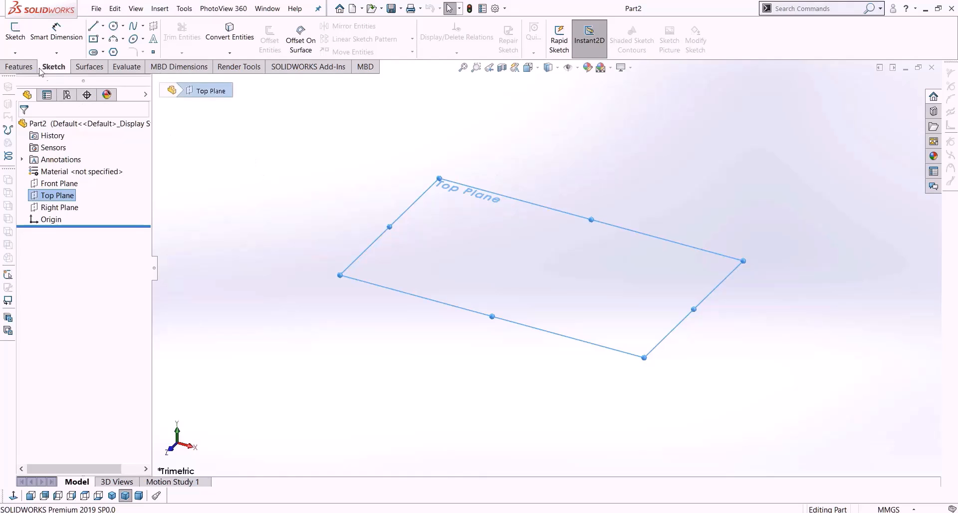
# Start a 3D sketch and draw a circle about 53 mm in radius, centred on the origin in the ZX plane.
pyautogui.click(15, 53)
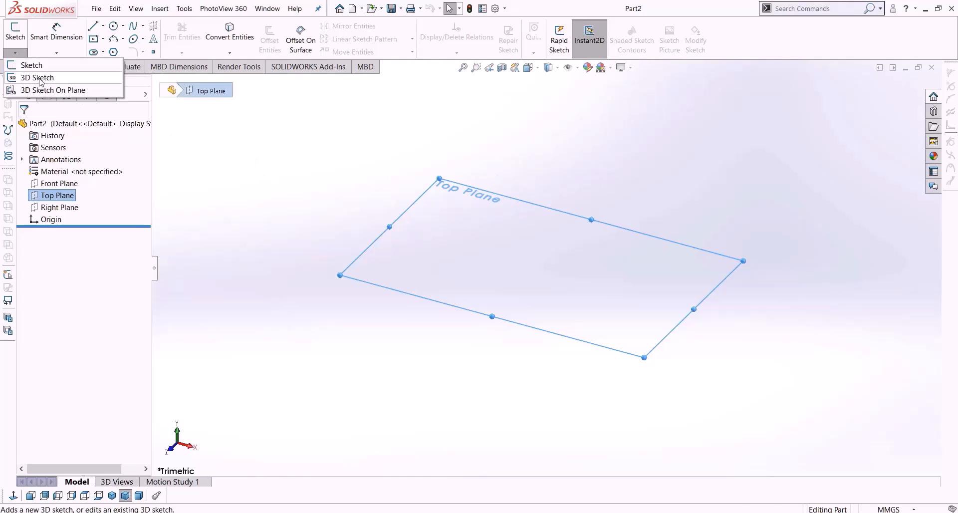
pyautogui.click(39, 79)
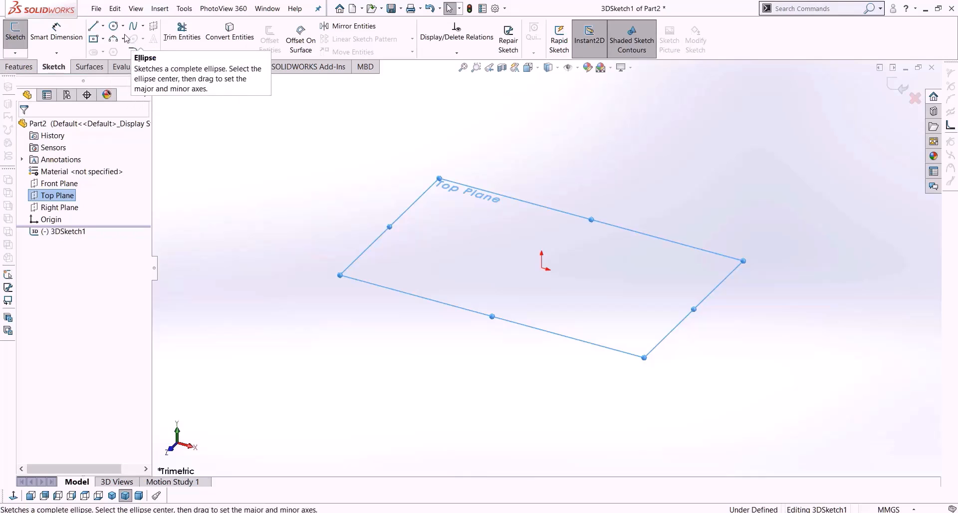
pyautogui.click(113, 25)
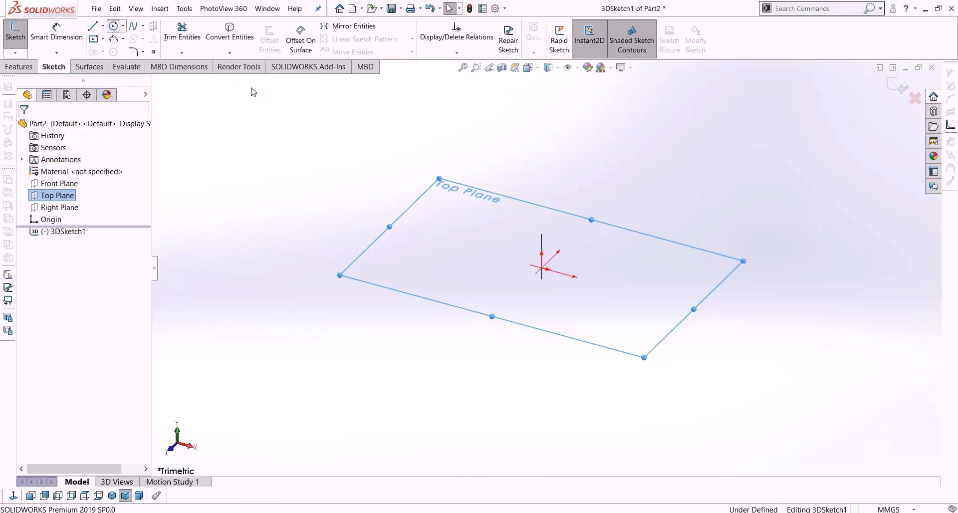
pyautogui.click(544, 270)
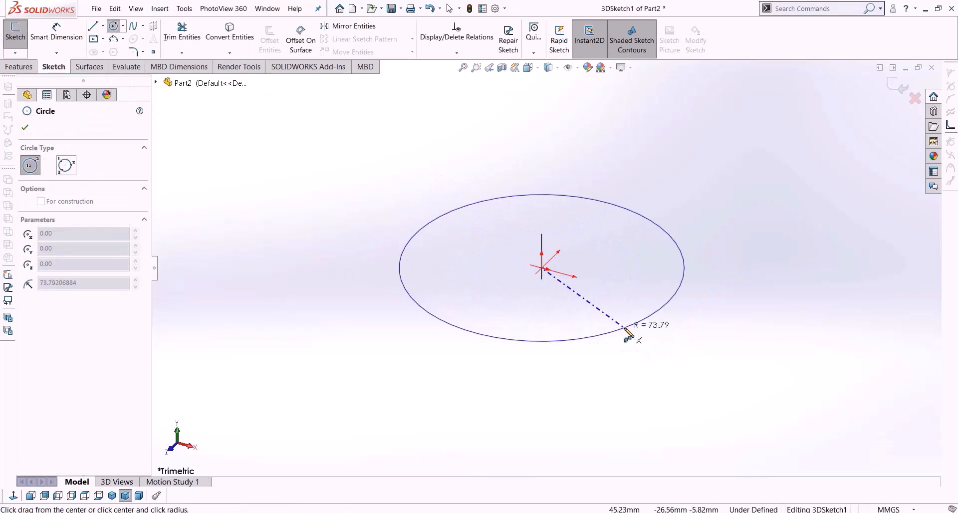
pyautogui.press('Tab')
pyautogui.press('Tab')
pyautogui.press('Tab')
pyautogui.press('Tab')
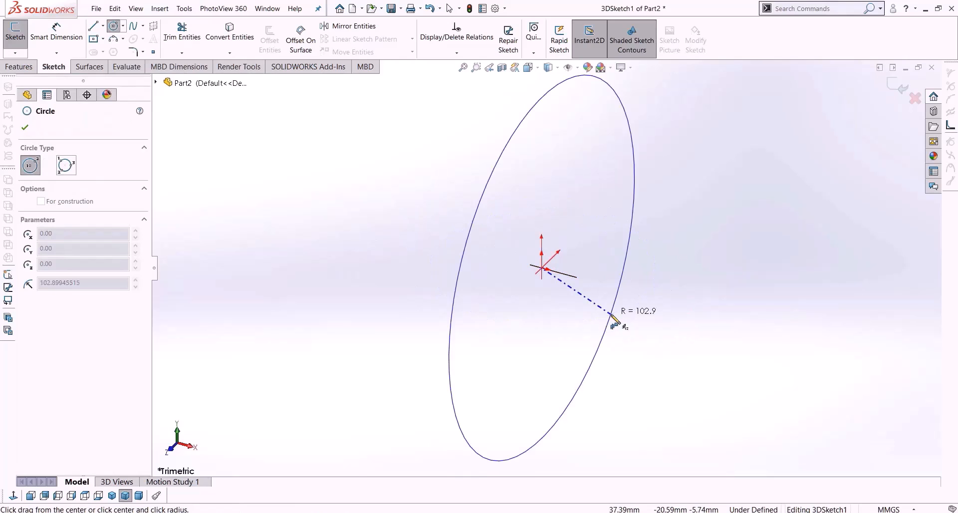
pyautogui.press('Tab')
pyautogui.press('Tab')
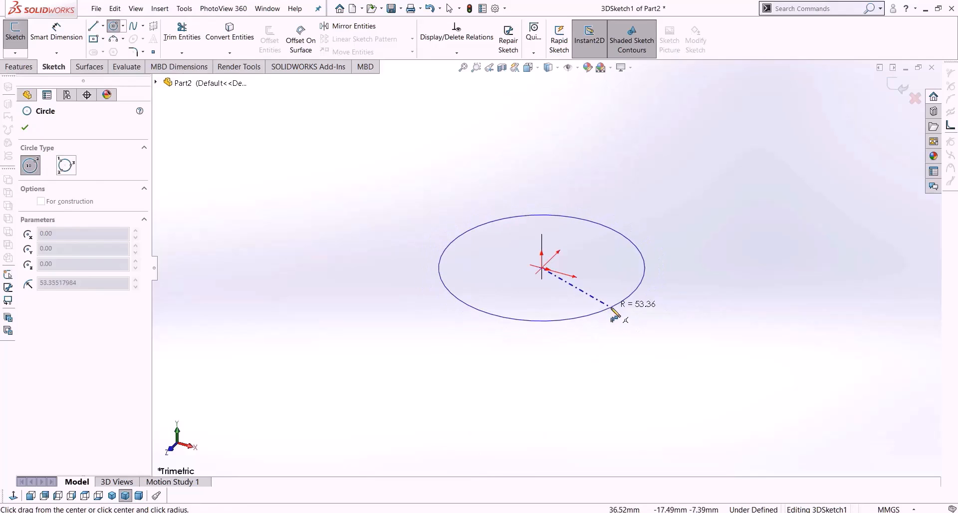
pyautogui.click(608, 308)
pyautogui.click(114, 26)
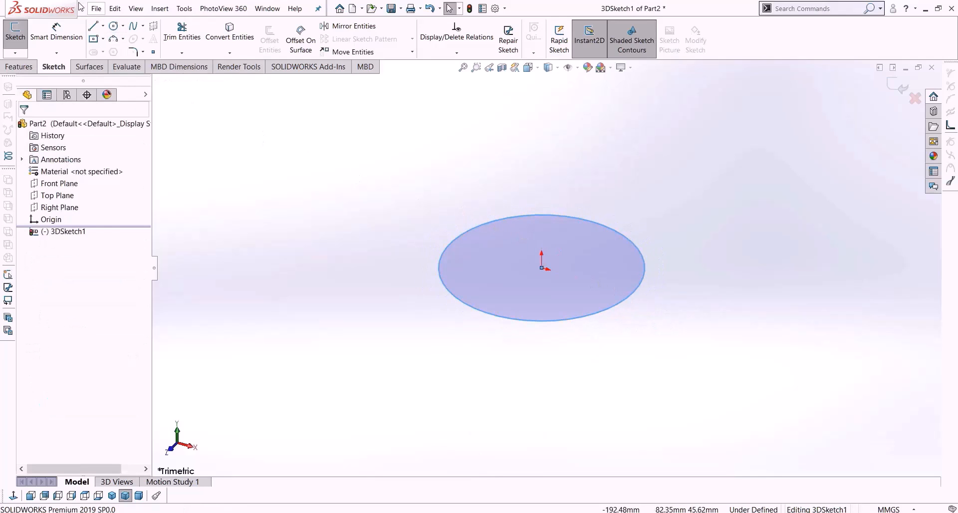
# Draw a construction centerline about 114 mm long from the origin upward above the circle.
pyautogui.scroll(3, 549, 202)
pyautogui.click(103, 26)
pyautogui.click(113, 49)
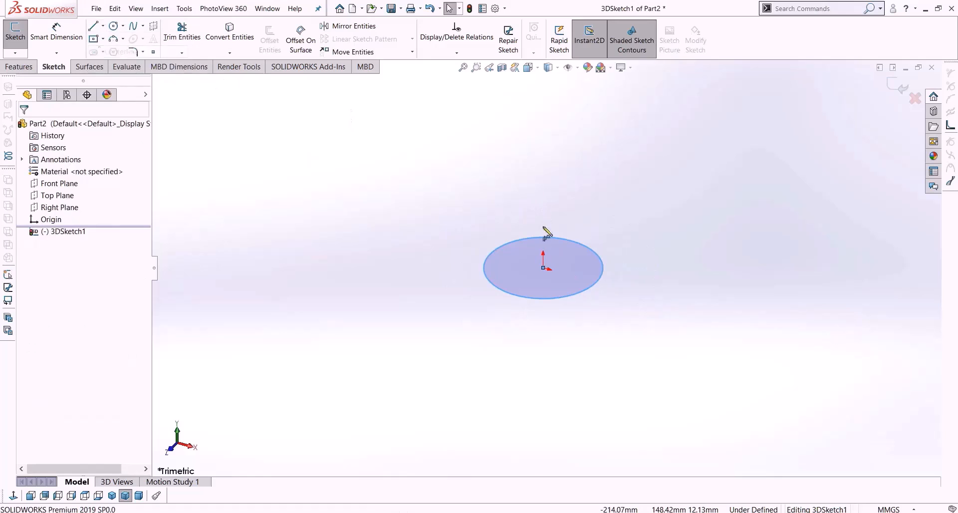
pyautogui.click(543, 268)
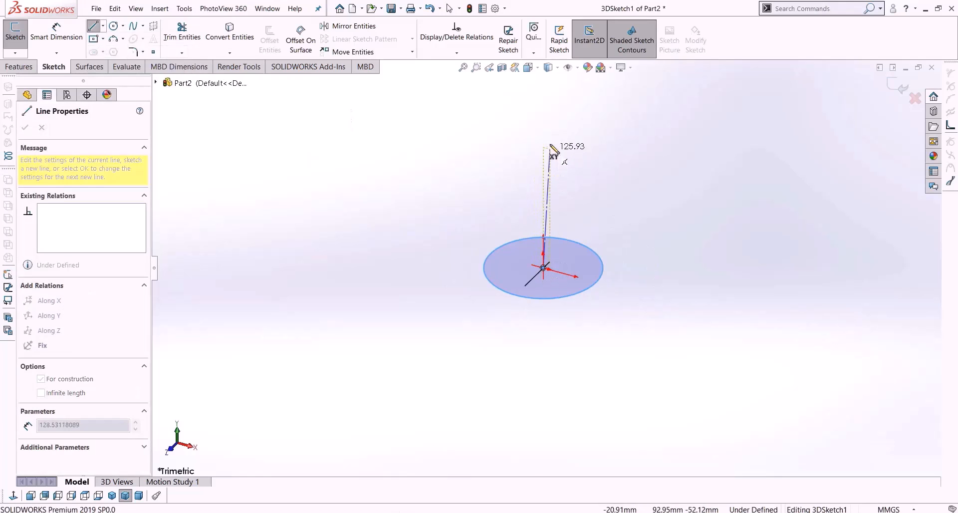
pyautogui.scroll(-3, 542, 159)
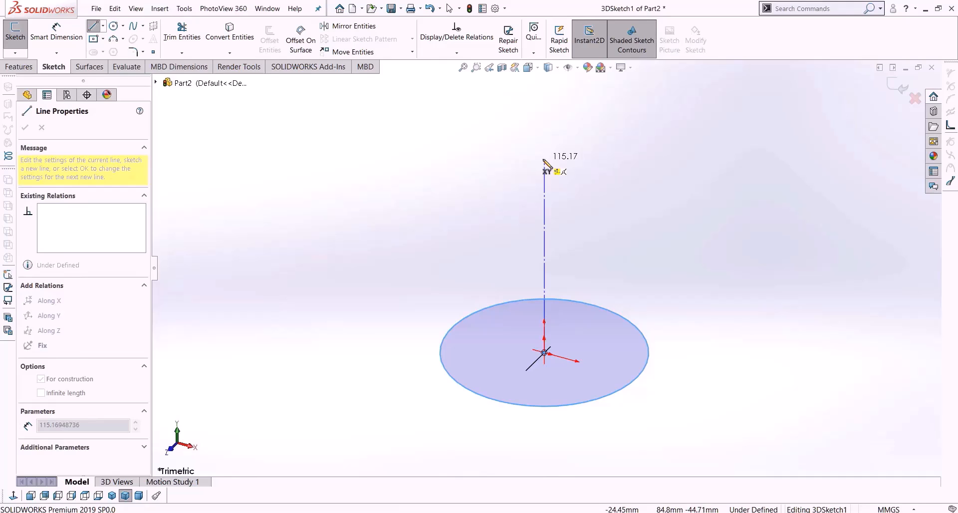
pyautogui.click(515, 156)
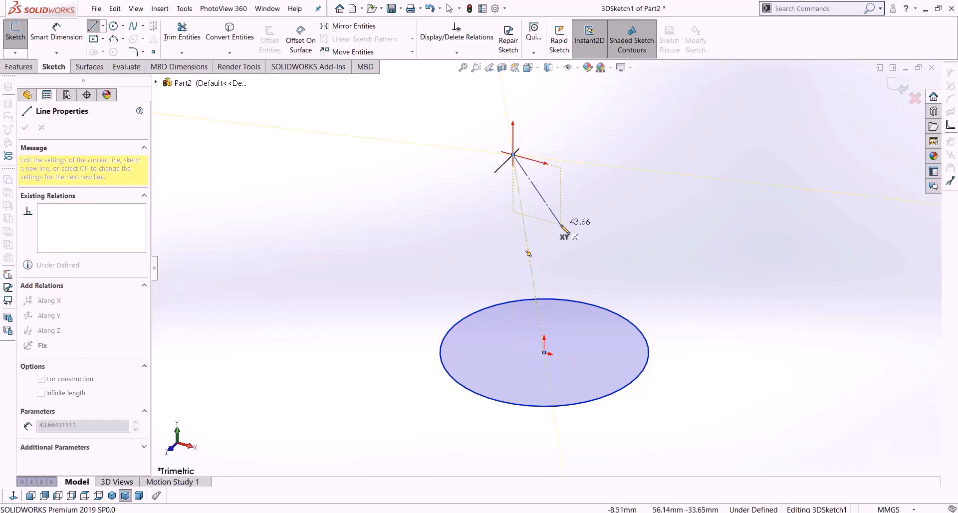
pyautogui.press('Escape')
pyautogui.press('Escape')
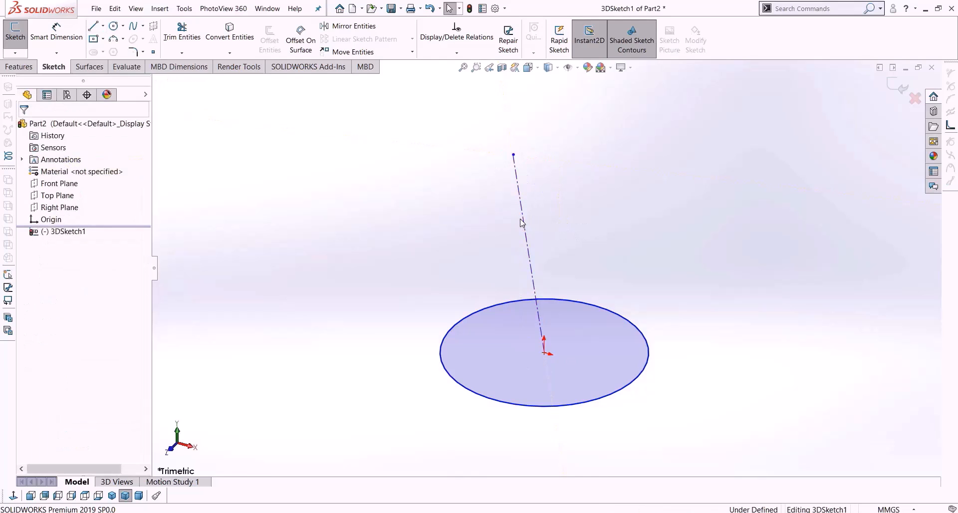
# Add an Along Y relation to the upright centerline.
pyautogui.click(523, 217)
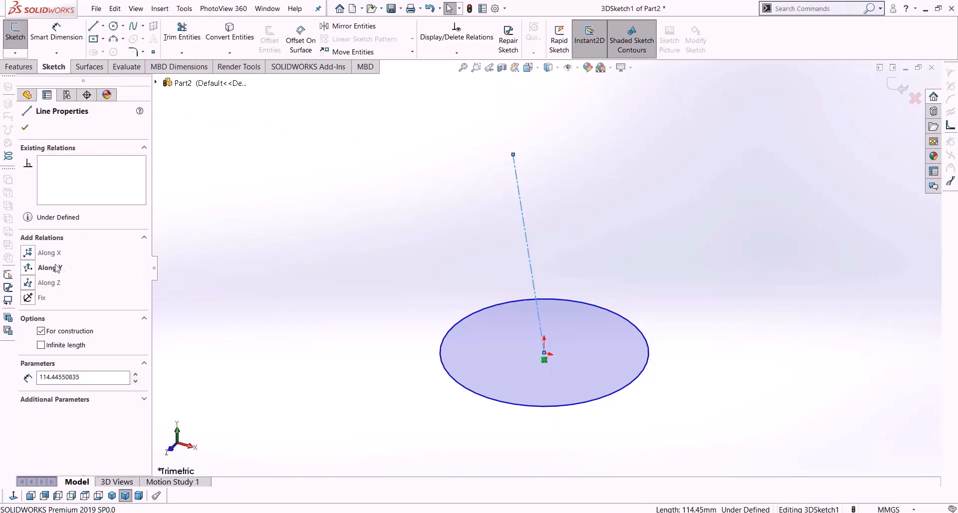
pyautogui.click(28, 269)
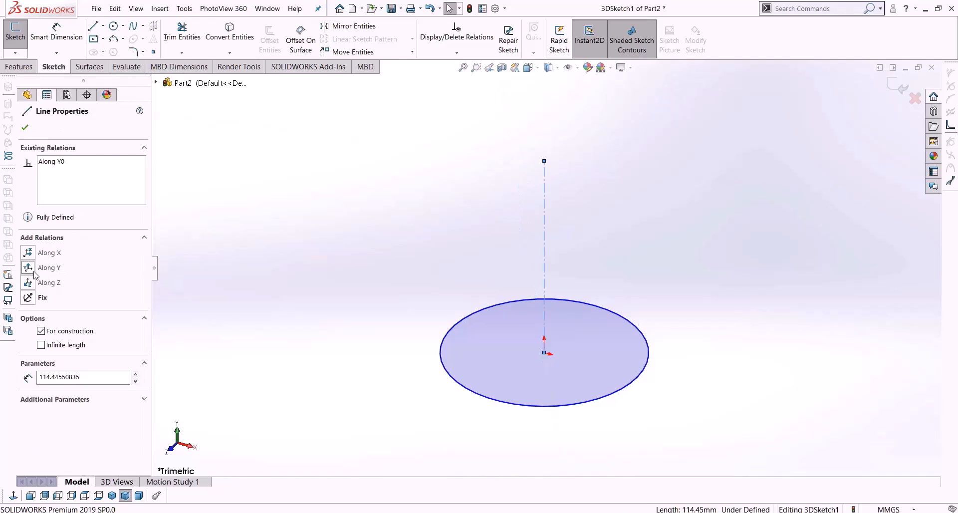
pyautogui.click(628, 198)
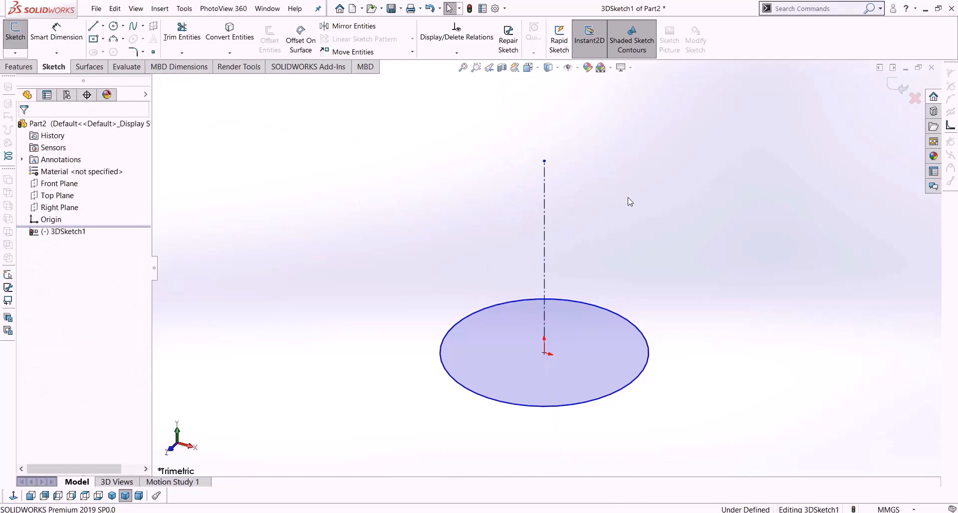
# Draw a circle about 40 mm in radius in the ZX plane, centred on the upper end of the vertical centerline.
pyautogui.click(113, 26)
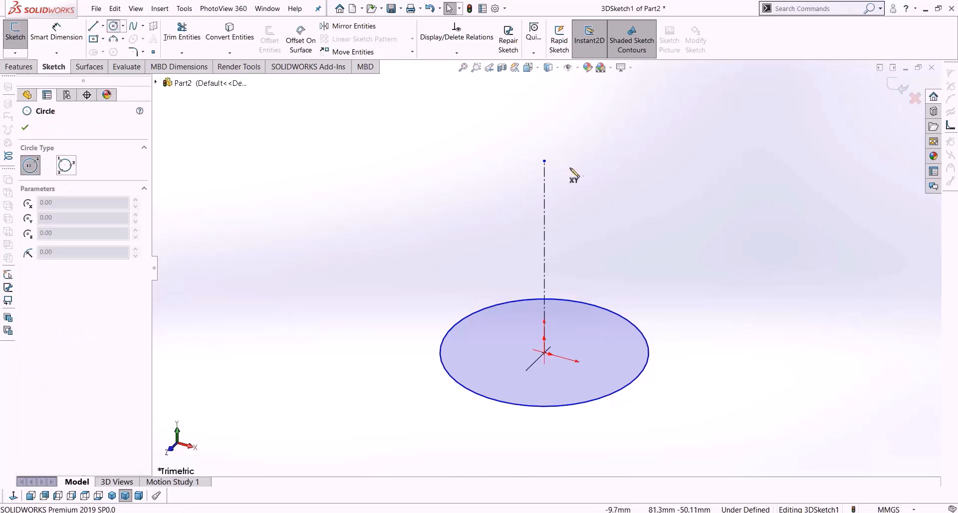
pyautogui.click(544, 161)
pyautogui.press('Tab')
pyautogui.press('Tab')
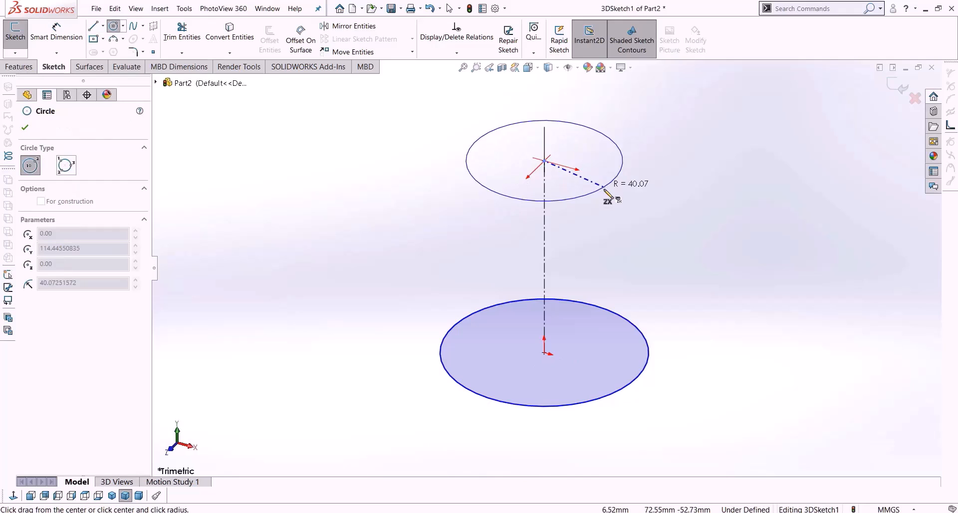
pyautogui.click(561, 193)
pyautogui.press('Escape')
# Dimension the lower circle with a diameter of 100 mm.
pyautogui.click(56, 32)
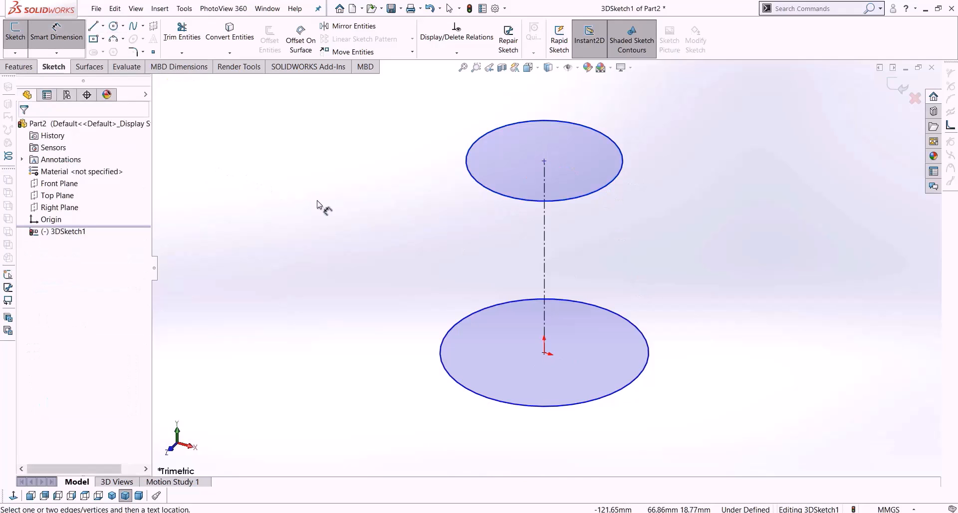
pyautogui.click(455, 384)
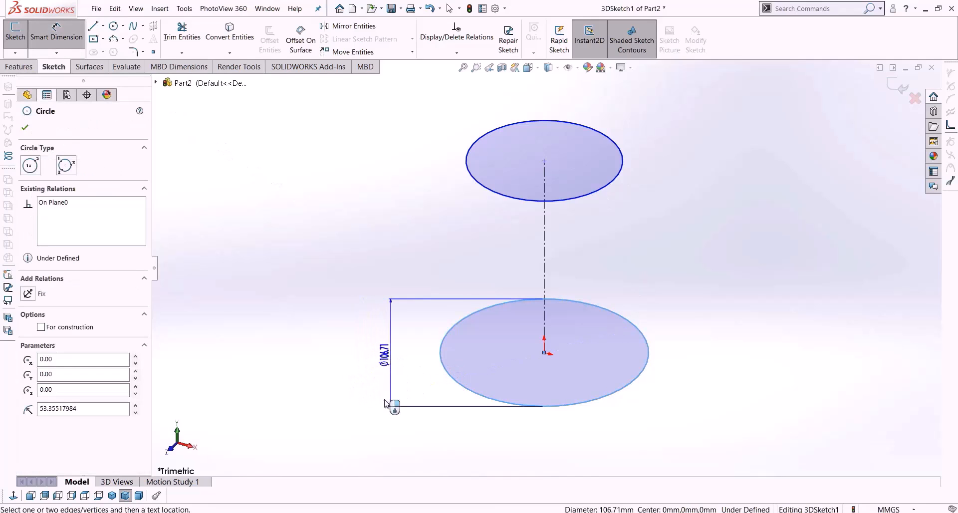
pyautogui.moveTo(391, 368); pyautogui.dragTo(385, 420, button='middle')
pyautogui.click(398, 346)
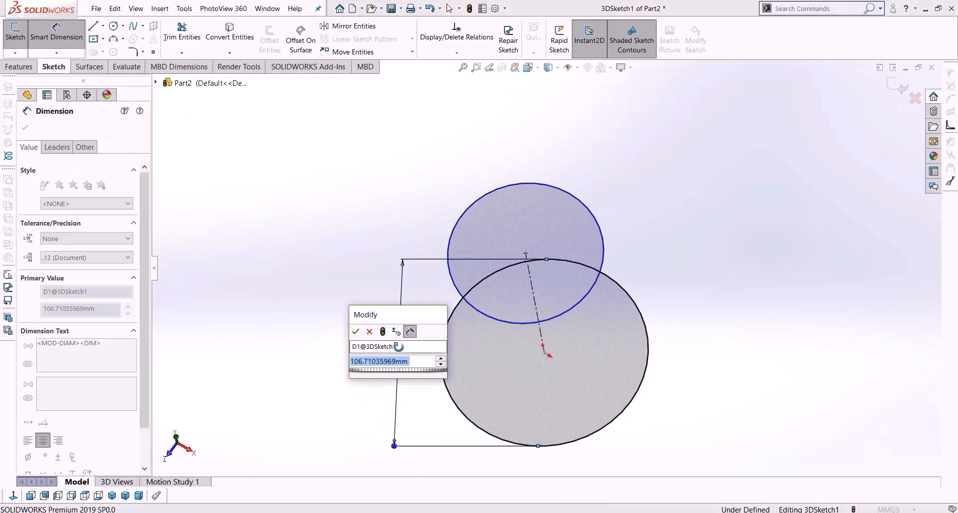
pyautogui.write('100')
pyautogui.press('Return')
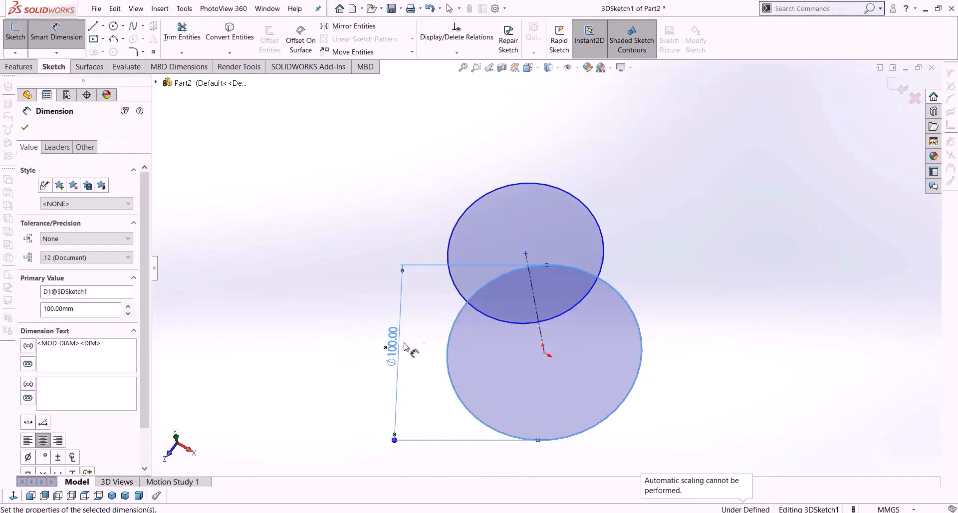
# Dimension the upper circle with a diameter of 80 mm.
pyautogui.click(455, 284)
pyautogui.click(413, 241)
pyautogui.write('80')
pyautogui.press('Return')
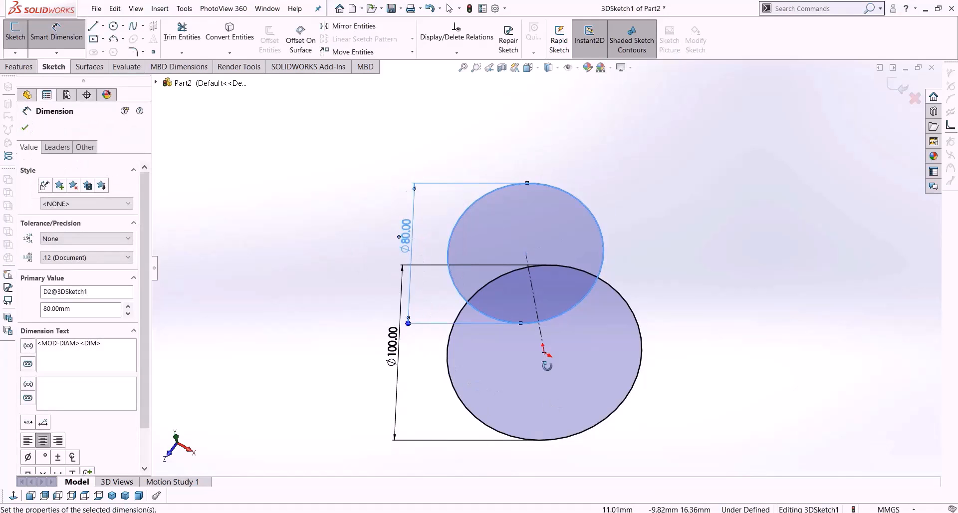
# Dimension the vertical centerline between the two circle centres to a length of 100 mm.
pyautogui.moveTo(547, 382); pyautogui.dragTo(561, 300, button='middle')
pyautogui.click(556, 272)
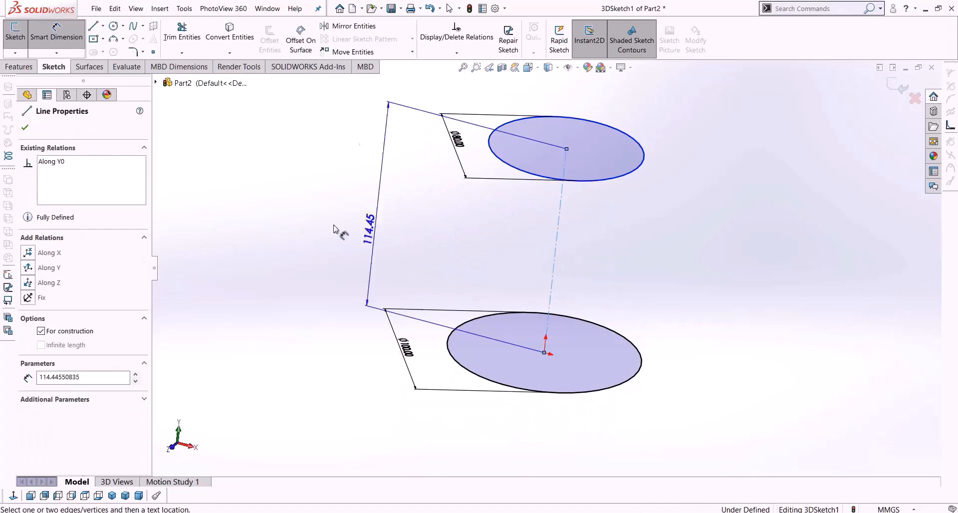
pyautogui.click(292, 219)
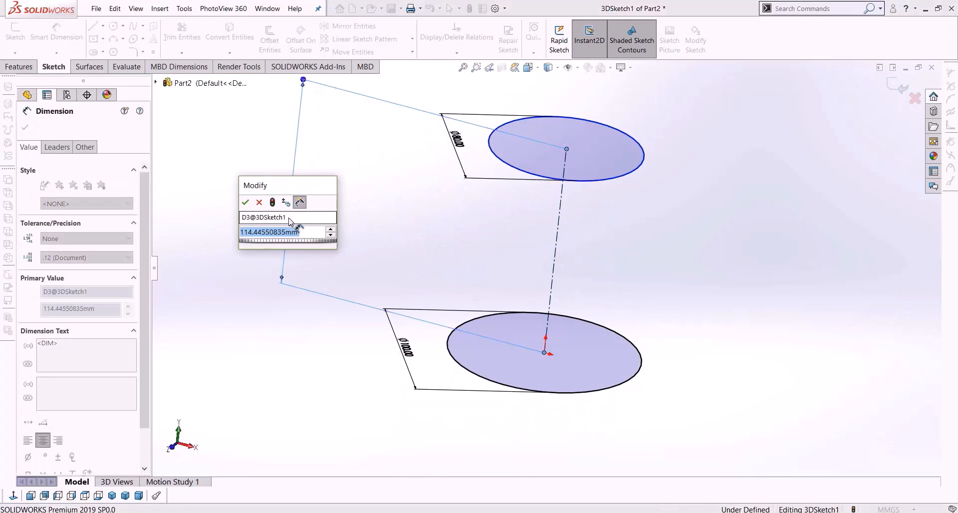
pyautogui.write('100')
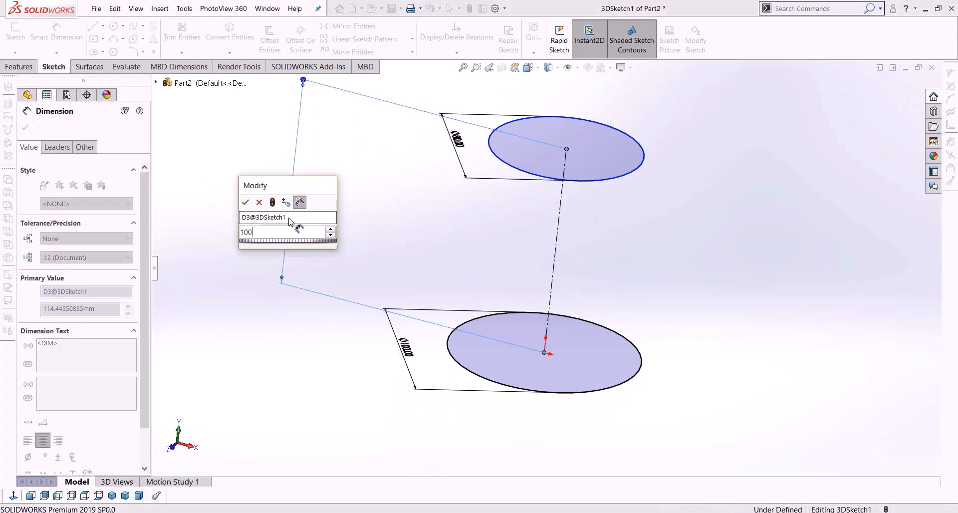
pyautogui.press('Return')
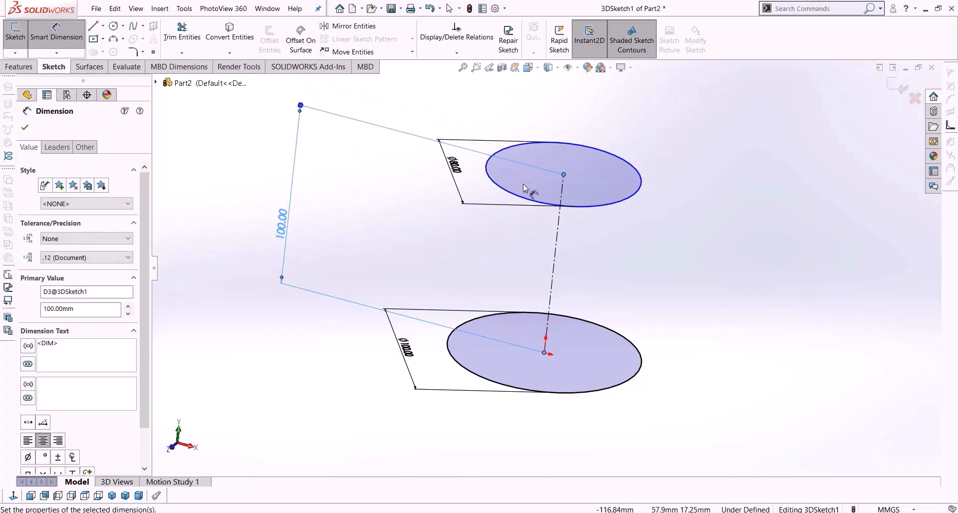
pyautogui.press('Escape')
# Draw a construction centerline about 92 mm long in the ZX plane from the origin to beyond the lower circle's edge.
pyautogui.moveTo(629, 248)
pyautogui.mouseDown(button='middle')
pyautogui.moveTo(599, 231)
pyautogui.moveTo(601, 274)
pyautogui.moveTo(630, 253)
pyautogui.mouseUp(button='middle')
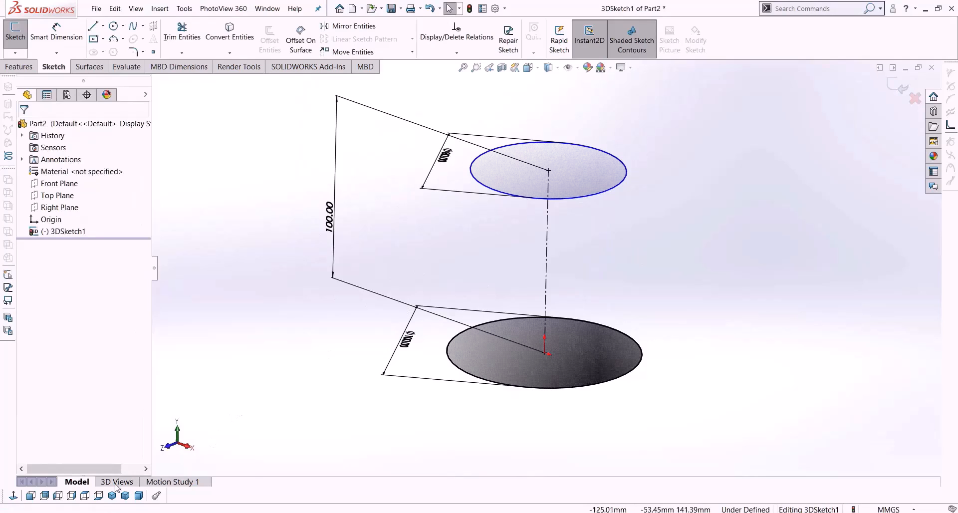
pyautogui.click(103, 28)
pyautogui.click(113, 50)
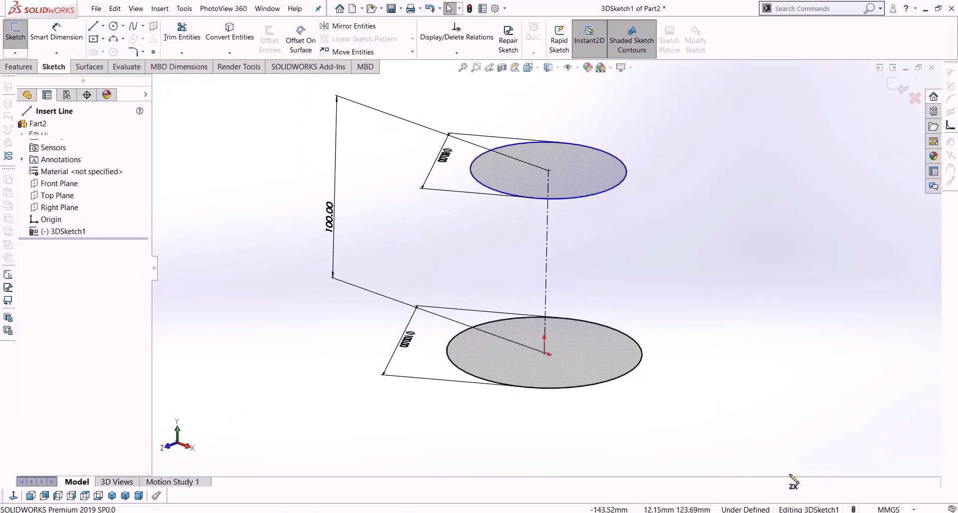
pyautogui.click(546, 354)
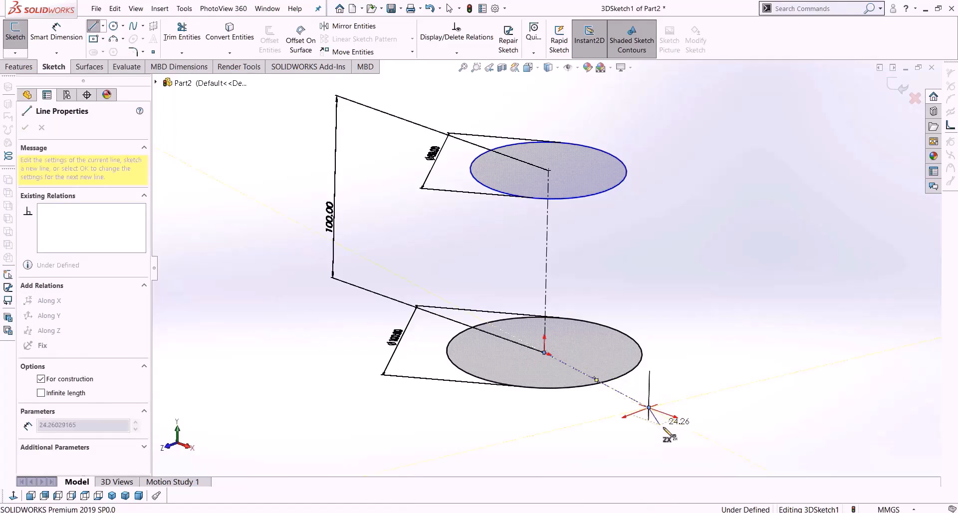
pyautogui.click(649, 407)
pyautogui.press('Escape')
# Add an Along X relation to the centerline crossing the lower circle.
pyautogui.click(629, 398)
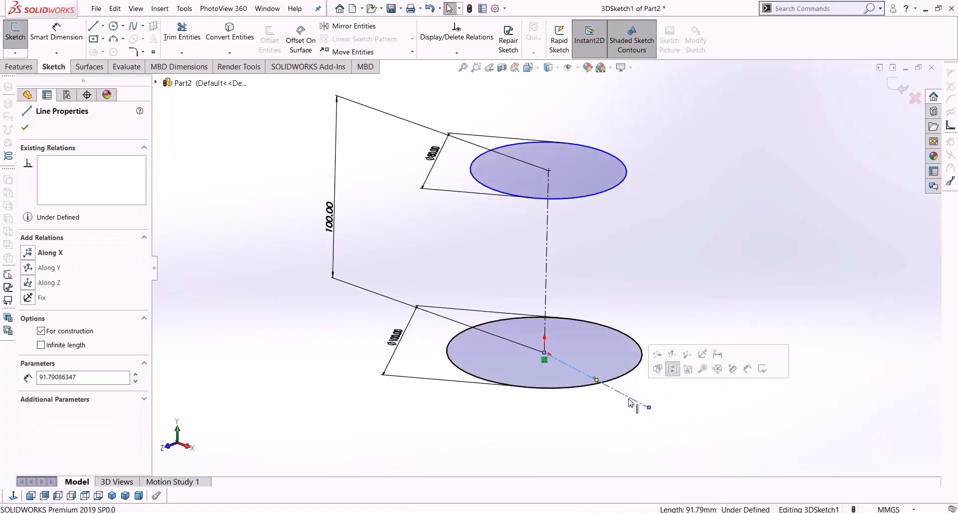
pyautogui.click(630, 415)
pyautogui.click(599, 389)
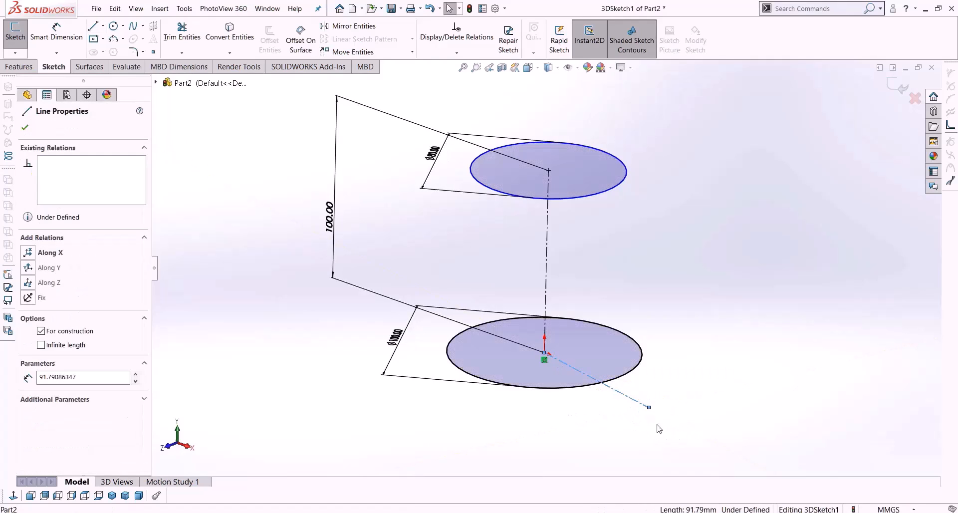
pyautogui.click(34, 255)
pyautogui.click(652, 454)
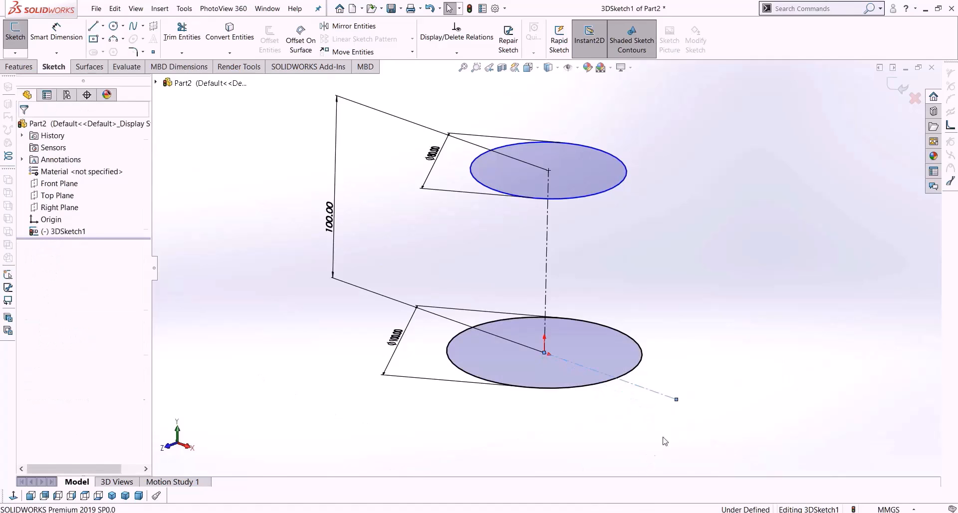
# Make the outer endpoint of the Along X centerline coincident with the lower circle.
pyautogui.click(677, 400)
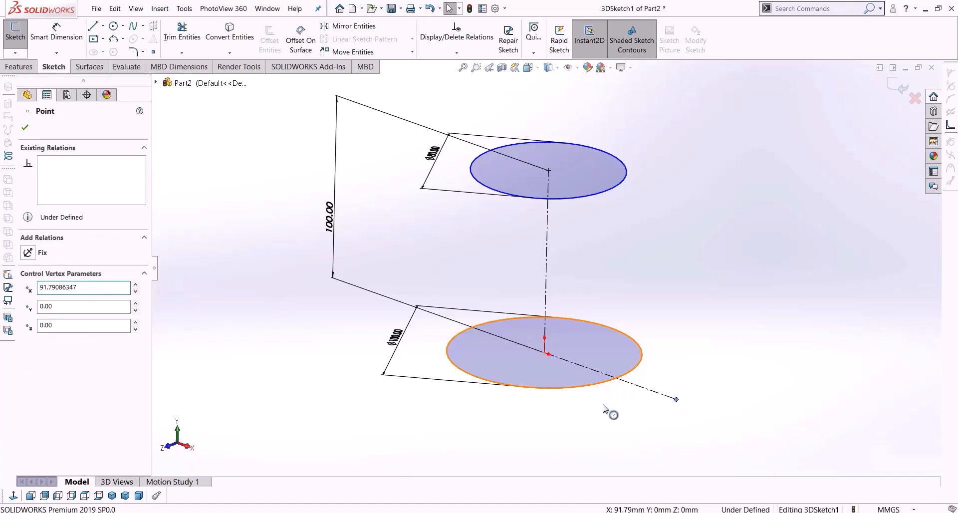
pyautogui.keyDown('ctrl'); pyautogui.click(607, 380); pyautogui.keyUp('ctrl')
pyautogui.click(30, 320)
pyautogui.click(763, 294)
# Draw a construction centerline in the ZX plane from the upper circle's centre to about 28 mm beyond that circle's edge.
pyautogui.moveTo(689, 316)
pyautogui.mouseDown(button='middle')
pyautogui.moveTo(716, 347)
pyautogui.moveTo(686, 355)
pyautogui.mouseUp(button='middle')
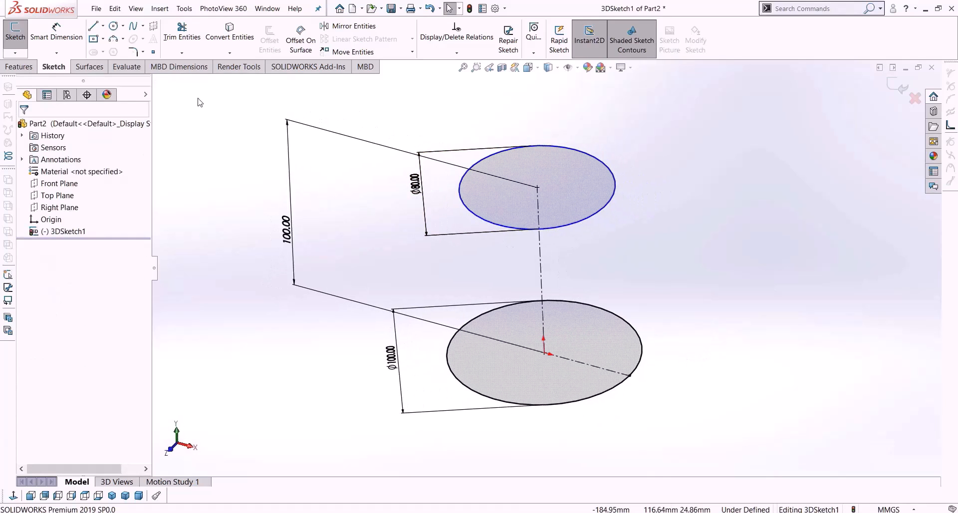
pyautogui.click(94, 29)
pyautogui.click(538, 187)
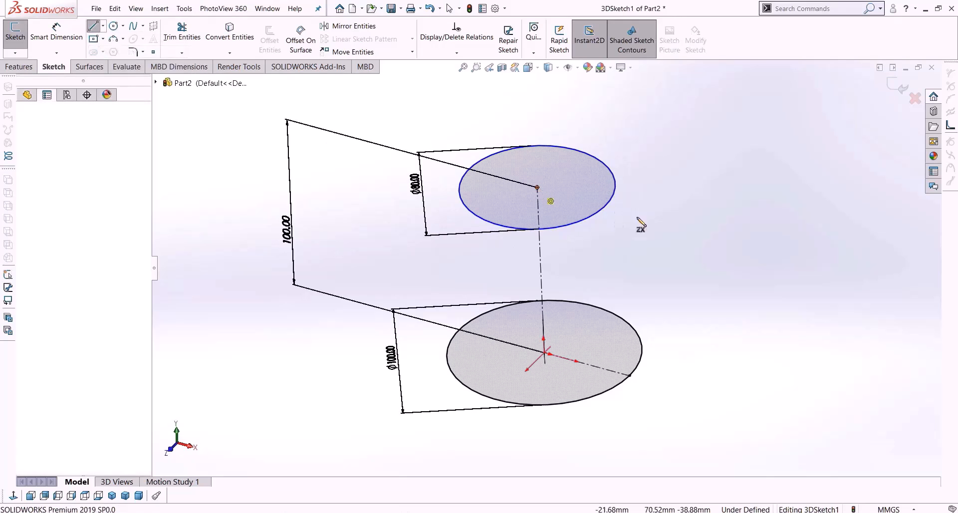
pyautogui.click(652, 219)
pyautogui.press('Escape')
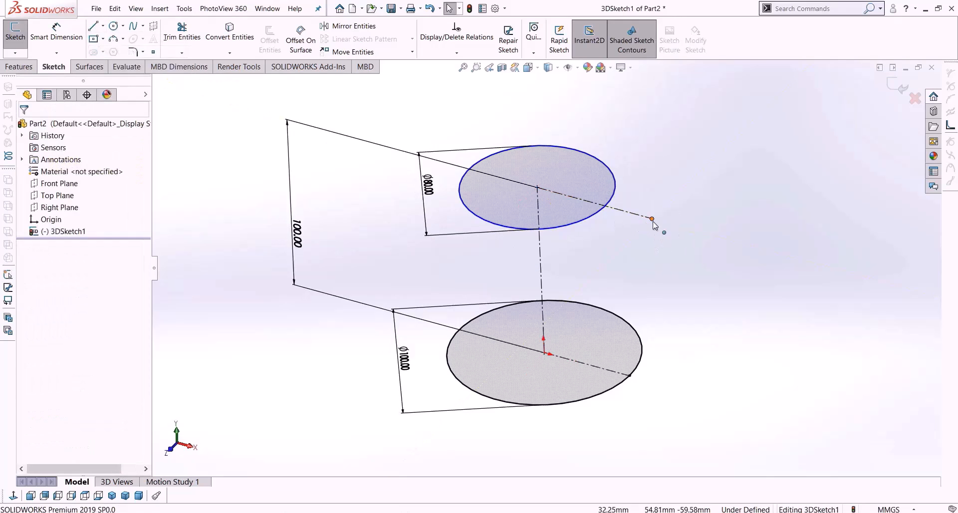
# Make the outer endpoint of the upper centerline coincident with the 80 mm circle.
pyautogui.click(652, 218)
pyautogui.keyDown('ctrl'); pyautogui.click(613, 194); pyautogui.keyUp('ctrl')
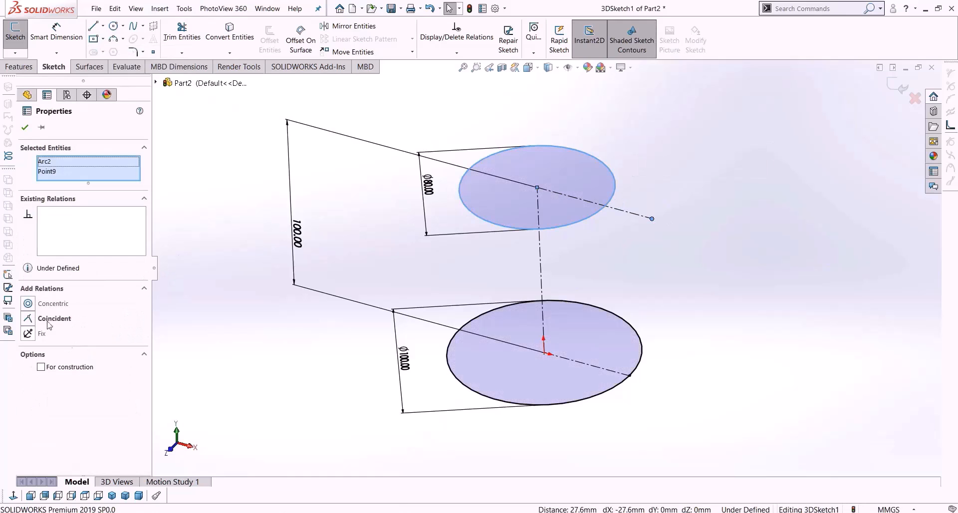
pyautogui.click(31, 320)
pyautogui.click(705, 257)
# Draw a solid line joining the outer end of the upper radial centerline to the outer end of the lower one.
pyautogui.moveTo(652, 239); pyautogui.dragTo(628, 186, button='middle')
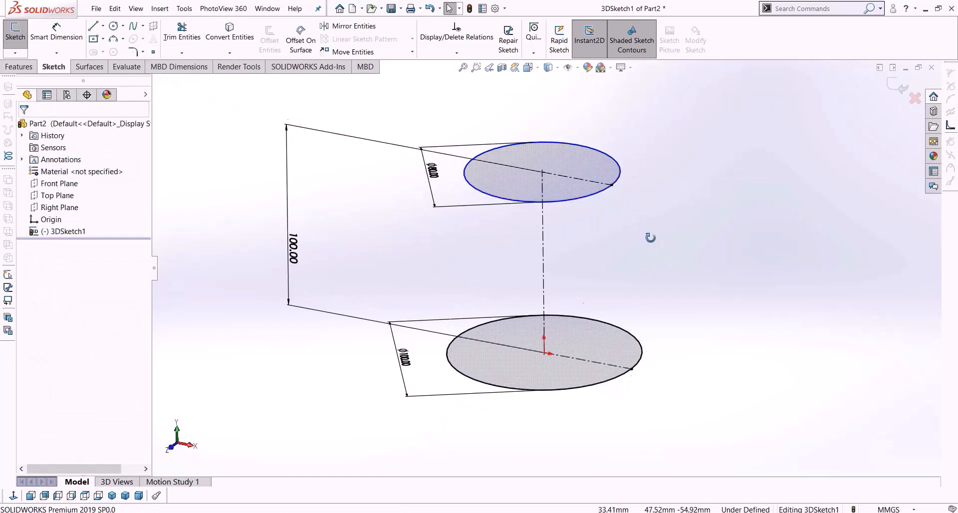
pyautogui.click(612, 185)
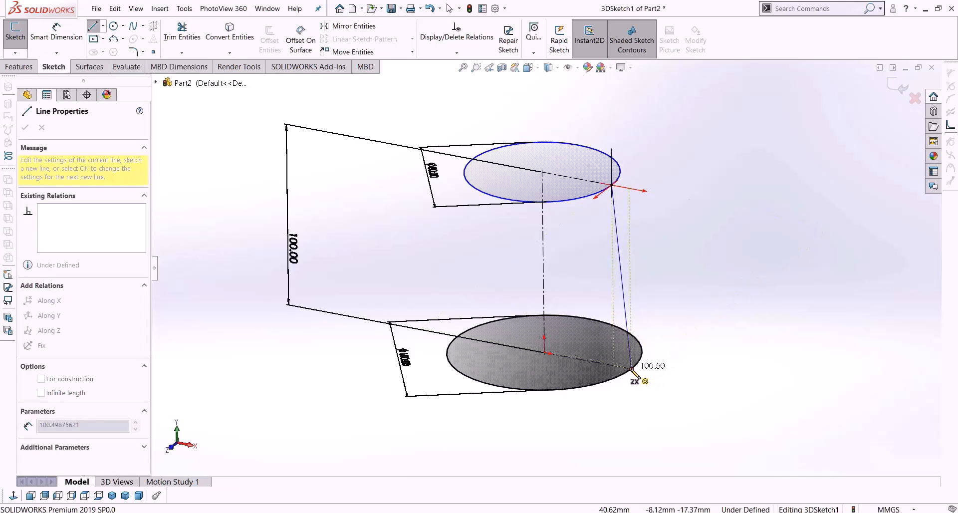
pyautogui.click(632, 369)
pyautogui.press('Escape')
# Draw a second construction centerline from the origin to the 100 mm circle's edge, close to the existing Along X centerline.
pyautogui.moveTo(669, 227)
pyautogui.mouseDown(button='middle')
pyautogui.moveTo(717, 248)
pyautogui.moveTo(687, 344)
pyautogui.mouseUp(button='middle')
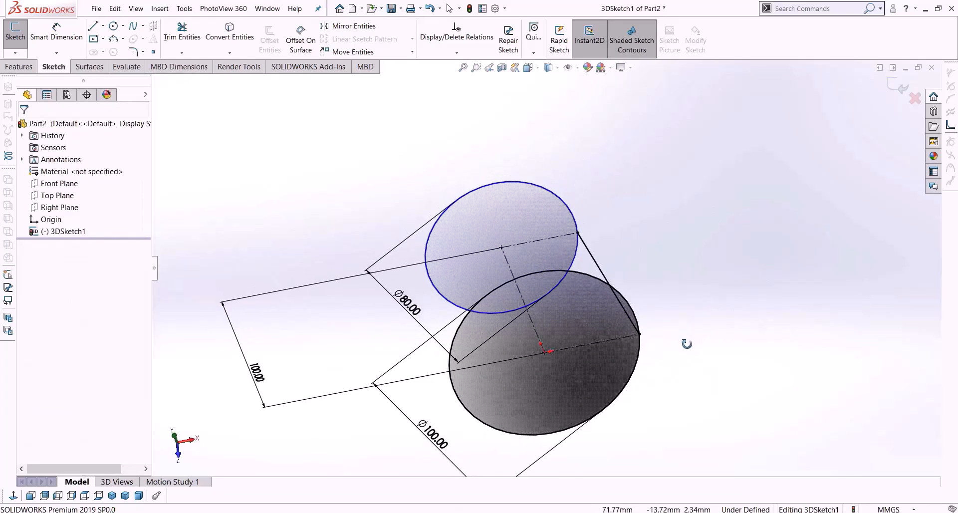
pyautogui.scroll(-4, 652, 356)
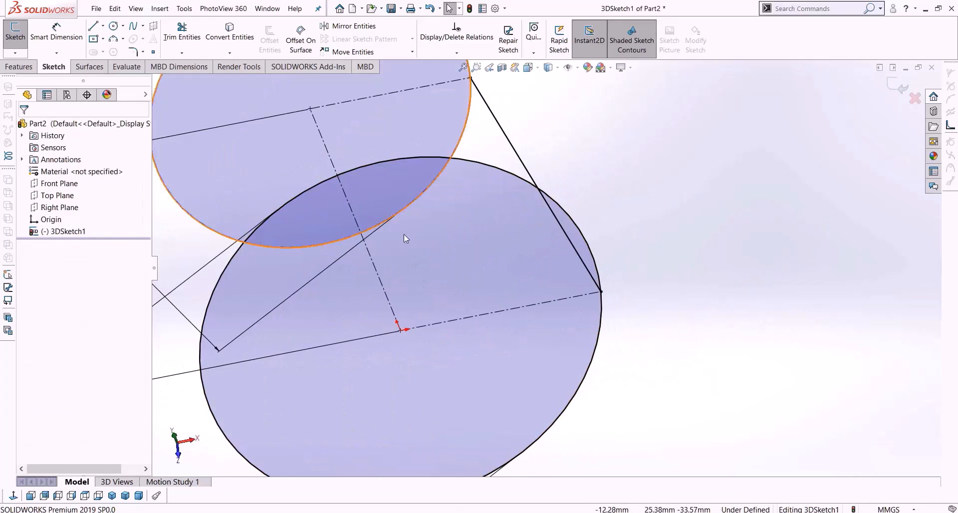
pyautogui.scroll(3, 452, 269)
pyautogui.click(103, 26)
pyautogui.click(108, 52)
pyautogui.click(11, 496)
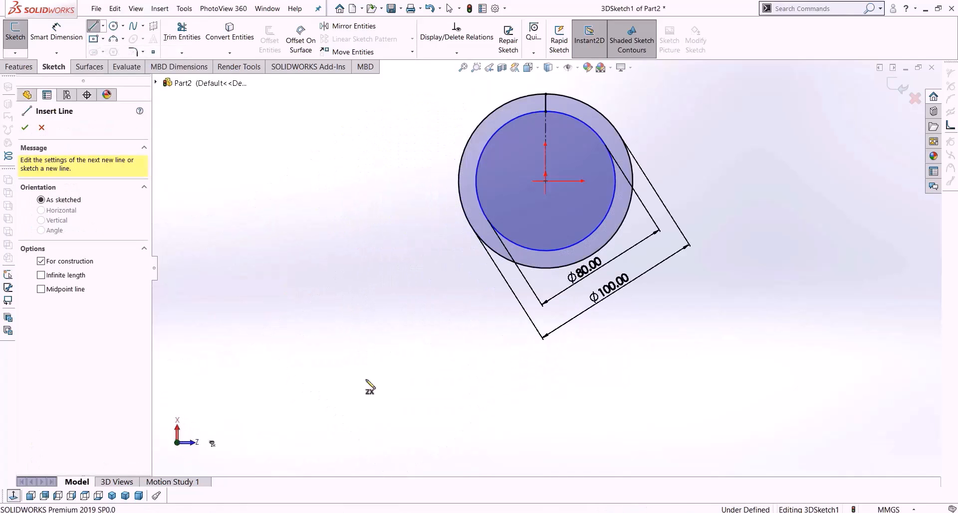
pyautogui.moveTo(577, 189)
pyautogui.mouseDown(button='middle')
pyautogui.moveTo(649, 156)
pyautogui.moveTo(605, 242)
pyautogui.moveTo(532, 202)
pyautogui.mouseUp(button='middle')
pyautogui.scroll(-3, 549, 192)
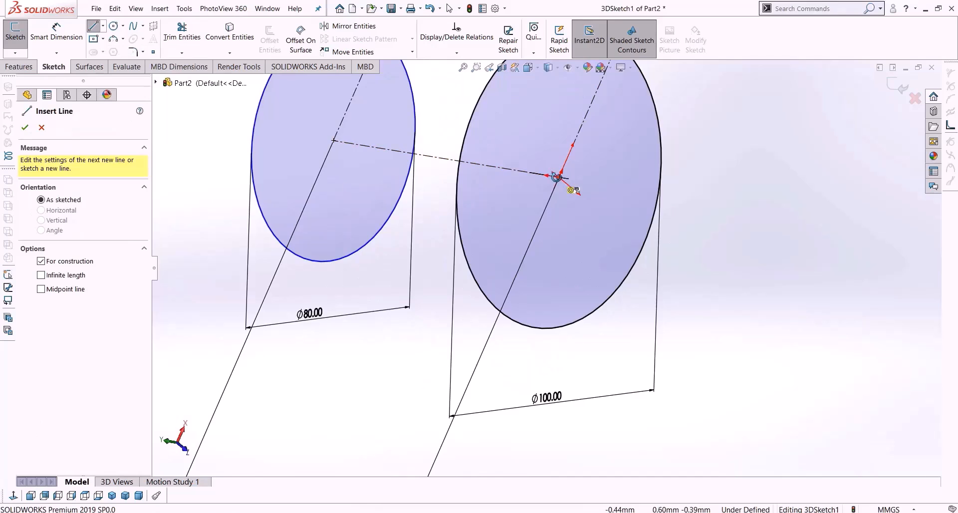
pyautogui.click(559, 177)
pyautogui.scroll(3, 560, 177)
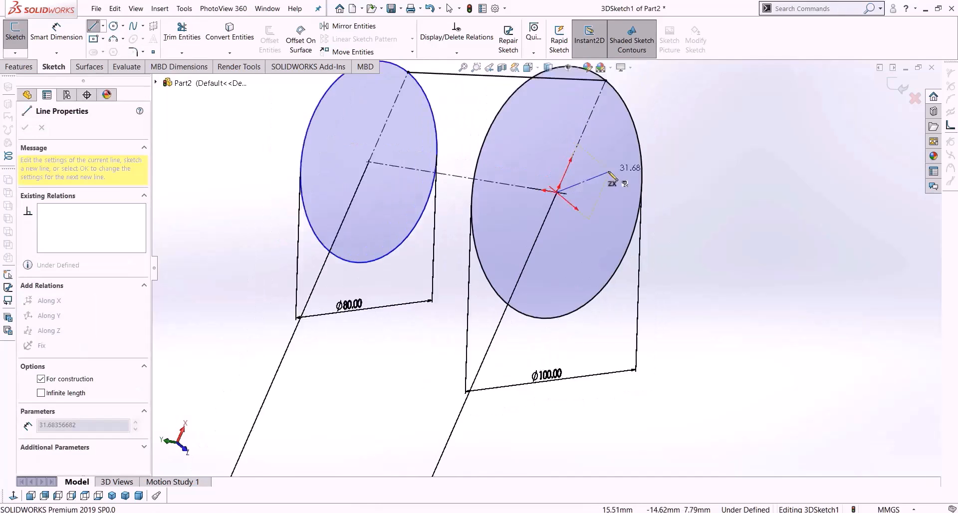
pyautogui.click(610, 128)
pyautogui.press('Escape')
# Dimension the angle between the two radial centerlines of the 100 mm circle to 5 degrees.
pyautogui.scroll(-3, 592, 166)
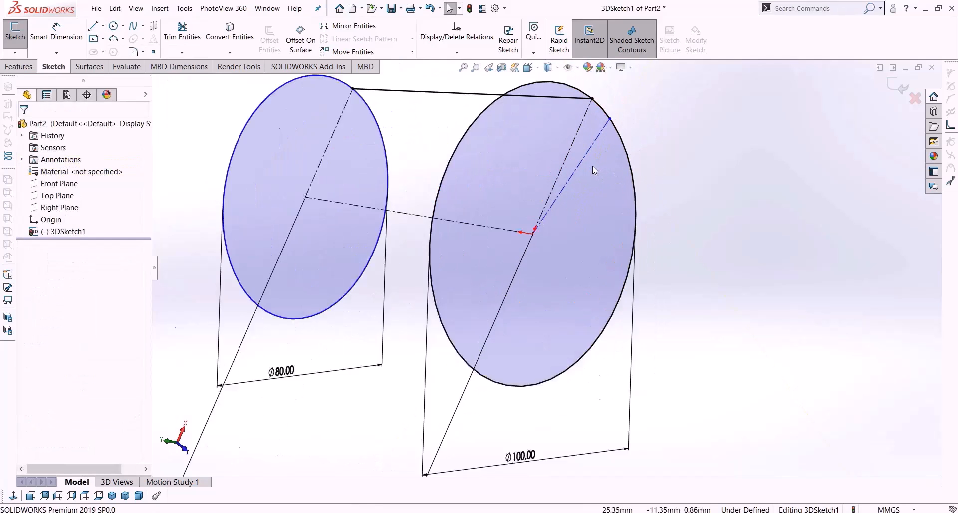
pyautogui.press('d')
pyautogui.click(571, 173)
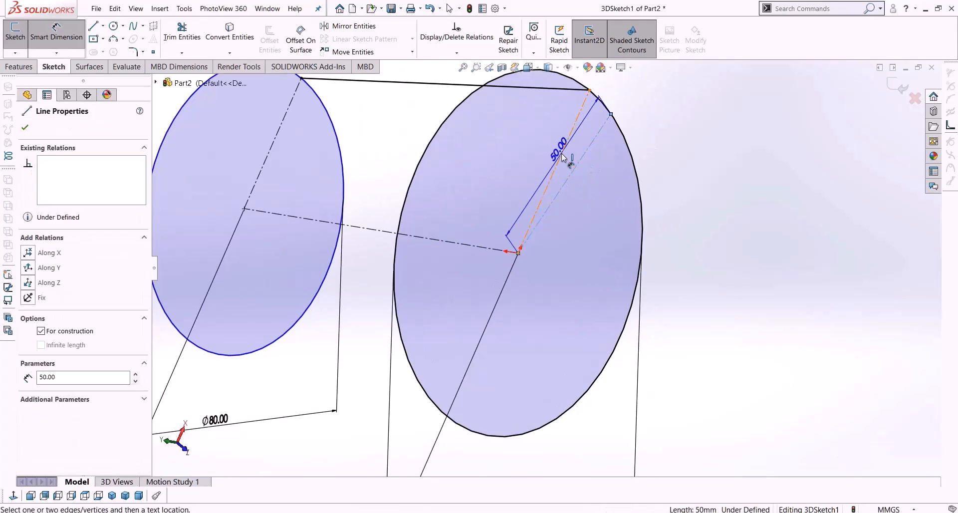
pyautogui.click(562, 159)
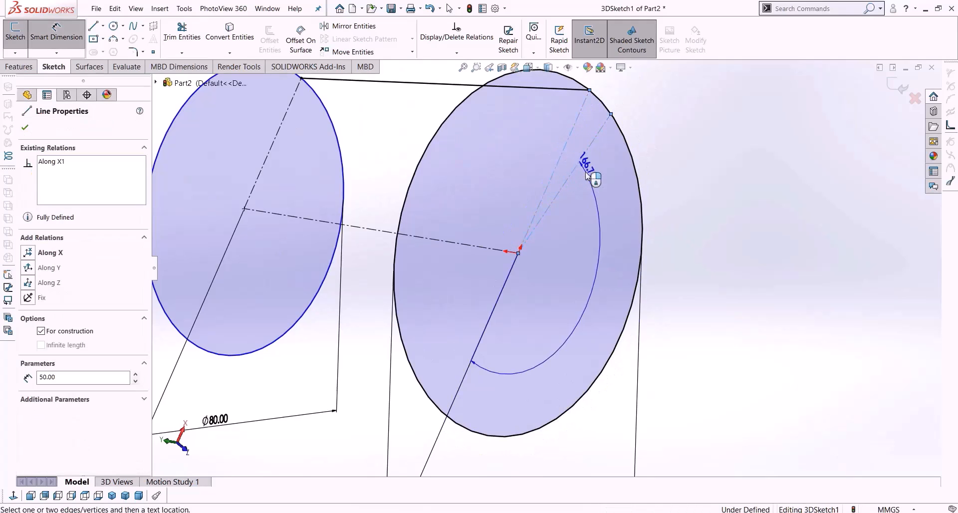
pyautogui.click(610, 93)
pyautogui.write('5')
pyautogui.press('Return')
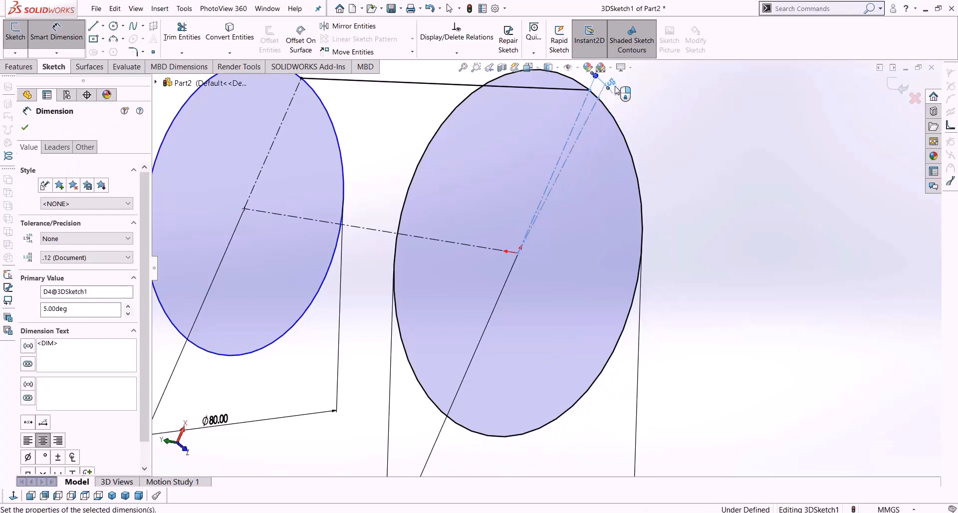
pyautogui.scroll(3, 610, 93)
pyautogui.press('Escape')
pyautogui.press('Escape')
# Draw a second construction centerline from the upper circle's centre to the 80 mm circle's edge, beside its Along X centerline.
pyautogui.click(103, 25)
pyautogui.click(118, 49)
pyautogui.scroll(1, 402, 221)
pyautogui.moveTo(362, 228); pyautogui.dragTo(469, 210, button='middle')
pyautogui.scroll(-2, 472, 216)
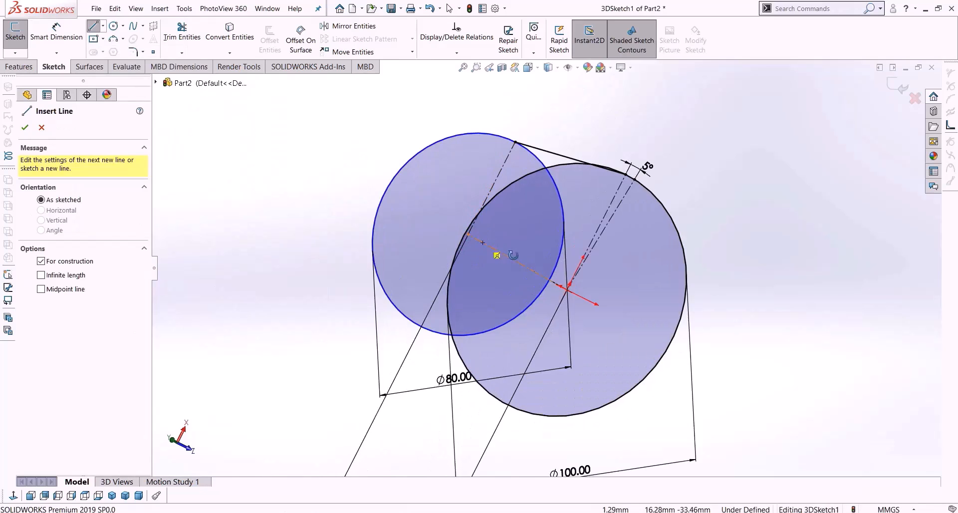
pyautogui.moveTo(502, 252); pyautogui.dragTo(504, 248, button='middle')
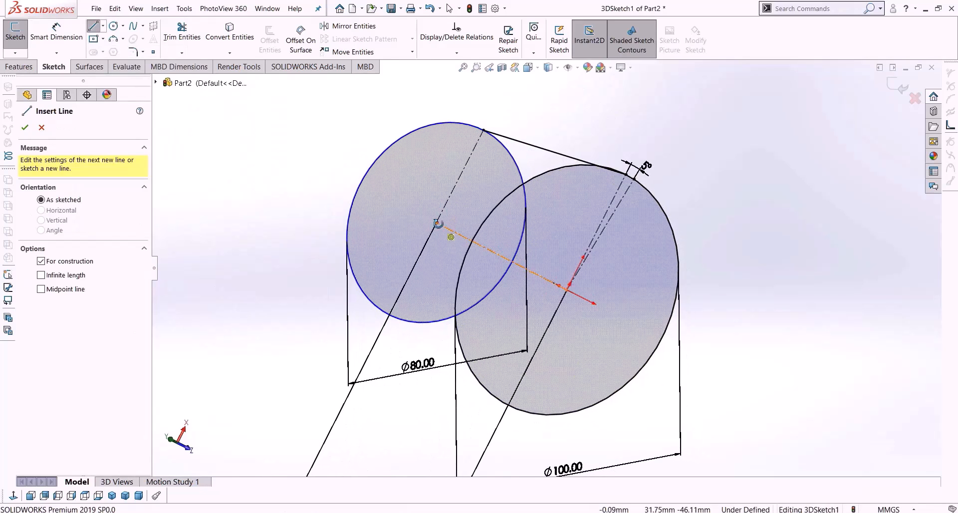
pyautogui.click(438, 222)
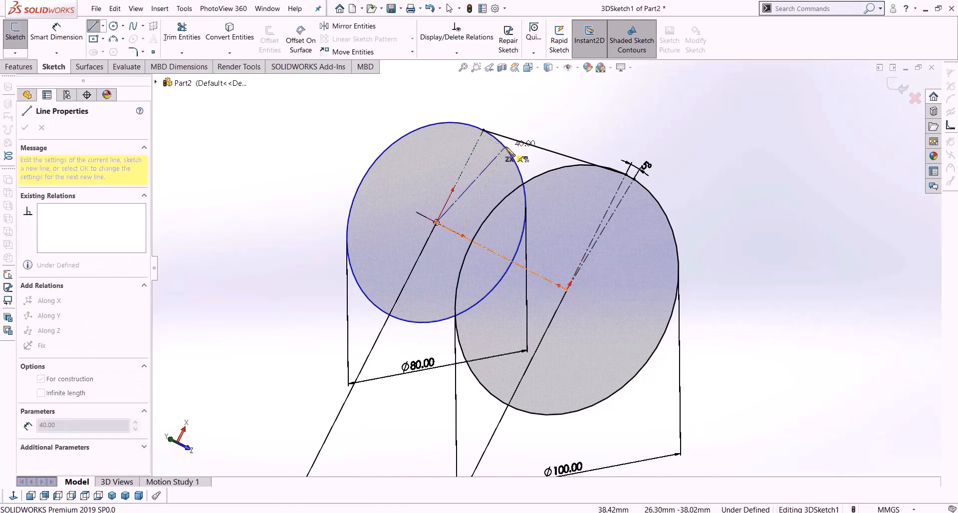
pyautogui.click(507, 147)
pyautogui.press('Escape')
# Dimension the angle between the two radial centerlines of the 80 mm circle to 5 degrees.
pyautogui.moveTo(487, 190); pyautogui.dragTo(484, 176, button='right')
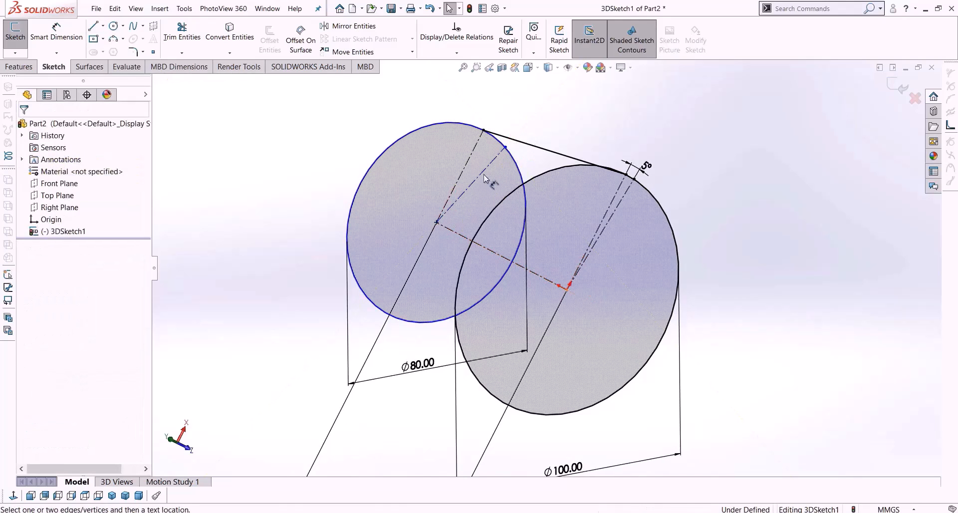
pyautogui.click(483, 174)
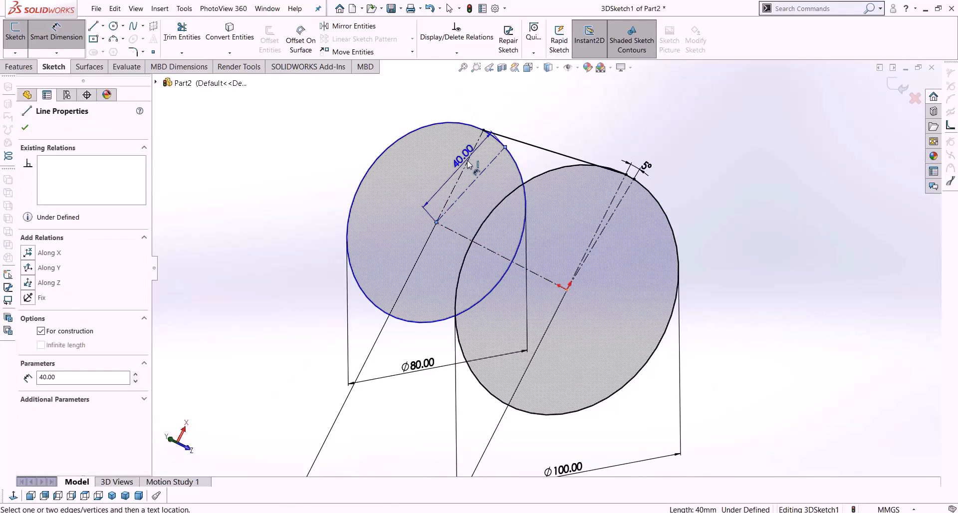
pyautogui.scroll(-2, 476, 163)
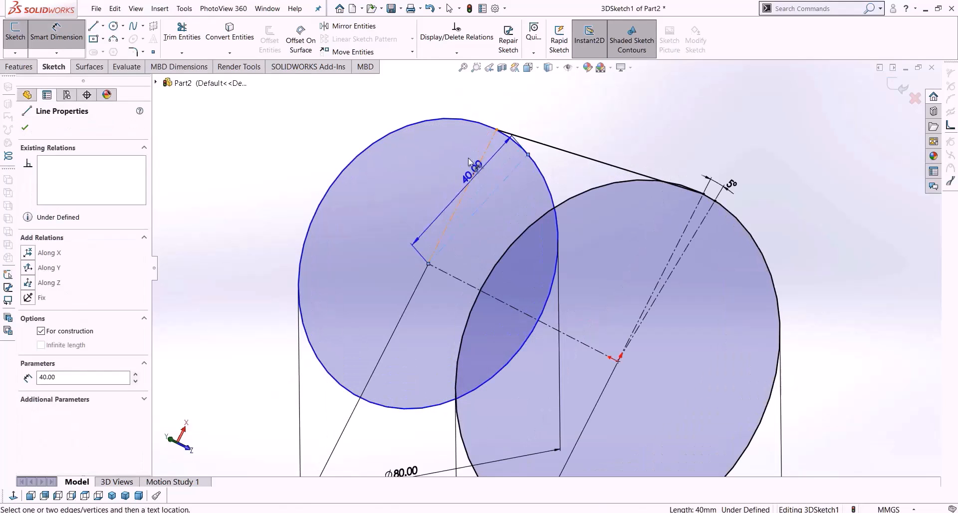
pyautogui.click(482, 160)
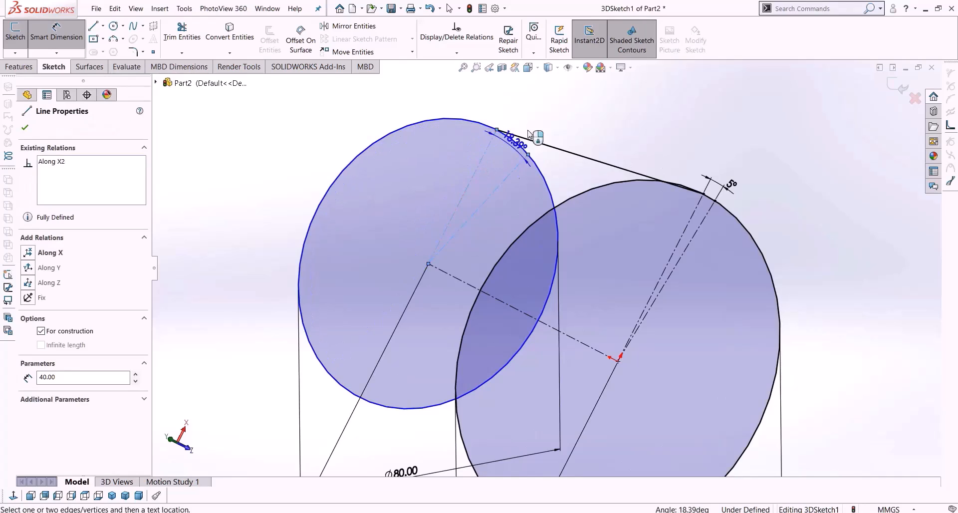
pyautogui.click(557, 115)
pyautogui.write('5')
pyautogui.press('Return')
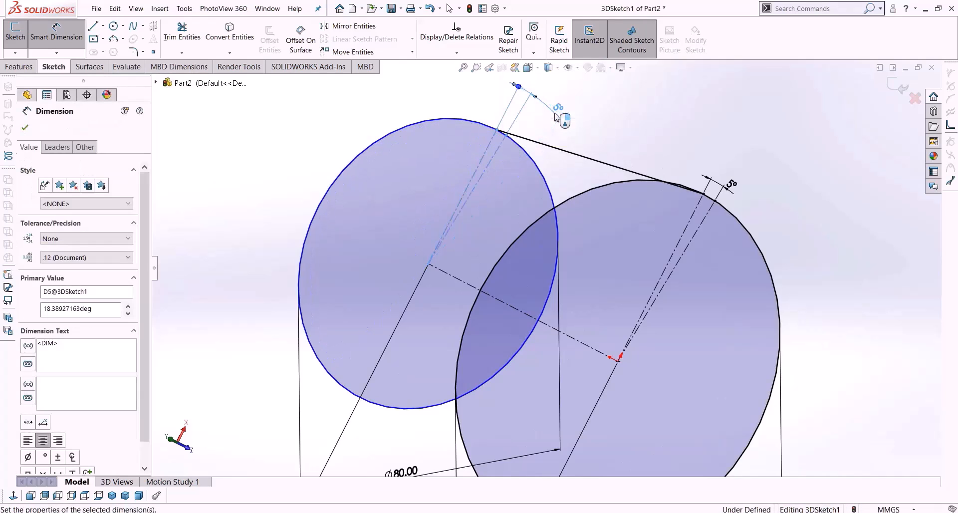
pyautogui.press('Escape')
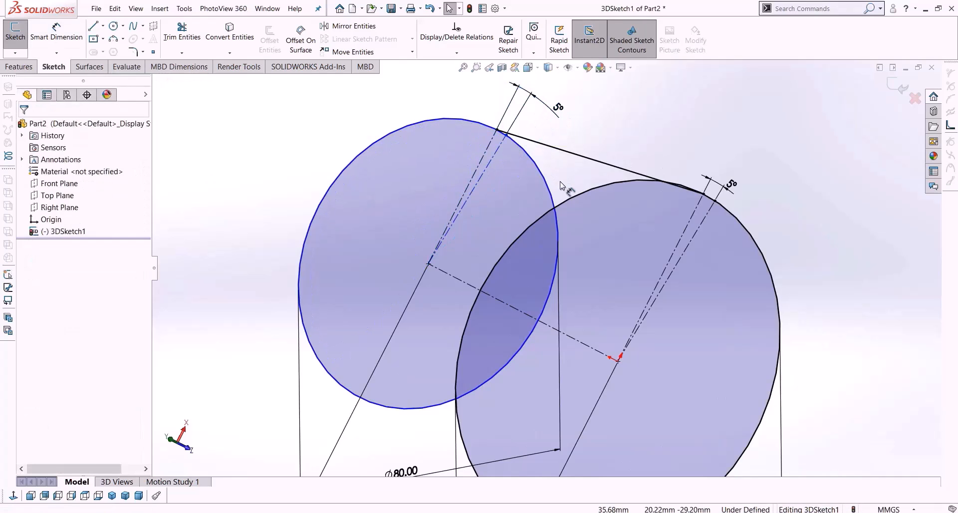
# Trim away the short arc of the 100 mm circle between its two radial centerlines.
pyautogui.moveTo(714, 252); pyautogui.dragTo(707, 195, button='middle')
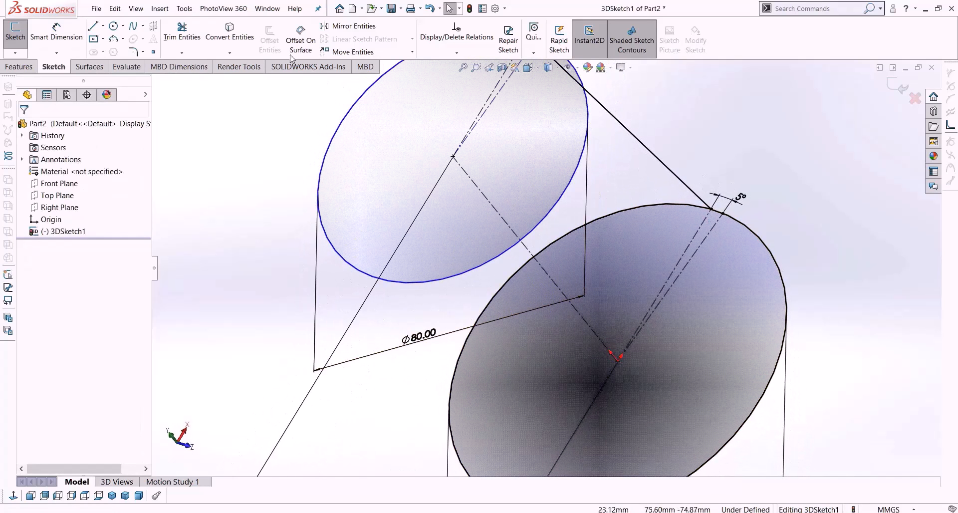
pyautogui.click(182, 33)
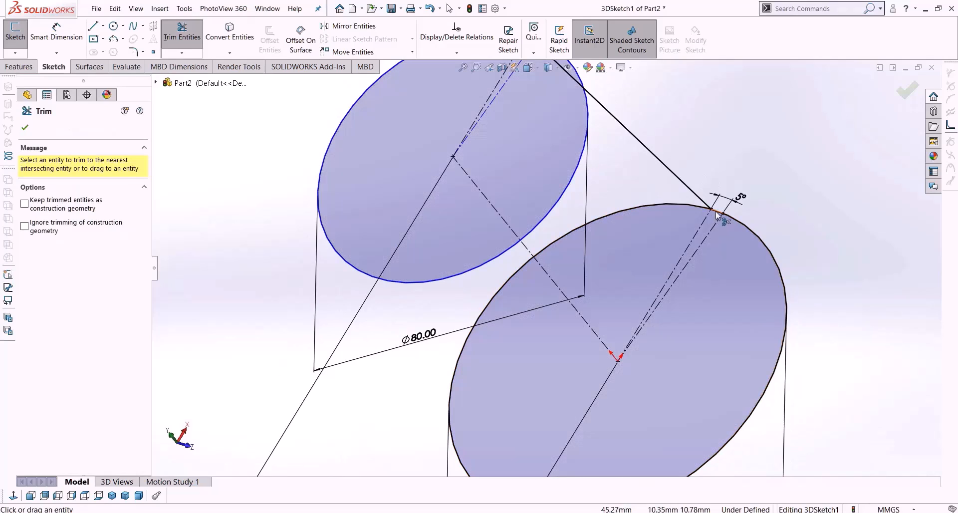
pyautogui.click(718, 213)
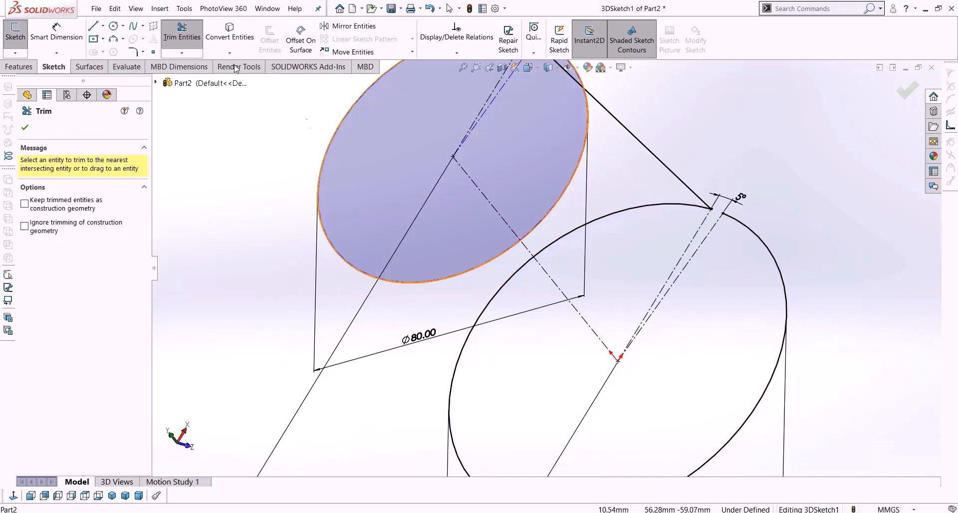
# Draw a circle about 45 mm in diameter centred on the origin, inside the trimmed 100 mm circle.
pyautogui.click(93, 26)
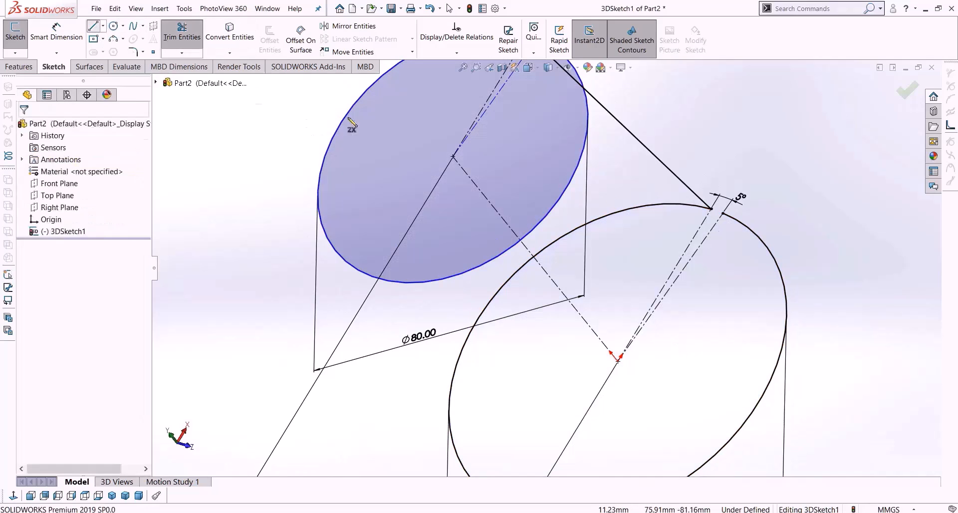
pyautogui.click(724, 213)
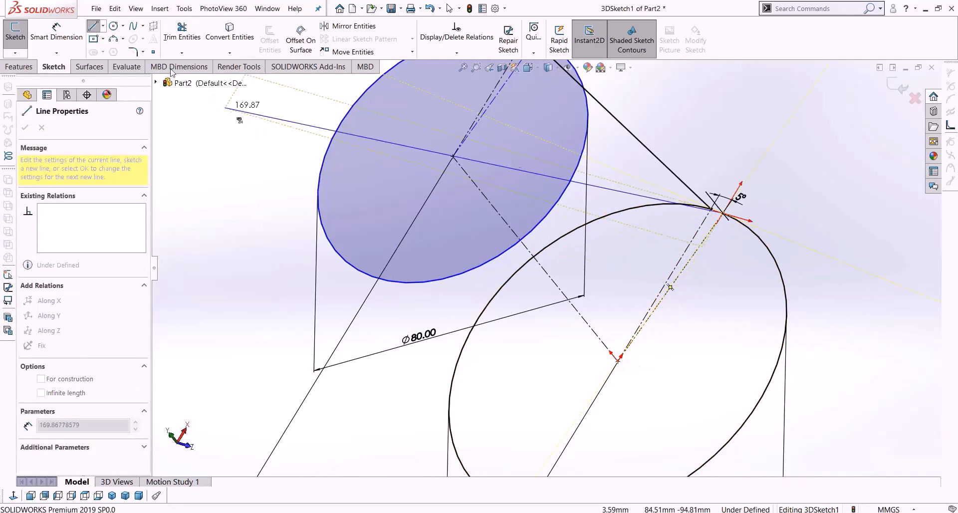
pyautogui.click(114, 26)
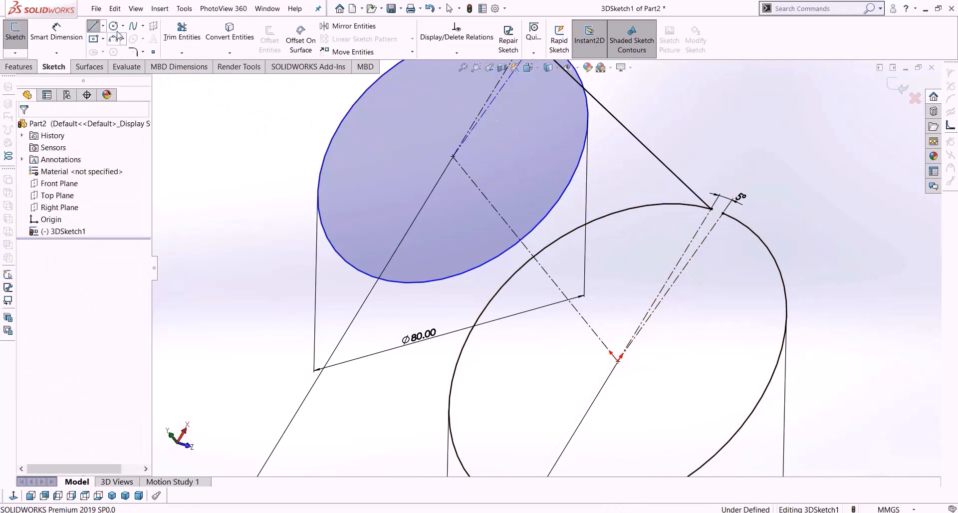
pyautogui.click(619, 360)
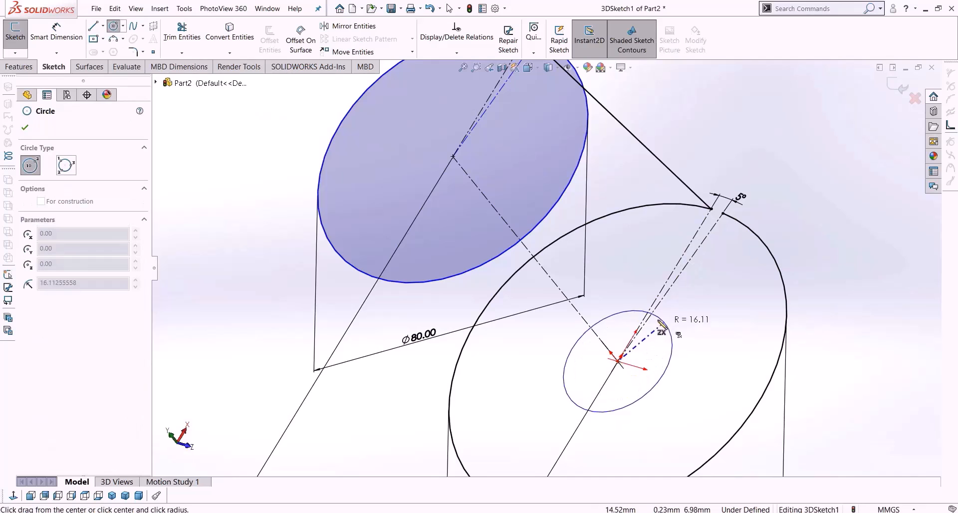
pyautogui.click(667, 297)
pyautogui.press('Escape')
# Dimension the diameter of the inner circle at the origin to 40 mm.
pyautogui.scroll(4, 711, 366)
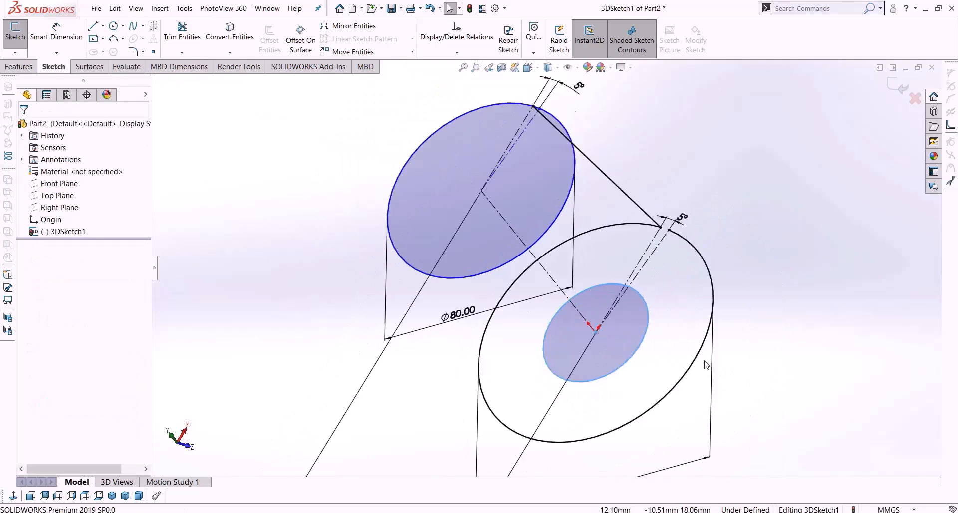
pyautogui.moveTo(670, 292); pyautogui.dragTo(655, 354, button='middle')
pyautogui.moveTo(655, 354); pyautogui.dragTo(605, 330, button='right')
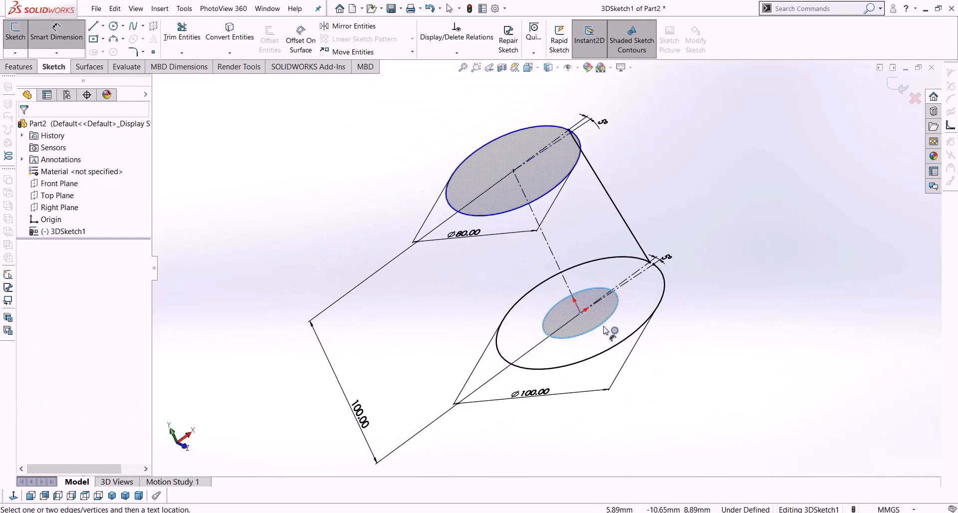
pyautogui.click(617, 334)
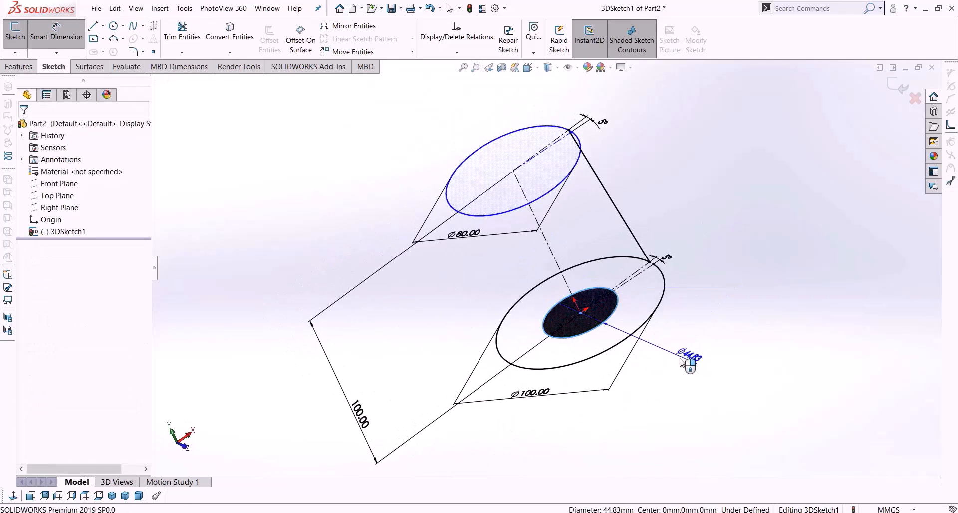
pyautogui.click(683, 363)
pyautogui.write('40')
pyautogui.press('Return')
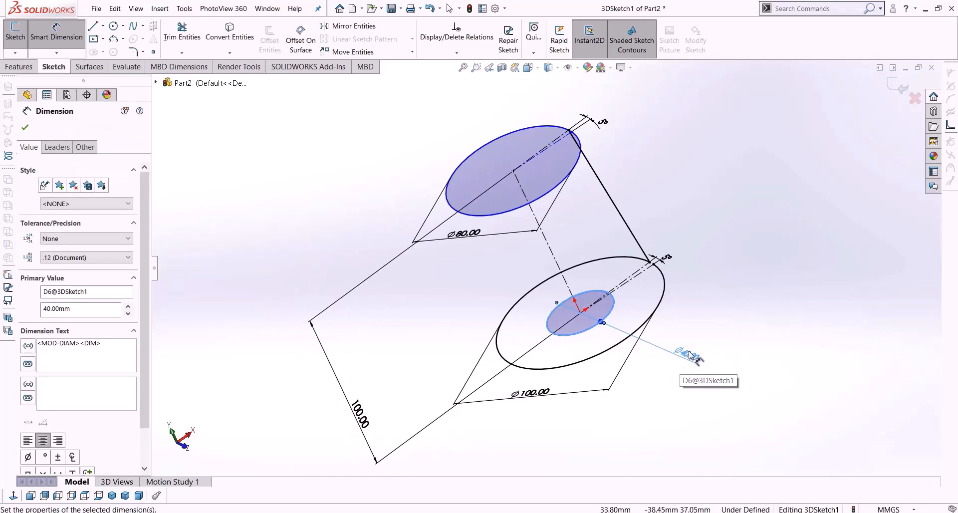
# Set the diameter of the inner circle at the origin to 30 mm.
pyautogui.doubleClick(690, 355)
pyautogui.write('30')
pyautogui.press('Return')
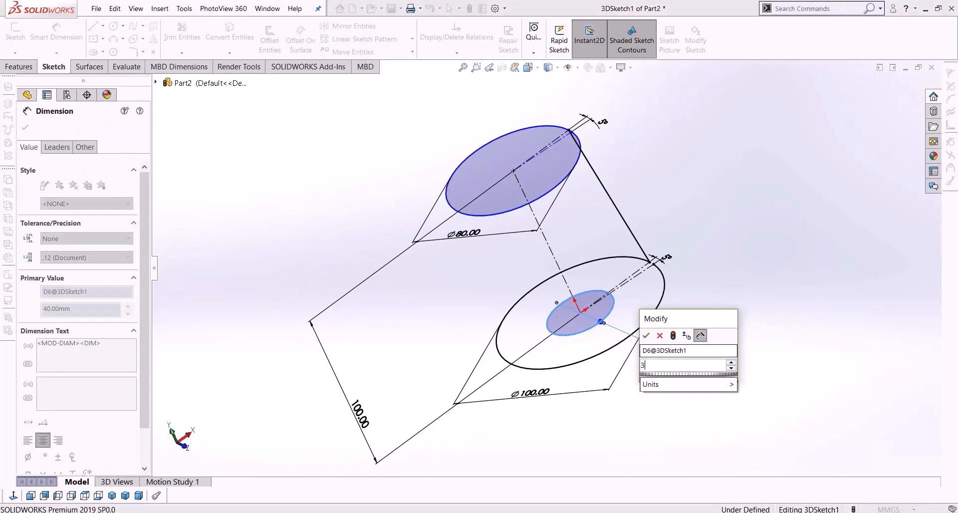
# Draw a 35 mm line along the radial centerline from the trimmed 100 mm circle's open end to the inner circle.
pyautogui.scroll(-5, 632, 340)
pyautogui.moveTo(632, 340); pyautogui.dragTo(592, 299, button='middle')
pyautogui.scroll(-5, 592, 299)
pyautogui.press('Escape')
pyautogui.scroll(2, 583, 290)
pyautogui.scroll(2, 584, 289)
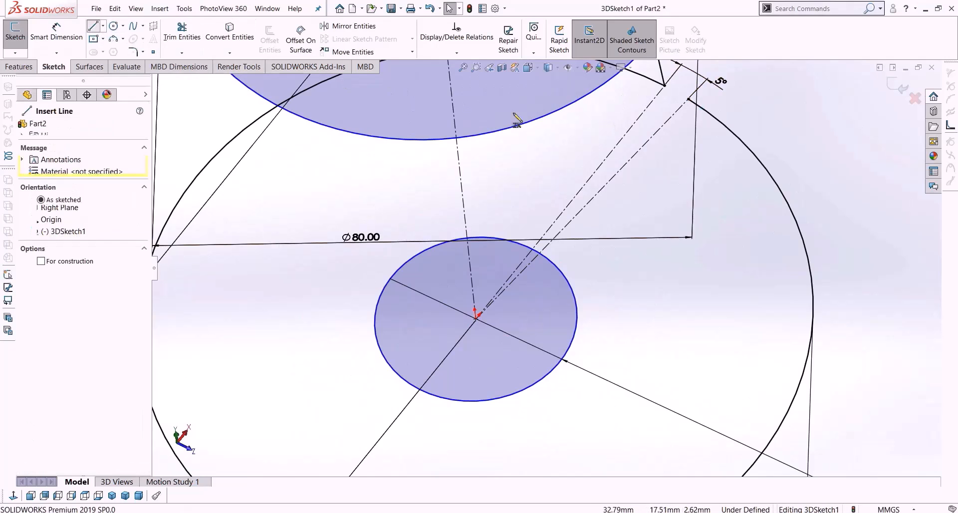
pyautogui.click(689, 98)
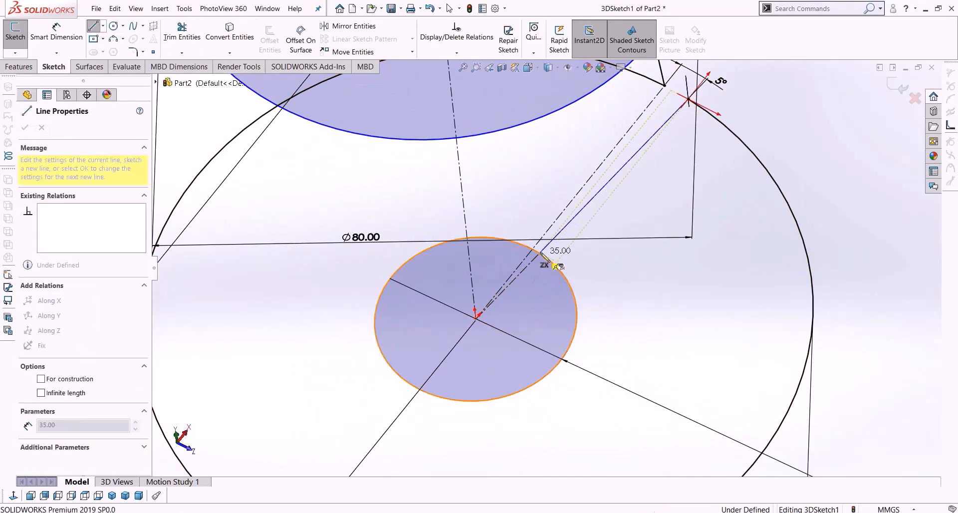
pyautogui.click(541, 254)
pyautogui.press('Escape')
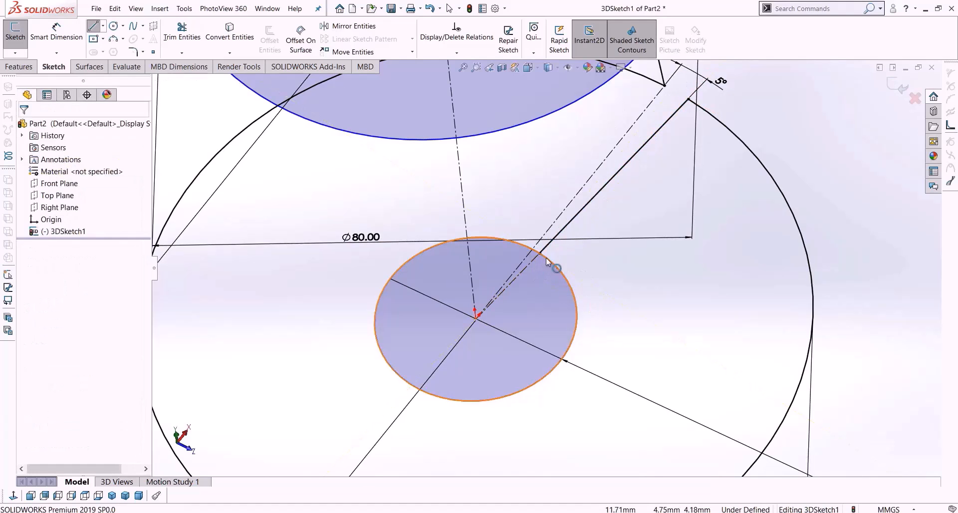
# Trim away the short arc of the 30 mm inner circle between the two radial centerlines.
pyautogui.scroll(-5, 545, 260)
pyautogui.scroll(5, 547, 260)
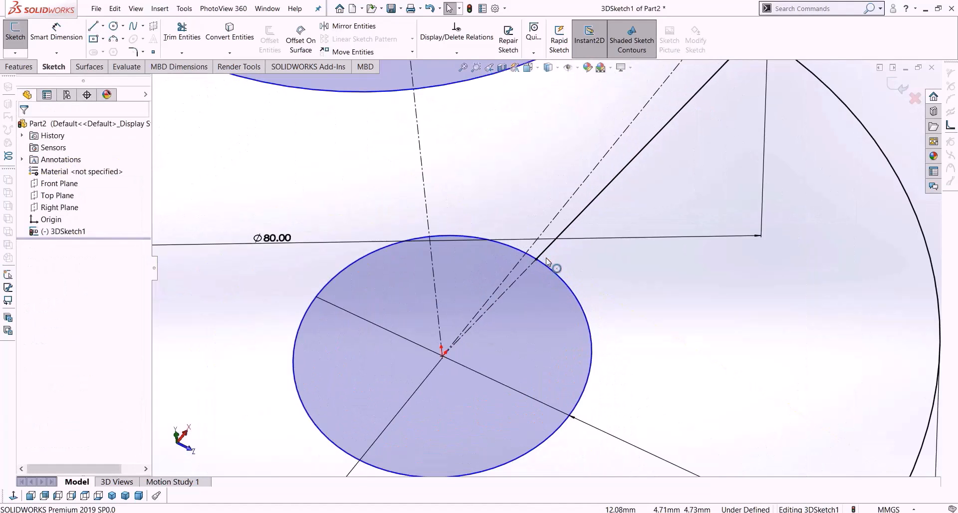
pyautogui.click(182, 32)
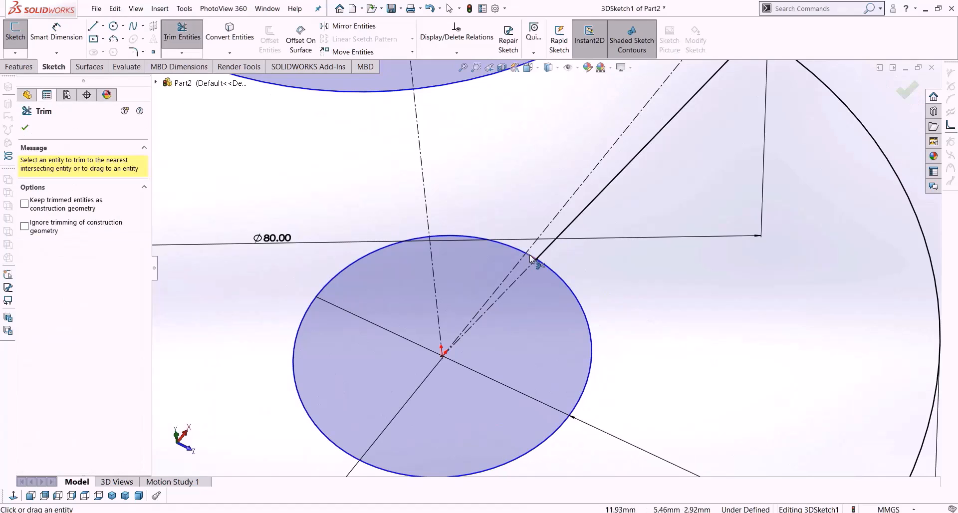
pyautogui.scroll(5, 524, 330)
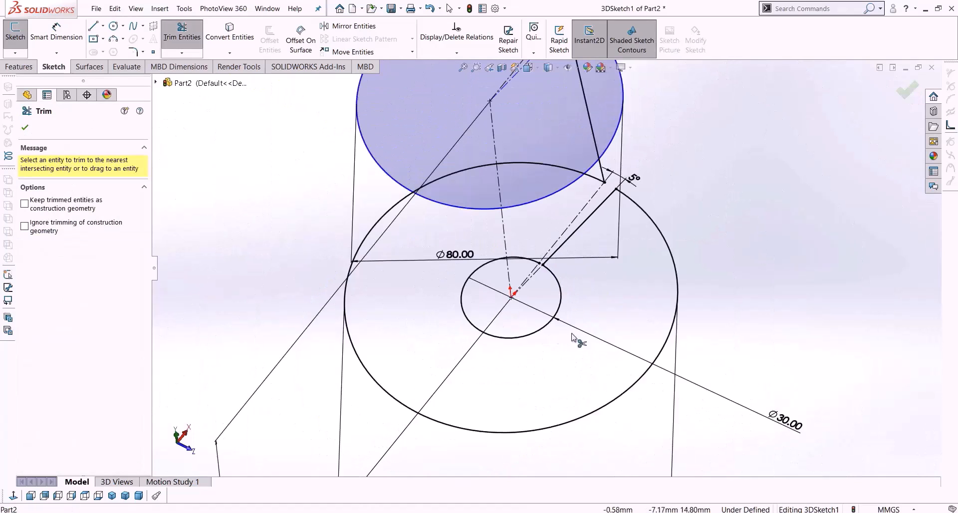
# Trim away the short arc of the 80 mm circle between its two radial centerlines.
pyautogui.moveTo(590, 326)
pyautogui.mouseDown(button='middle')
pyautogui.moveTo(590, 229)
pyautogui.moveTo(575, 315)
pyautogui.mouseUp(button='middle')
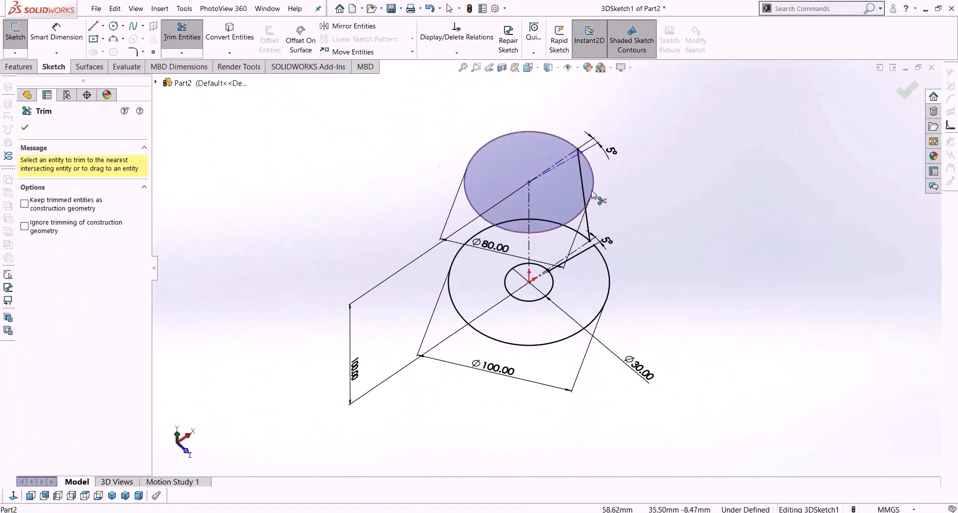
pyautogui.scroll(-5, 595, 192)
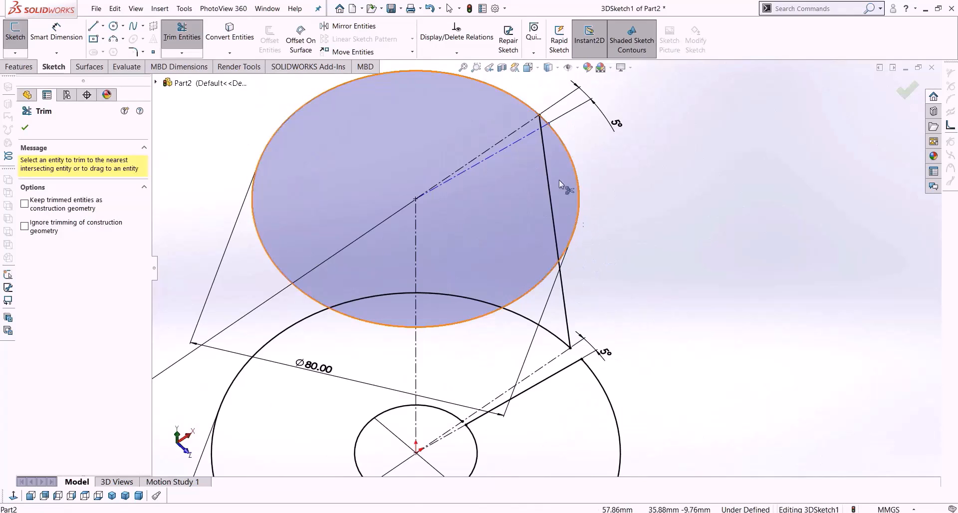
pyautogui.scroll(-3, 559, 120)
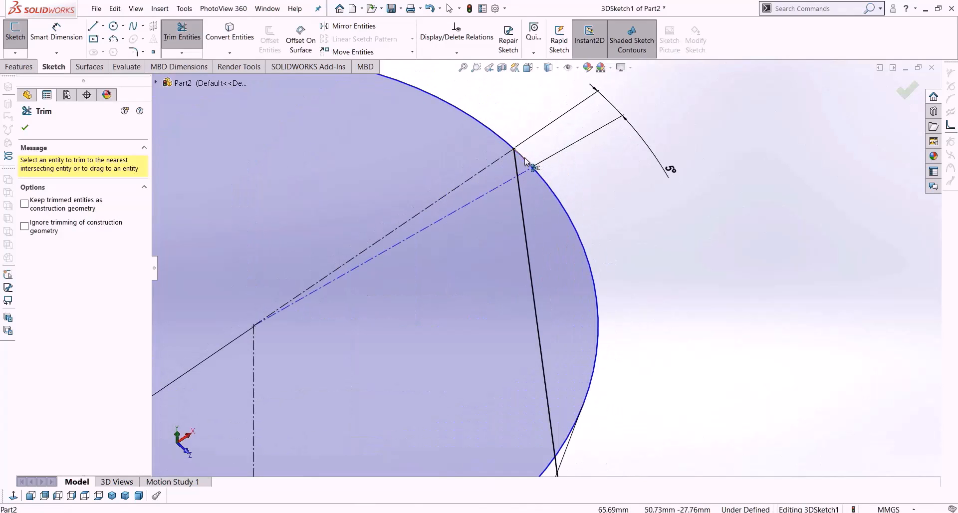
pyautogui.scroll(5, 581, 297)
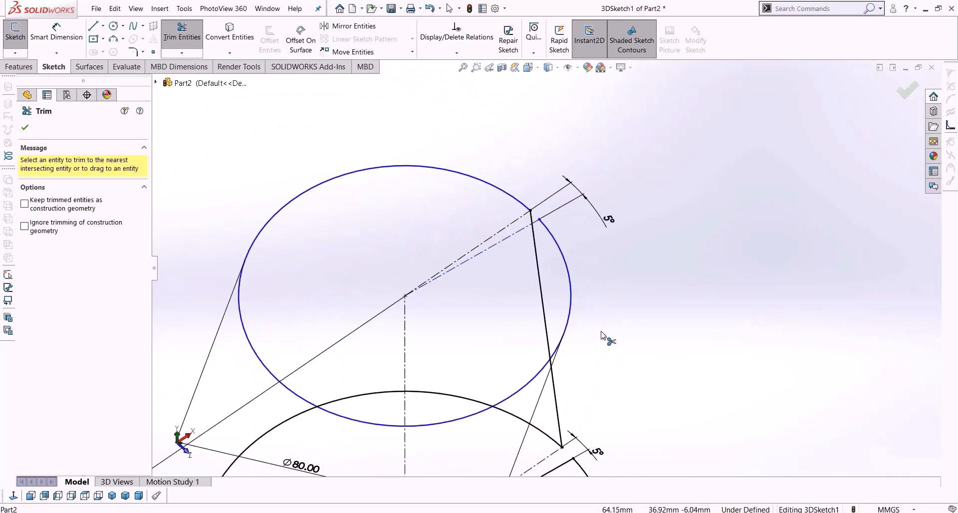
# Examine the gaps in the 80 mm and 100 mm circles and the inner circle's connection from several angles.
pyautogui.moveTo(604, 371)
pyautogui.mouseDown(button='middle')
pyautogui.moveTo(606, 323)
pyautogui.moveTo(582, 306)
pyautogui.moveTo(579, 422)
pyautogui.moveTo(552, 449)
pyautogui.moveTo(516, 441)
pyautogui.mouseUp(button='middle')
pyautogui.scroll(-3, 504, 419)
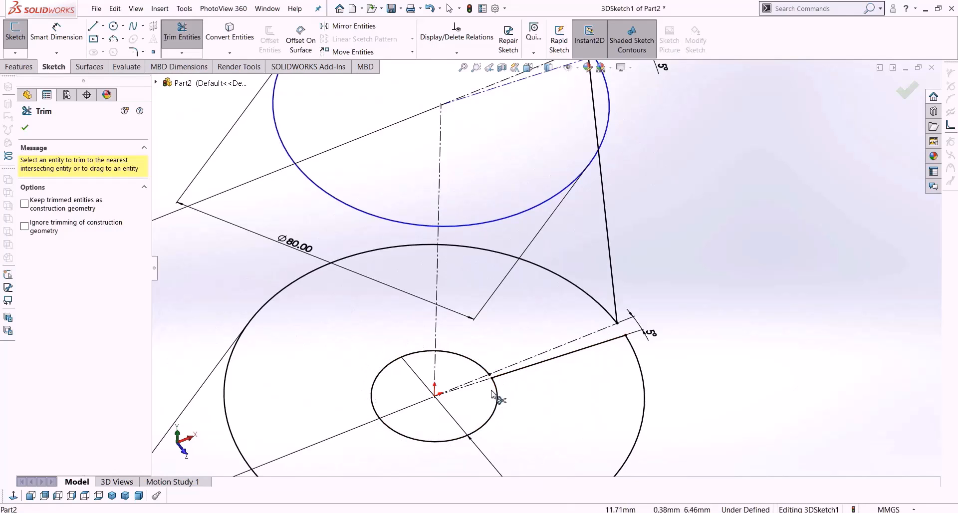
pyautogui.scroll(3, 509, 449)
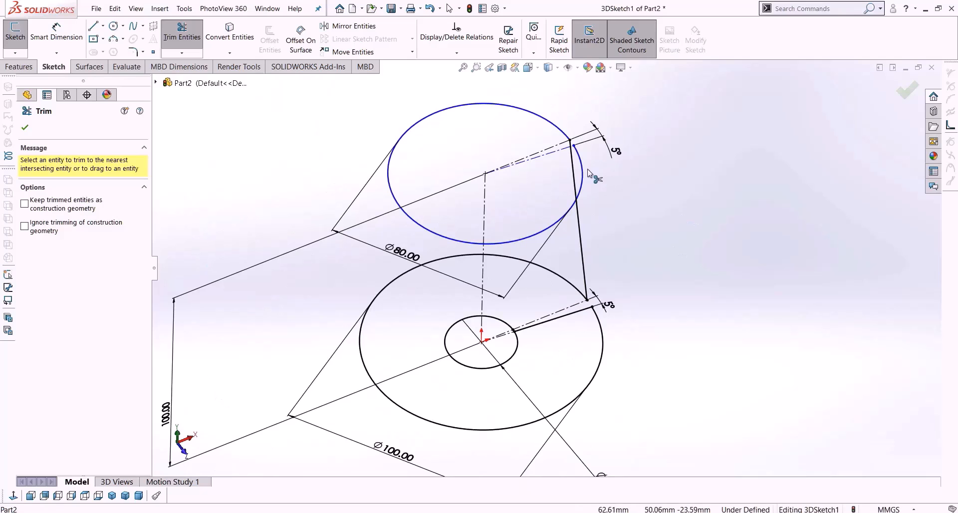
pyautogui.scroll(-4, 589, 173)
pyautogui.moveTo(589, 172)
pyautogui.mouseDown(button='middle')
pyautogui.moveTo(574, 137)
pyautogui.moveTo(510, 278)
pyautogui.moveTo(413, 322)
pyautogui.moveTo(548, 321)
pyautogui.moveTo(576, 266)
pyautogui.mouseUp(button='middle')
pyautogui.scroll(5, 509, 278)
pyautogui.scroll(-6, 413, 323)
pyautogui.scroll(5, 576, 265)
pyautogui.scroll(-4, 650, 195)
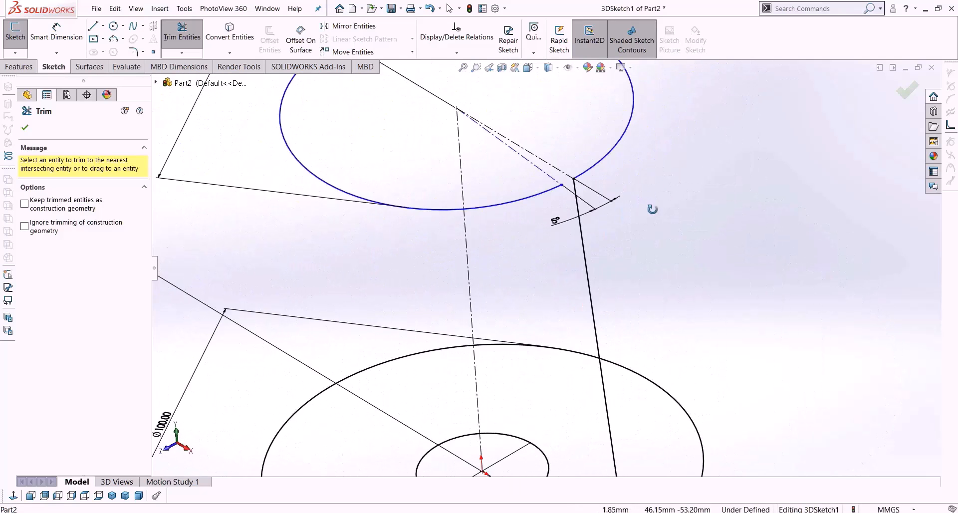
pyautogui.scroll(-3, 616, 202)
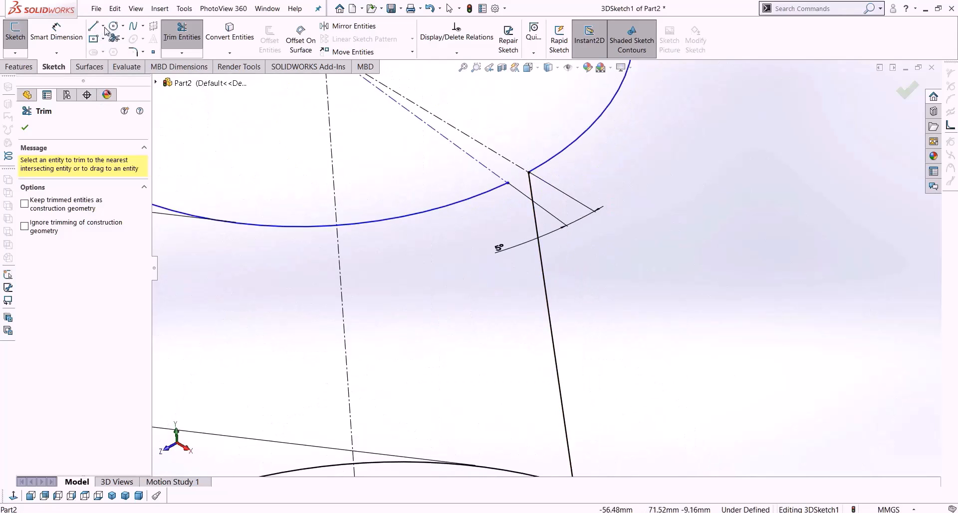
pyautogui.scroll(3, 529, 249)
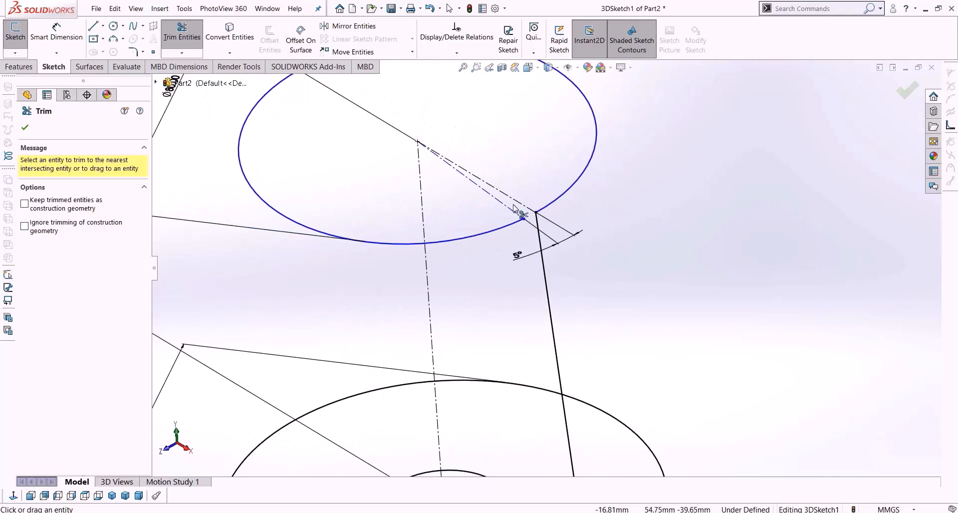
pyautogui.press('Escape')
pyautogui.scroll(3, 644, 344)
pyautogui.scroll(3, 544, 393)
pyautogui.scroll(-3, 510, 379)
pyautogui.scroll(-1, 548, 332)
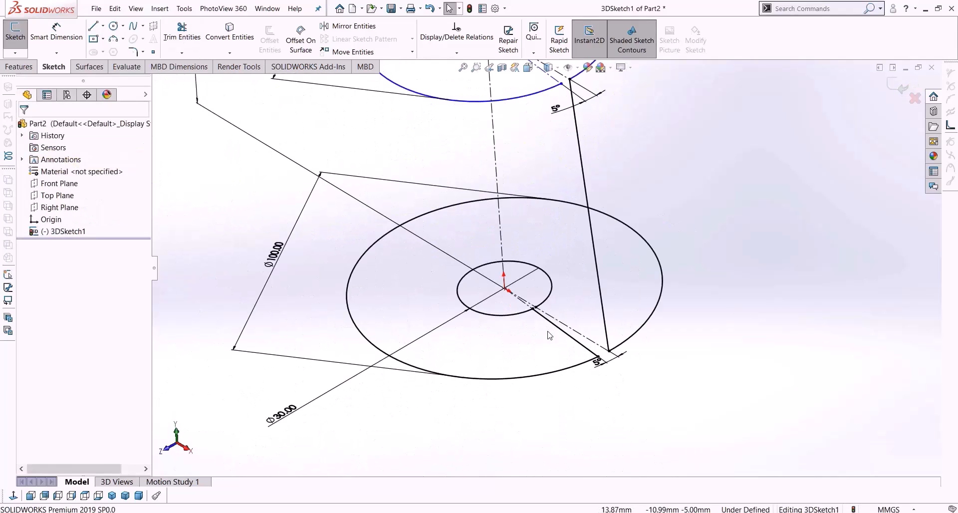
# Start a swept boss with a circular profile and use the 3D sketch as its path.
pyautogui.click(22, 67)
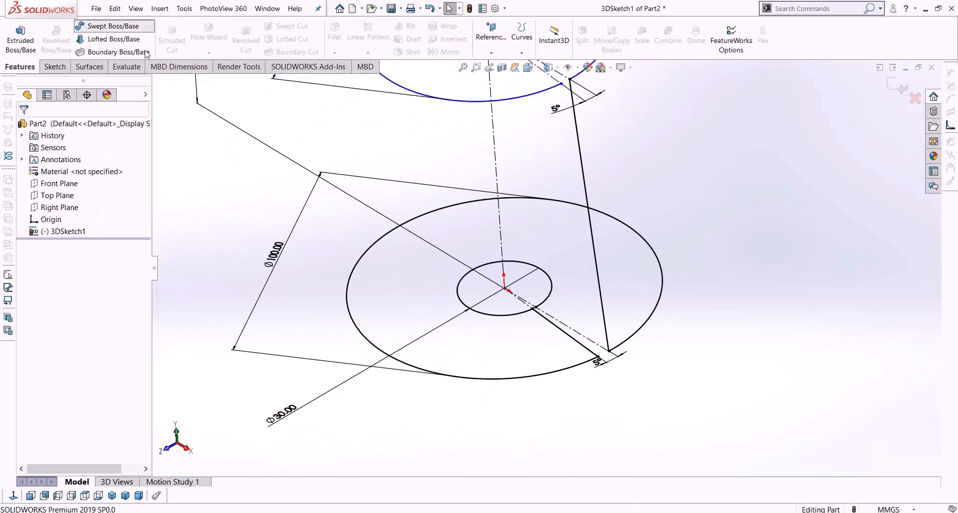
pyautogui.click(102, 26)
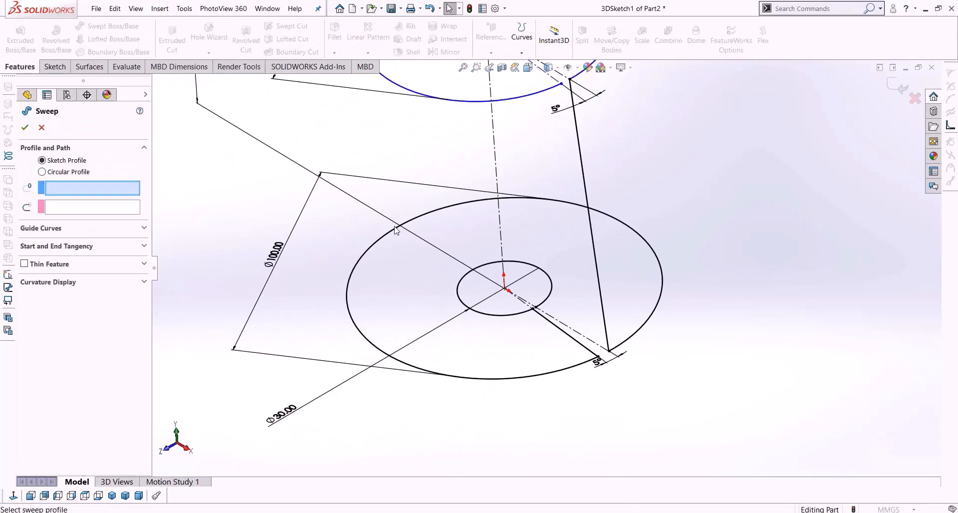
pyautogui.click(65, 173)
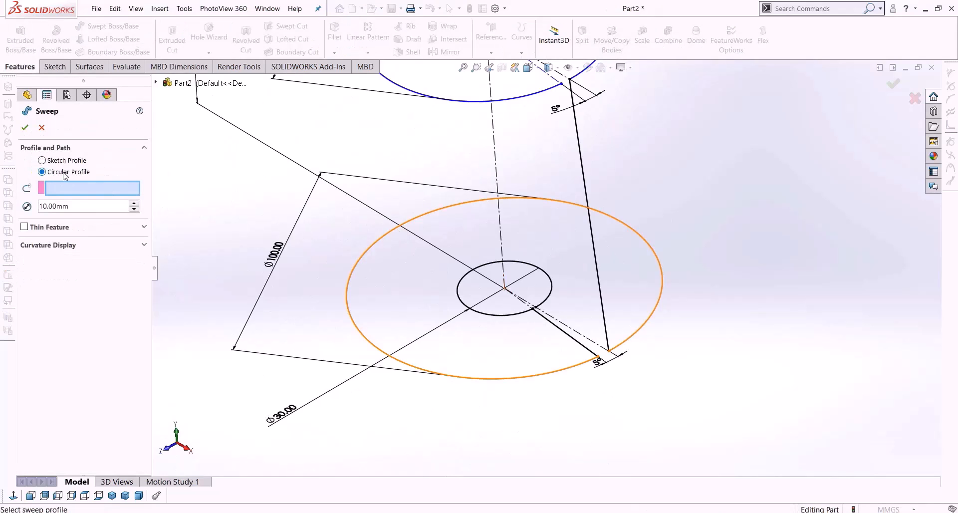
pyautogui.click(82, 189)
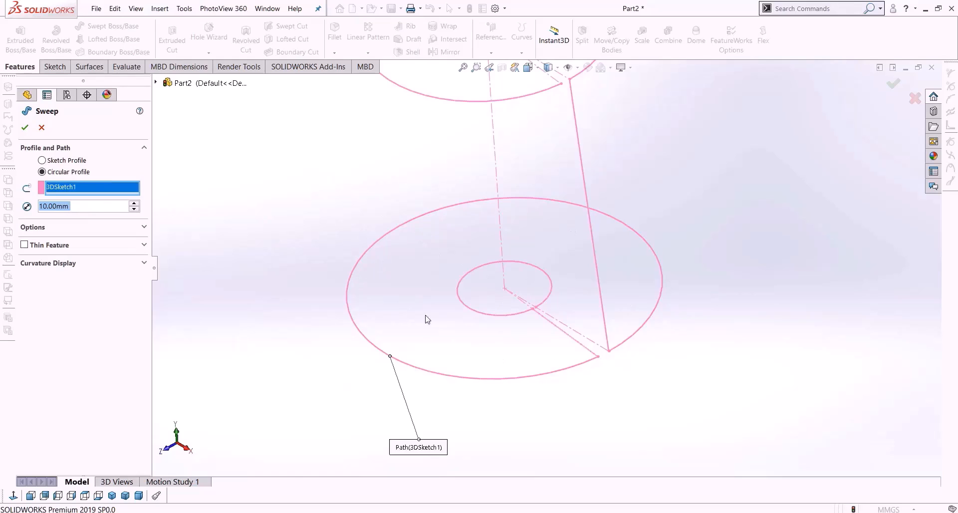
# Set the circular profile's diameter to 2 mm and create the sweep along the whole wireframe.
pyautogui.scroll(2, 501, 359)
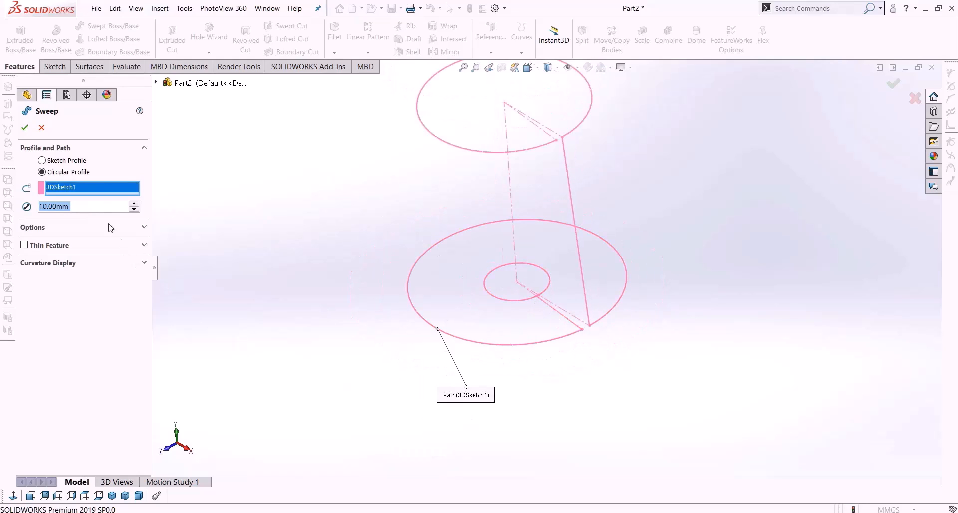
pyautogui.write('4')
pyautogui.press('Return')
pyautogui.write('2')
pyautogui.press('Return')
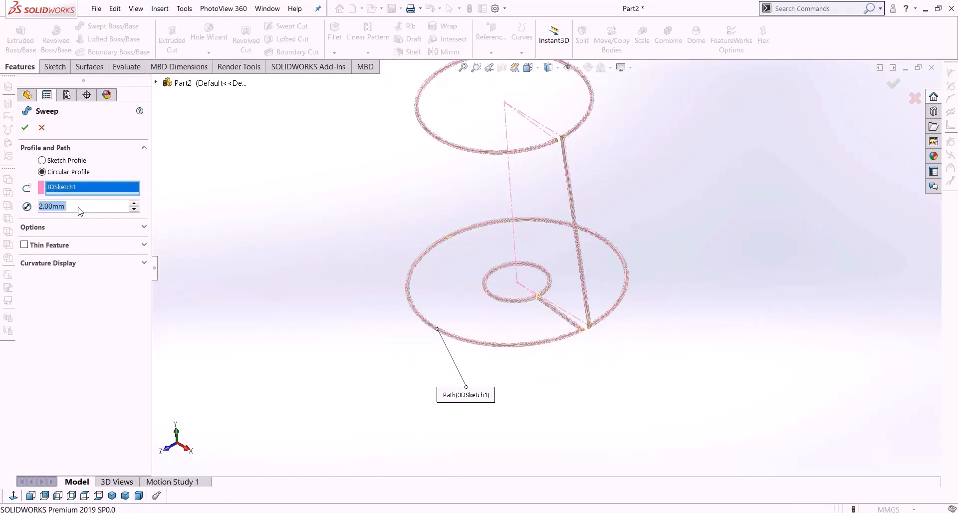
pyautogui.scroll(-8, 537, 283)
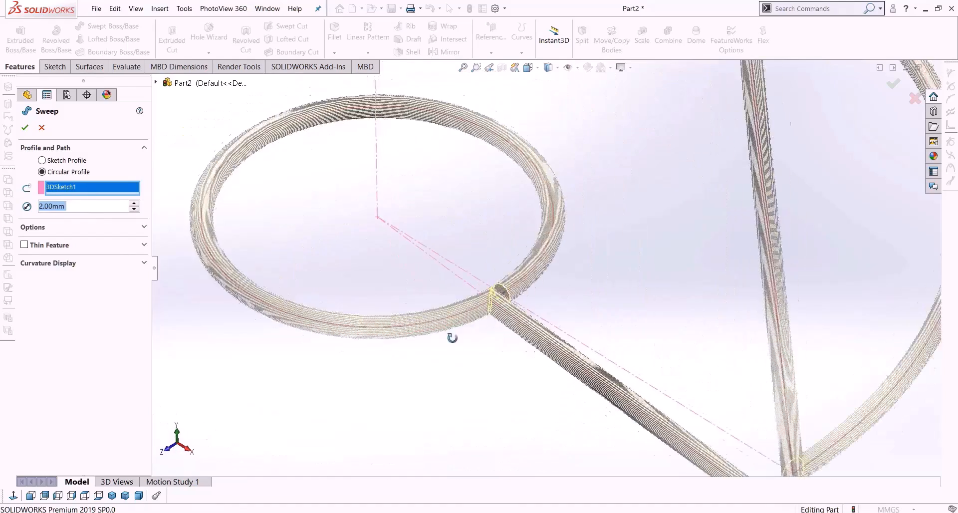
pyautogui.scroll(-6, 517, 295)
pyautogui.scroll(4, 585, 334)
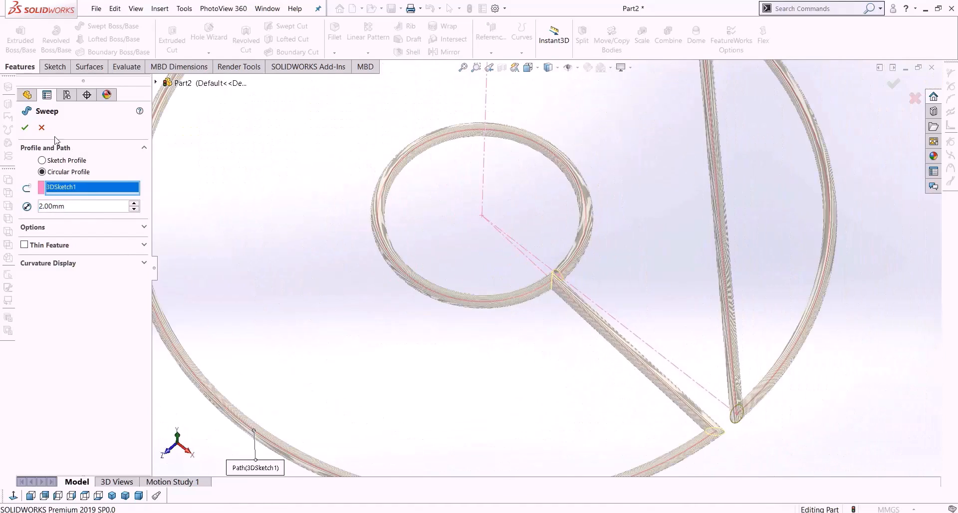
pyautogui.click(23, 126)
# Examine the swept wire's joints where the radial segment meets the inner circle and the large circle.
pyautogui.scroll(4, 599, 332)
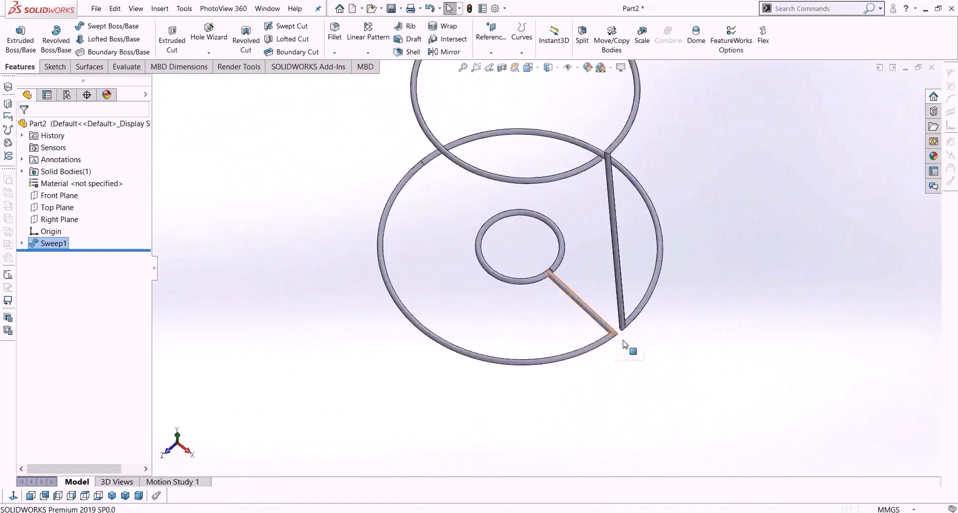
pyautogui.scroll(-4, 619, 330)
pyautogui.moveTo(619, 326); pyautogui.dragTo(630, 240, button='middle')
pyautogui.scroll(-6, 388, 284)
pyautogui.moveTo(454, 279); pyautogui.dragTo(493, 386, button='middle')
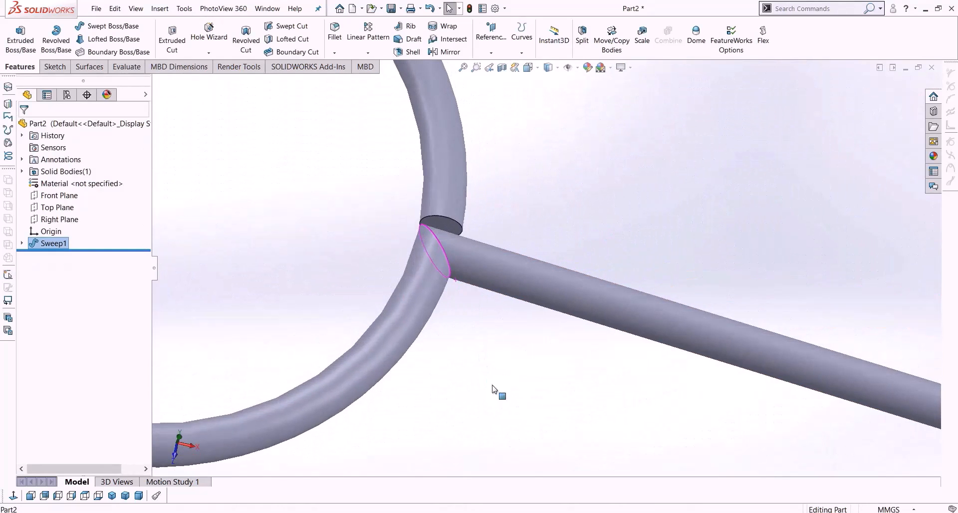
pyautogui.scroll(5, 559, 302)
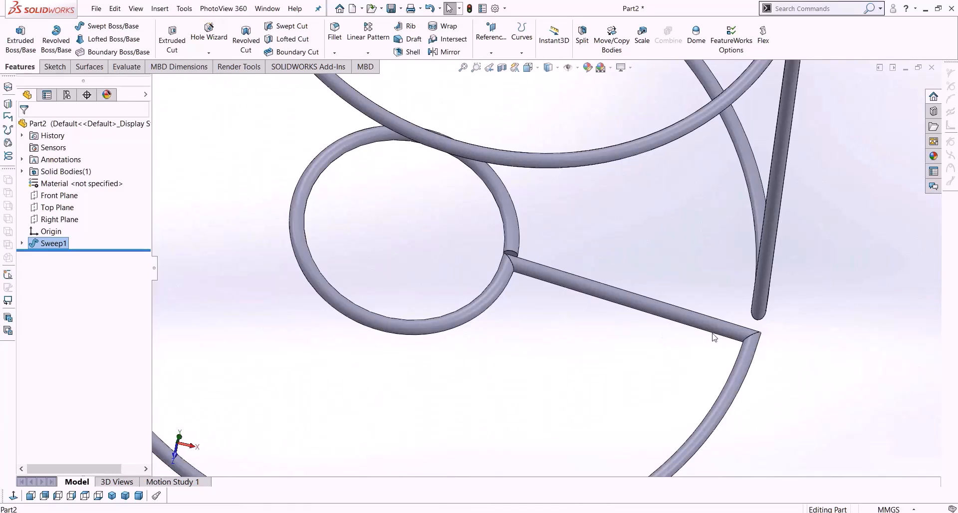
pyautogui.scroll(3, 547, 344)
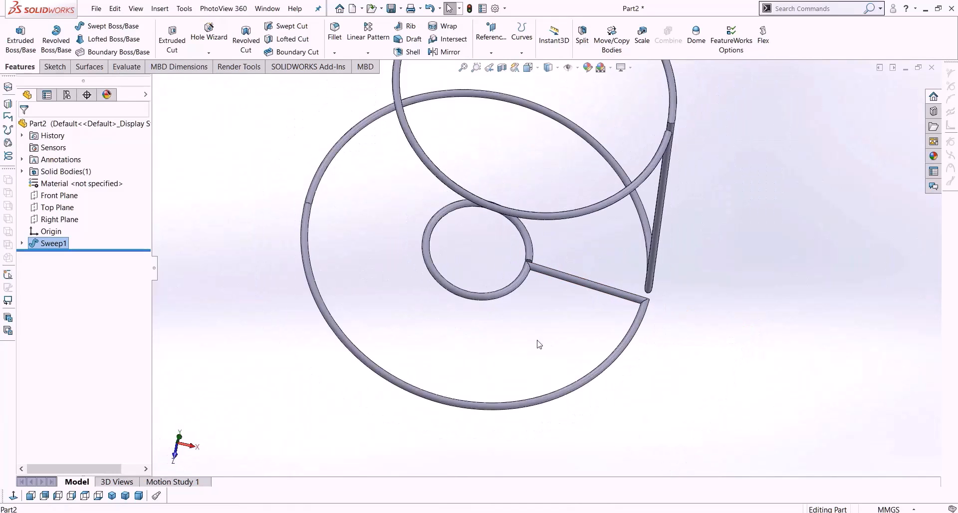
pyautogui.click(54, 244)
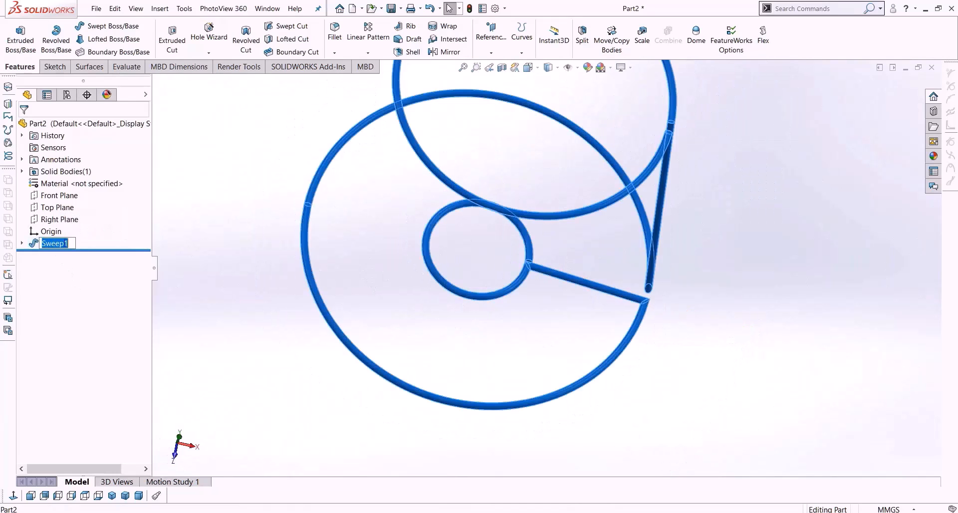
pyautogui.click(34, 269)
pyautogui.click(333, 31)
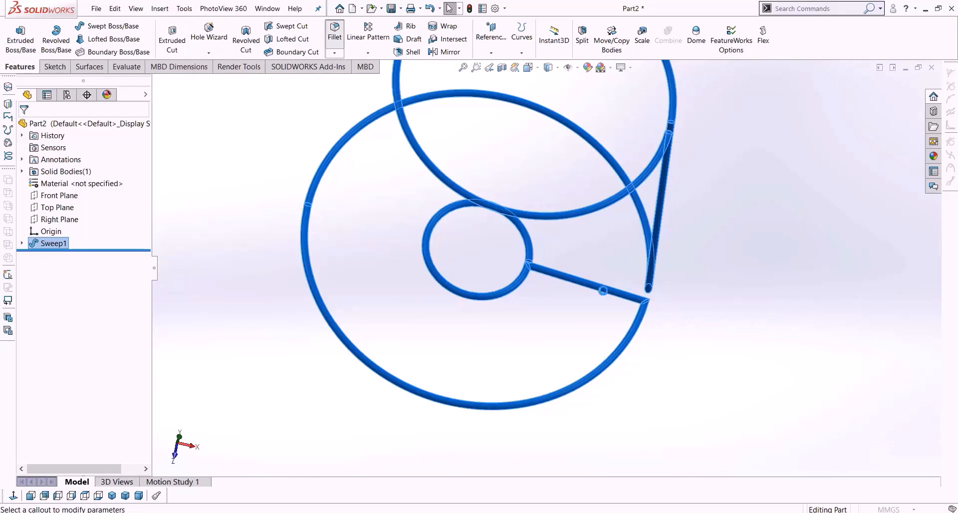
pyautogui.scroll(-1, 479, 220)
pyautogui.moveTo(480, 220); pyautogui.dragTo(490, 212, button='middle')
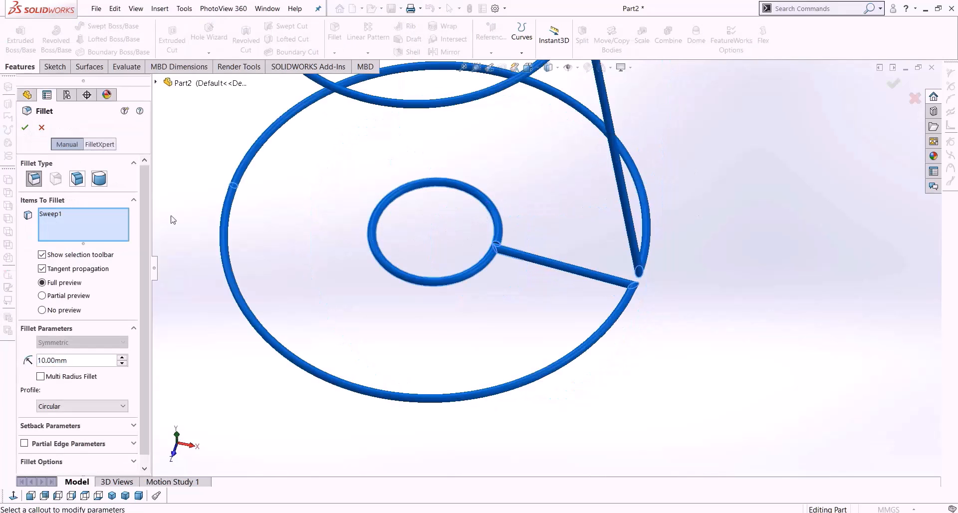
pyautogui.click(41, 127)
# Try to fillet the swept wire's mitred edges where the radial segment meets the large circle with a 2 mm radius.
pyautogui.click(603, 177)
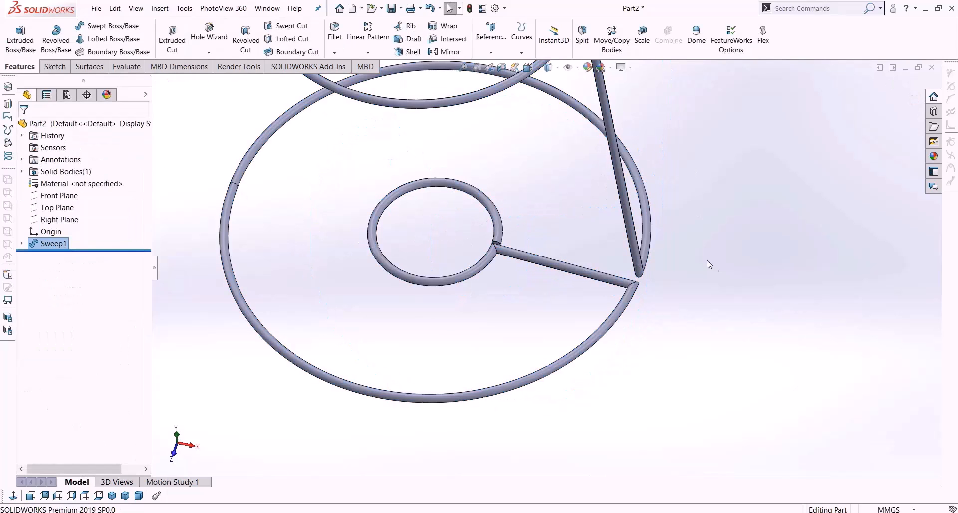
pyautogui.click(334, 33)
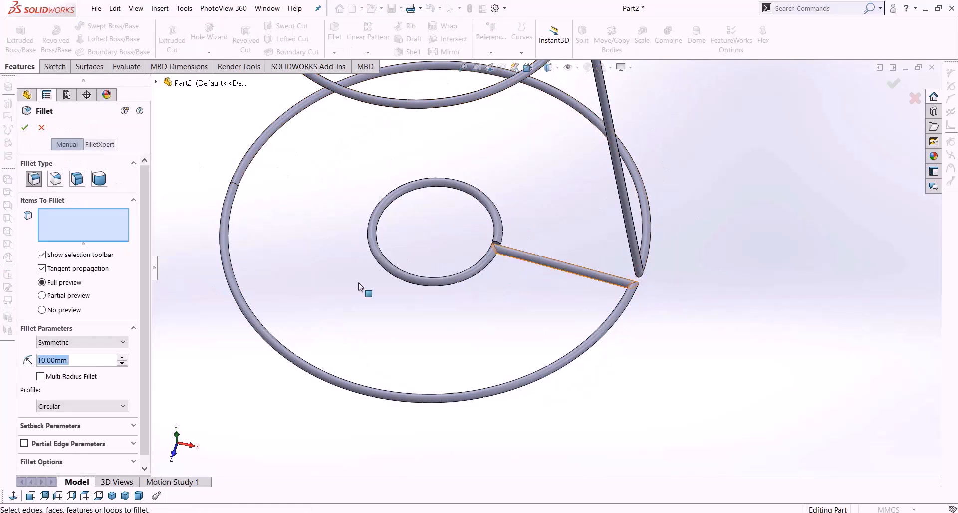
pyautogui.scroll(-6, 654, 340)
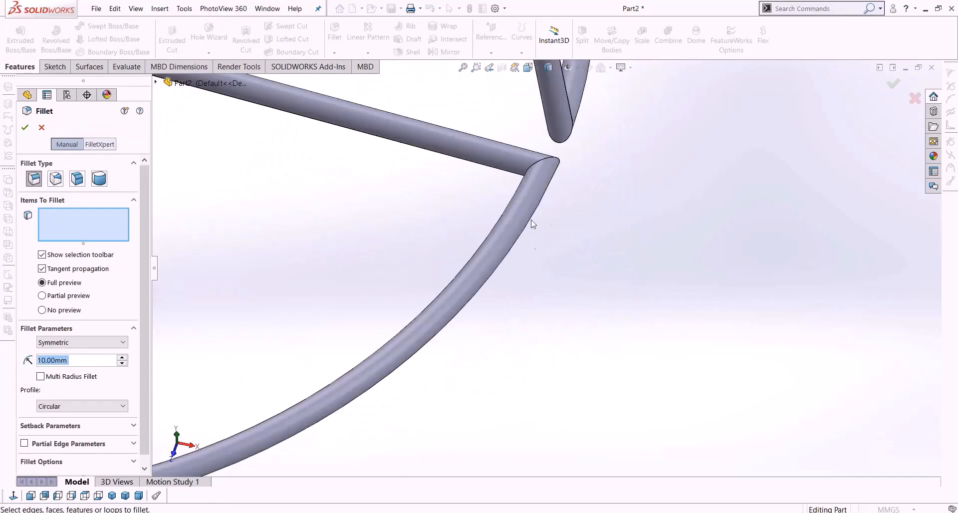
pyautogui.click(537, 139)
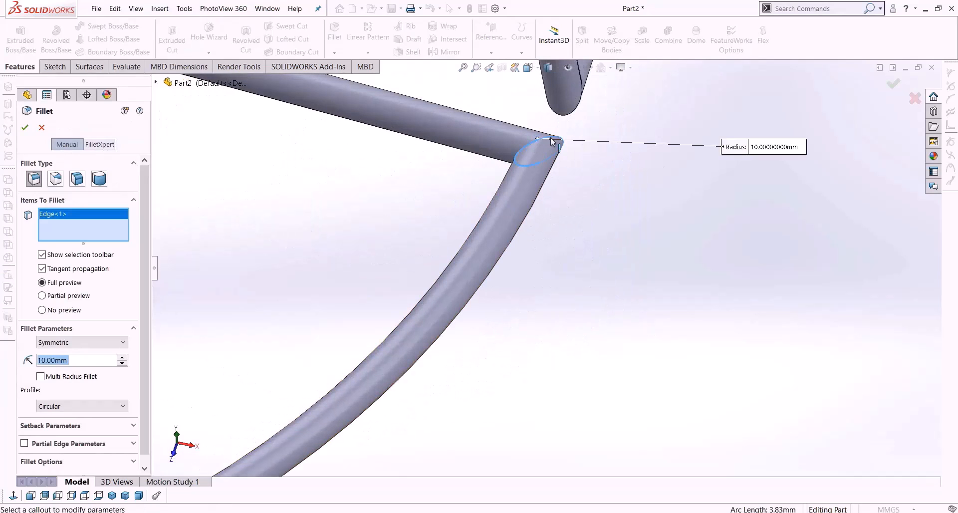
pyautogui.click(552, 142)
pyautogui.write('2')
pyautogui.press('Return')
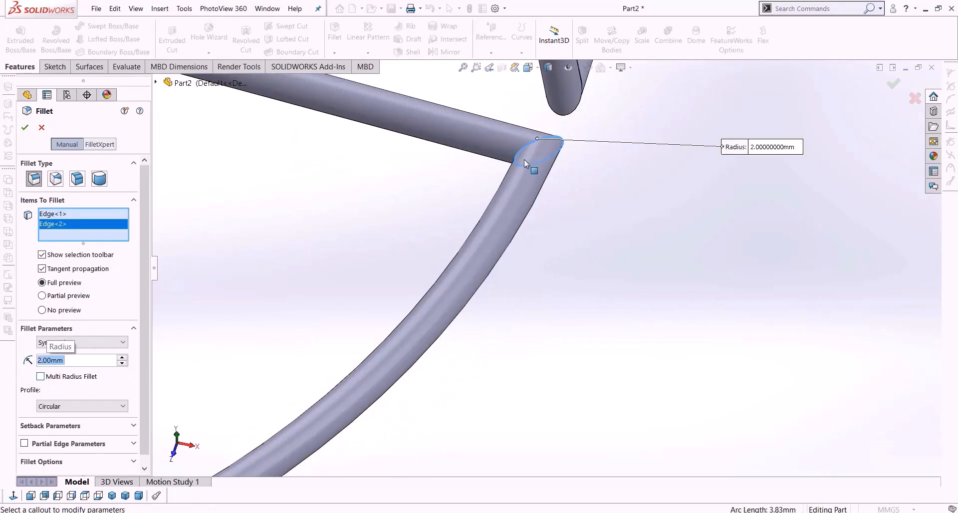
# Try a 1 mm fillet radius on the same two joint edges of the swept wire.
pyautogui.scroll(-6, 522, 160)
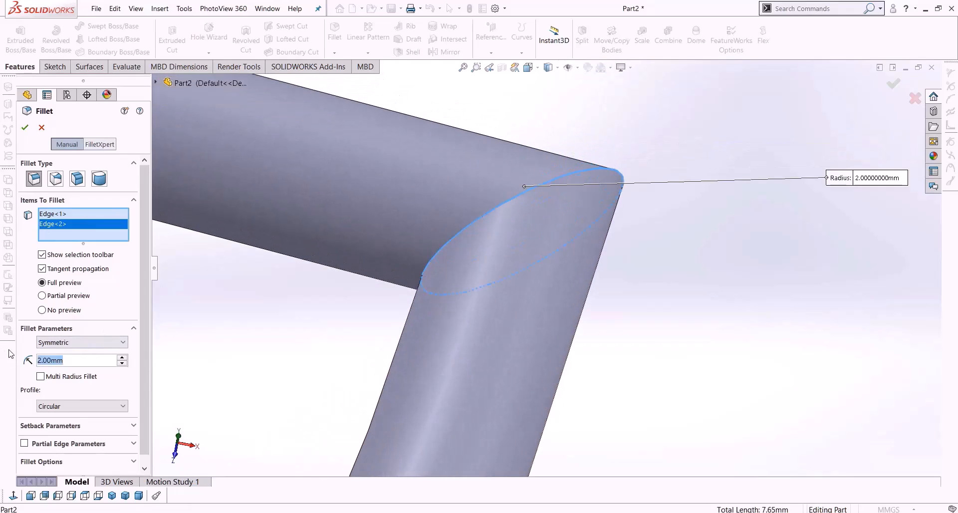
pyautogui.write('1')
pyautogui.press('Return')
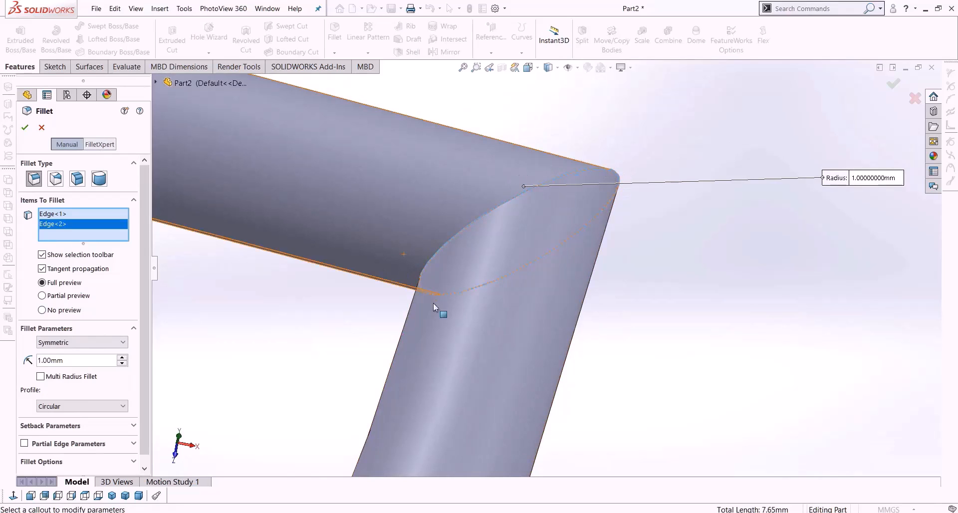
pyautogui.scroll(4, 450, 300)
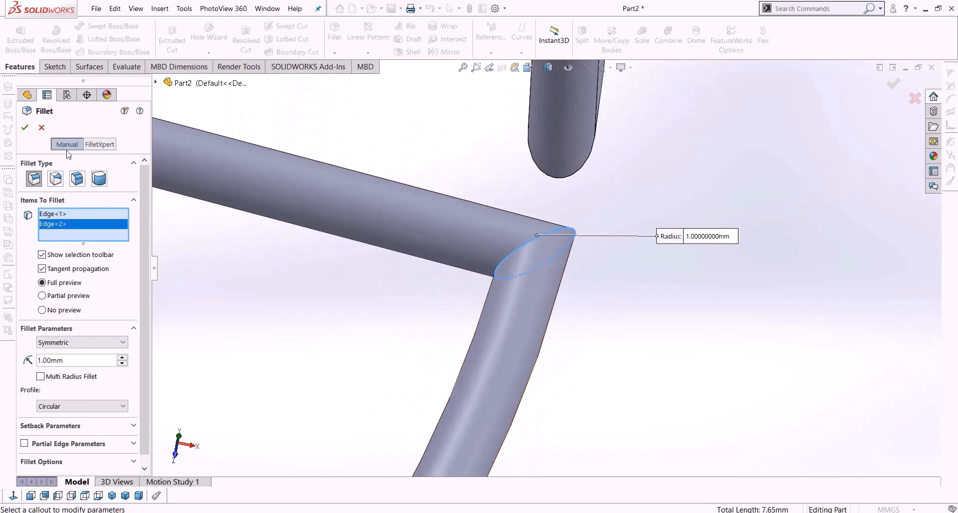
pyautogui.press('Escape')
# Delete the sweep feature and open its 3D sketch for editing.
pyautogui.click(54, 243)
pyautogui.press('Delete')
pyautogui.press('Return')
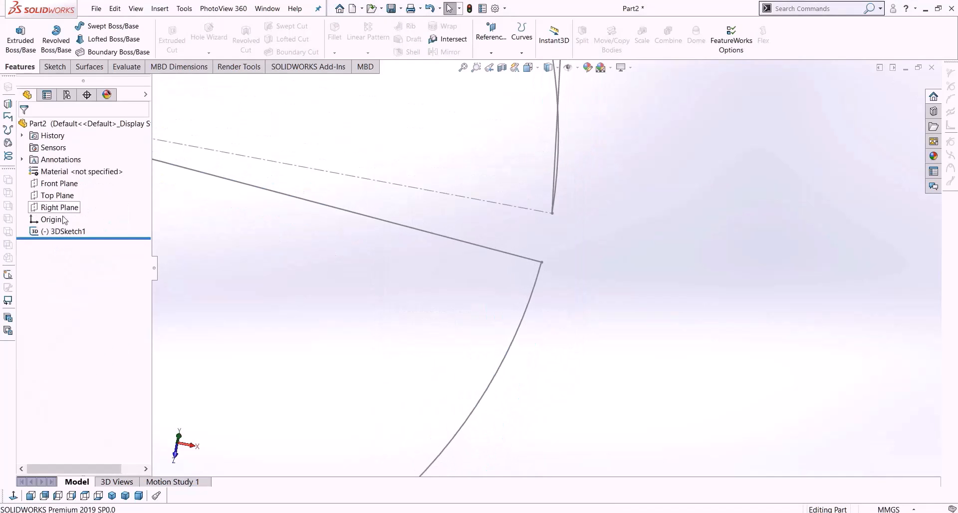
pyautogui.rightClick(63, 233)
pyautogui.click(68, 200)
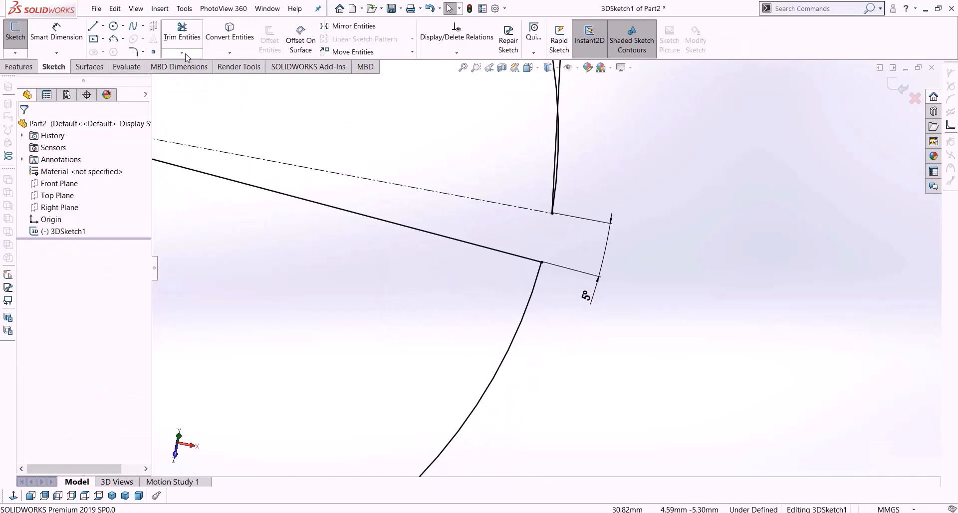
# Round the corner between the radial line and the 100 mm circle with a 5 mm sketch fillet.
pyautogui.moveTo(566, 282)
pyautogui.mouseDown(button='middle')
pyautogui.moveTo(524, 236)
pyautogui.moveTo(535, 245)
pyautogui.mouseUp(button='middle')
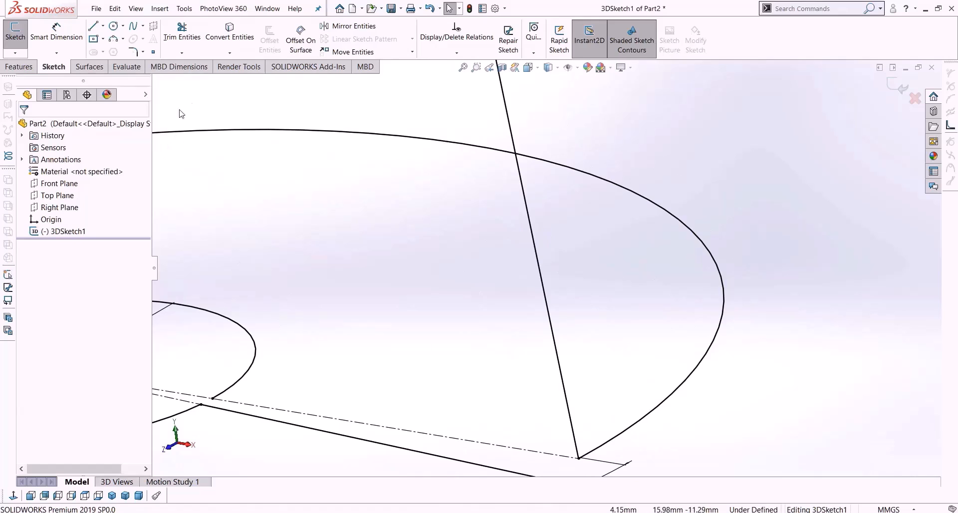
pyautogui.click(138, 54)
pyautogui.scroll(3, 542, 272)
pyautogui.scroll(-1, 489, 368)
pyautogui.moveTo(490, 368); pyautogui.dragTo(511, 439, button='middle')
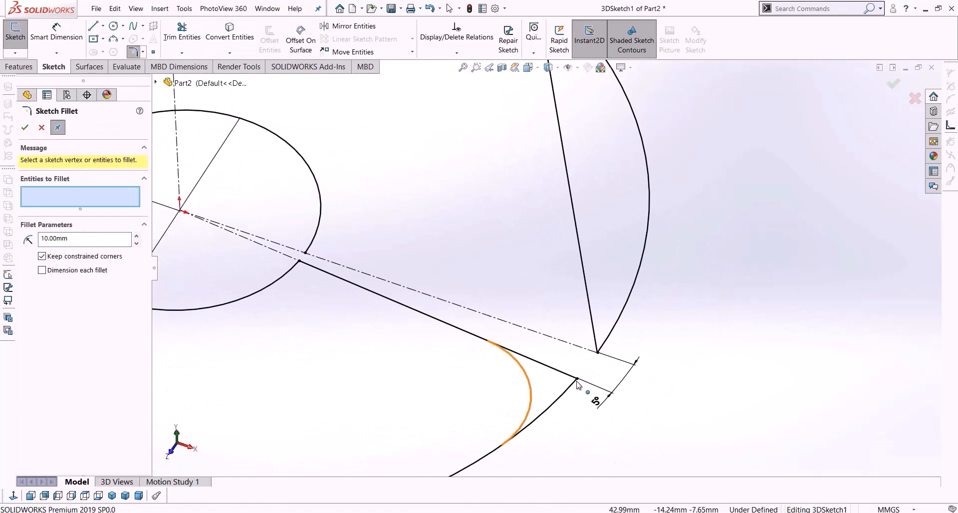
pyautogui.click(578, 380)
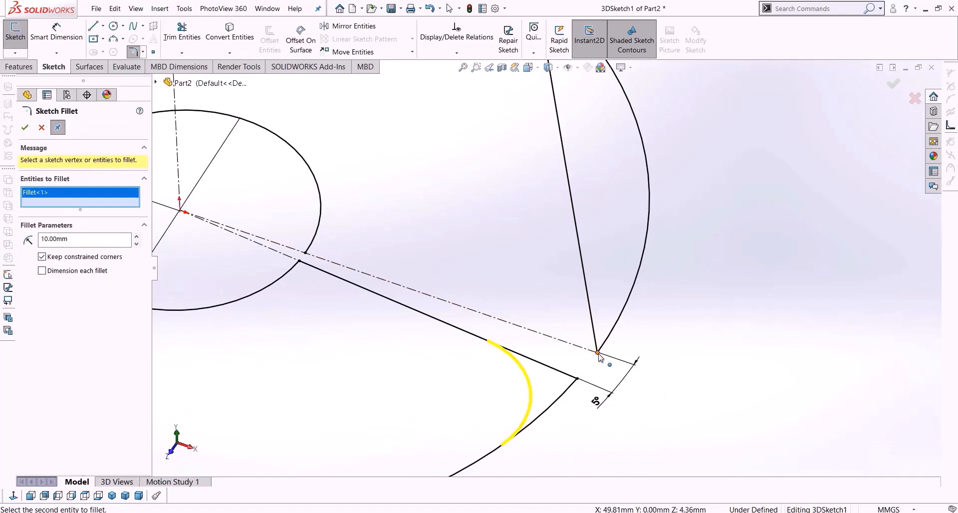
pyautogui.click(599, 355)
pyautogui.scroll(2, 600, 358)
pyautogui.moveTo(600, 358); pyautogui.dragTo(483, 352, button='middle')
pyautogui.moveTo(507, 430); pyautogui.dragTo(497, 487, button='middle')
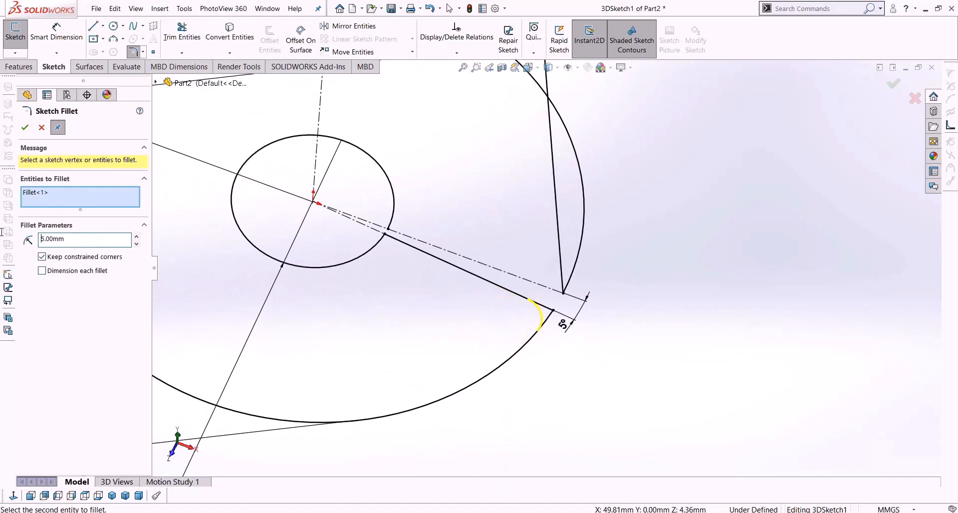
pyautogui.click(25, 128)
# Add a 5 mm sketch fillet where the radial line meets the inner 30 mm circle.
pyautogui.click(385, 239)
pyautogui.click(514, 271)
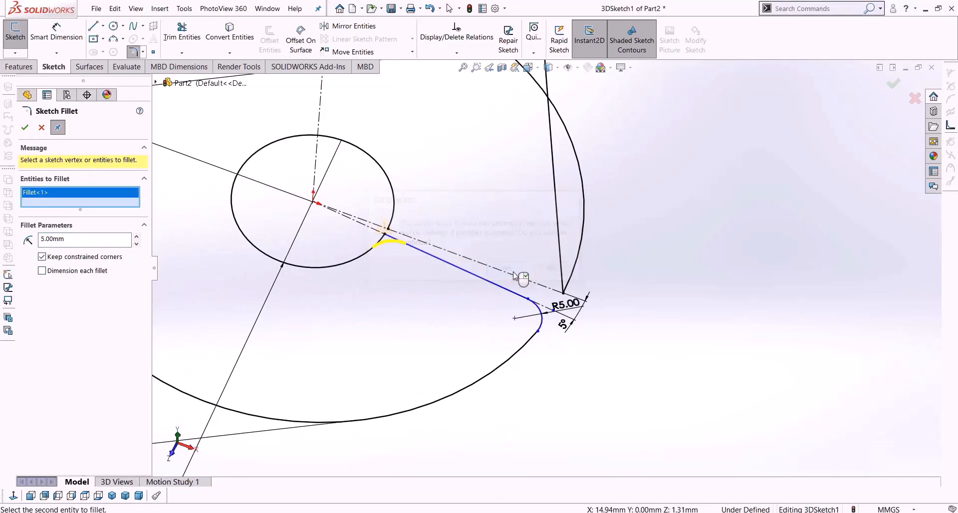
pyautogui.click(27, 133)
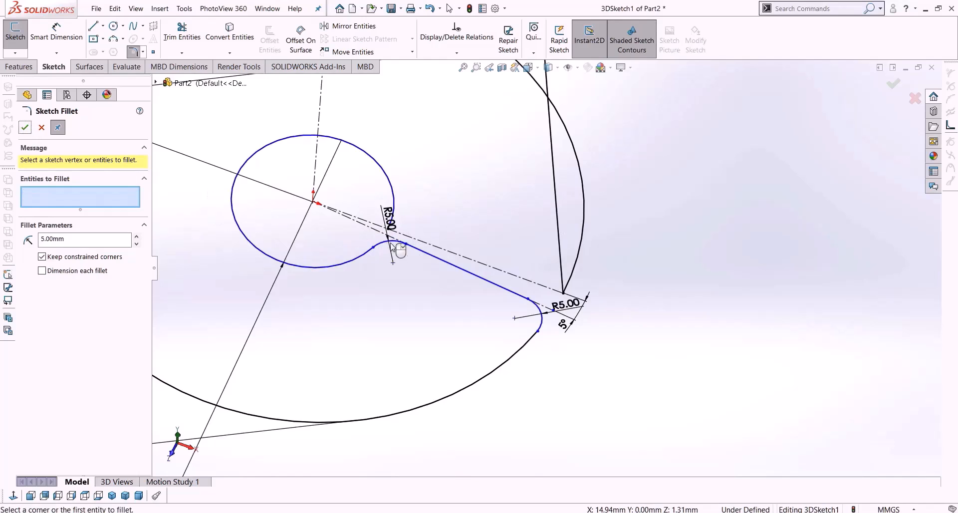
# Try to add 5 mm sketch fillets where the connecting line between the two levels meets the upper and lower circles.
pyautogui.scroll(3, 503, 204)
pyautogui.moveTo(502, 174); pyautogui.dragTo(500, 168, button='middle')
pyautogui.scroll(1, 521, 146)
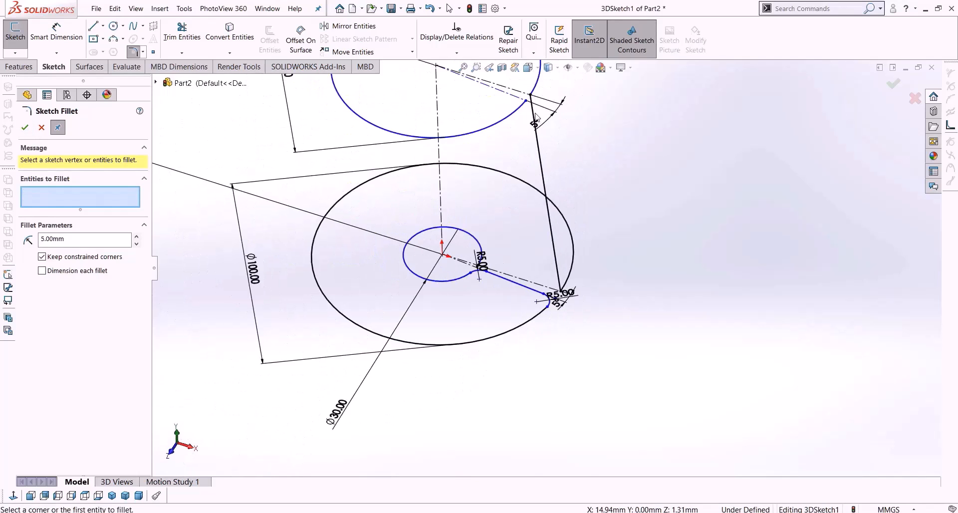
pyautogui.scroll(-5, 529, 160)
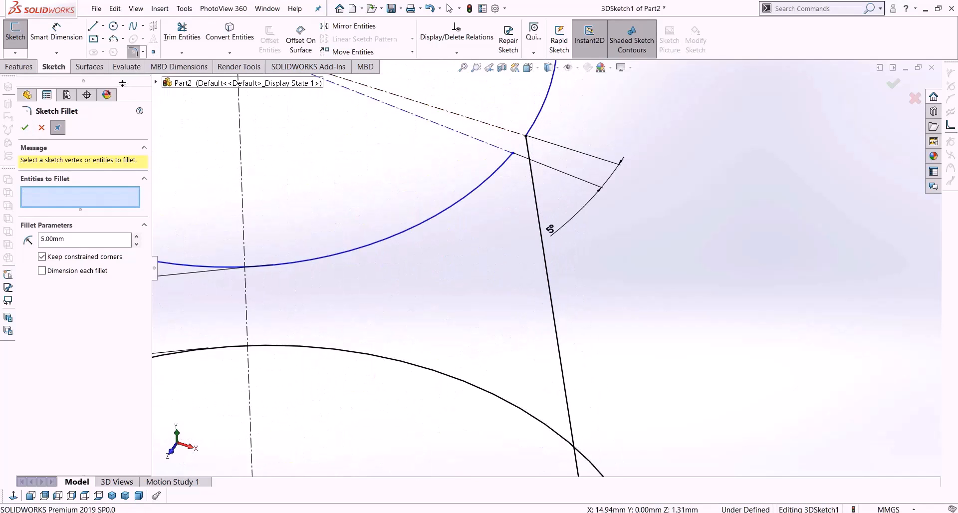
pyautogui.click(529, 138)
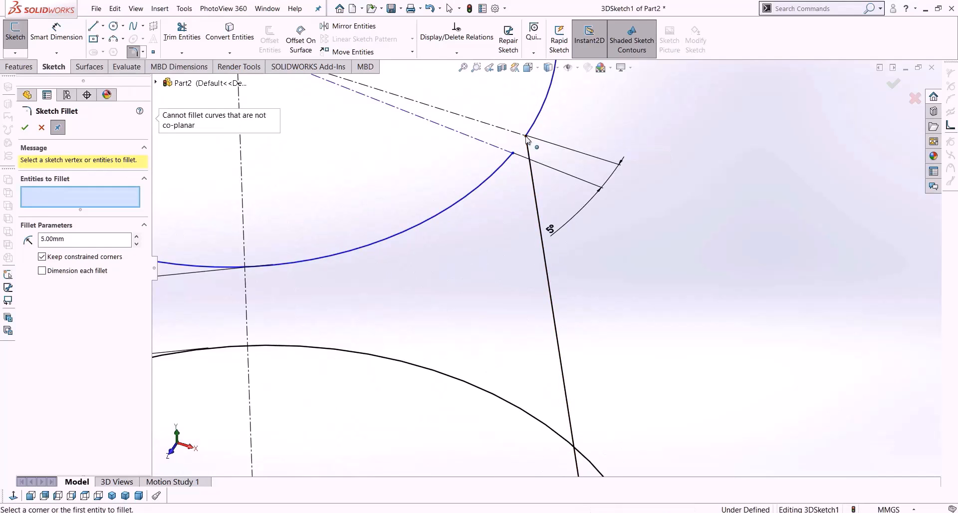
pyautogui.scroll(3, 574, 400)
pyautogui.scroll(2, 570, 417)
pyautogui.scroll(-2, 542, 462)
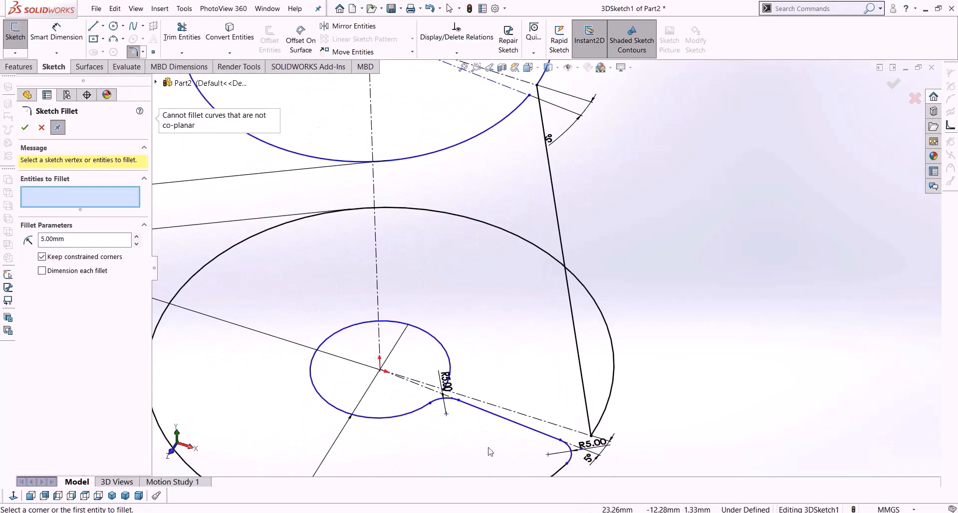
pyautogui.click(591, 436)
pyautogui.click(25, 128)
# Draw a two-point spline across the lower corner, from the connecting line to the 100 mm circle.
pyautogui.moveTo(574, 440)
pyautogui.mouseDown(button='middle')
pyautogui.moveTo(579, 394)
pyautogui.moveTo(491, 318)
pyautogui.moveTo(487, 391)
pyautogui.moveTo(430, 394)
pyautogui.moveTo(449, 393)
pyautogui.moveTo(575, 322)
pyautogui.mouseUp(button='middle')
pyautogui.scroll(-3, 574, 322)
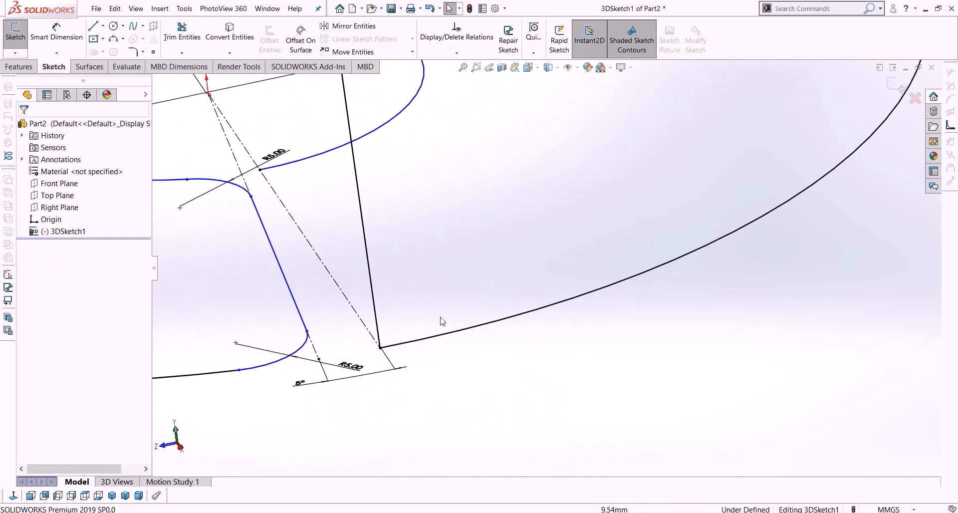
pyautogui.click(129, 28)
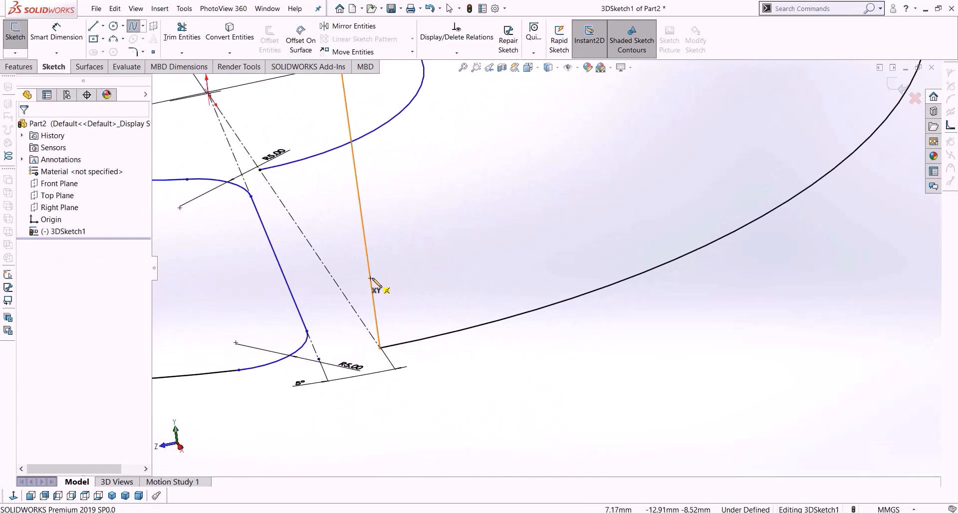
pyautogui.click(371, 284)
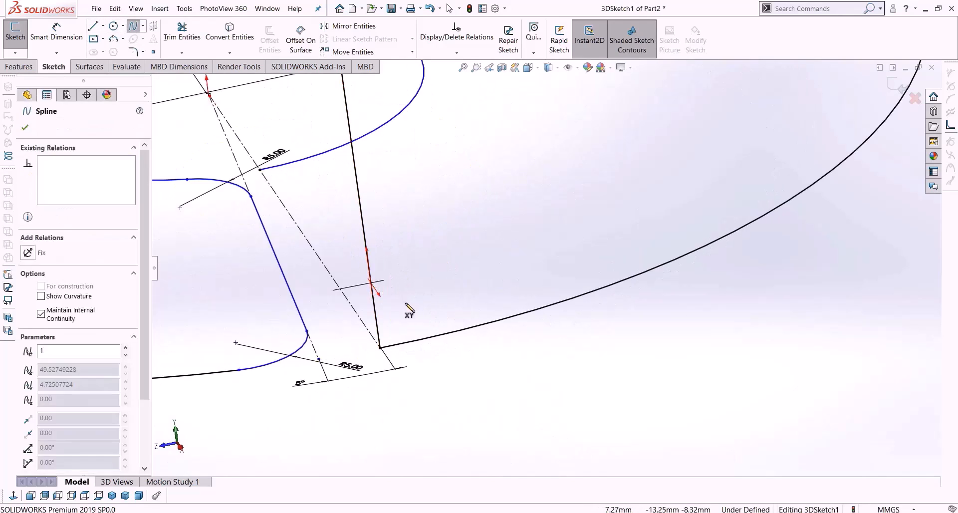
pyautogui.click(453, 332)
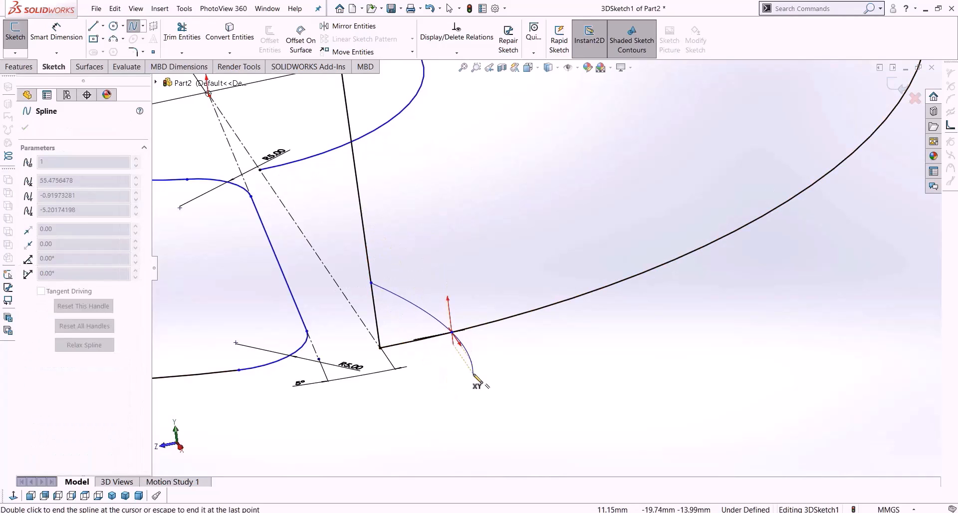
pyautogui.press('Escape')
# Dimension the spline's end on the 100 mm circle 5 mm from the corner point.
pyautogui.moveTo(459, 369); pyautogui.dragTo(452, 341, button='right')
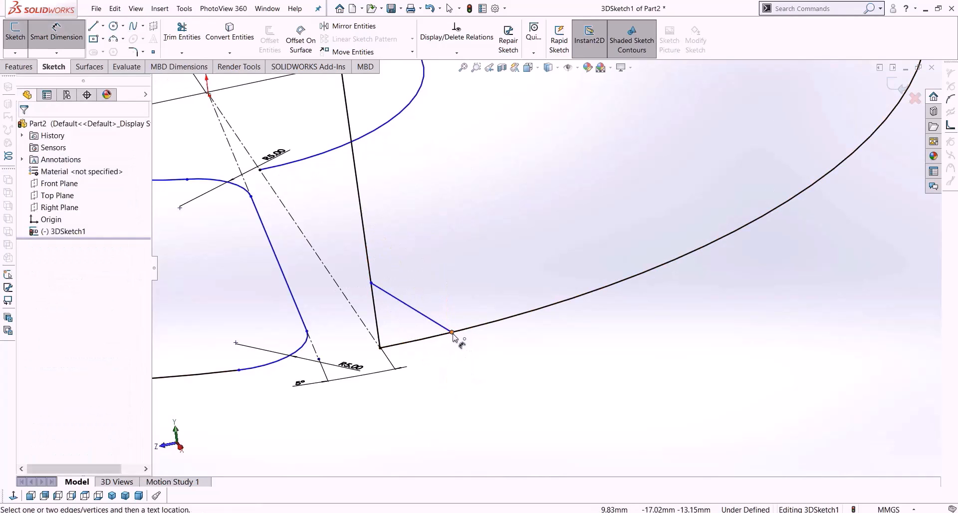
pyautogui.click(453, 333)
pyautogui.click(381, 348)
pyautogui.click(439, 395)
pyautogui.write('5')
pyautogui.press('Return')
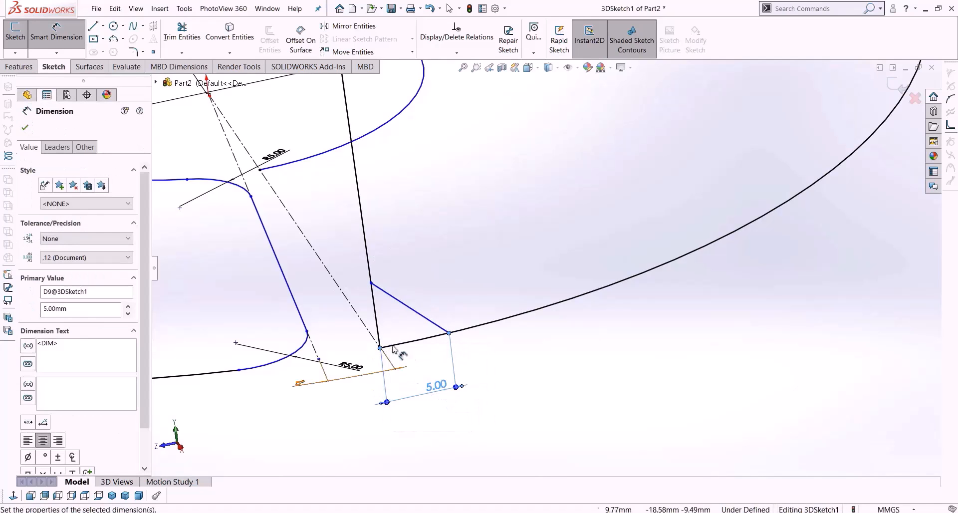
# Dimension the spline's end on the connecting line 5 mm from the corner point.
pyautogui.moveTo(407, 336); pyautogui.dragTo(412, 317, button='middle')
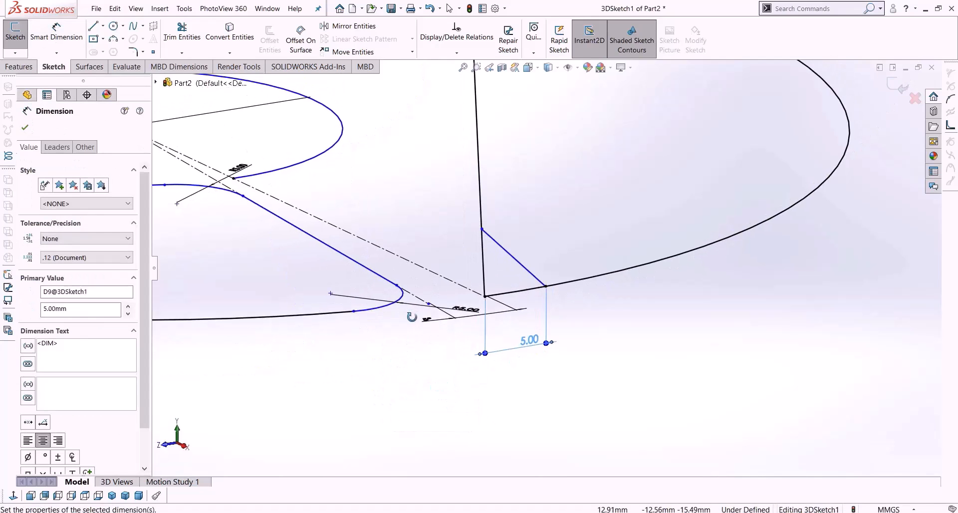
pyautogui.click(484, 295)
pyautogui.click(481, 228)
pyautogui.click(448, 235)
pyautogui.write('5')
pyautogui.press('Return')
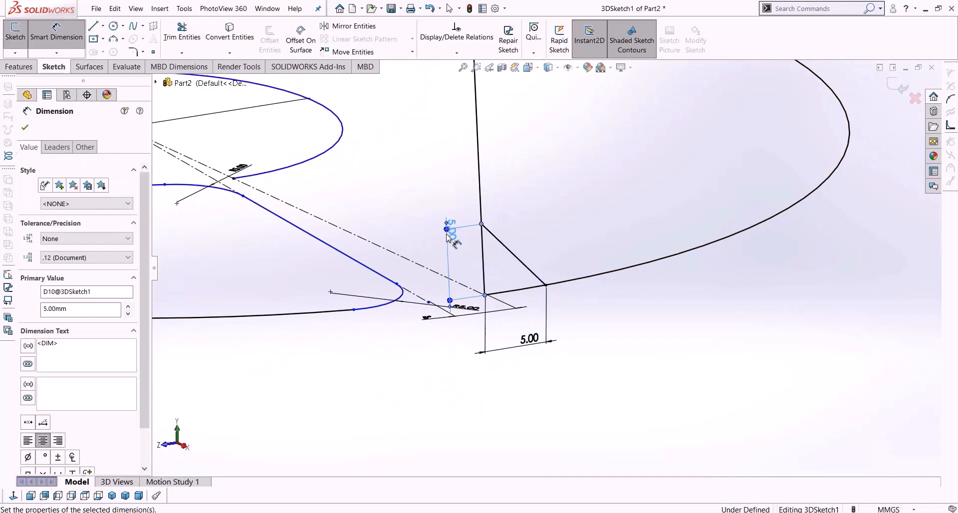
pyautogui.press('Escape')
# Trim the leftover pieces of the circle and the connecting line between the spline ends and the corner.
pyautogui.click(192, 34)
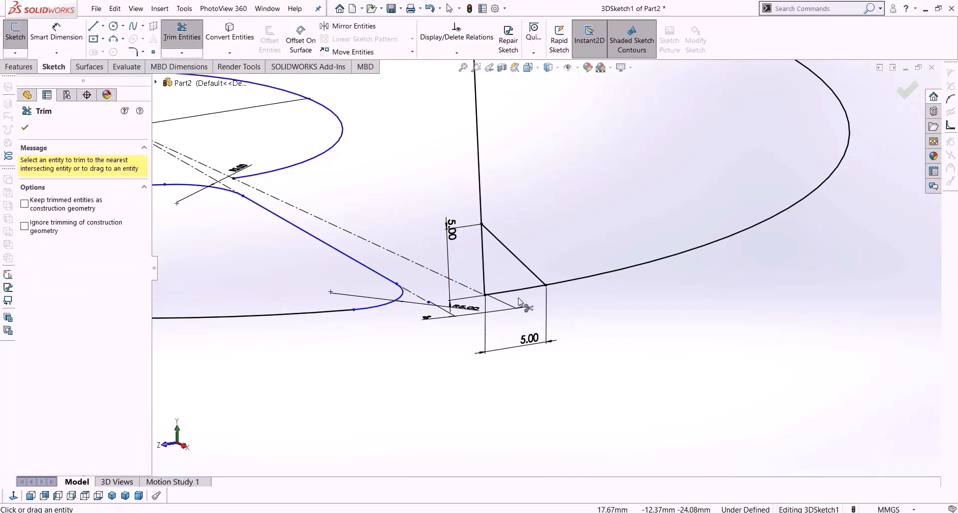
pyautogui.click(517, 291)
pyautogui.click(484, 265)
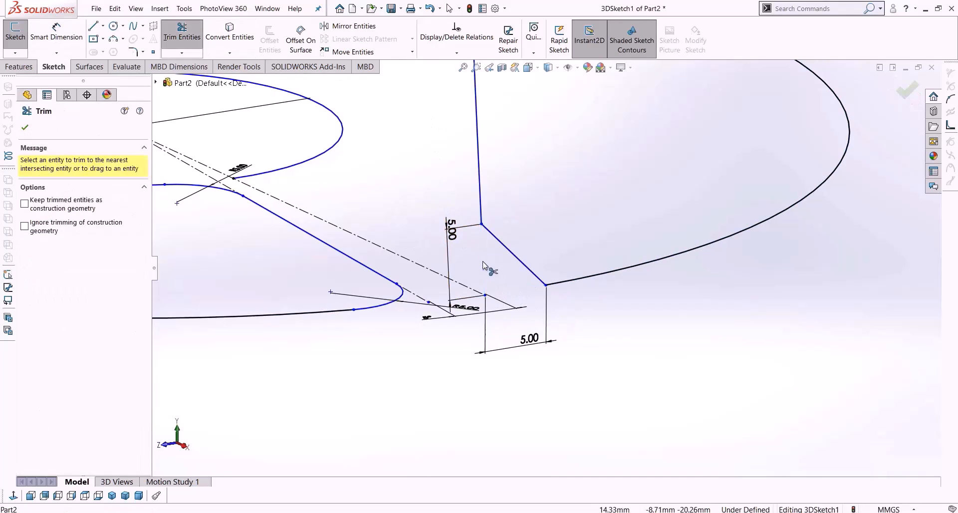
pyautogui.press('Escape')
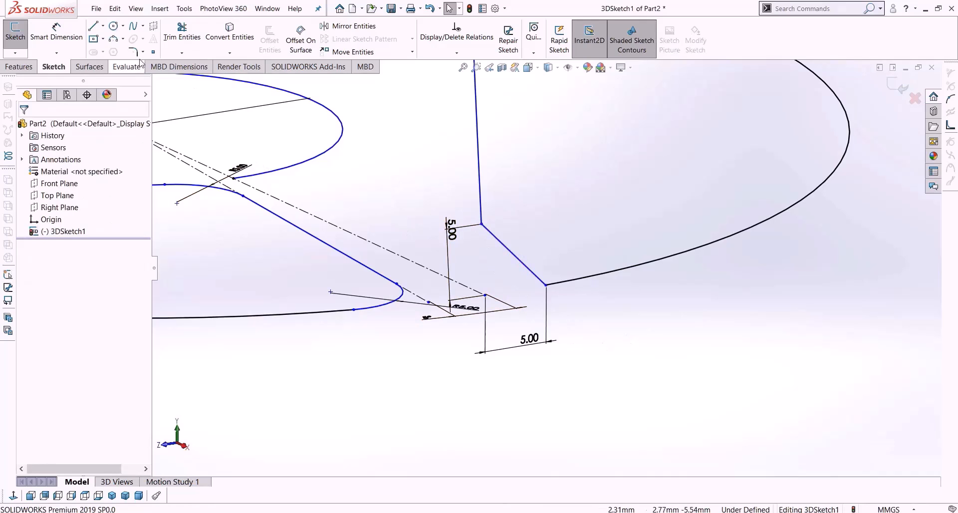
pyautogui.click(542, 403)
pyautogui.click(611, 409)
pyautogui.click(621, 361)
pyautogui.doubleClick(708, 409)
pyautogui.press('Escape')
pyautogui.click(618, 388)
pyautogui.press('Delete')
# Make the corner spline tangent to the 100 mm circle's arc.
pyautogui.click(537, 275)
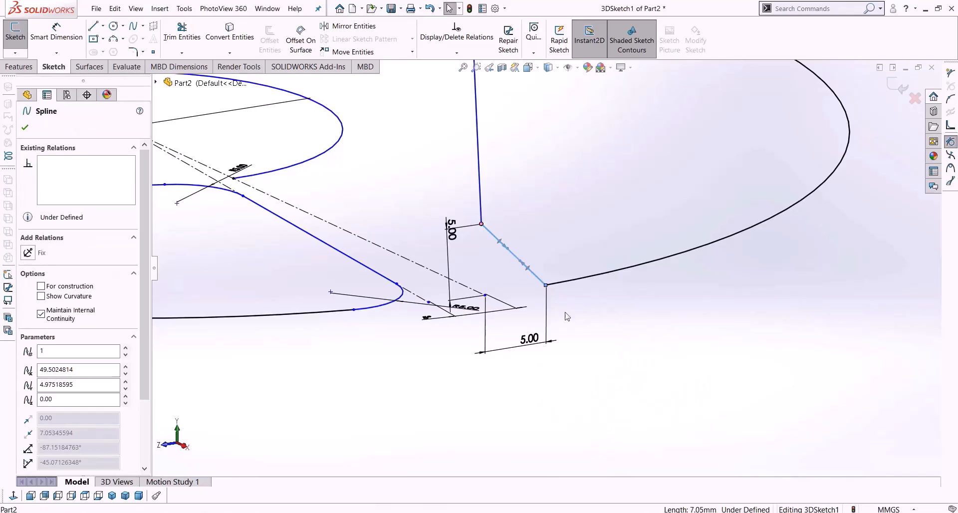
pyautogui.click(568, 281)
pyautogui.keyDown('ctrl'); pyautogui.click(320, 313); pyautogui.keyUp('ctrl')
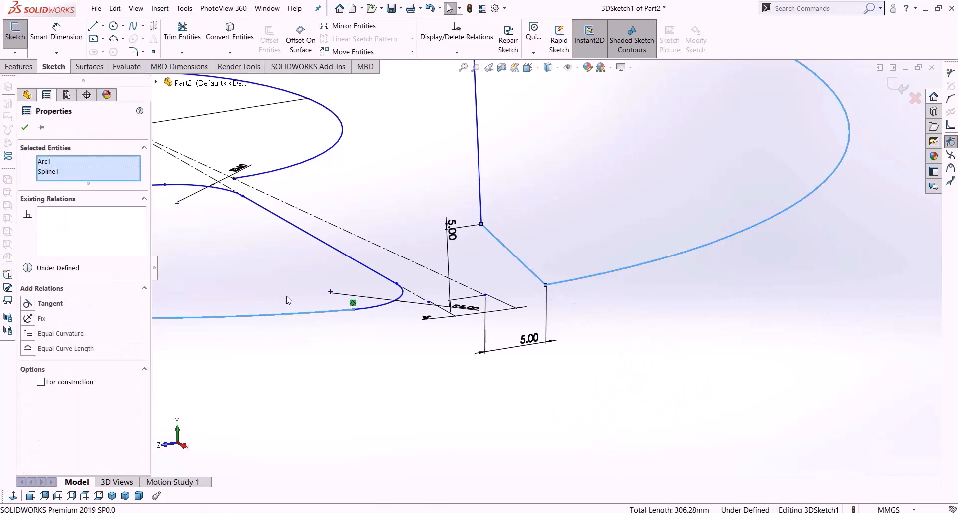
pyautogui.click(29, 304)
pyautogui.click(722, 321)
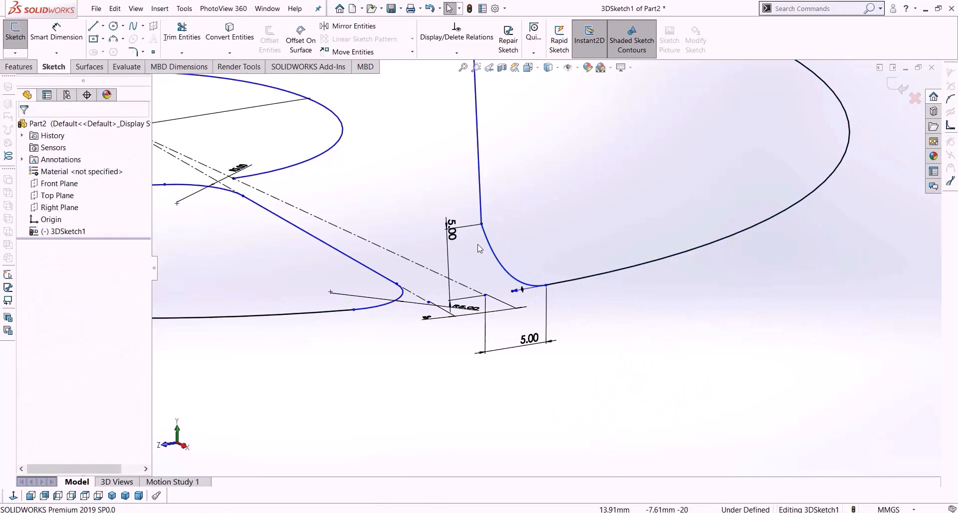
# Make the lower corner spline tangent to the upright connecting line.
pyautogui.click(496, 254)
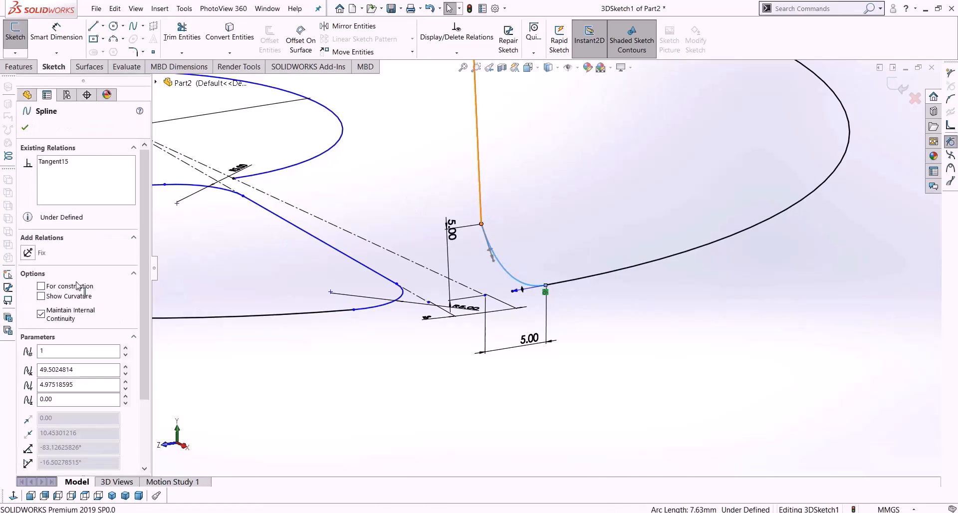
pyautogui.keyDown('ctrl'); pyautogui.click(478, 199); pyautogui.keyUp('ctrl')
pyautogui.click(29, 304)
pyautogui.click(600, 350)
# Draw a two-point spline across the upper corner, from the 80 mm circle to the upright connecting line.
pyautogui.scroll(3, 599, 352)
pyautogui.scroll(5, 599, 357)
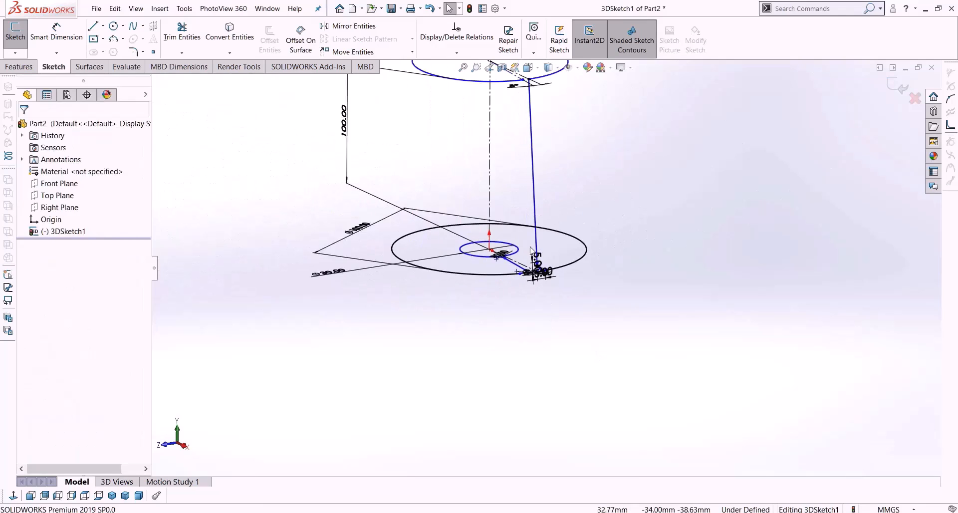
pyautogui.scroll(-6, 573, 212)
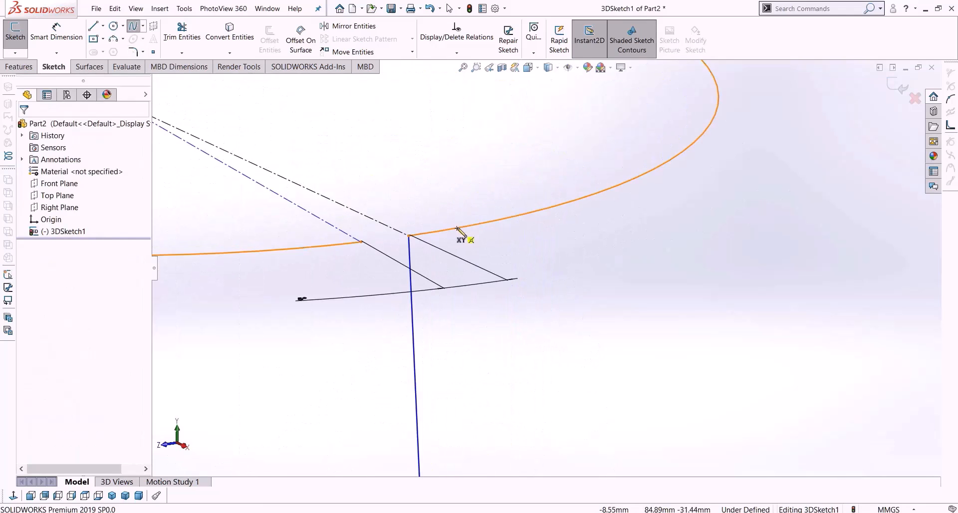
pyautogui.click(468, 227)
pyautogui.click(412, 310)
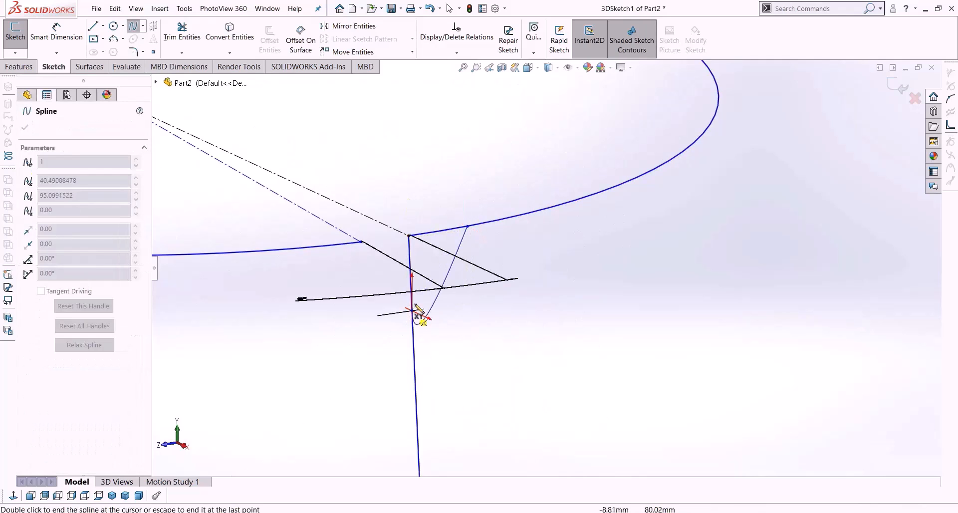
# Dimension the upper spline's end on the 80 mm circle 5 mm from the corner point.
pyautogui.moveTo(492, 293); pyautogui.dragTo(482, 249, button='right')
pyautogui.click(468, 227)
pyautogui.click(409, 236)
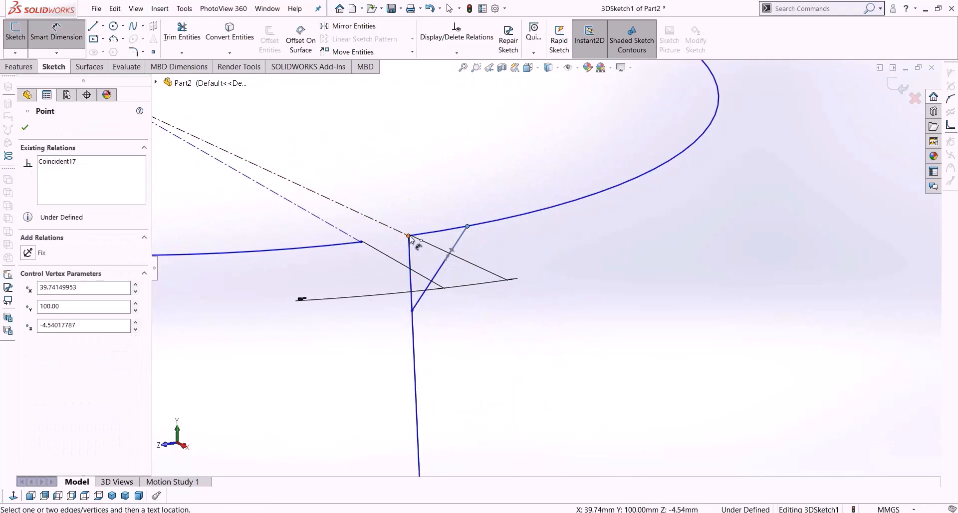
pyautogui.click(511, 310)
pyautogui.write('5')
pyautogui.press('Return')
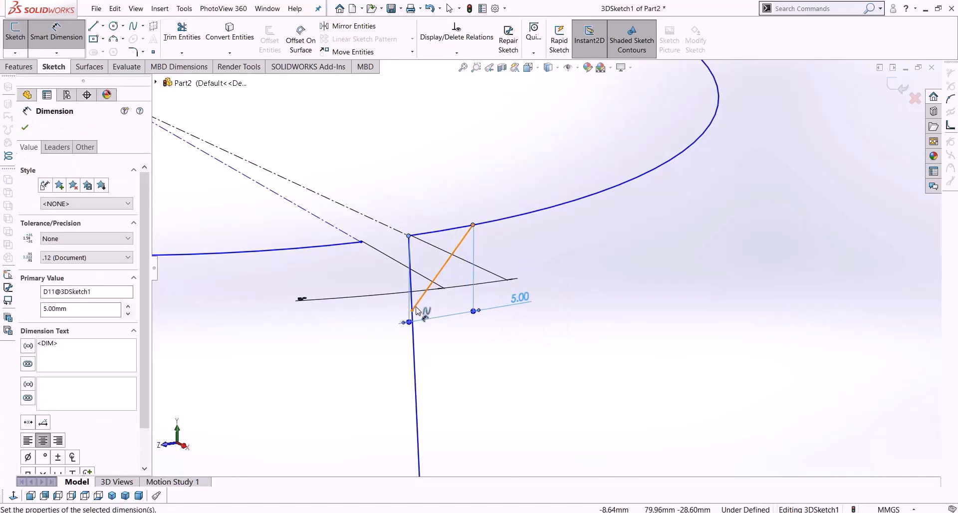
# Dimension the upper spline's end on the connecting line 5 mm from the corner point and trim the leftover pieces between the spline ends and corner.
pyautogui.click(408, 236)
pyautogui.click(412, 311)
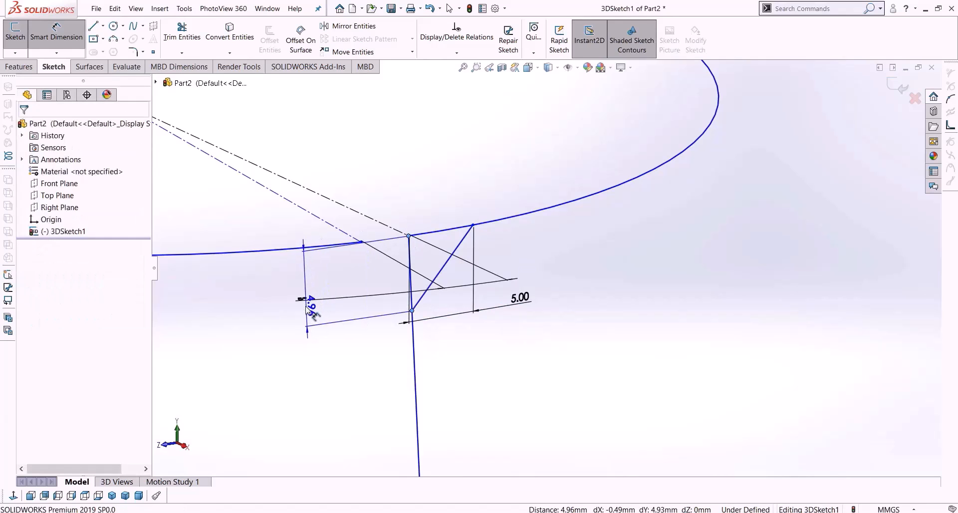
pyautogui.click(309, 312)
pyautogui.press('Return')
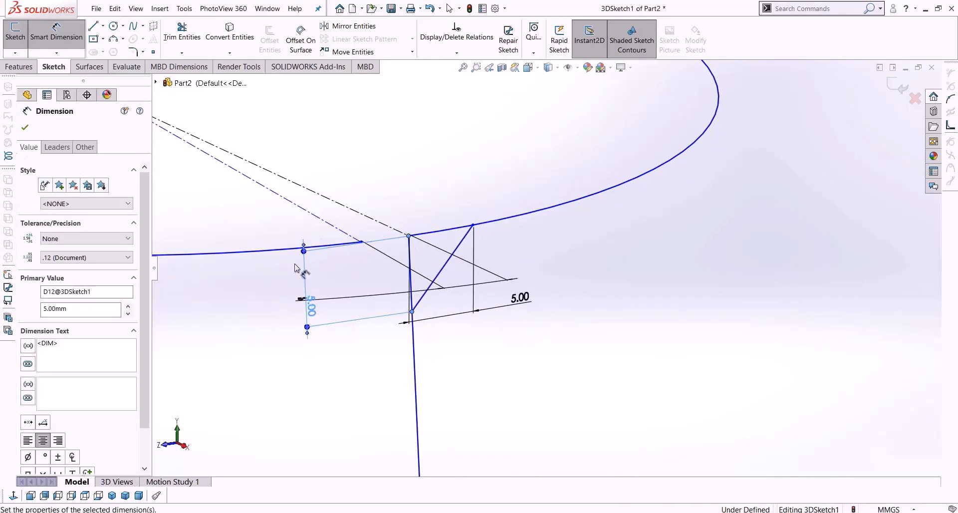
pyautogui.click(181, 33)
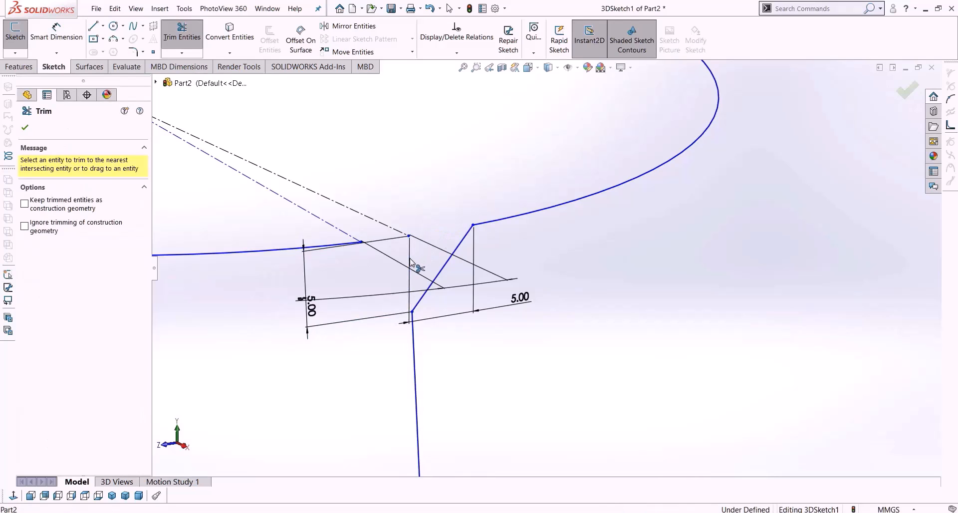
pyautogui.press('Escape')
# Make the upper corner spline tangent to the connecting line and to the 80 mm circle's arc.
pyautogui.click(425, 309)
pyautogui.keyDown('ctrl'); pyautogui.click(414, 344); pyautogui.keyUp('ctrl')
pyautogui.click(30, 304)
pyautogui.press('Escape')
pyautogui.click(439, 245)
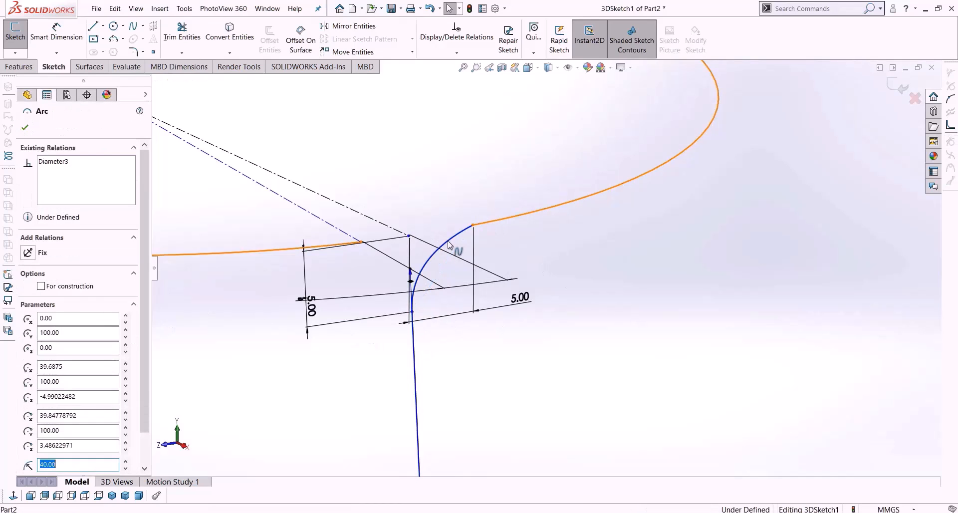
pyautogui.keyDown('ctrl'); pyautogui.click(441, 244); pyautogui.keyUp('ctrl')
pyautogui.click(30, 304)
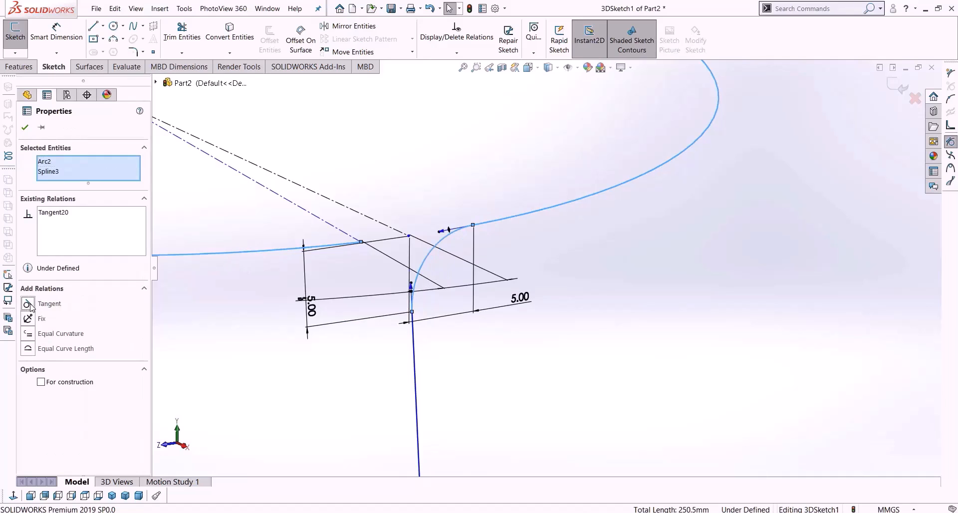
pyautogui.click(630, 301)
# Sweep a circular profile of 2 mm diameter along the whole 3D sketch path.
pyautogui.scroll(5, 628, 303)
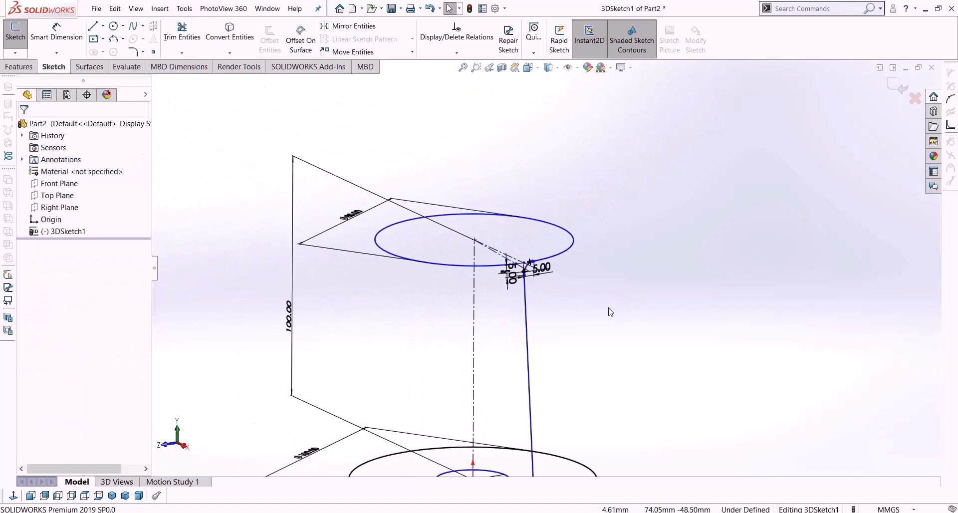
pyautogui.scroll(3, 572, 353)
pyautogui.scroll(-6, 549, 430)
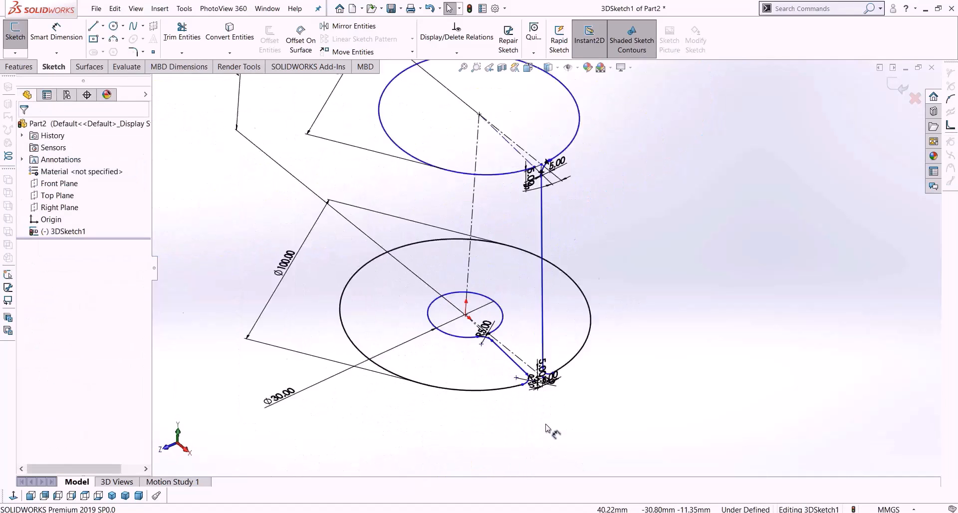
pyautogui.scroll(3, 532, 396)
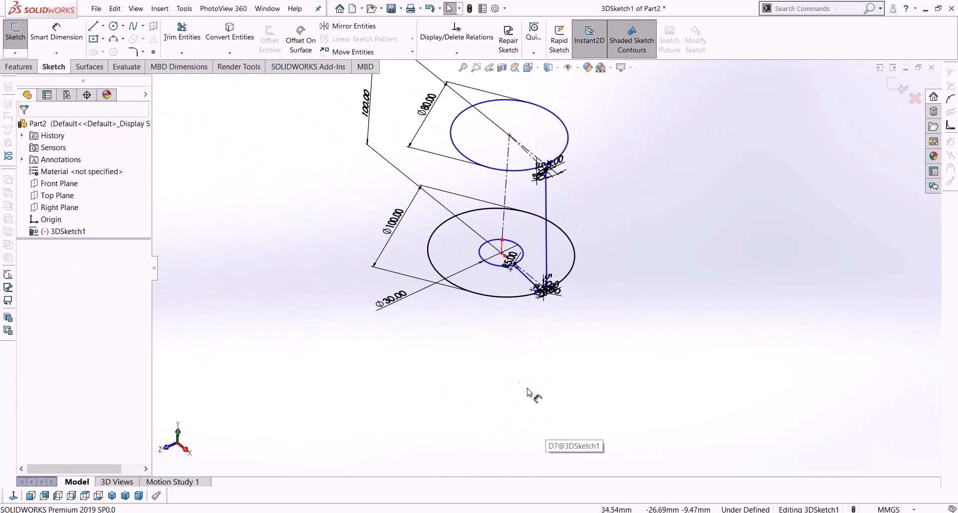
pyautogui.click(22, 74)
pyautogui.click(99, 26)
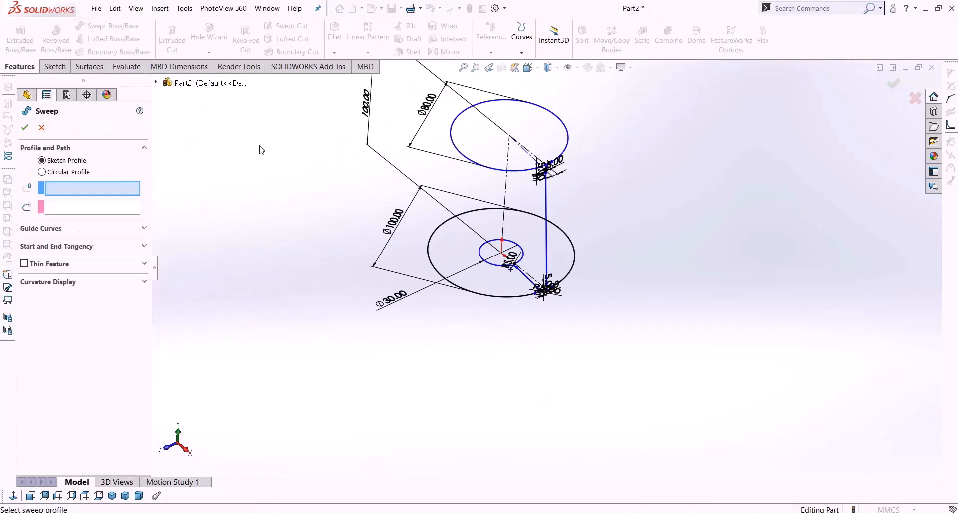
pyautogui.click(61, 172)
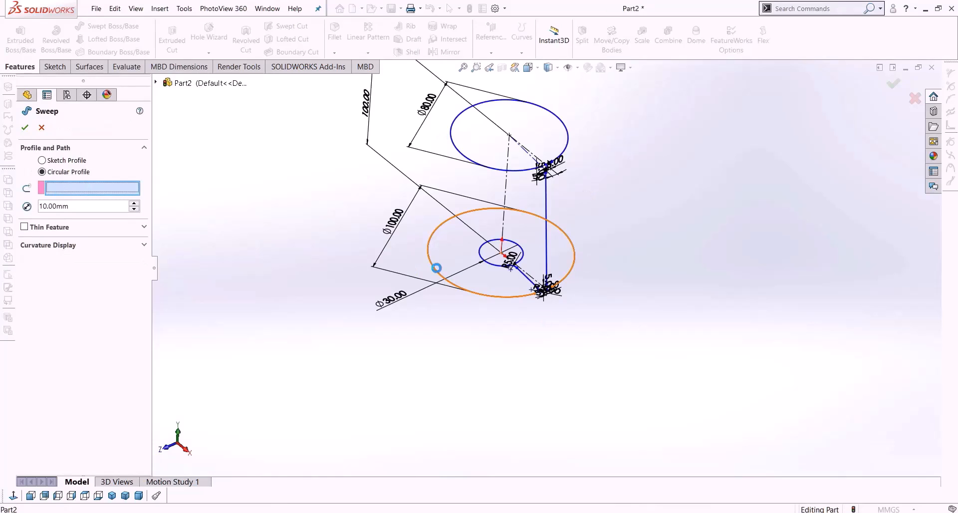
pyautogui.click(585, 262)
pyautogui.write('2')
pyautogui.press('Return')
pyautogui.scroll(-6, 544, 269)
pyautogui.scroll(3, 476, 288)
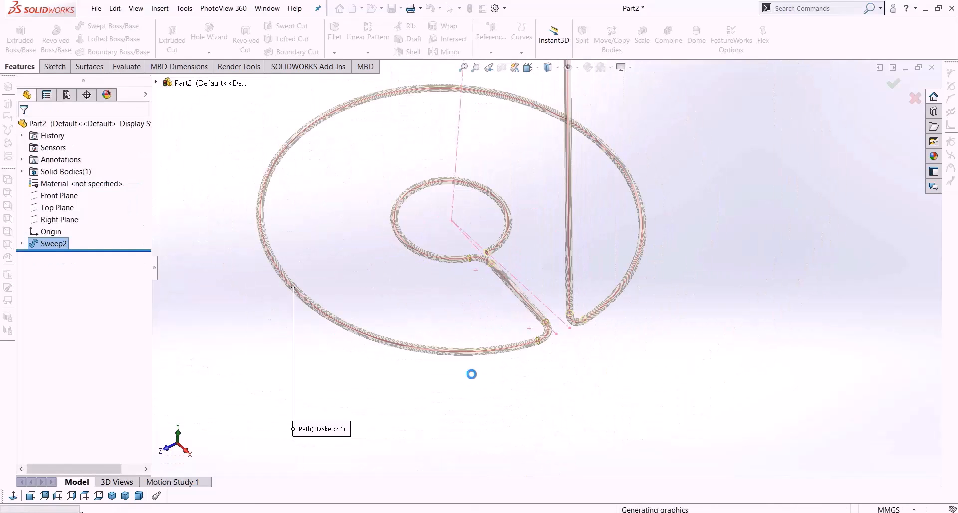
# Start a new sketch on the Front Plane, seen in the front view.
pyautogui.moveTo(601, 363); pyautogui.dragTo(531, 271, button='middle')
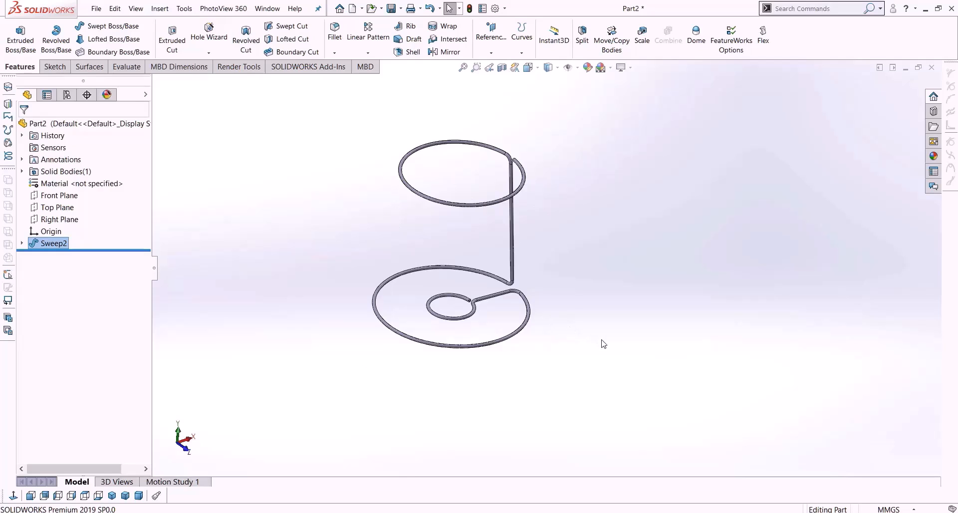
pyautogui.moveTo(593, 302); pyautogui.dragTo(581, 344, button='middle')
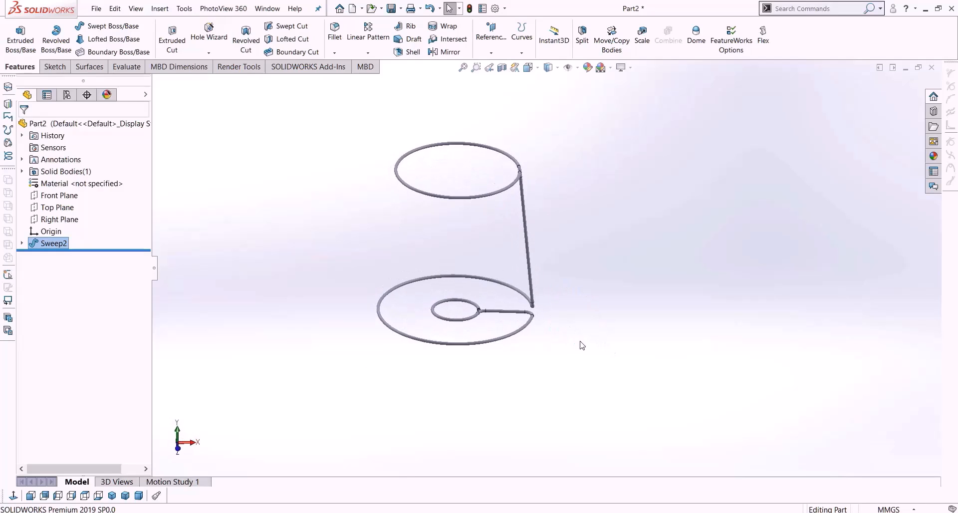
pyautogui.click(52, 196)
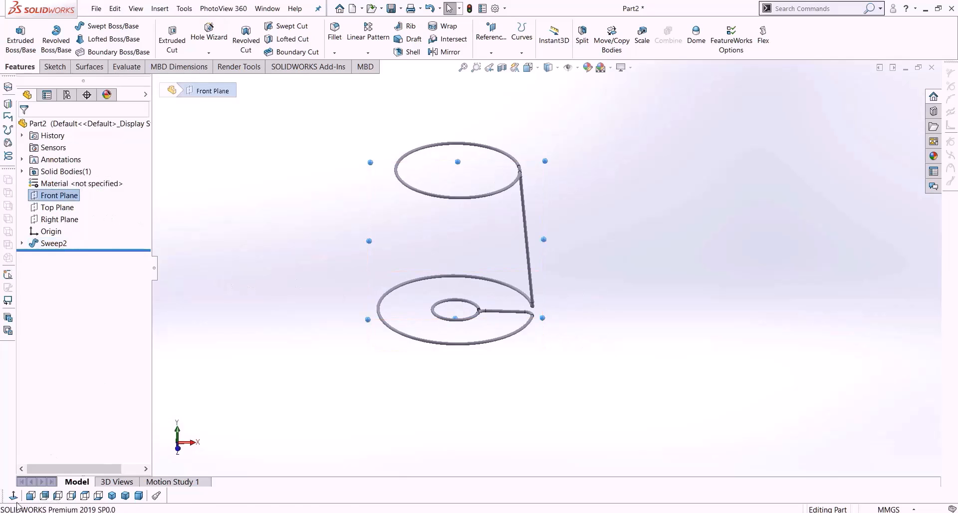
pyautogui.click(30, 496)
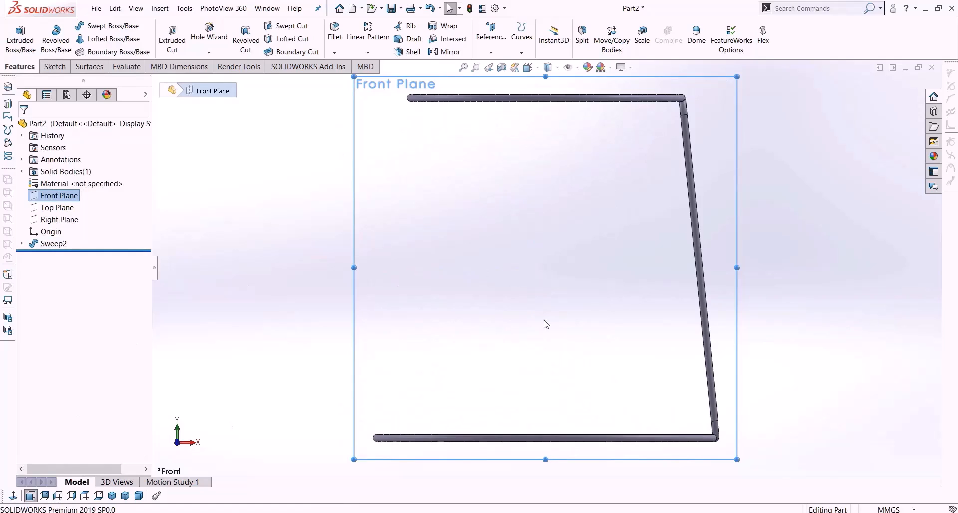
pyautogui.click(55, 68)
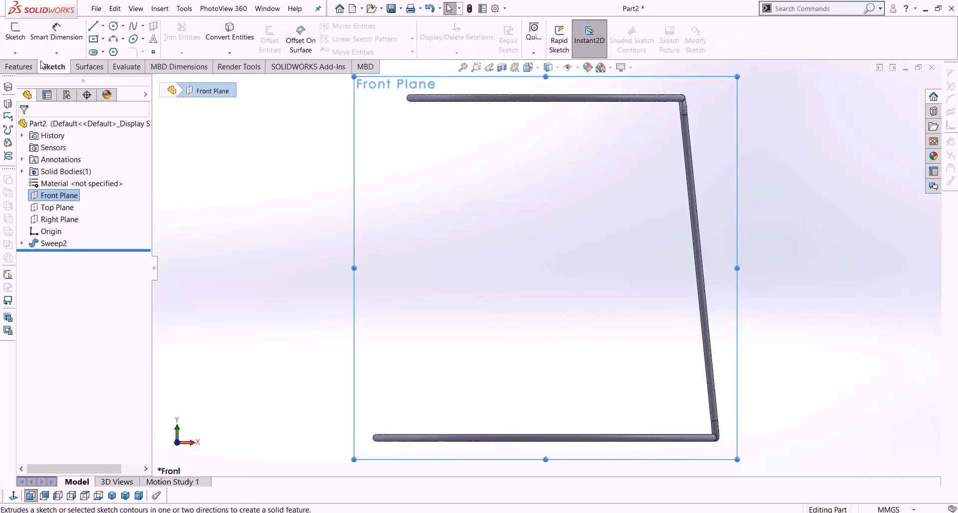
pyautogui.click(15, 34)
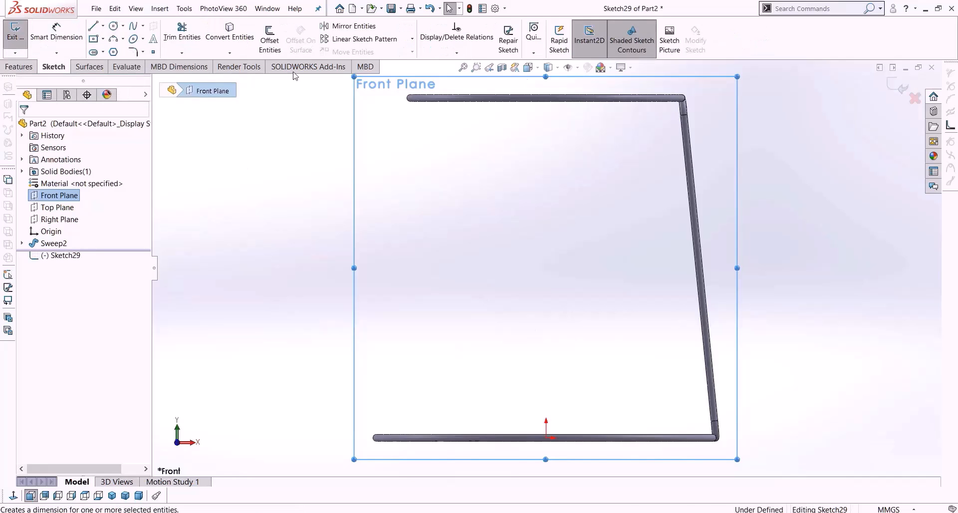
# Switch the model display to wire outlines with hidden lines visible.
pyautogui.scroll(-3, 741, 72)
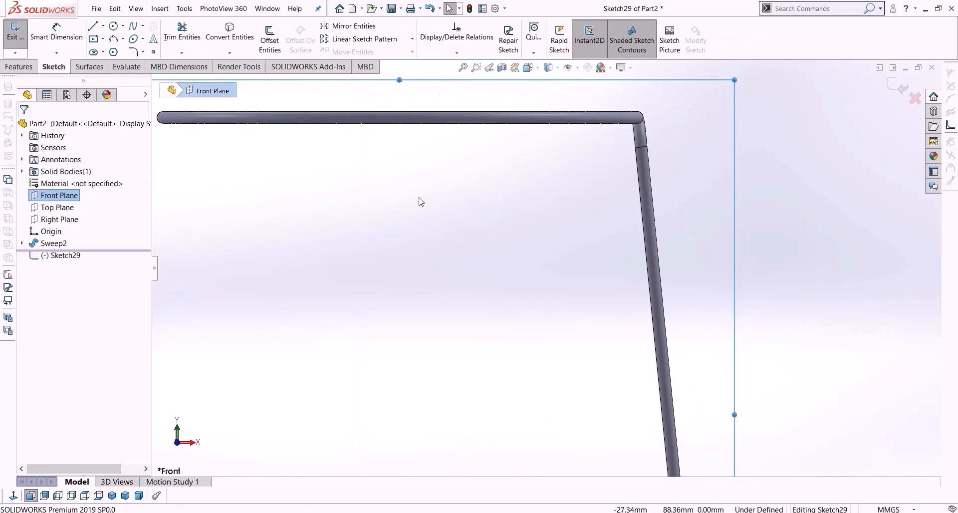
pyautogui.scroll(3, 345, 194)
pyautogui.click(114, 25)
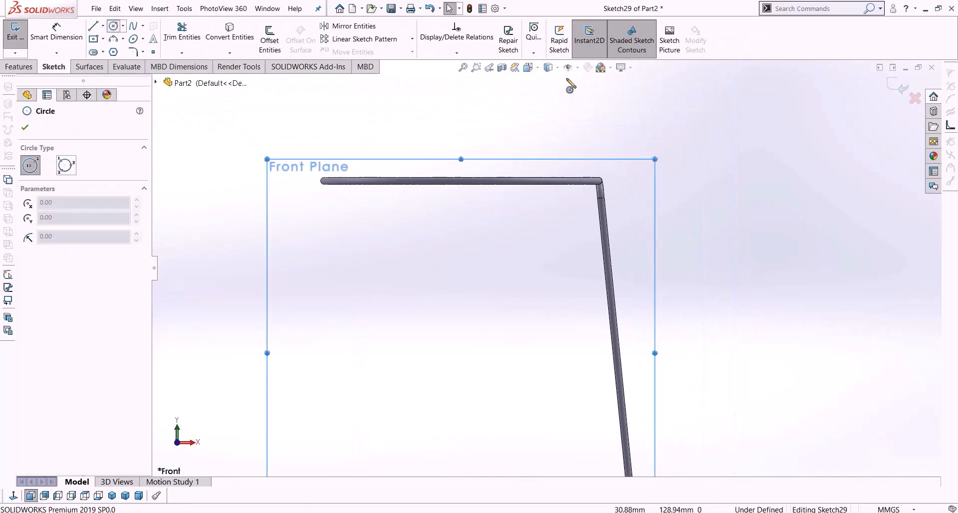
pyautogui.click(557, 67)
pyautogui.click(549, 110)
pyautogui.scroll(-5, 606, 192)
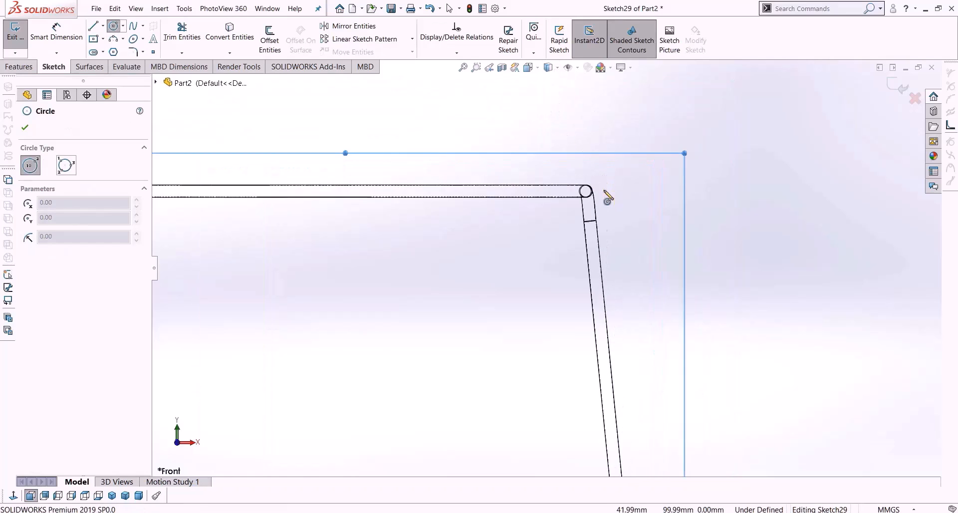
pyautogui.press('Escape')
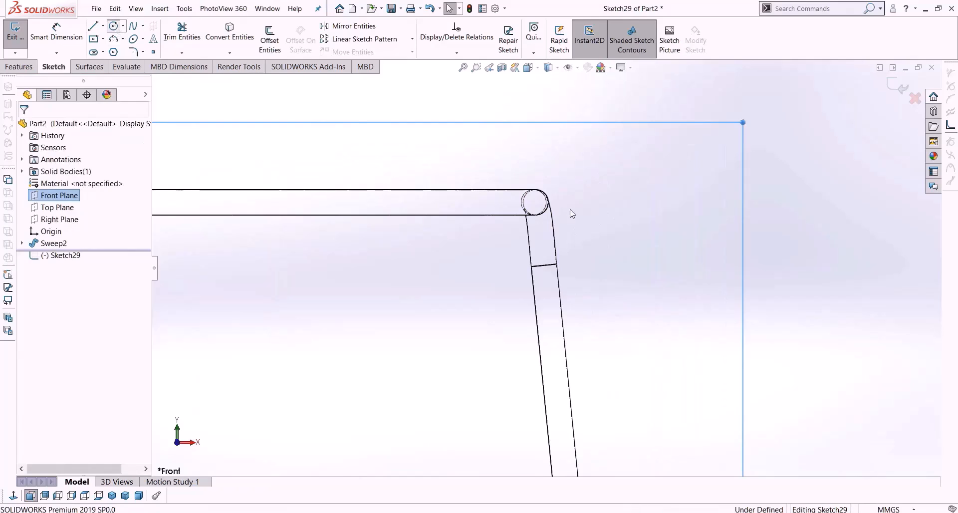
# Sketch a circle of about 1.19 mm radius centred on the wire's round section at the upper corner.
pyautogui.press('Return')
pyautogui.scroll(-5, 574, 220)
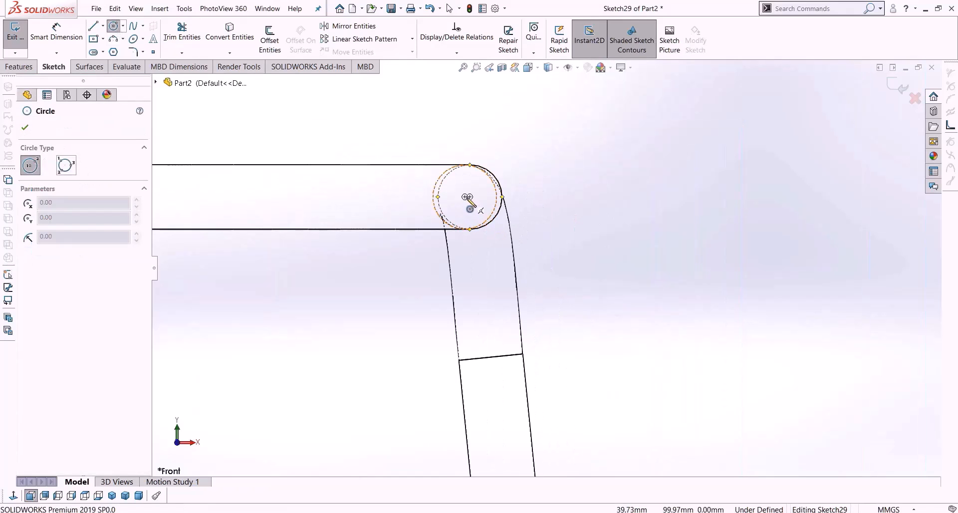
pyautogui.click(469, 197)
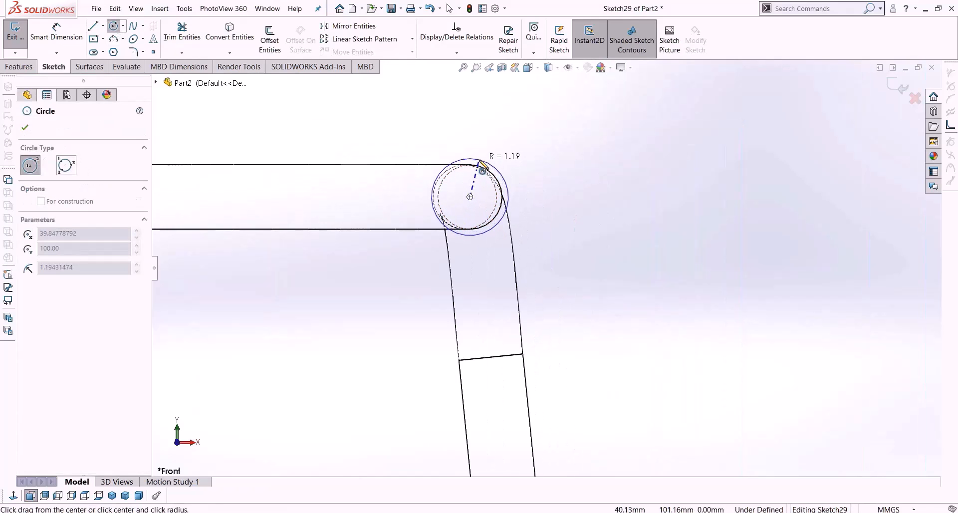
pyautogui.click(484, 170)
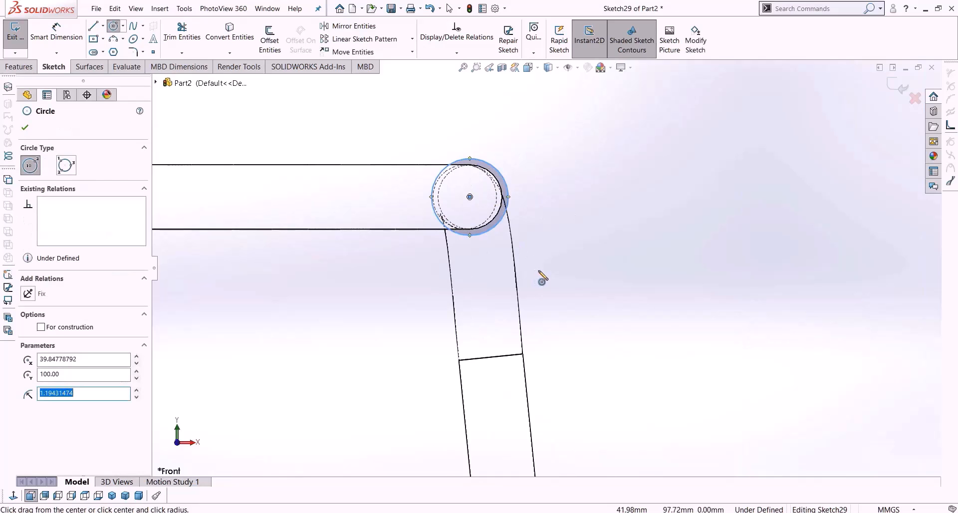
pyautogui.press('Escape')
# Sketch a circle of about 1.42 mm radius centred on the wire's round section at the lower corner.
pyautogui.scroll(8, 546, 300)
pyautogui.scroll(-10, 552, 280)
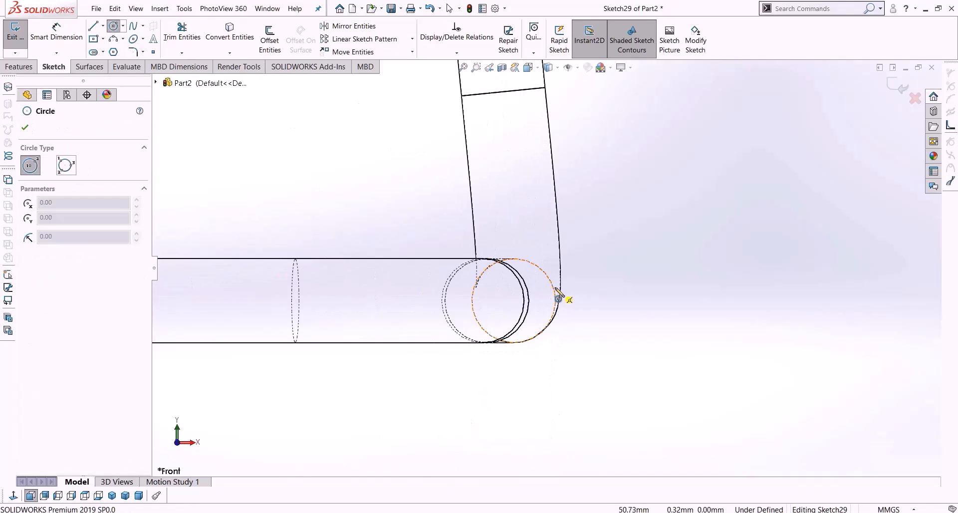
pyautogui.click(514, 301)
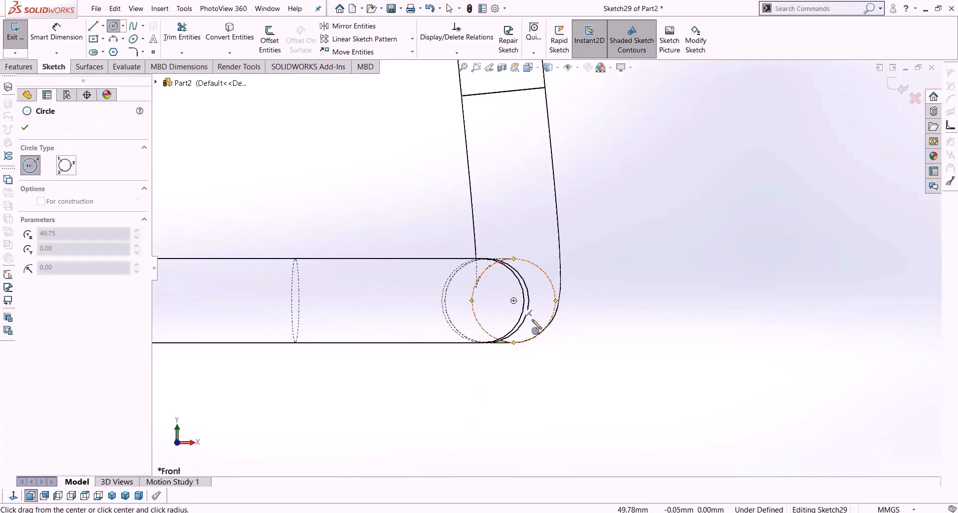
pyautogui.click(563, 349)
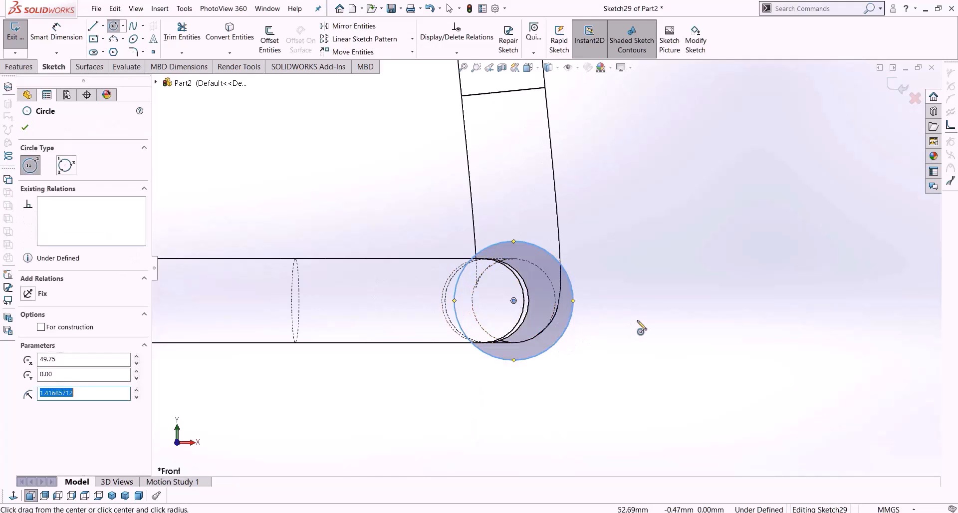
pyautogui.press('Escape')
# Dimension the diameter of the circle at the wire's lower corner as 3 mm.
pyautogui.scroll(1, 610, 342)
pyautogui.scroll(1, 610, 342)
pyautogui.press('d')
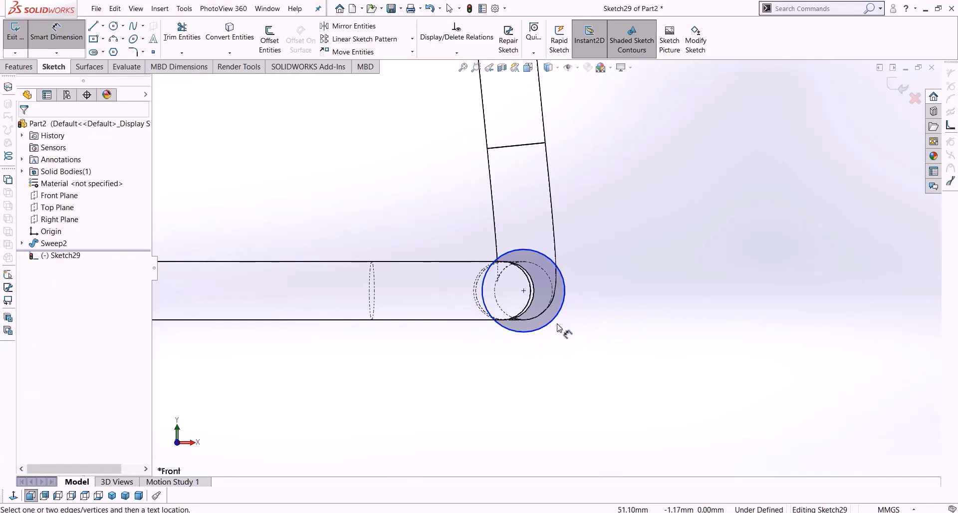
pyautogui.click(551, 323)
pyautogui.click(540, 398)
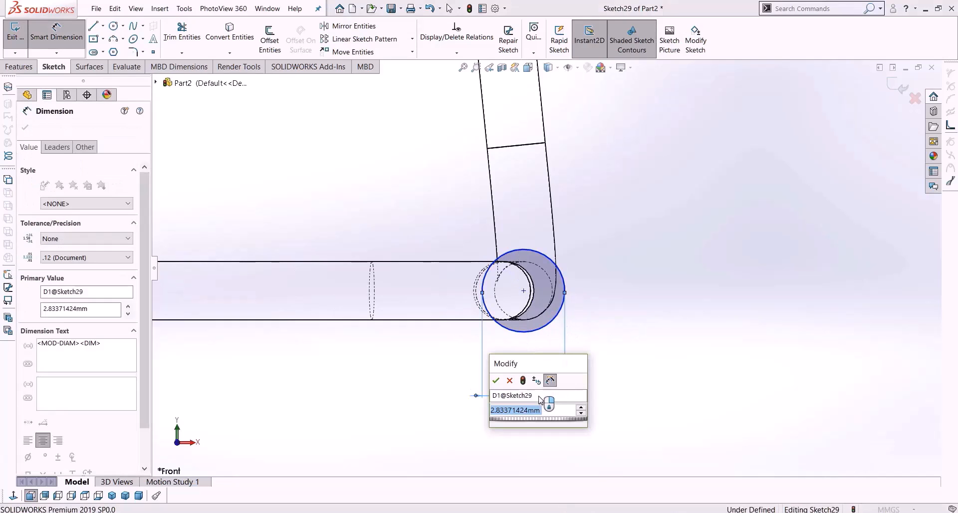
pyautogui.write('3')
pyautogui.press('Return')
# Change the lower circle's diameter dimension to 2.8 mm.
pyautogui.scroll(3, 619, 304)
pyautogui.scroll(-3, 606, 312)
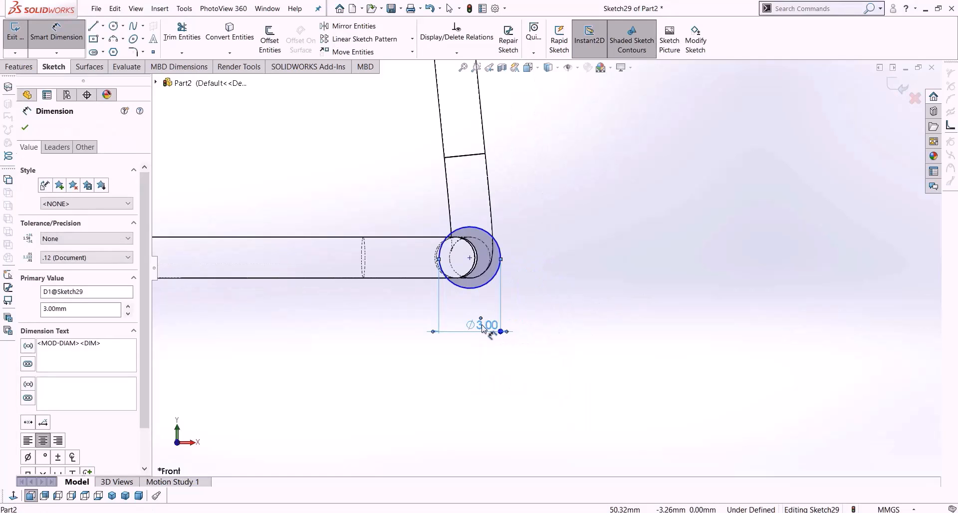
pyautogui.doubleClick(483, 326)
pyautogui.write('2.8')
pyautogui.press('Return')
pyautogui.scroll(6, 529, 137)
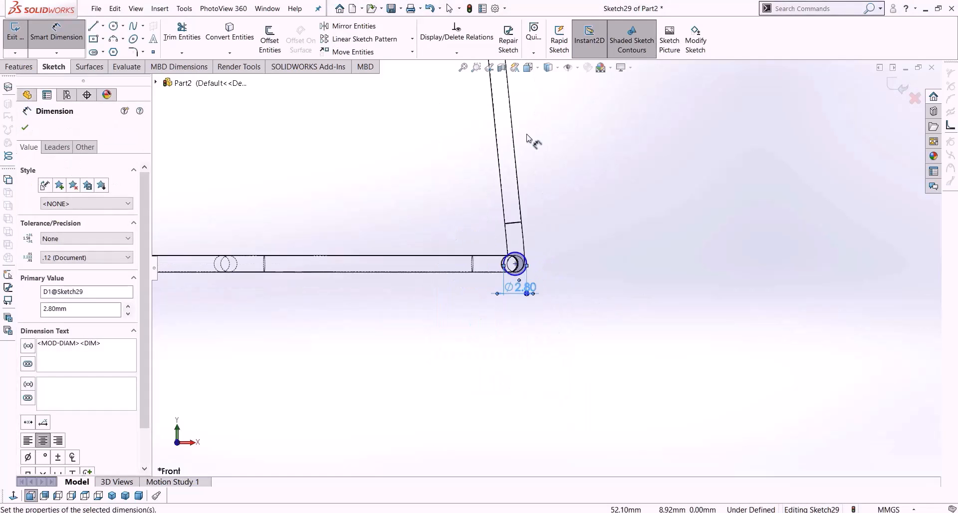
pyautogui.click(580, 178)
pyautogui.press('Escape')
# Add an Equal relation between the lower and upper corner circles.
pyautogui.moveTo(573, 159); pyautogui.dragTo(508, 234)
pyautogui.moveTo(601, 422); pyautogui.dragTo(515, 475)
pyautogui.click(727, 423)
pyautogui.scroll(-2, 574, 469)
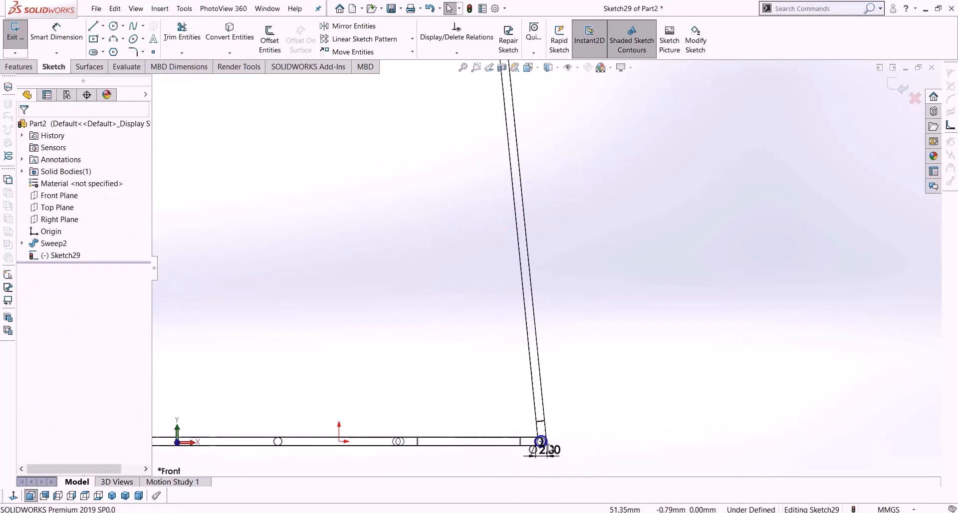
pyautogui.click(541, 442)
pyautogui.scroll(3, 522, 143)
pyautogui.scroll(-3, 541, 235)
pyautogui.keyDown('ctrl'); pyautogui.click(543, 235); pyautogui.keyUp('ctrl')
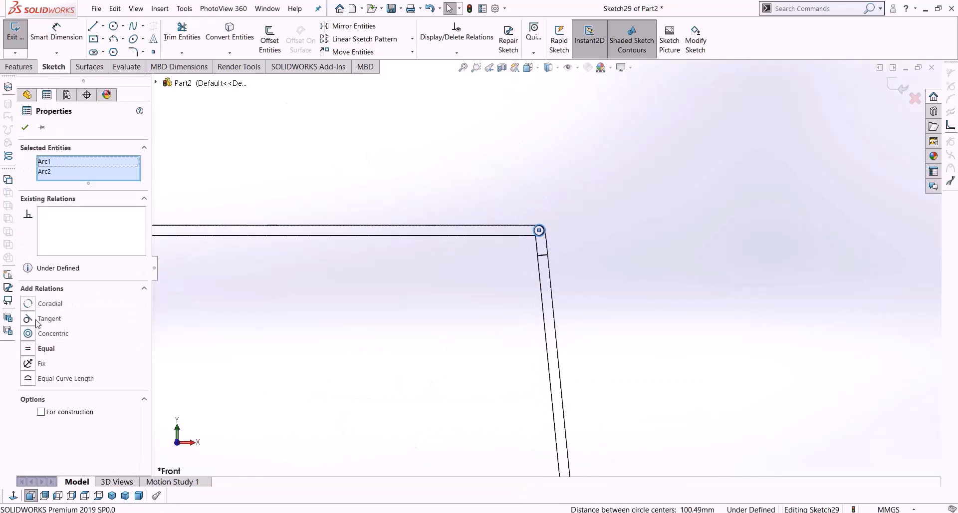
pyautogui.click(29, 349)
pyautogui.scroll(4, 633, 278)
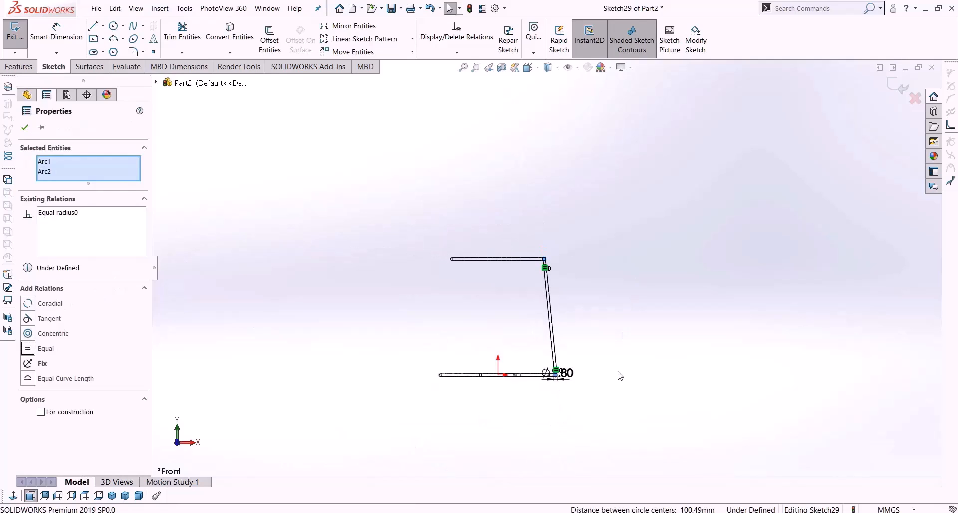
pyautogui.click(606, 333)
# Sketch a line about 99.8 mm long joining the right sides of the lower and upper circles.
pyautogui.scroll(-2, 606, 333)
pyautogui.click(92, 29)
pyautogui.scroll(-7, 464, 305)
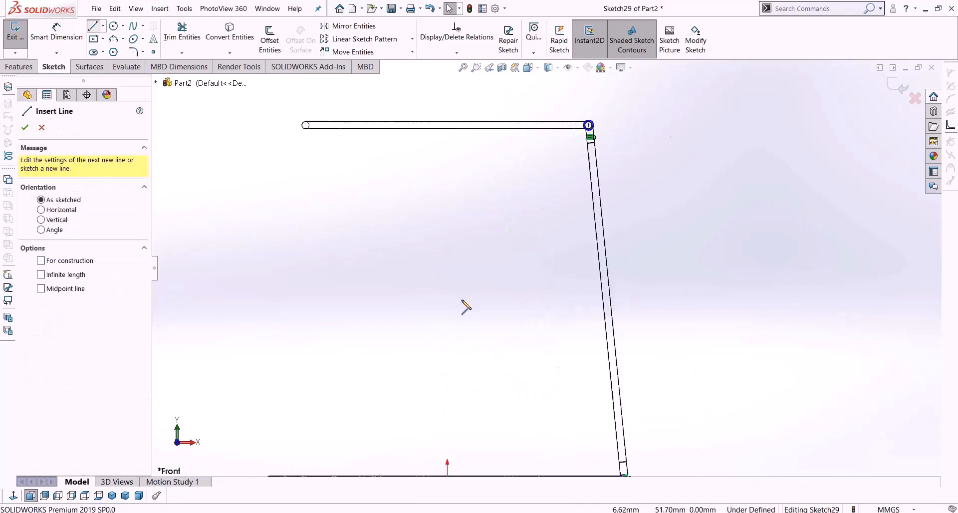
pyautogui.scroll(6, 724, 428)
pyautogui.scroll(-8, 640, 431)
pyautogui.scroll(3, 479, 122)
pyautogui.scroll(-2, 480, 122)
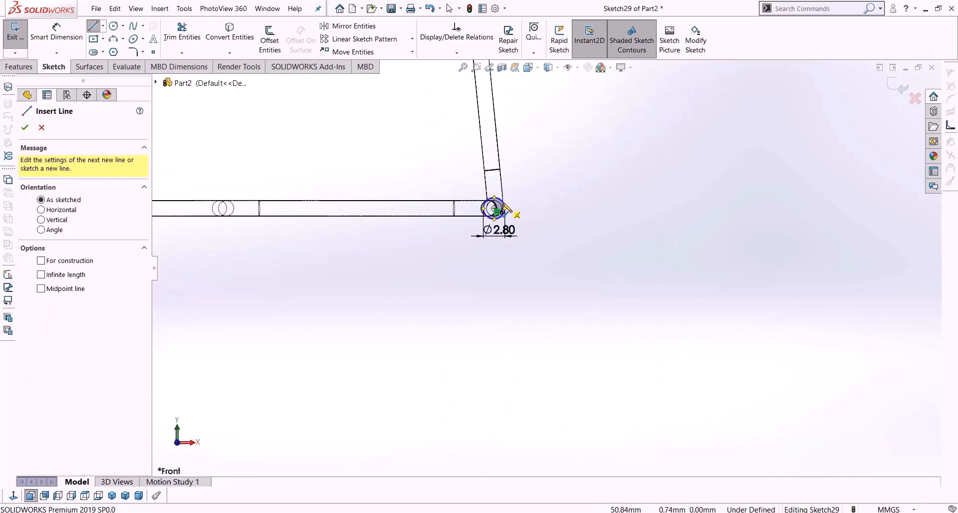
pyautogui.click(501, 207)
pyautogui.scroll(5, 533, 141)
pyautogui.scroll(-3, 533, 298)
pyautogui.scroll(-6, 530, 304)
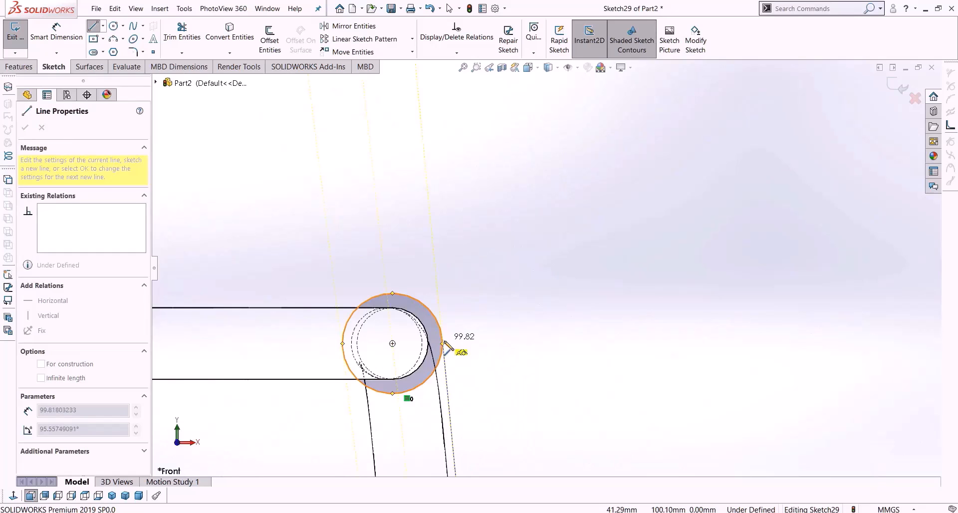
pyautogui.click(443, 344)
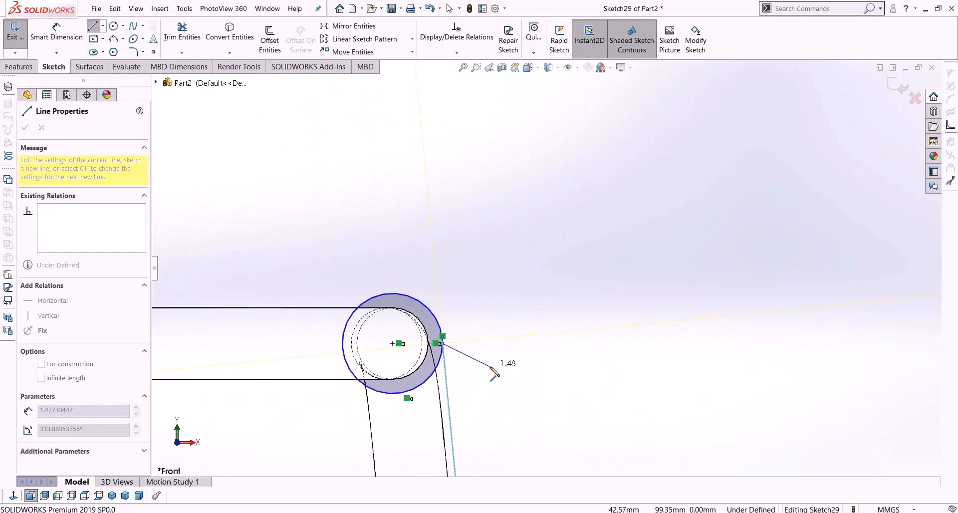
pyautogui.press('Escape')
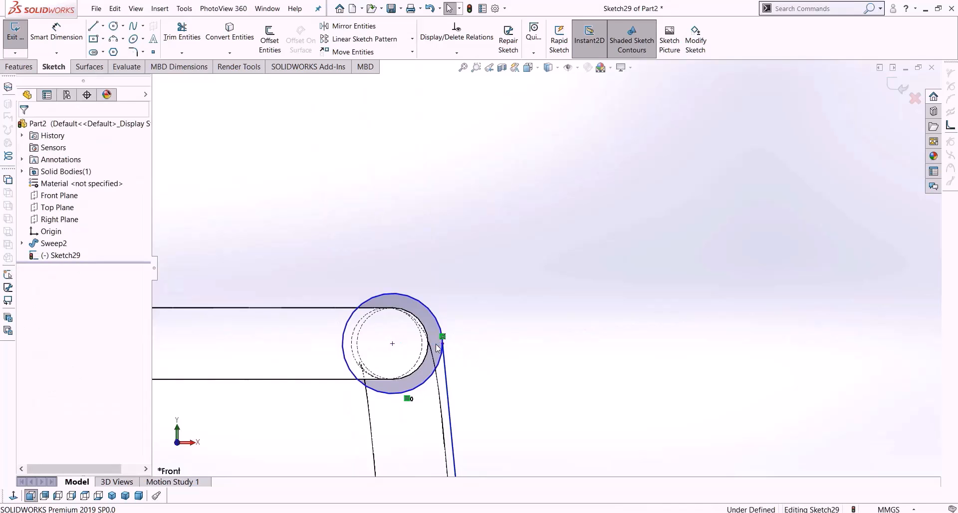
# Sketch a second line from the left side of the upper circle to the left side of the lower circle.
pyautogui.scroll(-4, 407, 349)
pyautogui.scroll(2, 402, 331)
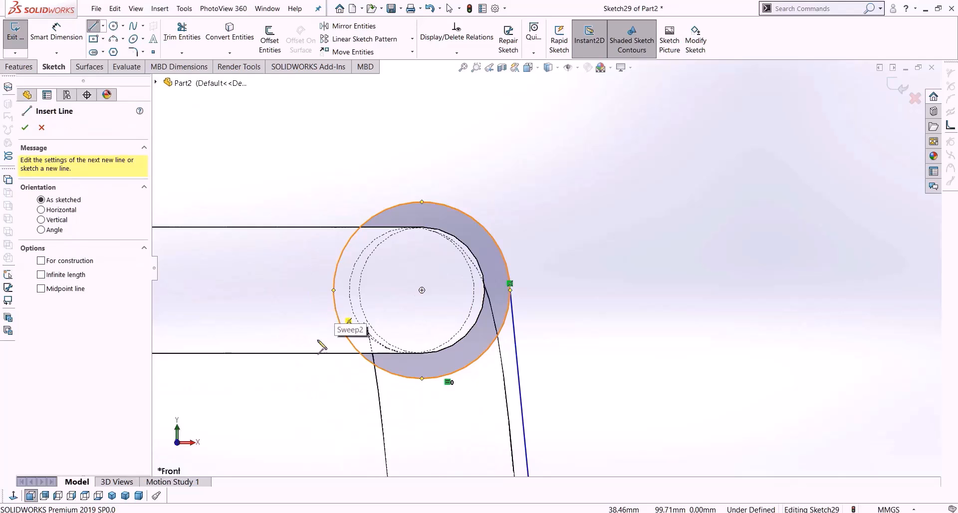
pyautogui.click(329, 323)
pyautogui.scroll(10, 367, 399)
pyautogui.scroll(-10, 523, 389)
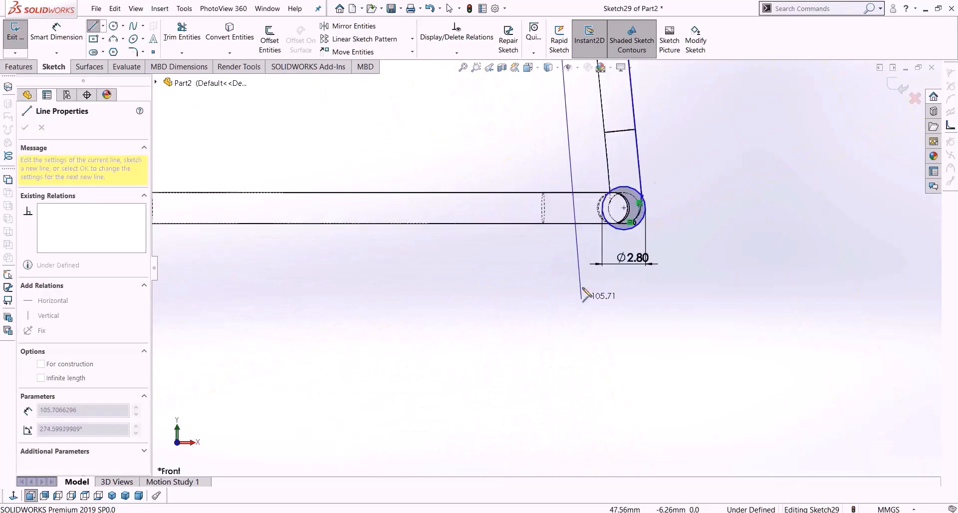
pyautogui.scroll(-3, 589, 306)
pyautogui.click(608, 139)
pyautogui.press('Escape')
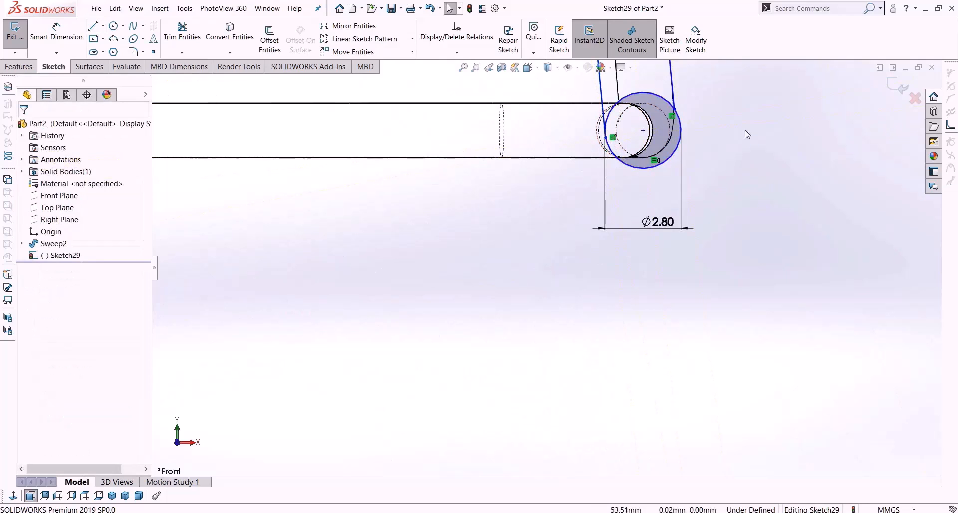
# Add a Tangent relation between the right-hand line and the lower circle.
pyautogui.scroll(3, 746, 130)
pyautogui.scroll(-4, 654, 117)
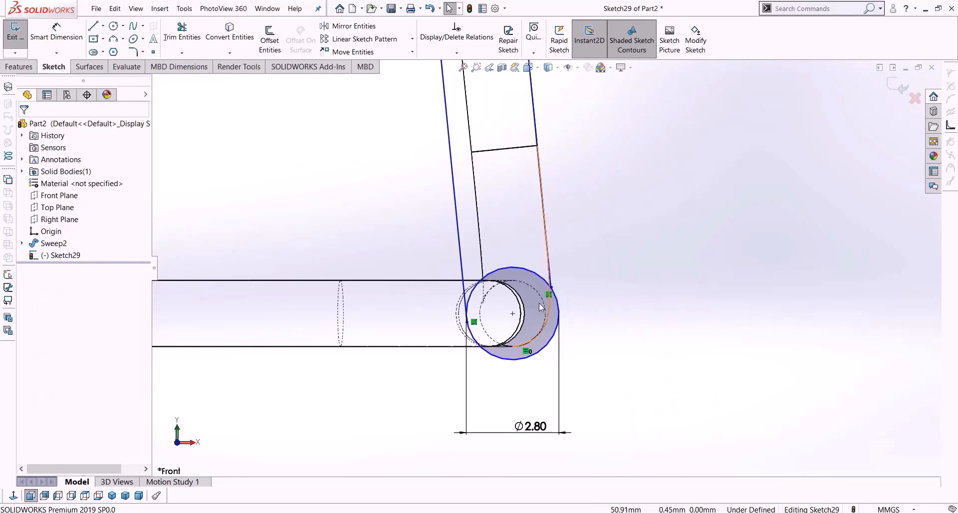
pyautogui.click(550, 277)
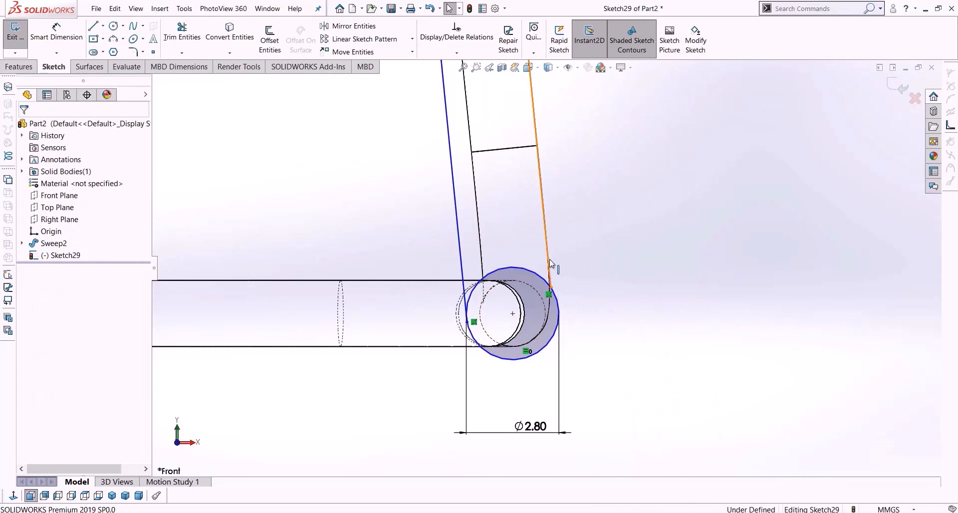
pyautogui.keyDown('ctrl'); pyautogui.click(559, 319); pyautogui.keyUp('ctrl')
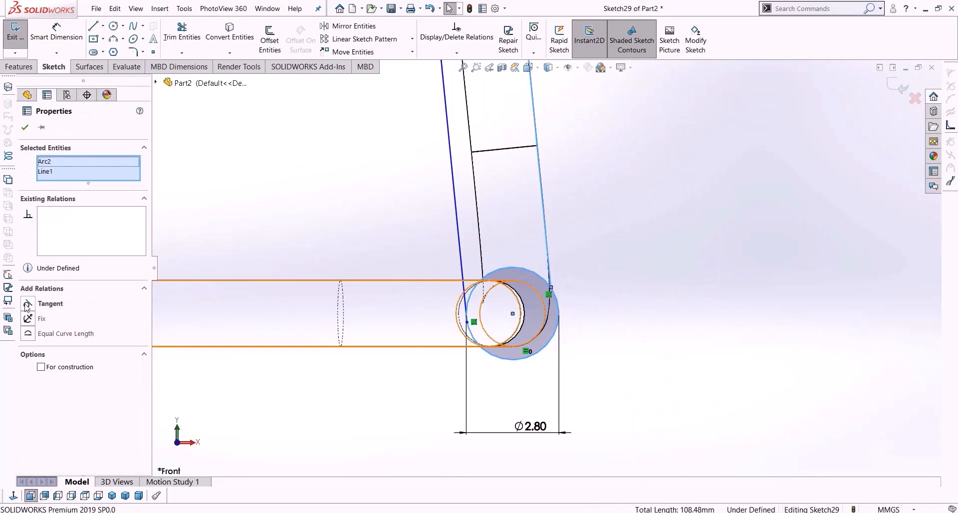
pyautogui.click(27, 305)
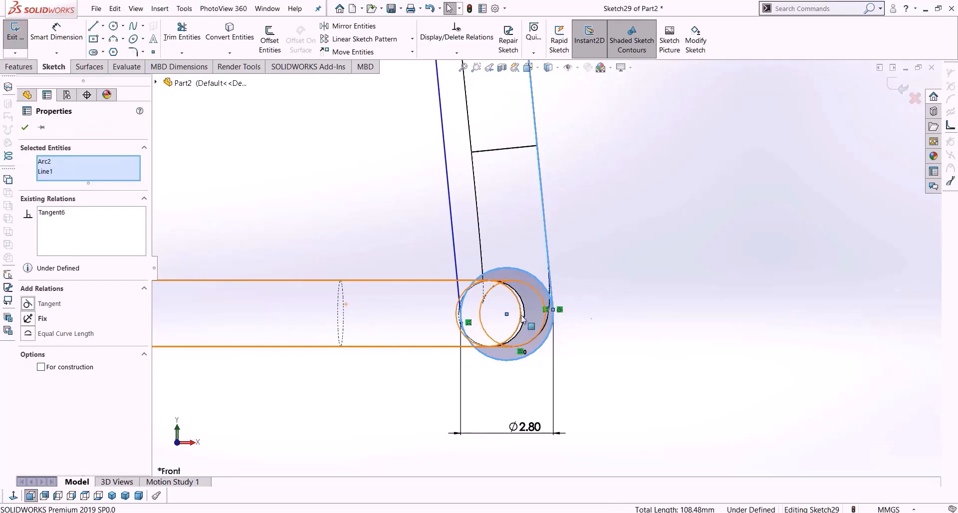
pyautogui.click(683, 310)
# Make the lower circle's centre point concentric with the wire's round edge at the lower corner.
pyautogui.moveTo(508, 315)
pyautogui.mouseDown()
pyautogui.moveTo(522, 319)
pyautogui.moveTo(513, 317)
pyautogui.mouseUp()
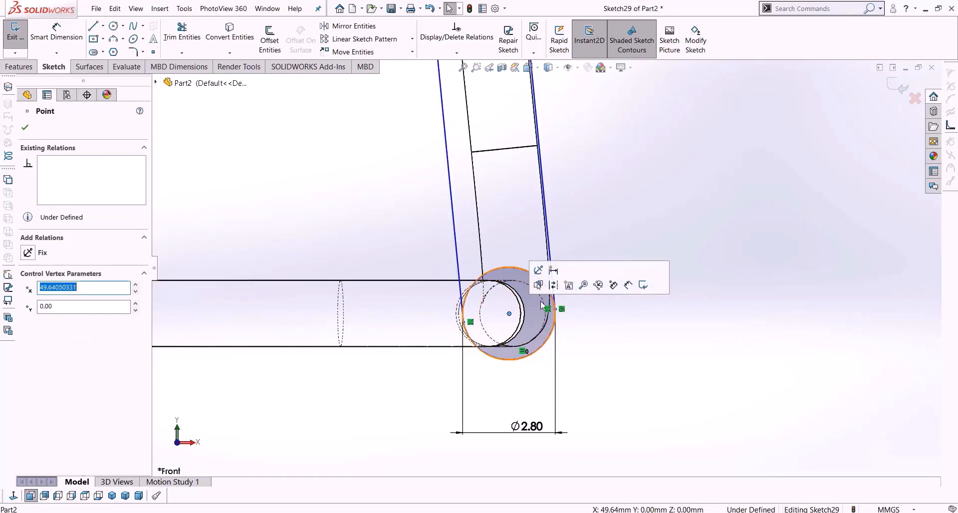
pyautogui.click(546, 305)
pyautogui.click(663, 332)
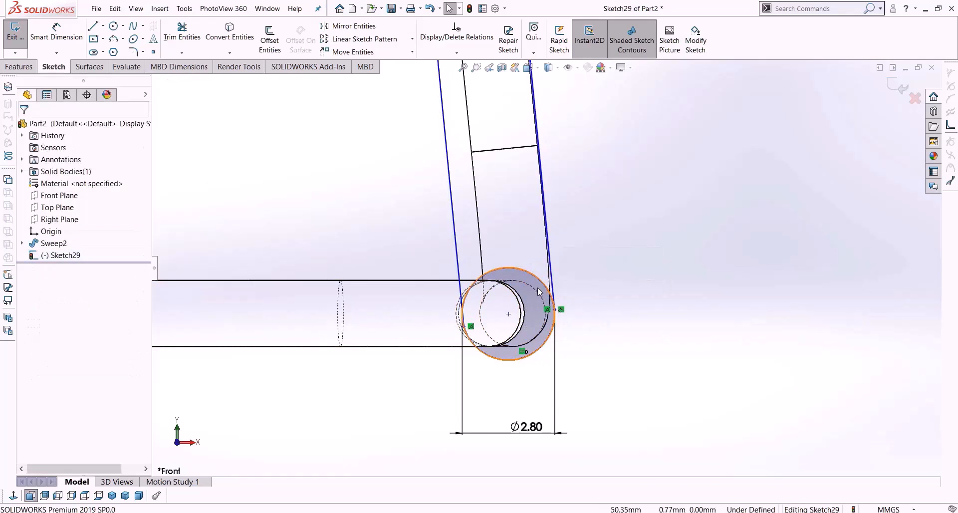
pyautogui.scroll(-3, 599, 370)
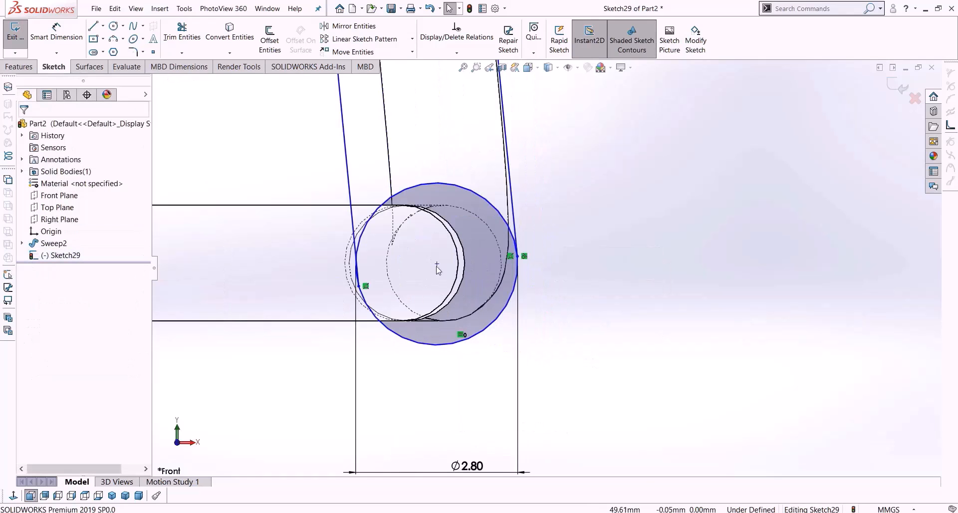
pyautogui.moveTo(436, 263)
pyautogui.mouseDown()
pyautogui.moveTo(480, 263)
pyautogui.moveTo(437, 265)
pyautogui.mouseUp()
pyautogui.click(451, 204)
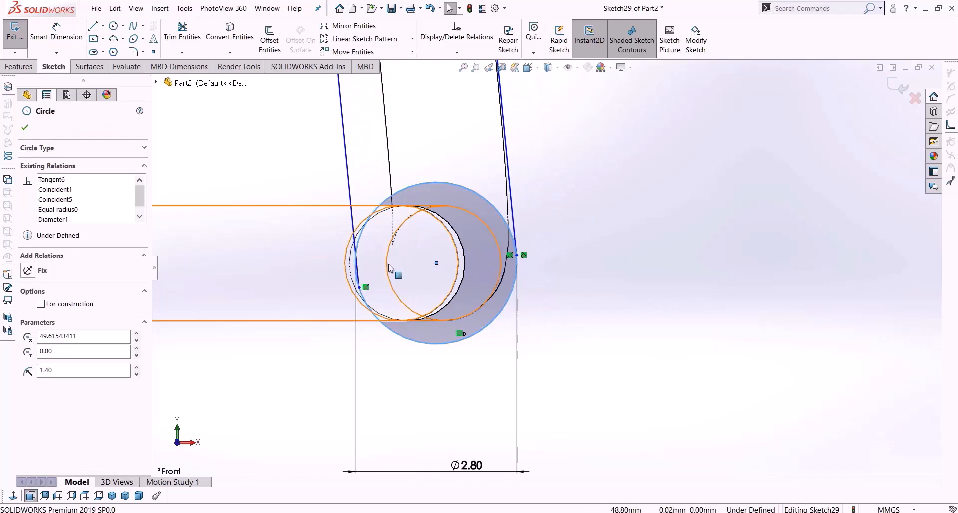
pyautogui.press('Escape')
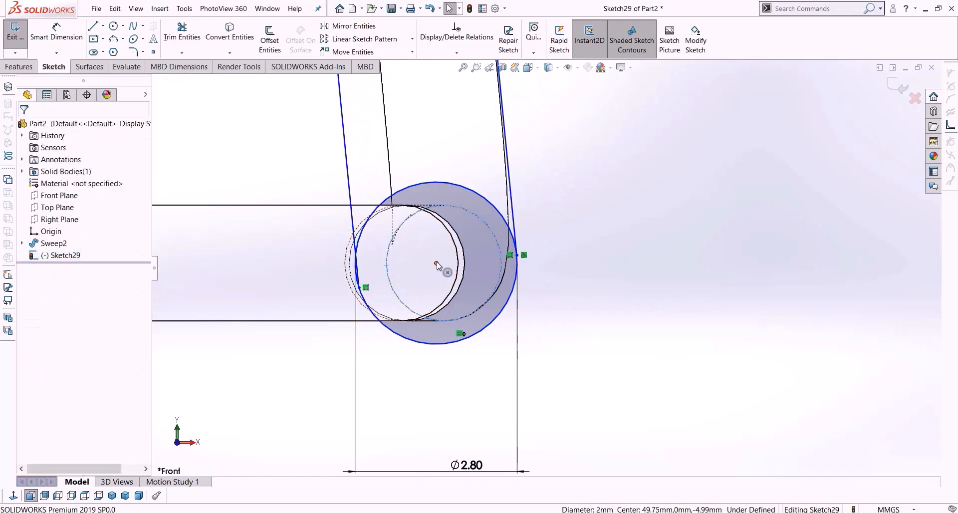
pyautogui.keyDown('ctrl'); pyautogui.click(437, 265); pyautogui.keyUp('ctrl')
pyautogui.click(28, 303)
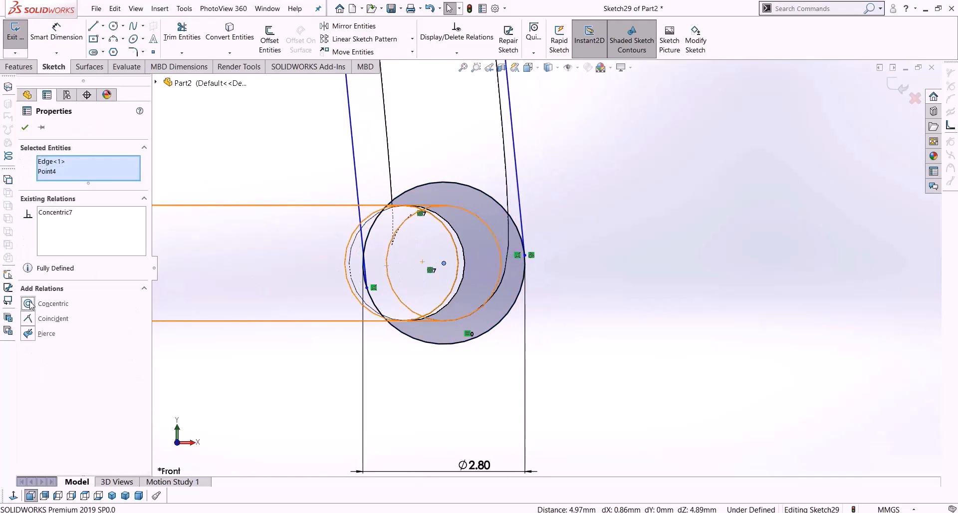
pyautogui.click(571, 266)
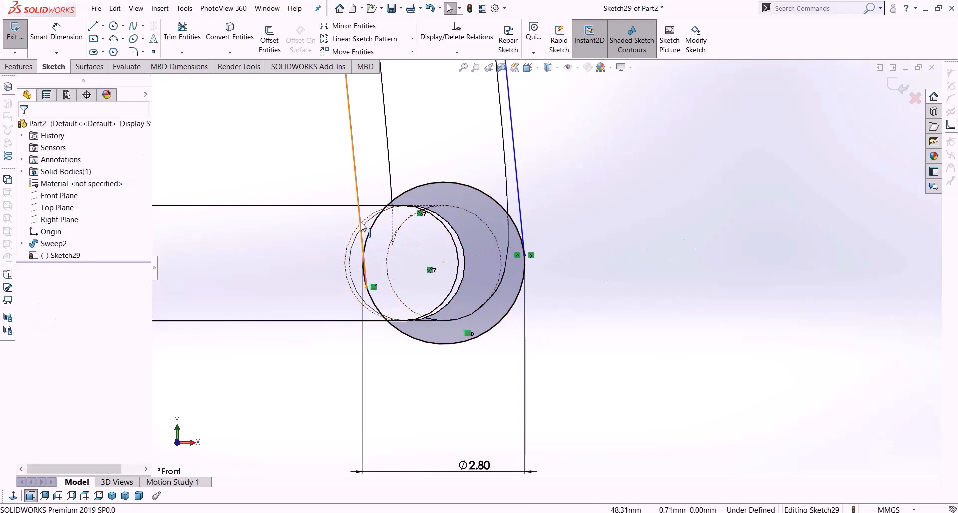
# Add a Tangent relation between the left-hand line and the lower circle.
pyautogui.click(377, 236)
pyautogui.keyDown('ctrl'); pyautogui.click(373, 224); pyautogui.keyUp('ctrl')
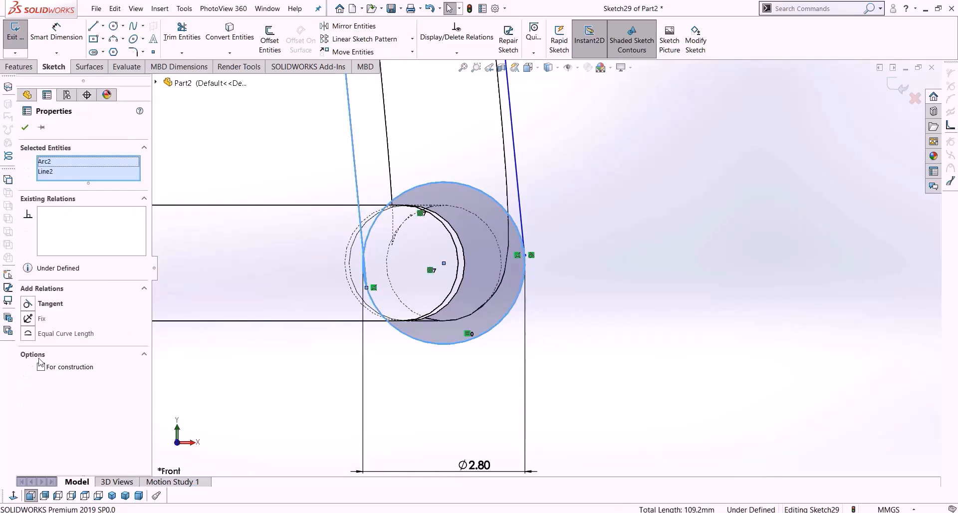
pyautogui.click(28, 304)
pyautogui.click(639, 266)
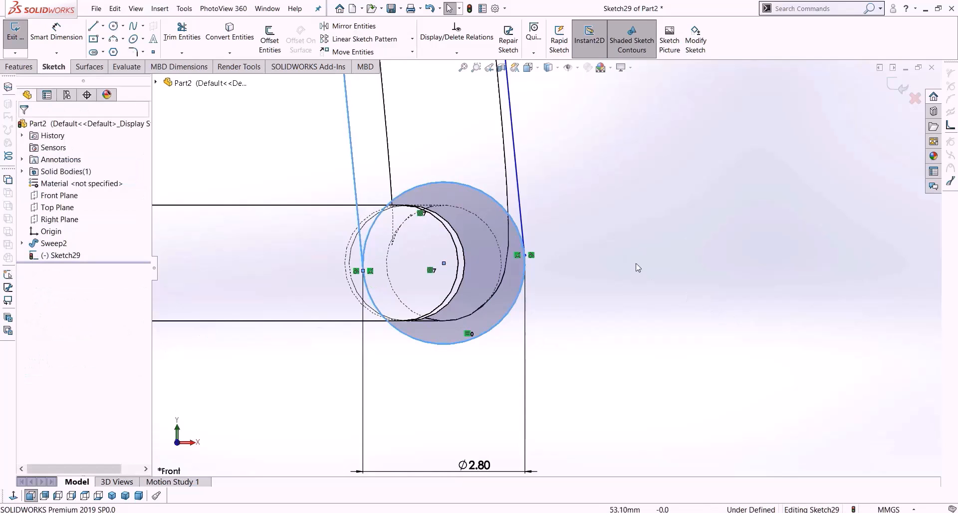
# Trim away the upper arc of the lower circle between the two lines, using Trim to closest.
pyautogui.press('t')
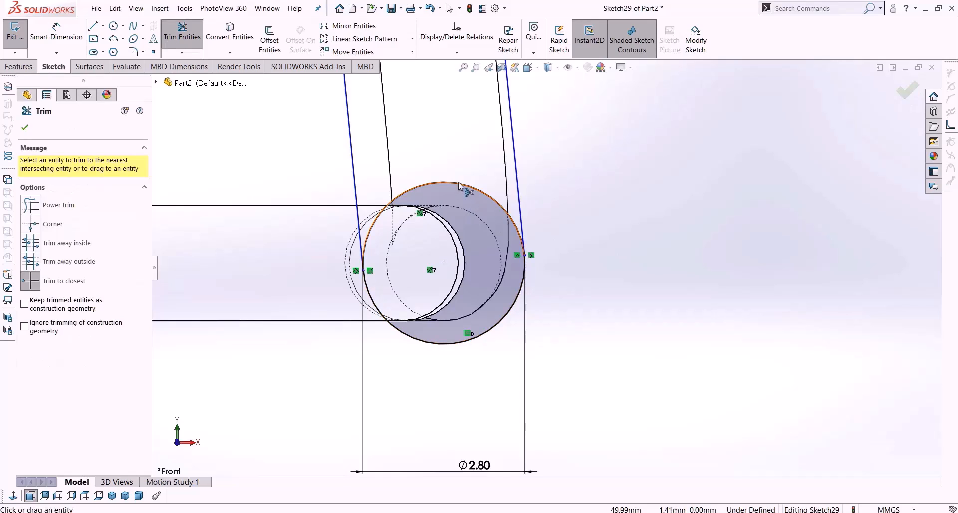
pyautogui.click(460, 186)
pyautogui.scroll(3, 466, 193)
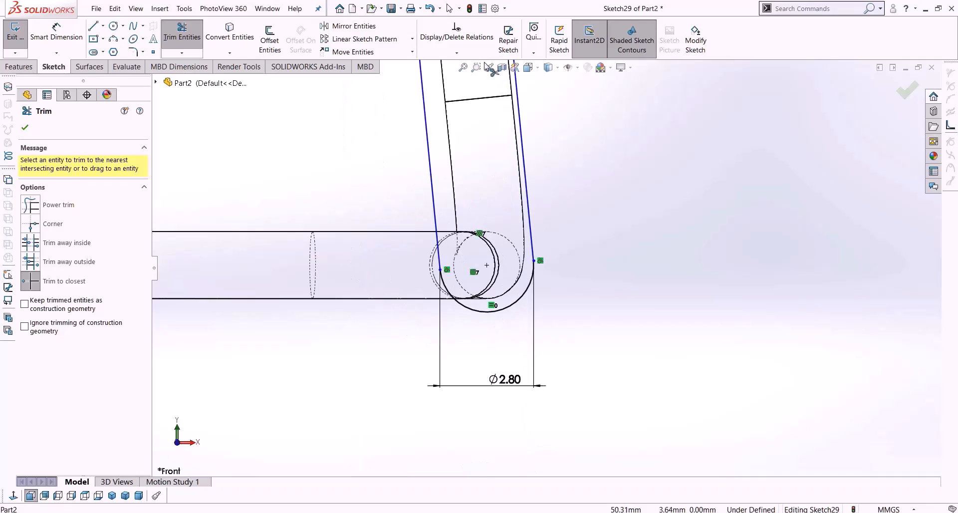
# Look up the keyboard shortcut assigned to the sketch Trim command in the customization settings.
pyautogui.click(505, 9)
pyautogui.click(514, 30)
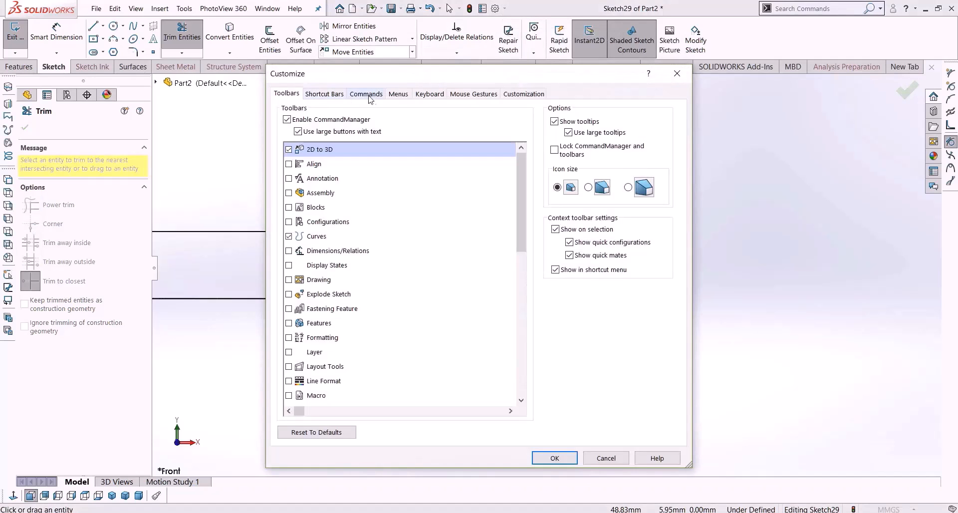
pyautogui.click(431, 94)
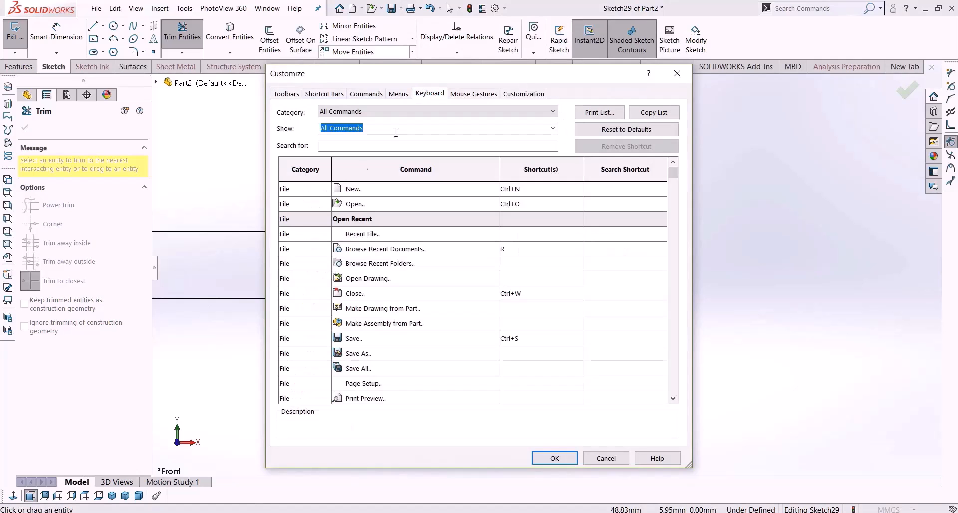
pyautogui.moveTo(673, 174); pyautogui.dragTo(673, 323)
pyautogui.click(406, 150)
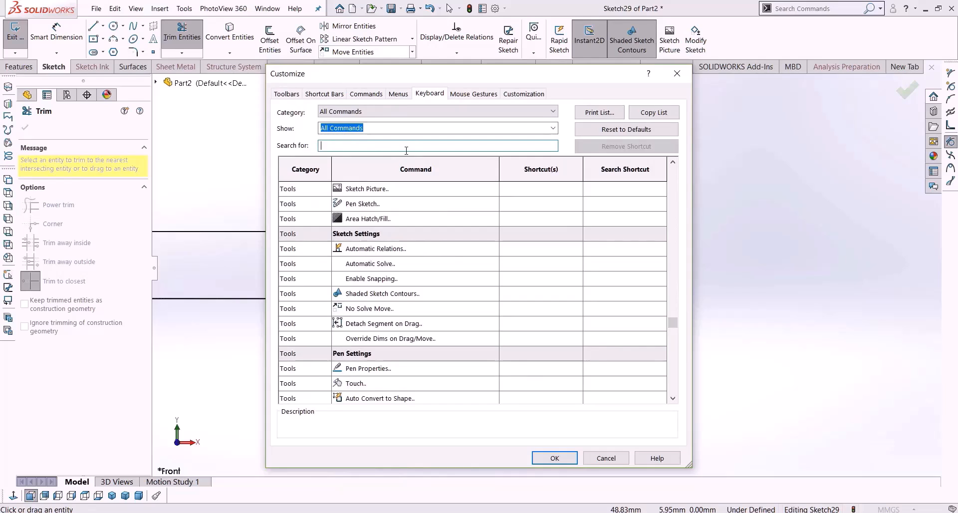
pyautogui.write('trim')
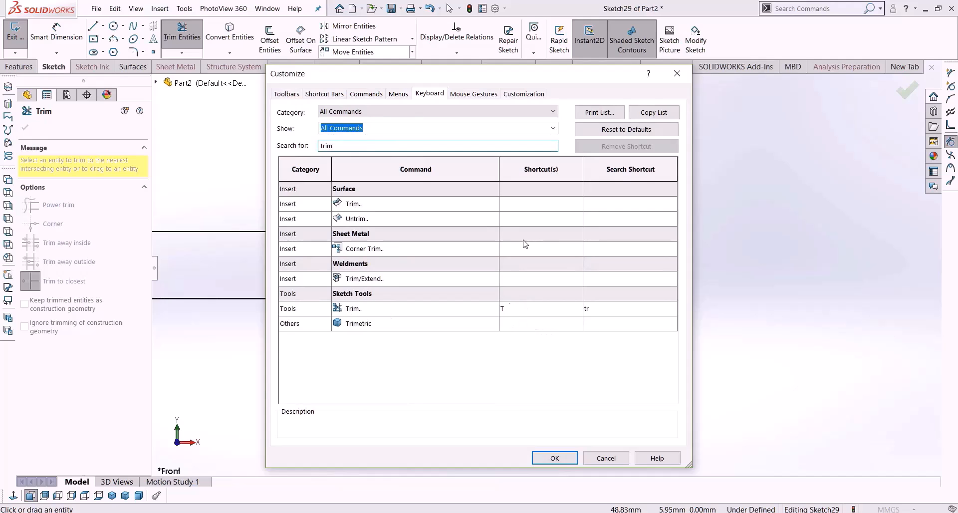
pyautogui.click(515, 308)
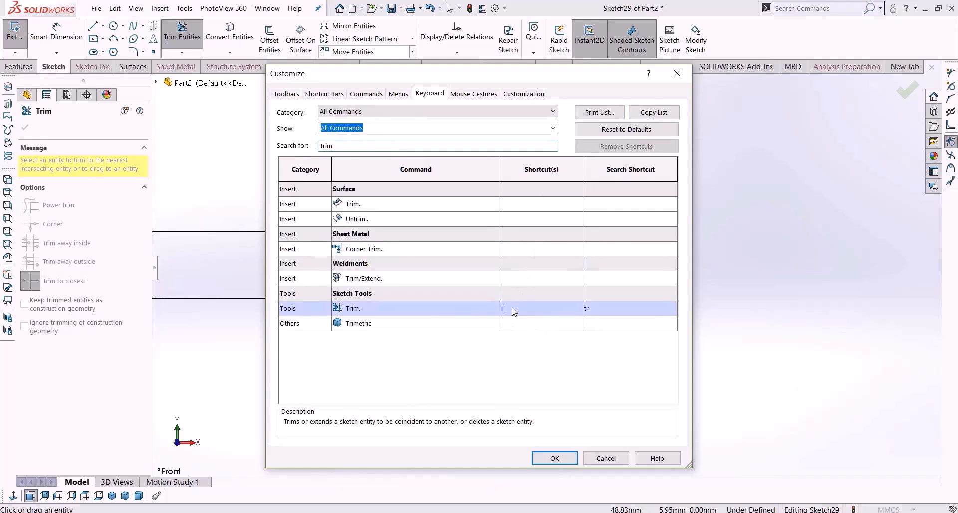
pyautogui.click(554, 459)
# Add a Tangent relation between the right-hand line and the upper corner circle.
pyautogui.scroll(5, 527, 229)
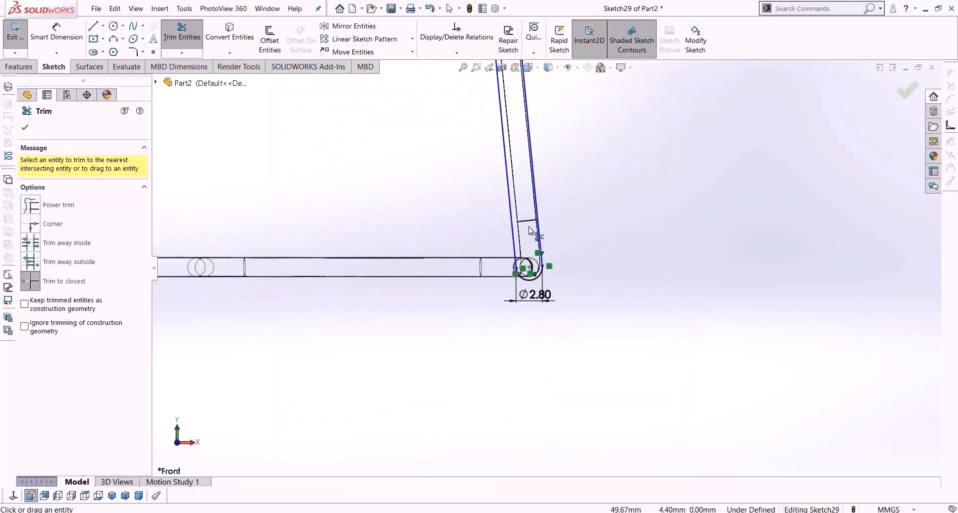
pyautogui.scroll(-10, 527, 228)
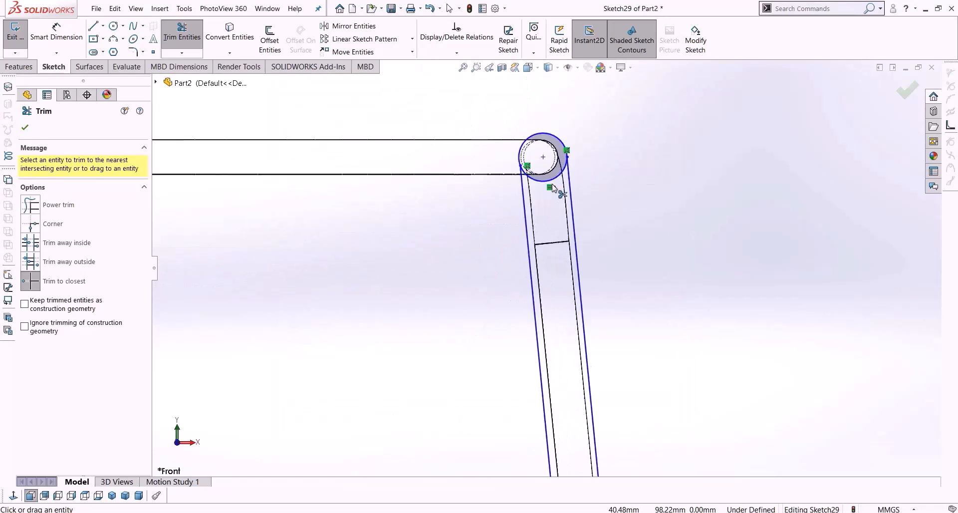
pyautogui.press('Escape')
pyautogui.click(597, 161)
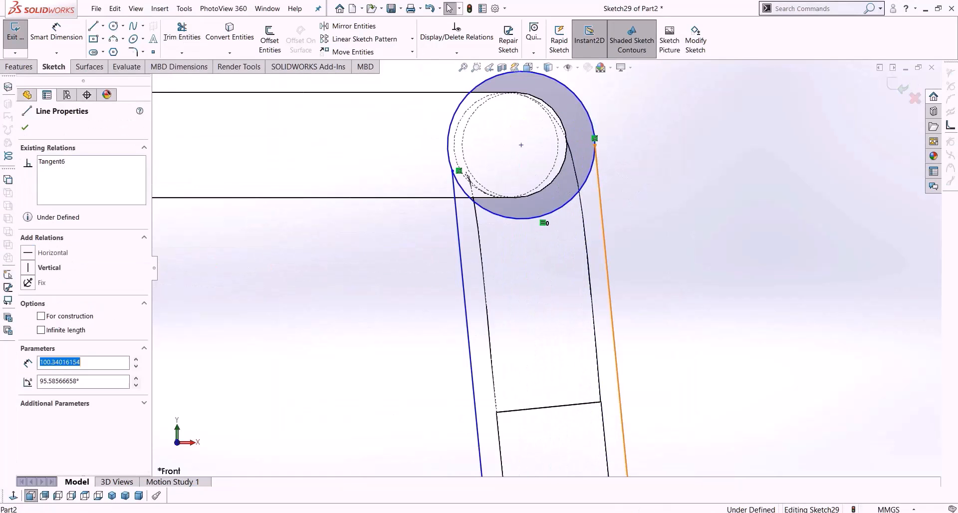
pyautogui.keyDown('ctrl'); pyautogui.click(587, 106); pyautogui.keyUp('ctrl')
pyautogui.click(28, 304)
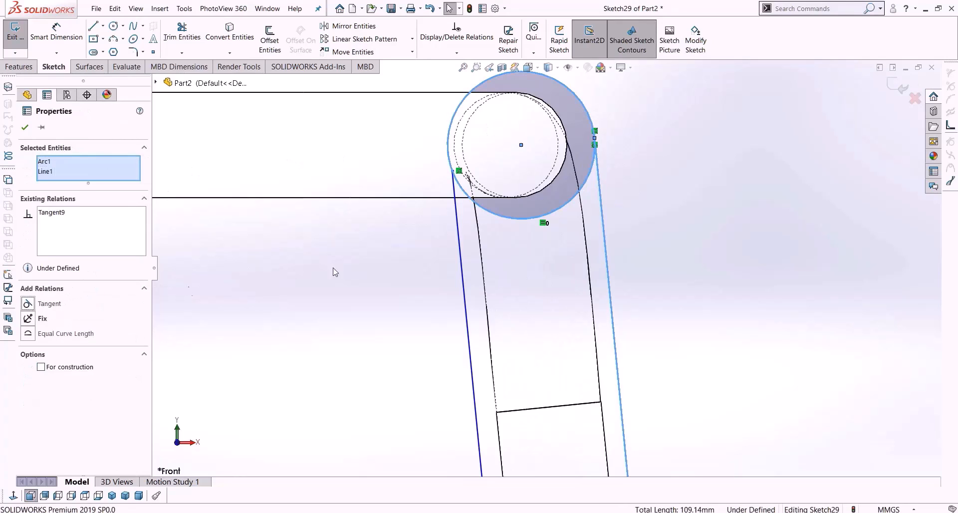
pyautogui.press('Escape')
# Add a Tangent relation between the left-hand line and the upper corner circle.
pyautogui.click(455, 182)
pyautogui.keyDown('ctrl'); pyautogui.click(449, 147); pyautogui.keyUp('ctrl')
pyautogui.click(27, 304)
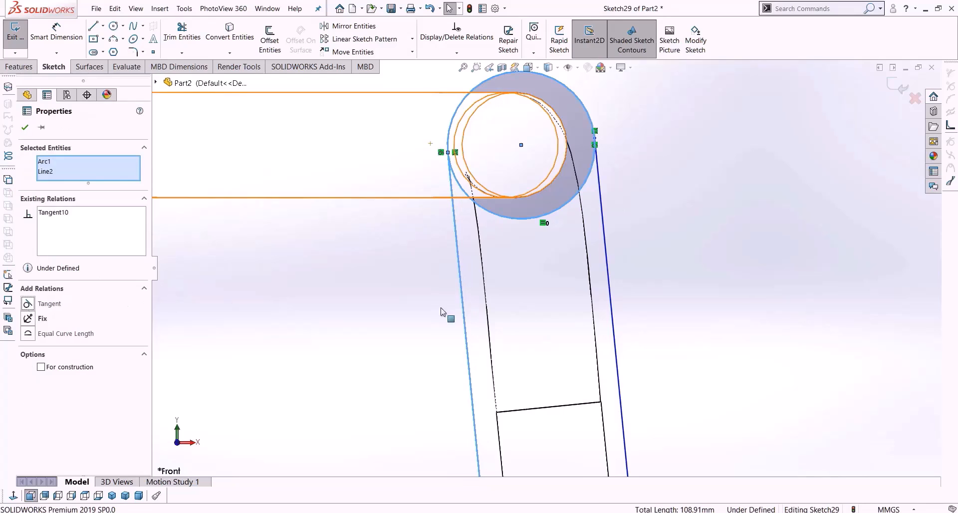
pyautogui.press('Escape')
# Trim away the lower arc of the upper circle between the two lines, using Trim to closest.
pyautogui.press('t')
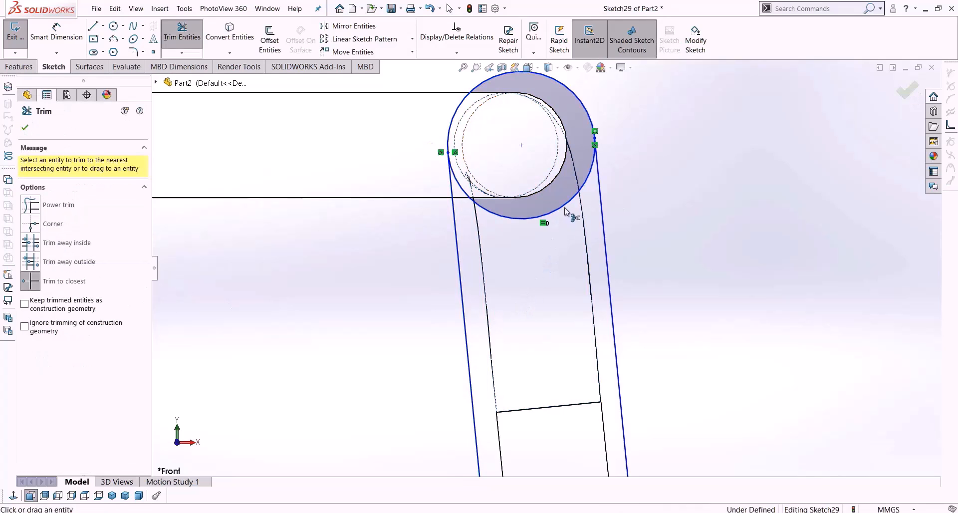
pyautogui.click(565, 207)
pyautogui.scroll(8, 575, 243)
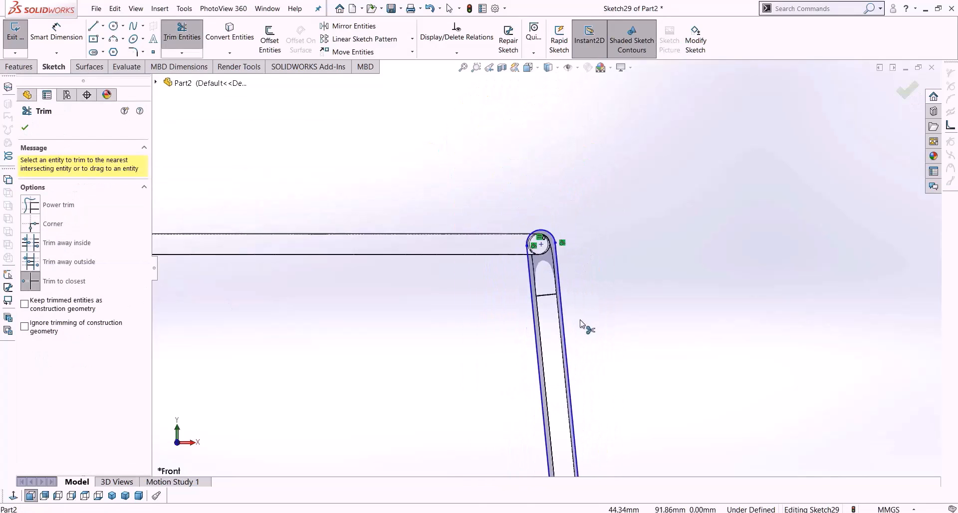
# Draw a vertical centerline from the origin up to a point above the upper wire ring.
pyautogui.press('f')
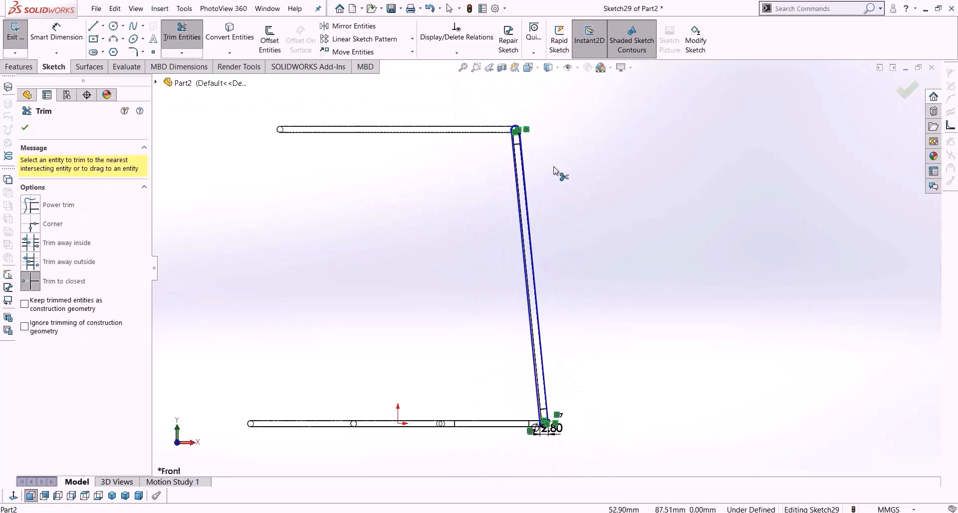
pyautogui.scroll(-4, 488, 147)
pyautogui.scroll(3, 488, 147)
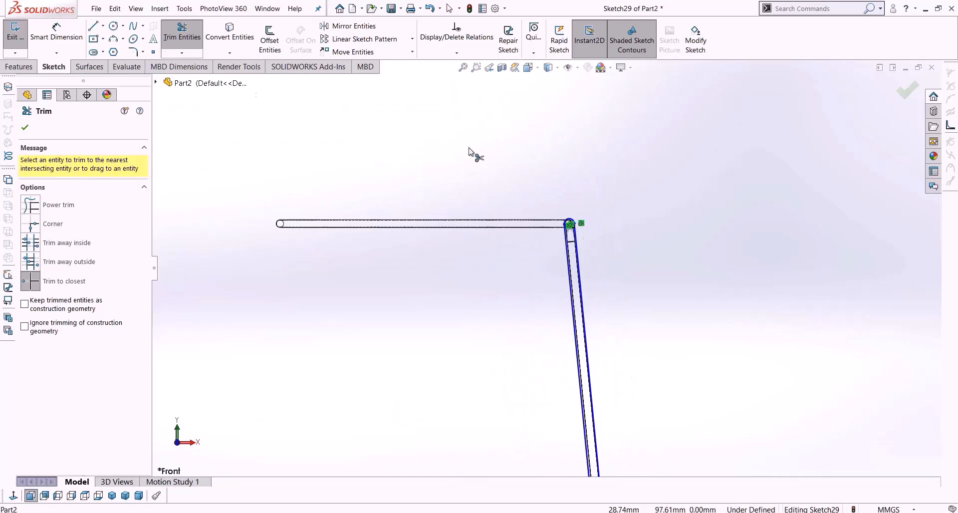
pyautogui.click(103, 26)
pyautogui.click(112, 38)
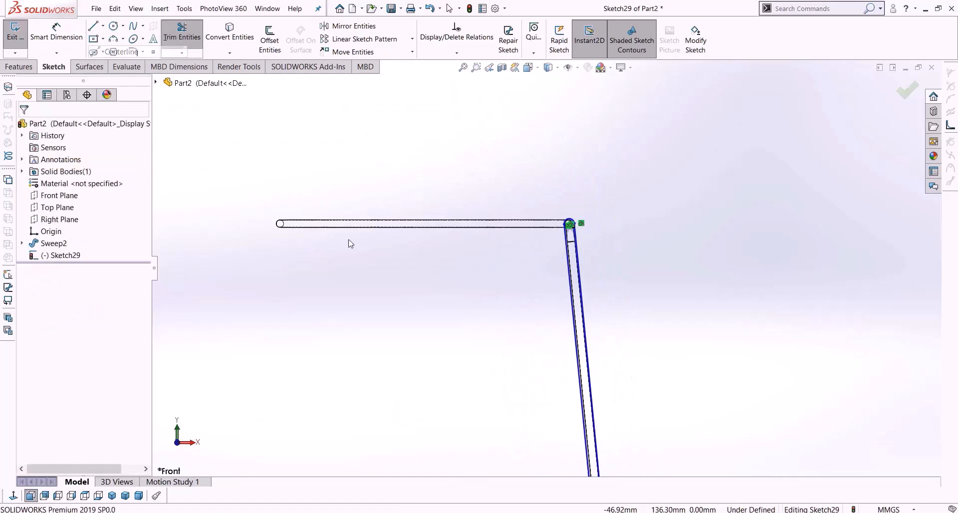
pyautogui.scroll(2, 544, 269)
pyautogui.scroll(2, 461, 400)
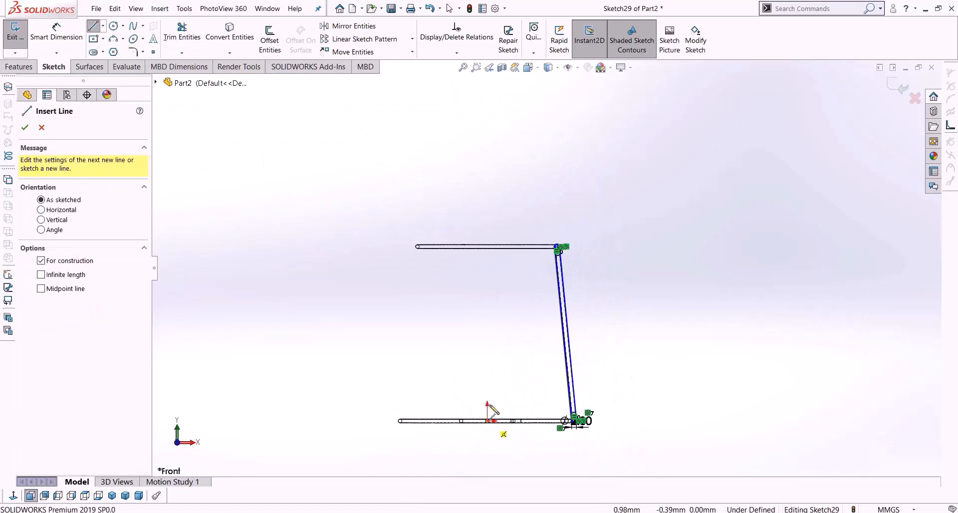
pyautogui.click(488, 421)
pyautogui.click(488, 203)
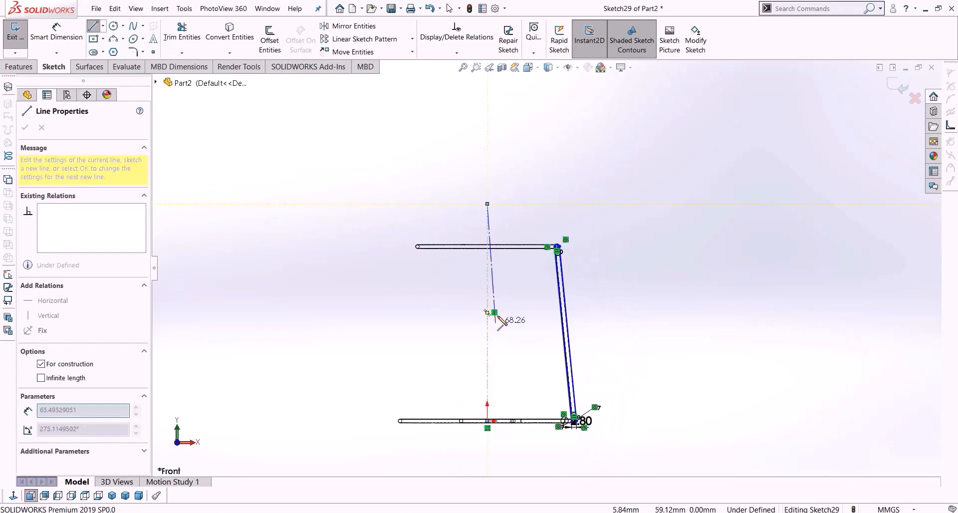
pyautogui.scroll(-3, 497, 319)
pyautogui.press('Escape')
pyautogui.scroll(-6, 603, 196)
pyautogui.scroll(-3, 598, 210)
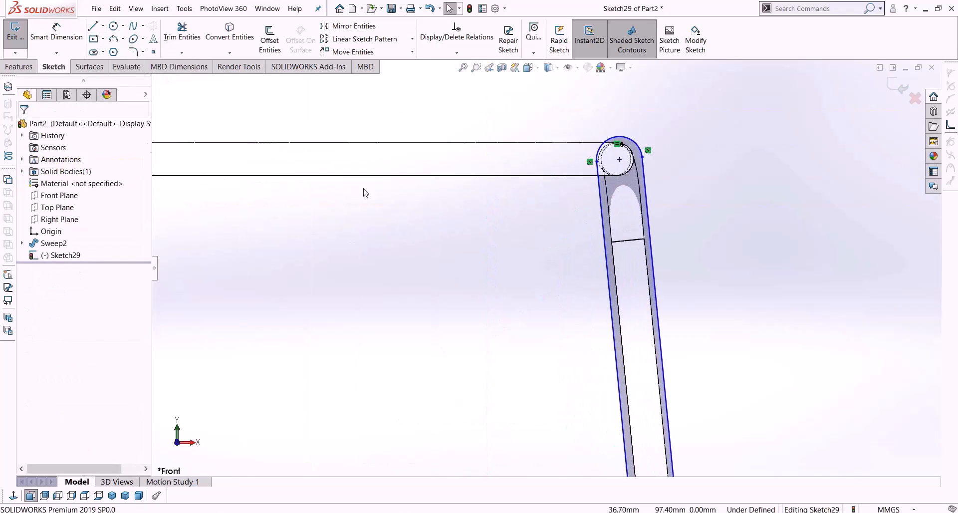
pyautogui.click(19, 66)
pyautogui.click(88, 29)
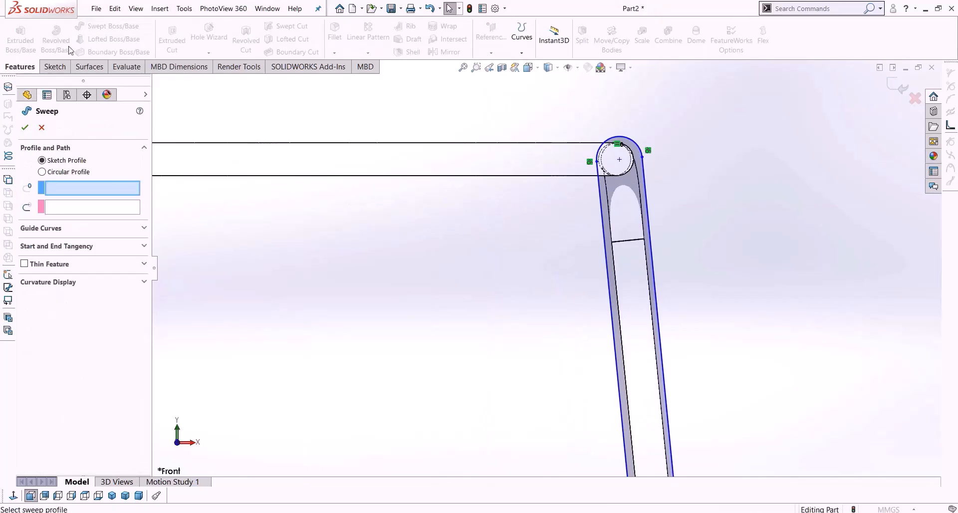
pyautogui.click(40, 122)
pyautogui.click(56, 40)
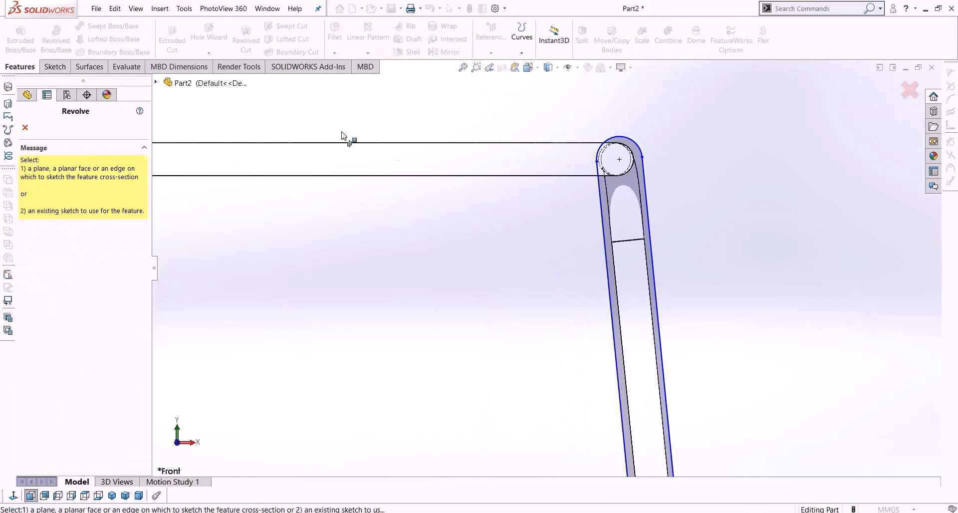
pyautogui.scroll(8, 364, 253)
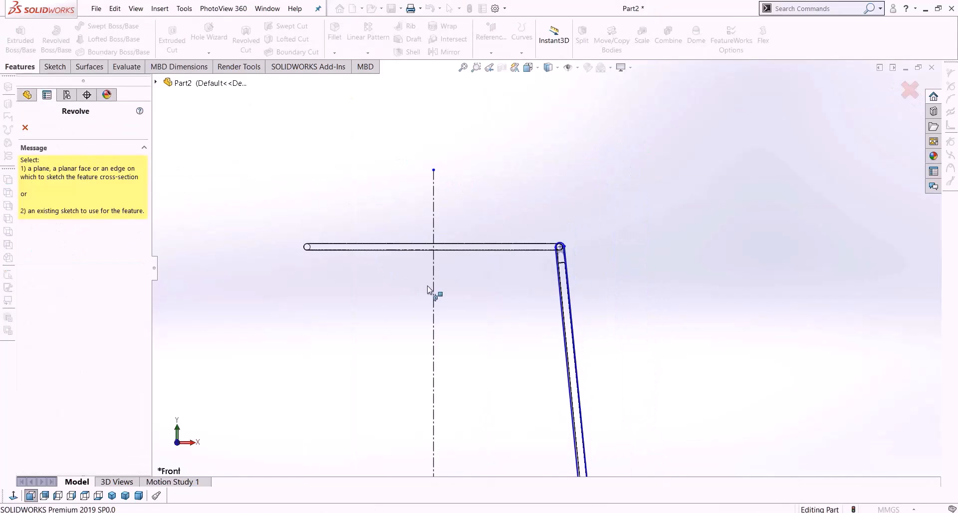
pyautogui.press('Escape')
# Revolve the profile sketch 360° about the vertical centerline with Merge result on, and display the model shaded with edges.
pyautogui.click(60, 256)
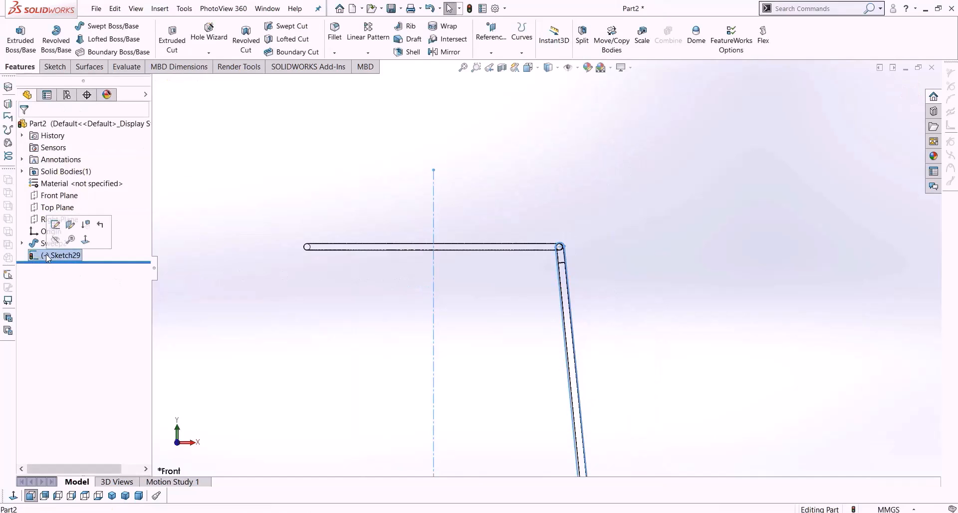
pyautogui.click(58, 41)
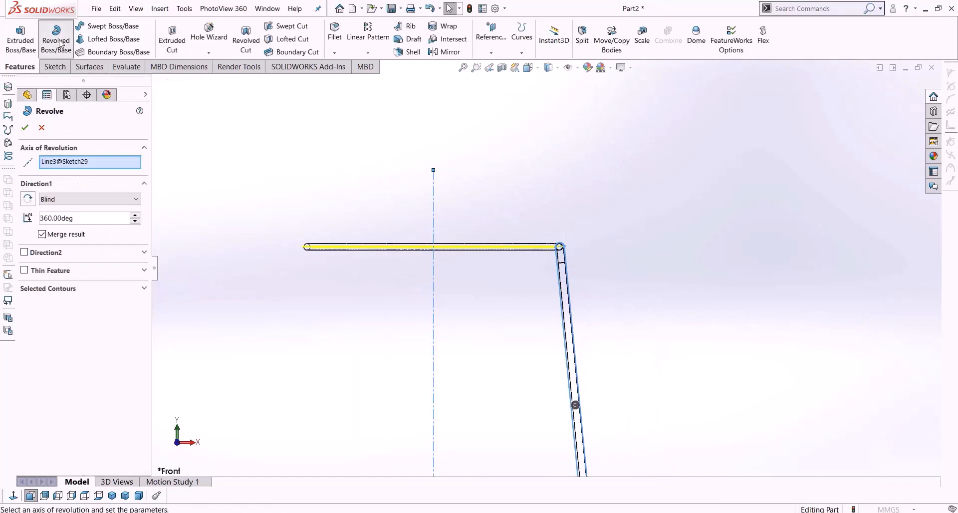
pyautogui.click(555, 68)
pyautogui.click(553, 81)
pyautogui.moveTo(528, 173); pyautogui.dragTo(526, 274, button='middle')
pyautogui.scroll(-4, 572, 208)
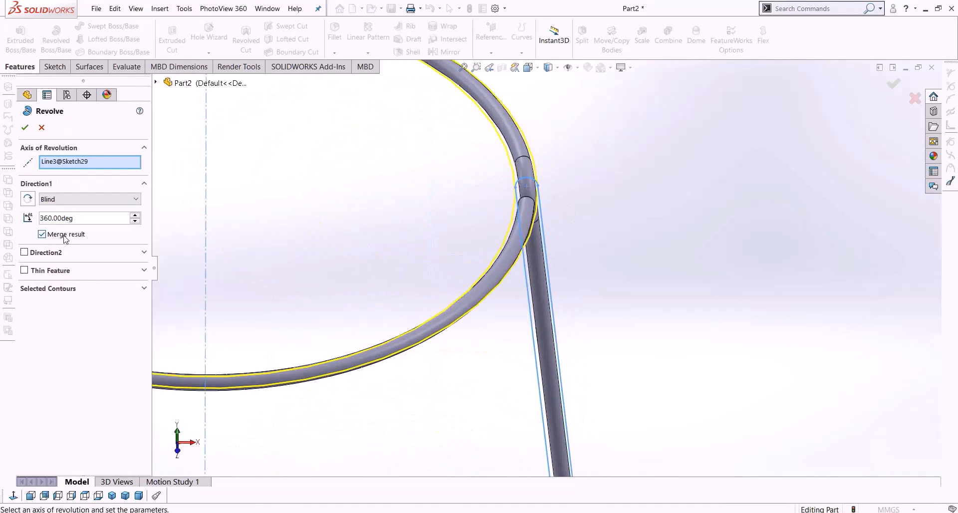
pyautogui.click(24, 127)
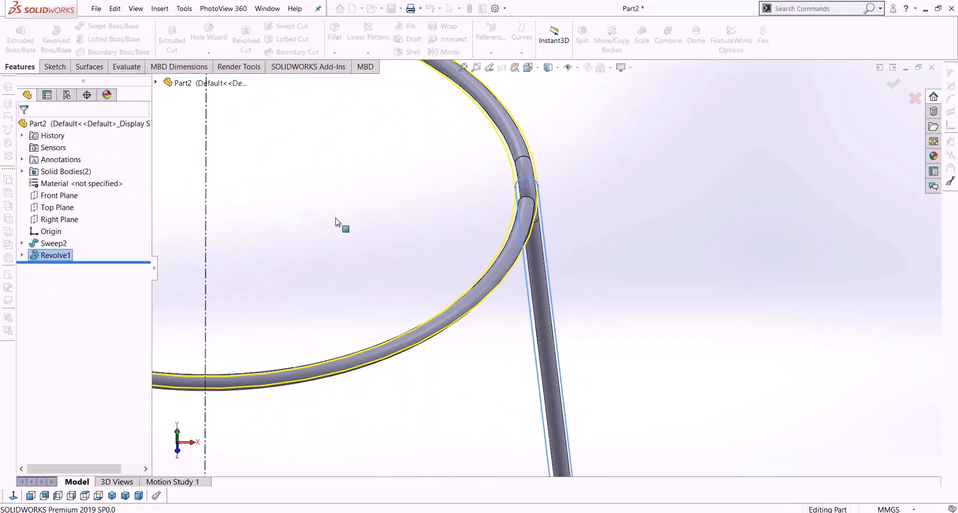
pyautogui.scroll(5, 444, 231)
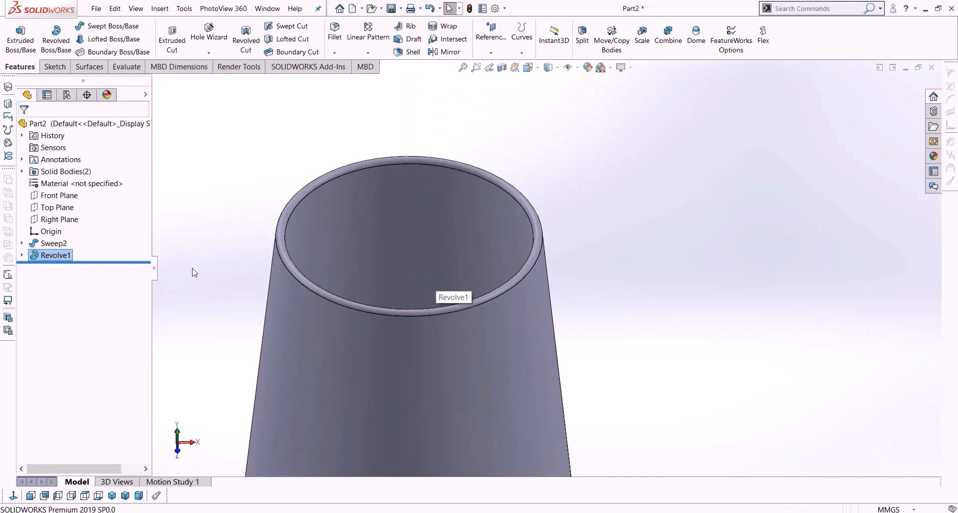
# Delete the revolve feature but keep its profile sketch, and reopen that sketch for editing.
pyautogui.press('Delete')
pyautogui.press('Return')
pyautogui.scroll(-5, 664, 222)
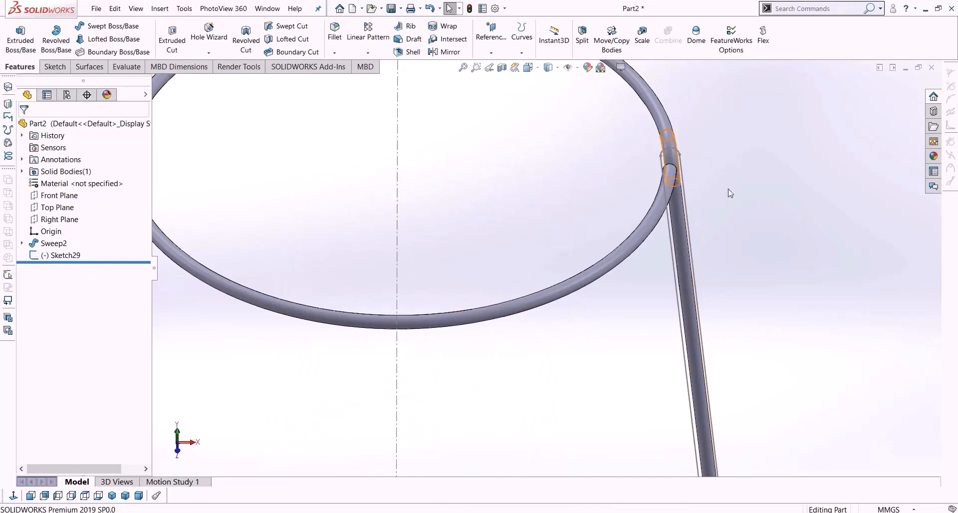
pyautogui.click(62, 255)
pyautogui.rightClick(62, 255)
pyautogui.click(81, 222)
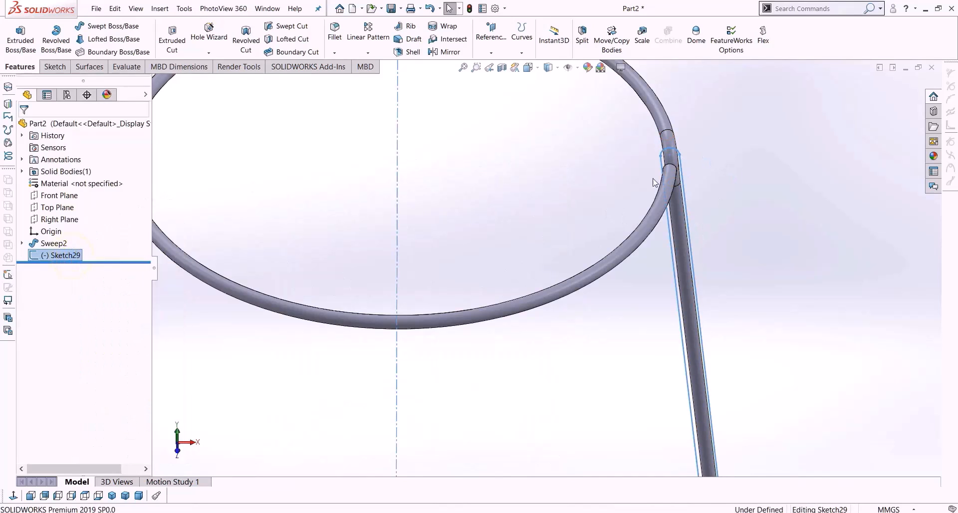
# Offset the whole closed profile chain outward by 0.2 mm, with the offset dimension added.
pyautogui.click(269, 38)
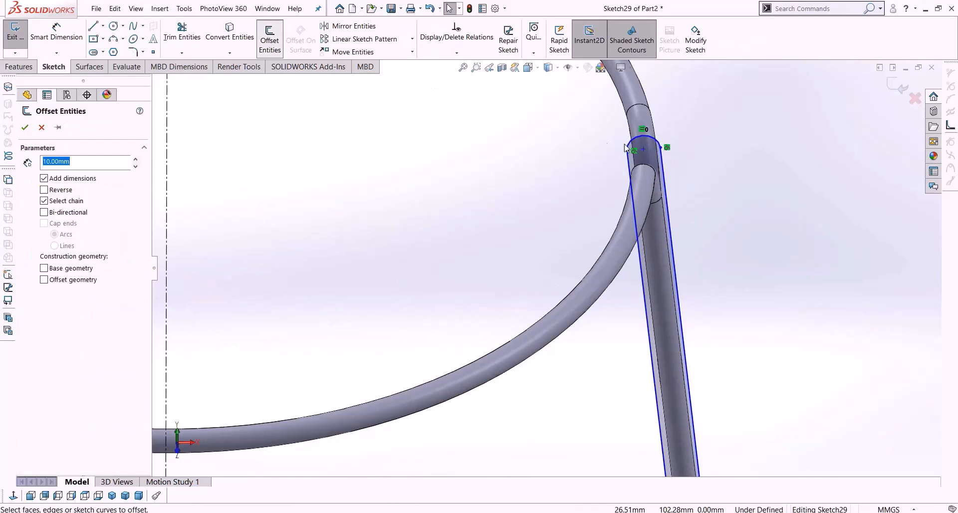
pyautogui.click(662, 160)
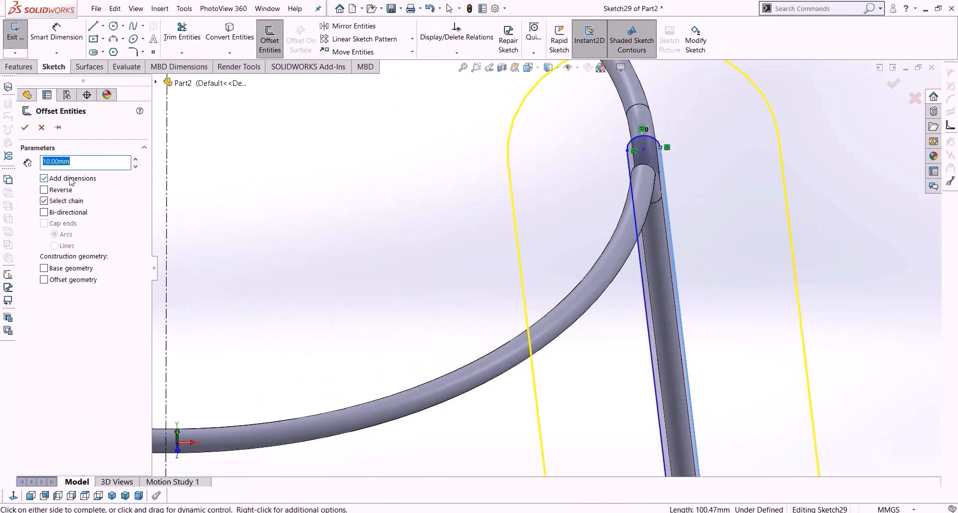
pyautogui.write('1')
pyautogui.press('Return')
pyautogui.write('0.5')
pyautogui.press('Return')
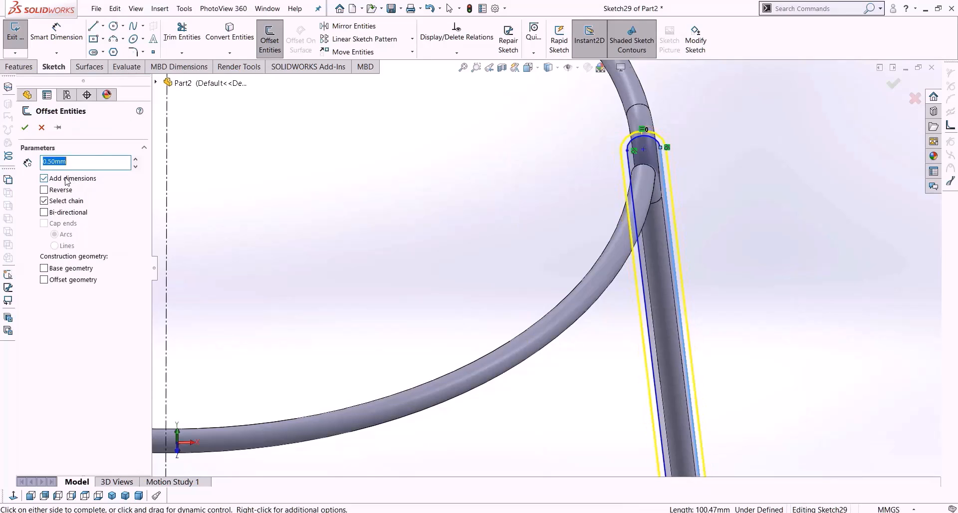
pyautogui.write('0.2')
pyautogui.press('Return')
pyautogui.click(24, 127)
# Revolve the 0.2 mm offset profile 360° about the vertical centerline as a separate body, with Thin Feature and Merge result off.
pyautogui.click(19, 67)
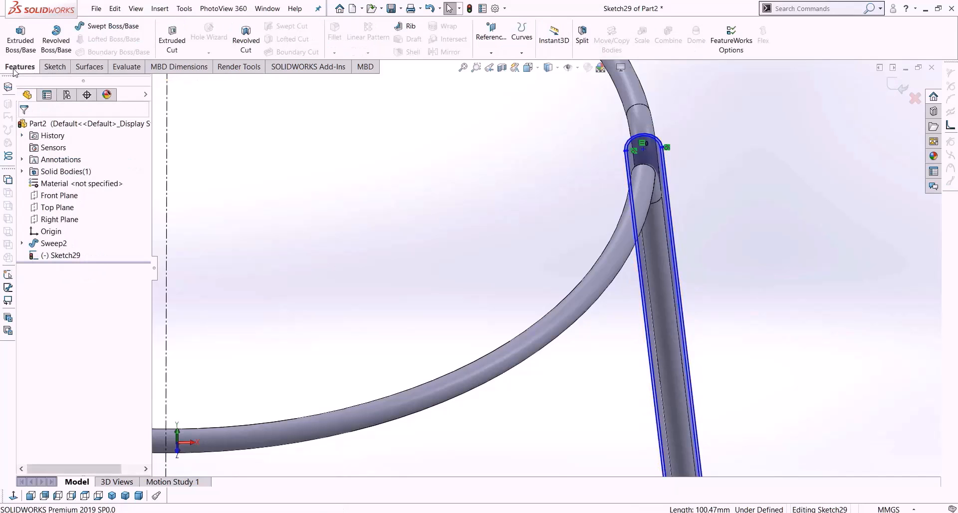
pyautogui.click(56, 36)
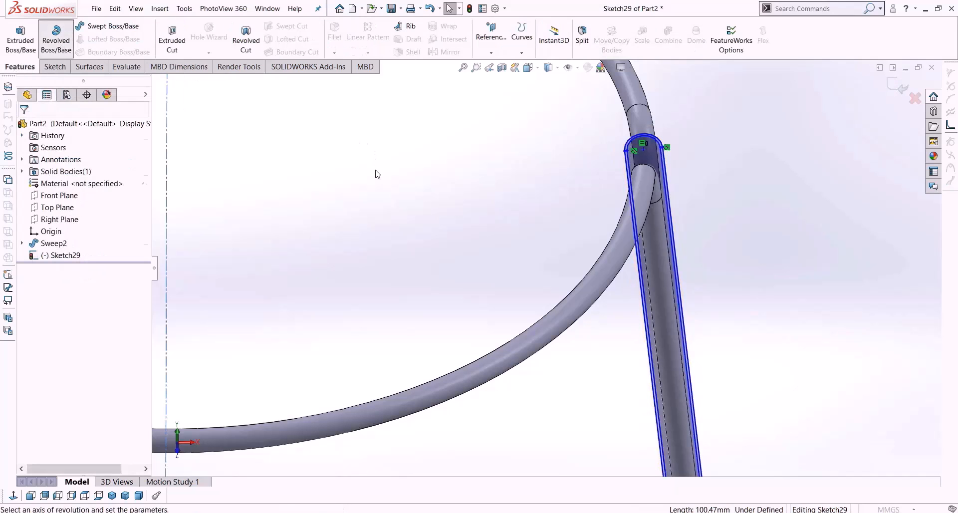
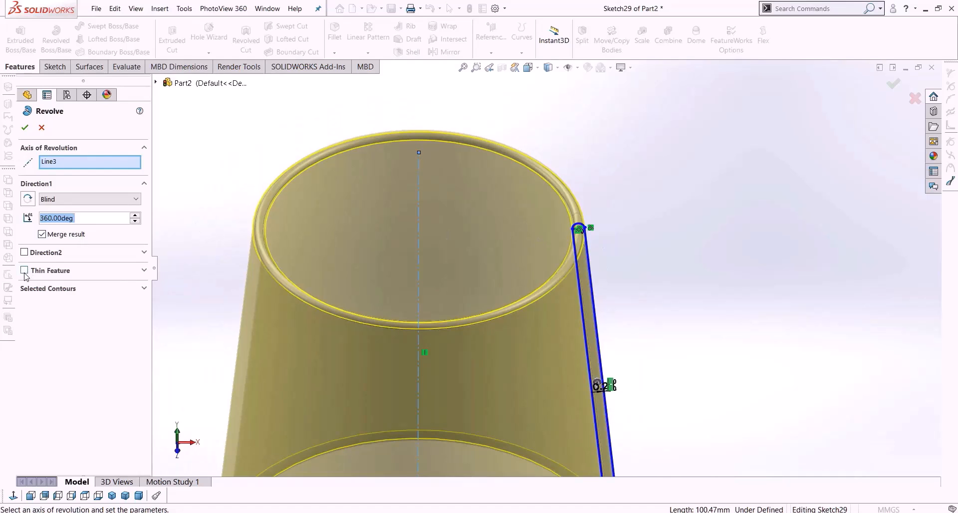
pyautogui.scroll(-5, 593, 215)
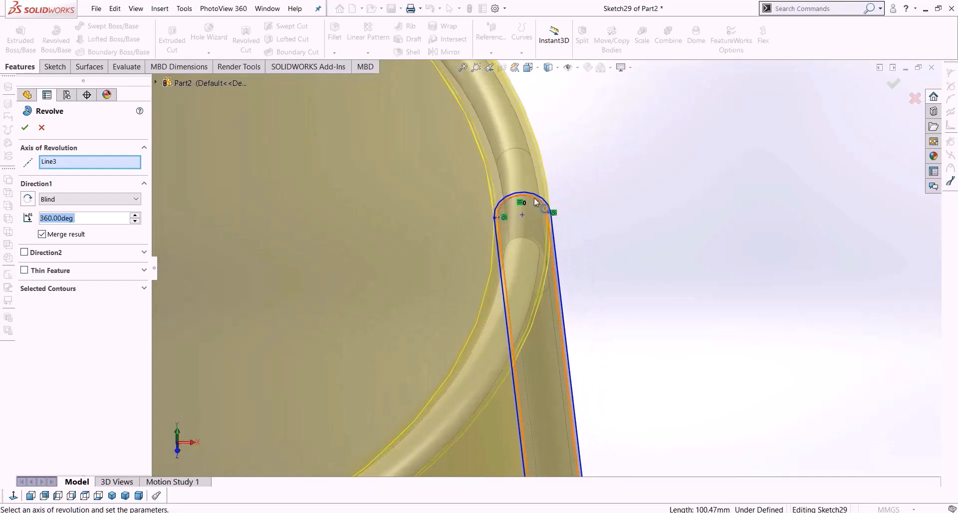
pyautogui.click(25, 270)
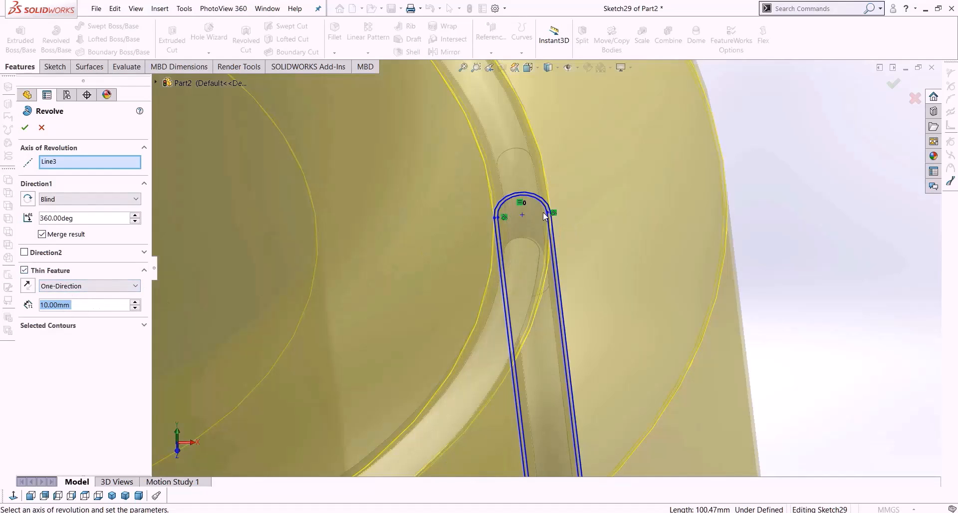
pyautogui.scroll(-4, 544, 212)
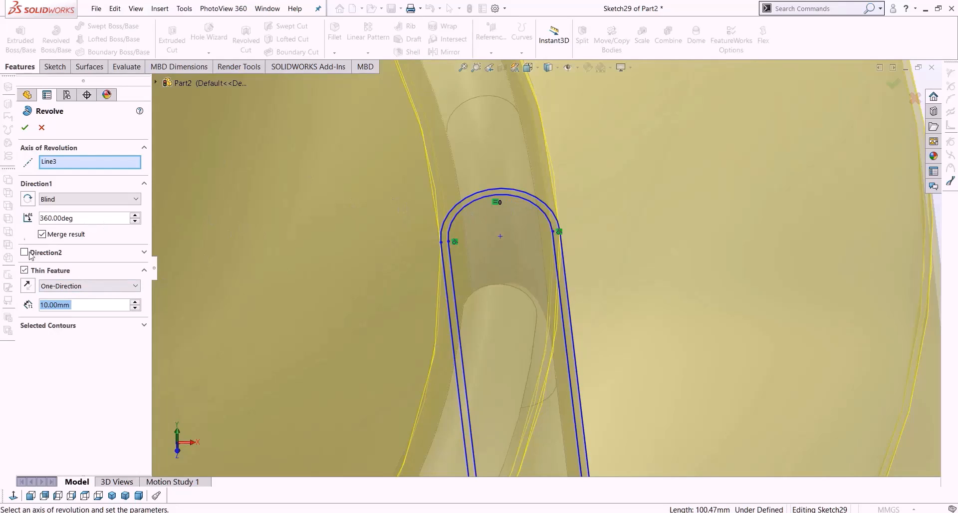
pyautogui.click(25, 271)
pyautogui.scroll(5, 529, 225)
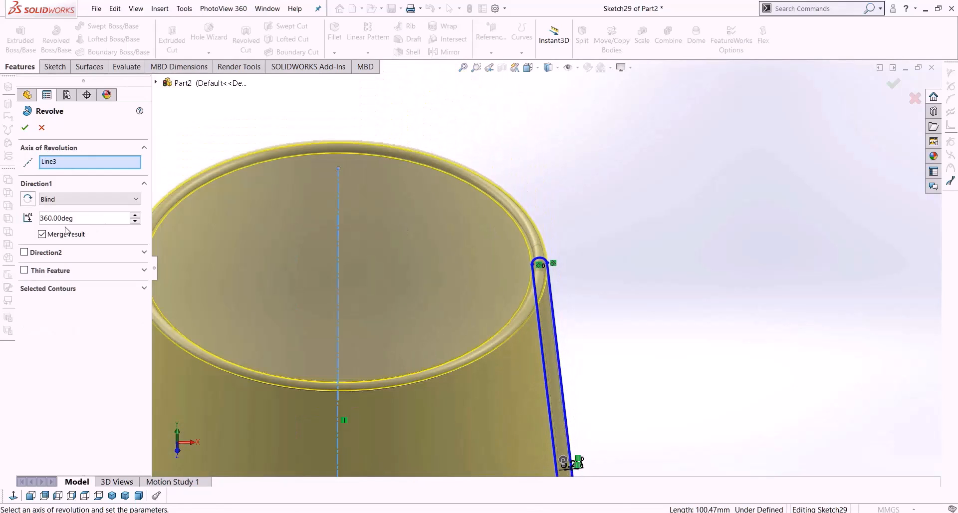
pyautogui.click(134, 222)
pyautogui.click(133, 222)
pyautogui.click(135, 216)
pyautogui.click(43, 235)
pyautogui.click(26, 129)
# Examine the revolved cover's open lower end and how the wire frame meets its wall.
pyautogui.scroll(6, 609, 312)
pyautogui.moveTo(586, 313); pyautogui.dragTo(610, 349, button='middle')
pyautogui.scroll(-10, 609, 349)
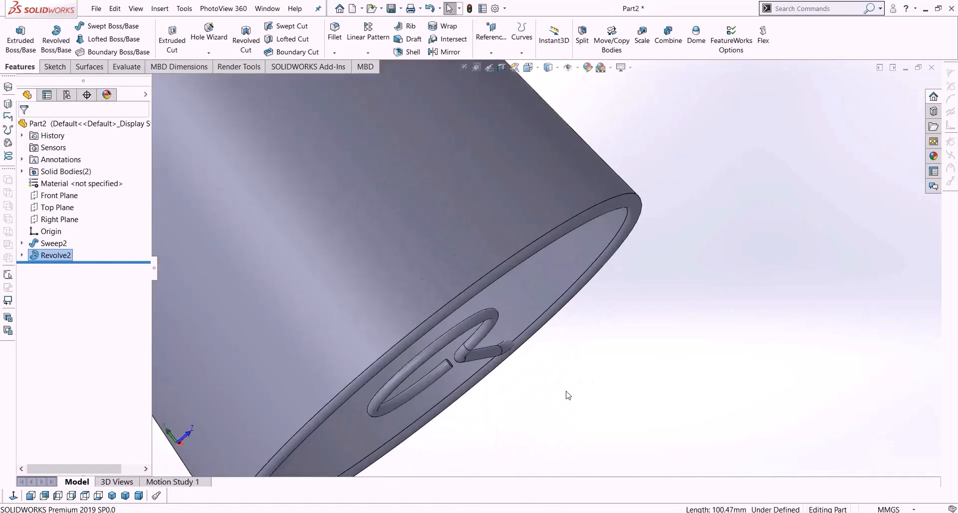
pyautogui.moveTo(480, 347); pyautogui.dragTo(499, 353, button='middle')
pyautogui.scroll(-8, 499, 327)
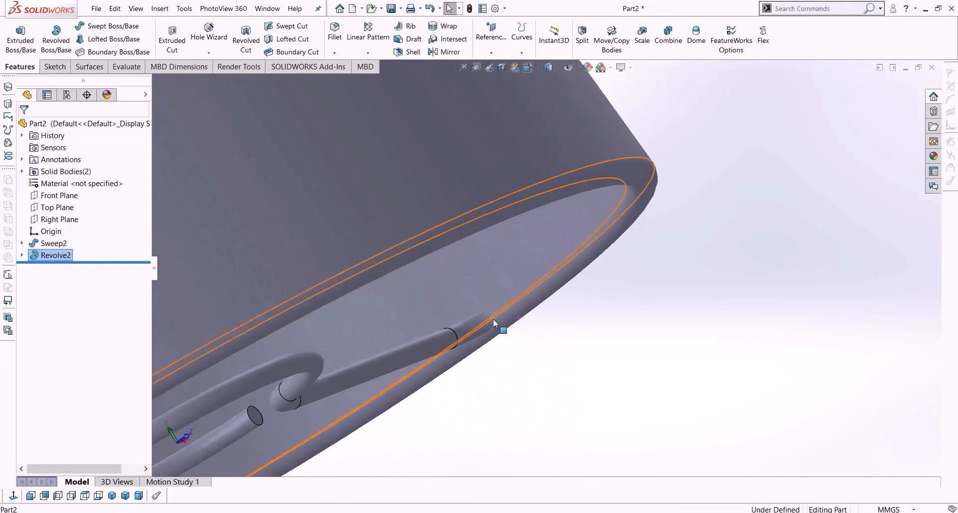
pyautogui.scroll(6, 529, 280)
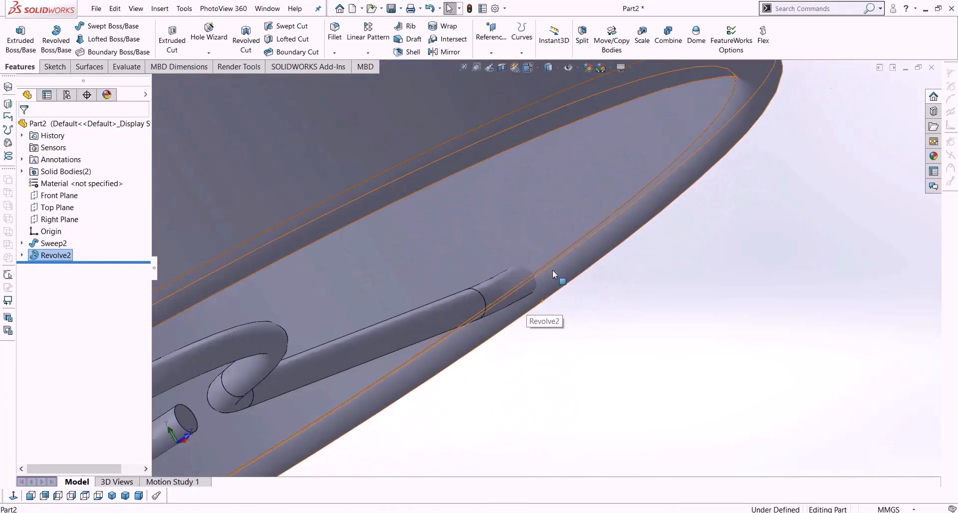
pyautogui.scroll(-6, 394, 329)
pyautogui.scroll(5, 463, 327)
pyautogui.moveTo(519, 298); pyautogui.dragTo(430, 165, button='middle')
pyautogui.scroll(2, 429, 199)
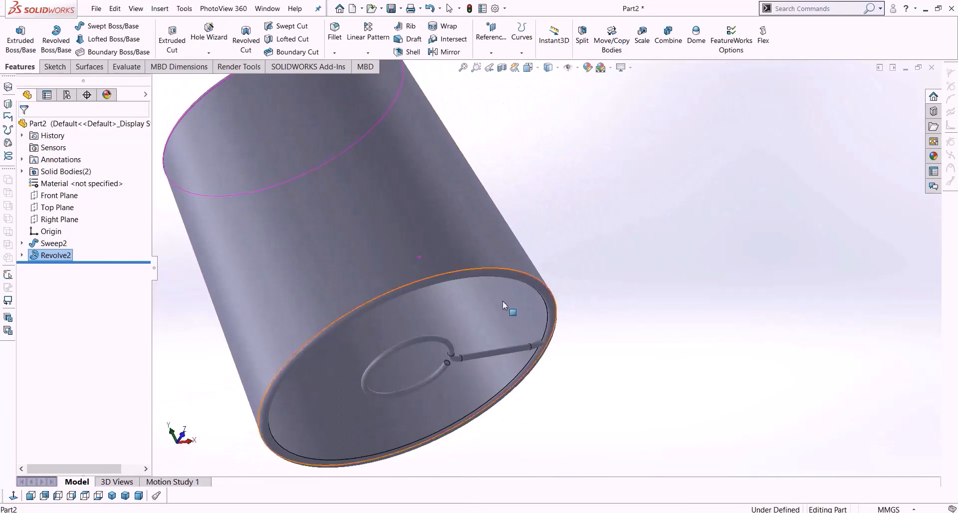
pyautogui.scroll(-3, 514, 325)
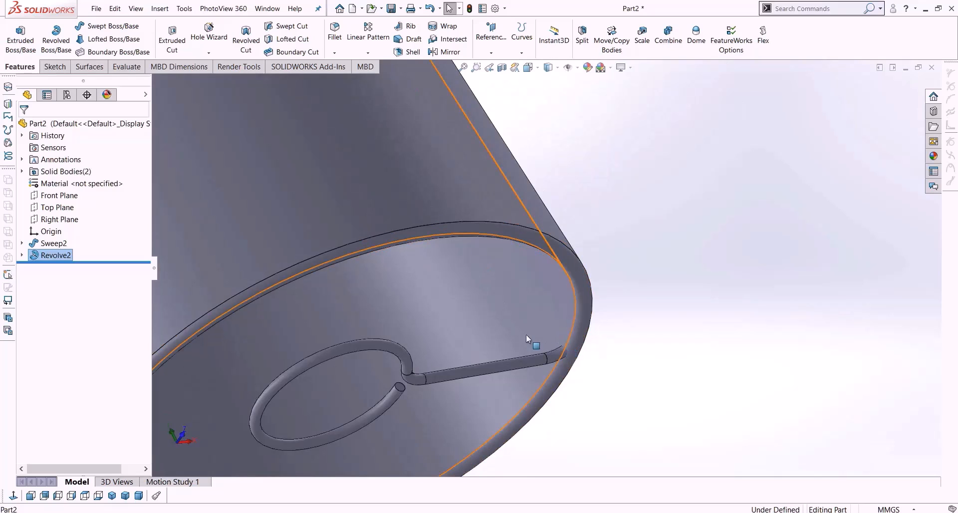
pyautogui.scroll(2, 526, 334)
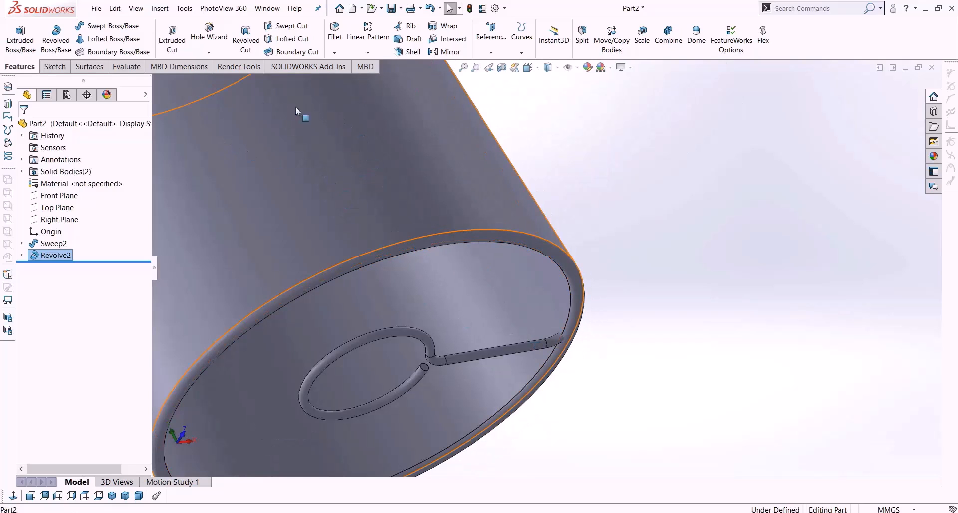
# Expand the solid bodies list and make the revolved cover body transparent.
pyautogui.click(21, 172)
pyautogui.scroll(6, 430, 232)
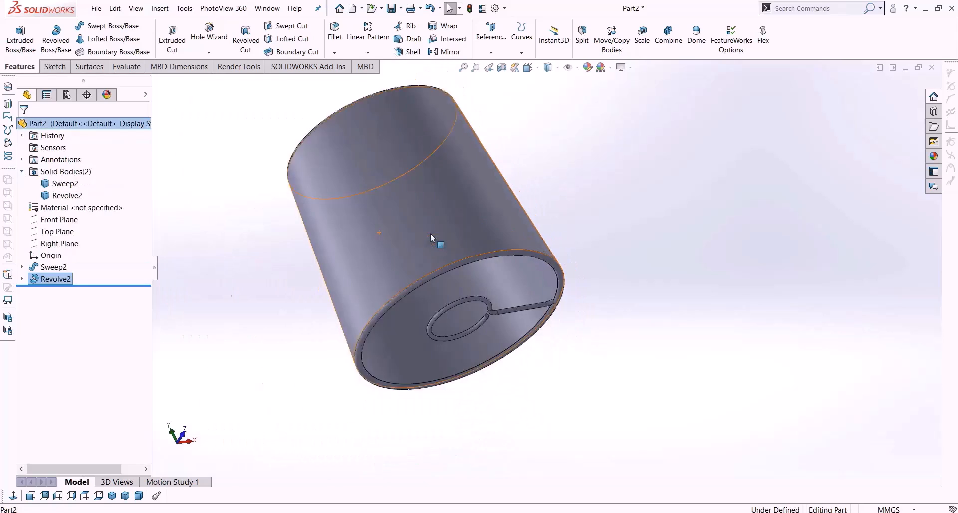
pyautogui.moveTo(667, 211); pyautogui.dragTo(639, 254, button='middle')
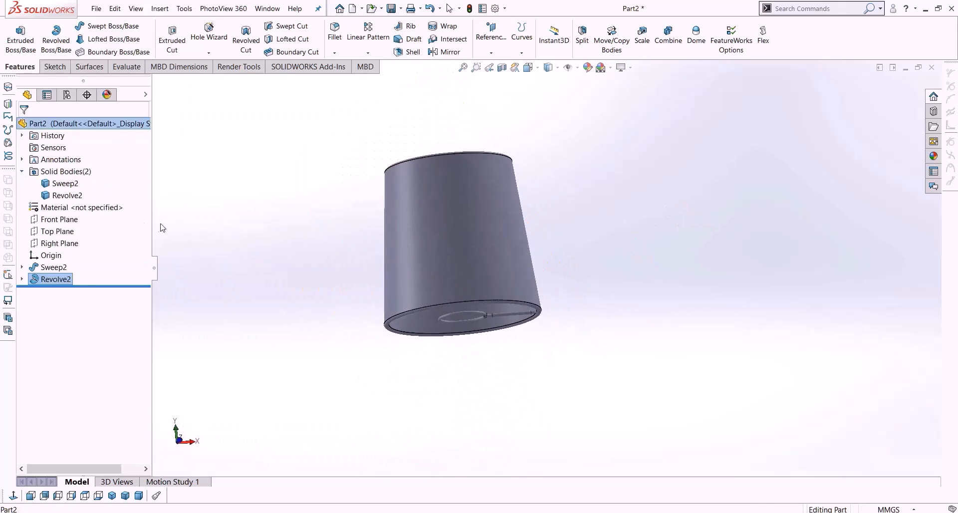
pyautogui.click(63, 185)
pyautogui.click(65, 196)
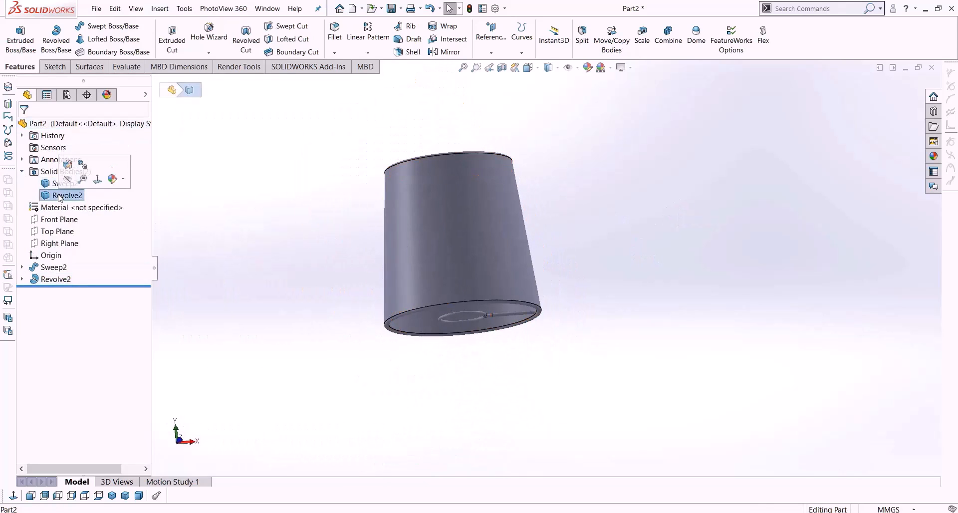
pyautogui.click(306, 255)
pyautogui.moveTo(306, 263); pyautogui.dragTo(298, 278, button='middle')
pyautogui.click(61, 195)
pyautogui.rightClick(61, 195)
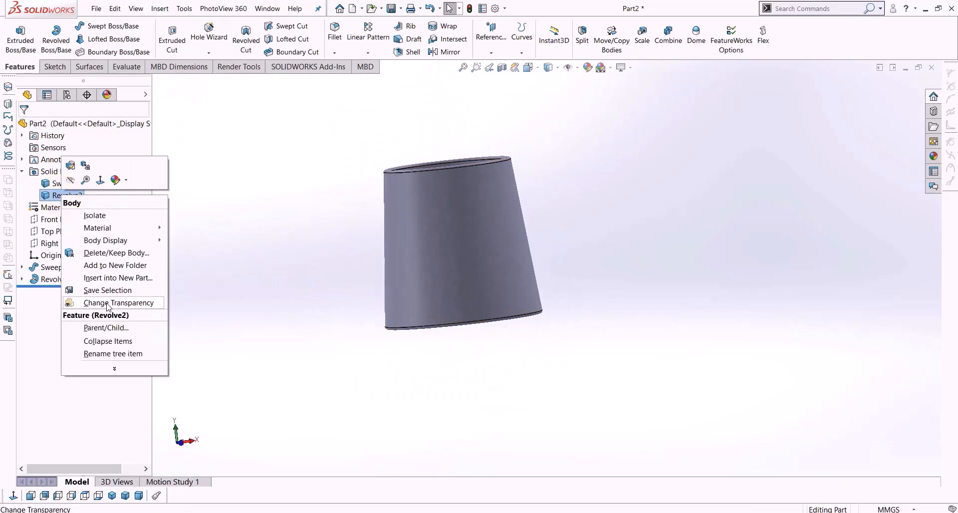
pyautogui.click(307, 308)
# Examine the wire frame through the transparent cover, checking the fit around the lower ring and the inner loop.
pyautogui.moveTo(308, 310); pyautogui.dragTo(396, 349, button='middle')
pyautogui.scroll(-6, 525, 319)
pyautogui.moveTo(526, 319); pyautogui.dragTo(520, 296, button='middle')
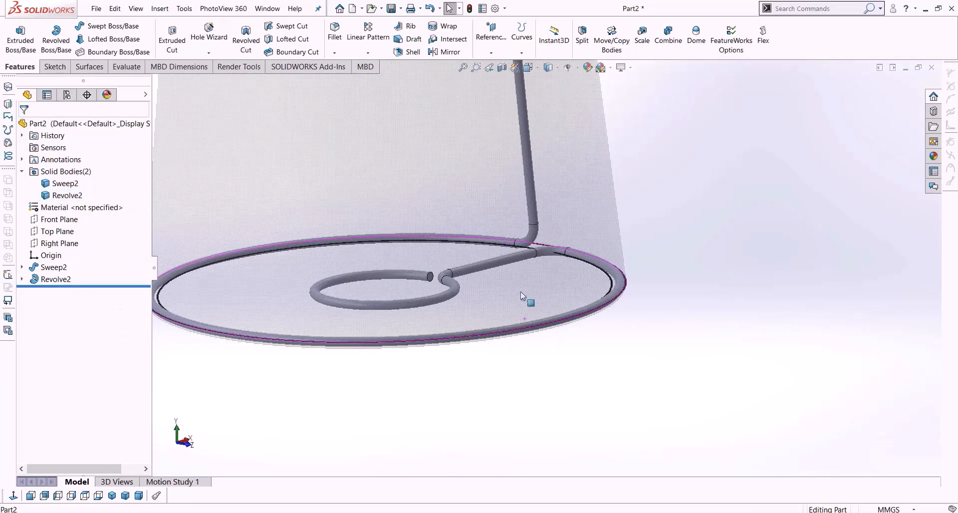
pyautogui.scroll(3, 682, 201)
pyautogui.moveTo(594, 212)
pyautogui.mouseDown(button='middle')
pyautogui.moveTo(615, 306)
pyautogui.moveTo(615, 269)
pyautogui.mouseUp(button='middle')
pyautogui.scroll(5, 616, 269)
pyautogui.moveTo(582, 341)
pyautogui.mouseDown(button='middle')
pyautogui.moveTo(568, 265)
pyautogui.moveTo(606, 278)
pyautogui.moveTo(580, 298)
pyautogui.mouseUp(button='middle')
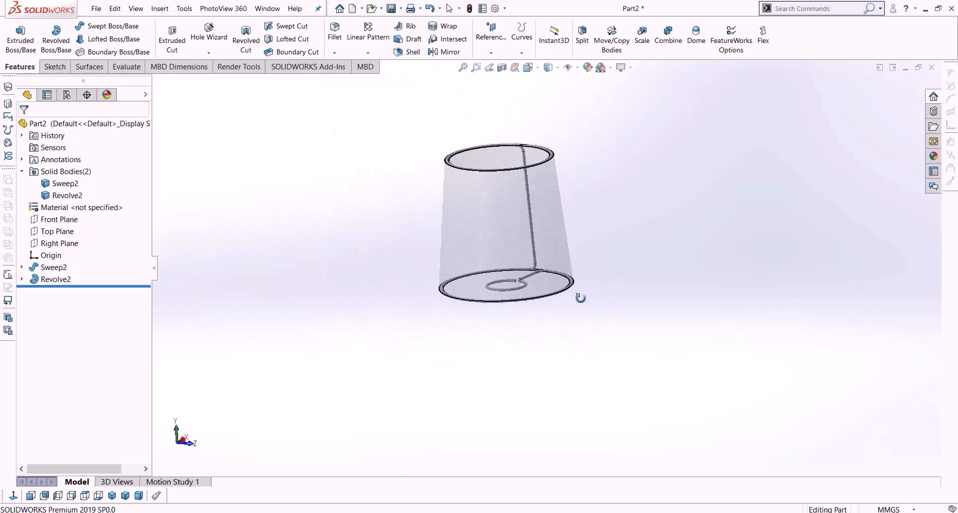
pyautogui.scroll(-8, 534, 287)
pyautogui.scroll(-3, 551, 274)
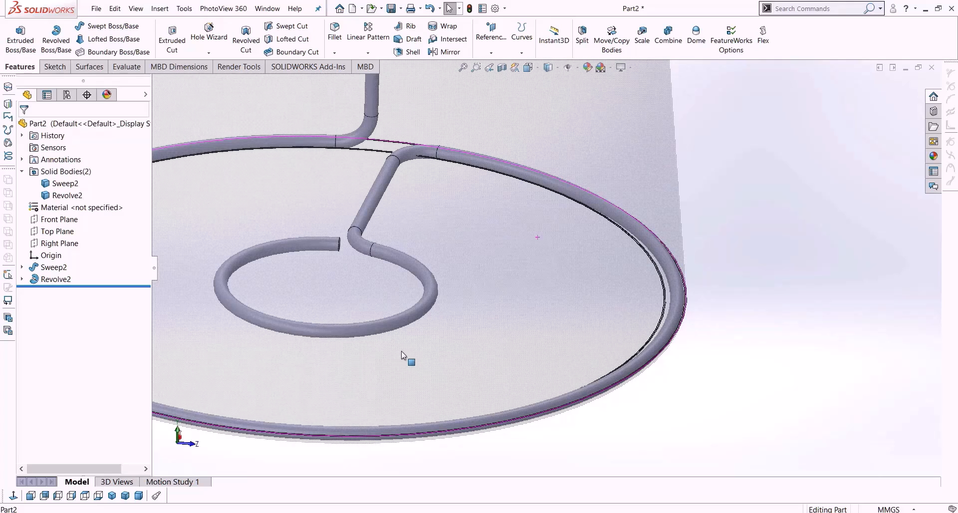
pyautogui.scroll(8, 403, 354)
pyautogui.moveTo(403, 354); pyautogui.dragTo(465, 282, button='middle')
pyautogui.scroll(6, 467, 297)
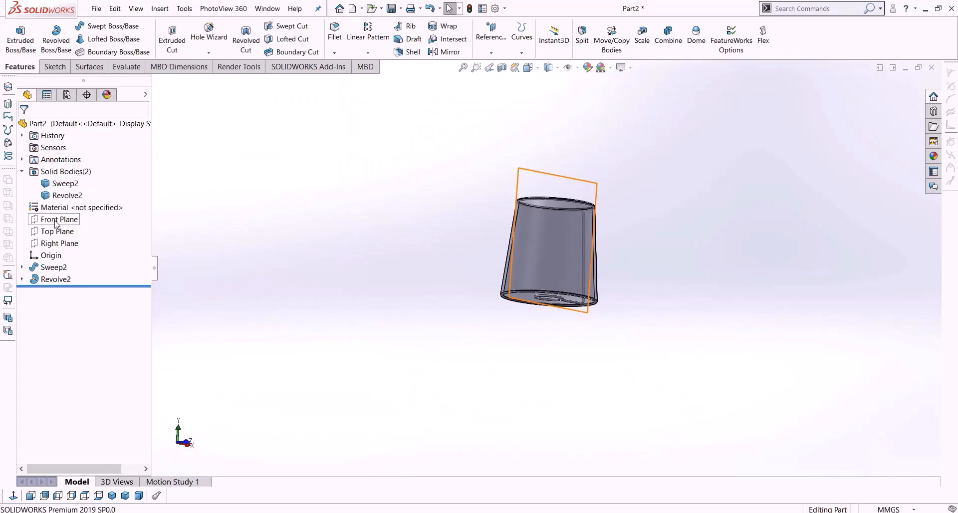
# Start a new sketch on the Front Plane and orient the view normal to it.
pyautogui.click(56, 224)
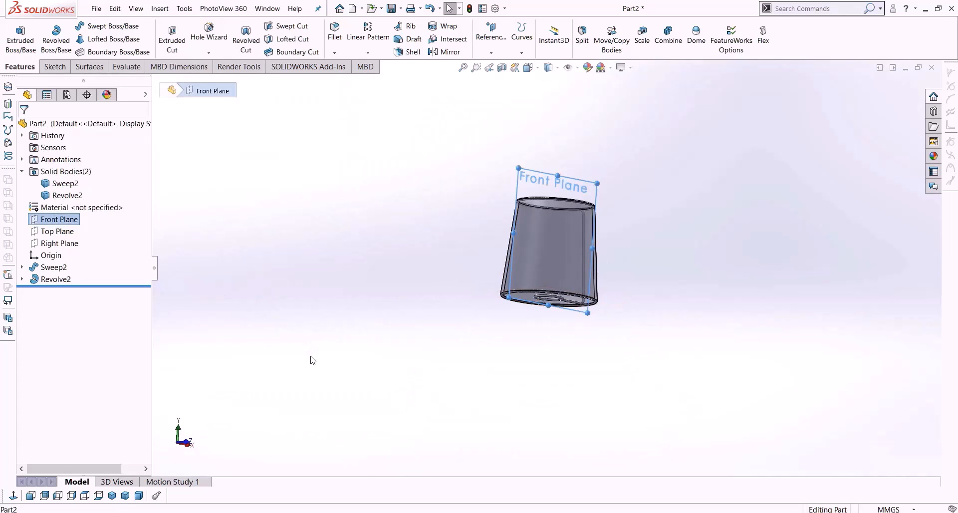
pyautogui.click(11, 496)
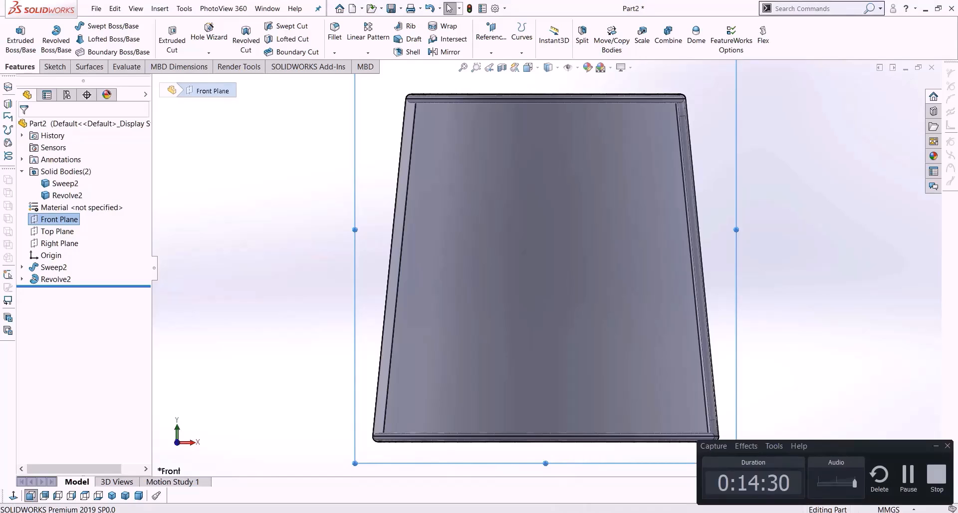
pyautogui.scroll(4, 582, 337)
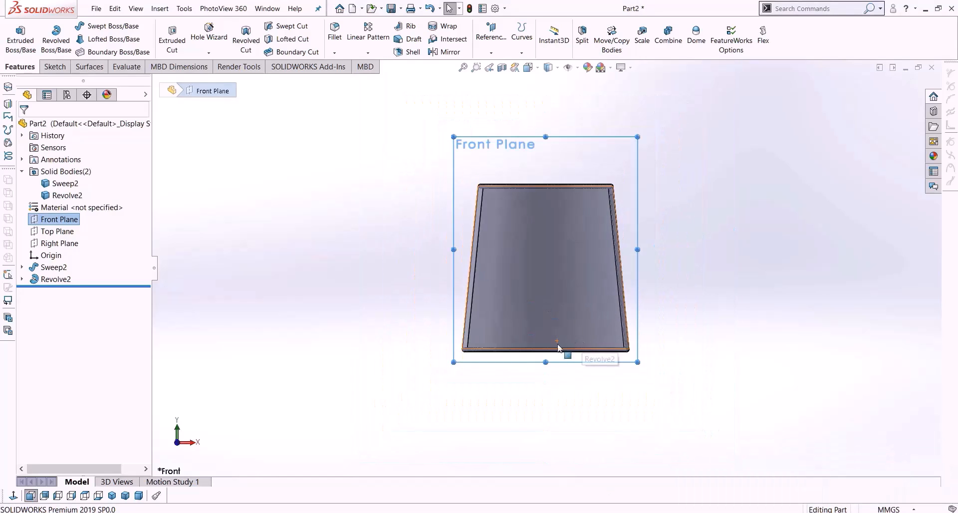
pyautogui.click(55, 69)
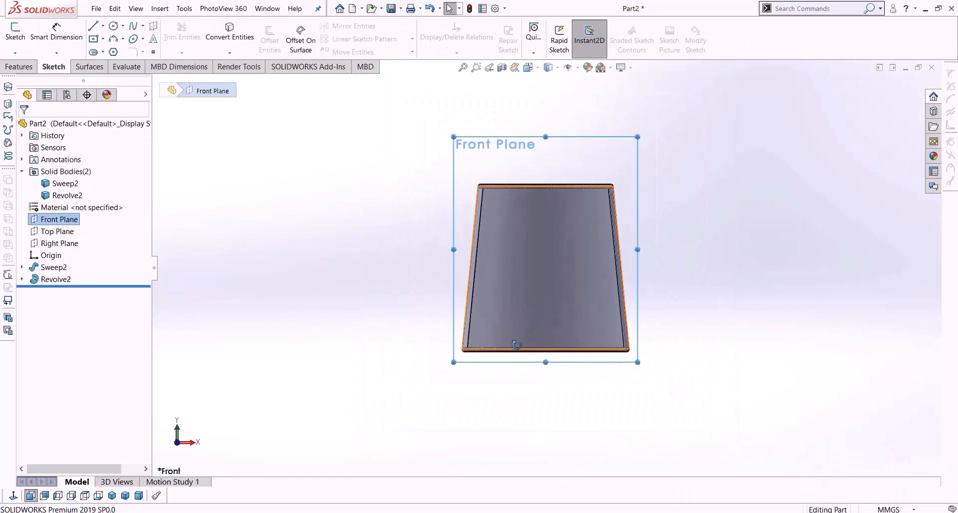
pyautogui.moveTo(519, 316); pyautogui.dragTo(520, 421, button='middle')
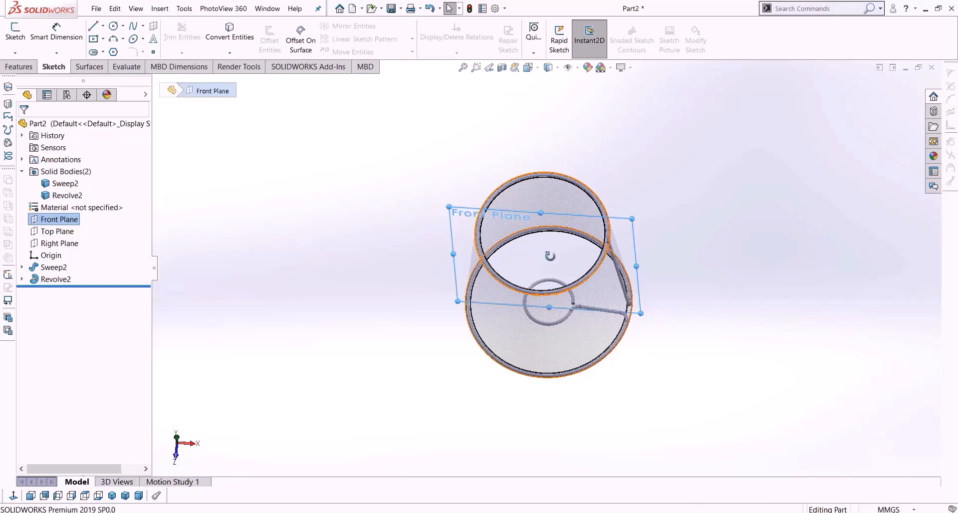
pyautogui.moveTo(550, 306); pyautogui.dragTo(553, 195, button='middle')
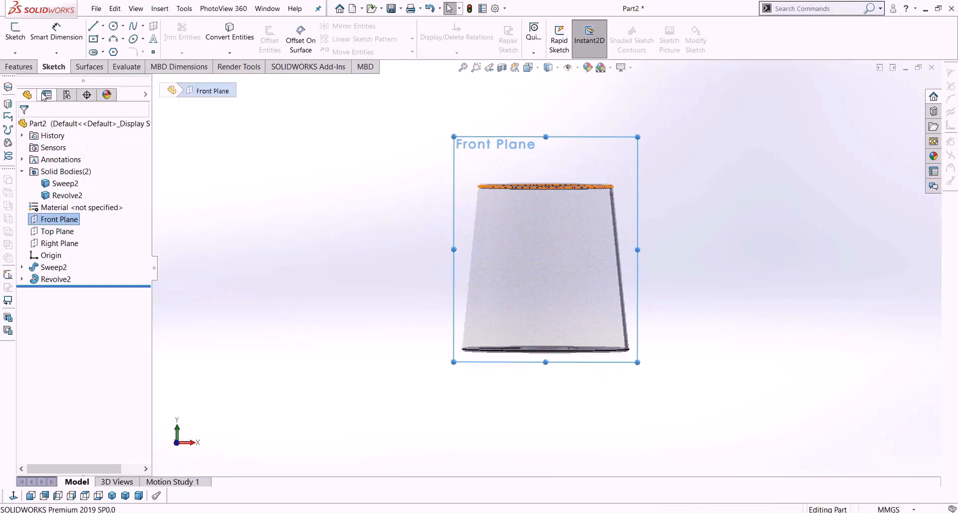
pyautogui.click(15, 30)
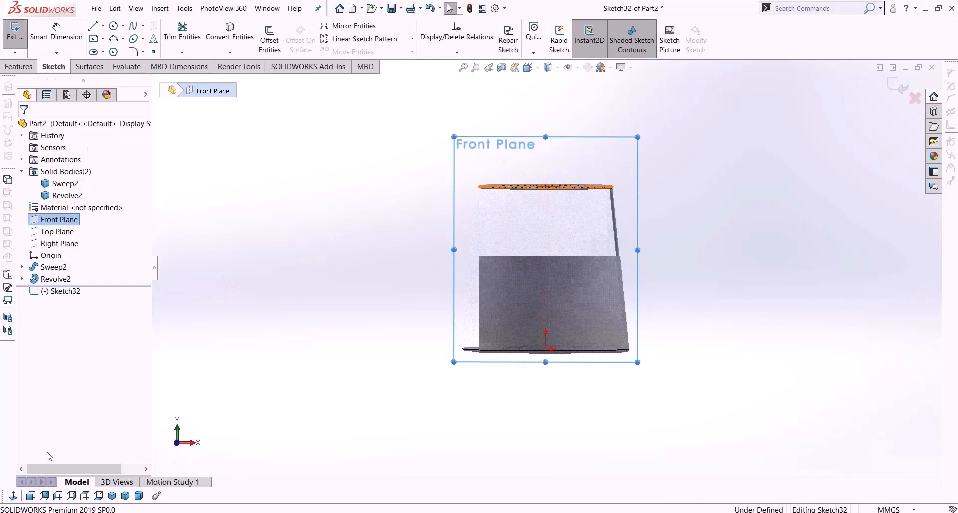
pyautogui.click(13, 495)
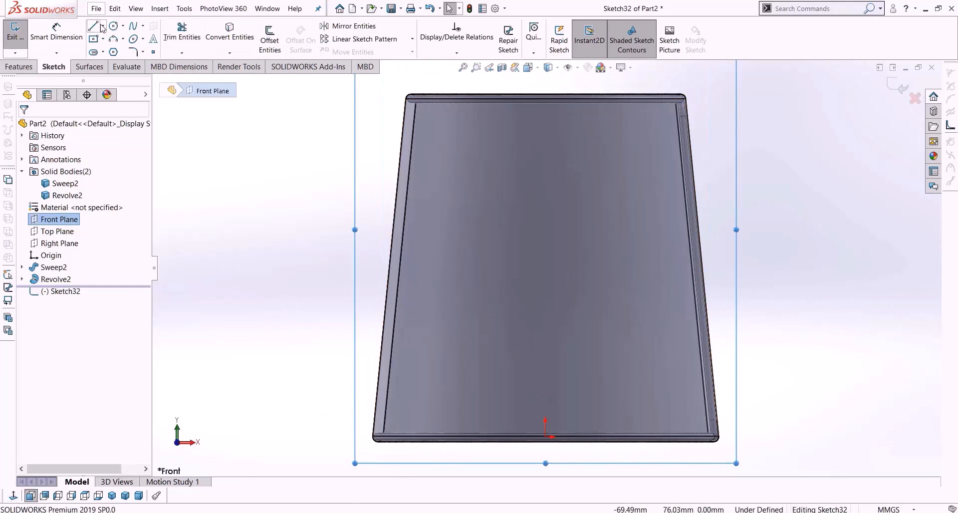
# Sketch a short horizontal line outward from just below the origin, along the shade's lower rim.
pyautogui.click(93, 28)
pyautogui.scroll(3, 552, 381)
pyautogui.scroll(-4, 539, 325)
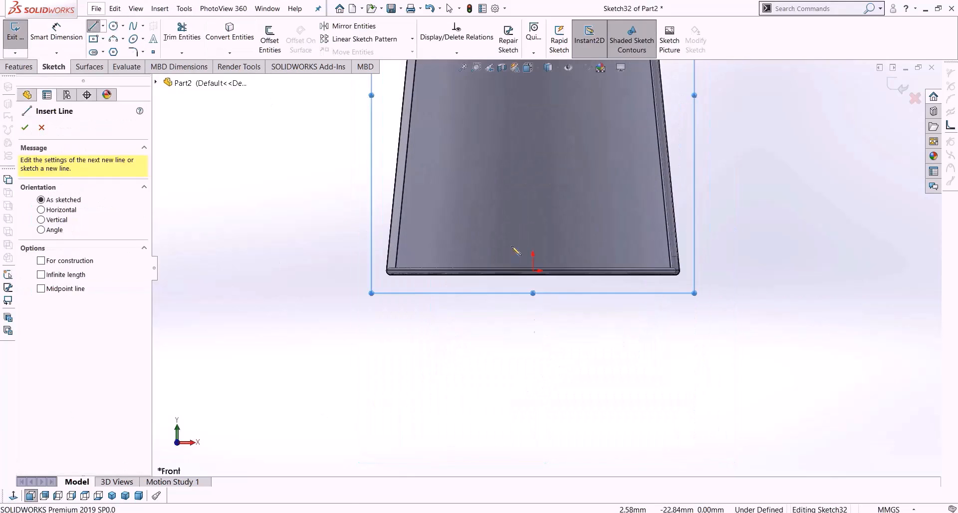
pyautogui.scroll(-6, 541, 320)
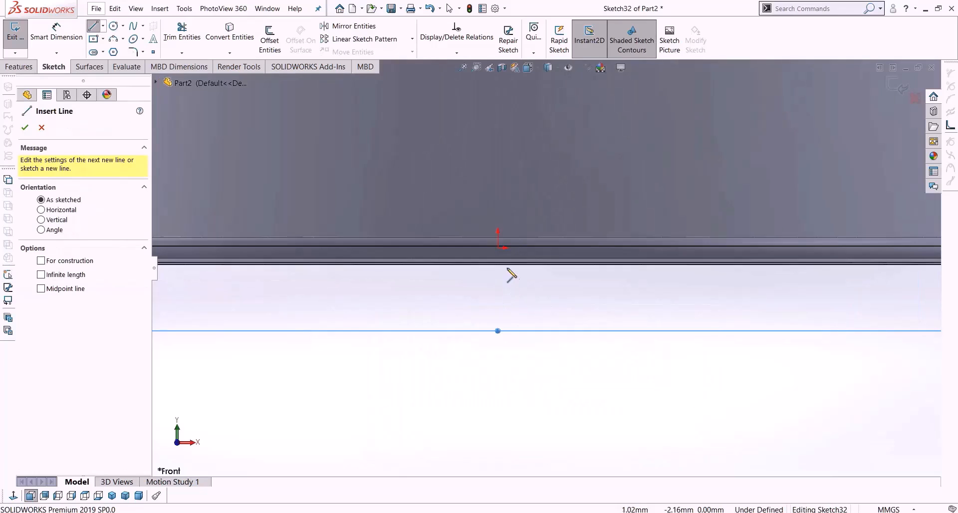
pyautogui.scroll(-4, 509, 277)
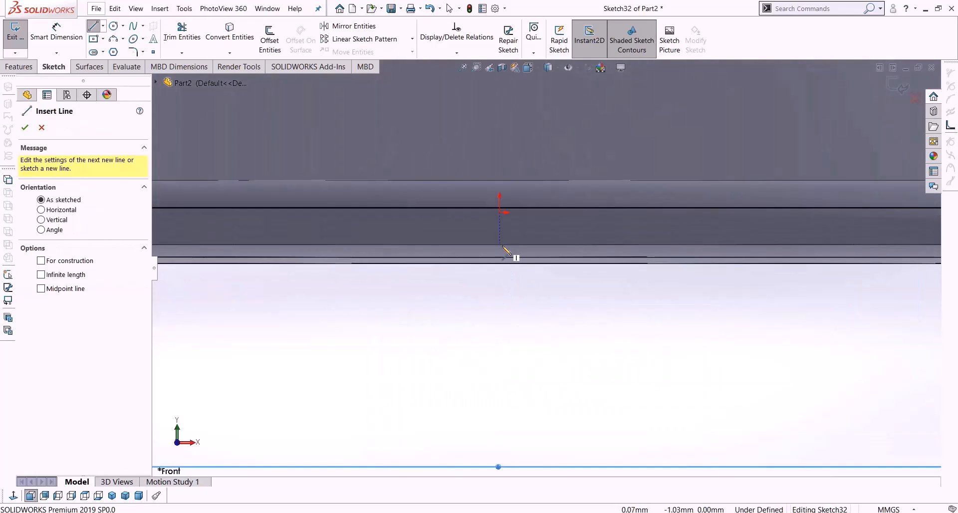
pyautogui.click(500, 245)
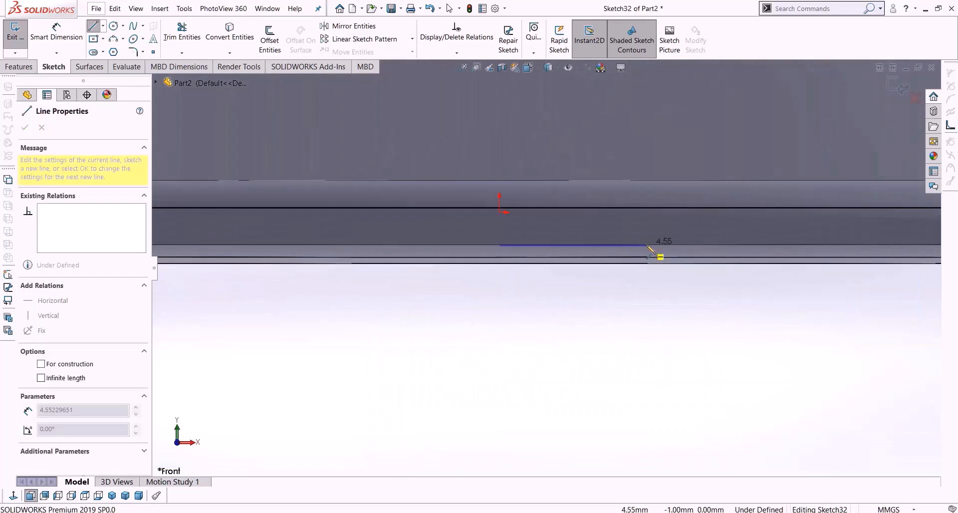
pyautogui.scroll(1, 502, 247)
pyautogui.click(669, 255)
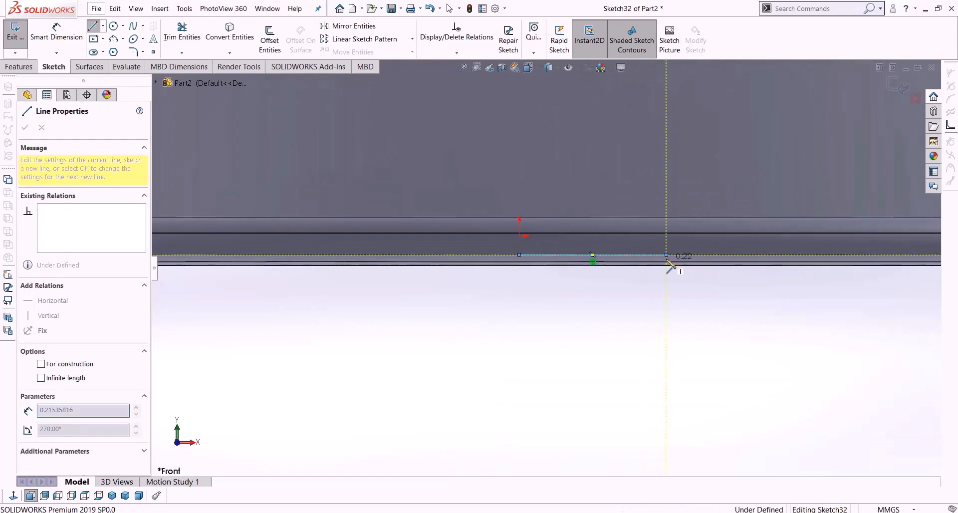
# Add a line down from the horizontal line's outer end and move its free end to about X 14.66, Y -10.85 mm.
pyautogui.scroll(2, 672, 261)
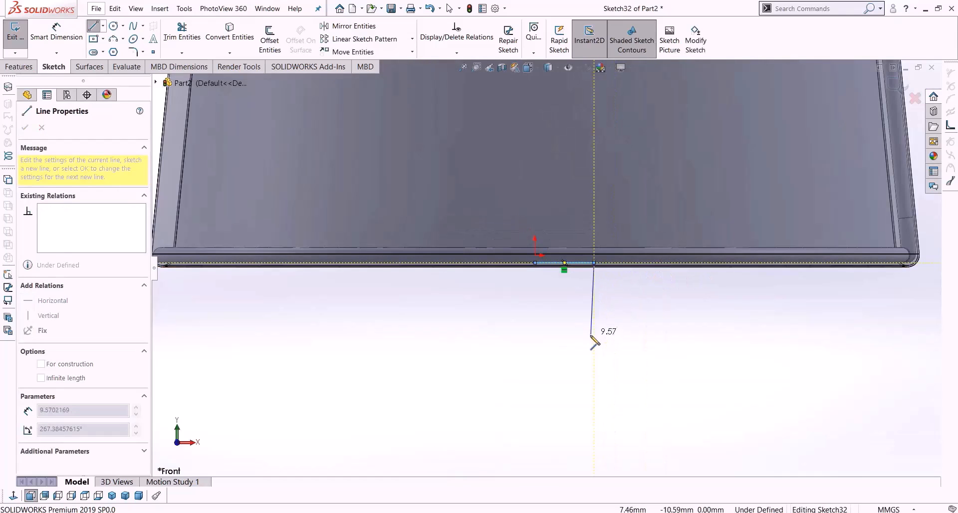
pyautogui.click(598, 325)
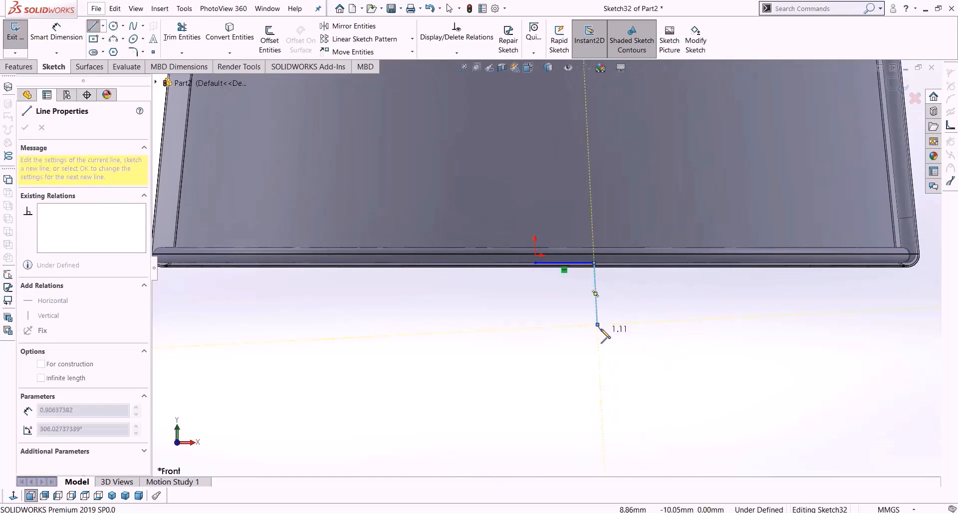
pyautogui.press('Escape')
pyautogui.moveTo(598, 325); pyautogui.dragTo(645, 337)
# Draw a vertical centerline about 175 mm long through the origin, from inside the shade to well below it.
pyautogui.scroll(5, 584, 335)
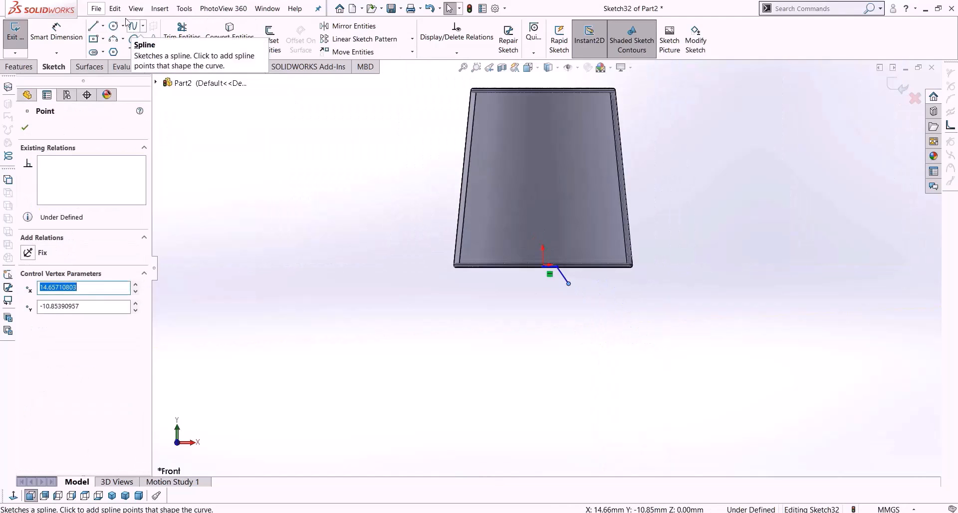
pyautogui.click(103, 25)
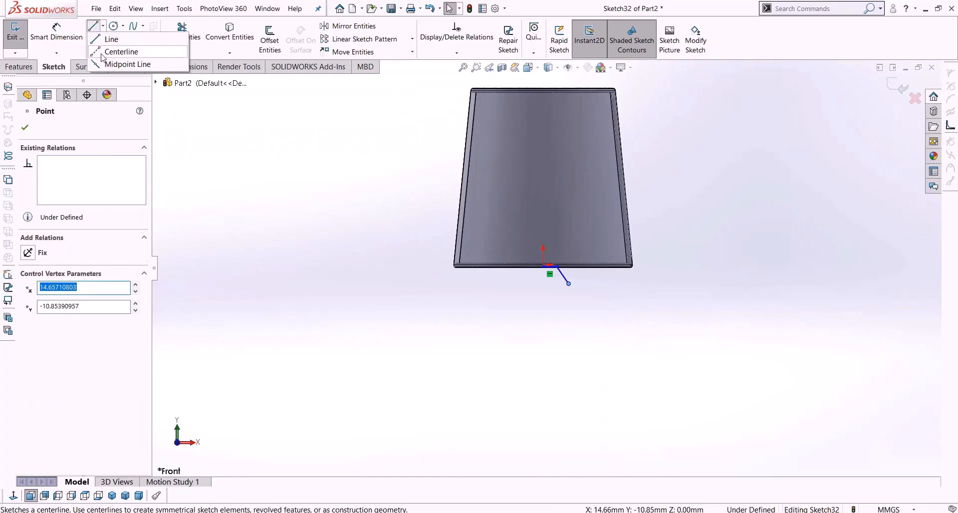
pyautogui.click(543, 138)
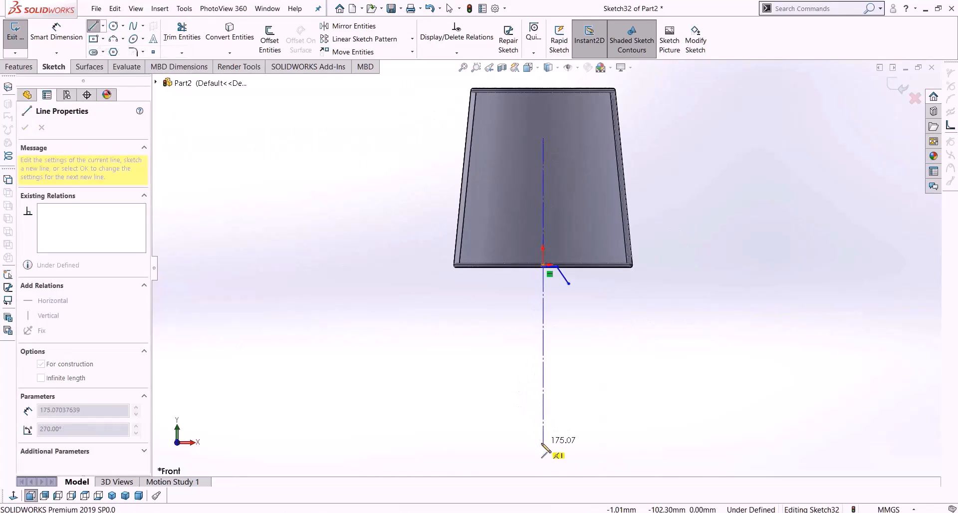
pyautogui.press('Escape')
# Sketch a three-point spline from the slanted line's lower end, bulging outward and ending about 45.7 mm from the centerline.
pyautogui.click(134, 27)
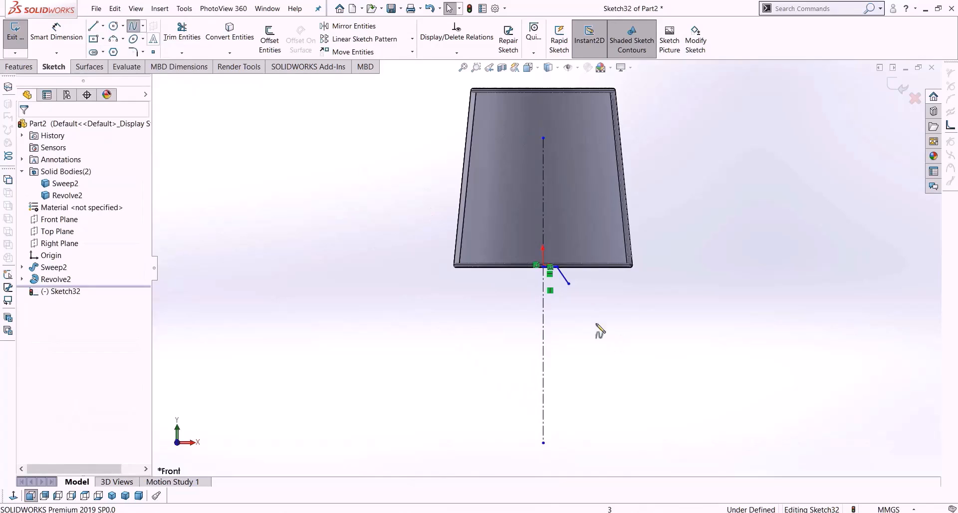
pyautogui.click(569, 284)
pyautogui.click(626, 356)
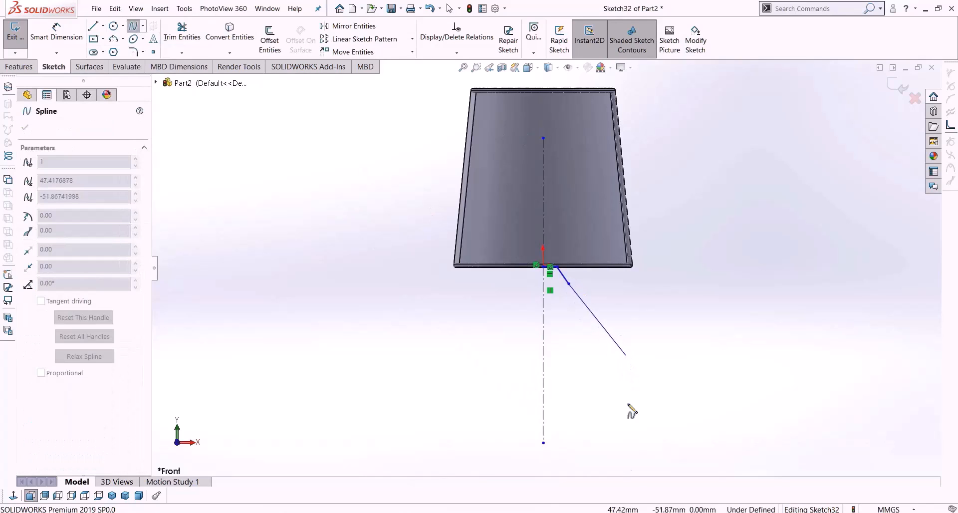
pyautogui.scroll(3, 636, 443)
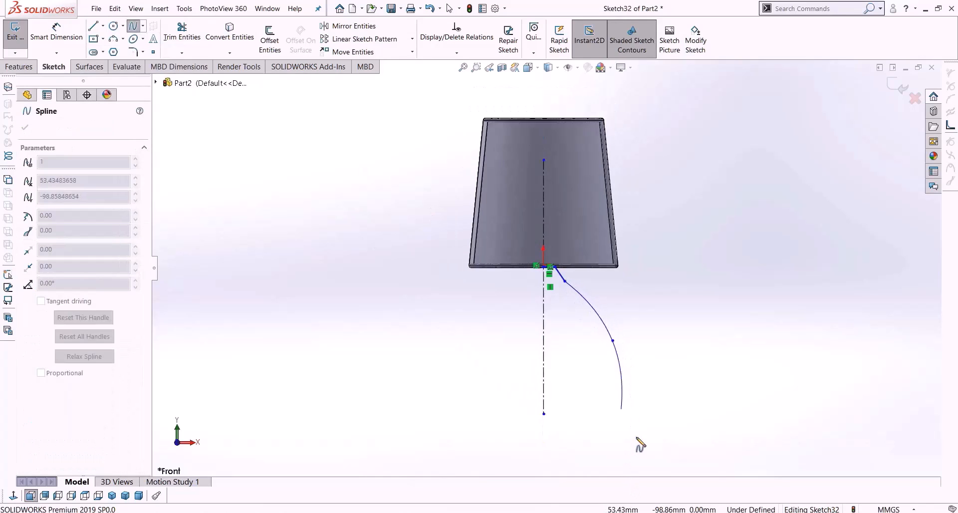
pyautogui.click(591, 410)
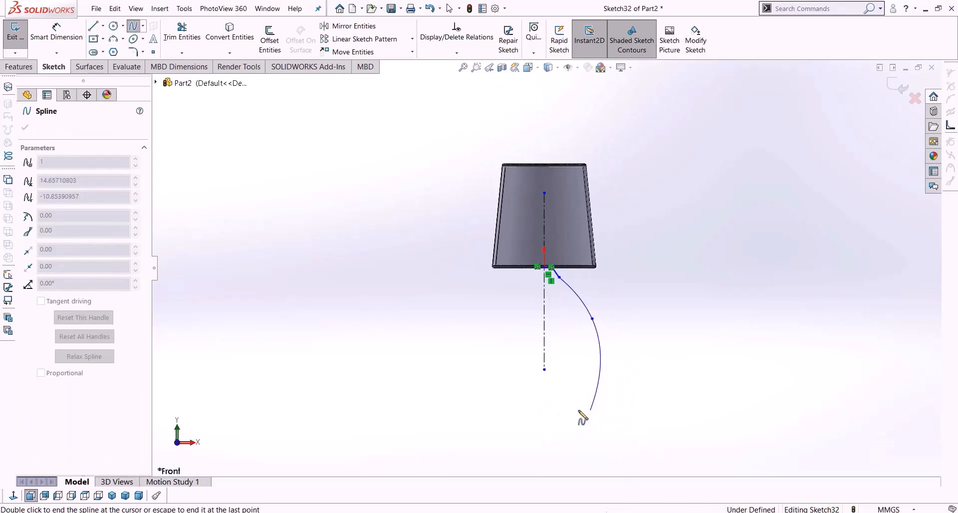
pyautogui.press('Escape')
# Extend the centerline's lower end and make it horizontal with the spline's lower end.
pyautogui.moveTo(545, 370); pyautogui.dragTo(548, 416)
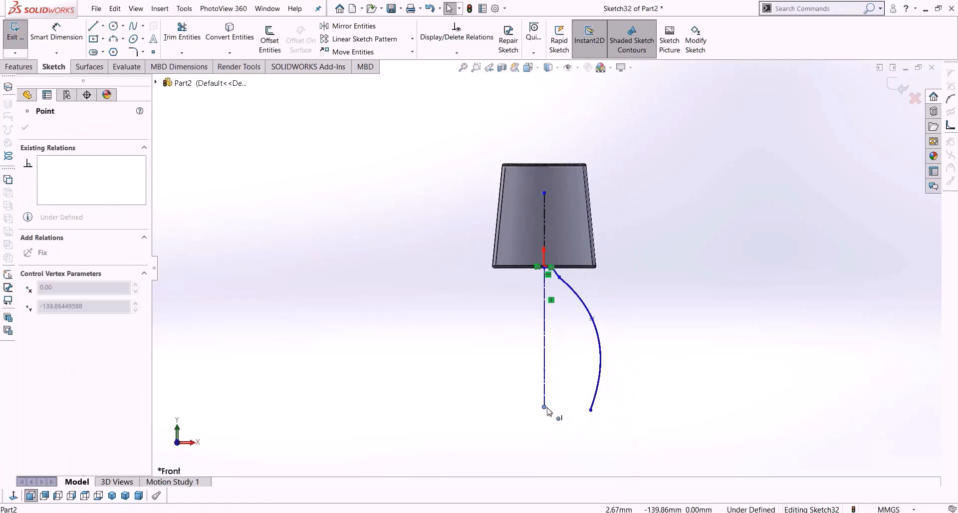
pyautogui.click(547, 409)
pyautogui.click(591, 410)
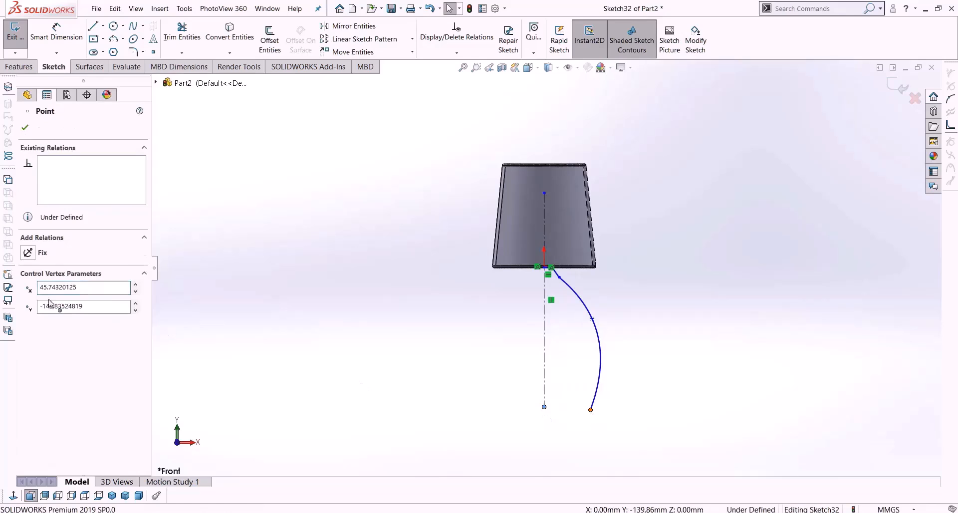
pyautogui.click(29, 305)
pyautogui.click(394, 357)
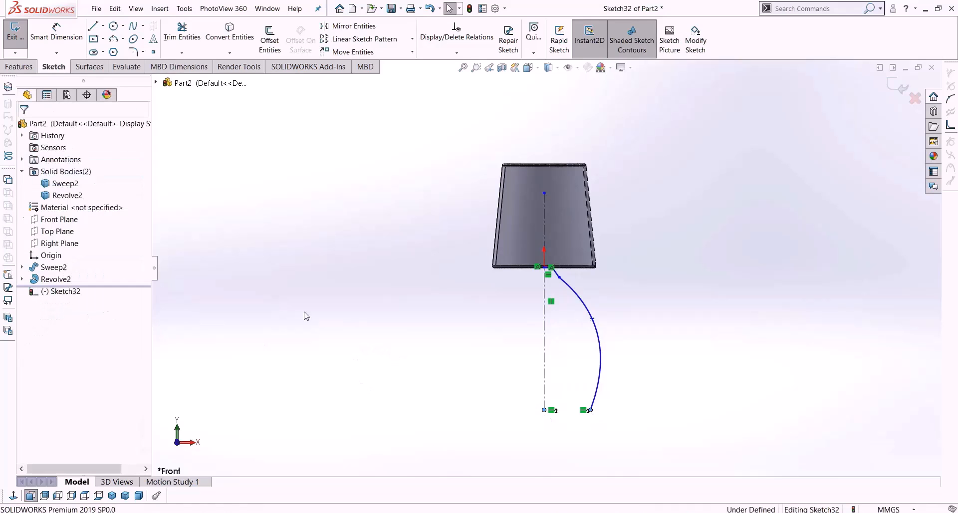
# Draw the base line from the spline's lower end to the centerline's lower end.
pyautogui.press('l')
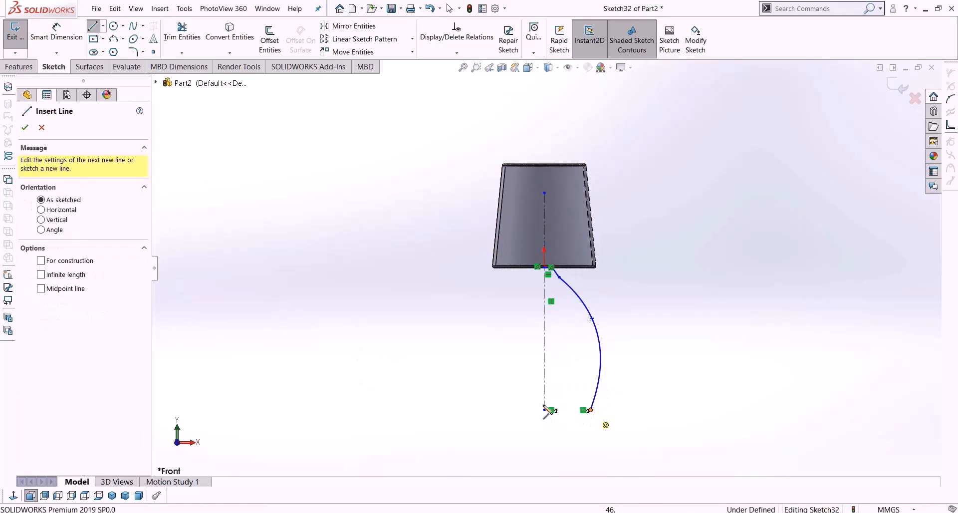
pyautogui.click(589, 410)
pyautogui.click(544, 411)
pyautogui.press('Escape')
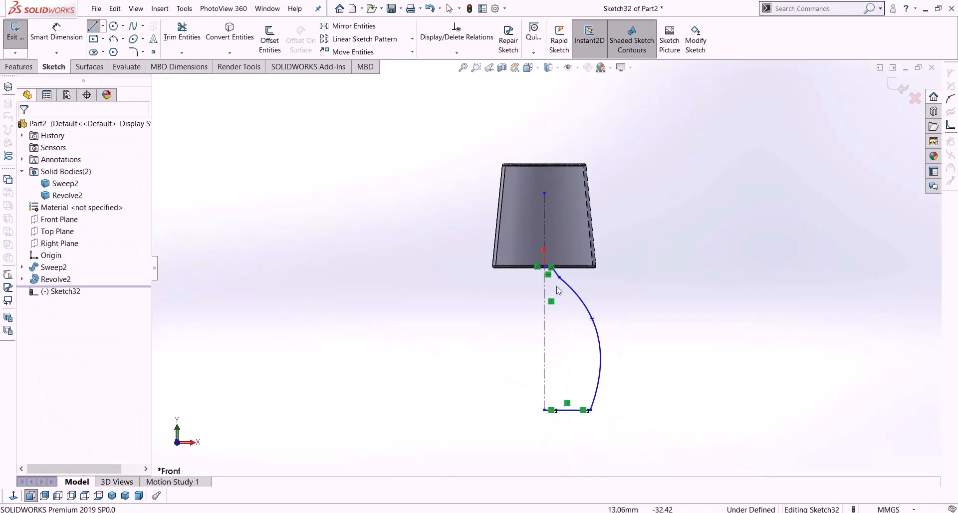
# Move the upper horizontal line's outer end to about X 19.10, Y -4.31 mm.
pyautogui.scroll(-5, 559, 279)
pyautogui.scroll(-2, 558, 271)
pyautogui.moveTo(528, 229)
pyautogui.mouseDown()
pyautogui.moveTo(580, 239)
pyautogui.moveTo(577, 247)
pyautogui.mouseUp()
pyautogui.scroll(-6, 564, 239)
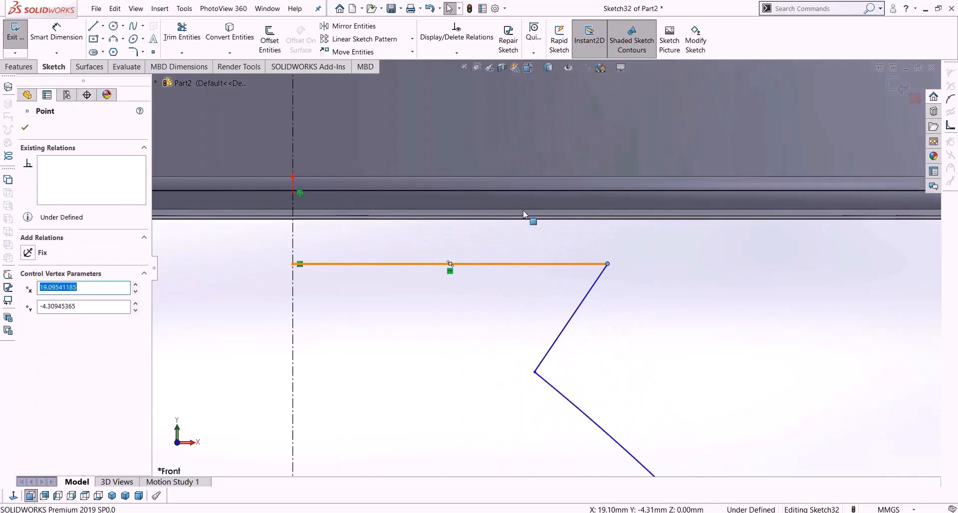
# Change the display style to Hidden Lines Visible.
pyautogui.click(549, 68)
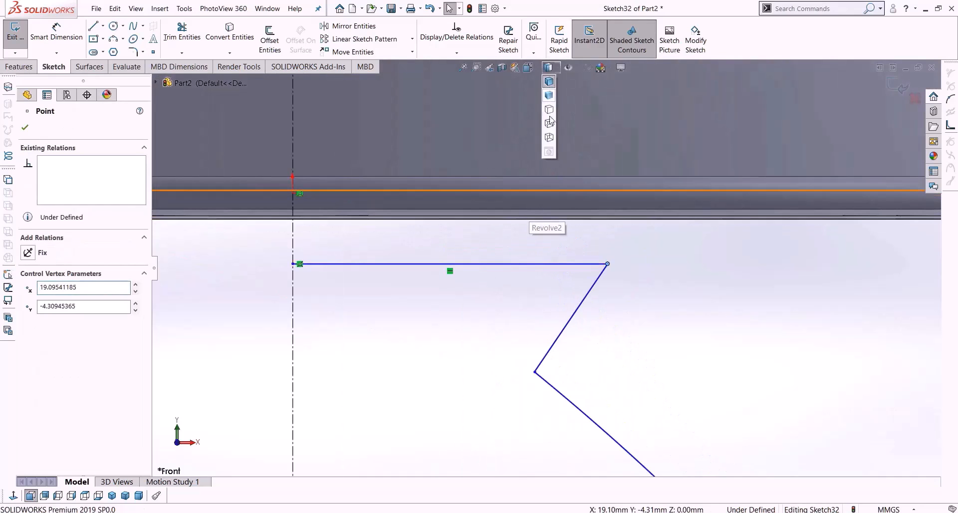
pyautogui.click(549, 110)
pyautogui.press('Escape')
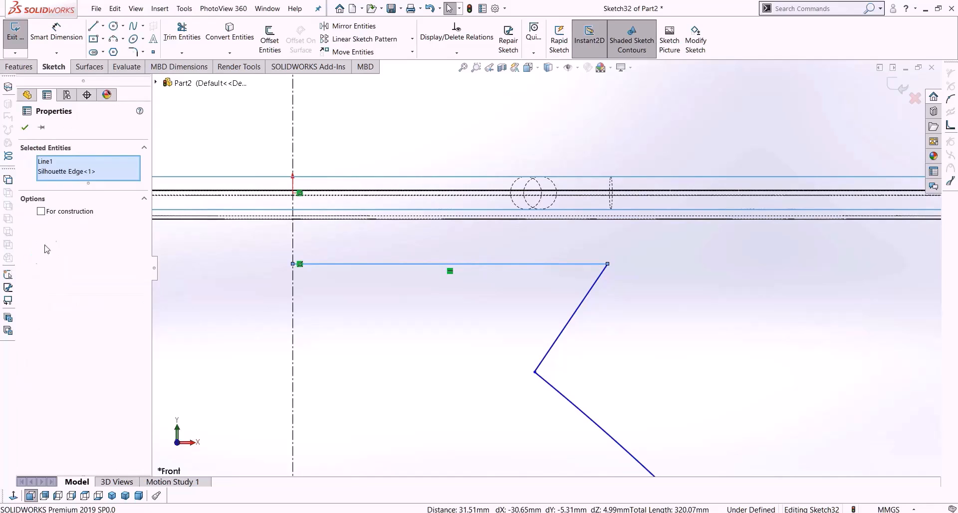
# Try to select the upper line's outer end together with the wire ring's lower silhouette edge for a relation.
pyautogui.click(508, 326)
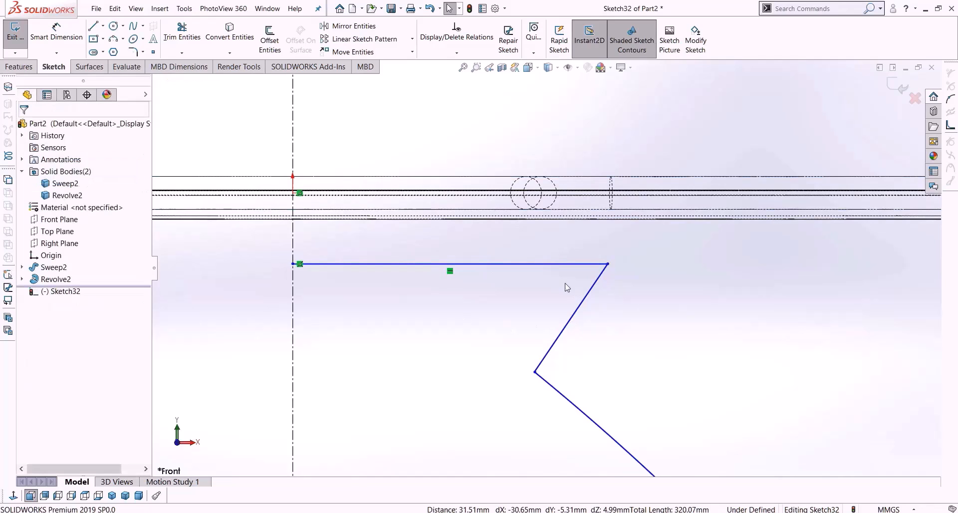
pyautogui.click(607, 264)
pyautogui.keyDown('ctrl'); pyautogui.click(595, 212); pyautogui.keyUp('ctrl')
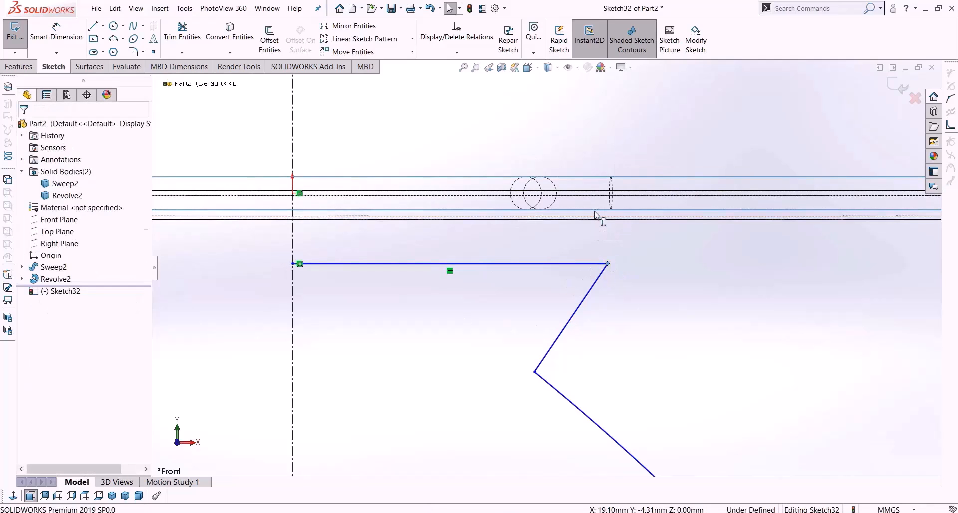
pyautogui.click(648, 281)
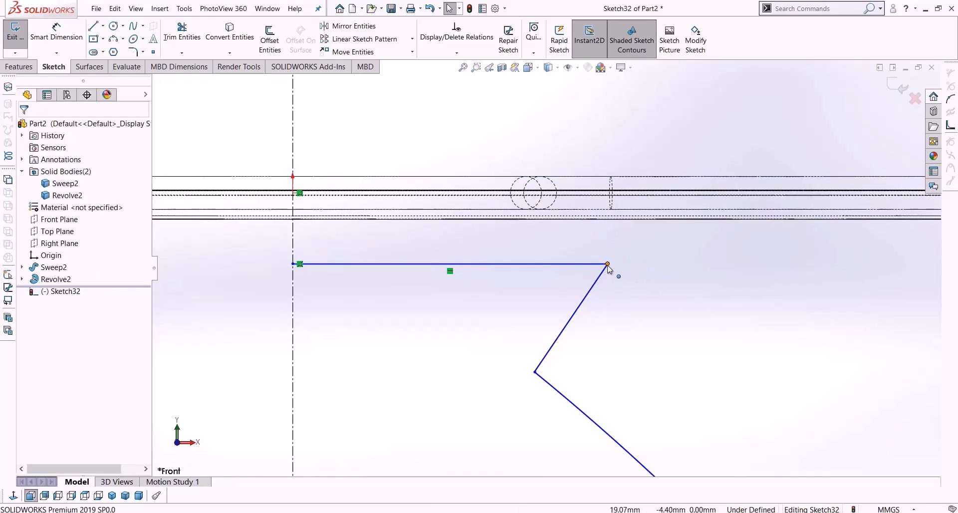
# Move the upper line's outer end to about X 27.14, Y -1.00 mm and the neck corner to about X 20.31, Y -15.02 mm.
pyautogui.moveTo(608, 264); pyautogui.dragTo(605, 210)
pyautogui.scroll(3, 661, 269)
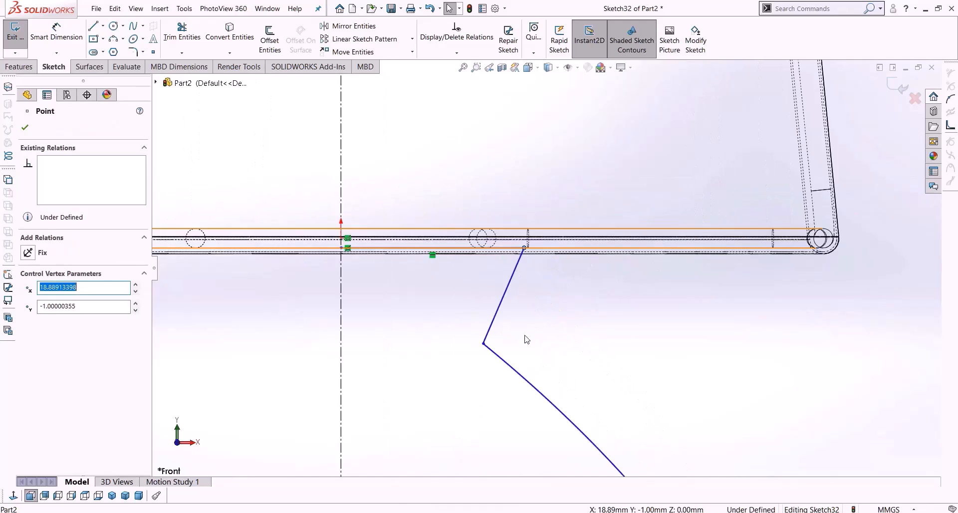
pyautogui.scroll(2, 536, 342)
pyautogui.moveTo(537, 260); pyautogui.dragTo(575, 261)
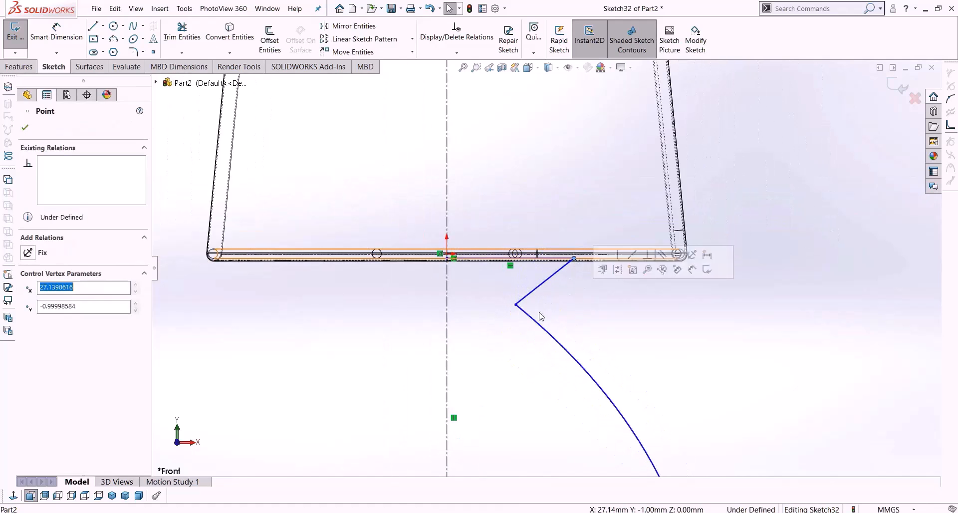
pyautogui.moveTo(517, 305); pyautogui.dragTo(544, 327)
pyautogui.scroll(5, 534, 349)
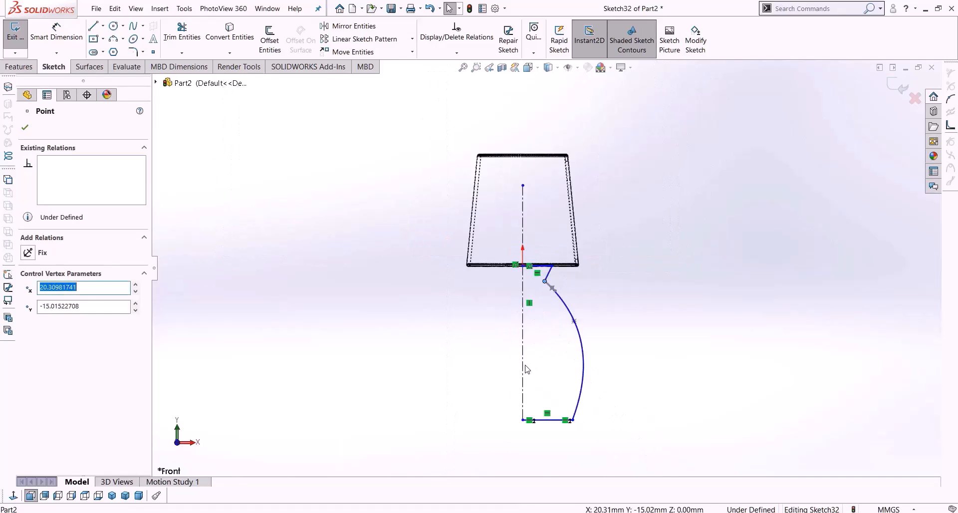
# Close the profile with a vertical line about 141.84 mm long along the centerline, from the upper line to the base line.
pyautogui.scroll(-2, 524, 374)
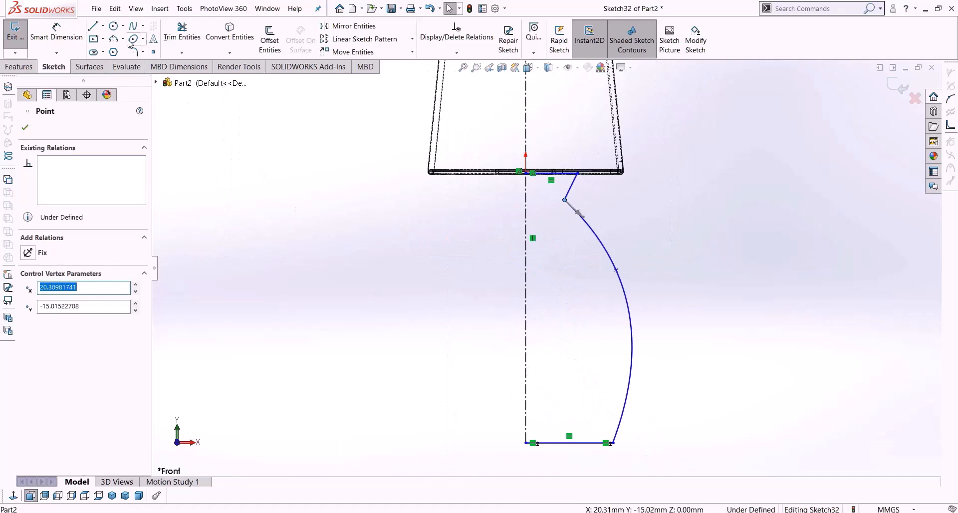
pyautogui.click(94, 27)
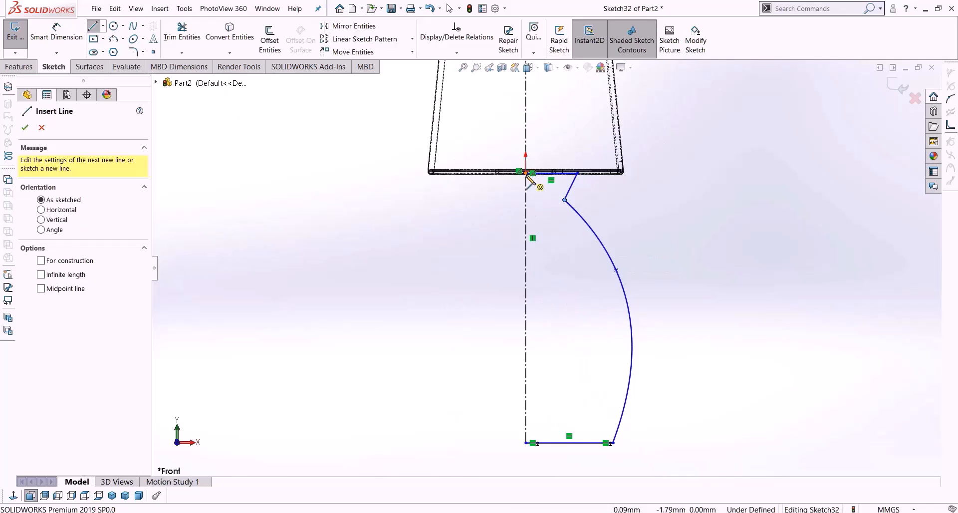
pyautogui.click(527, 442)
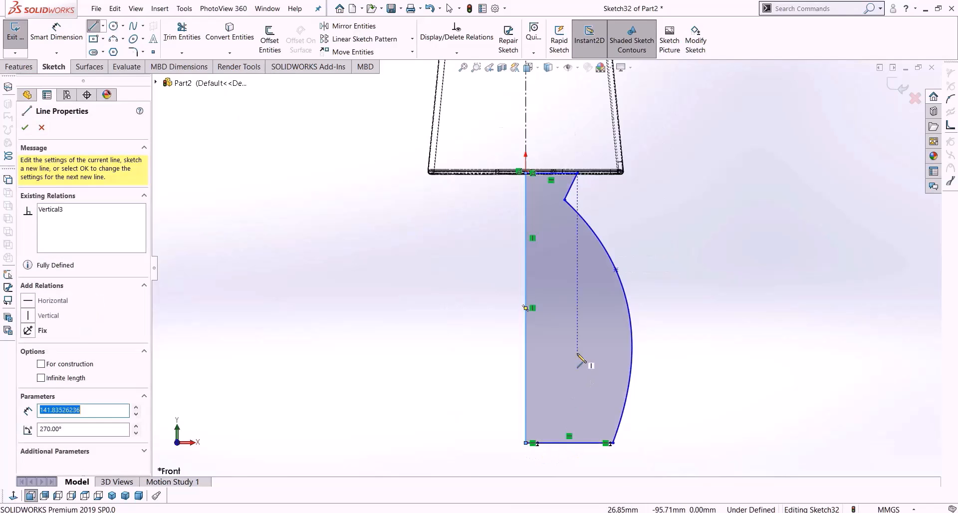
# Fit the whole lamp in view and restore the Shaded With Edges display style.
pyautogui.press('f')
pyautogui.click(549, 68)
pyautogui.click(549, 80)
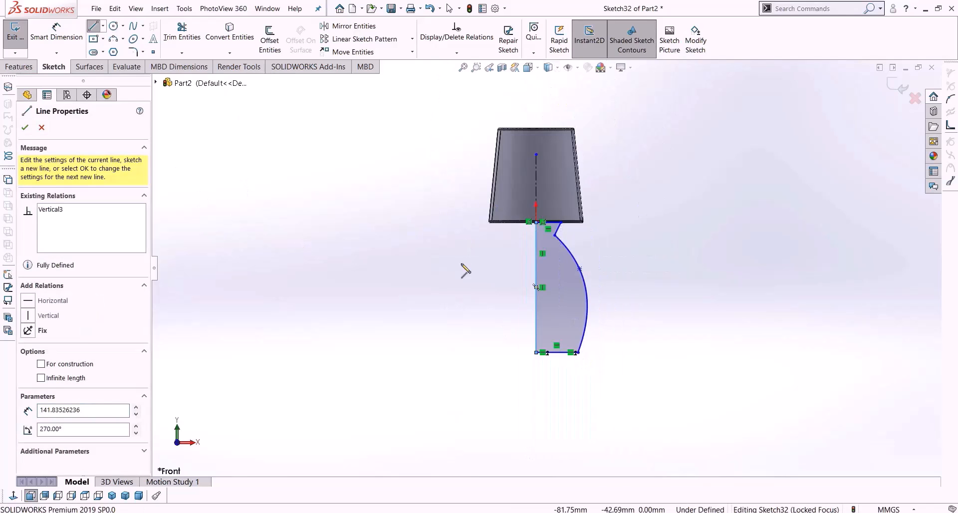
# Revolve the closed base profile 360° about its vertical centerline side as a separate body, without merging the result.
pyautogui.click(21, 69)
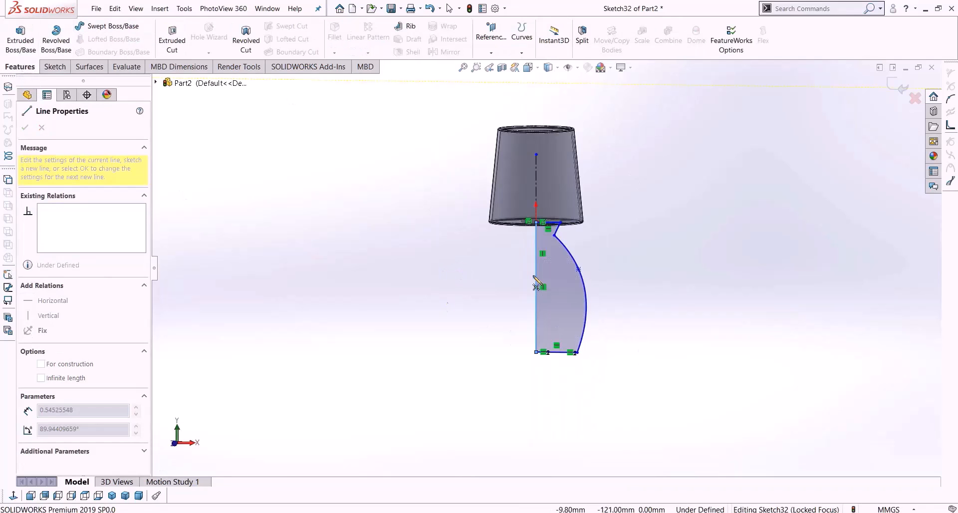
pyautogui.click(70, 43)
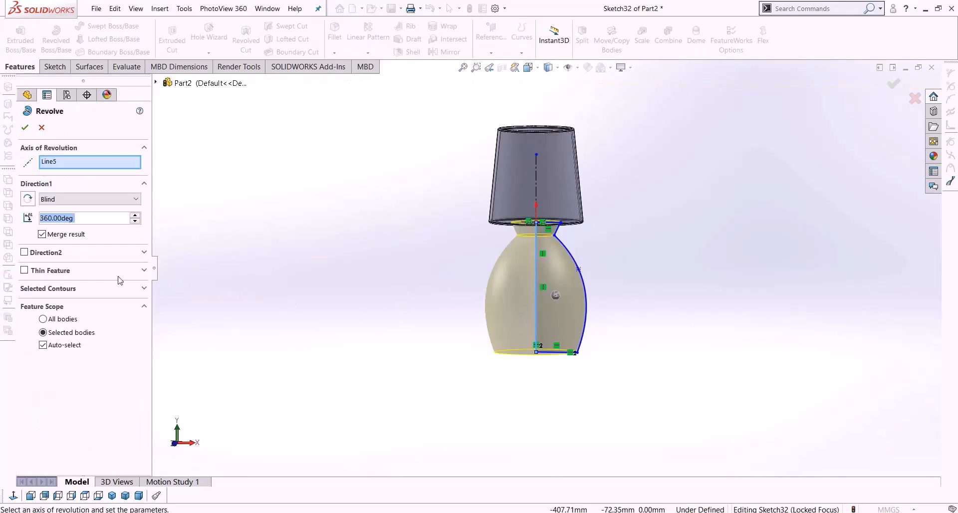
pyautogui.click(51, 235)
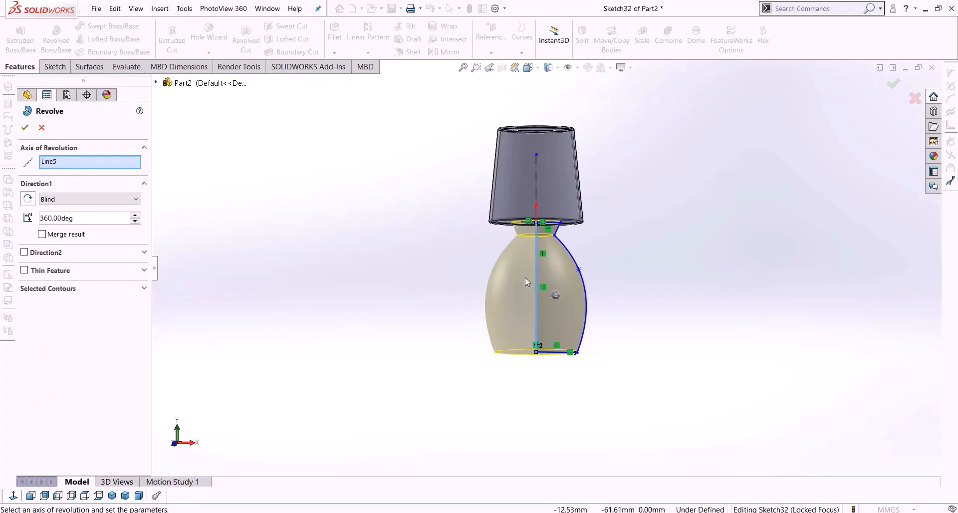
pyautogui.click(26, 129)
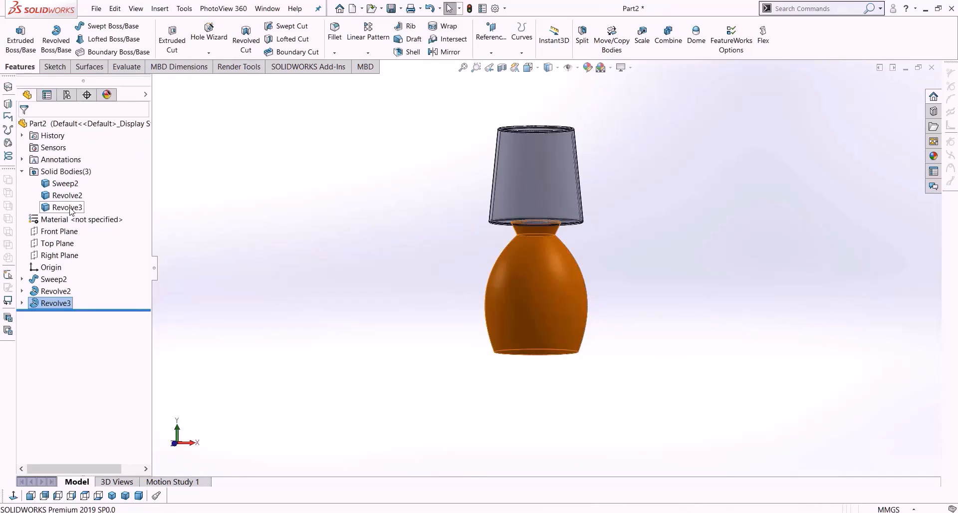
pyautogui.click(69, 208)
pyautogui.moveTo(415, 316); pyautogui.dragTo(615, 359, button='middle')
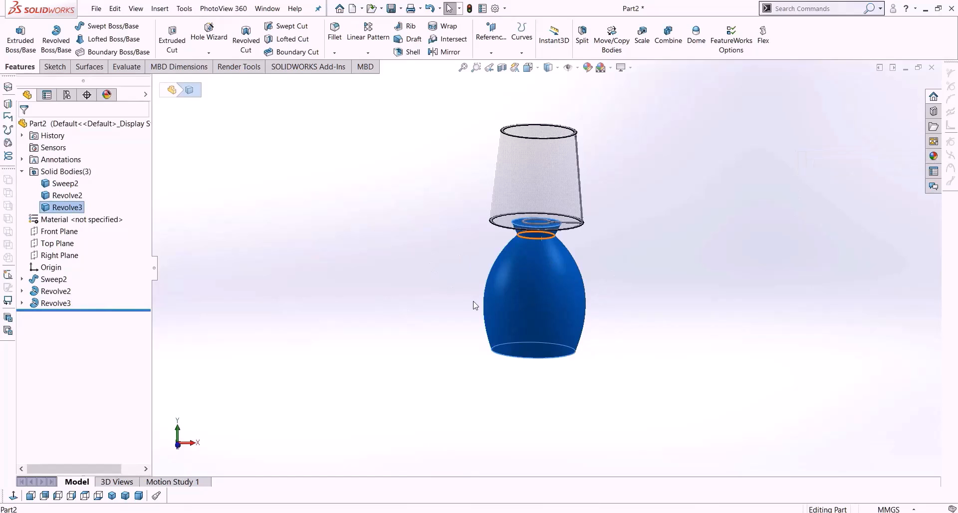
pyautogui.click(479, 392)
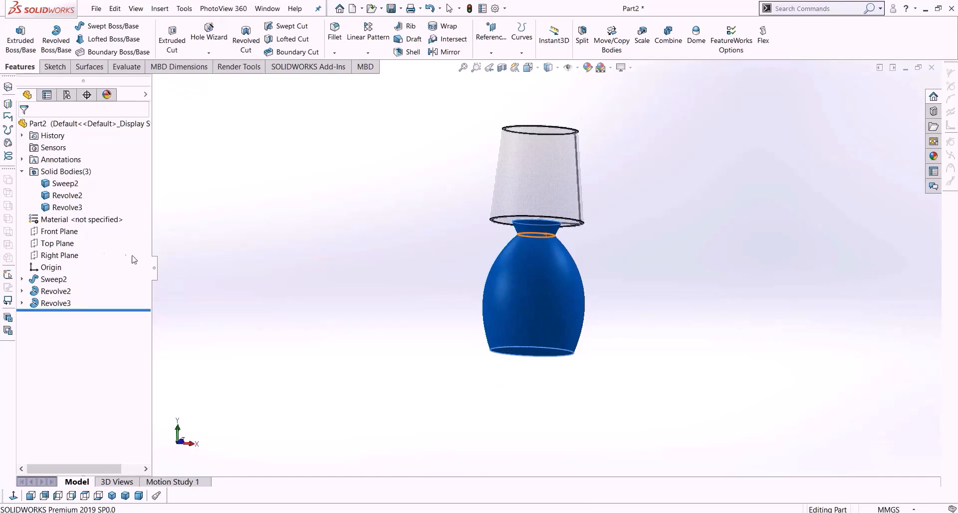
# Start a sketch on the Front Plane and sketch a vertical centerline down the middle of the base body to its bottom edge.
pyautogui.click(55, 231)
pyautogui.click(14, 495)
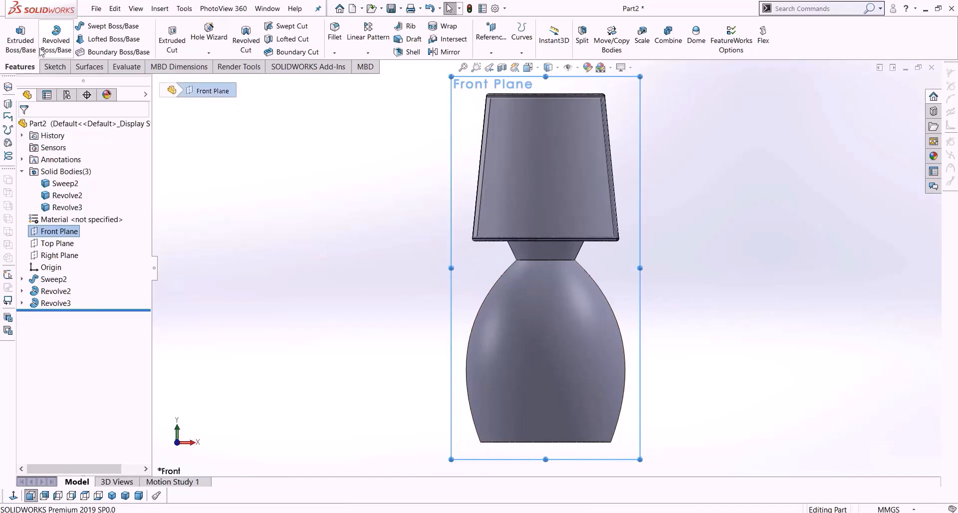
pyautogui.click(54, 67)
pyautogui.click(15, 31)
pyautogui.click(102, 26)
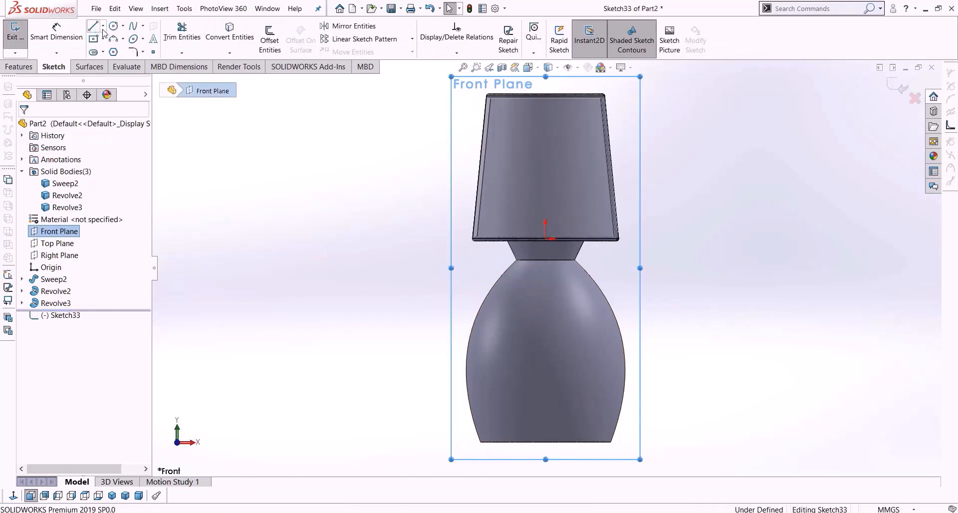
pyautogui.click(120, 48)
pyautogui.click(545, 239)
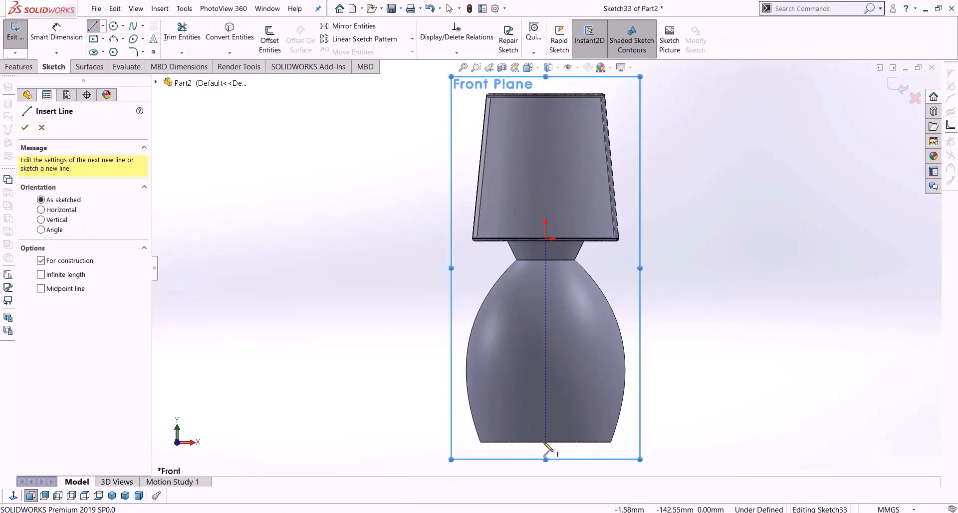
pyautogui.click(546, 444)
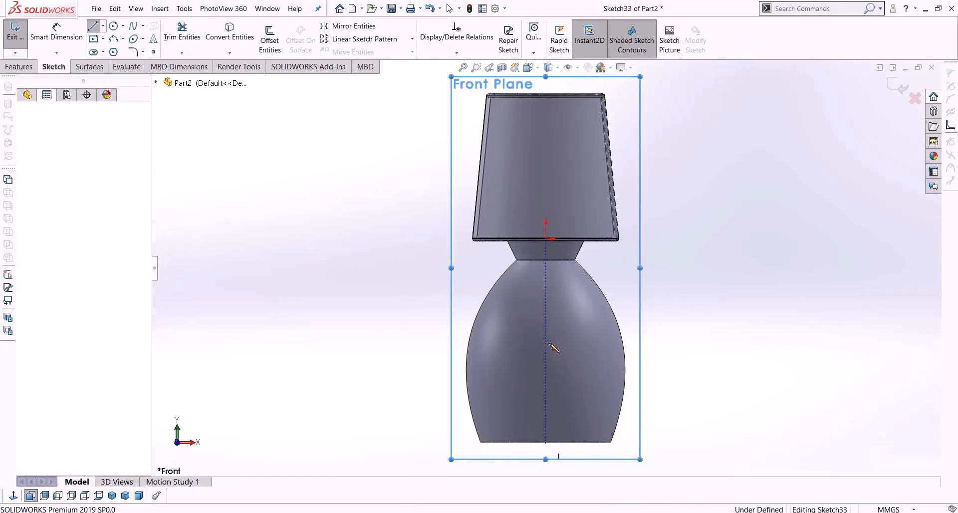
pyautogui.press('Escape')
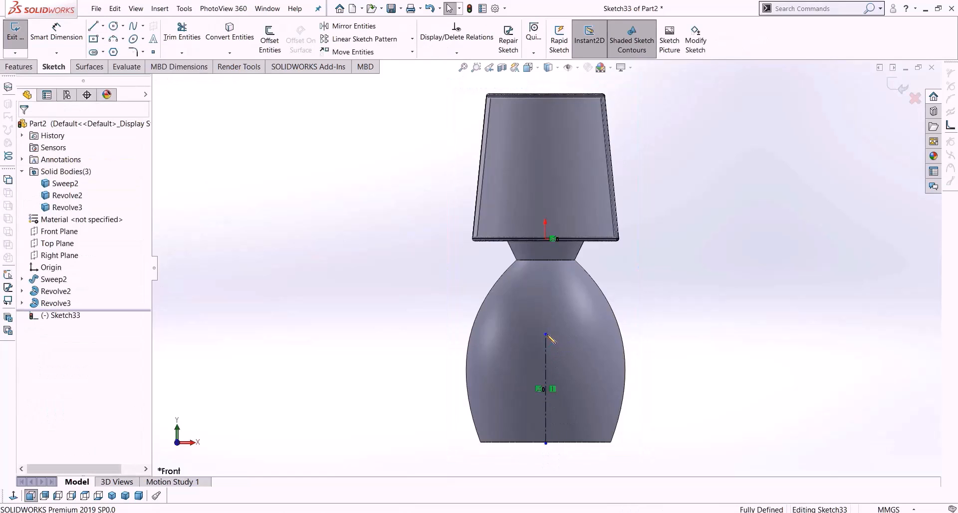
# Attach the centerline's ends to the midpoints of the base's upper edge at about Y -1.00 mm and bottom edge at Y -142.84 mm.
pyautogui.moveTo(545, 333); pyautogui.dragTo(546, 240)
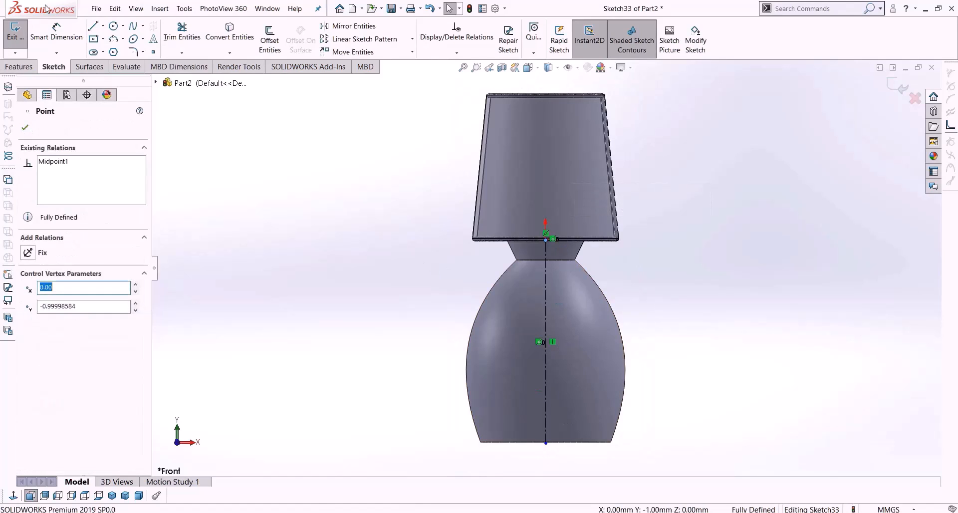
pyautogui.click(93, 26)
pyautogui.scroll(-5, 597, 385)
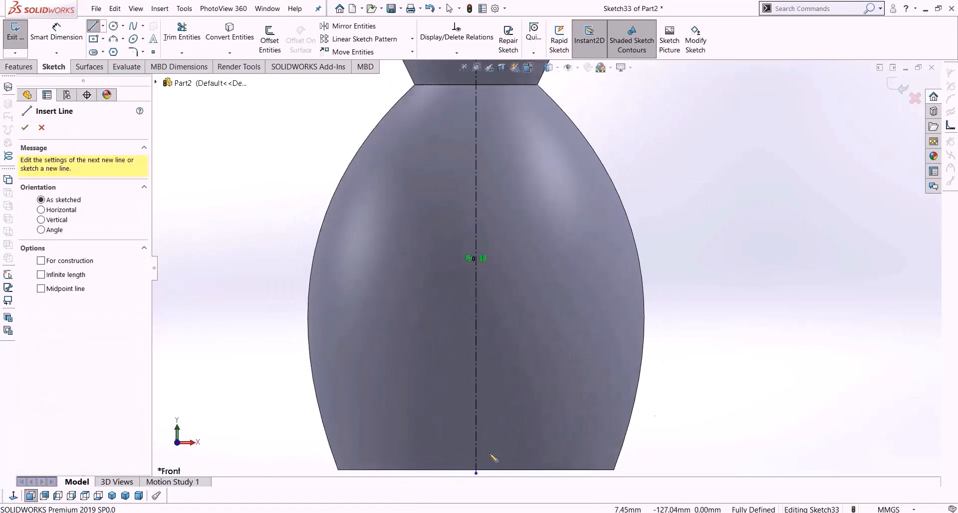
pyautogui.scroll(5, 492, 456)
pyautogui.scroll(-6, 496, 439)
pyautogui.scroll(3, 570, 167)
pyautogui.scroll(-3, 573, 172)
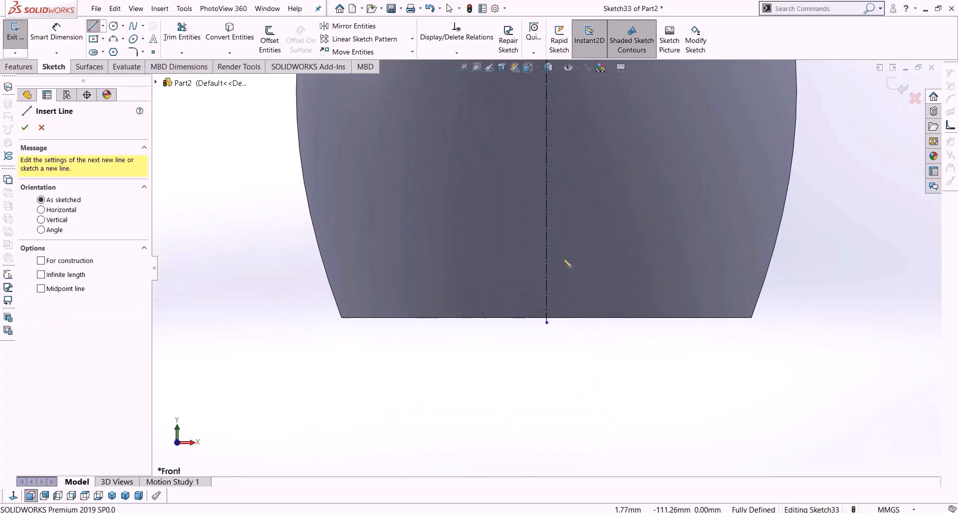
pyautogui.press('Escape')
pyautogui.moveTo(547, 323); pyautogui.dragTo(548, 319)
pyautogui.scroll(4, 549, 320)
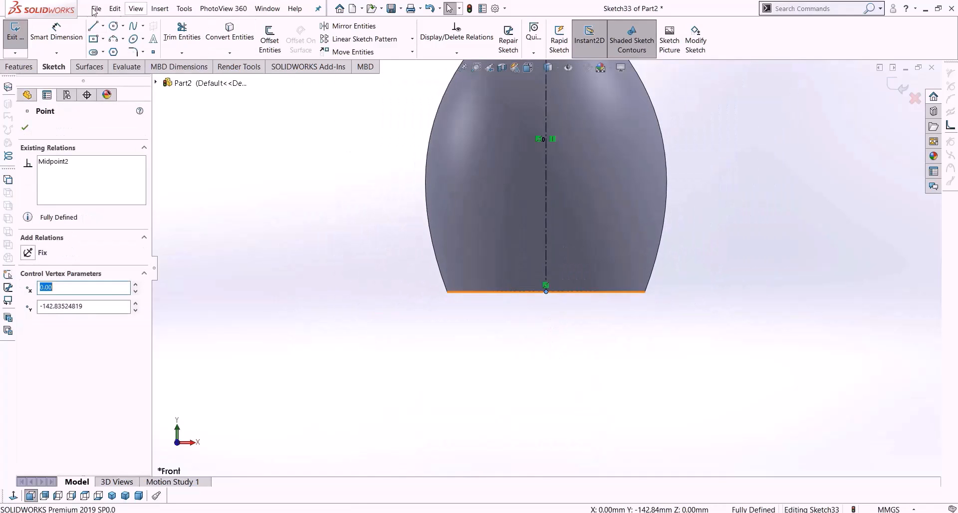
# Sketch a closed downward-pointing triangle with a horizontal upper side about 15 mm long, crossing the centerline in the base's lower half.
pyautogui.press('l')
pyautogui.scroll(-5, 503, 251)
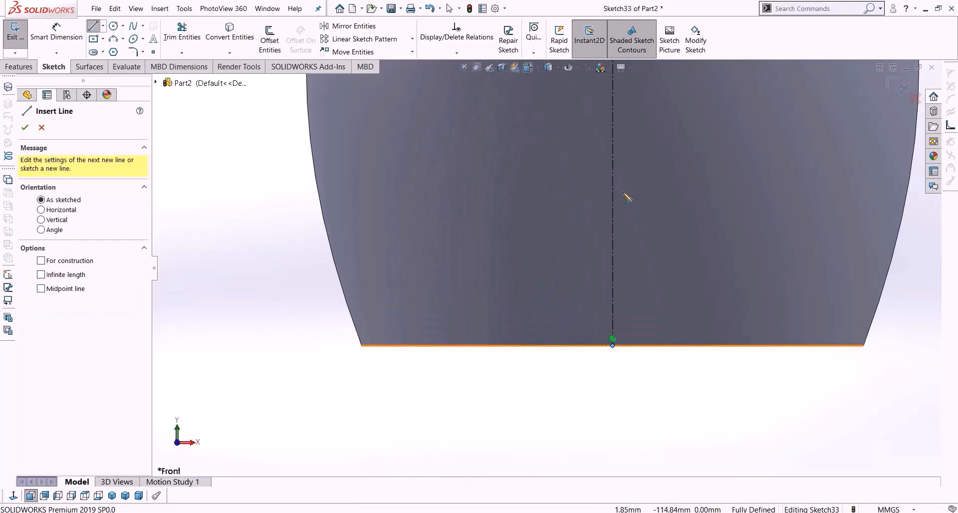
pyautogui.scroll(2, 637, 167)
pyautogui.scroll(-2, 615, 216)
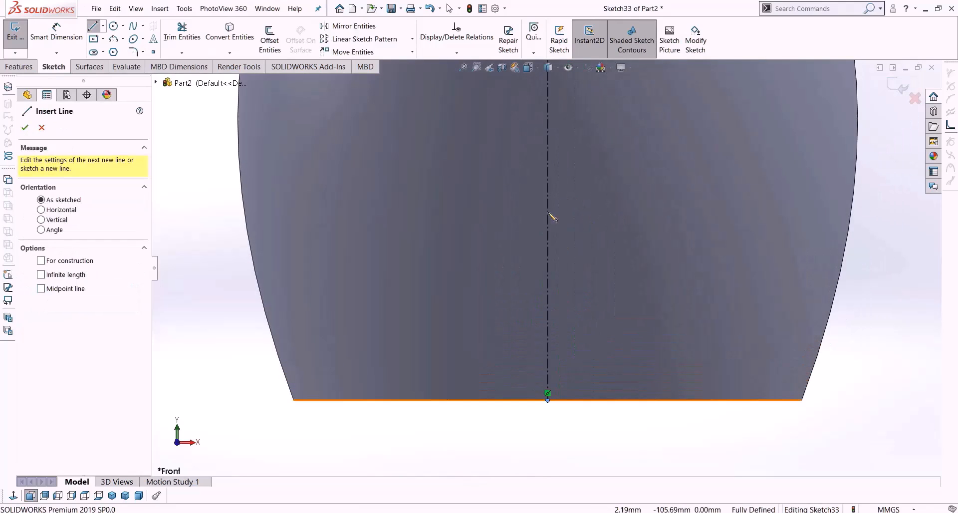
pyautogui.click(560, 195)
pyautogui.click(521, 257)
pyautogui.click(473, 194)
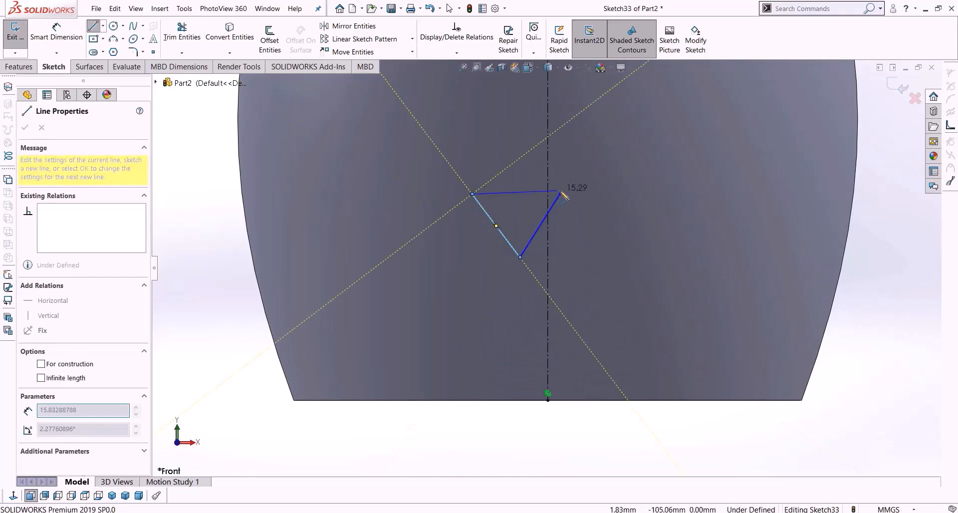
pyautogui.click(560, 195)
pyautogui.scroll(2, 529, 258)
pyautogui.press('Escape')
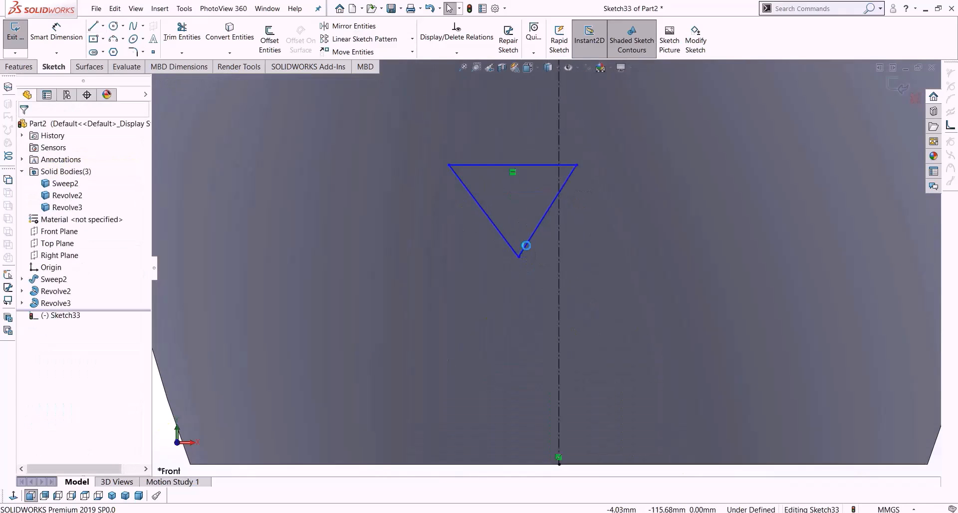
# Make the two slanted sides of the triangle perpendicular to each other.
pyautogui.click(525, 249)
pyautogui.keyDown('ctrl'); pyautogui.click(491, 220); pyautogui.keyUp('ctrl')
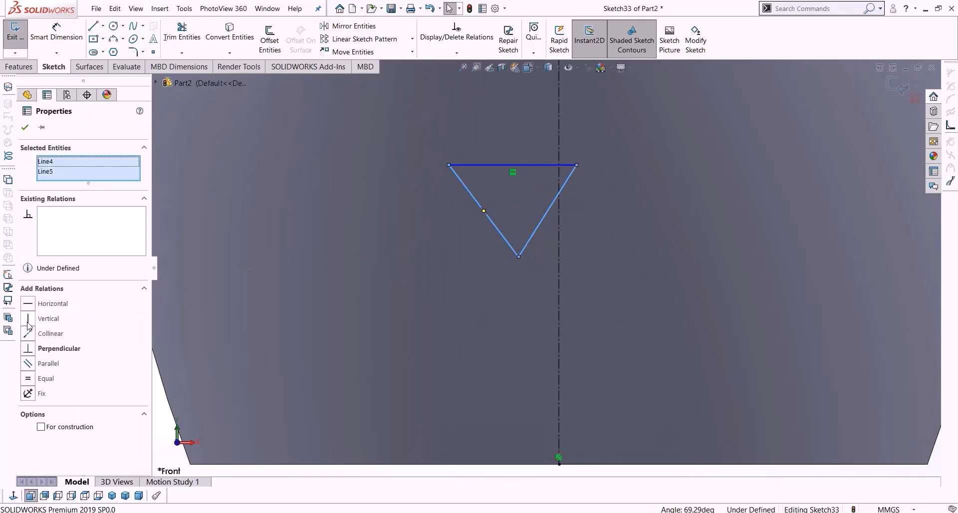
pyautogui.click(29, 350)
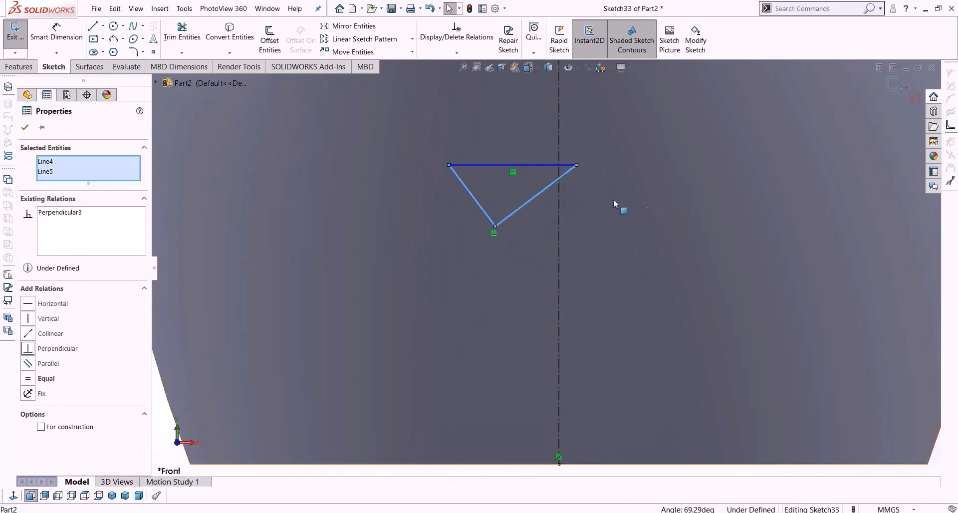
pyautogui.click(644, 203)
# Align the triangle's lower vertex vertically with the midpoint of its top edge, then stretch the triangle wider by its upper corner.
pyautogui.click(495, 227)
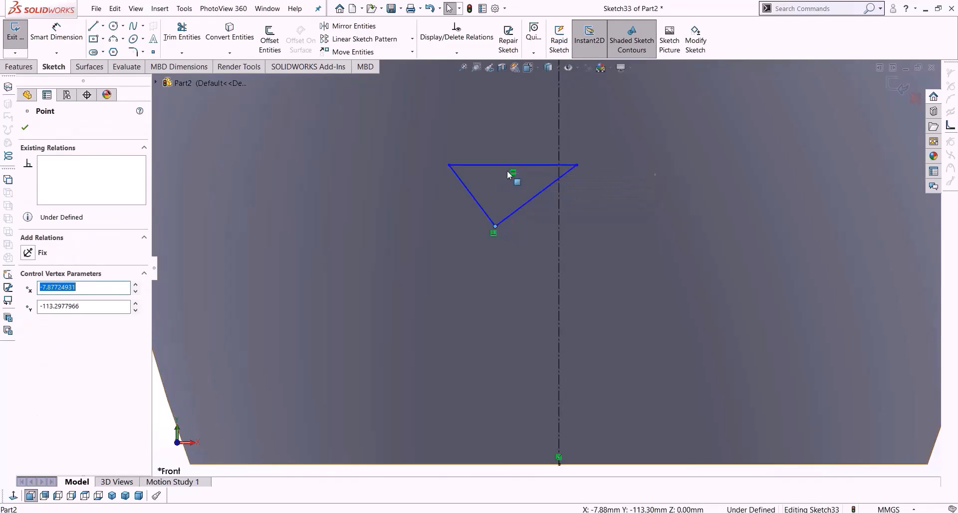
pyautogui.keyDown('ctrl'); pyautogui.click(513, 167); pyautogui.keyUp('ctrl')
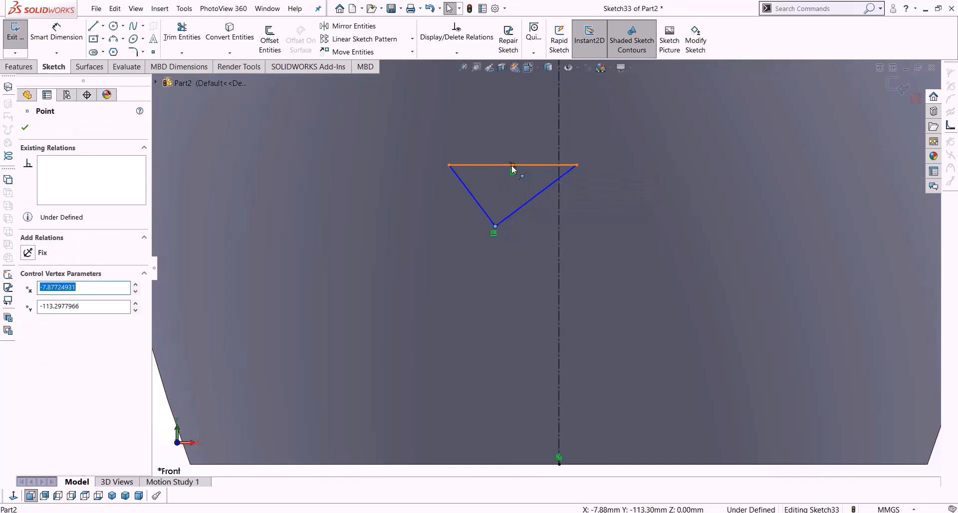
pyautogui.click(29, 318)
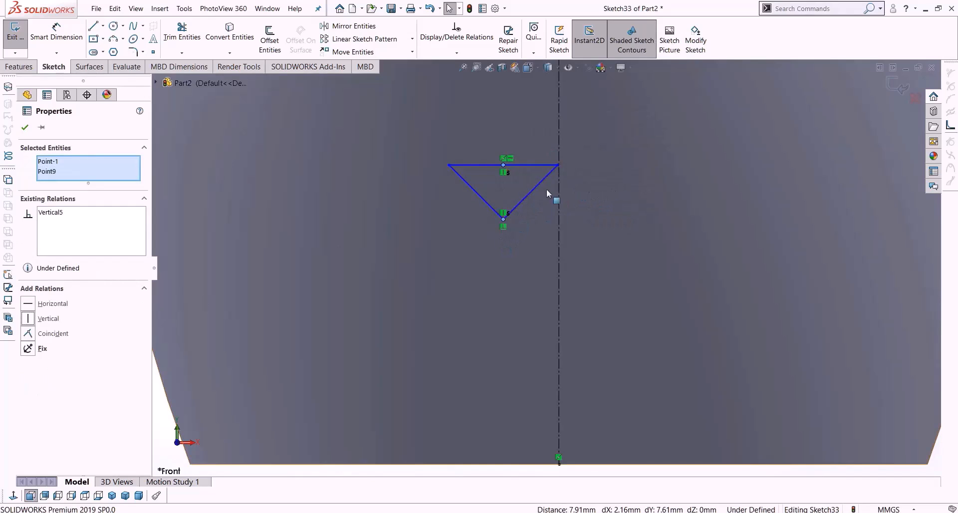
pyautogui.click(558, 165)
pyautogui.moveTo(558, 165); pyautogui.dragTo(581, 166)
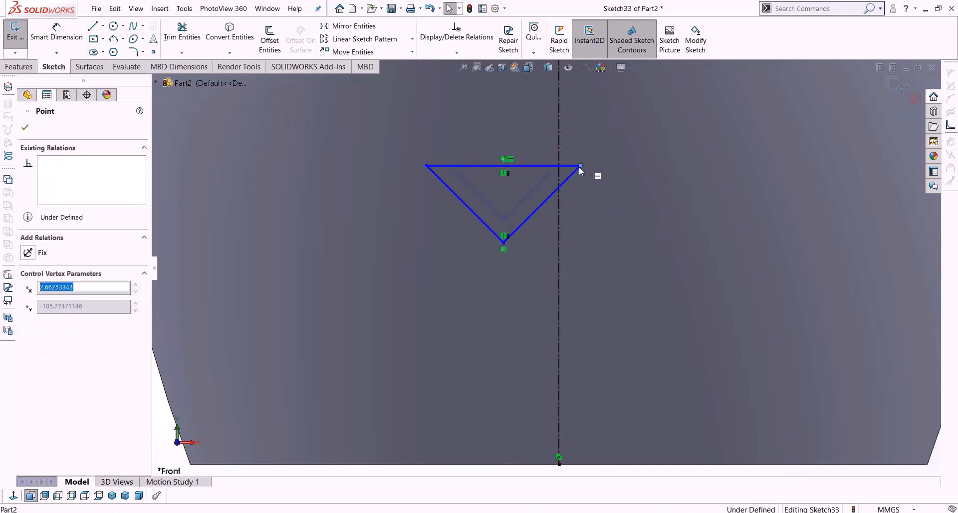
# Sketch a second, upright triangle with a horizontal base about 15 mm wide beside the inverted one, crossing the centerline.
pyautogui.click(93, 26)
pyautogui.scroll(-3, 606, 180)
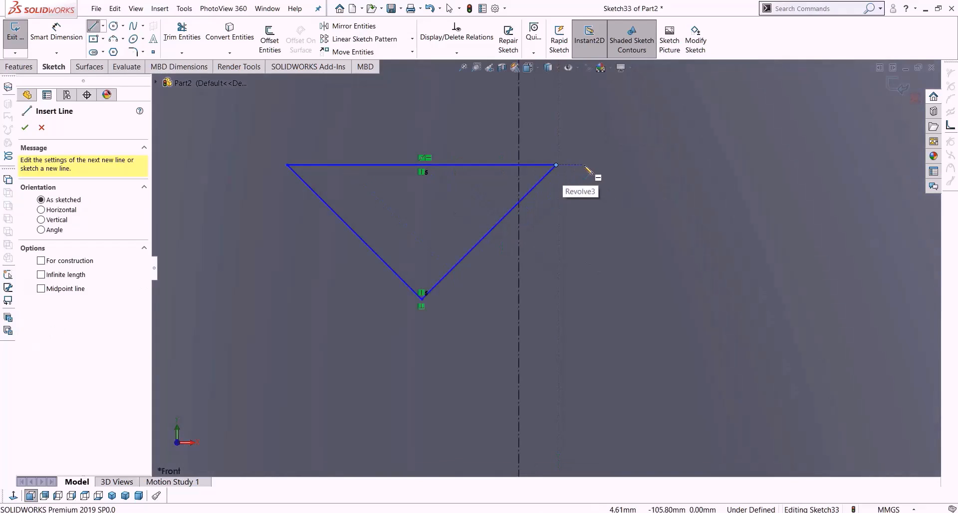
pyautogui.click(583, 165)
pyautogui.click(467, 300)
pyautogui.click(677, 299)
pyautogui.click(584, 165)
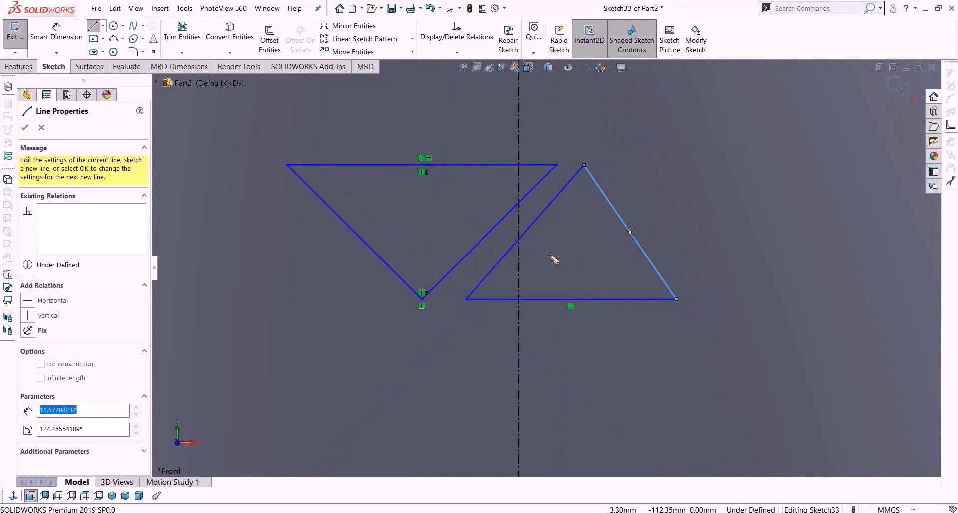
pyautogui.press('Escape')
# Make the facing slanted sides of the two triangles parallel.
pyautogui.click(504, 218)
pyautogui.keyDown('ctrl'); pyautogui.click(504, 218); pyautogui.keyUp('ctrl')
pyautogui.click(29, 363)
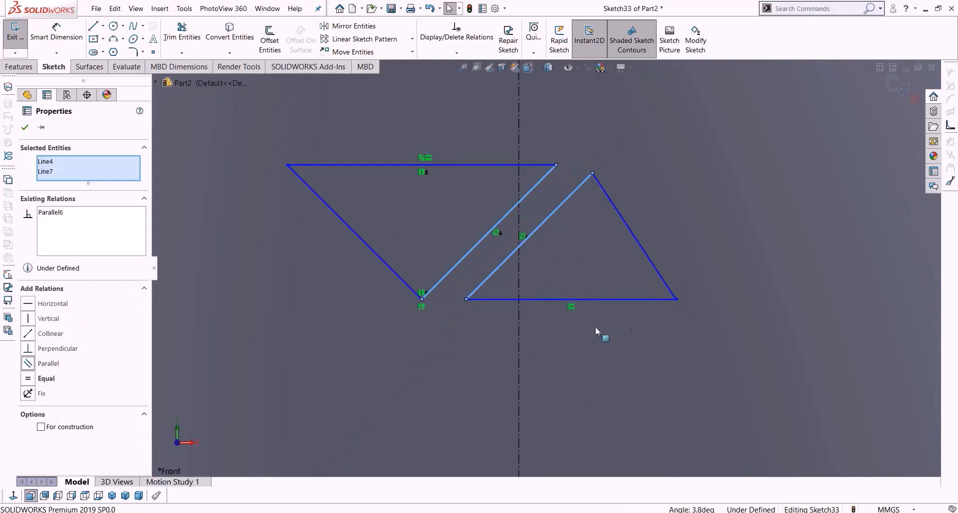
# Make the upright triangle's apex coincident with the inverted triangle's top edge, and the inverted triangle's lower vertex coincident with the upright triangle's base.
pyautogui.click(593, 173)
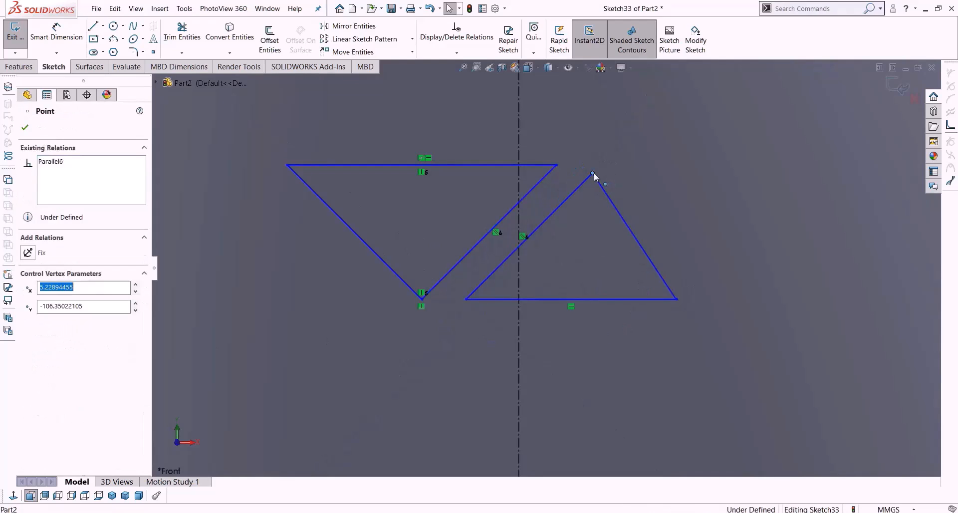
pyautogui.keyDown('ctrl'); pyautogui.click(512, 165); pyautogui.keyUp('ctrl')
pyautogui.click(28, 318)
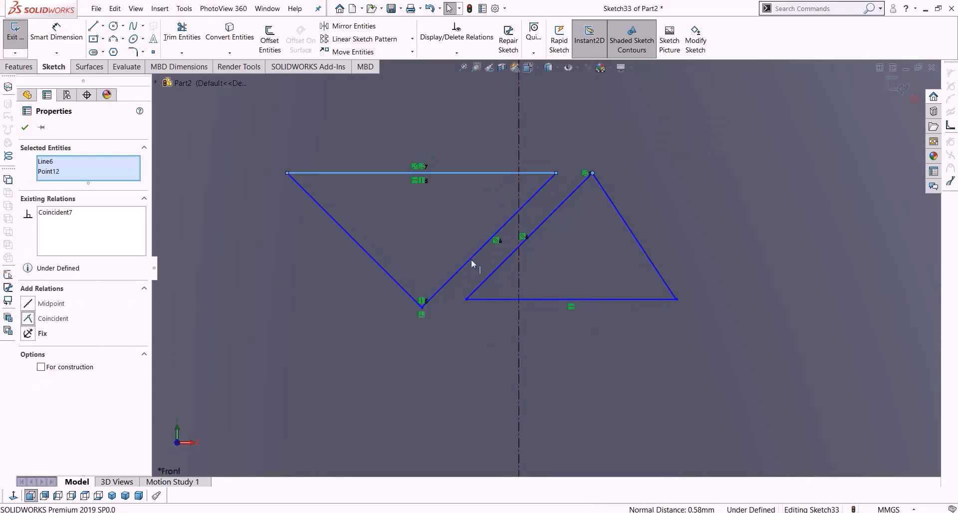
pyautogui.click(493, 300)
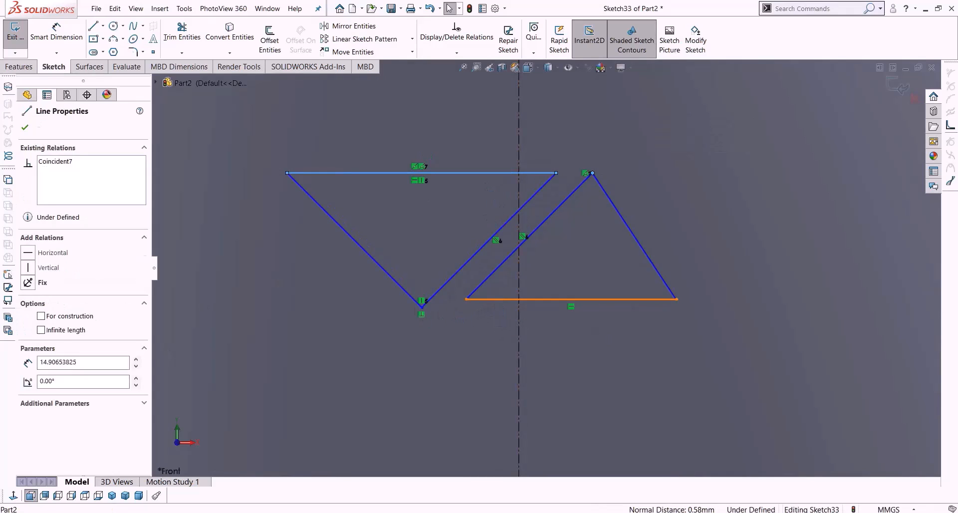
pyautogui.keyDown('ctrl'); pyautogui.click(421, 307); pyautogui.keyUp('ctrl')
pyautogui.click(28, 319)
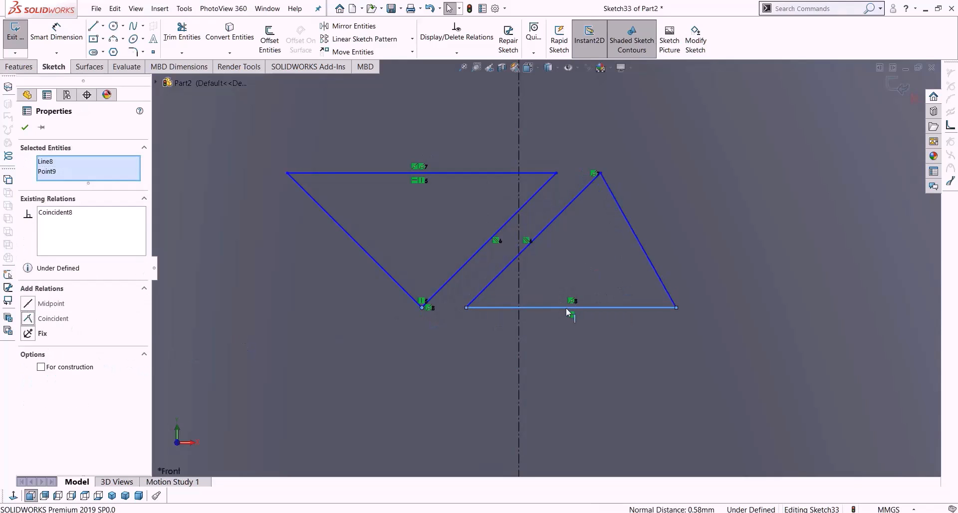
# Try to align the upright triangle's apex vertically with the midpoint of its base.
pyautogui.click(600, 174)
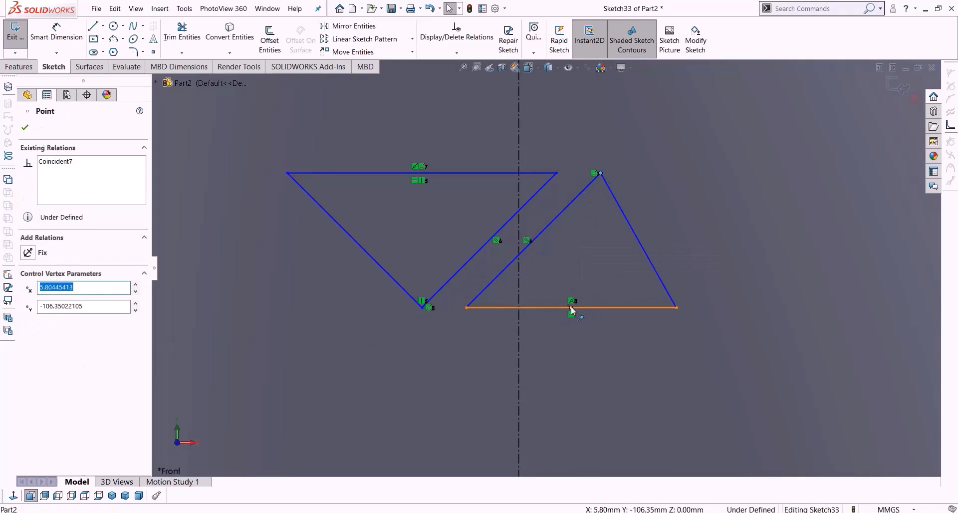
pyautogui.keyDown('ctrl'); pyautogui.click(572, 307); pyautogui.keyUp('ctrl')
pyautogui.click(28, 319)
pyautogui.hotkey('ctrl', 'z')
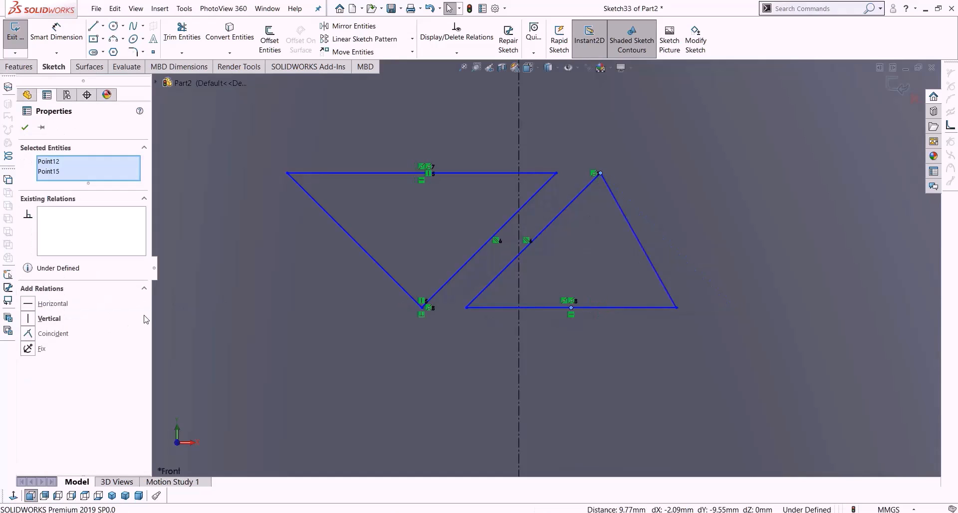
pyautogui.scroll(5, 430, 250)
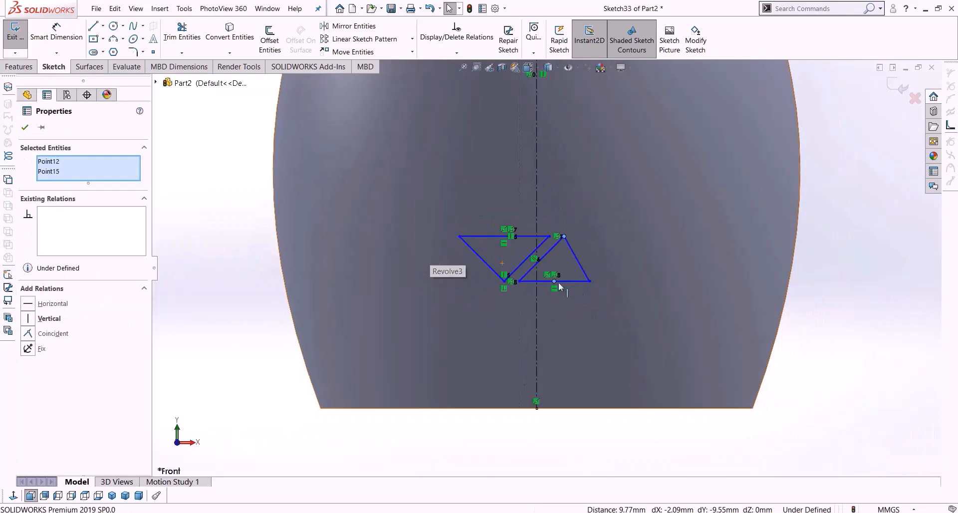
pyautogui.press('Escape')
# Add a vertical relation between the midpoint of the upright triangle's base and its apex.
pyautogui.scroll(-4, 570, 286)
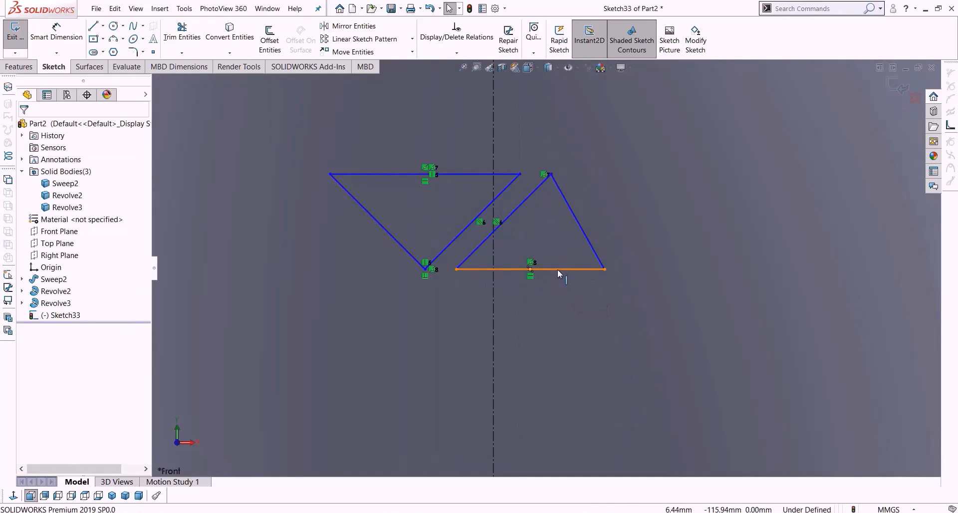
pyautogui.rightClick(558, 271)
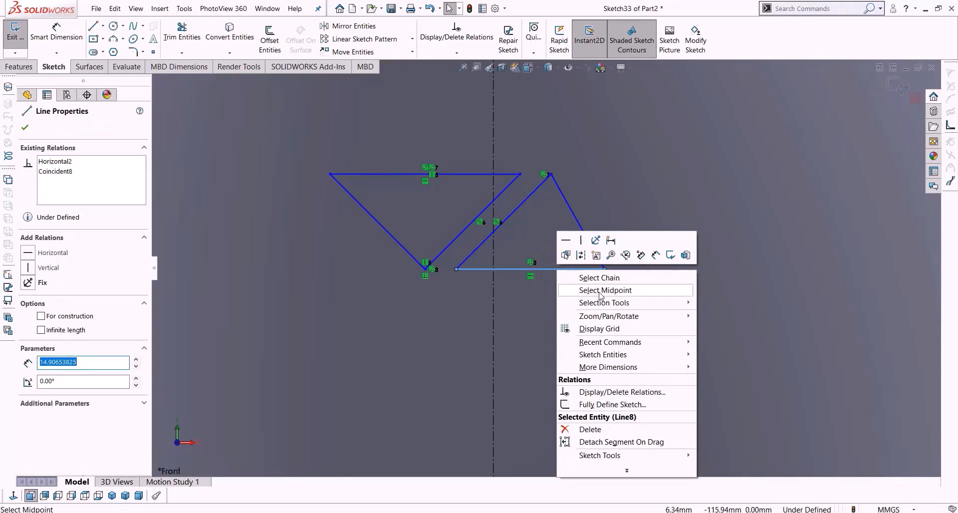
pyautogui.click(600, 291)
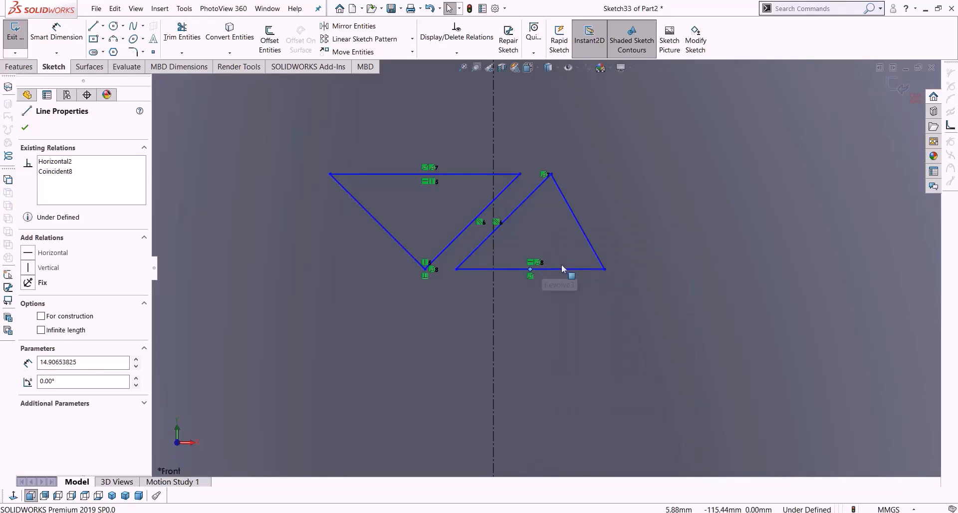
pyautogui.keyDown('ctrl'); pyautogui.click(551, 174); pyautogui.keyUp('ctrl')
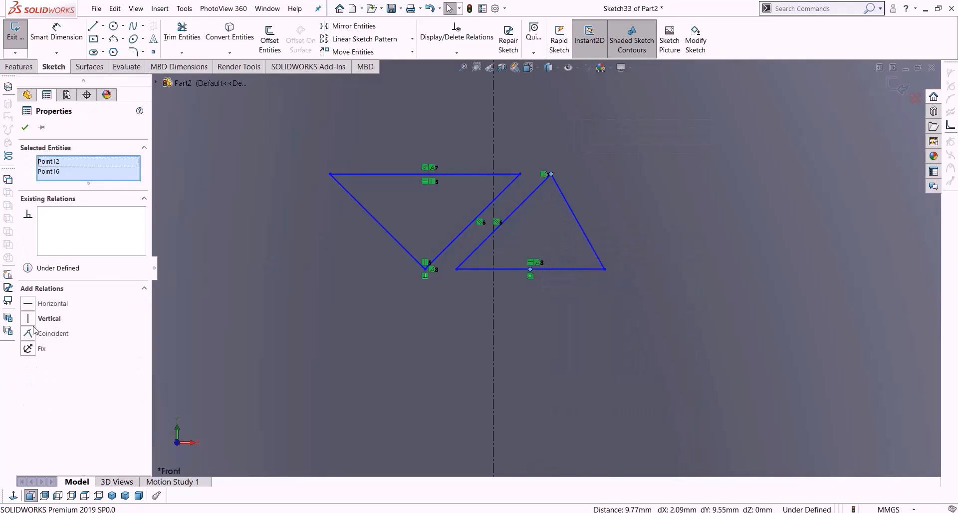
pyautogui.click(29, 319)
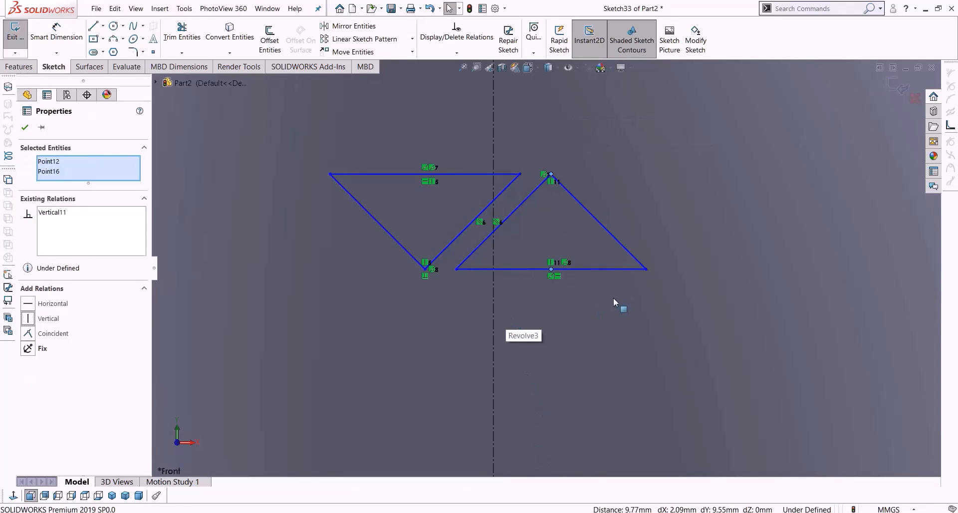
# Dimension the horizontal distance between the outermost corners of the two triangles as 40 mm.
pyautogui.moveTo(612, 300); pyautogui.dragTo(618, 277, button='right')
pyautogui.click(646, 269)
pyautogui.click(330, 174)
pyautogui.click(429, 363)
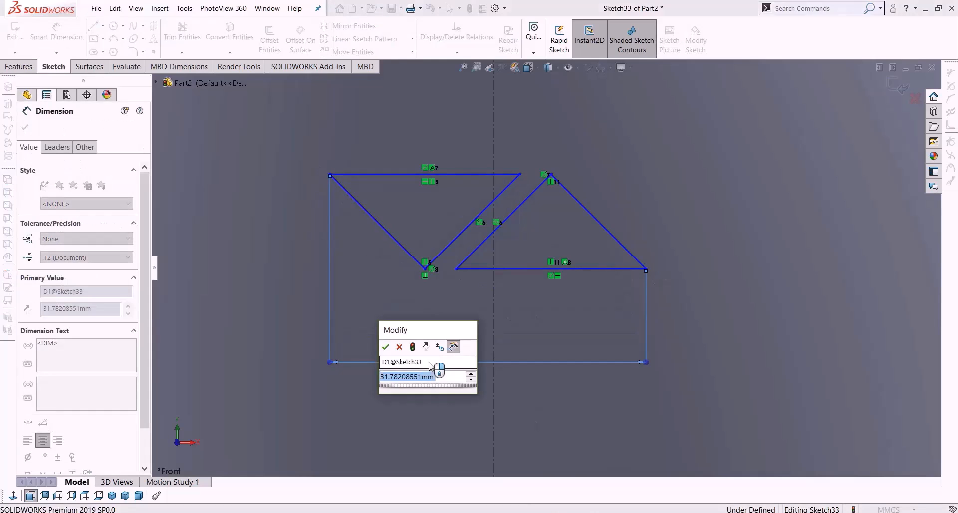
pyautogui.write('40')
pyautogui.press('Return')
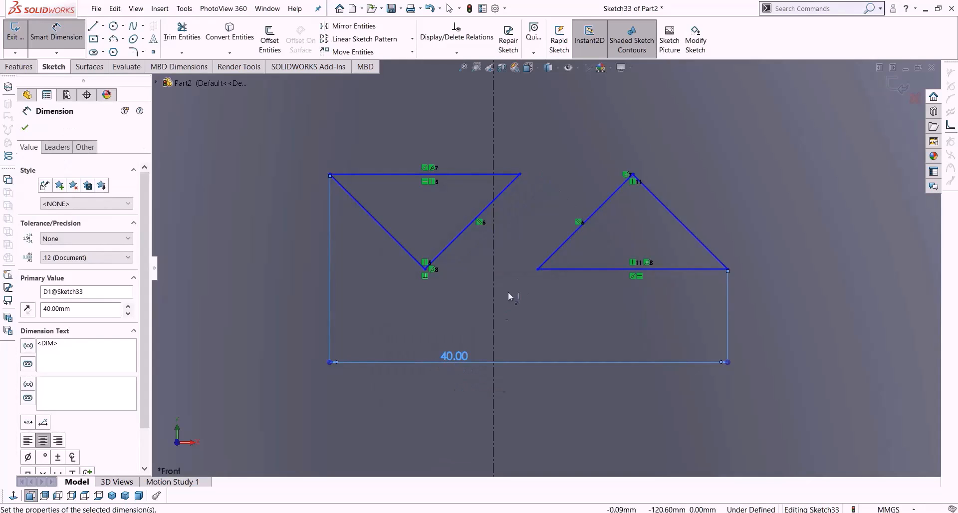
# Move the inner corners of both triangles onto the vertical centerline so they are coincident with it.
pyautogui.click(537, 269)
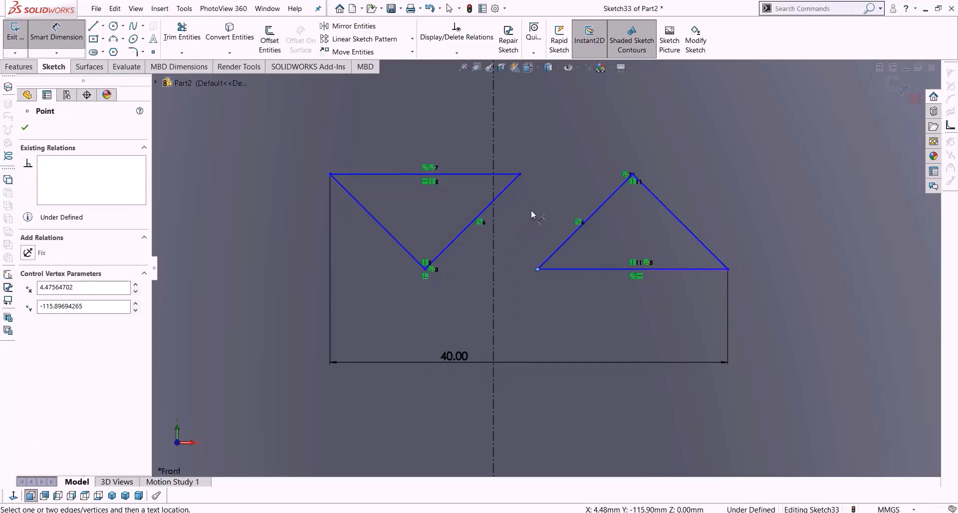
pyautogui.press('Escape')
pyautogui.moveTo(521, 174)
pyautogui.mouseDown()
pyautogui.moveTo(464, 174)
pyautogui.moveTo(514, 182)
pyautogui.mouseUp()
pyautogui.moveTo(513, 268); pyautogui.dragTo(497, 271)
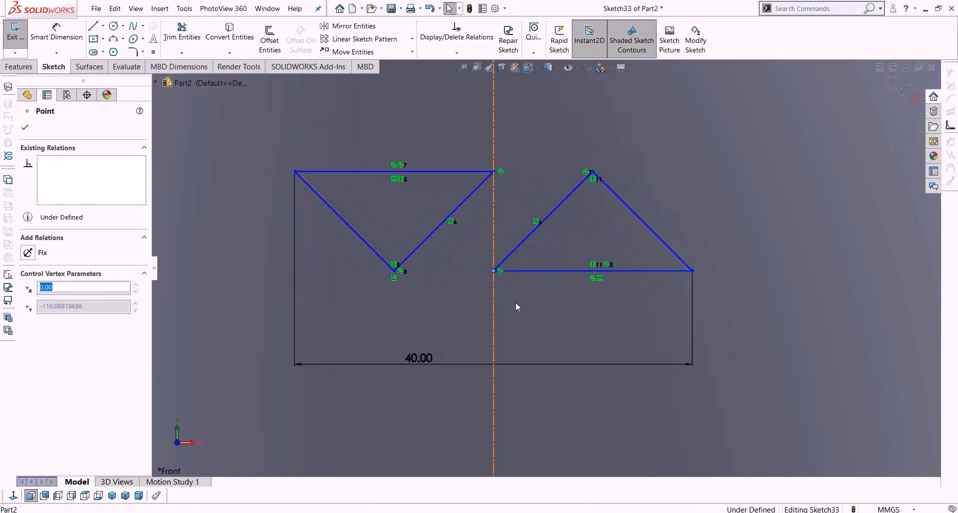
# Check the widths of the inverted triangle's top edge and the upright triangle's base without placing dimensions.
pyautogui.scroll(8, 504, 295)
pyautogui.scroll(-5, 529, 304)
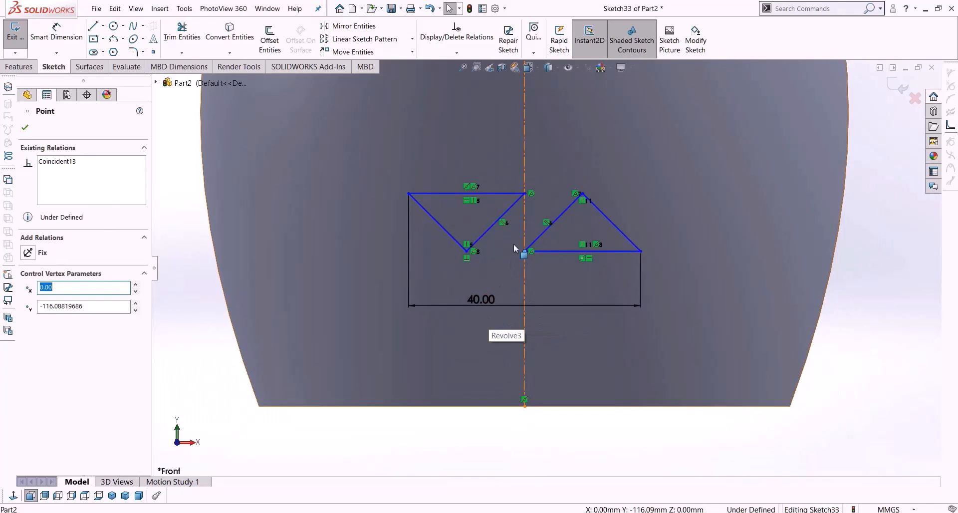
pyautogui.scroll(-3, 514, 247)
pyautogui.press('d')
pyautogui.click(472, 173)
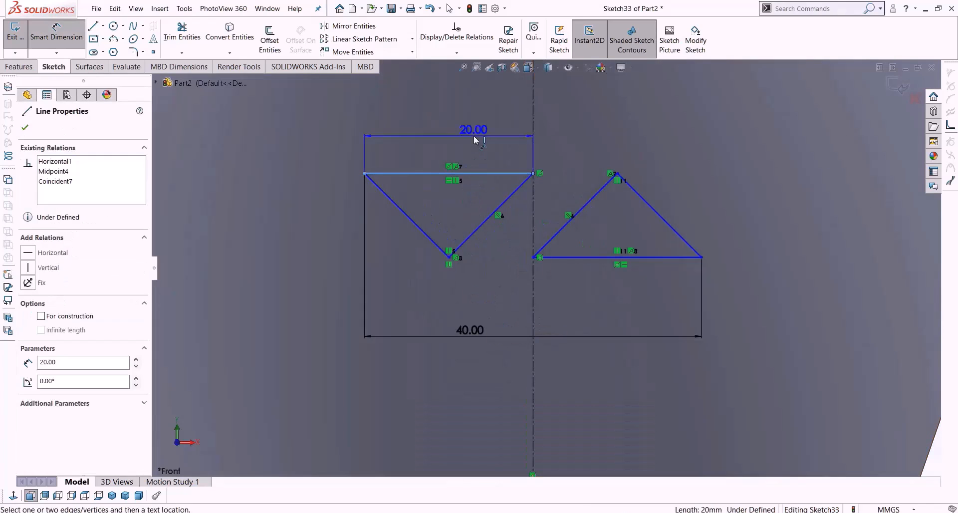
pyautogui.press('Escape')
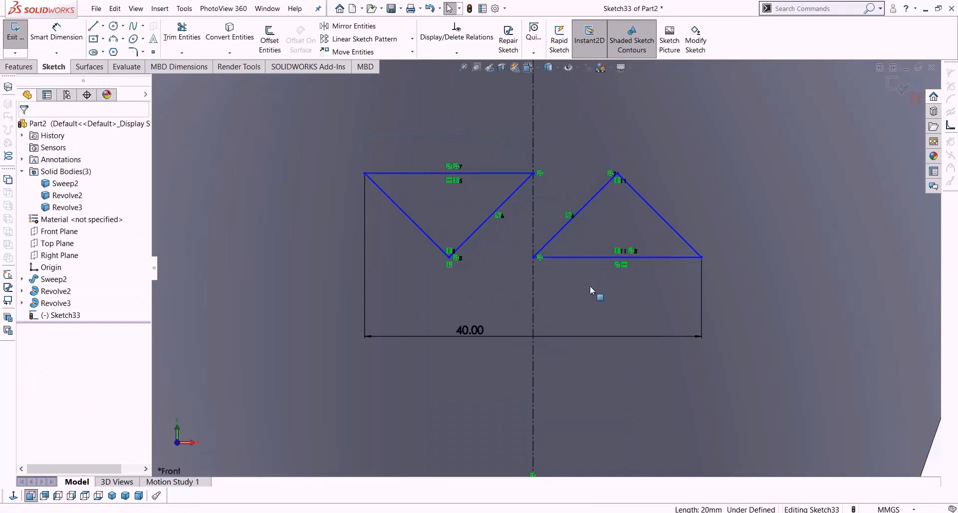
pyautogui.click(587, 261)
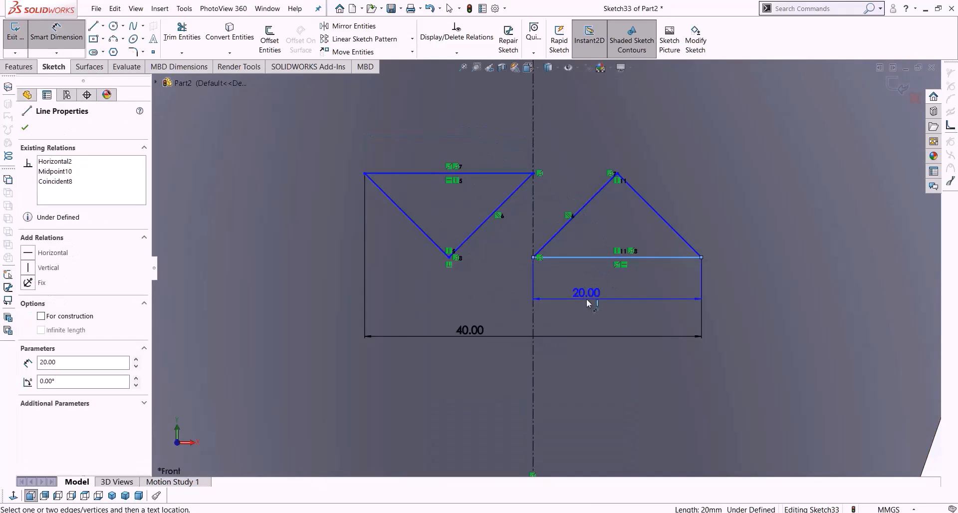
pyautogui.press('Escape')
# Set the overall width across the two triangles to 35 mm.
pyautogui.click(476, 333)
pyautogui.press('Escape')
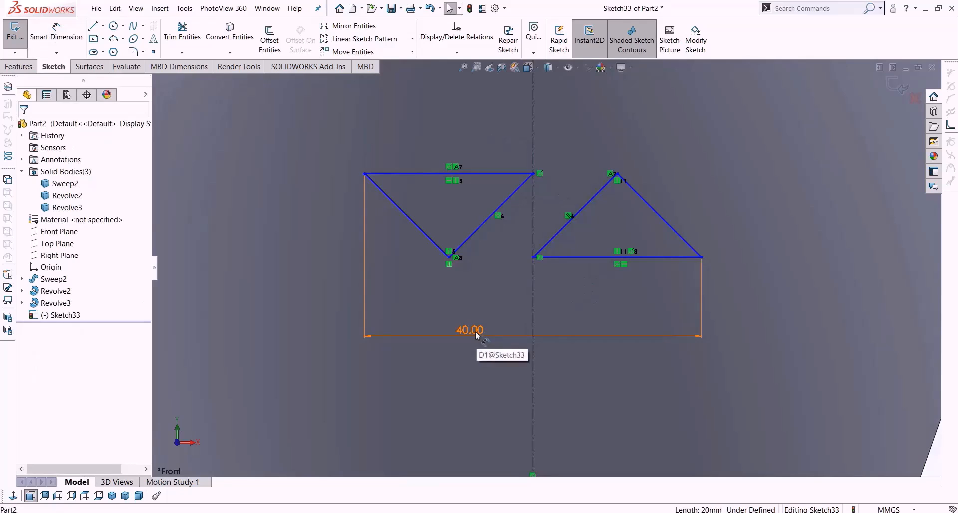
pyautogui.write('40.00mm')
pyautogui.press('Return')
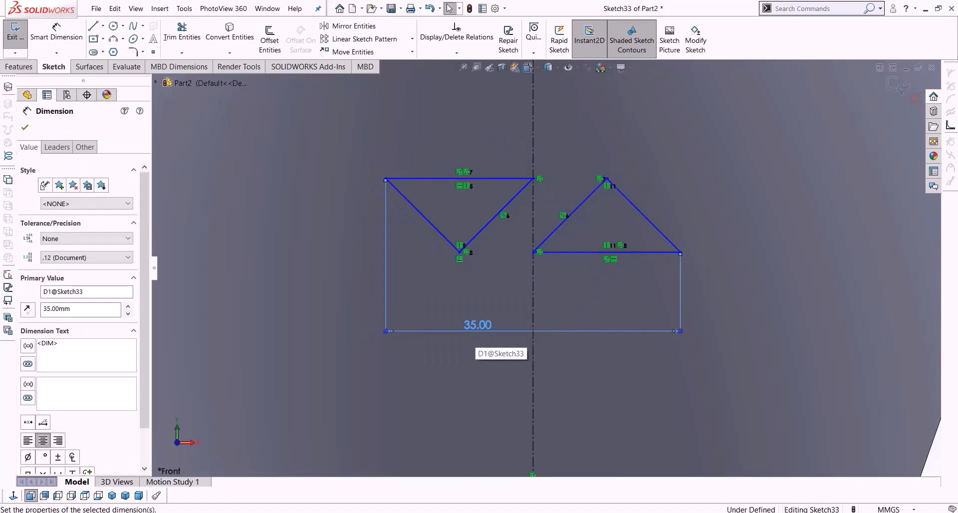
pyautogui.press('Escape')
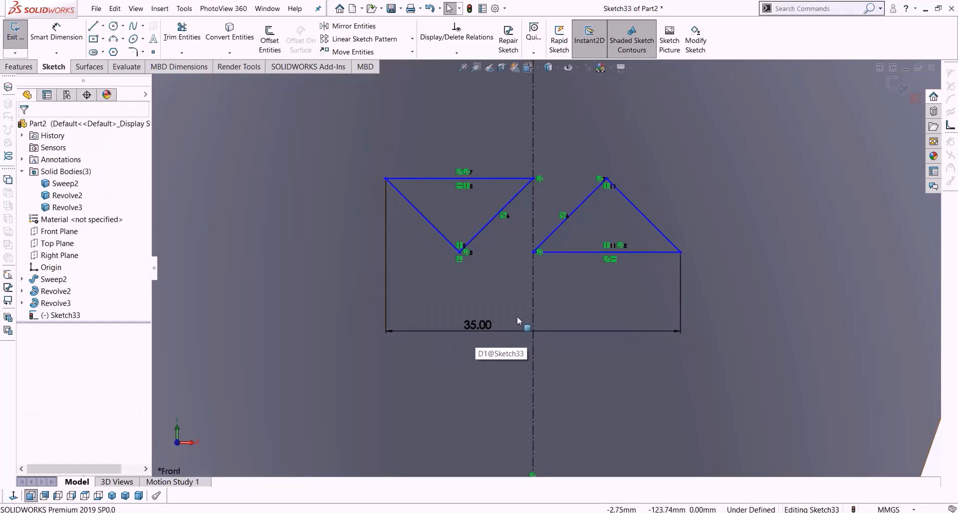
# Start an extruded cut from the two-triangle sketch, beginning at the body's curved outer face instead of the sketch plane.
pyautogui.scroll(3, 526, 301)
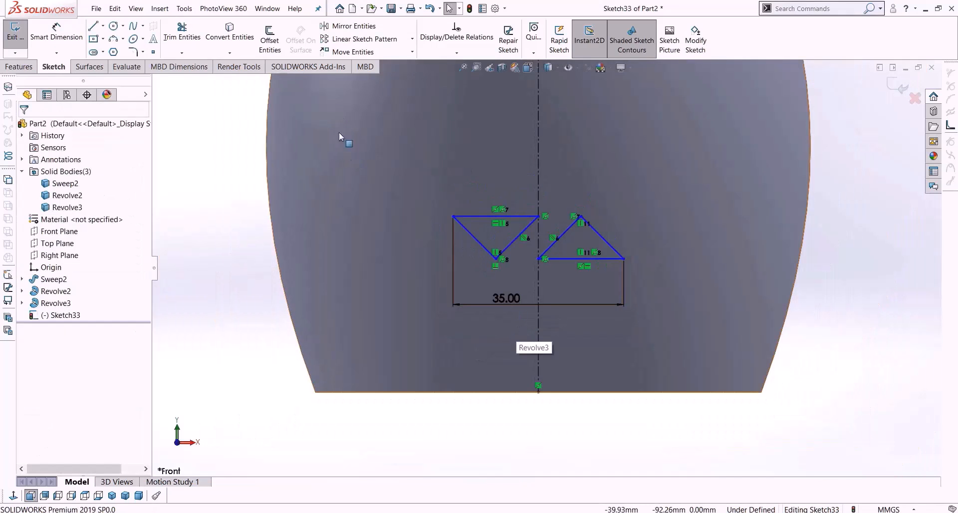
pyautogui.click(19, 66)
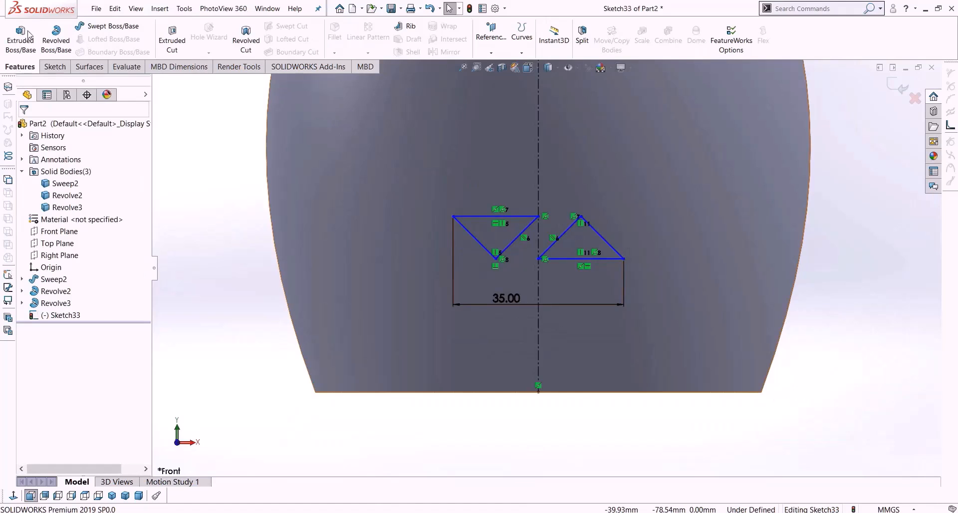
pyautogui.click(172, 50)
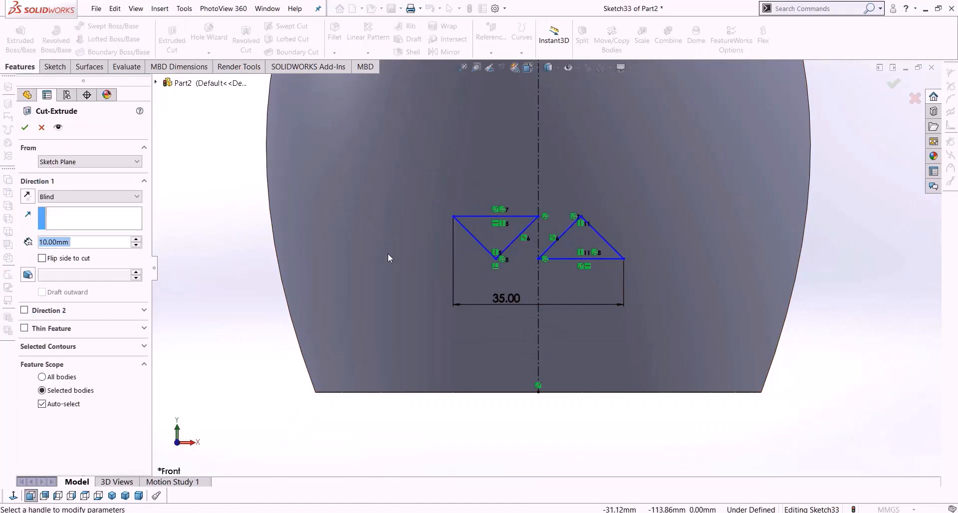
pyautogui.click(62, 162)
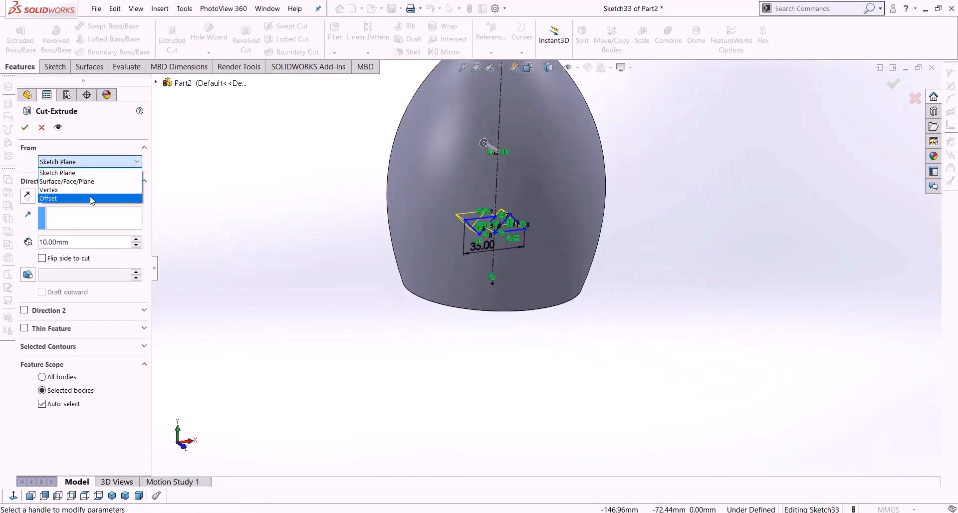
pyautogui.click(92, 182)
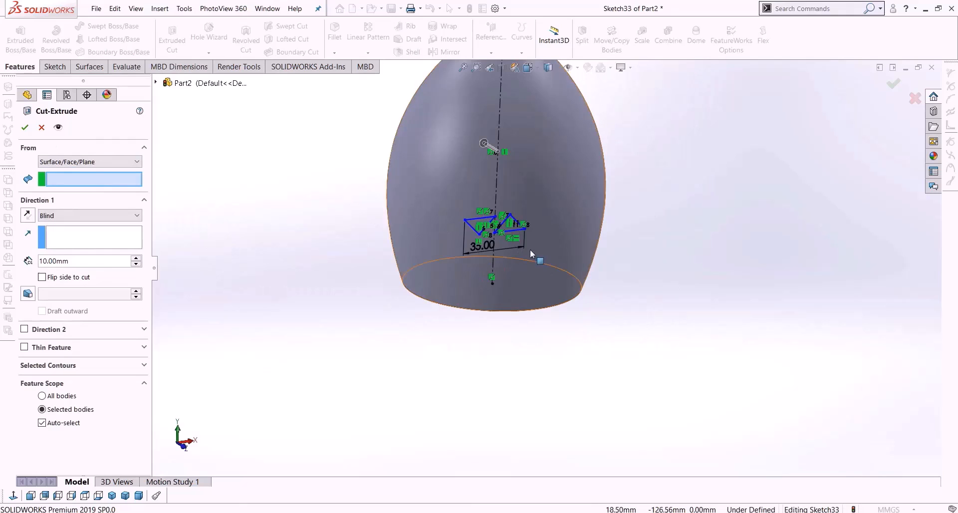
pyautogui.click(555, 234)
# Set the blind depth of the triangle cut to 2 mm and finish the cut.
pyautogui.scroll(-3, 547, 266)
pyautogui.moveTo(548, 260)
pyautogui.mouseDown(button='middle')
pyautogui.moveTo(584, 246)
pyautogui.moveTo(621, 255)
pyautogui.mouseUp(button='middle')
pyautogui.scroll(-3, 557, 260)
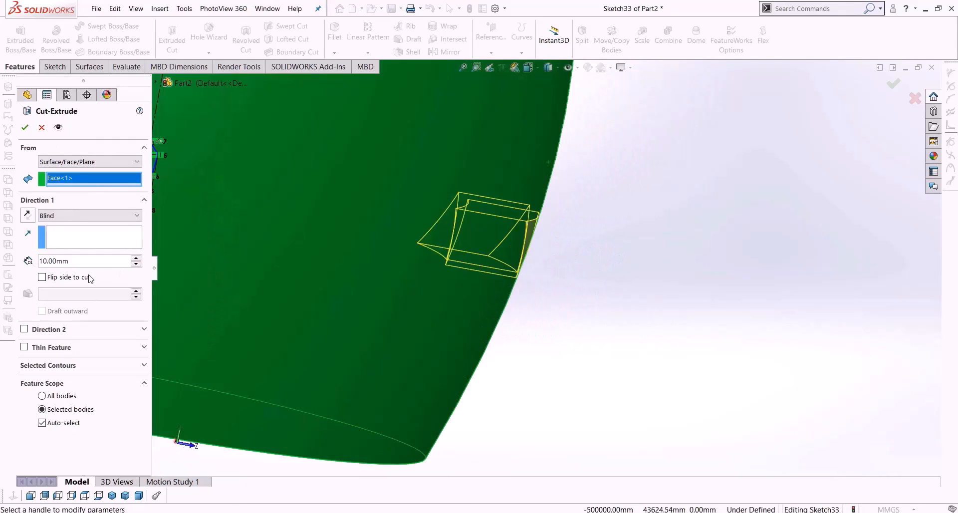
pyautogui.write('2')
pyautogui.press('Return')
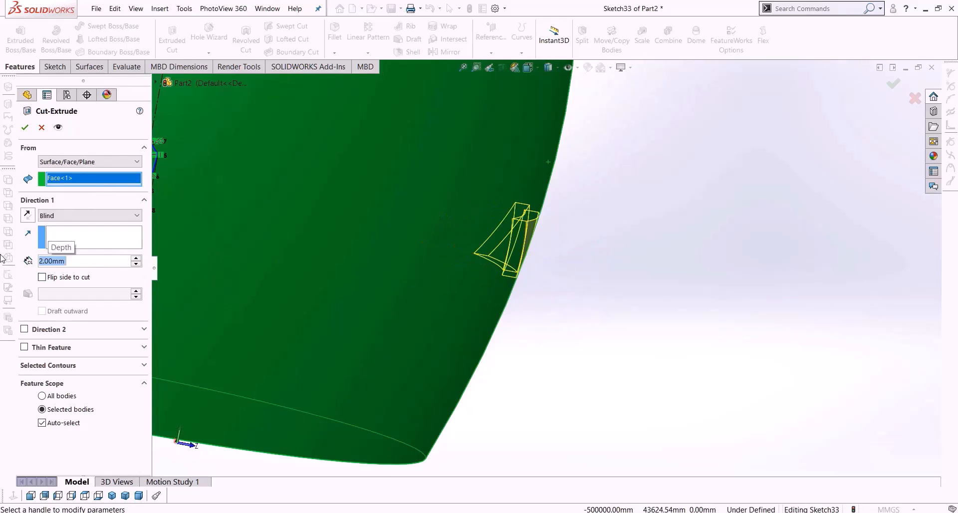
pyautogui.click(24, 128)
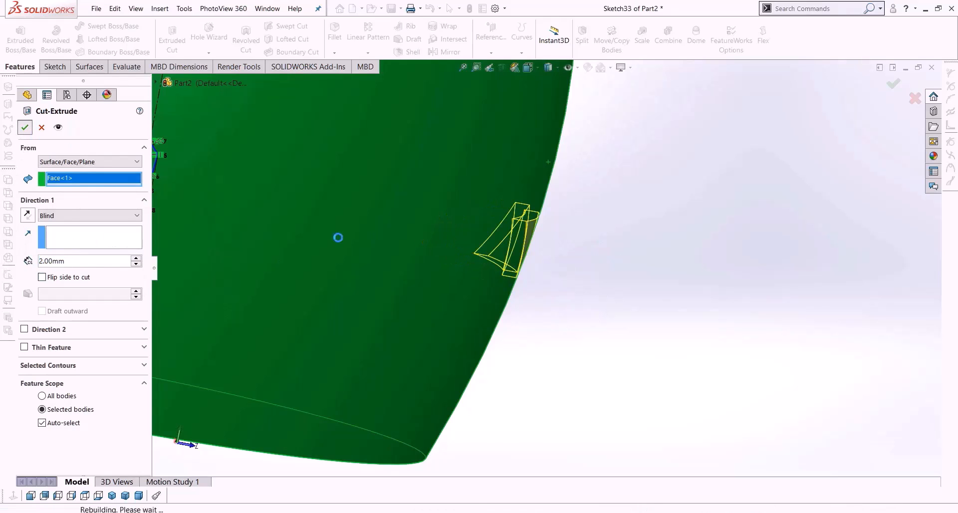
# Start a circular pattern of the triangle cut around the circular neck edge, with equal spacing over 360°.
pyautogui.moveTo(548, 297); pyautogui.dragTo(502, 273, button='middle')
pyautogui.scroll(2, 501, 273)
pyautogui.scroll(3, 501, 273)
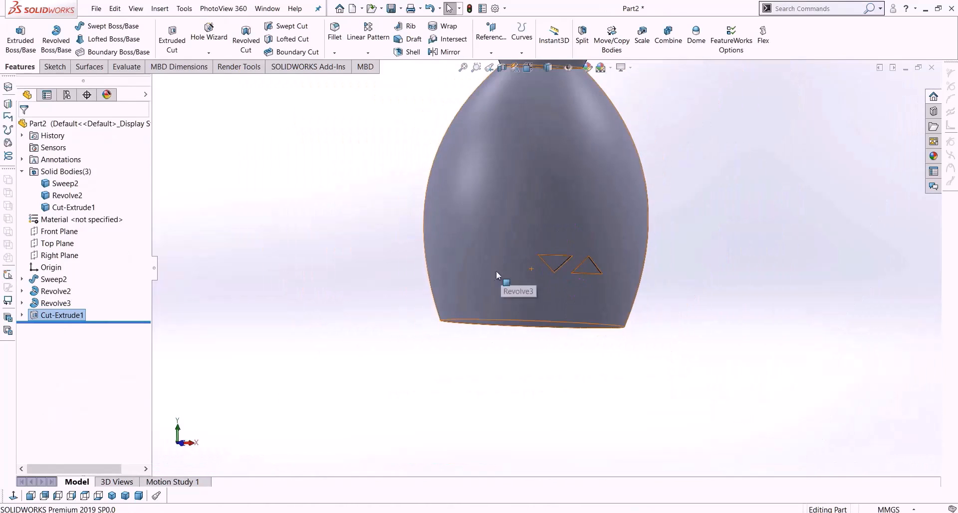
pyautogui.click(368, 52)
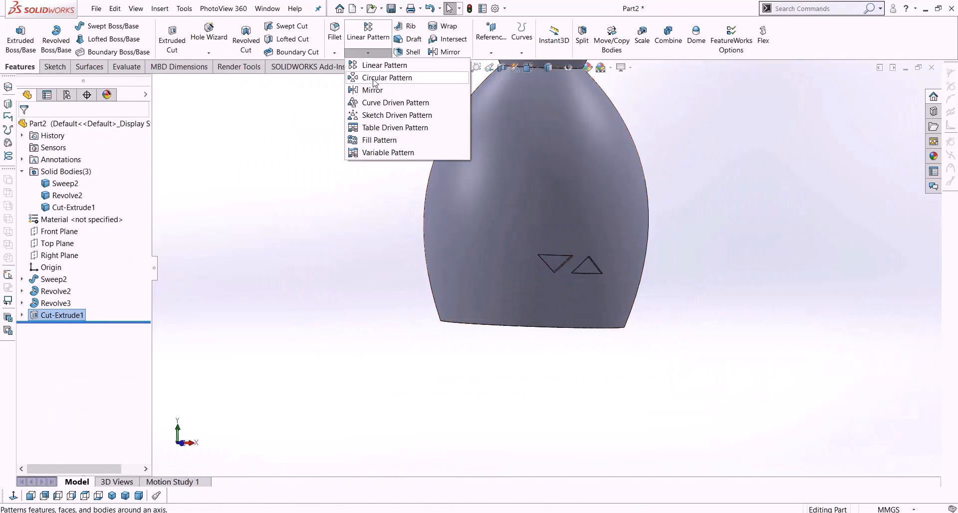
pyautogui.click(375, 78)
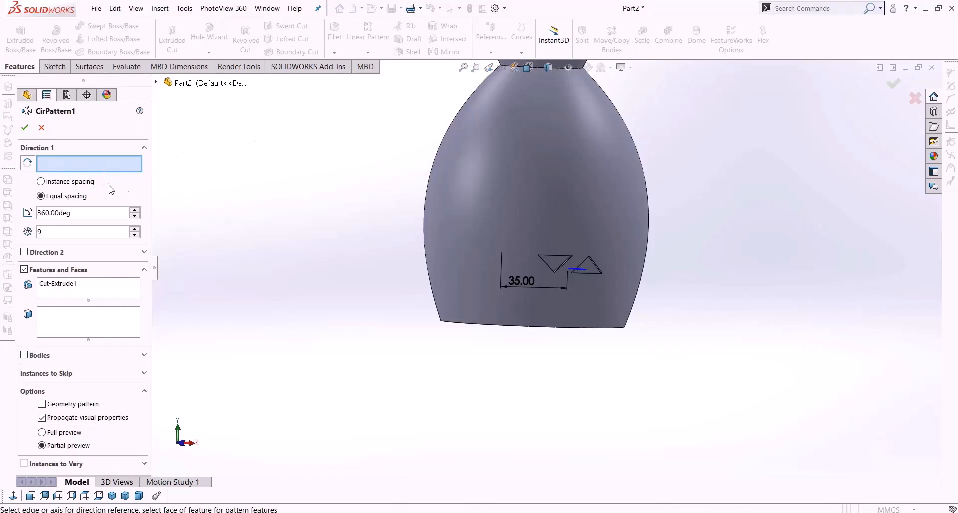
pyautogui.moveTo(433, 129); pyautogui.dragTo(432, 149, button='middle')
pyautogui.scroll(2, 555, 159)
pyautogui.scroll(-1, 553, 169)
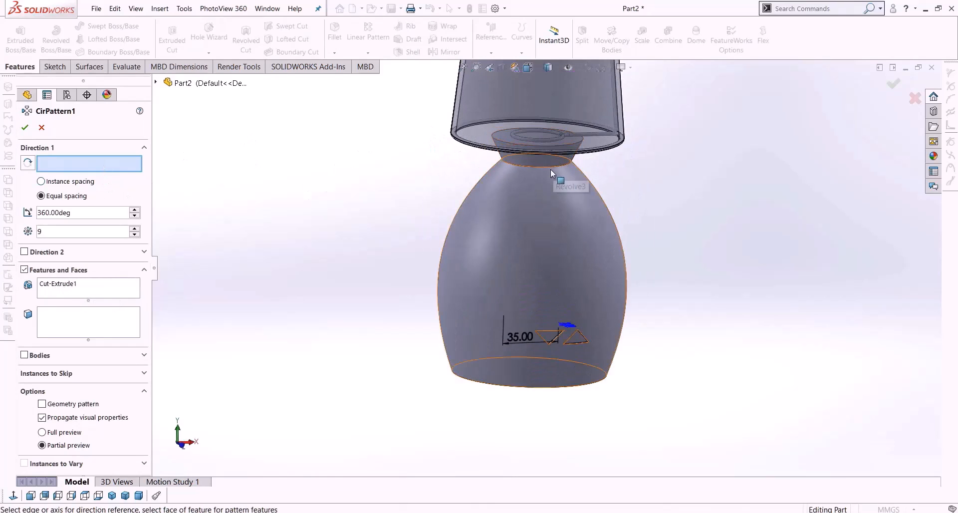
pyautogui.click(553, 171)
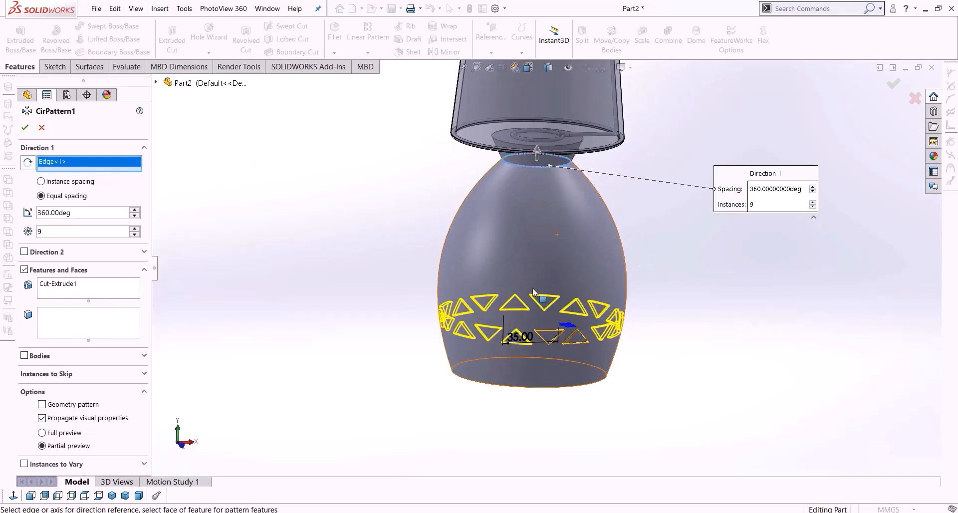
# Reduce the circular pattern of the triangle cut to 2 instances.
pyautogui.scroll(-6, 535, 316)
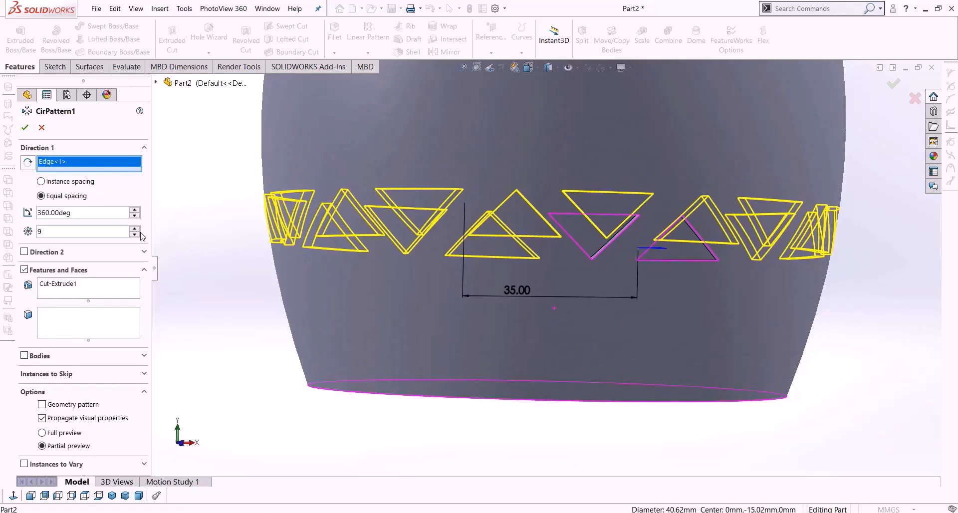
pyautogui.click(134, 229)
pyautogui.click(134, 234)
pyautogui.click(134, 234)
pyautogui.click(135, 234)
pyautogui.click(135, 234)
pyautogui.click(134, 234)
pyautogui.click(135, 234)
pyautogui.click(134, 234)
pyautogui.click(135, 234)
pyautogui.moveTo(415, 271); pyautogui.dragTo(186, 253, button='middle')
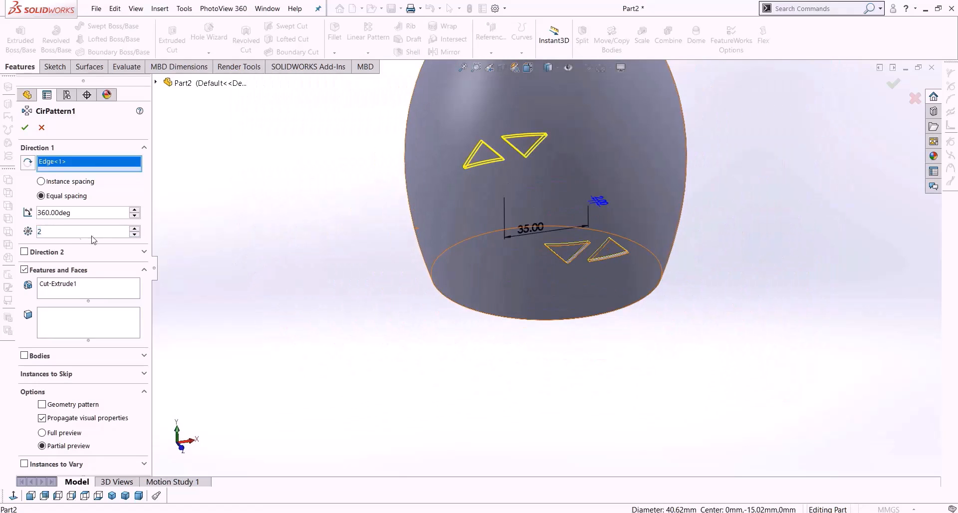
# Raise the number of instances in the circular pattern to 9.
pyautogui.click(135, 229)
pyautogui.click(135, 229)
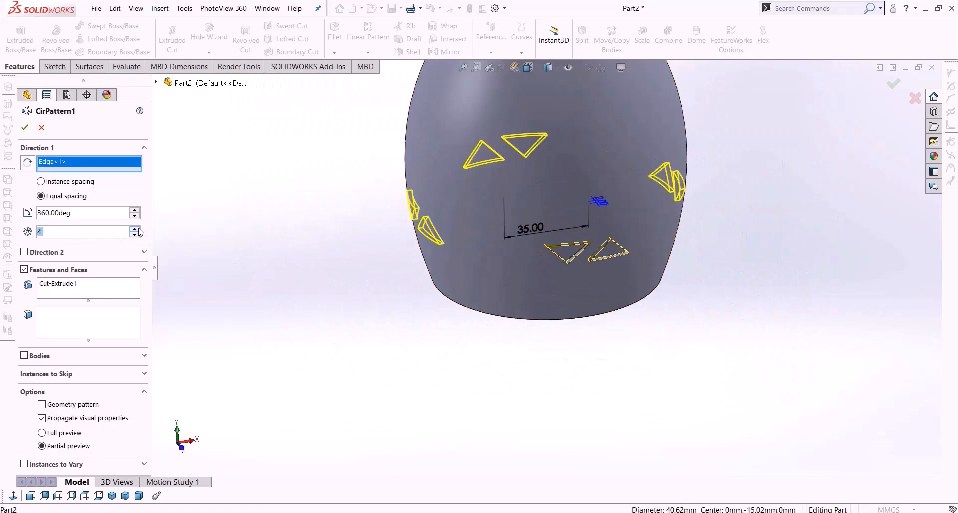
pyautogui.click(135, 228)
pyautogui.click(135, 228)
pyautogui.click(135, 228)
pyautogui.click(135, 228)
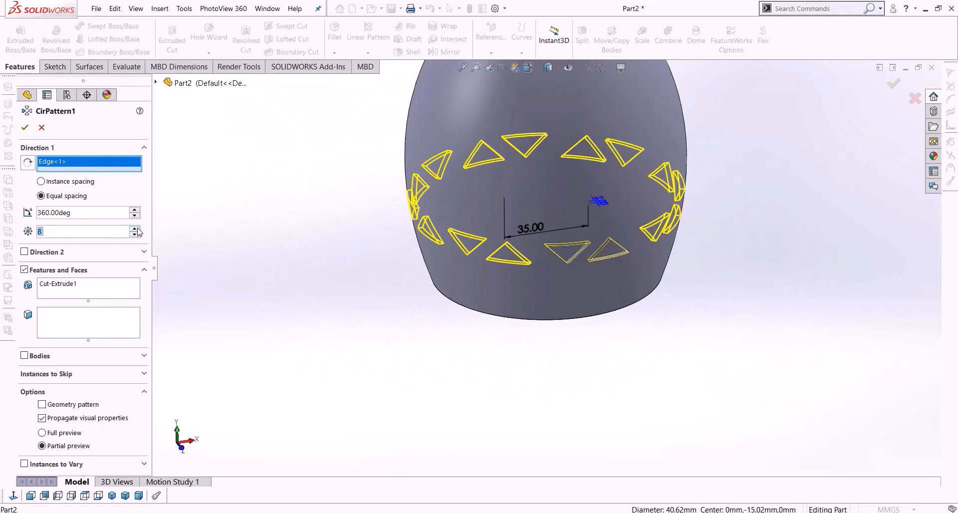
pyautogui.click(135, 228)
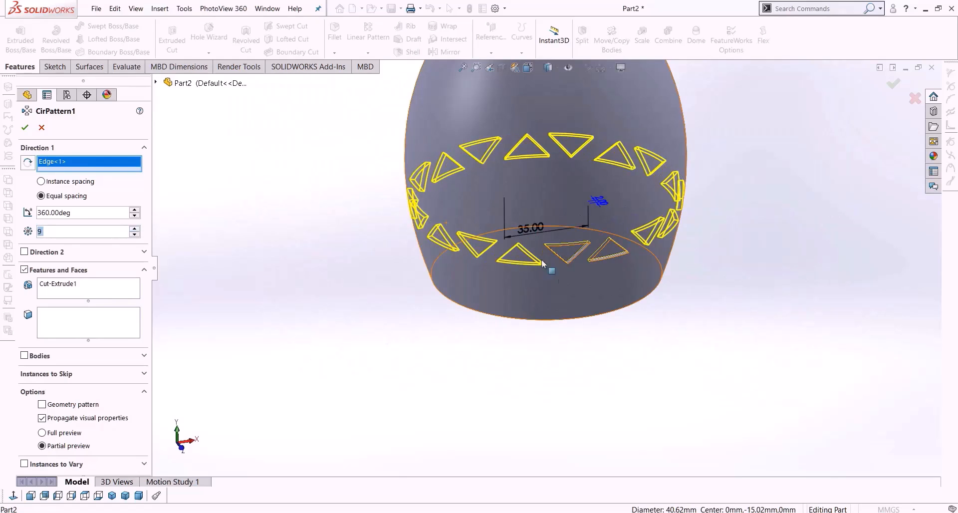
# Check the spacing between neighbouring triangles, set the circular pattern to 10 instances and finish it.
pyautogui.scroll(-3, 561, 271)
pyautogui.moveTo(561, 271); pyautogui.dragTo(529, 235, button='middle')
pyautogui.scroll(-3, 558, 238)
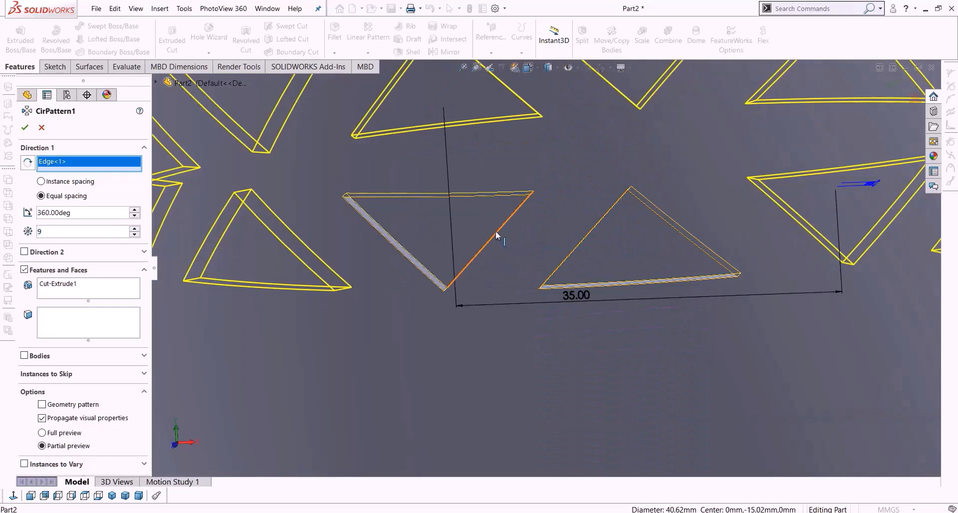
pyautogui.scroll(2, 691, 254)
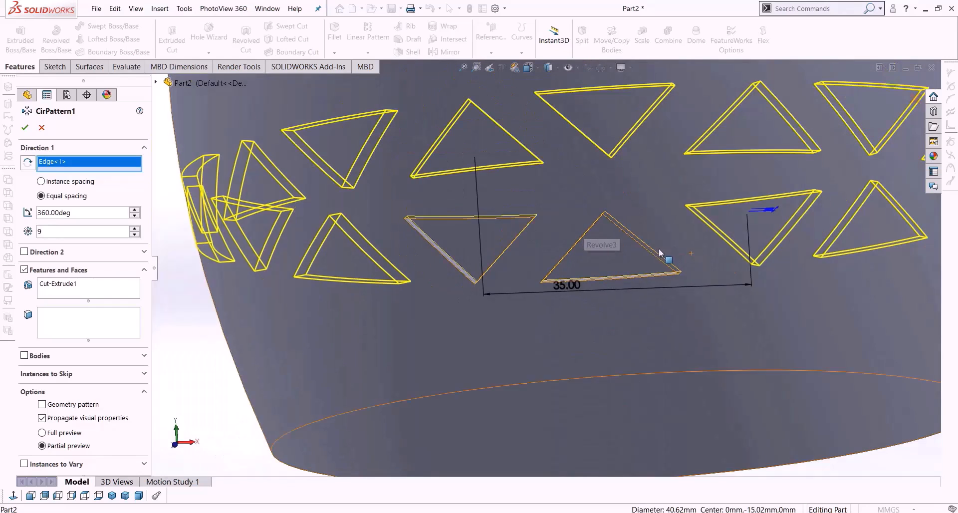
pyautogui.click(134, 229)
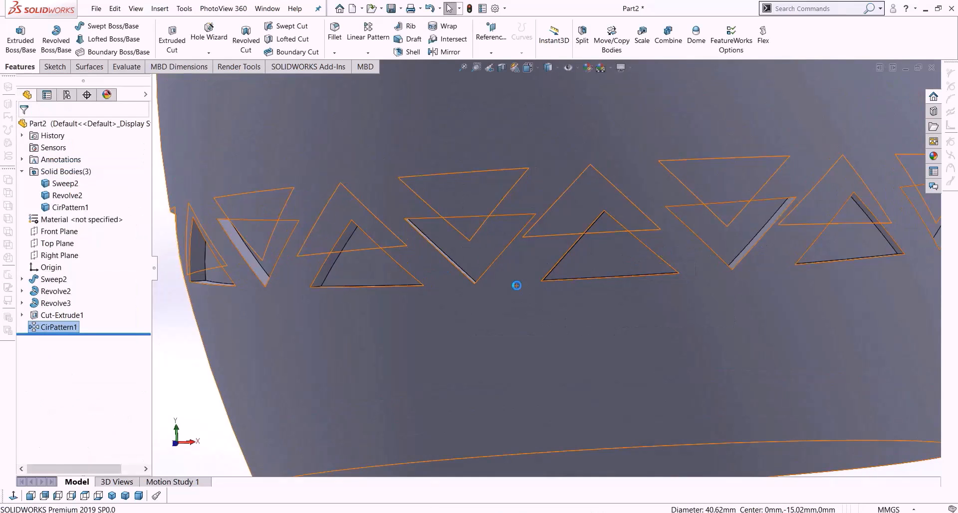
# Examine the patterned triangle cuts around the base and the top of the base inside the lampshade.
pyautogui.scroll(5, 519, 287)
pyautogui.moveTo(646, 372); pyautogui.dragTo(785, 392, button='middle')
pyautogui.scroll(4, 786, 391)
pyautogui.scroll(3, 649, 300)
pyautogui.moveTo(621, 276); pyautogui.dragTo(602, 250, button='middle')
pyautogui.scroll(-6, 575, 221)
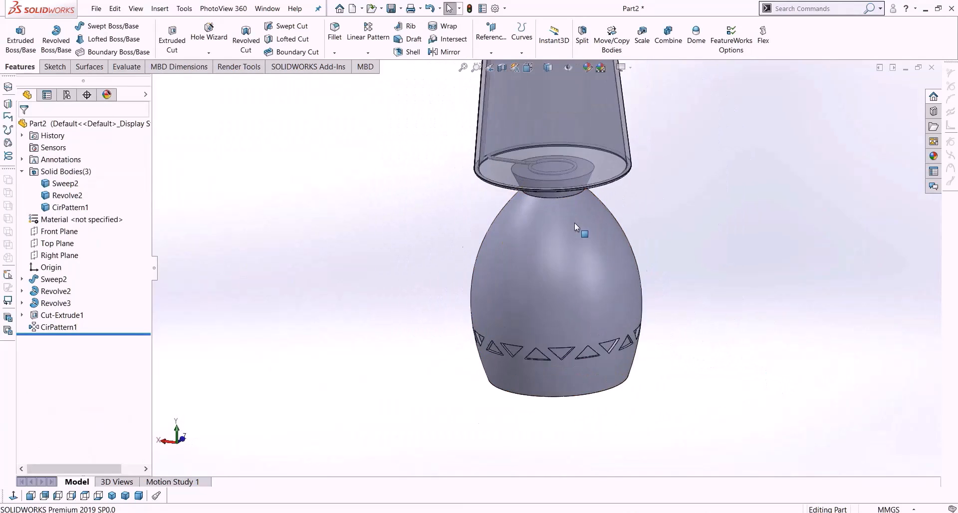
pyautogui.scroll(-4, 545, 146)
pyautogui.moveTo(544, 145); pyautogui.dragTo(542, 223, button='middle')
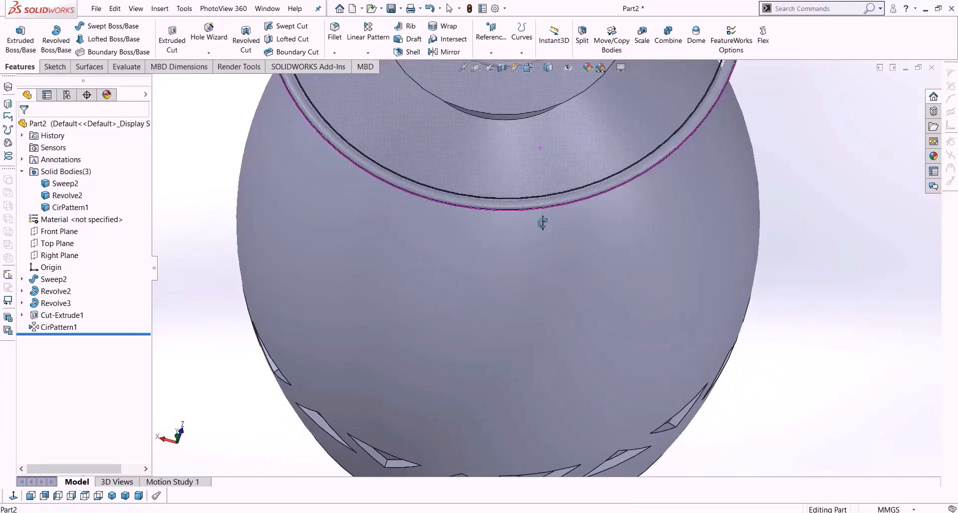
pyautogui.scroll(7, 538, 210)
pyautogui.moveTo(534, 181); pyautogui.dragTo(532, 150, button='middle')
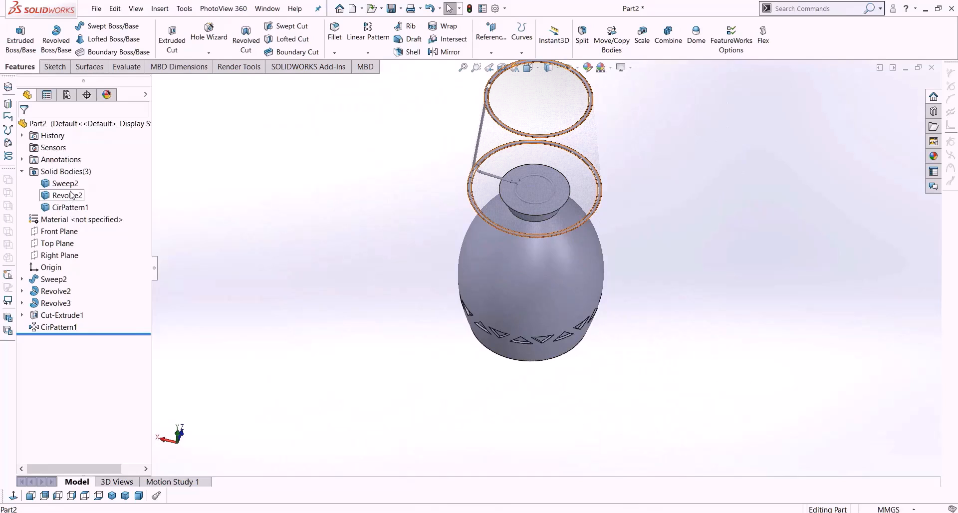
# Hide the Sweep2 and Revolve2 solid bodies.
pyautogui.click(70, 184)
pyautogui.keyDown('ctrl'); pyautogui.click(58, 196); pyautogui.keyUp('ctrl')
pyautogui.rightClick(58, 199)
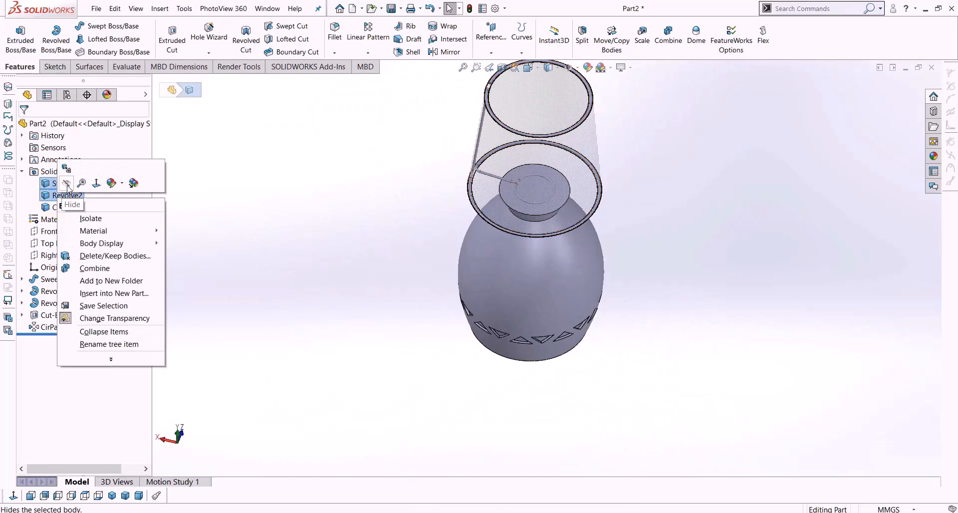
pyautogui.click(67, 183)
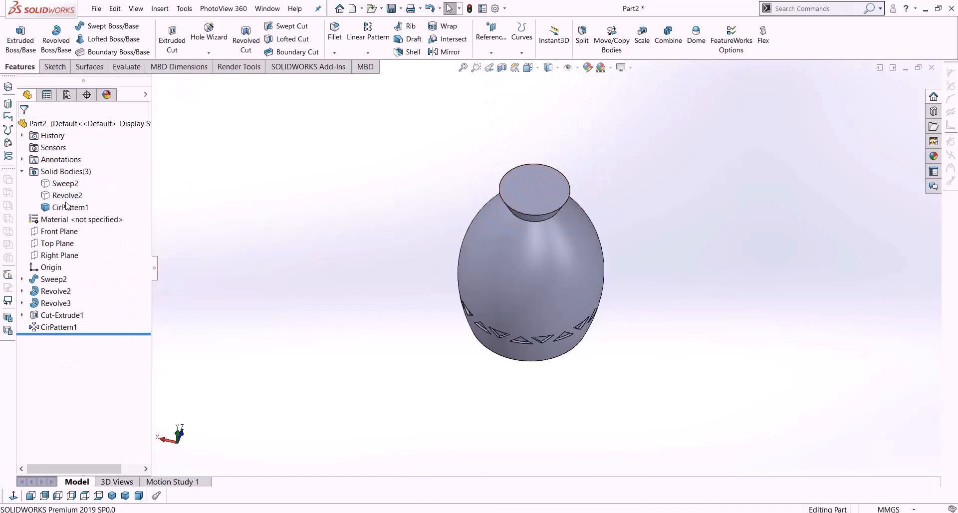
# Show the Sweep2 wire frame body again above the flat top of the base.
pyautogui.rightClick(65, 185)
pyautogui.click(76, 158)
pyautogui.moveTo(405, 287); pyautogui.dragTo(411, 334, button='middle')
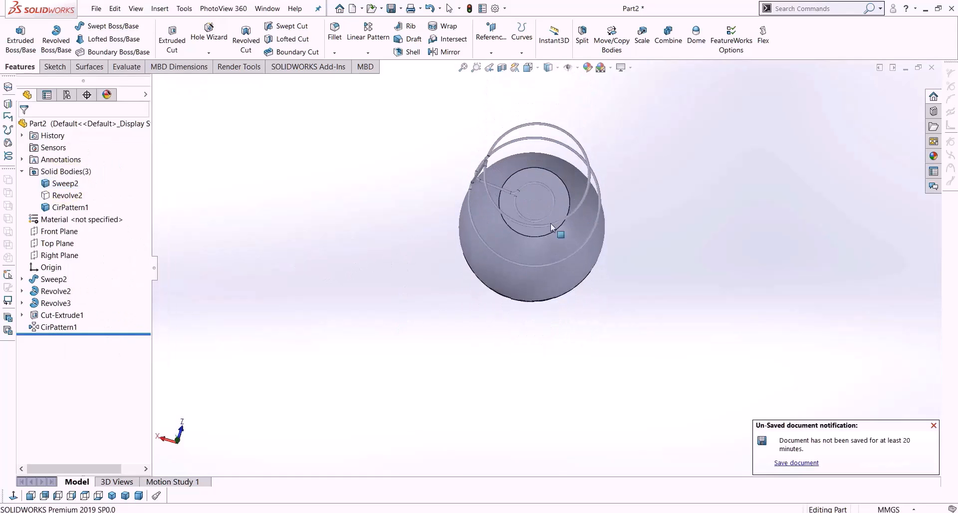
pyautogui.scroll(-5, 533, 214)
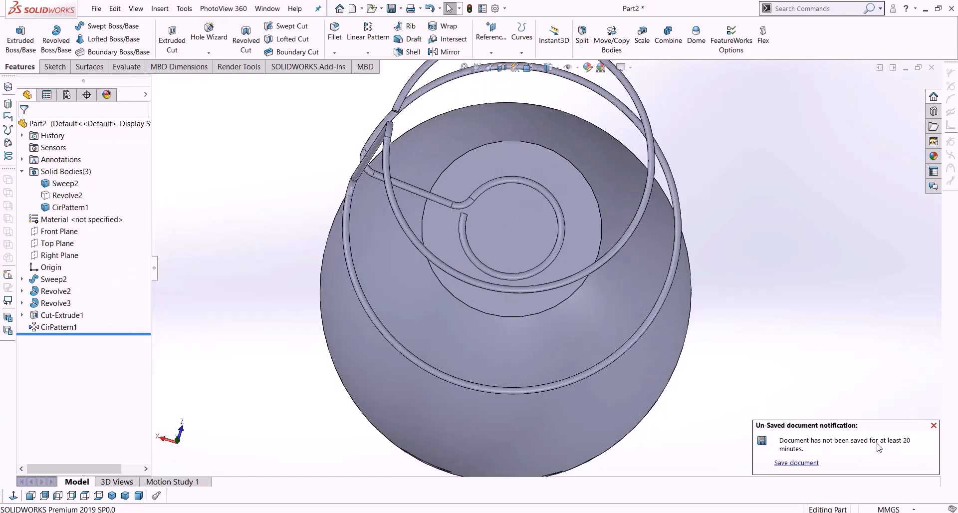
# Save the part on the Desktop as Lighting V2.
pyautogui.click(794, 464)
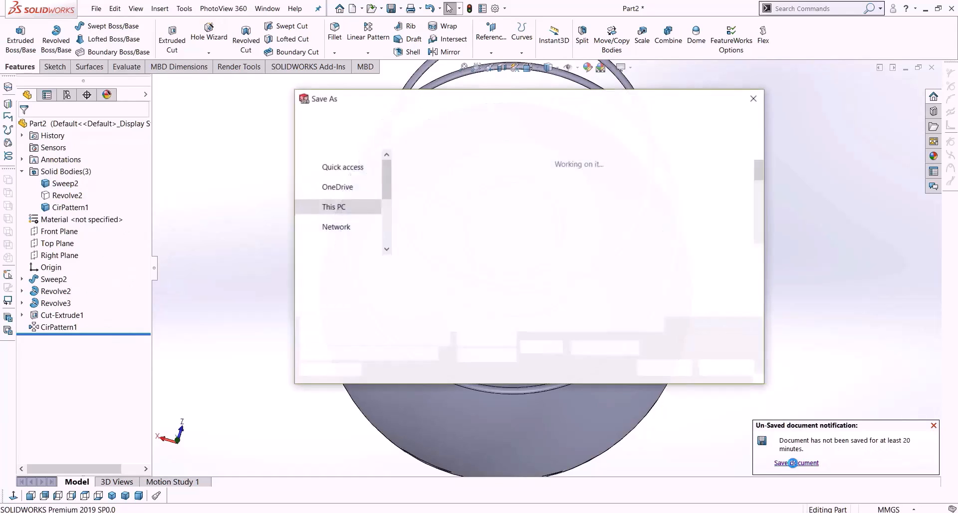
pyautogui.scroll(1, 342, 208)
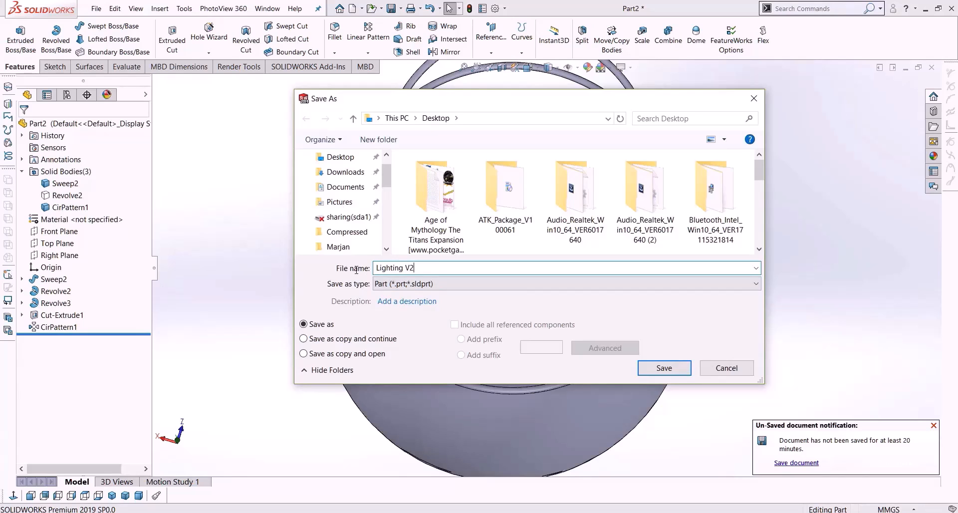
pyautogui.click(656, 367)
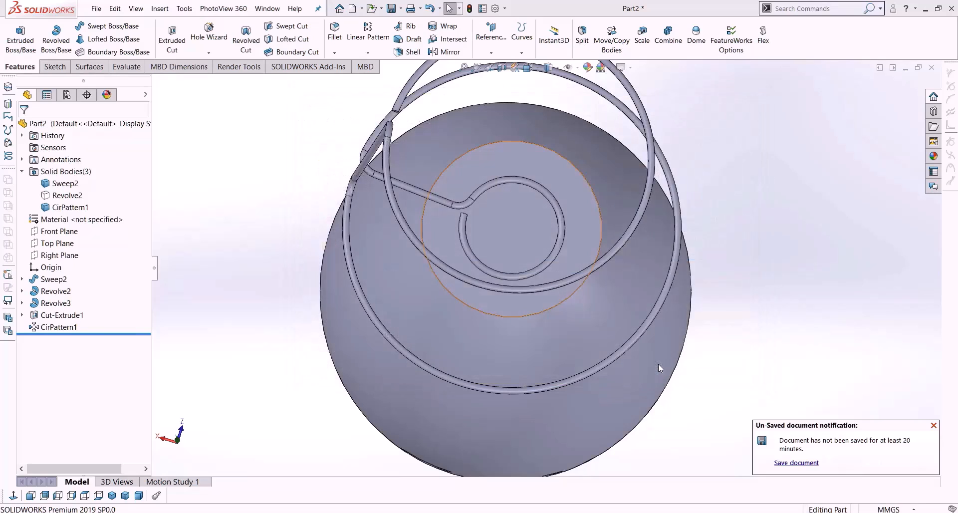
# Sketch a circle about 26 mm in diameter, centred on the origin, on the base's flat top face.
pyautogui.click(508, 219)
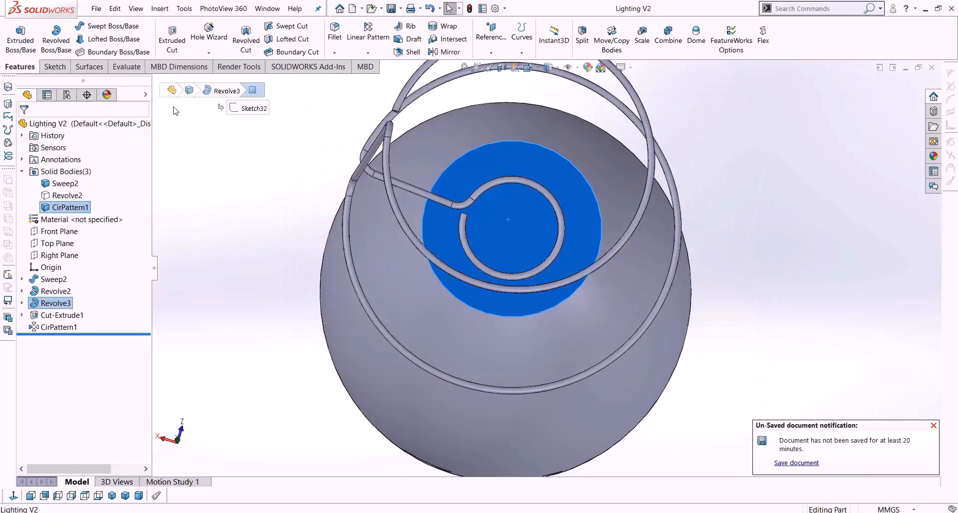
pyautogui.click(55, 66)
pyautogui.click(114, 26)
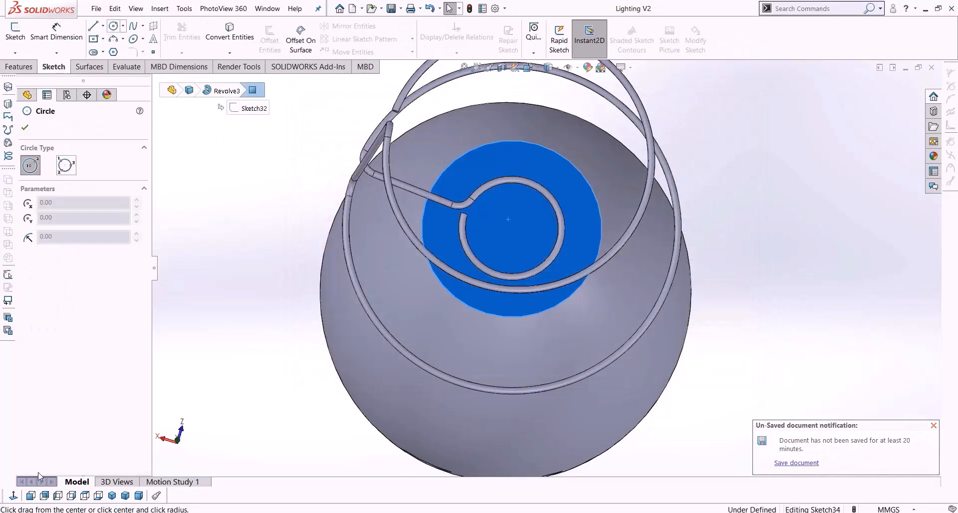
pyautogui.click(14, 495)
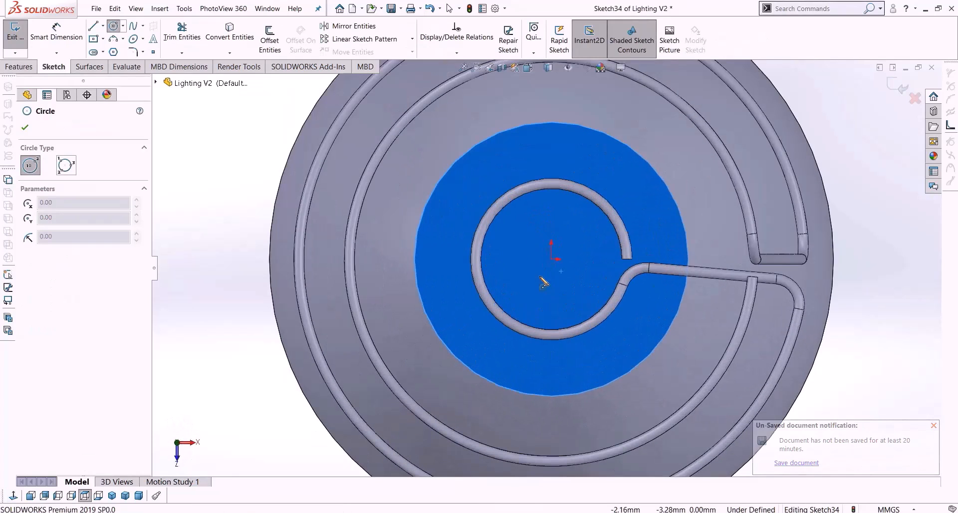
pyautogui.click(552, 259)
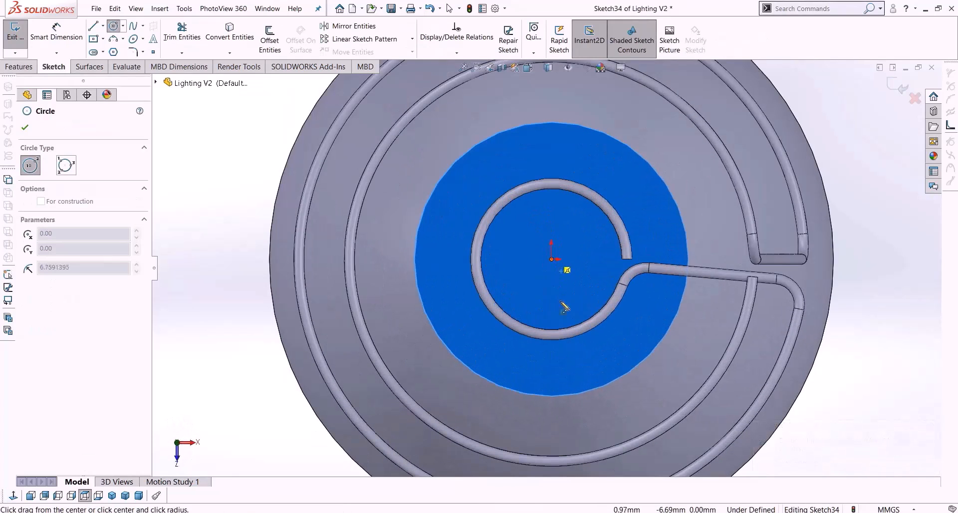
pyautogui.click(575, 327)
pyautogui.press('Escape')
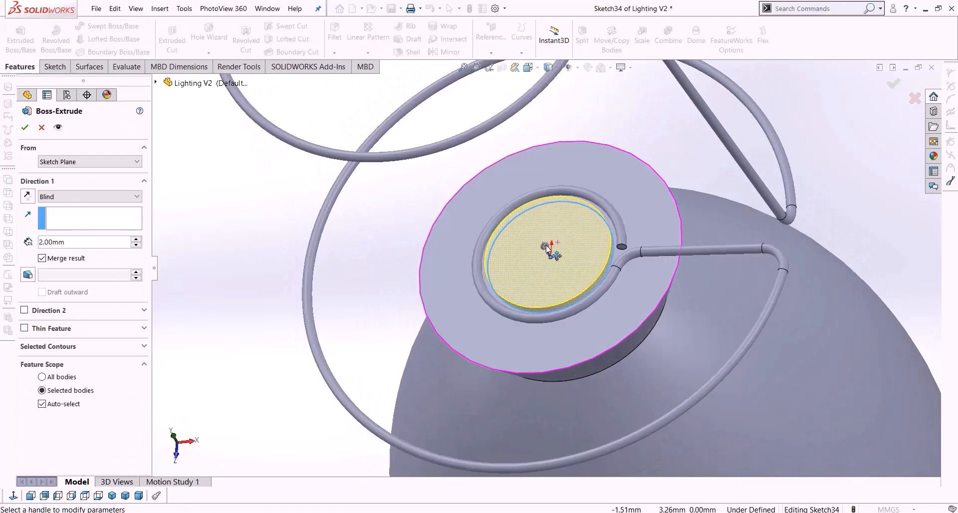
# Extrude the circle upward from the base's top face by about 18.6 mm, merging the result.
pyautogui.moveTo(547, 248); pyautogui.dragTo(478, 222)
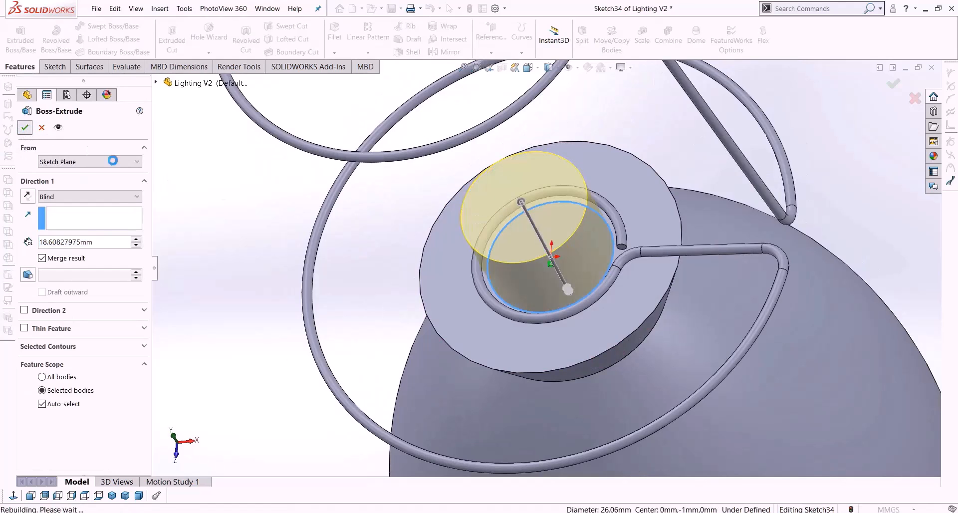
pyautogui.click(28, 128)
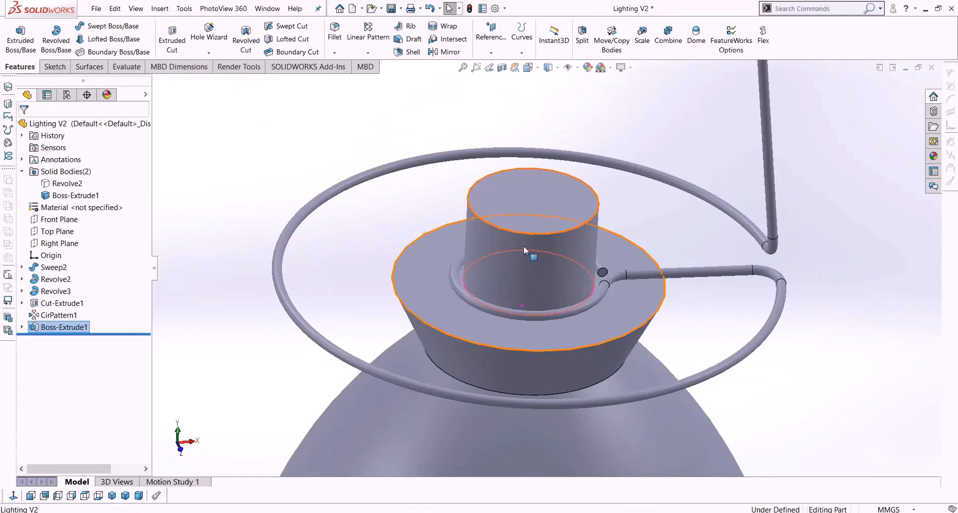
pyautogui.scroll(4, 526, 273)
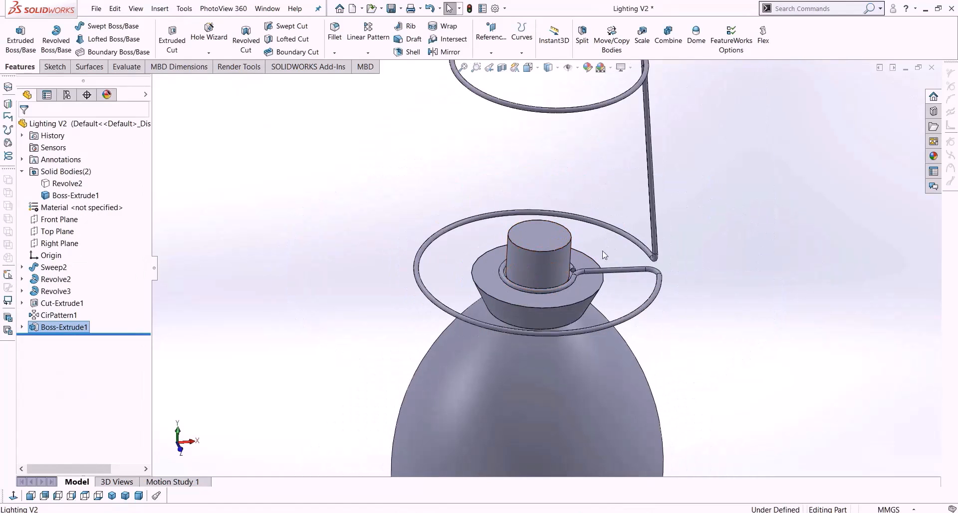
# Start a Front Plane sketch and draw a vertical centerline about 57.6 mm long upward from the middle of the cylinder's top edge.
pyautogui.click(49, 218)
pyautogui.click(13, 496)
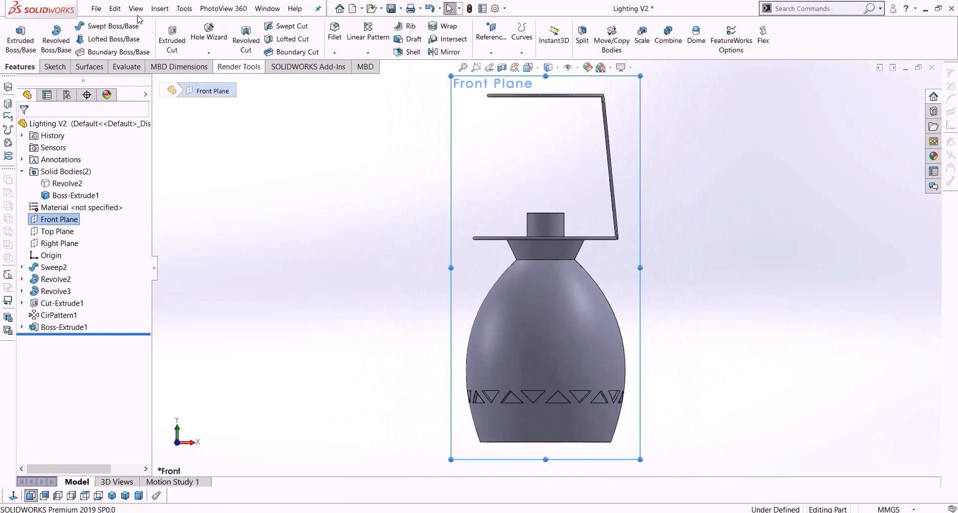
pyautogui.click(54, 66)
pyautogui.click(15, 31)
pyautogui.click(103, 26)
pyautogui.click(107, 37)
pyautogui.scroll(-4, 536, 167)
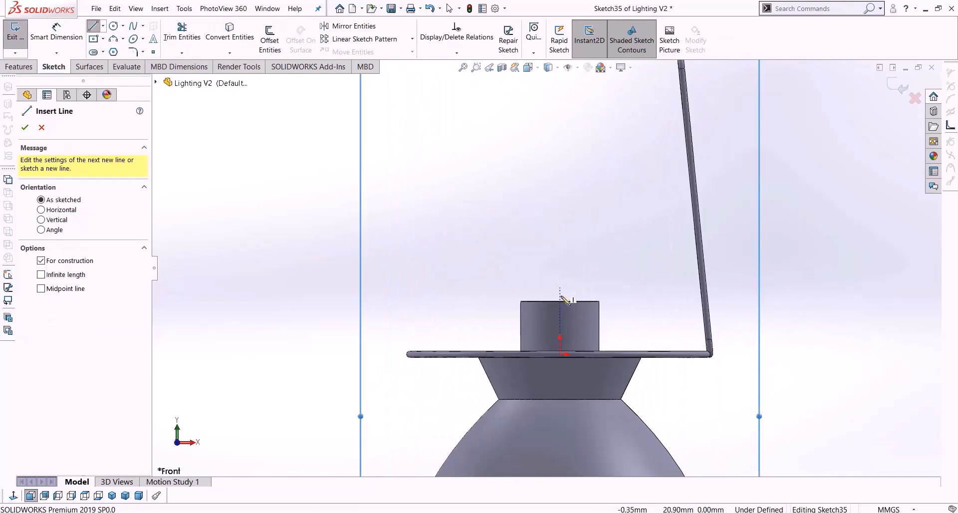
pyautogui.click(559, 301)
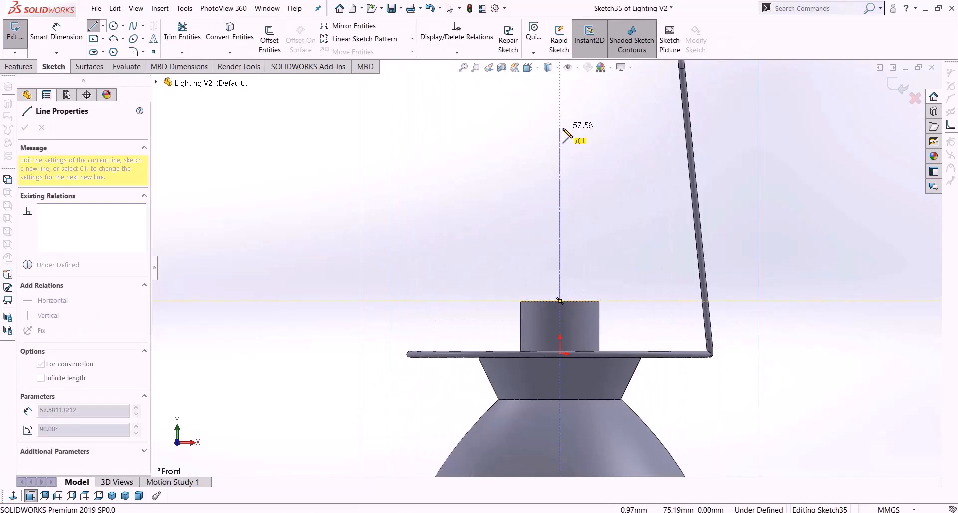
pyautogui.click(561, 129)
pyautogui.press('Escape')
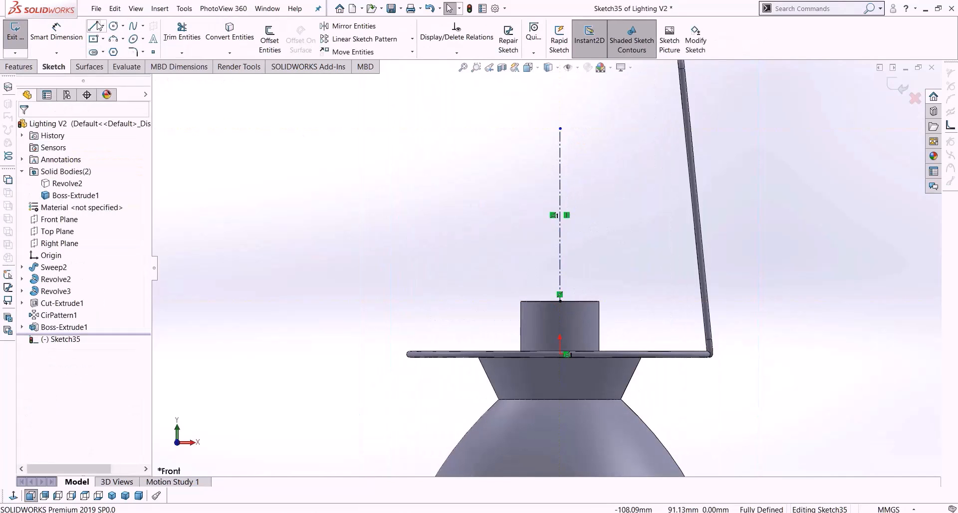
# Sketch a vertical line about 15 mm long from inside the cylinder to just above its top, near its +X side.
pyautogui.press('l')
pyautogui.scroll(-3, 502, 279)
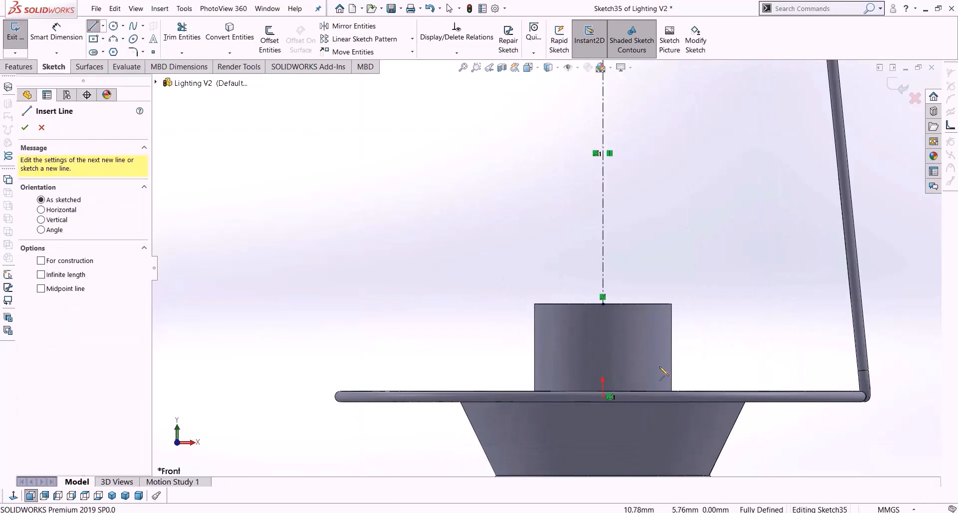
pyautogui.click(658, 367)
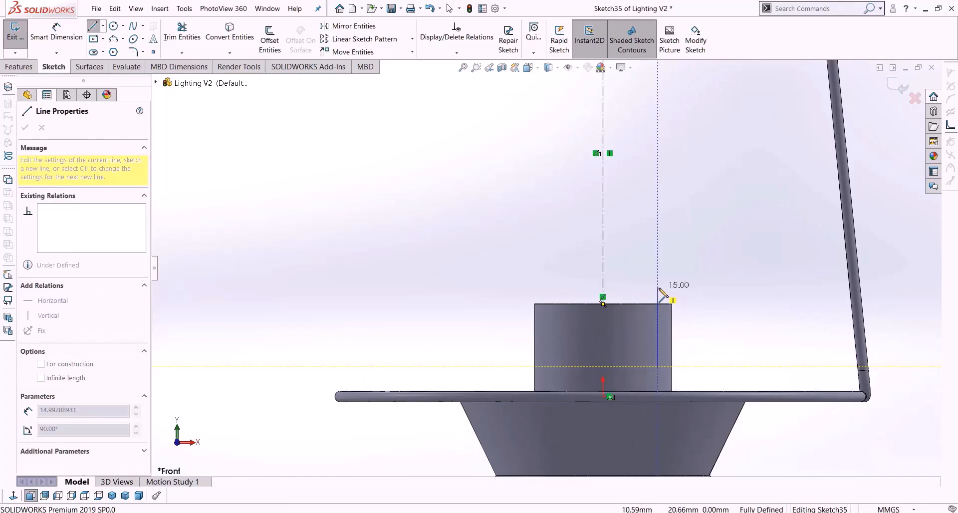
pyautogui.click(659, 289)
pyautogui.press('Escape')
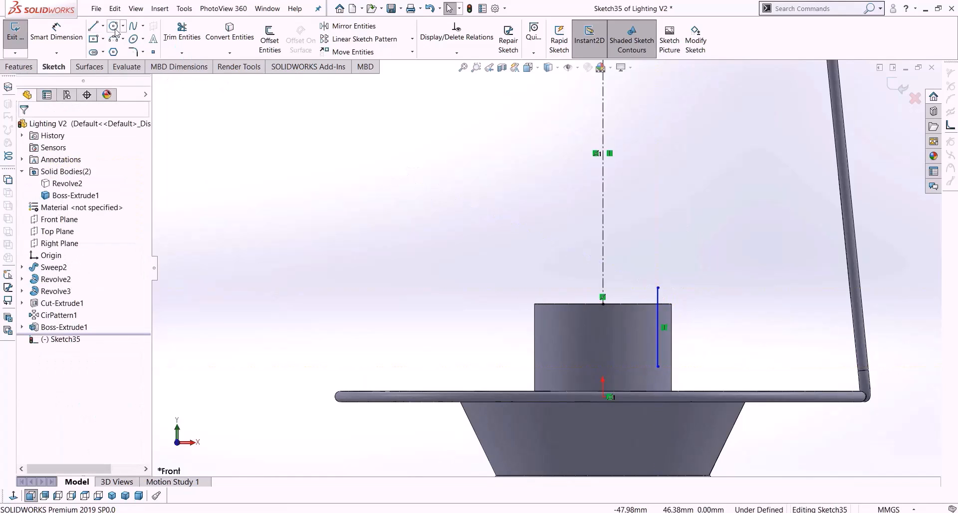
# Draw a curved spline from the short vertical line's upper end, bulging outward, to a point on the centerline.
pyautogui.click(133, 26)
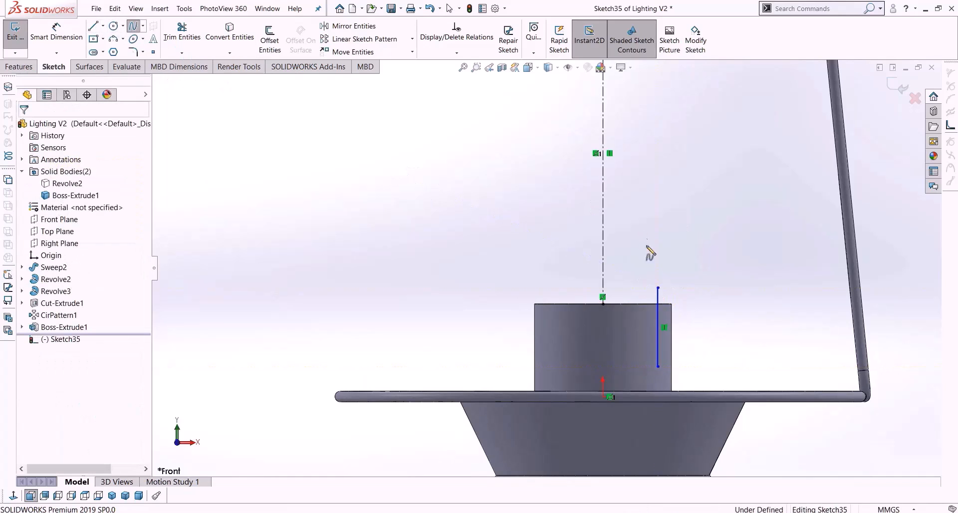
pyautogui.click(659, 288)
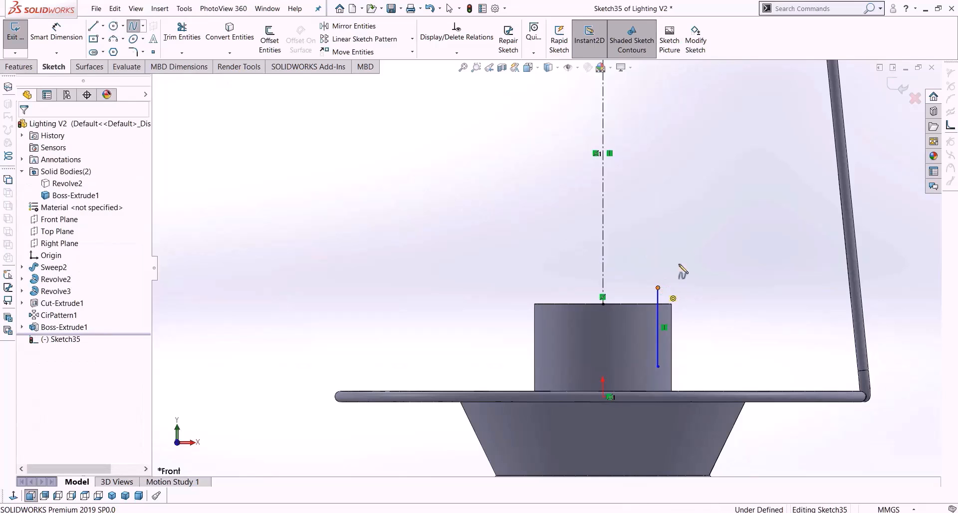
pyautogui.click(633, 121)
pyautogui.doubleClick(603, 80)
pyautogui.press('Escape')
pyautogui.click(703, 236)
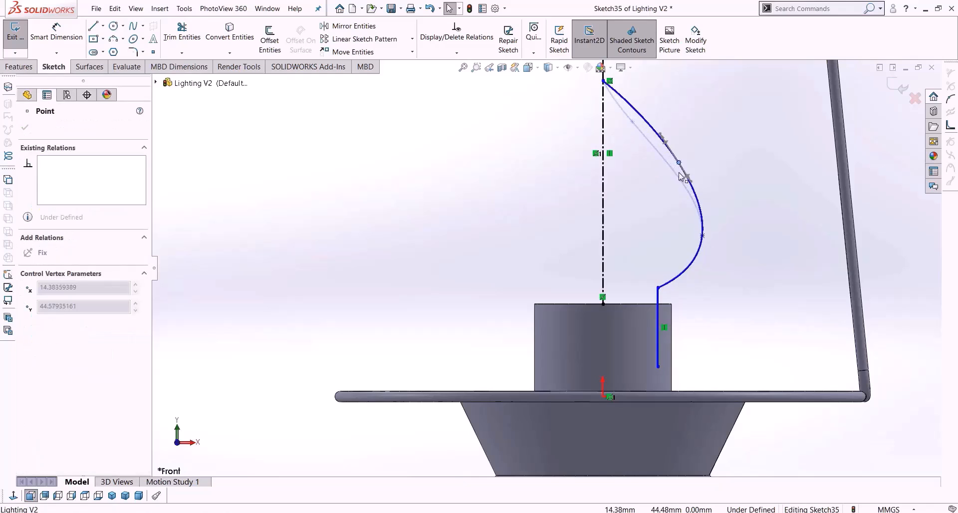
# Reshape the spline into a rounded bulb half-profile by repositioning its inner points and its upper end on the centerline.
pyautogui.moveTo(705, 237); pyautogui.dragTo(704, 257)
pyautogui.scroll(4, 610, 207)
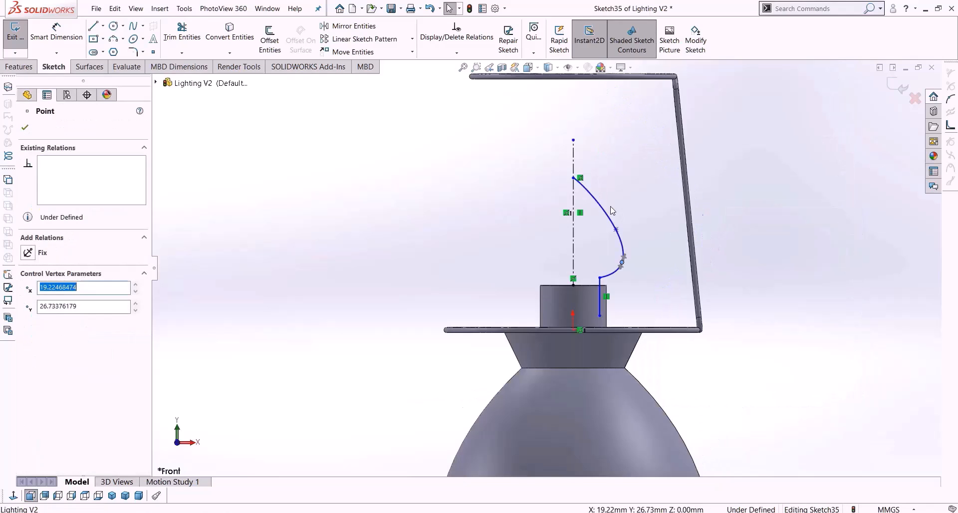
pyautogui.scroll(-4, 578, 187)
pyautogui.moveTo(572, 196); pyautogui.dragTo(572, 257)
pyautogui.moveTo(661, 303); pyautogui.dragTo(669, 269)
pyautogui.moveTo(572, 257); pyautogui.dragTo(572, 183)
pyautogui.moveTo(670, 271); pyautogui.dragTo(708, 271)
# Close the bulb profile with a vertical line about 56.5 mm long down the centerline and a horizontal line about 10.4 mm long.
pyautogui.click(92, 26)
pyautogui.click(572, 184)
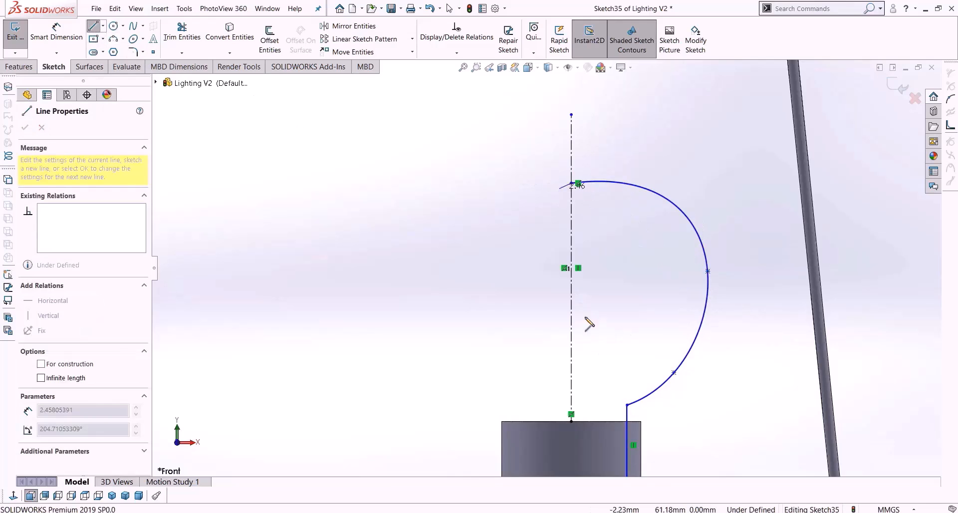
pyautogui.scroll(3, 585, 330)
pyautogui.scroll(-5, 568, 406)
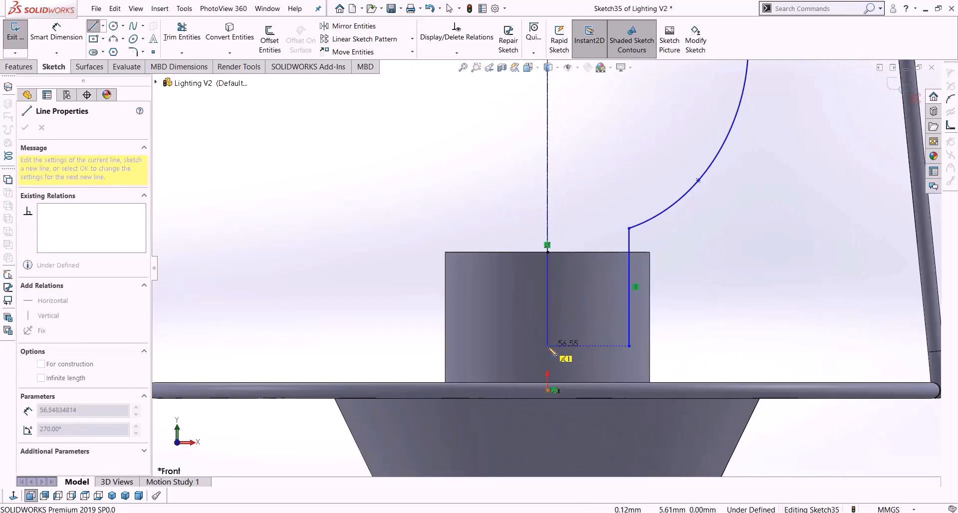
pyautogui.click(548, 345)
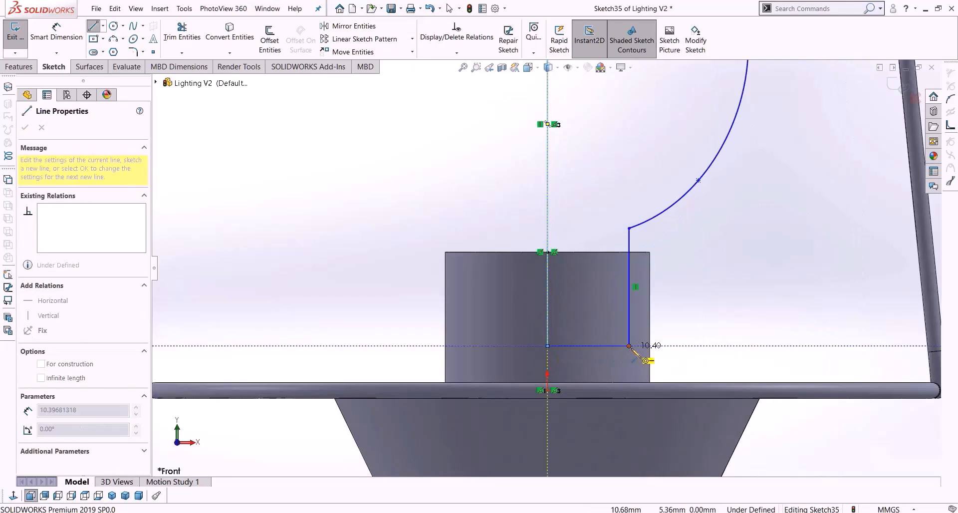
pyautogui.click(629, 346)
pyautogui.scroll(3, 604, 270)
pyautogui.press('Escape')
# Add a perpendicular relation between the spline and the vertical line along the centerline.
pyautogui.scroll(-3, 557, 79)
pyautogui.scroll(-2, 557, 79)
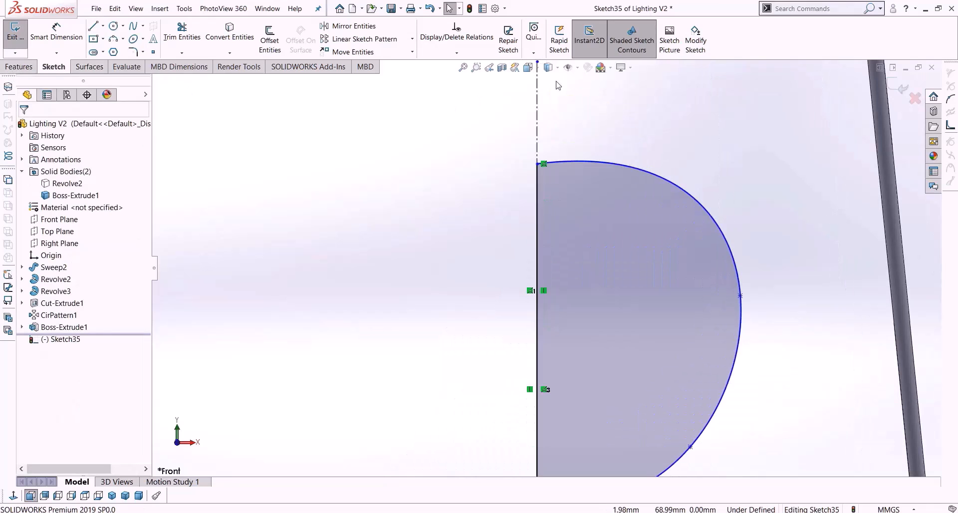
pyautogui.click(574, 160)
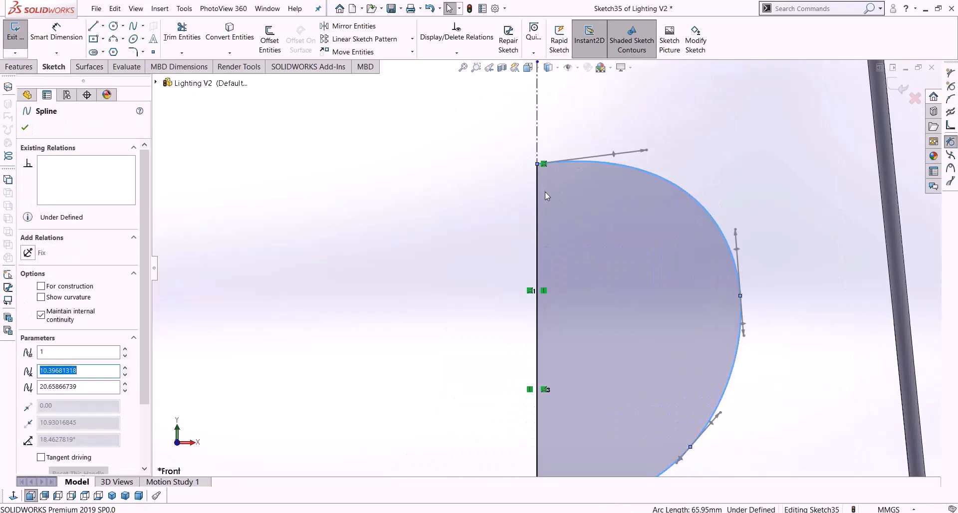
pyautogui.keyDown('ctrl'); pyautogui.click(538, 188); pyautogui.keyUp('ctrl')
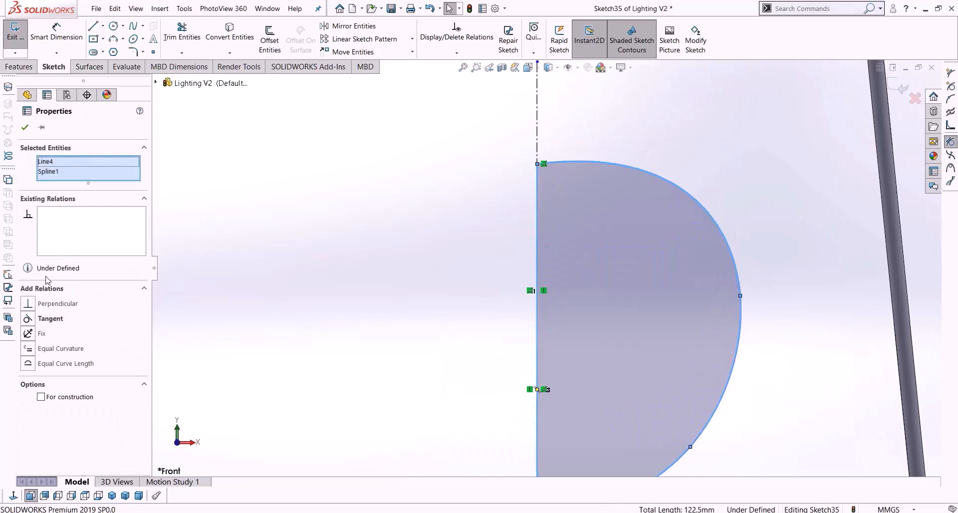
pyautogui.click(29, 304)
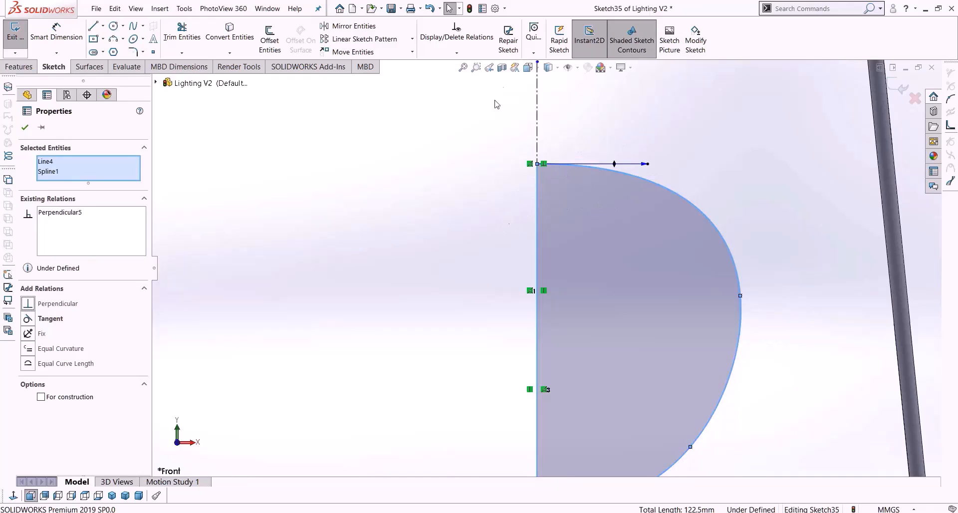
# Revolve the bulb profile 360° about its vertical line as a separate body, with Merge result turned off.
pyautogui.scroll(5, 510, 165)
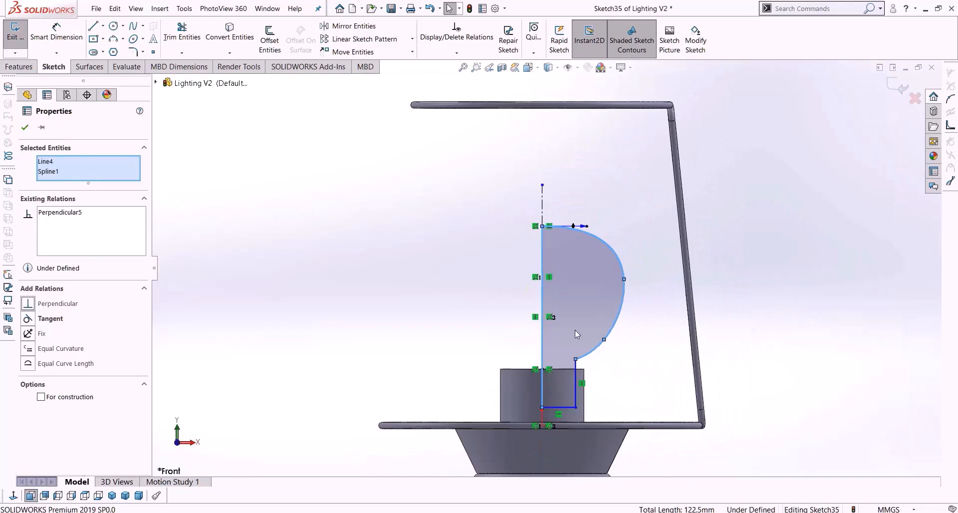
pyautogui.click(20, 66)
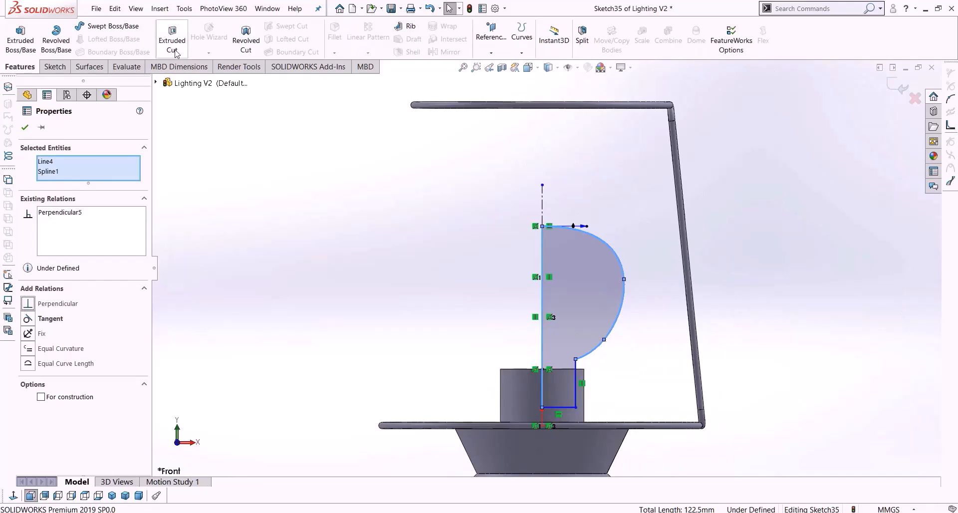
pyautogui.click(55, 39)
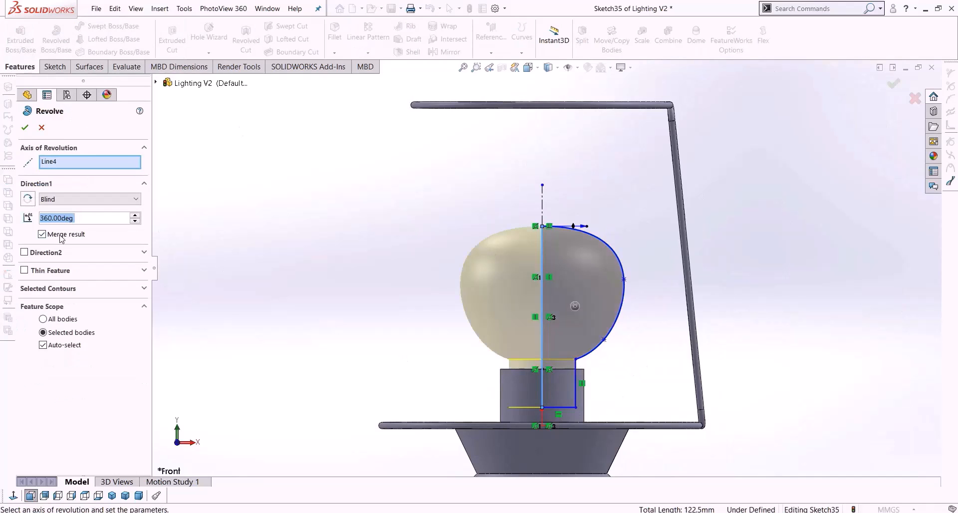
pyautogui.click(25, 128)
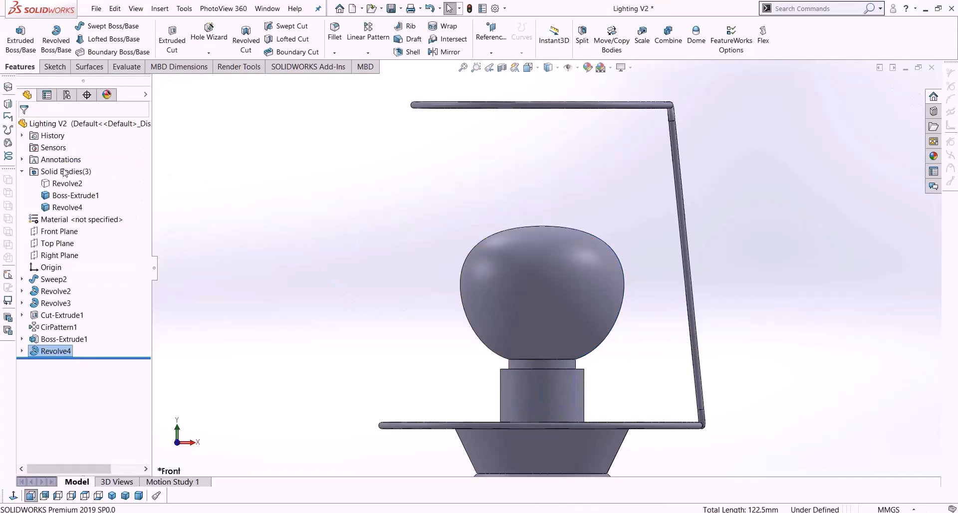
# Open the bulb's revolve feature for editing, inspect its merge option and the bulb's seat in the cylinder, and accept it.
pyautogui.rightClick(60, 351)
pyautogui.click(70, 291)
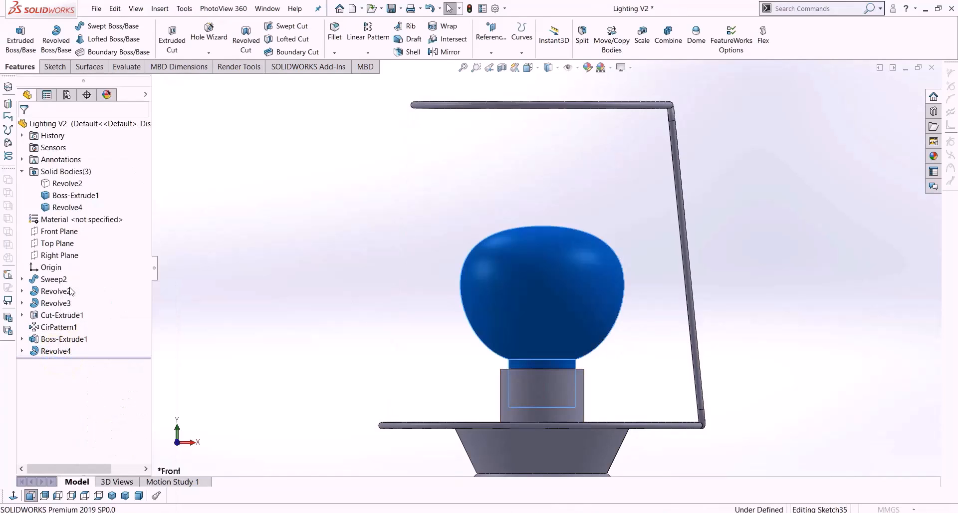
pyautogui.moveTo(306, 280); pyautogui.dragTo(311, 317, button='middle')
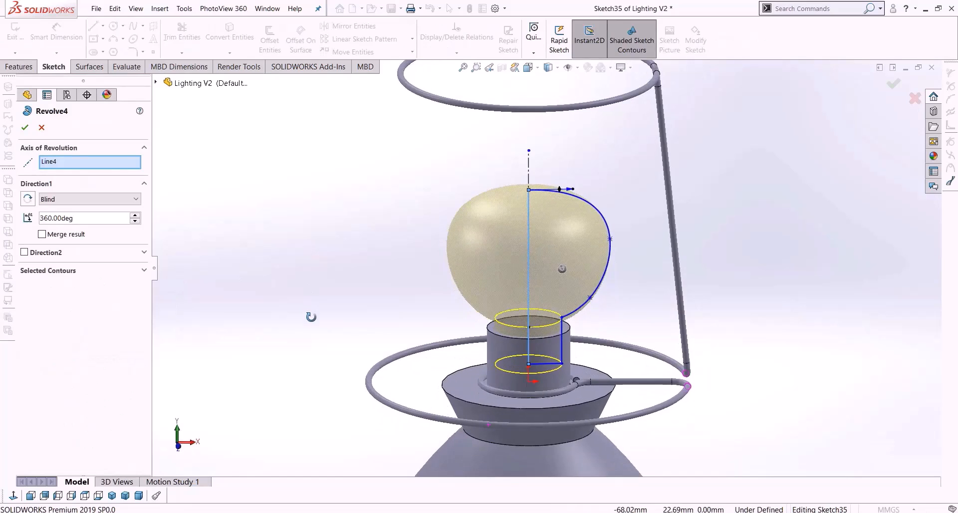
pyautogui.click(23, 128)
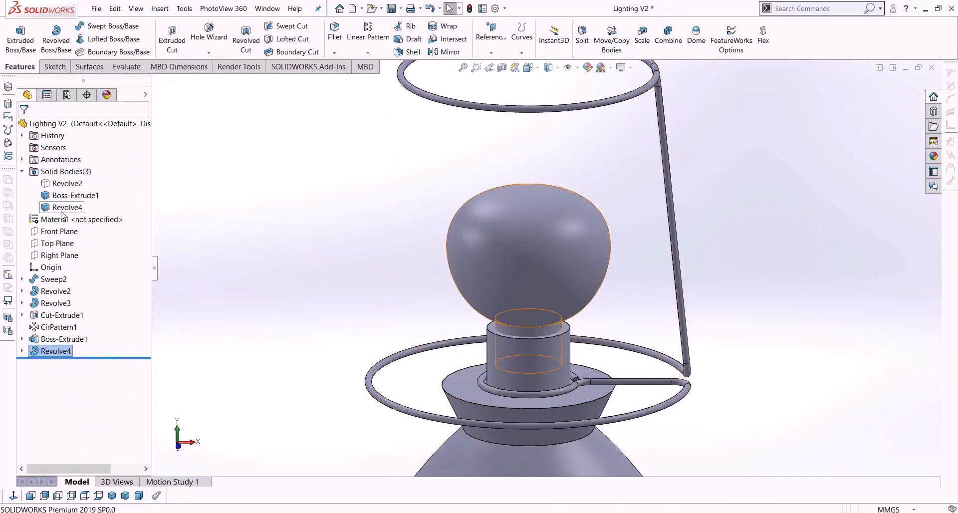
# Highlight the Revolve4 and Boss-Extrude1 solid bodies in turn to check them, and clear the selection.
pyautogui.click(62, 207)
pyautogui.press('f')
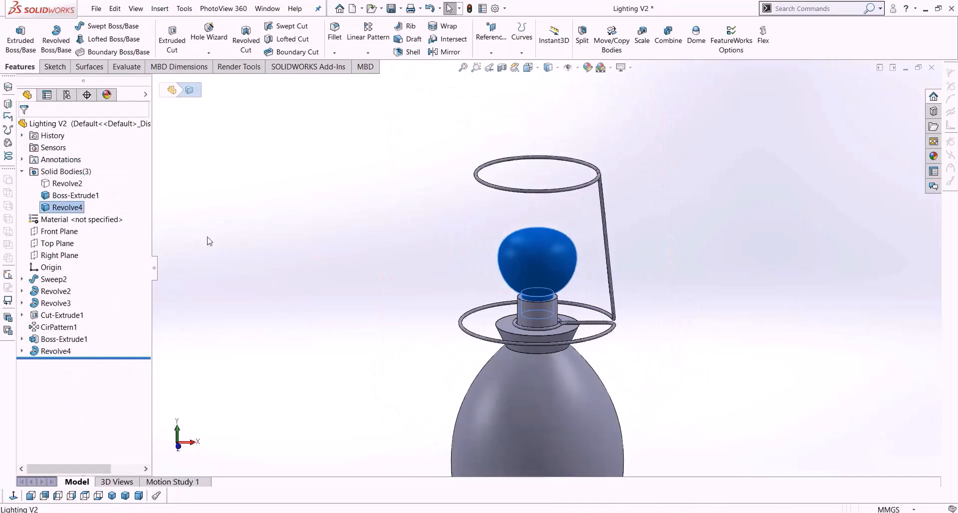
pyautogui.click(76, 196)
pyautogui.click(667, 338)
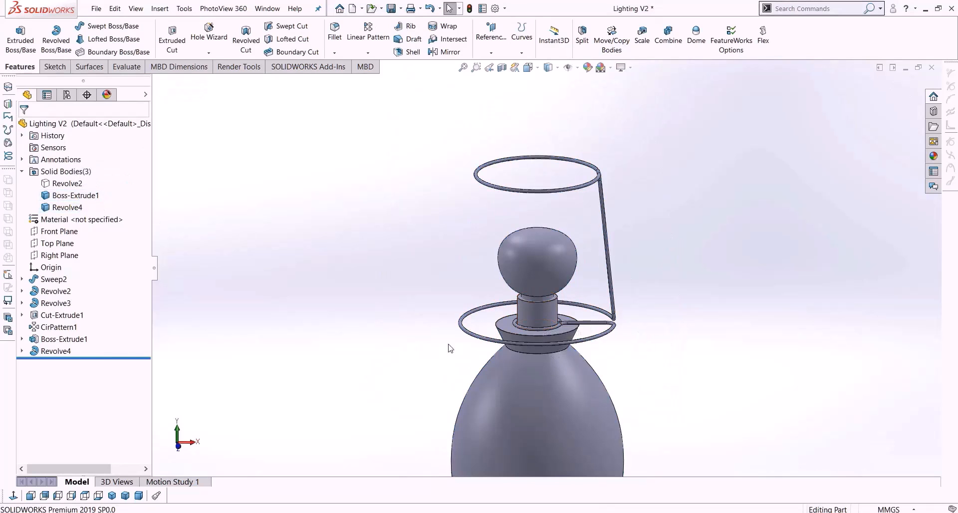
# Edit the Boss-Extrude1 socket extrusion, inspect its merged bodies, and turn off Merge result.
pyautogui.rightClick(64, 339)
pyautogui.click(71, 297)
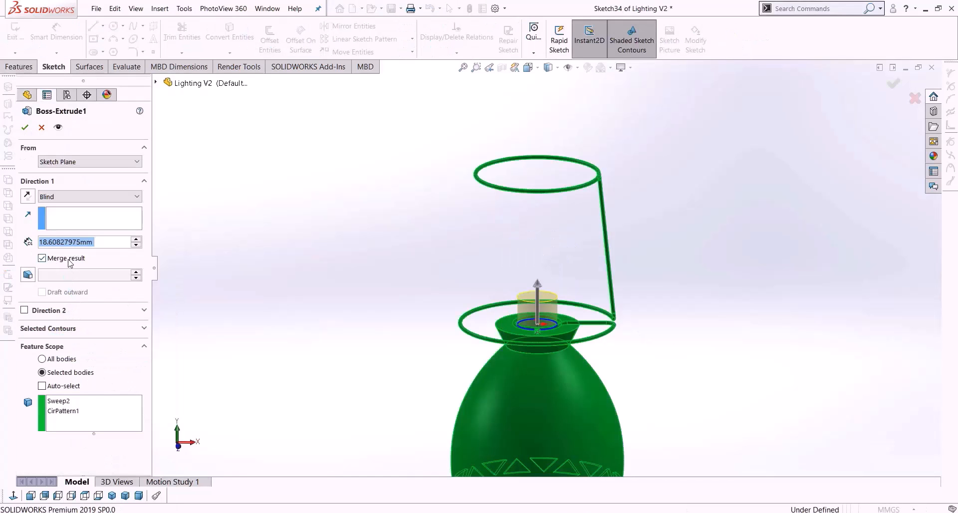
pyautogui.scroll(-6, 583, 345)
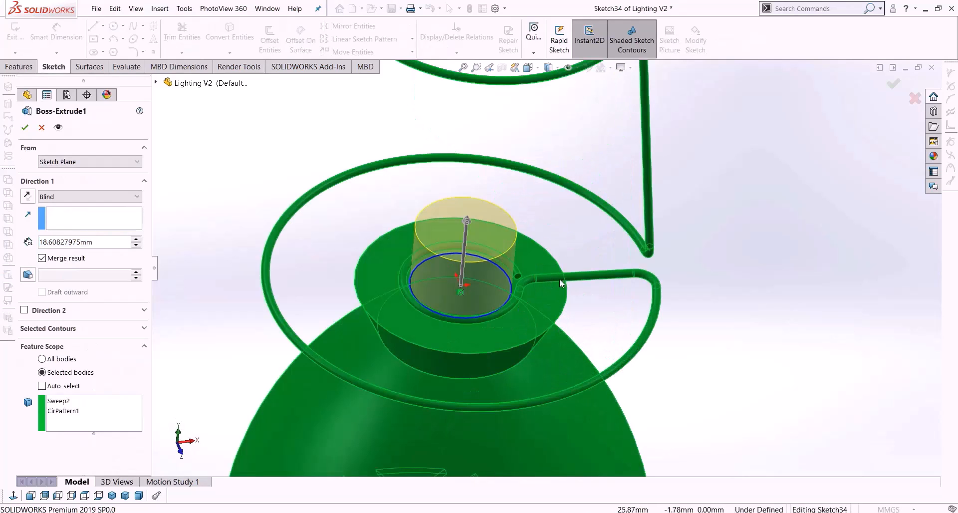
pyautogui.scroll(6, 559, 279)
pyautogui.moveTo(553, 292); pyautogui.dragTo(545, 248, button='middle')
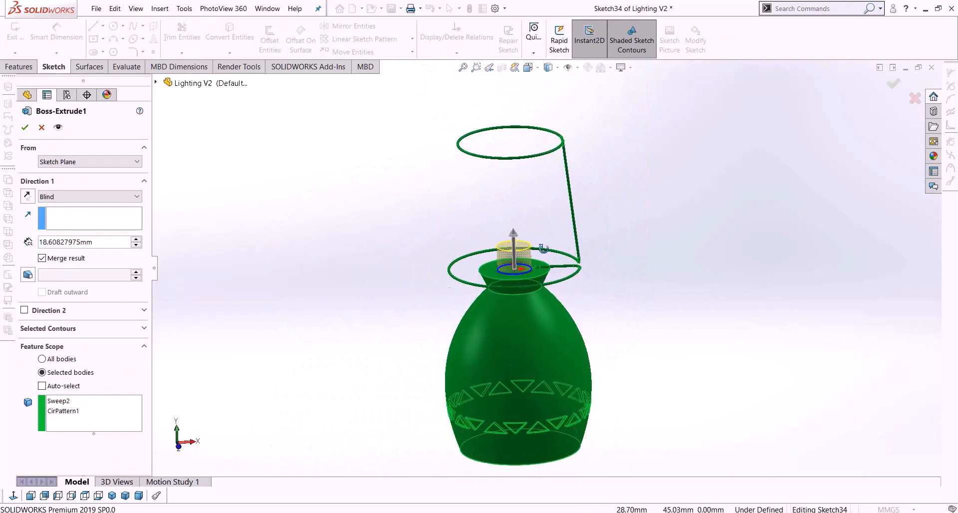
pyautogui.rightClick(100, 410)
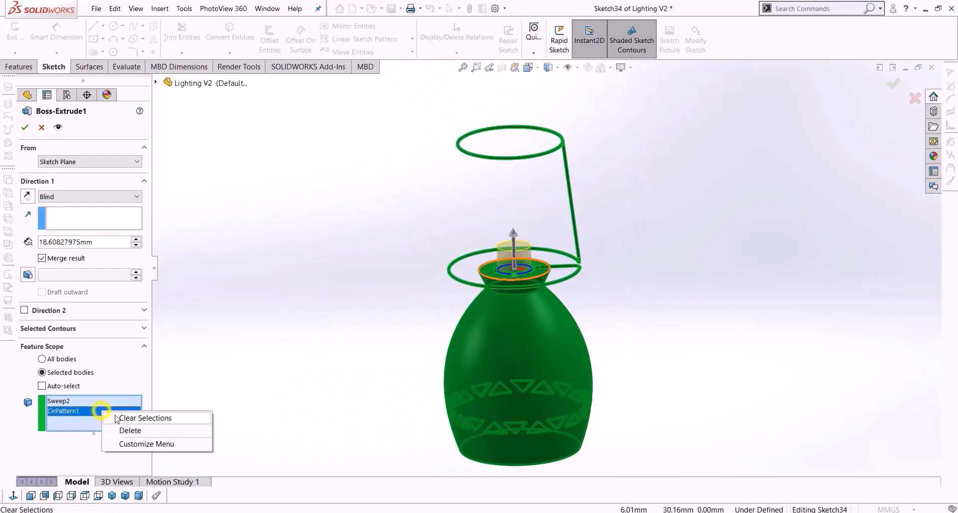
pyautogui.click(70, 279)
pyautogui.click(61, 259)
pyautogui.click(27, 128)
# Roll the history back to before Revolve4 and set Boss-Extrude1 to merge only with the CirPattern1 base body, Auto-select off.
pyautogui.scroll(-5, 578, 276)
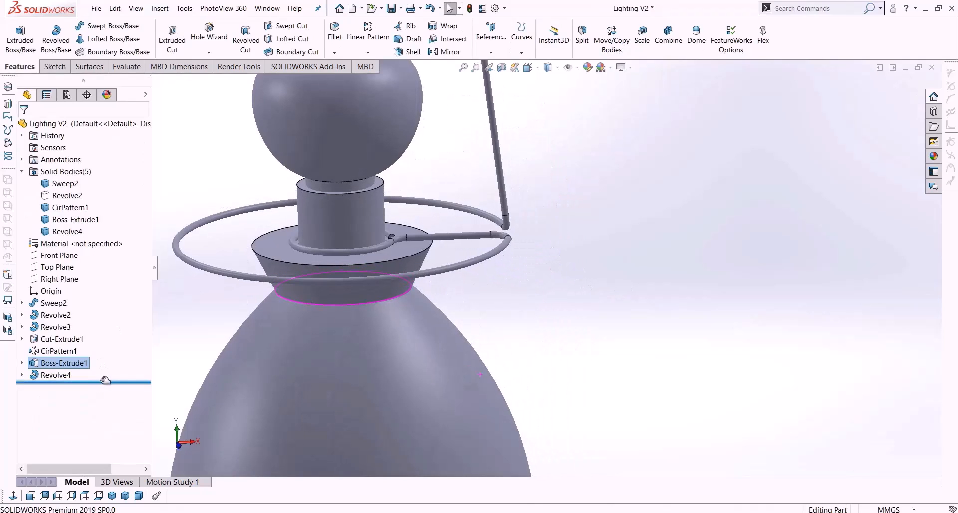
pyautogui.moveTo(107, 380); pyautogui.dragTo(90, 358)
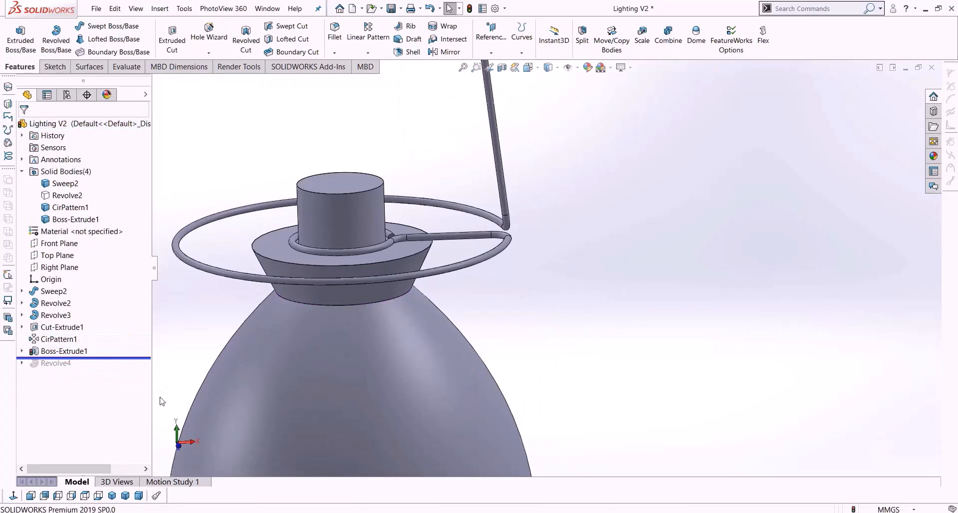
pyautogui.rightClick(63, 352)
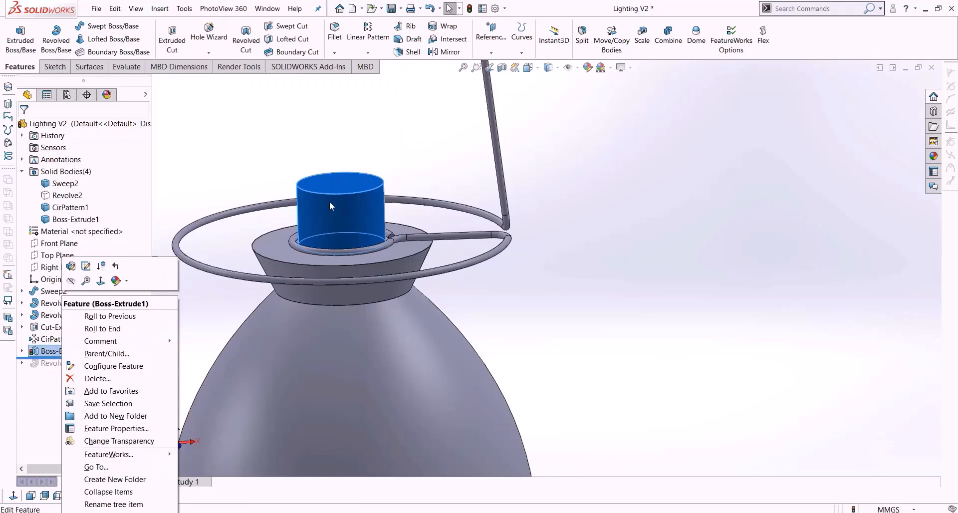
pyautogui.click(86, 266)
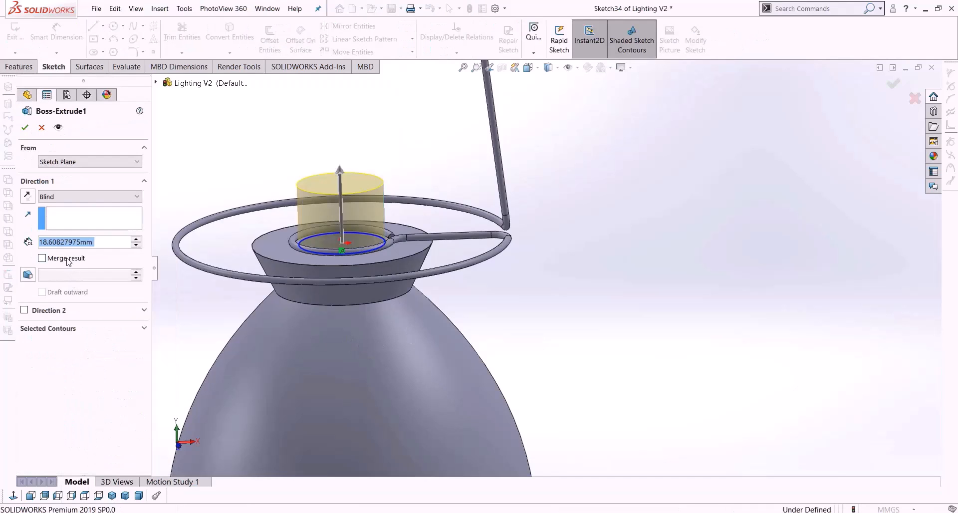
pyautogui.click(68, 259)
pyautogui.click(63, 386)
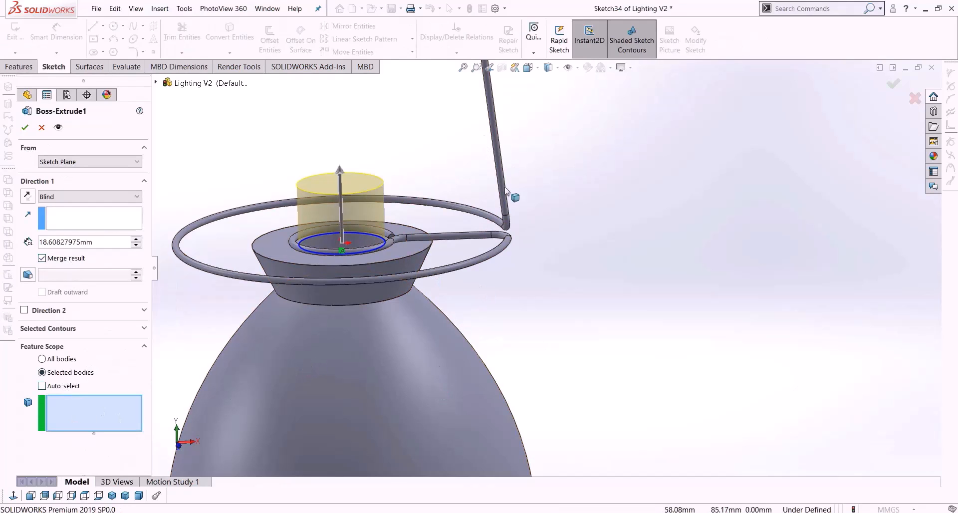
pyautogui.click(393, 363)
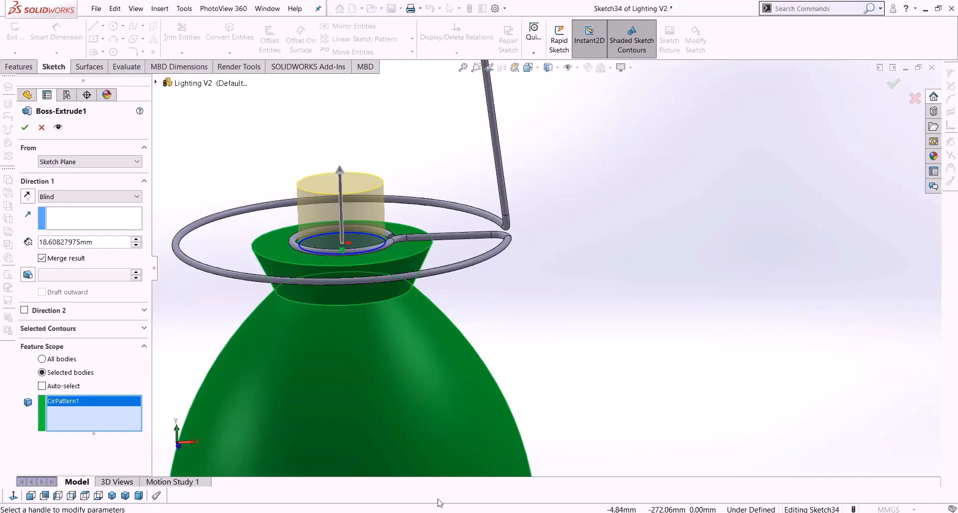
pyautogui.click(24, 127)
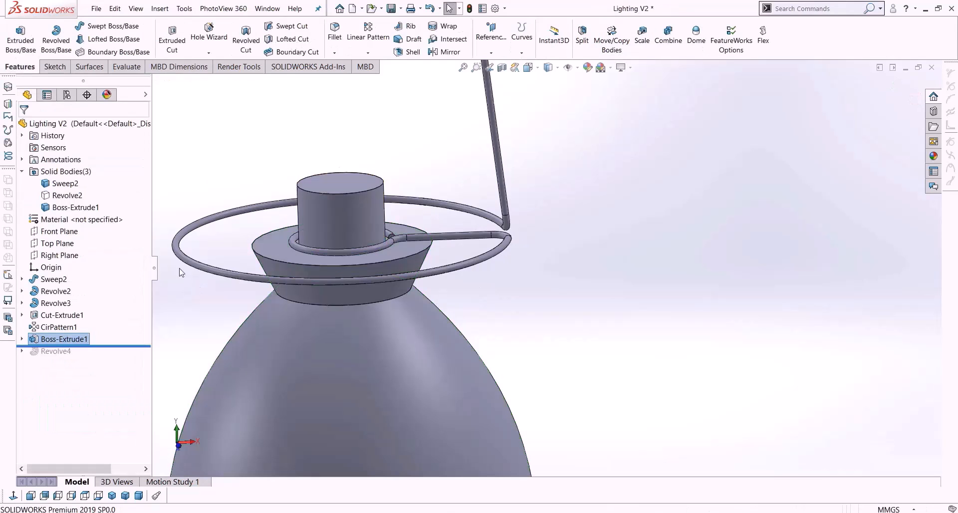
# Highlight the Sweep2 and Boss-Extrude1 bodies, roll the history forward past Revolve4, and highlight the bulb body.
pyautogui.click(65, 184)
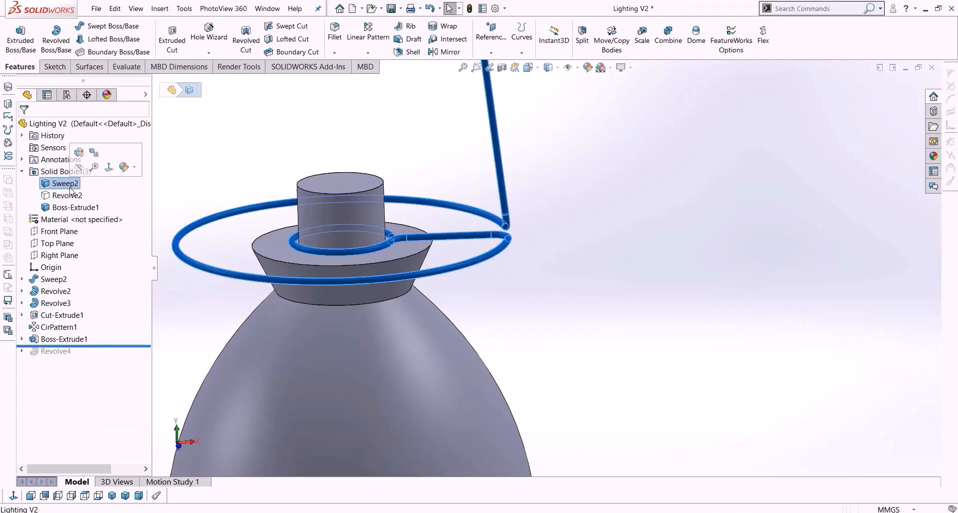
pyautogui.click(72, 208)
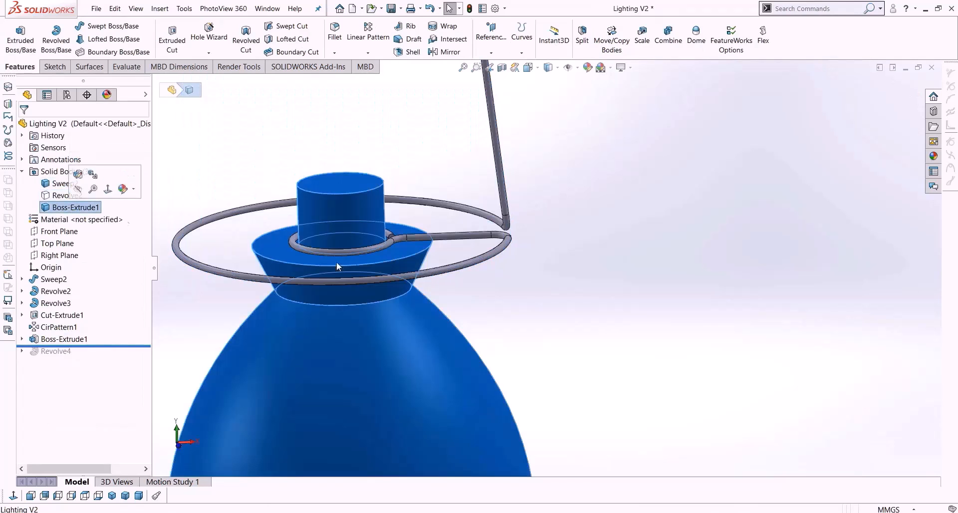
pyautogui.moveTo(106, 353); pyautogui.dragTo(107, 360)
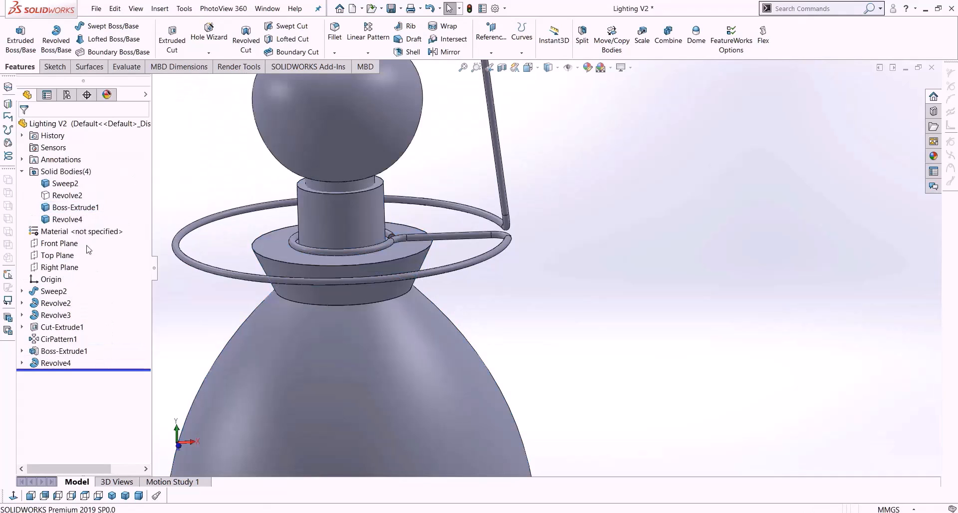
pyautogui.click(67, 219)
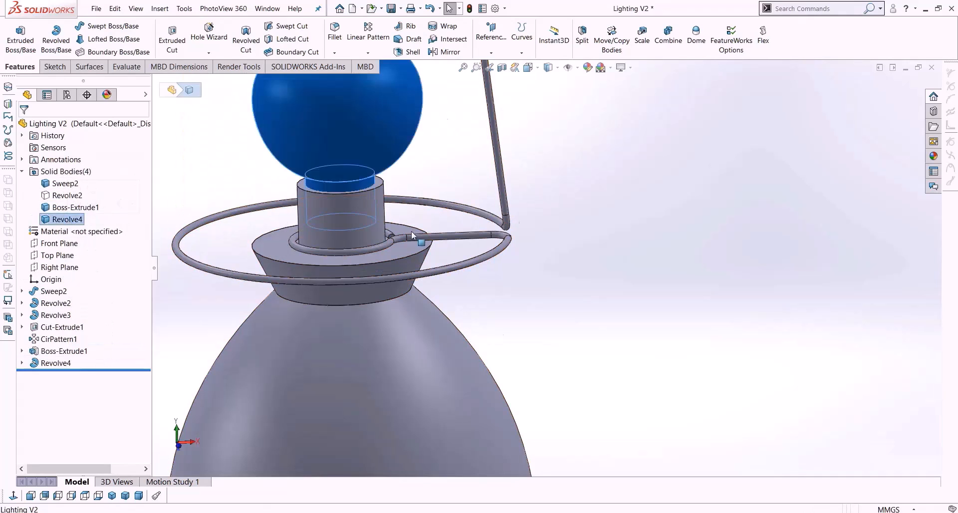
pyautogui.scroll(3, 410, 234)
pyautogui.scroll(-8, 450, 258)
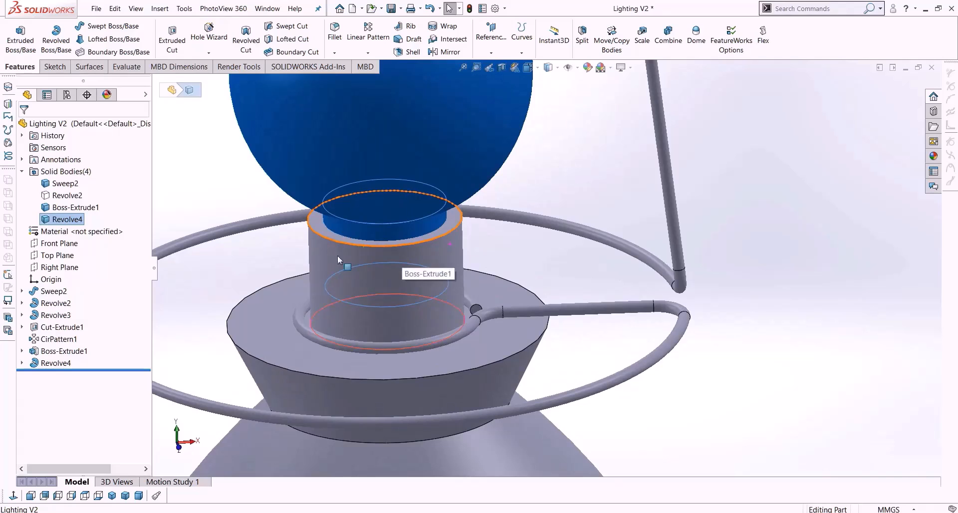
# Sketch a circle of about 11.19 mm radius on the socket's top face, centred on the origin.
pyautogui.click(320, 230)
pyautogui.scroll(-5, 327, 235)
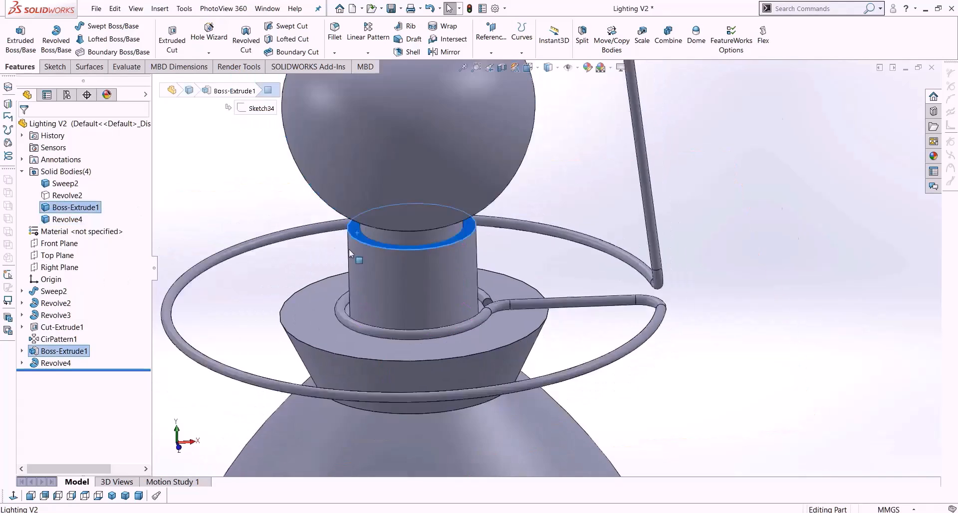
pyautogui.click(54, 67)
pyautogui.click(114, 25)
pyautogui.scroll(1, 665, 260)
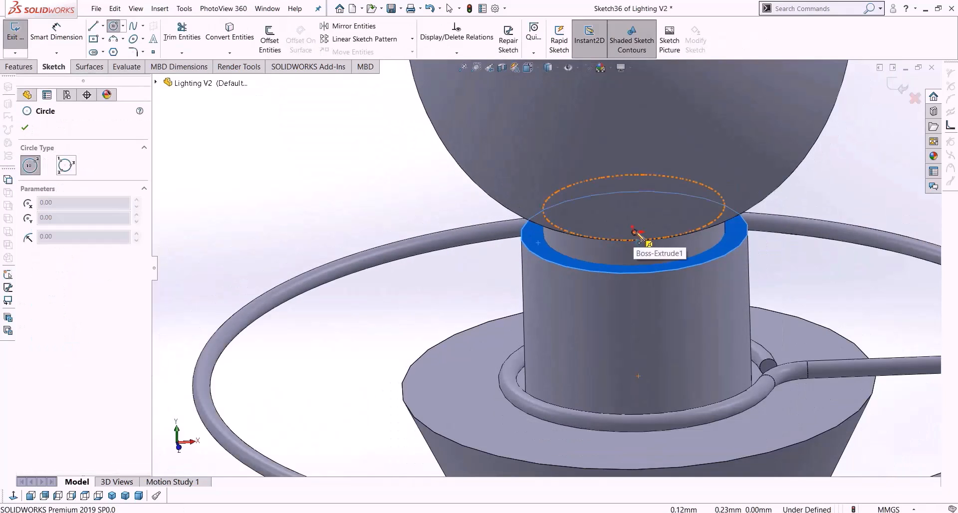
pyautogui.click(634, 231)
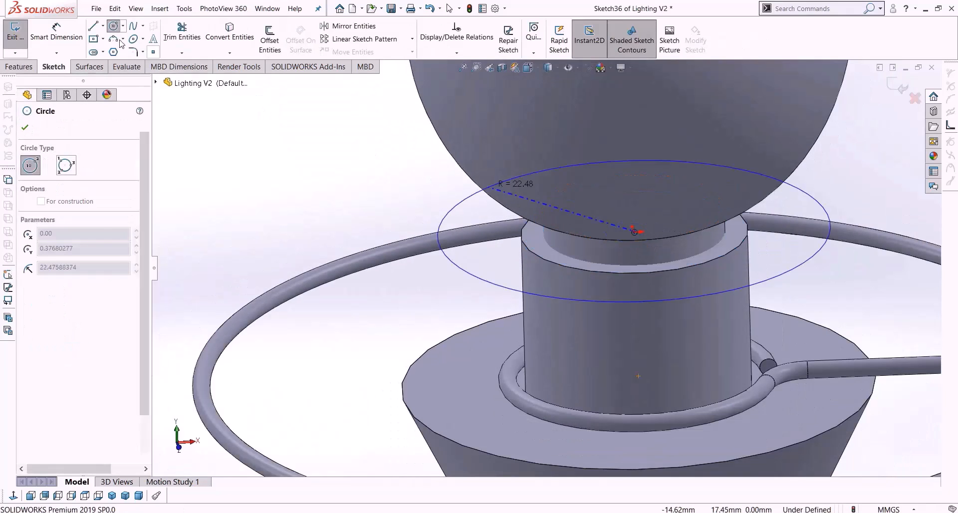
pyautogui.click(114, 26)
pyautogui.click(114, 25)
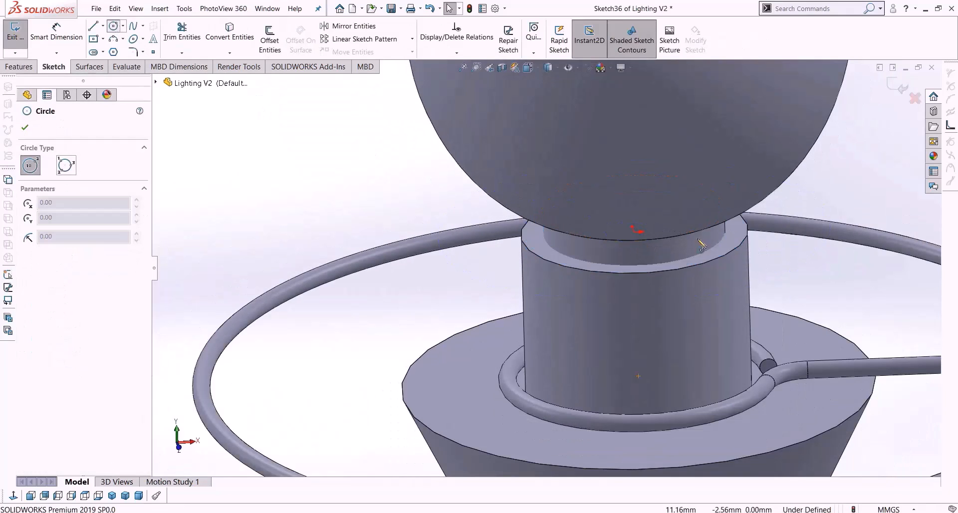
pyautogui.click(635, 232)
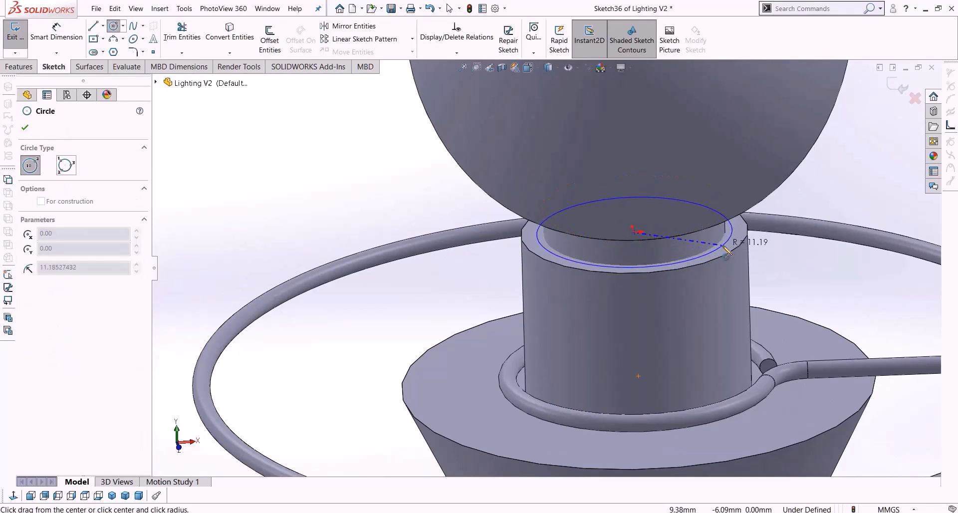
pyautogui.click(727, 251)
# Cut-extrude the circle blind about 18.61 mm into the Boss-Extrude1 body only, with Auto-select turned off.
pyautogui.click(20, 66)
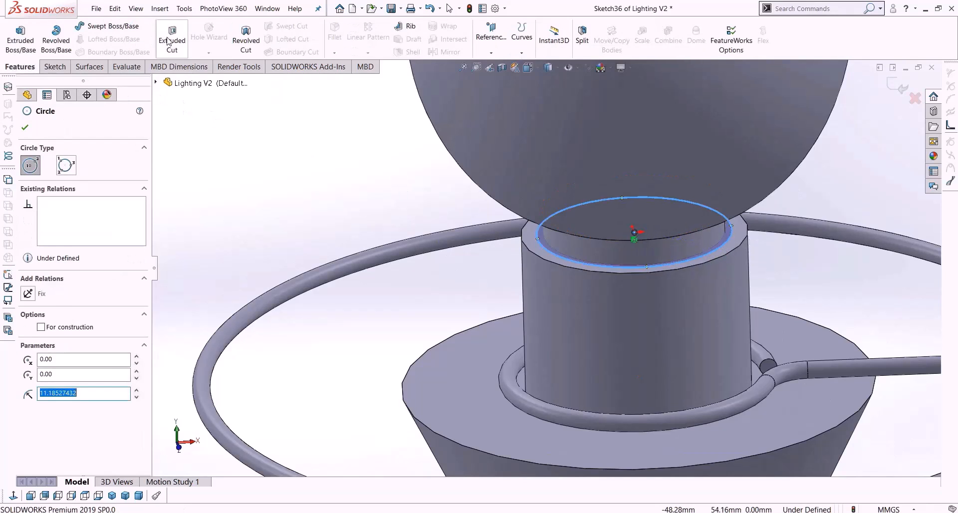
pyautogui.click(166, 41)
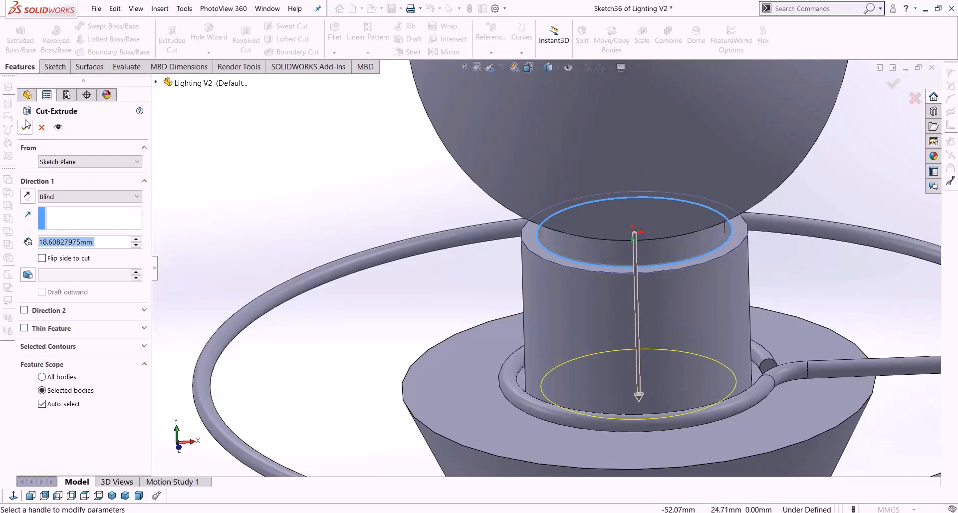
pyautogui.click(42, 404)
pyautogui.scroll(3, 537, 433)
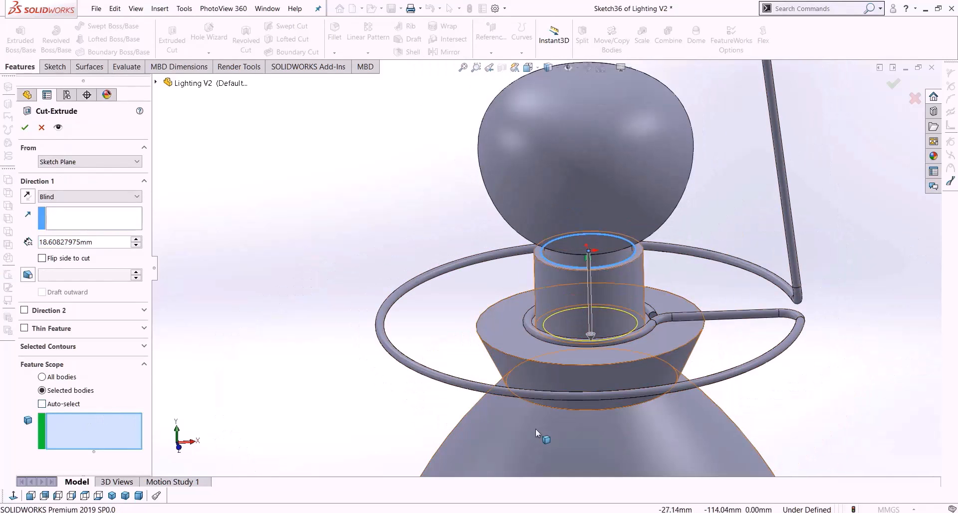
pyautogui.click(577, 430)
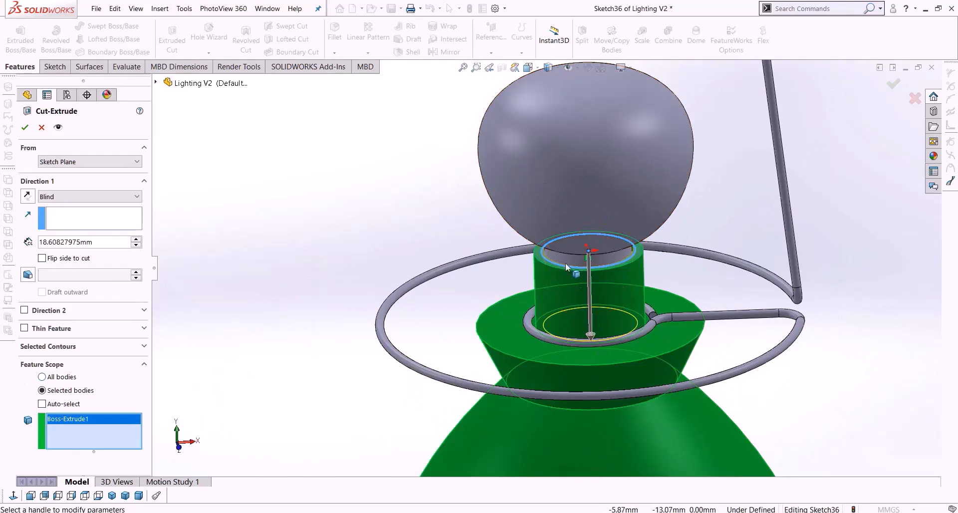
pyautogui.click(25, 128)
pyautogui.scroll(-6, 580, 275)
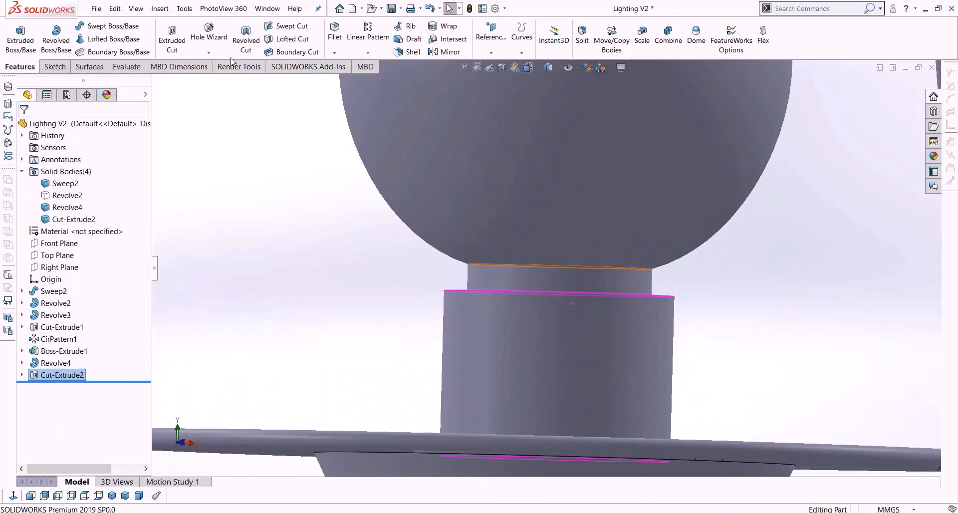
pyautogui.click(208, 52)
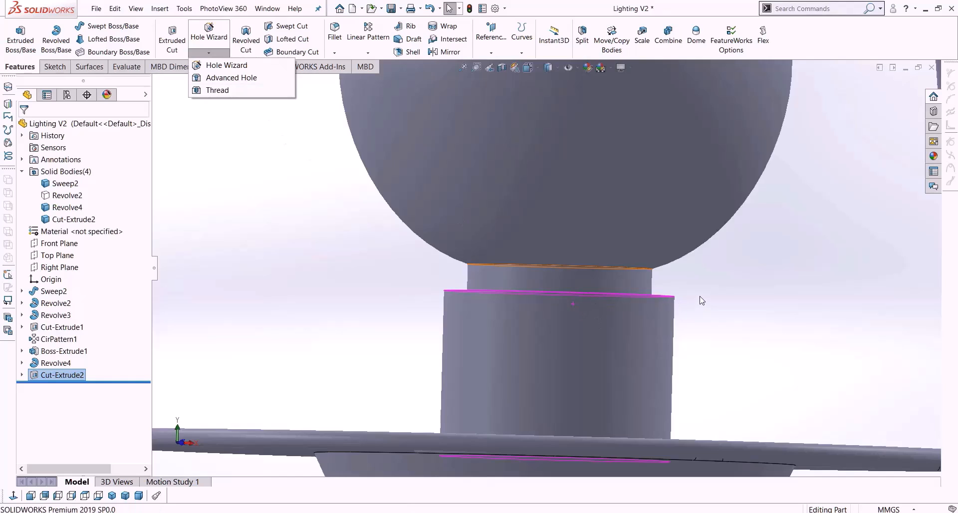
pyautogui.click(728, 310)
pyautogui.moveTo(726, 311); pyautogui.dragTo(718, 327, button='middle')
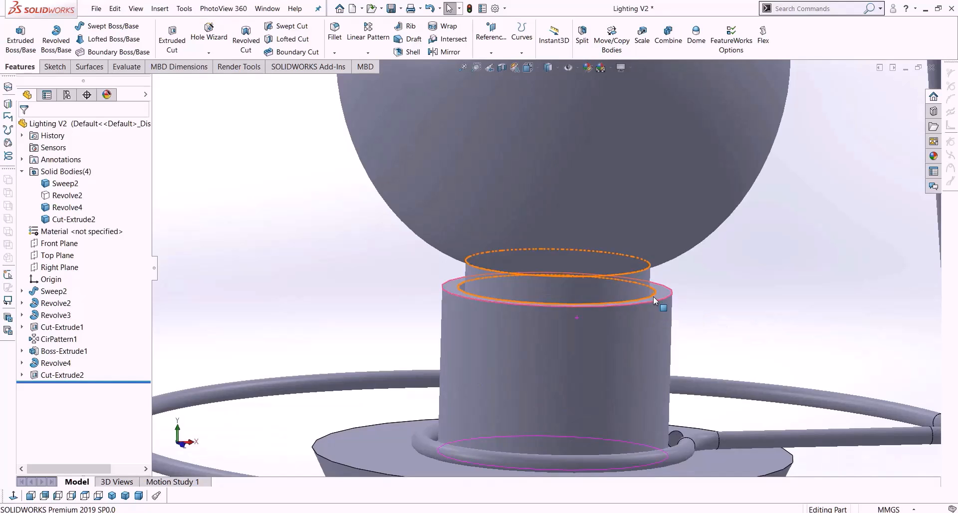
pyautogui.press('f')
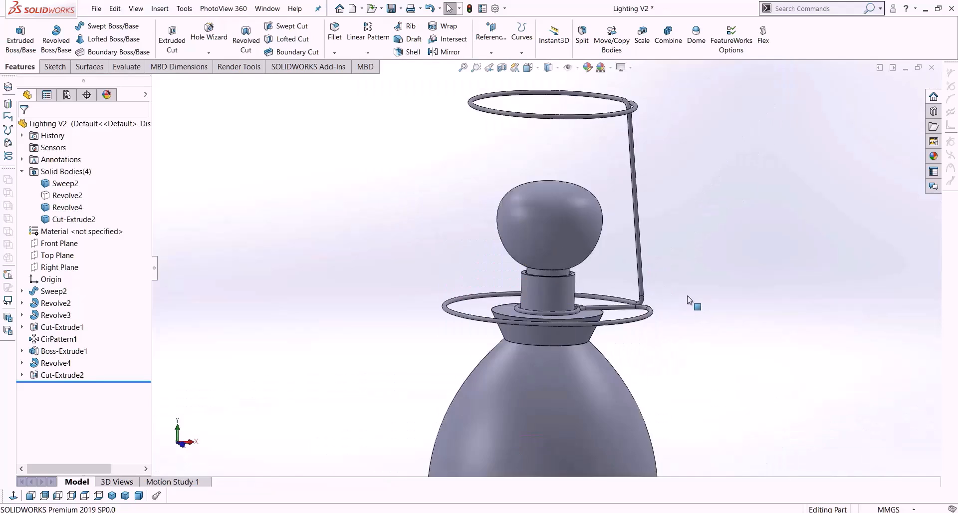
# Show the hidden Revolve2 lampshade body and inspect the bulb's fit inside it.
pyautogui.rightClick(50, 195)
pyautogui.click(48, 175)
pyautogui.click(330, 294)
pyautogui.scroll(3, 352, 281)
pyautogui.moveTo(334, 306); pyautogui.dragTo(381, 309, button='middle')
pyautogui.scroll(2, 440, 308)
pyautogui.scroll(-3, 605, 307)
pyautogui.moveTo(604, 307); pyautogui.dragTo(595, 274, button='middle')
pyautogui.scroll(-5, 508, 252)
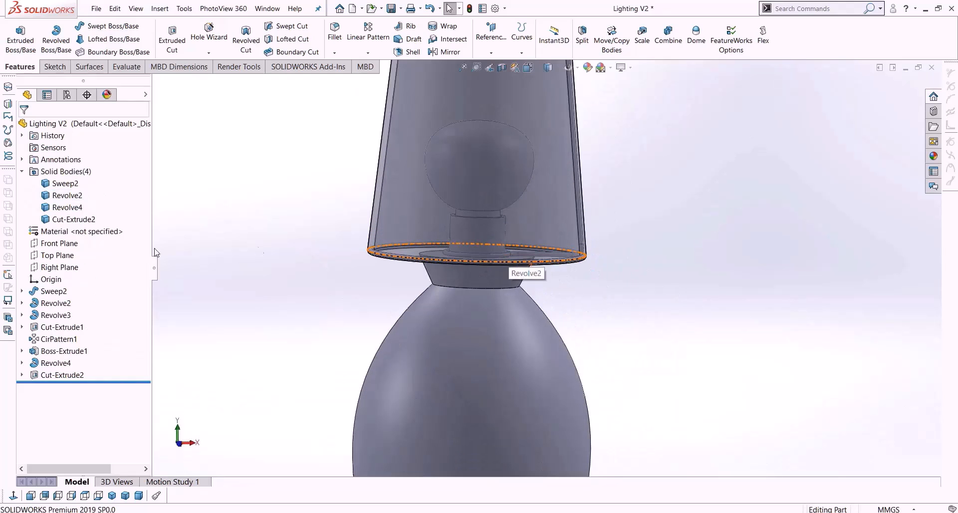
# Edit the bulb's Revolve4 sketch, pull the spline's side point inward and lower its top point along the centreline to about 45 mm above the origin.
pyautogui.click(21, 363)
pyautogui.click(75, 375)
pyautogui.rightClick(74, 375)
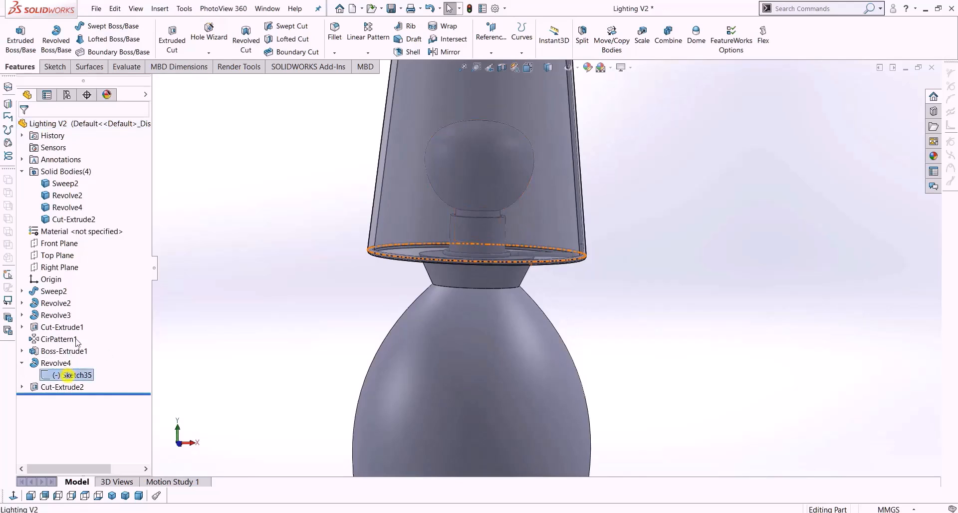
pyautogui.click(79, 338)
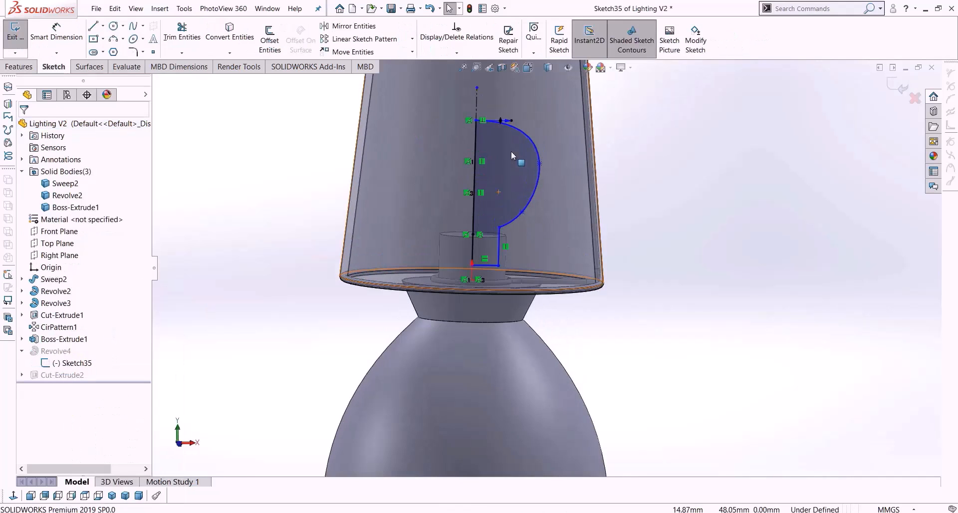
pyautogui.moveTo(547, 172); pyautogui.dragTo(516, 182)
pyautogui.scroll(-3, 475, 130)
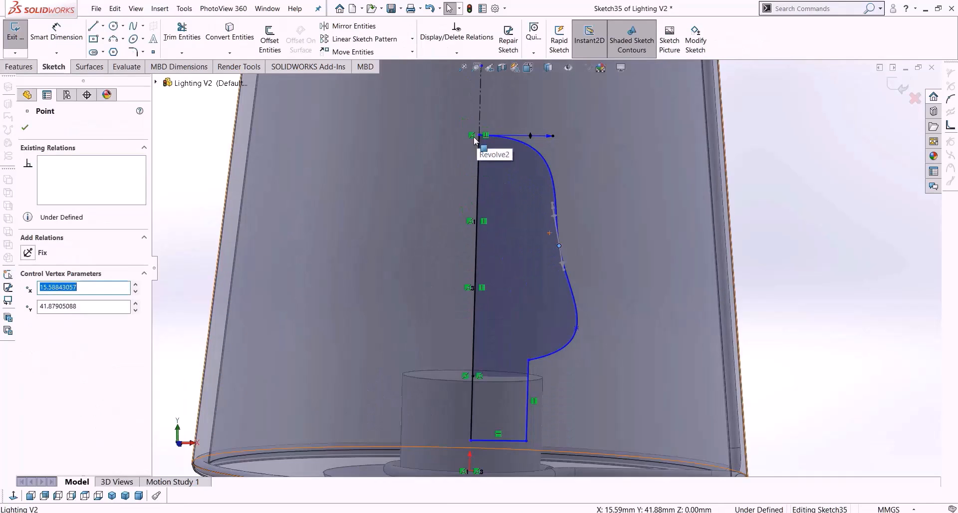
pyautogui.click(479, 144)
pyautogui.moveTo(473, 195); pyautogui.dragTo(495, 227)
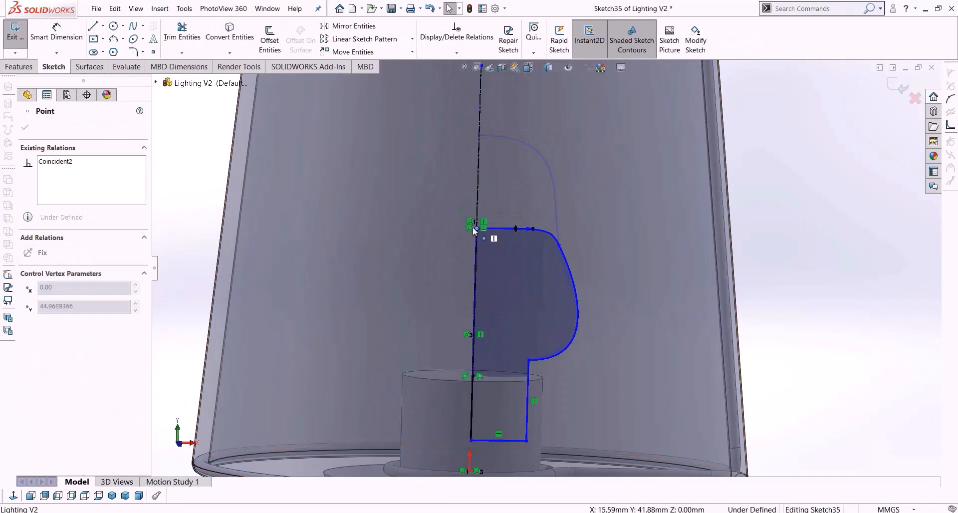
# Move the bulb spline's two side points inward, the lower one to about X 11.57, Y 31.73 mm, and exit the sketch.
pyautogui.moveTo(559, 246); pyautogui.dragTo(550, 268)
pyautogui.moveTo(578, 332); pyautogui.dragTo(537, 301)
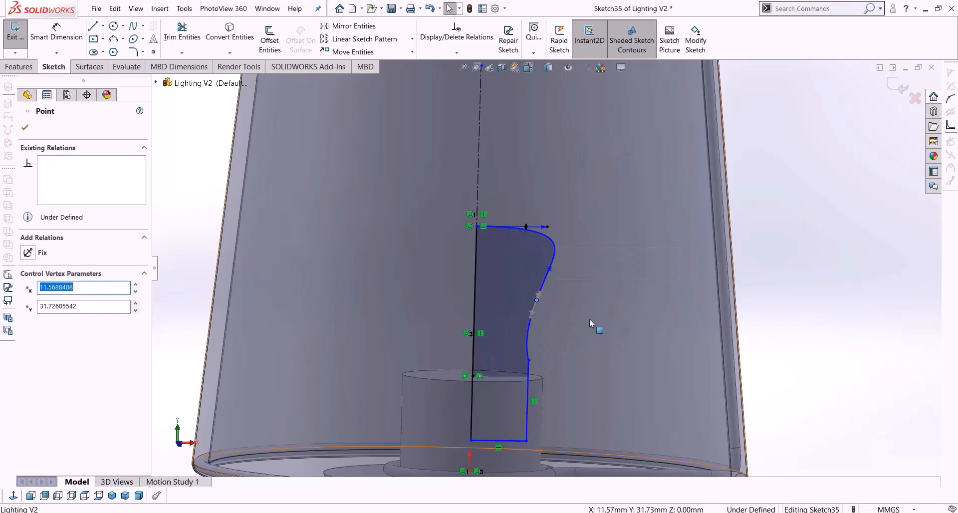
pyautogui.scroll(3, 589, 319)
pyautogui.click(893, 87)
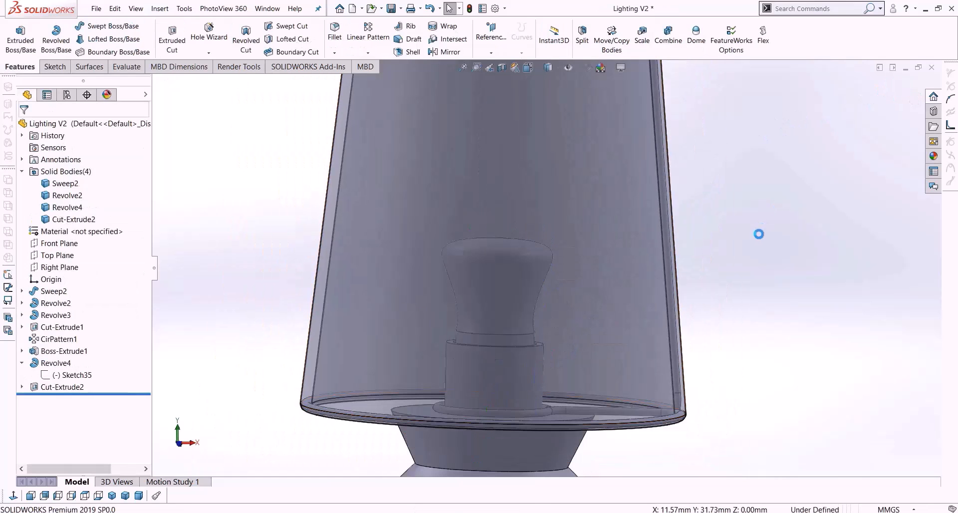
# Sketch a circle of about 5.26 mm radius on the Right Plane, centred about 126.78 mm directly below the origin.
pyautogui.scroll(3, 699, 264)
pyautogui.scroll(5, 669, 313)
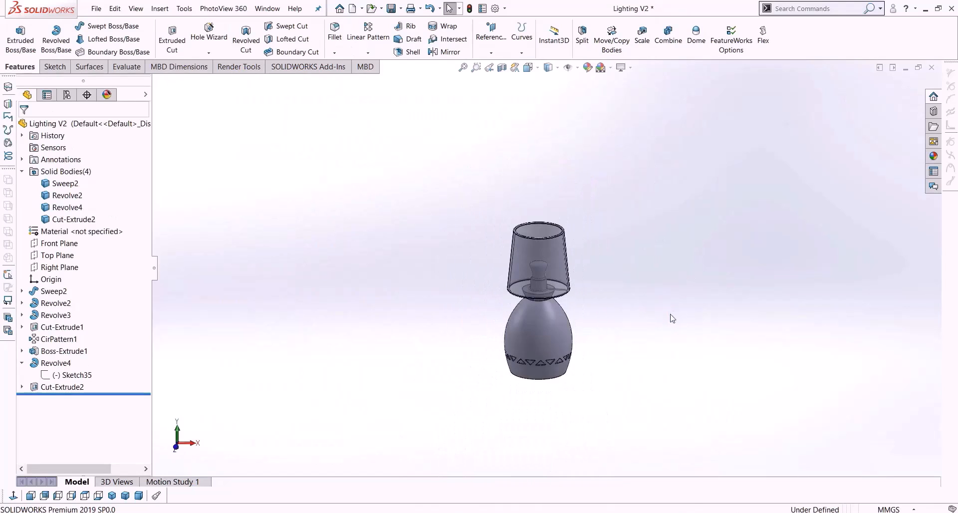
pyautogui.scroll(-3, 516, 365)
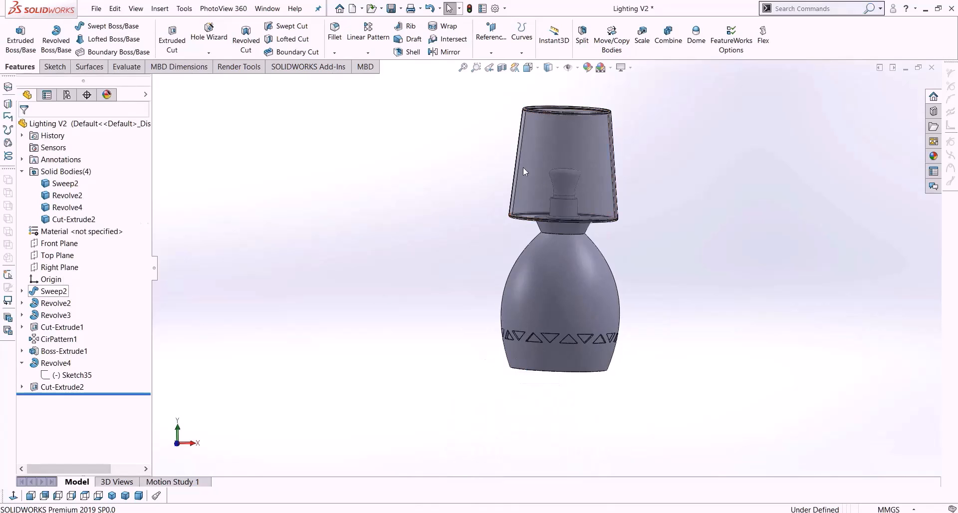
pyautogui.moveTo(526, 299); pyautogui.dragTo(547, 323, button='middle')
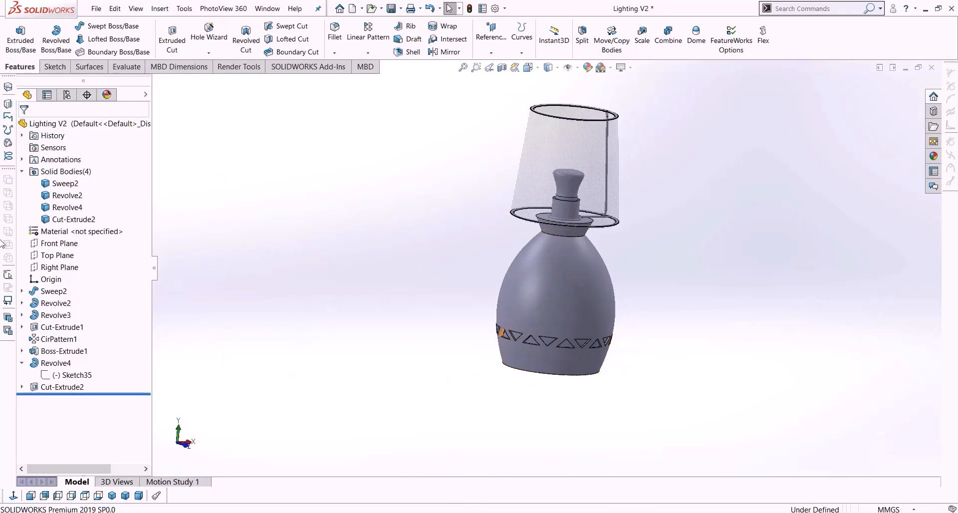
pyautogui.click(52, 269)
pyautogui.click(14, 496)
pyautogui.click(53, 66)
pyautogui.click(114, 26)
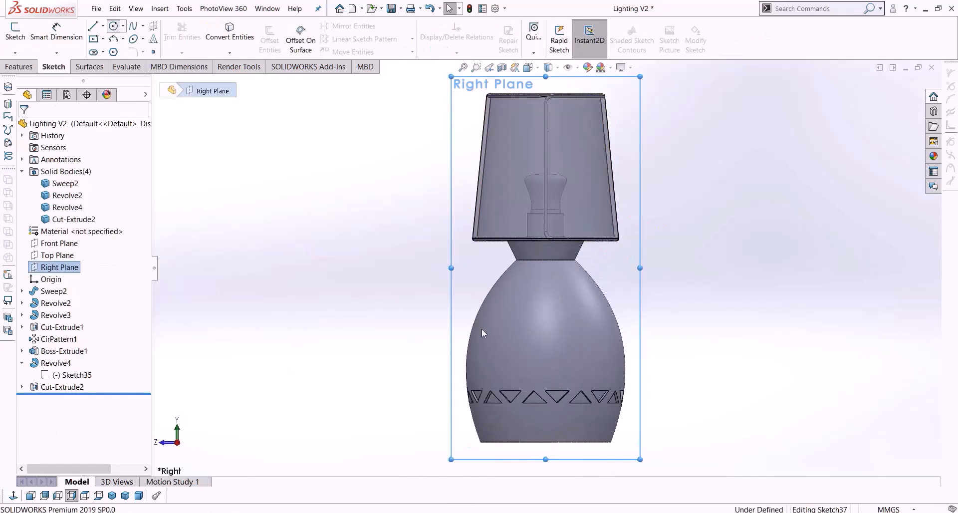
pyautogui.click(546, 419)
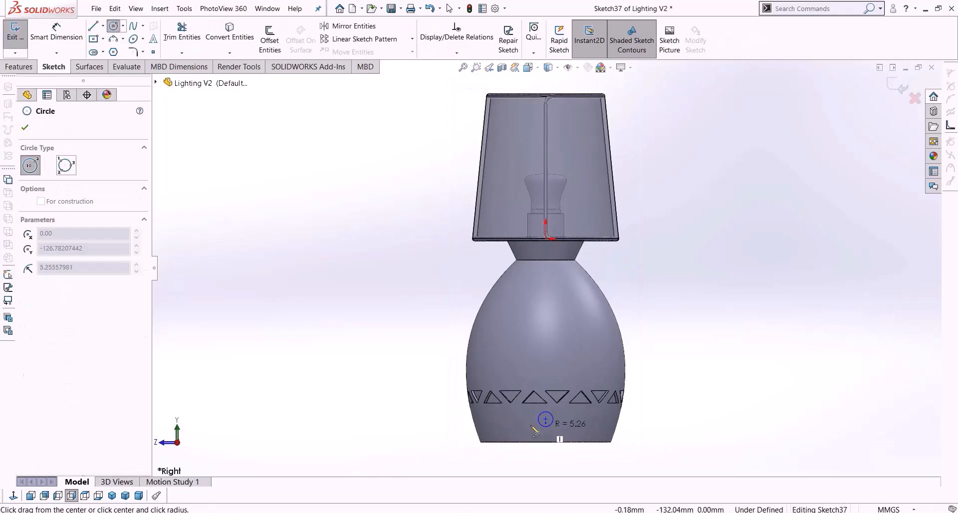
pyautogui.click(550, 432)
pyautogui.press('Escape')
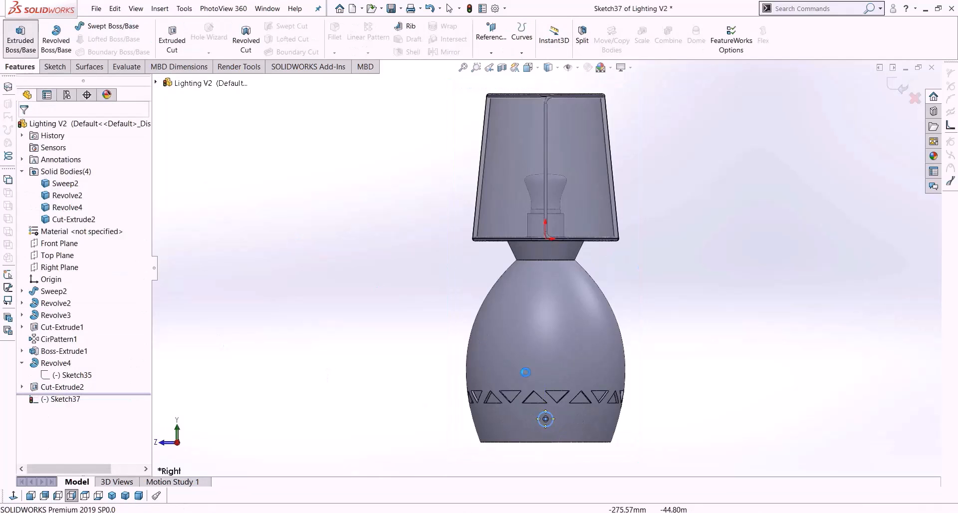
# Extrude the circle blind about 53.61 mm out through the base wall, merged only with the Cut-Extrude2 body, Auto-select turned off.
pyautogui.click(21, 36)
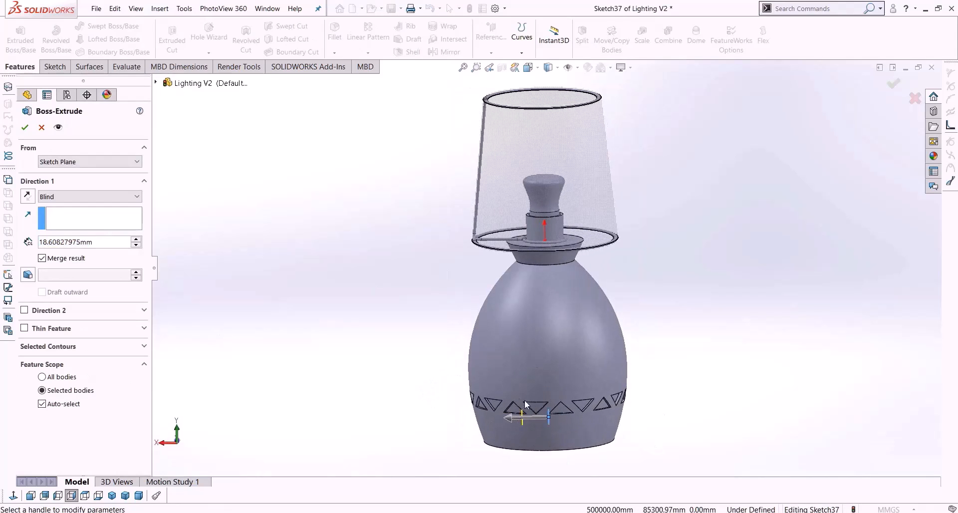
pyautogui.scroll(-4, 542, 417)
pyautogui.moveTo(503, 365); pyautogui.dragTo(383, 367)
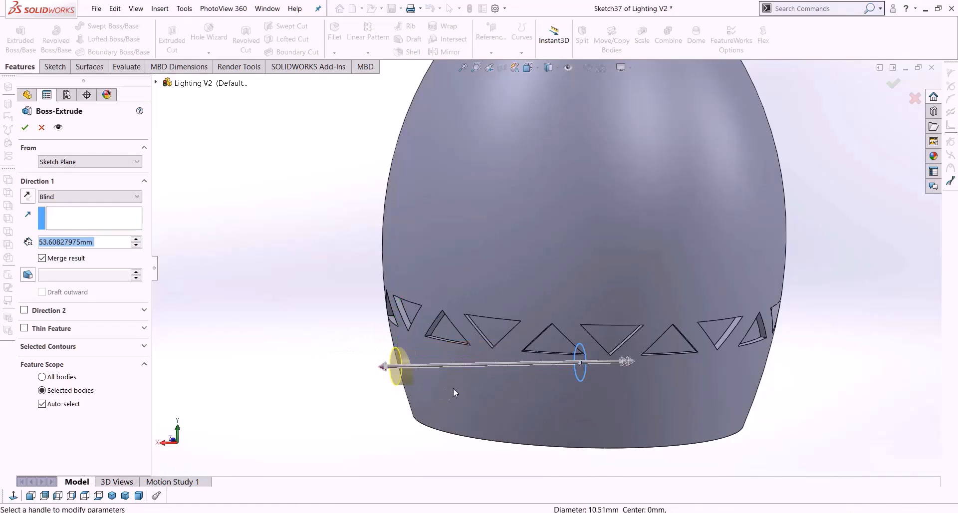
pyautogui.moveTo(446, 391); pyautogui.dragTo(487, 390, button='middle')
pyautogui.scroll(-3, 351, 381)
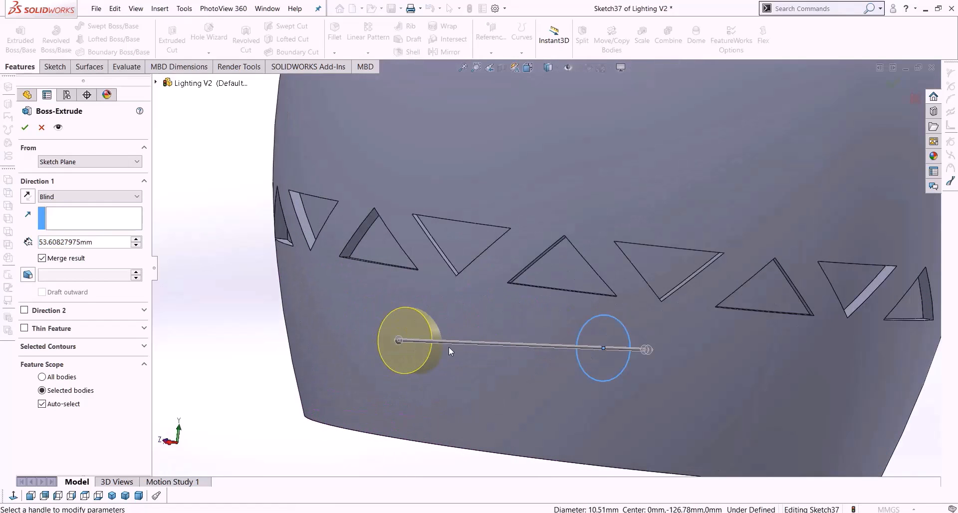
pyautogui.moveTo(445, 348); pyautogui.dragTo(534, 336, button='middle')
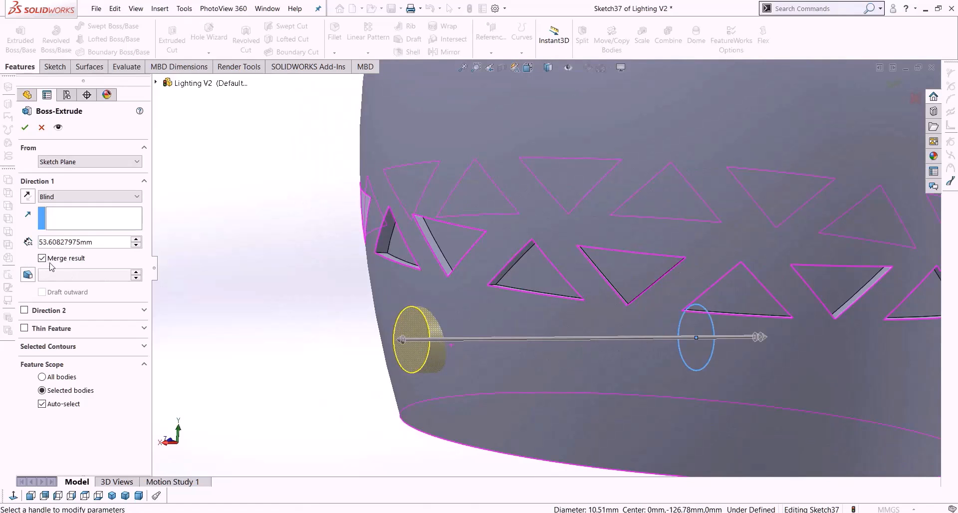
pyautogui.click(60, 405)
pyautogui.scroll(4, 547, 267)
pyautogui.click(581, 190)
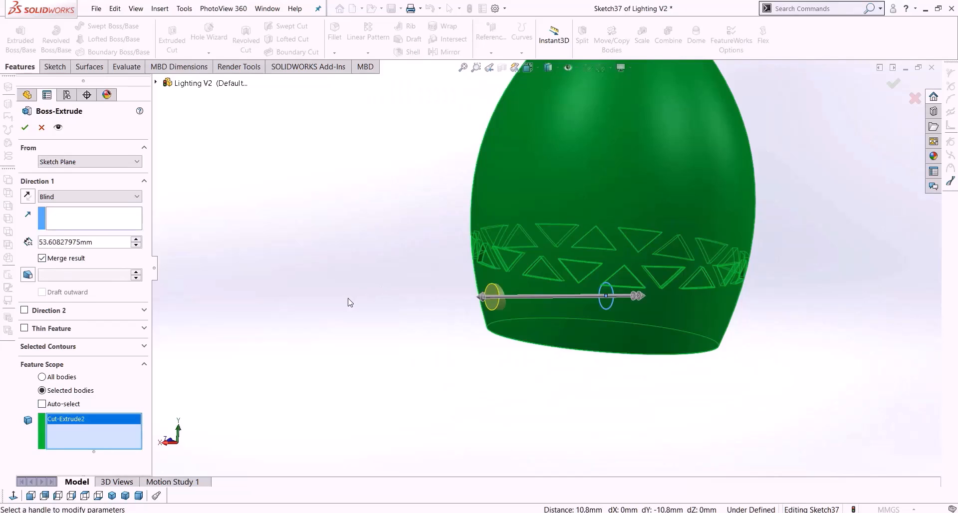
pyautogui.click(28, 130)
# Display the model with hidden lines visible and examine the knob where it meets the base wall.
pyautogui.click(557, 67)
pyautogui.click(553, 131)
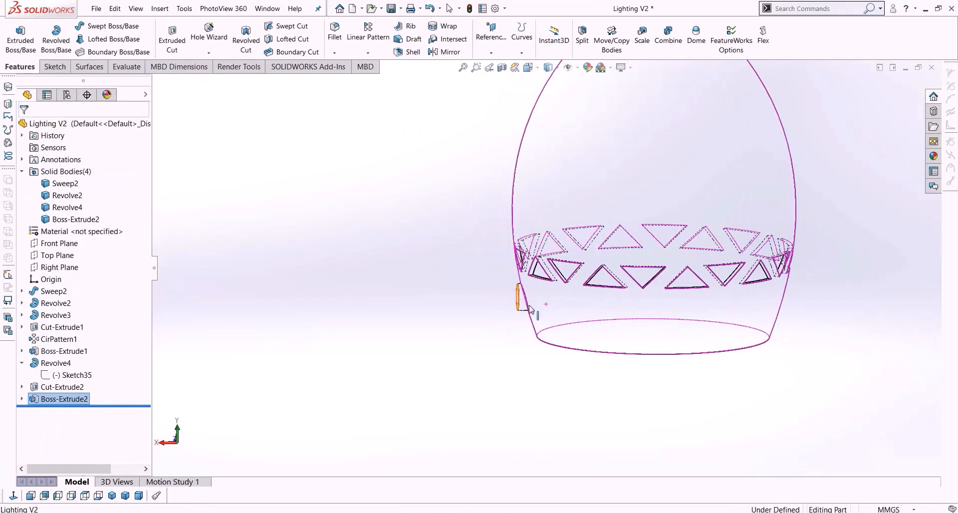
pyautogui.moveTo(488, 309); pyautogui.dragTo(510, 305, button='middle')
# Edit the knob's Boss-Extrude2 feature with Merge result turned off and examine the separate cylinder inside the base.
pyautogui.click(52, 399)
pyautogui.rightClick(54, 399)
pyautogui.click(77, 295)
pyautogui.click(61, 262)
pyautogui.click(25, 128)
pyautogui.moveTo(348, 271); pyautogui.dragTo(375, 272, button='middle')
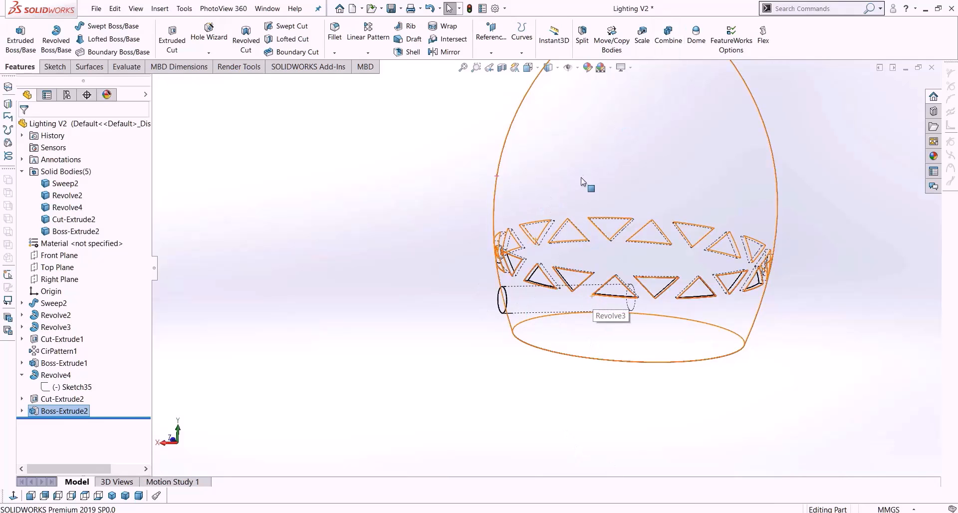
# Edit Boss-Extrude2 with Merge result on and Auto-select off, limiting its feature scope to the Cut-Extrude2 base body.
pyautogui.click(55, 412)
pyautogui.rightClick(56, 412)
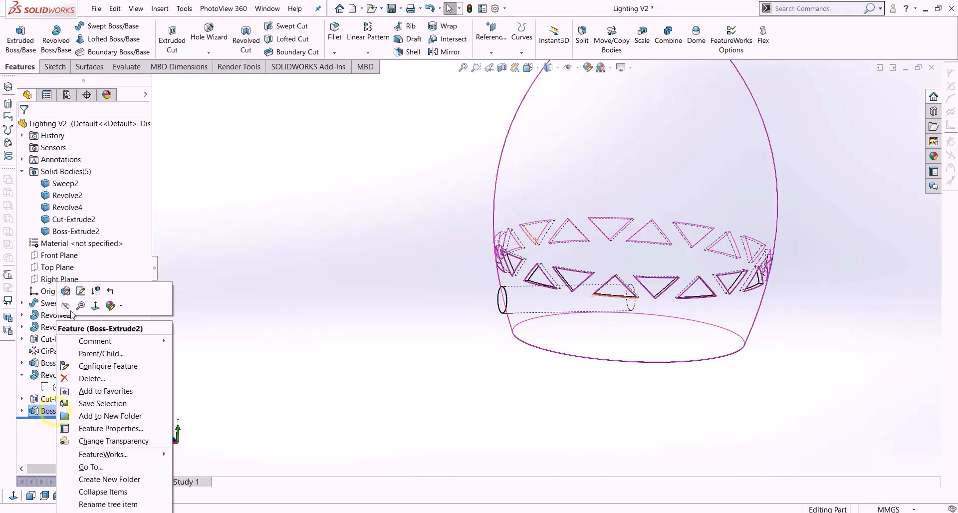
pyautogui.click(67, 291)
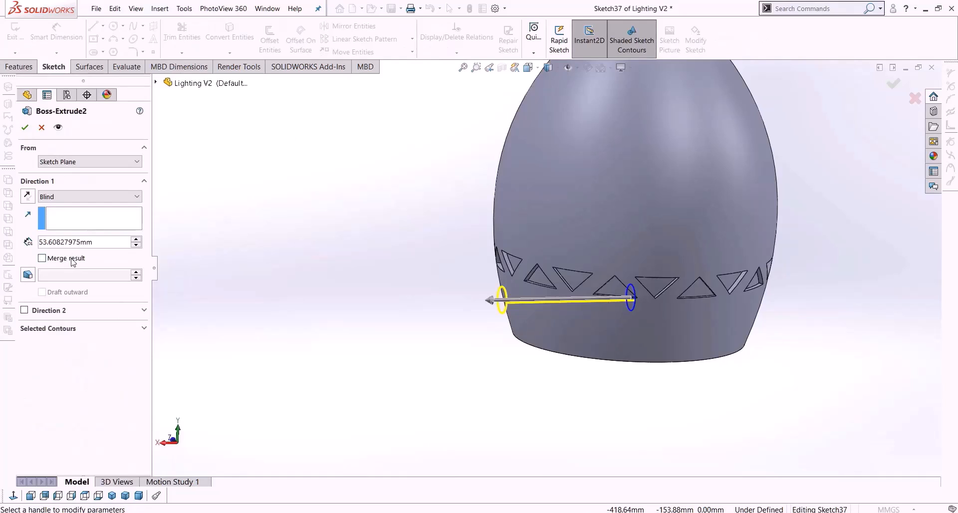
pyautogui.click(42, 258)
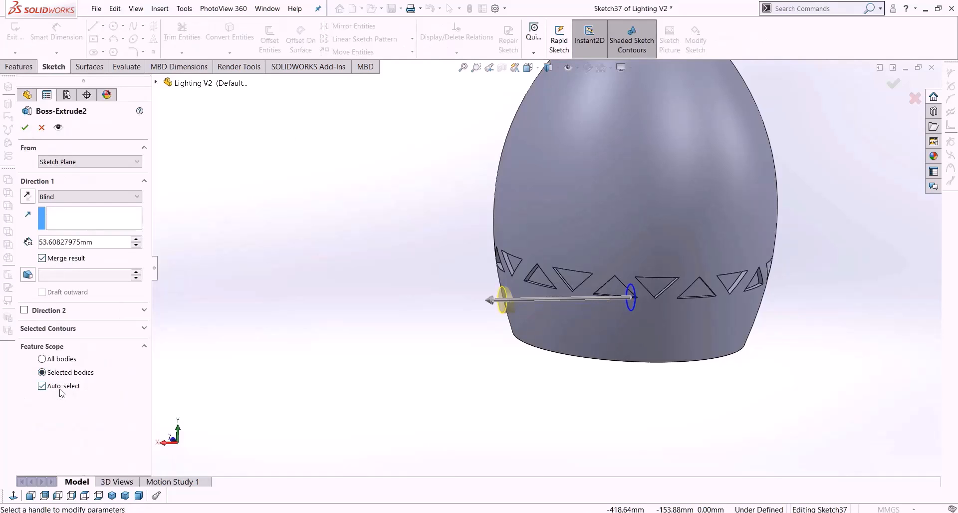
pyautogui.click(42, 386)
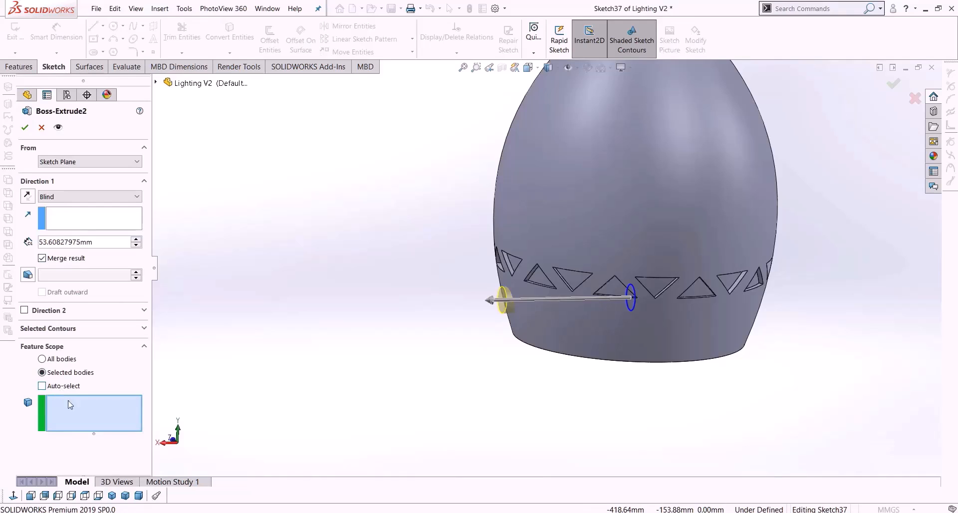
pyautogui.click(574, 205)
pyautogui.scroll(3, 498, 242)
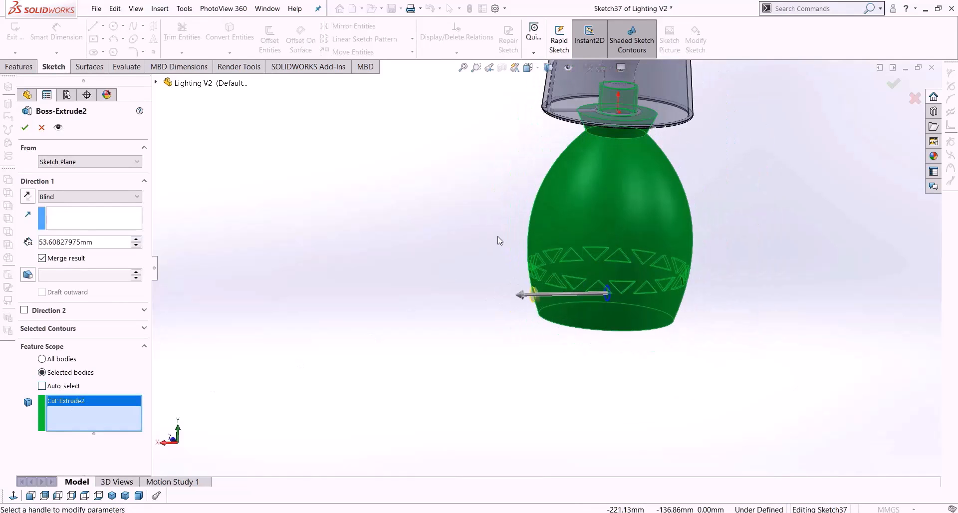
pyautogui.moveTo(532, 218); pyautogui.dragTo(551, 210, button='middle')
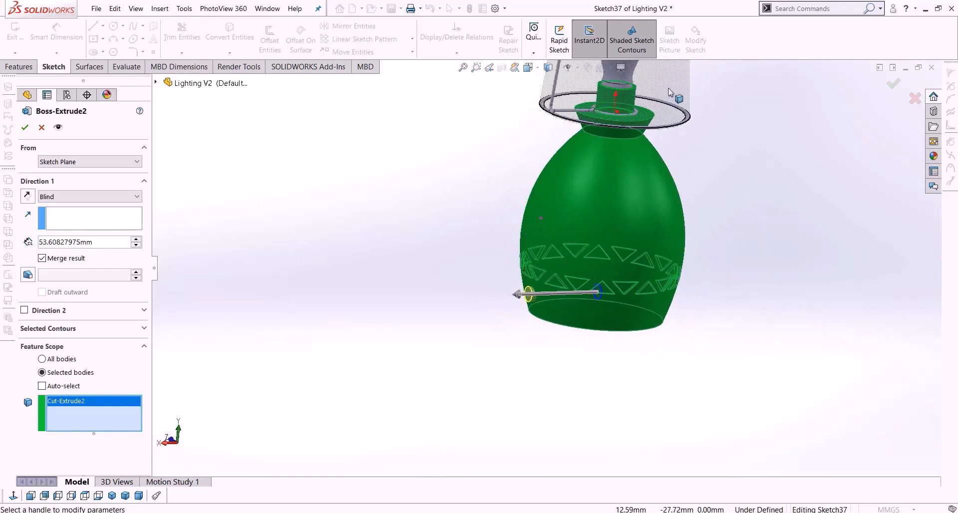
pyautogui.scroll(-3, 673, 99)
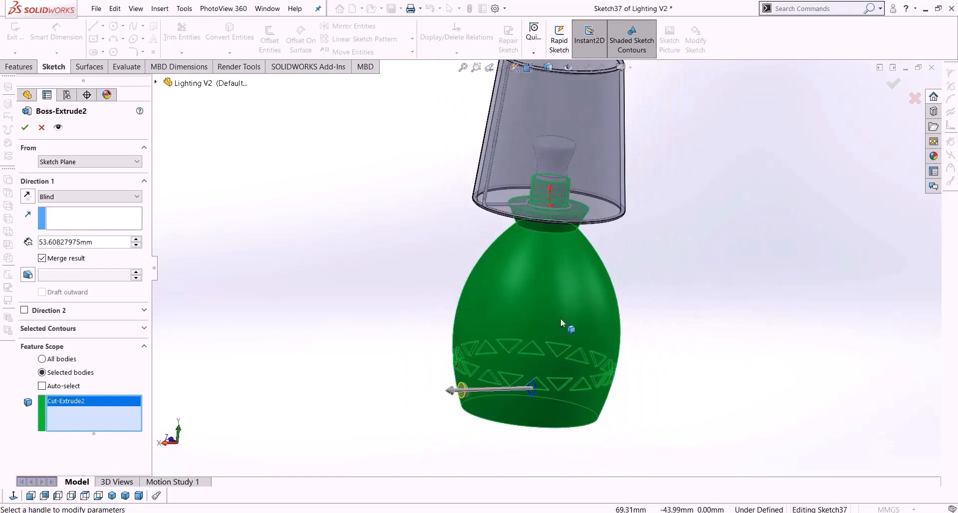
pyautogui.scroll(-4, 514, 392)
pyautogui.scroll(-2, 514, 389)
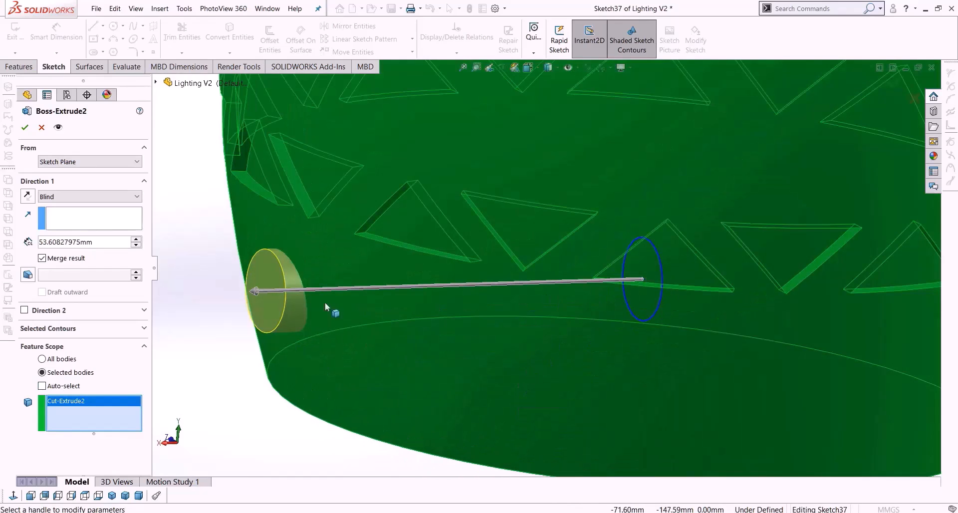
pyautogui.scroll(6, 362, 214)
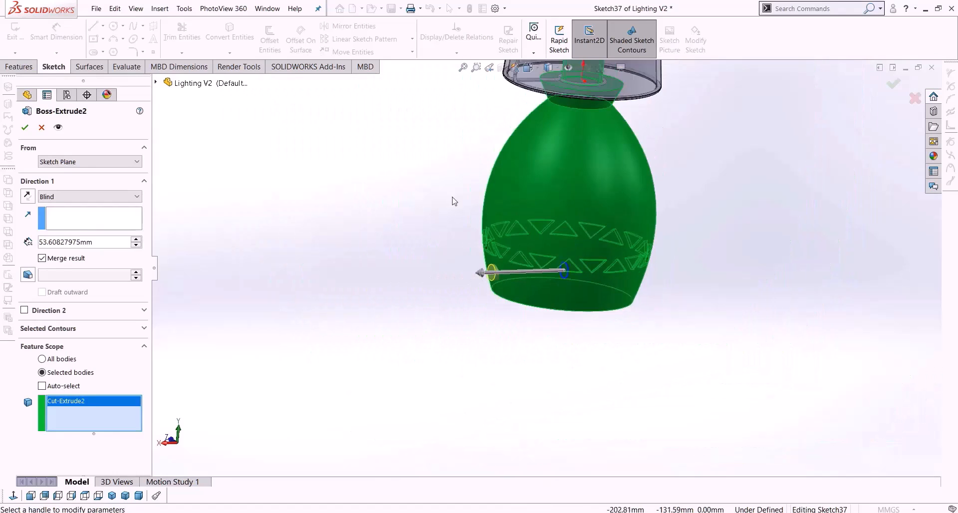
pyautogui.scroll(-3, 558, 185)
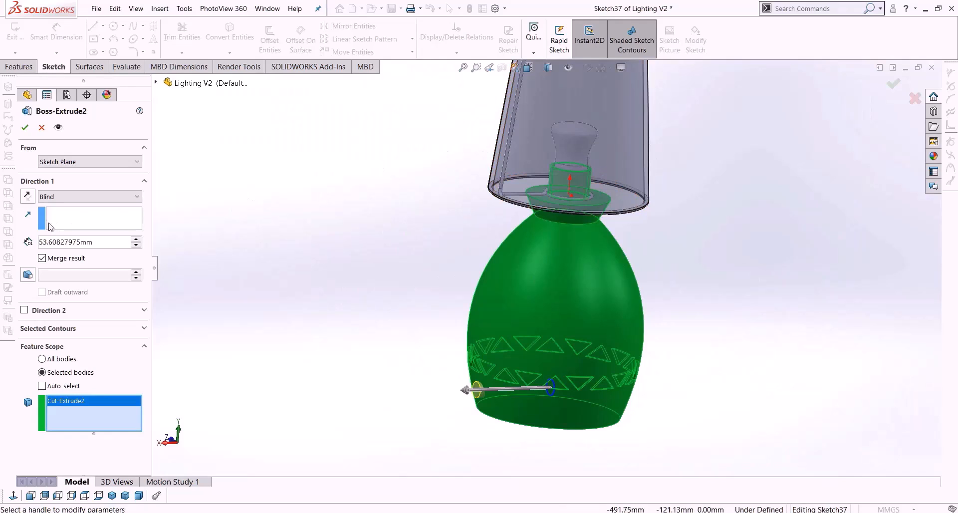
pyautogui.click(25, 127)
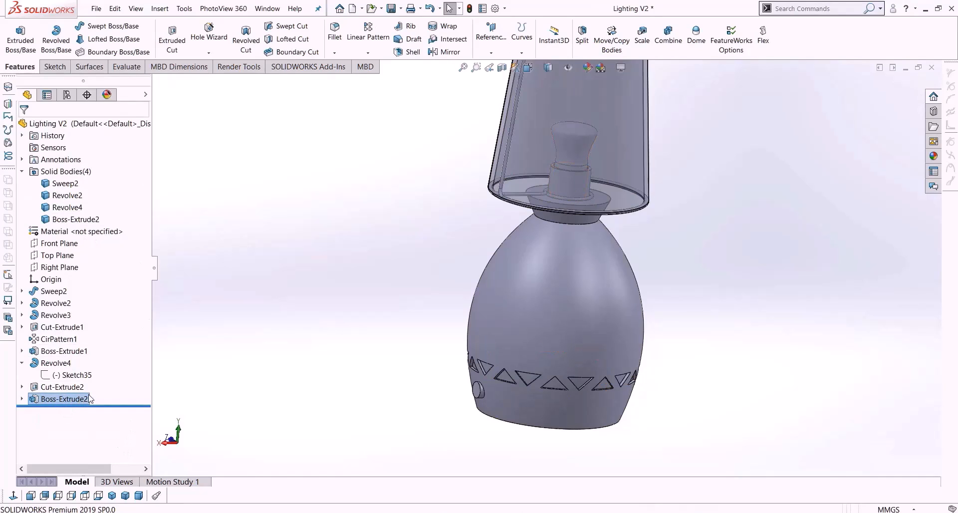
# Examine the lamp's separate bodies under the shade and the round knob protruding from the lower base.
pyautogui.scroll(-3, 519, 217)
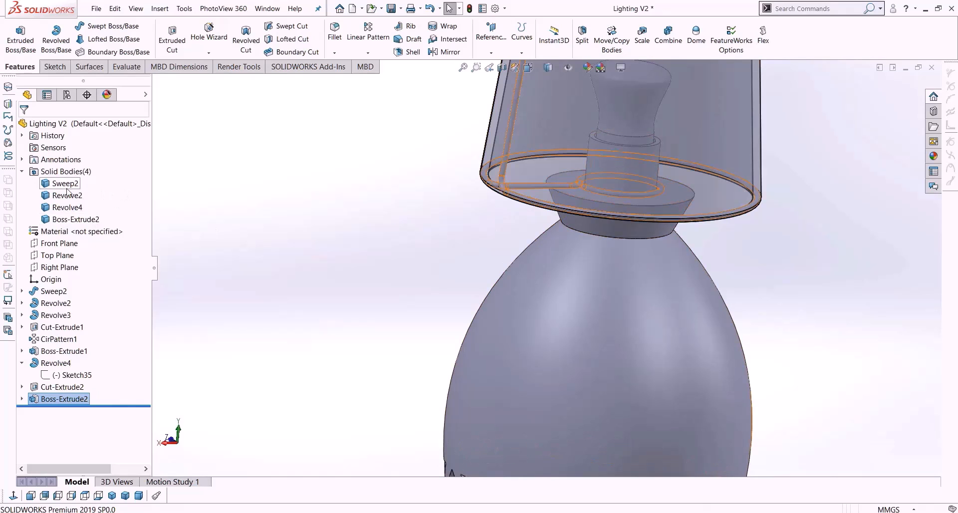
pyautogui.scroll(5, 675, 194)
pyautogui.scroll(-5, 624, 196)
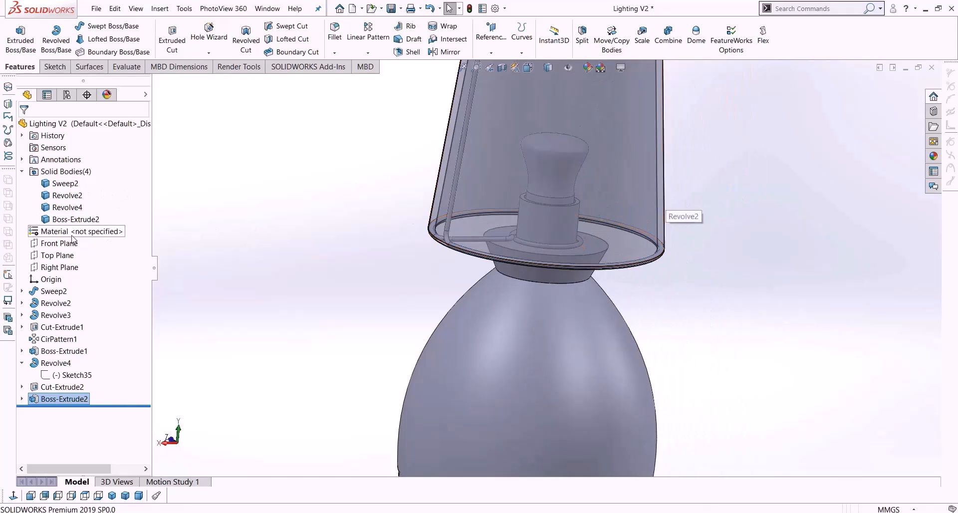
pyautogui.scroll(4, 574, 336)
pyautogui.moveTo(485, 436); pyautogui.dragTo(518, 423, button='middle')
pyautogui.scroll(-5, 501, 412)
pyautogui.scroll(-6, 520, 307)
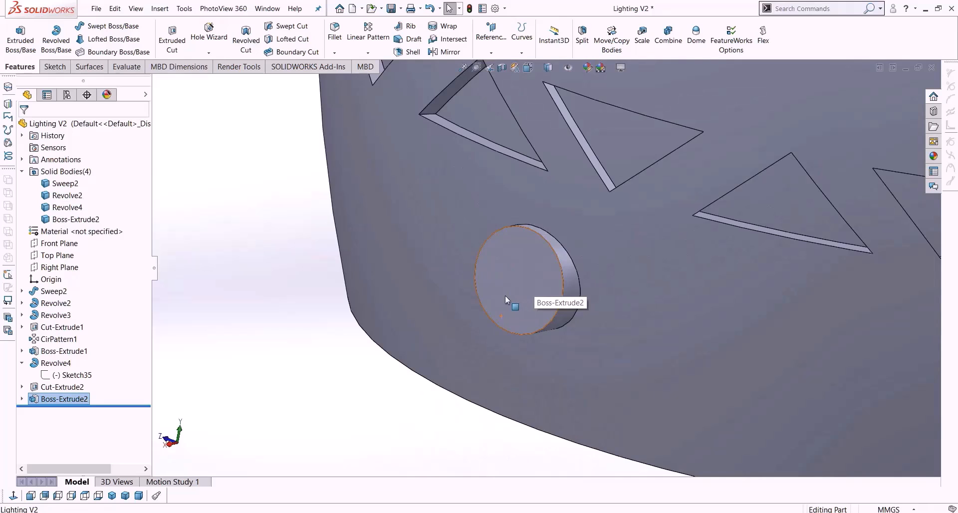
# Chamfer the outer edge of the knob's front face by 1 mm at 45 degrees.
pyautogui.click(335, 35)
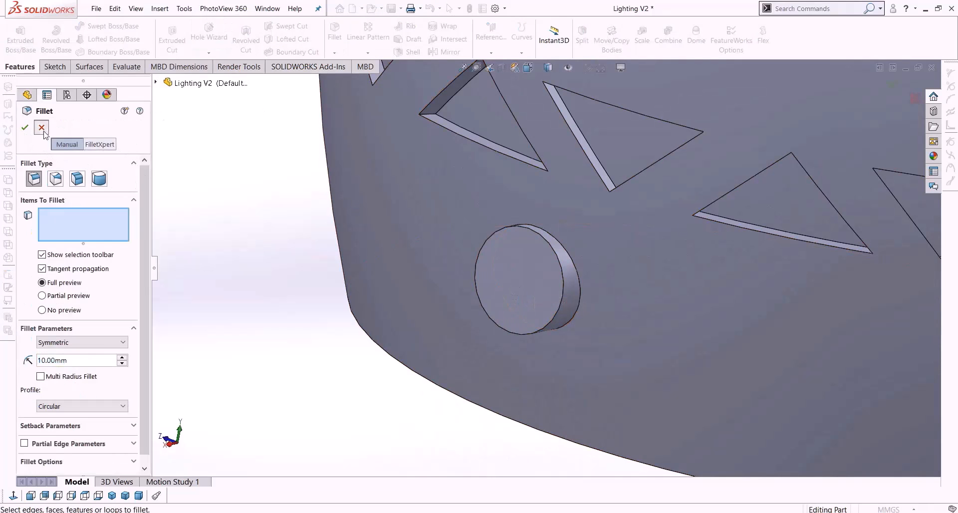
pyautogui.click(42, 128)
pyautogui.click(335, 52)
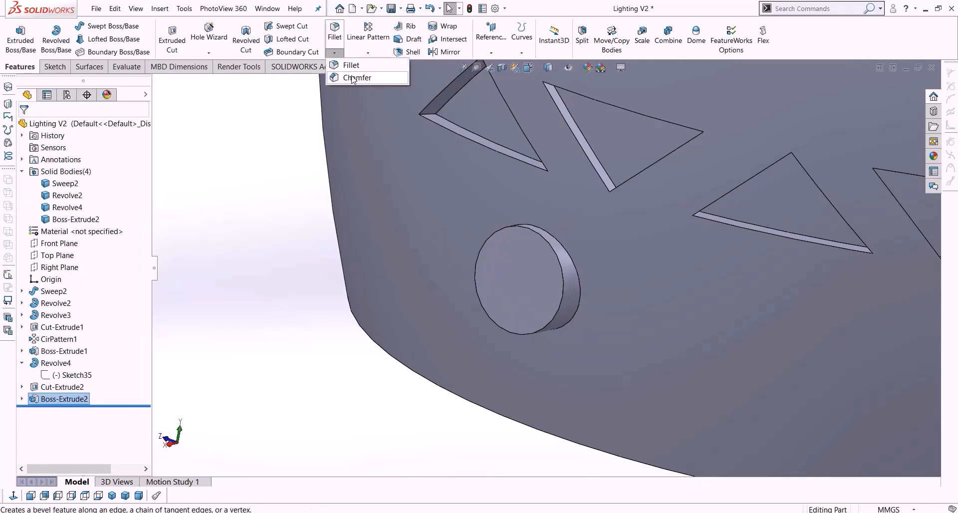
pyautogui.click(351, 77)
pyautogui.click(531, 230)
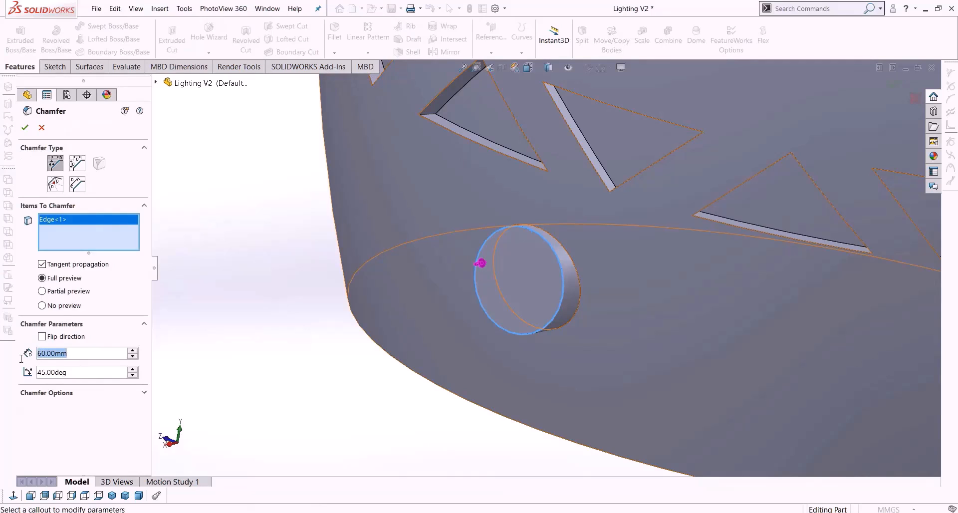
pyautogui.write('2')
pyautogui.press('Return')
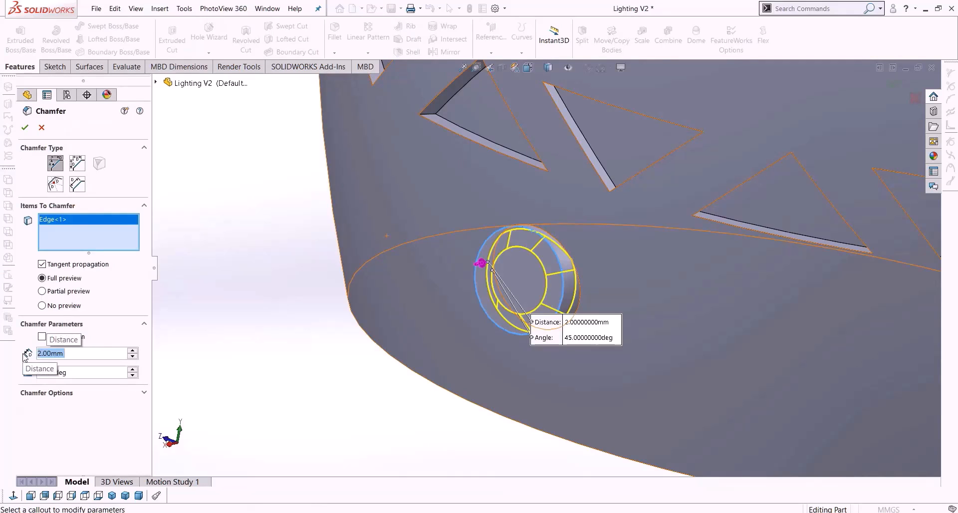
pyautogui.write('1')
pyautogui.press('Return')
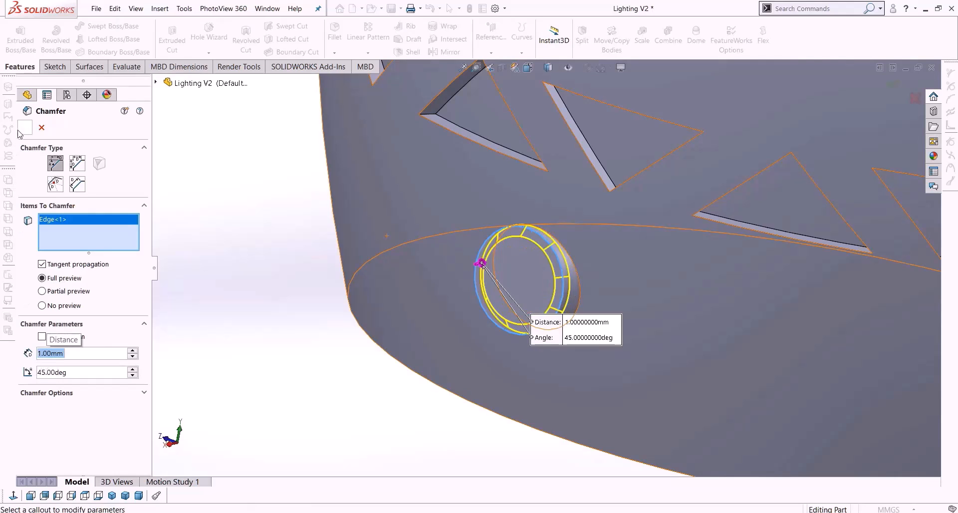
pyautogui.press('Return')
# Start a new 3D sketch for a curve leading outward from the knob's front face.
pyautogui.moveTo(550, 289)
pyautogui.mouseDown(button='middle')
pyautogui.moveTo(677, 297)
pyautogui.moveTo(550, 305)
pyautogui.mouseUp(button='middle')
pyautogui.click(507, 281)
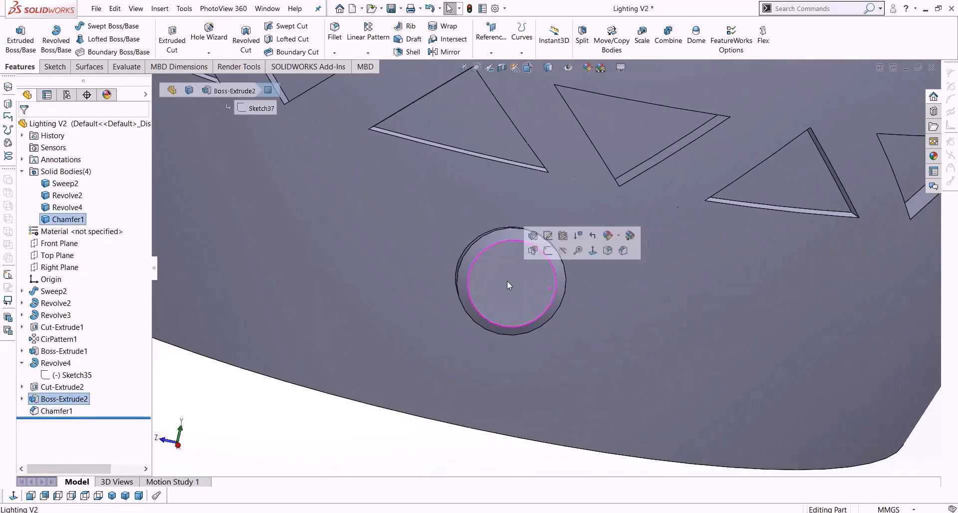
pyautogui.scroll(8, 507, 281)
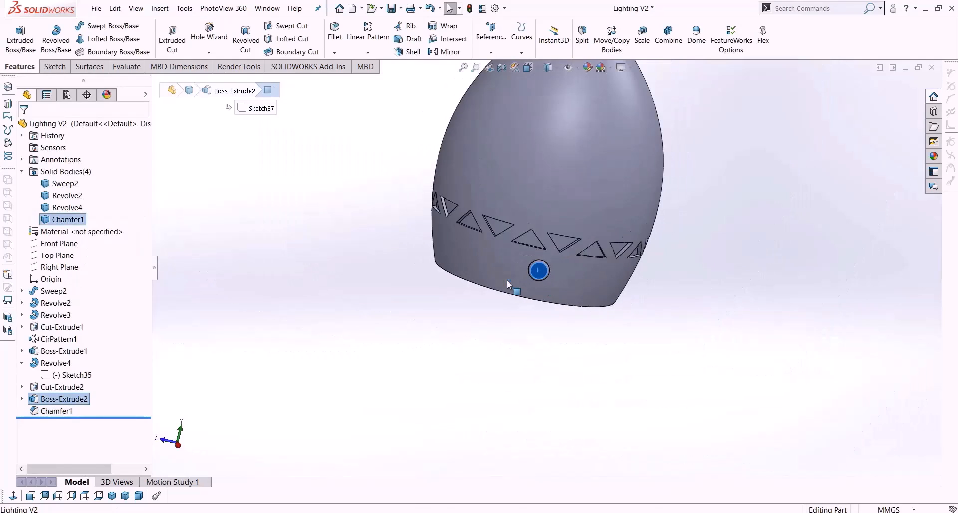
pyautogui.click(54, 66)
pyautogui.click(15, 53)
pyautogui.click(16, 53)
pyautogui.click(37, 77)
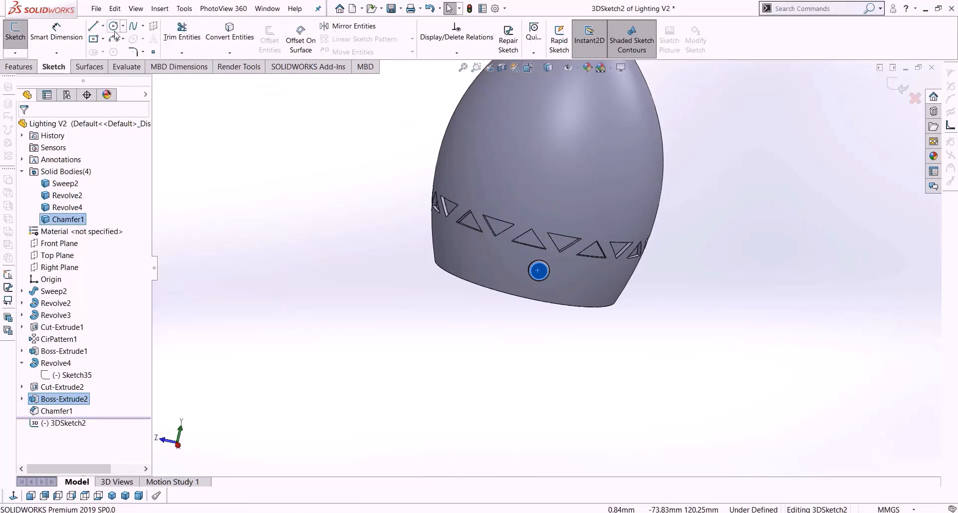
pyautogui.click(133, 26)
pyautogui.moveTo(418, 269)
pyautogui.mouseDown(button='middle')
pyautogui.moveTo(399, 290)
pyautogui.moveTo(443, 289)
pyautogui.mouseUp(button='middle')
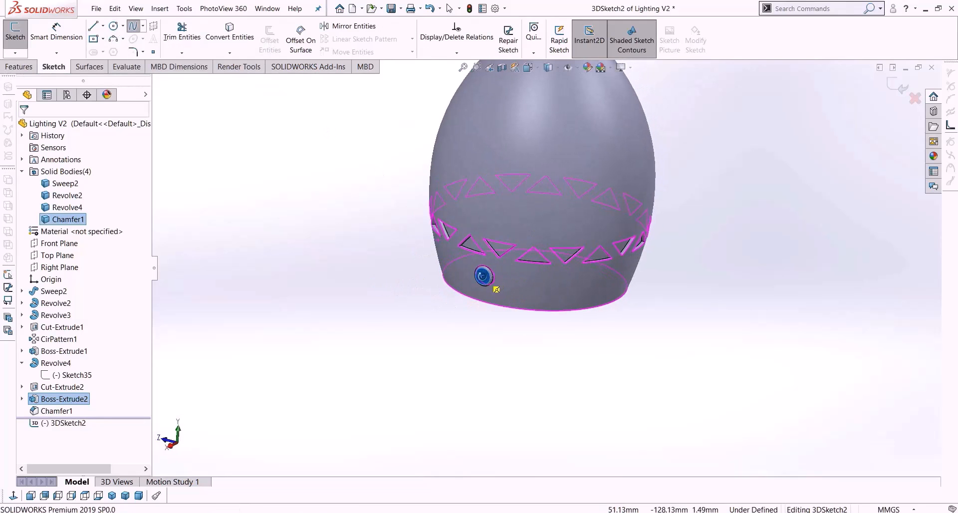
pyautogui.click(483, 277)
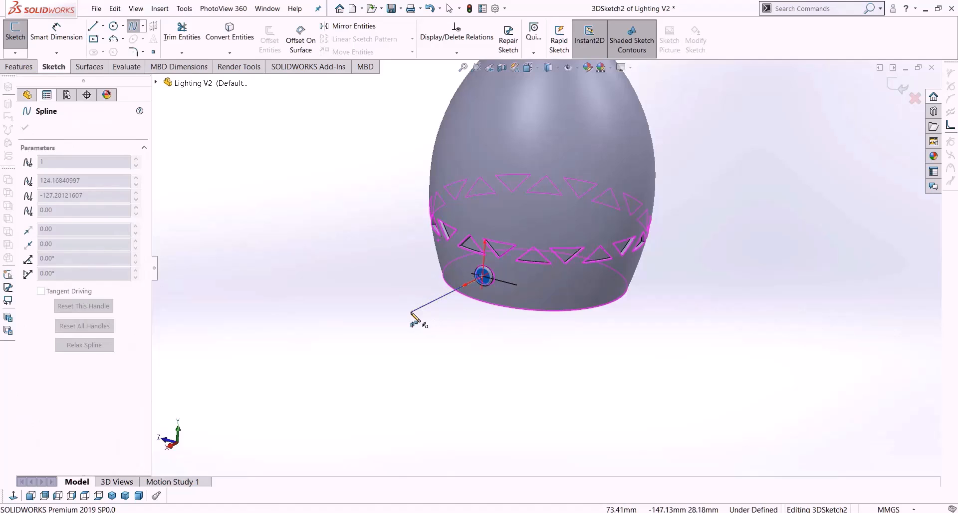
pyautogui.moveTo(413, 321); pyautogui.dragTo(379, 299, button='middle')
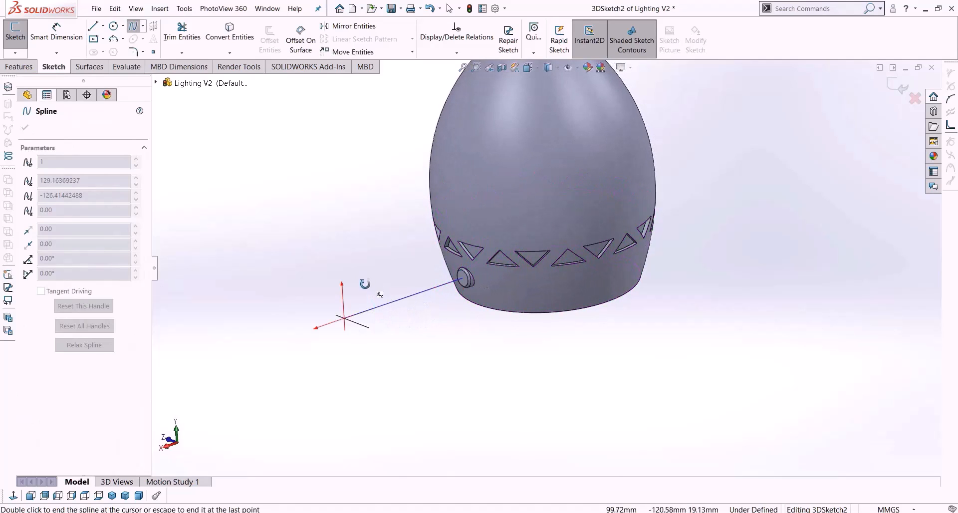
pyautogui.press('Escape')
pyautogui.click(396, 305)
pyautogui.press('Delete')
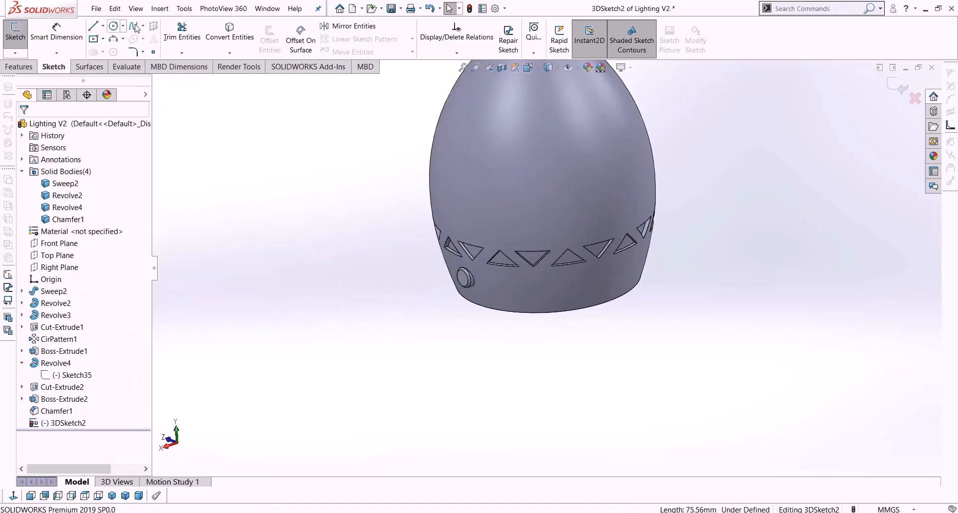
# Sketch a wavy seven-point spline starting on the knob's front face and running outward away from the lamp base.
pyautogui.click(134, 27)
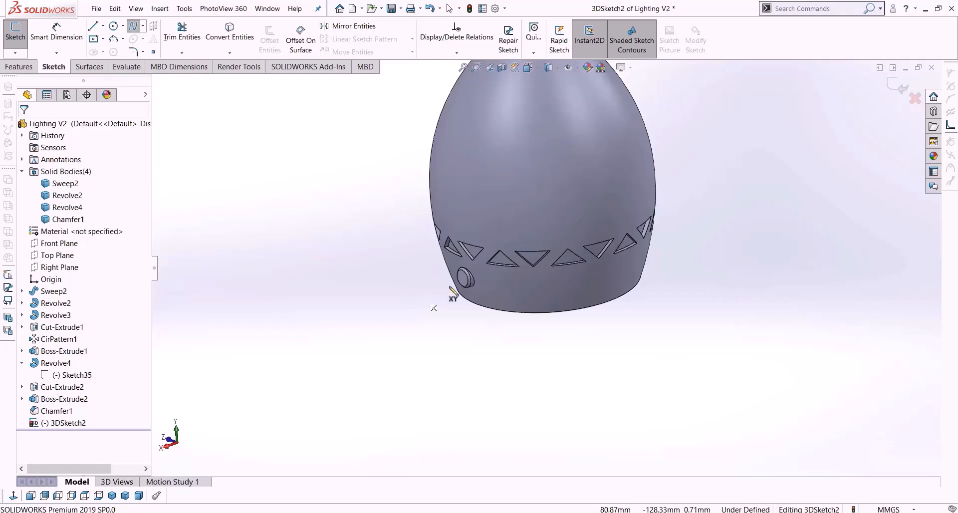
pyautogui.scroll(-4, 429, 299)
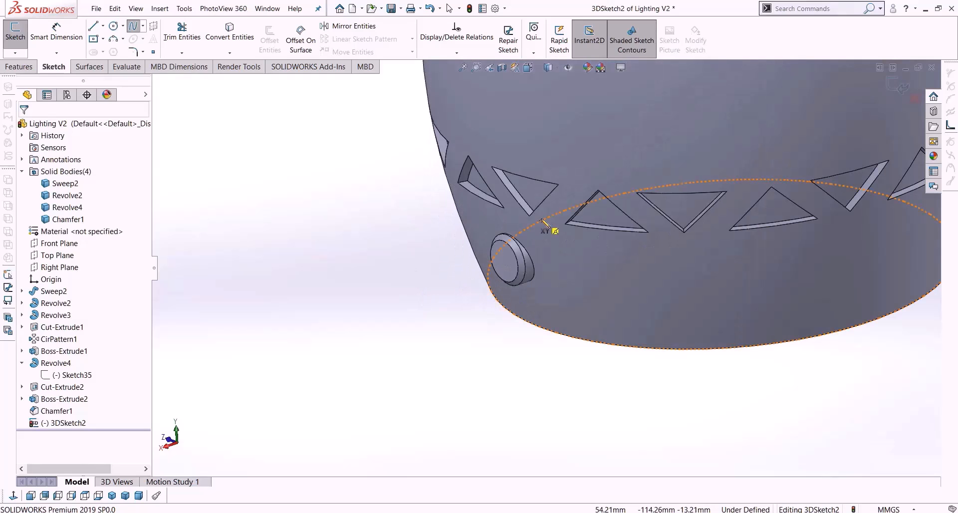
pyautogui.click(506, 263)
pyautogui.scroll(5, 385, 321)
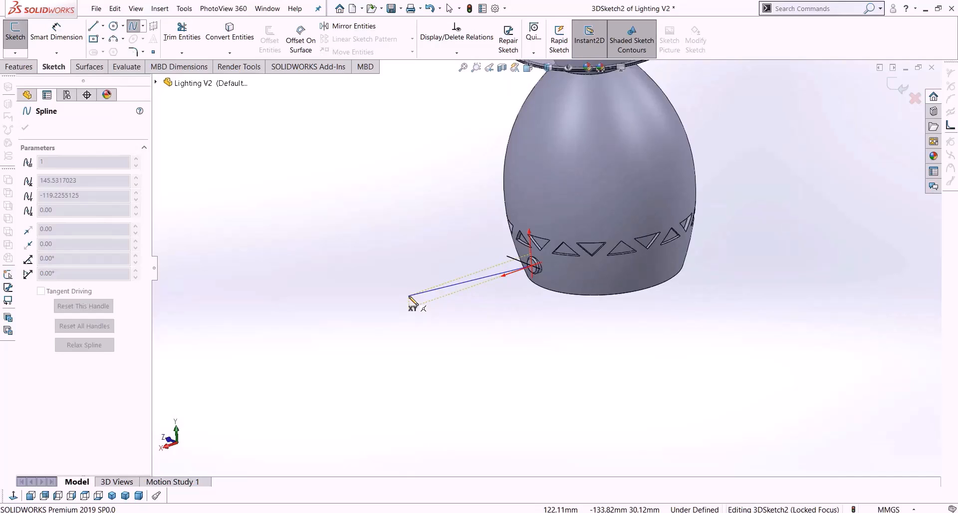
pyautogui.scroll(2, 409, 298)
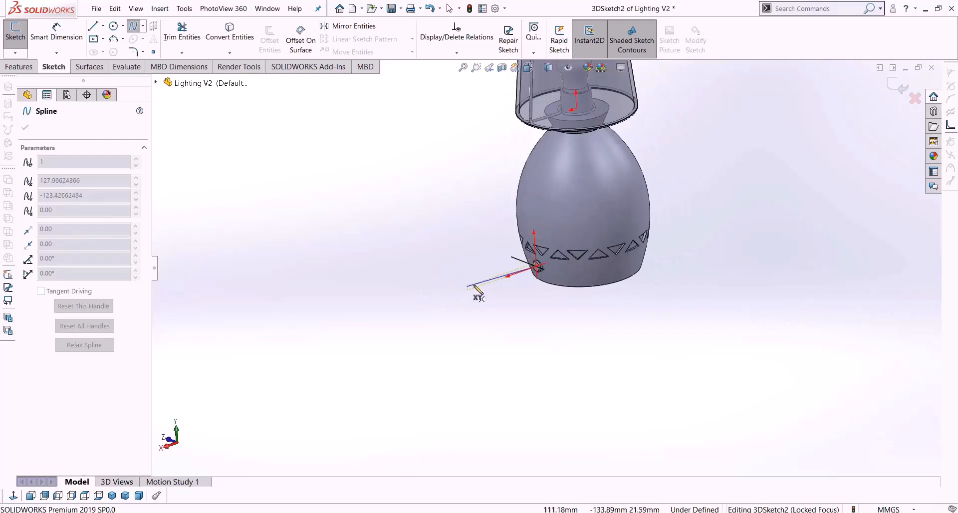
pyautogui.scroll(-2, 480, 294)
pyautogui.scroll(2, 468, 283)
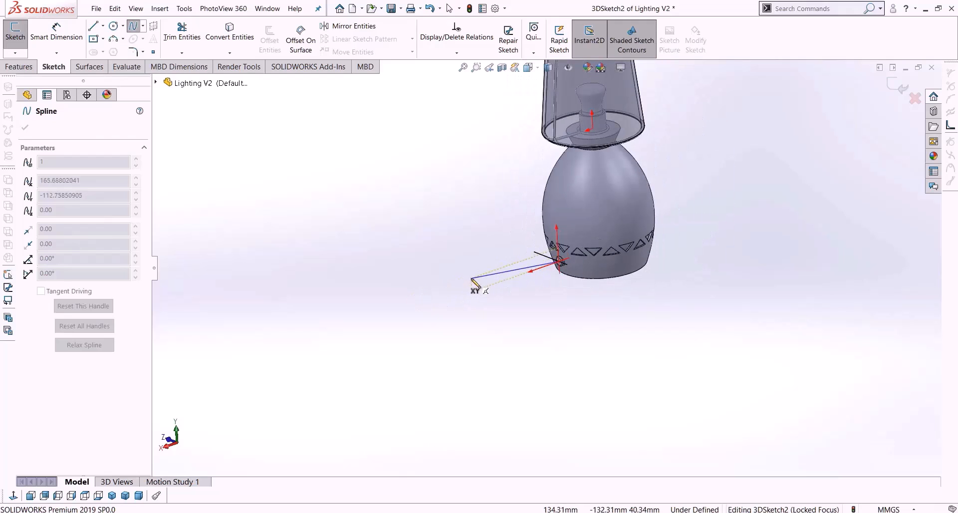
pyautogui.click(485, 278)
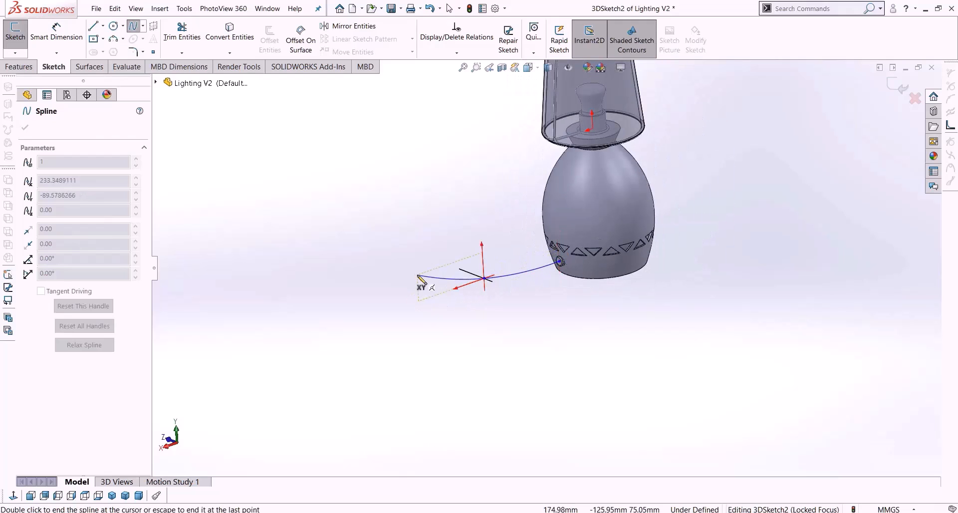
pyautogui.click(400, 253)
pyautogui.click(366, 294)
pyautogui.click(305, 302)
pyautogui.click(289, 255)
pyautogui.doubleClick(197, 257)
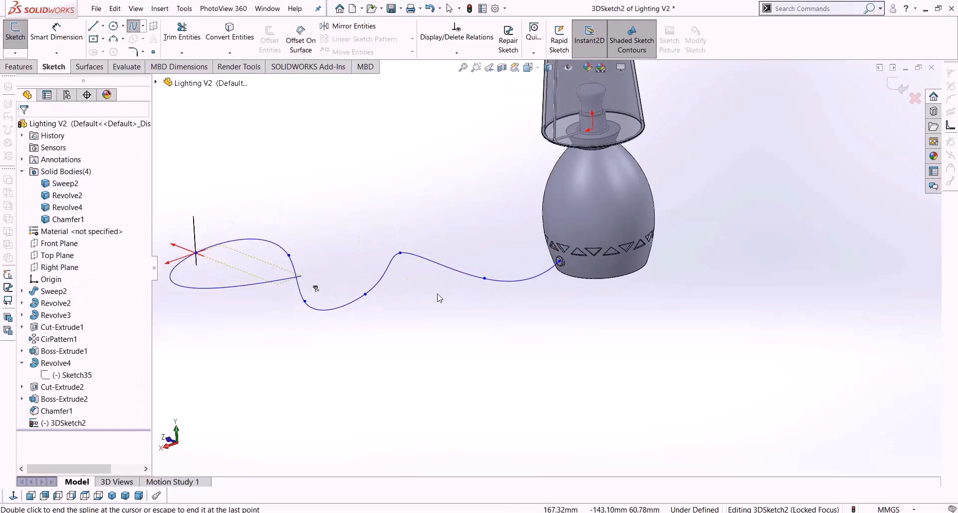
# Examine the spline from the side, top and front views, and close the 3D sketch.
pyautogui.scroll(5, 498, 319)
pyautogui.moveTo(404, 335); pyautogui.dragTo(565, 322, button='middle')
pyautogui.click(65, 495)
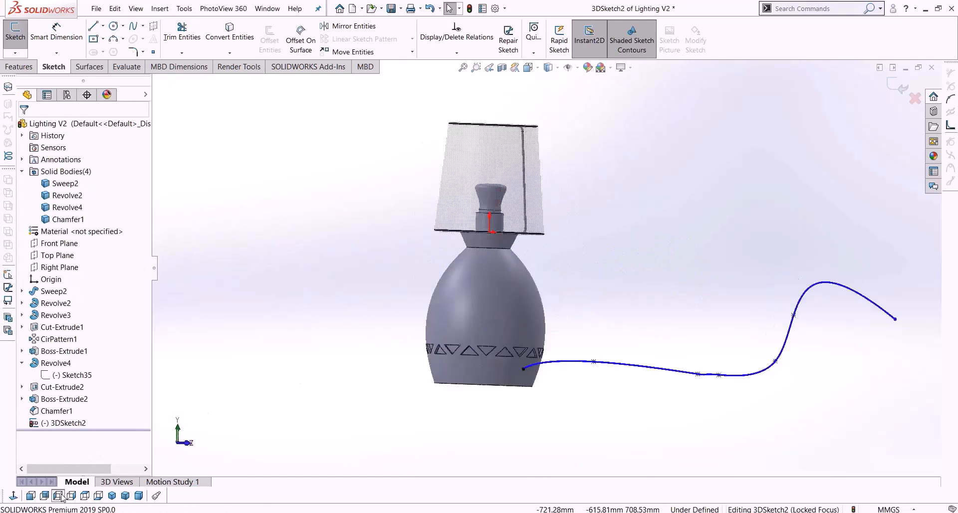
pyautogui.click(85, 496)
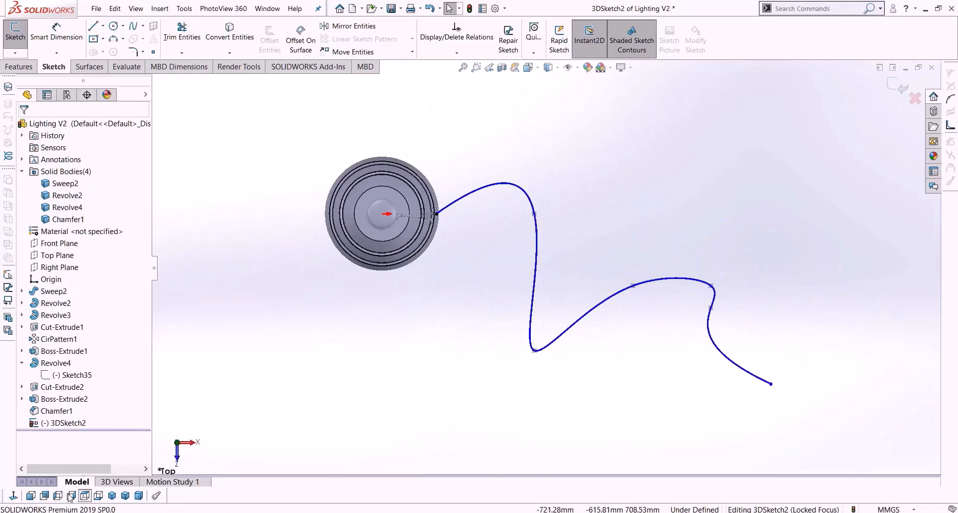
pyautogui.click(31, 496)
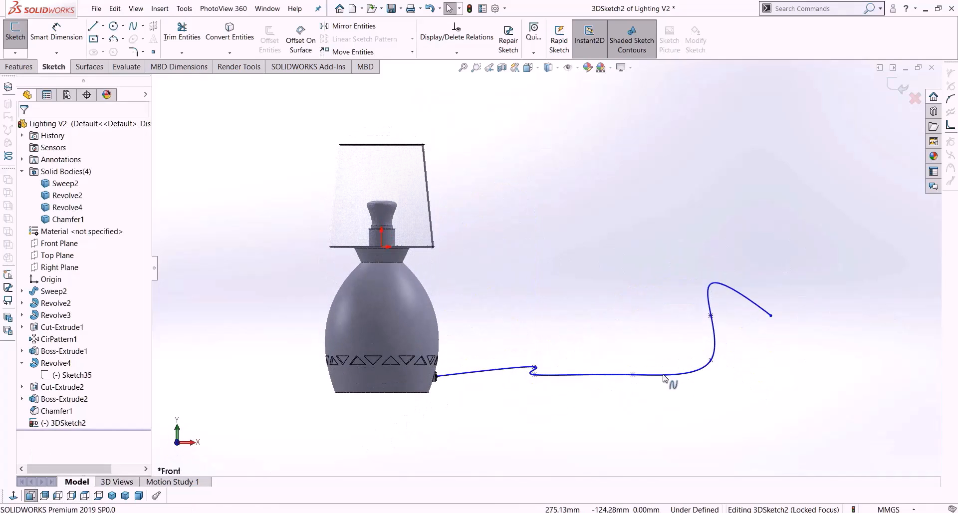
pyautogui.scroll(-3, 605, 357)
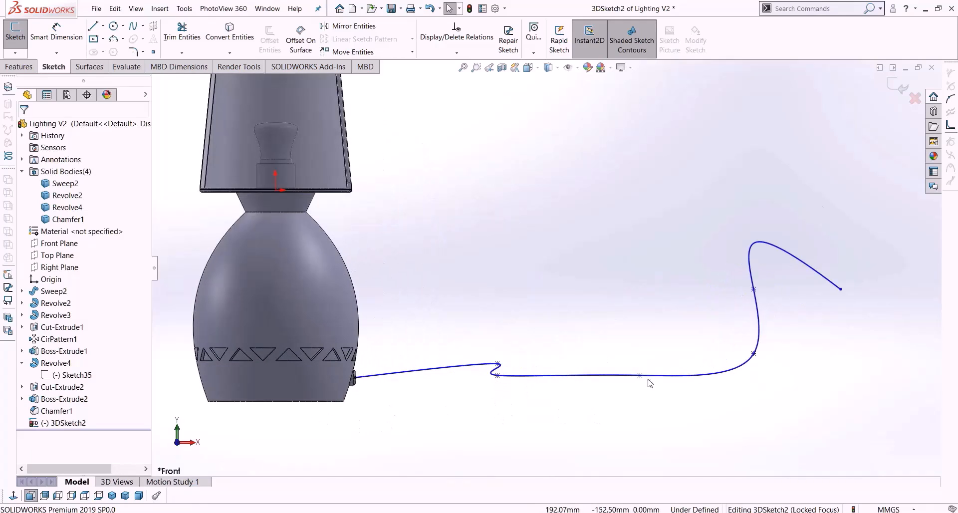
pyautogui.click(897, 90)
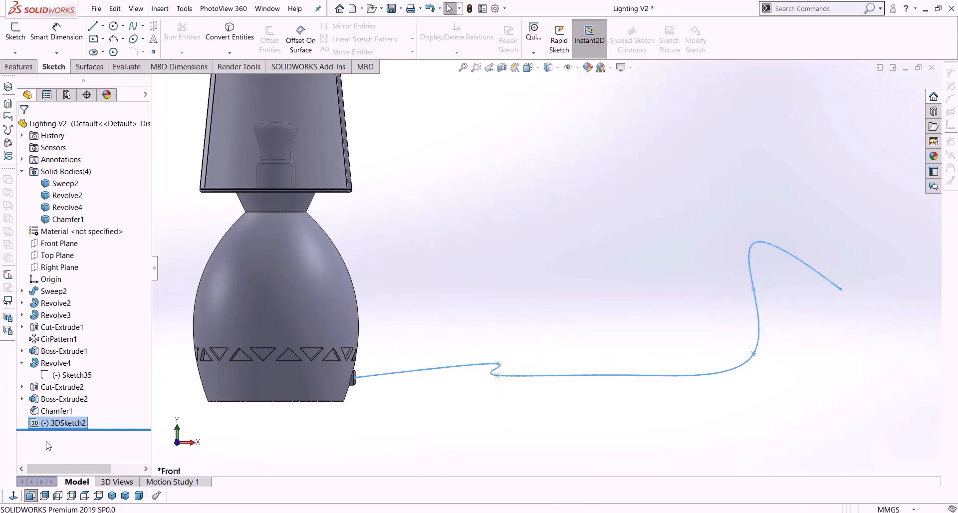
# Roll the model back before 3DSketch2 and draw a corner rectangle about 1540 by 938 mm around the lamp on the base's bottom face.
pyautogui.moveTo(120, 431); pyautogui.dragTo(119, 417)
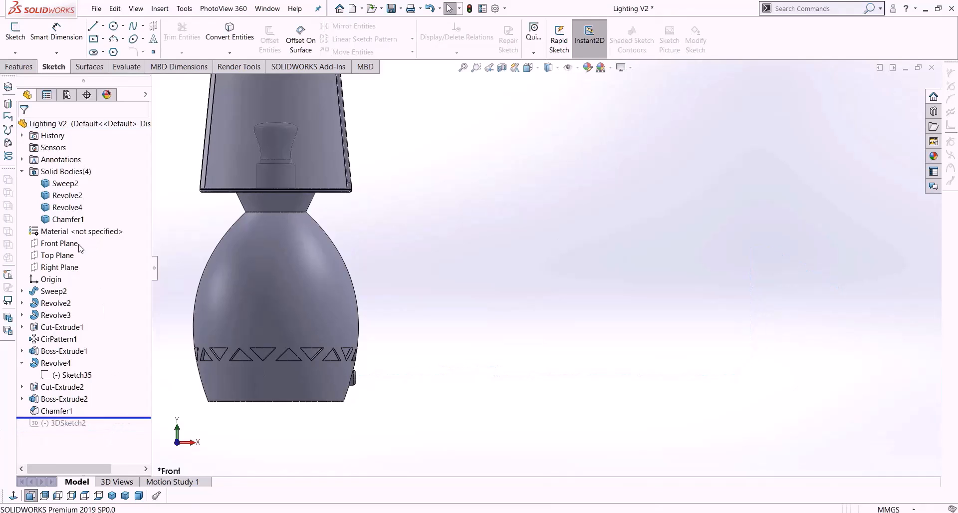
pyautogui.click(58, 255)
pyautogui.moveTo(385, 346); pyautogui.dragTo(405, 289, button='middle')
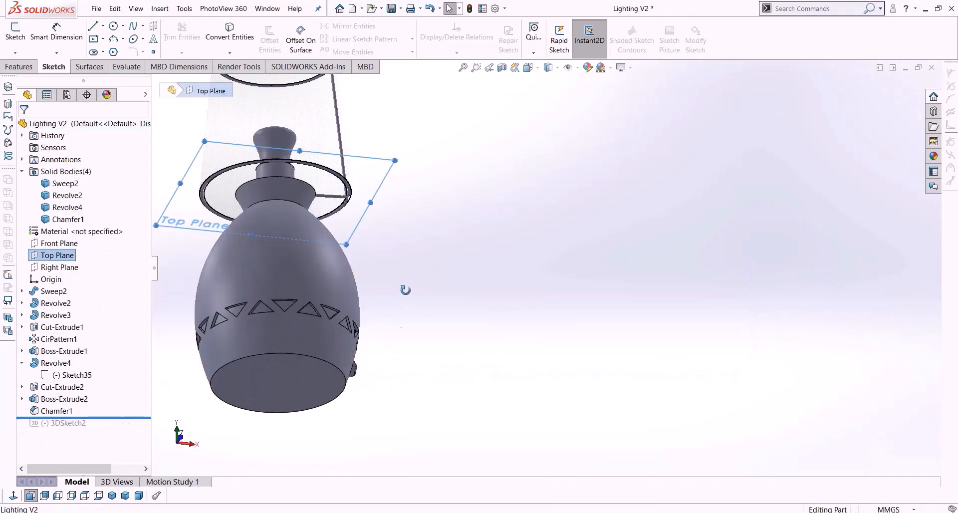
pyautogui.click(300, 388)
pyautogui.moveTo(484, 316); pyautogui.dragTo(468, 357, button='middle')
pyautogui.click(104, 39)
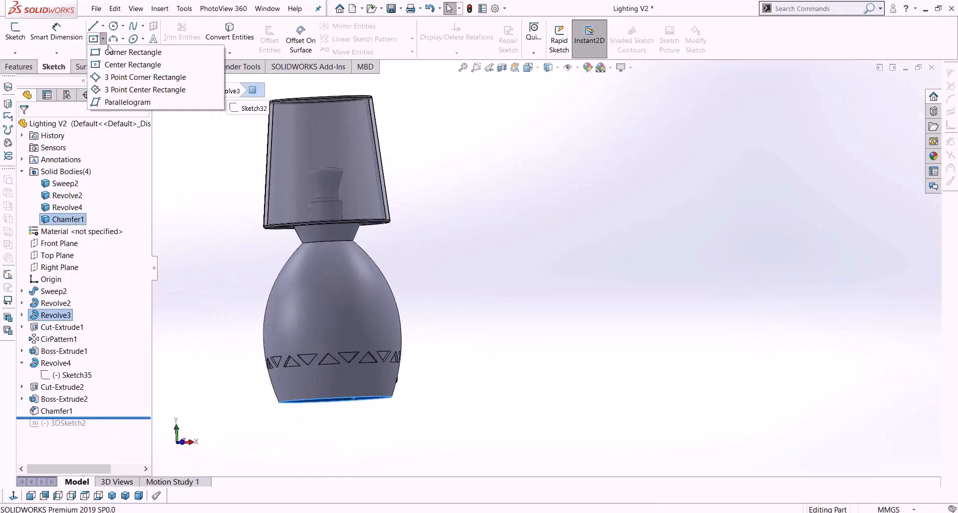
pyautogui.click(108, 52)
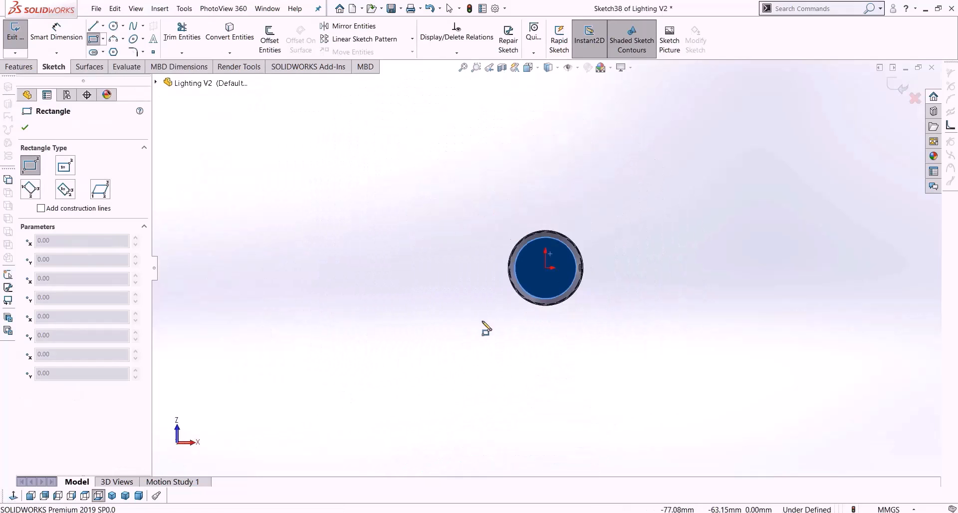
pyautogui.click(803, 115)
pyautogui.click(304, 418)
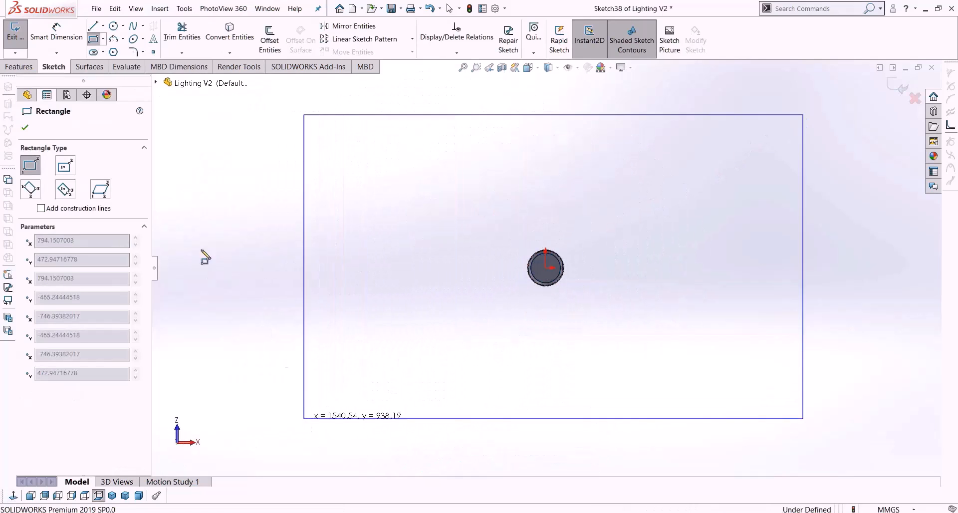
# Extrude the rectangle 20 mm away from the lamp base as a separate tabletop body, with Merge result turned off.
pyautogui.click(19, 68)
pyautogui.click(24, 42)
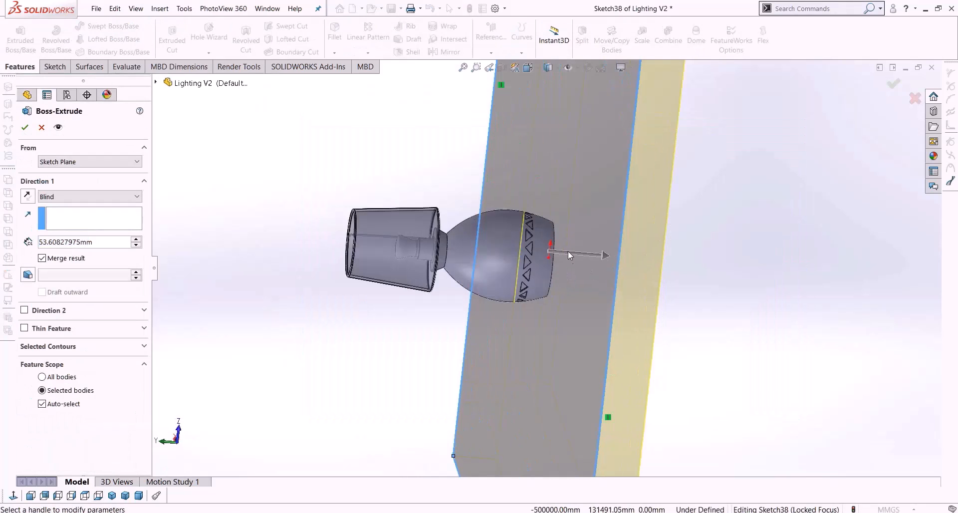
pyautogui.moveTo(573, 256); pyautogui.dragTo(563, 236, button='middle')
pyautogui.doubleClick(116, 244)
pyautogui.write('20')
pyautogui.press('Return')
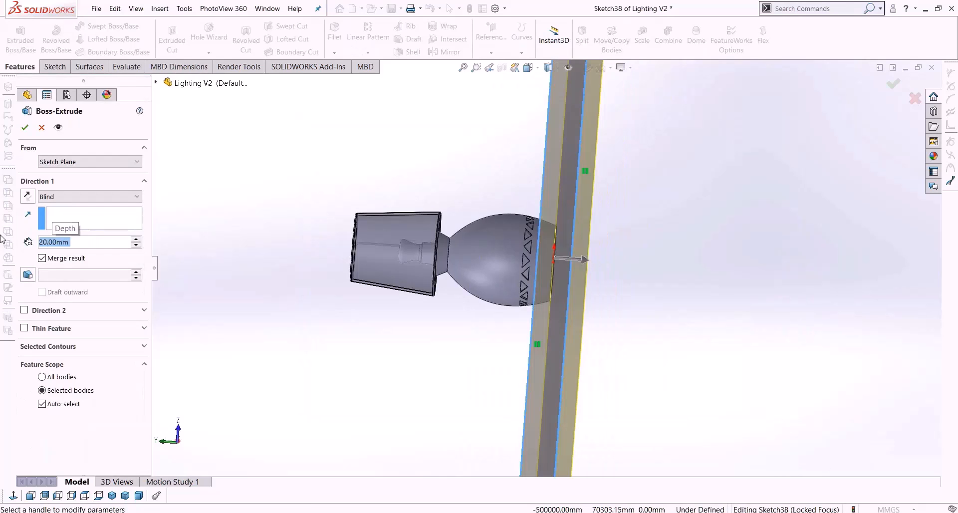
pyautogui.click(65, 259)
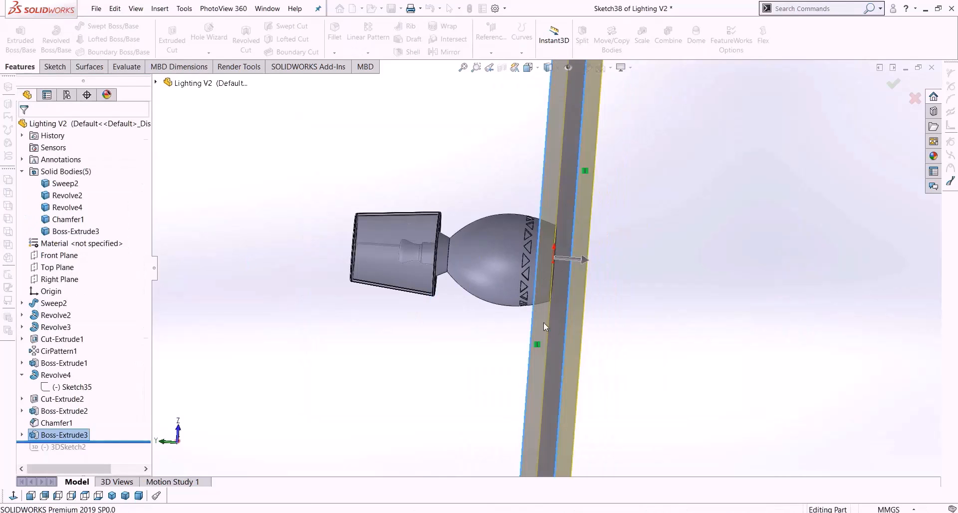
# Roll the model forward past 3DSketch2 and examine the spline's height against the tabletop from the side.
pyautogui.moveTo(601, 324); pyautogui.dragTo(632, 154, button='middle')
pyautogui.scroll(3, 397, 301)
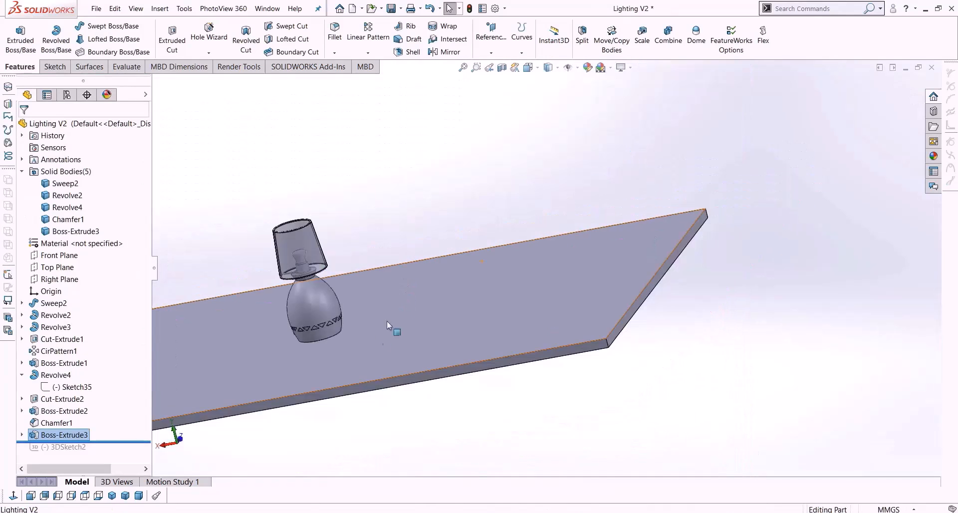
pyautogui.scroll(-4, 359, 320)
pyautogui.moveTo(285, 320); pyautogui.dragTo(249, 345, button='middle')
pyautogui.click(116, 452)
pyautogui.moveTo(116, 452); pyautogui.dragTo(119, 479)
pyautogui.scroll(3, 269, 356)
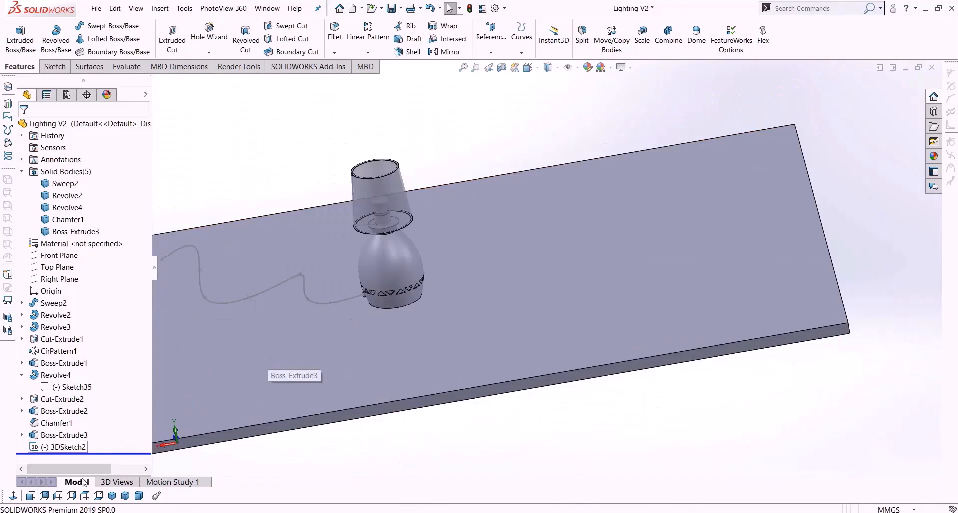
pyautogui.click(72, 495)
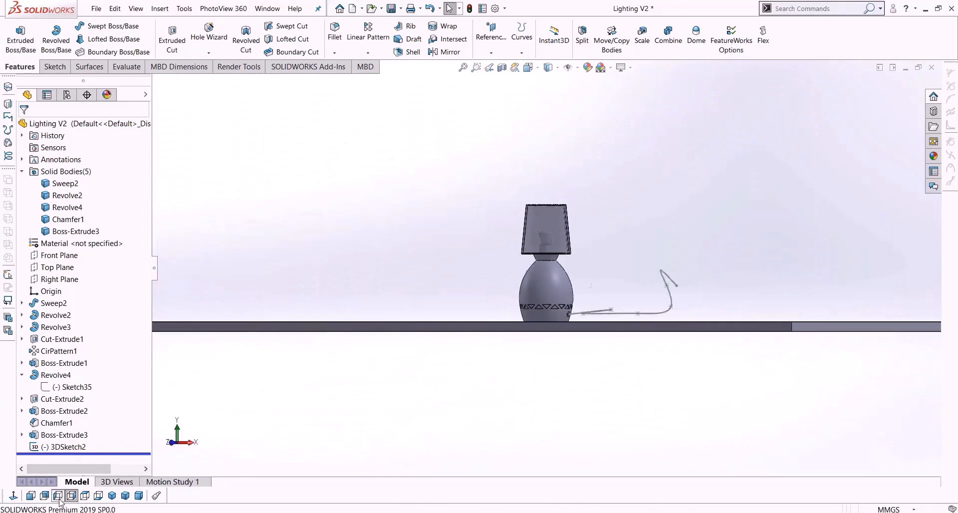
pyautogui.click(44, 496)
pyautogui.scroll(-5, 521, 288)
pyautogui.click(465, 295)
pyautogui.rightClick(465, 294)
pyautogui.click(477, 259)
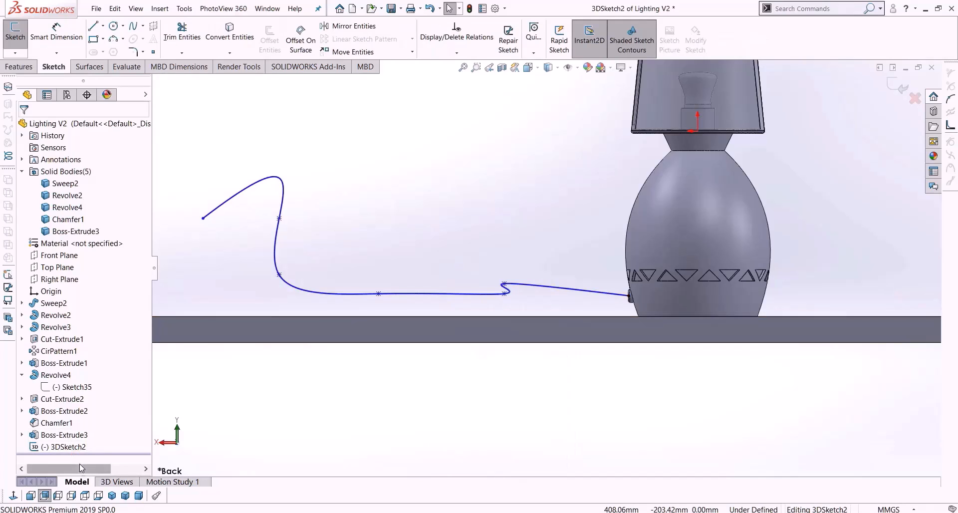
pyautogui.moveTo(64, 452)
pyautogui.mouseDown()
pyautogui.moveTo(74, 456)
pyautogui.moveTo(68, 451)
pyautogui.mouseUp()
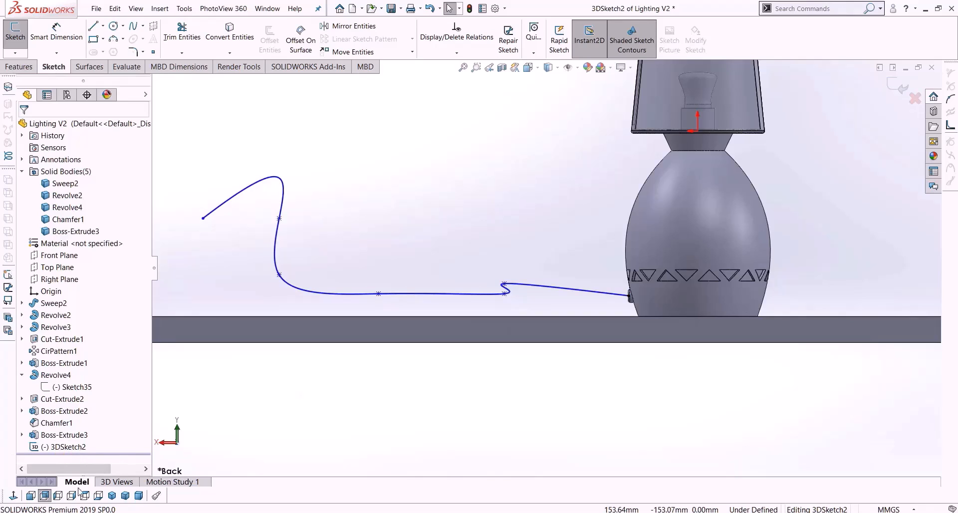
pyautogui.click(898, 87)
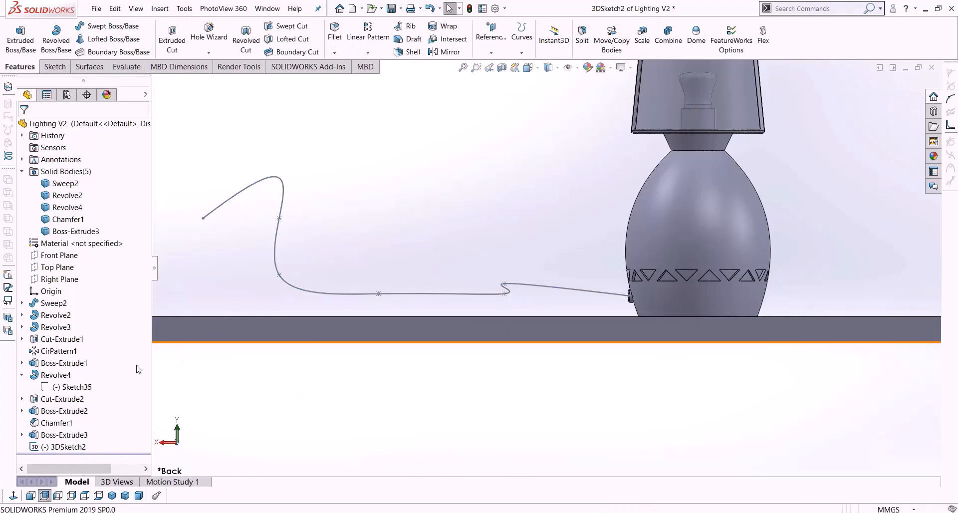
# Open the sketch behind the knob's extrusion for inspection and close it.
pyautogui.click(64, 411)
pyautogui.scroll(-5, 579, 299)
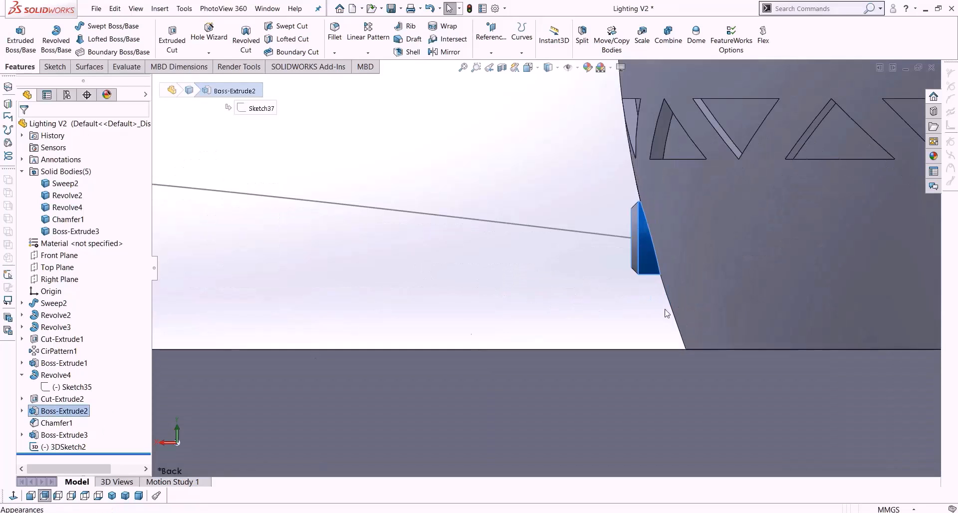
pyautogui.click(22, 411)
pyautogui.click(73, 423)
pyautogui.rightClick(73, 423)
pyautogui.click(75, 343)
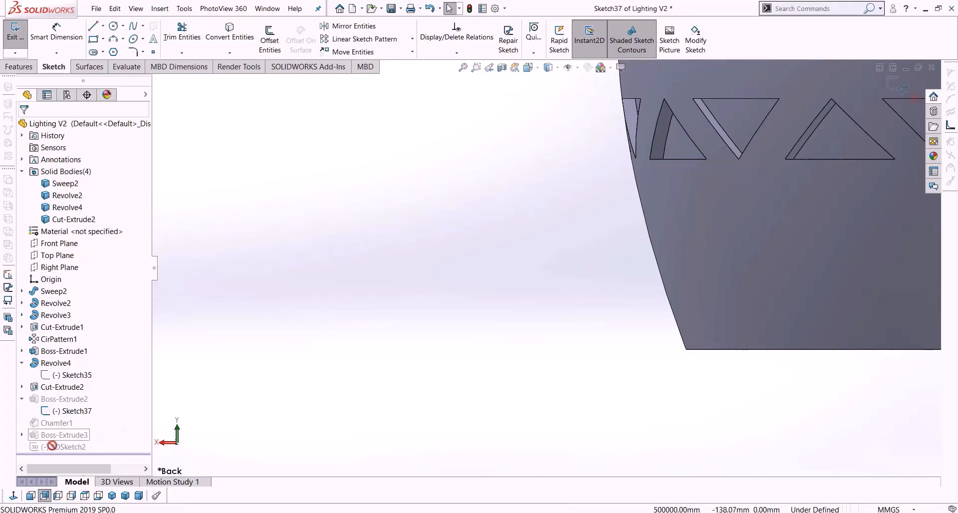
pyautogui.click(889, 85)
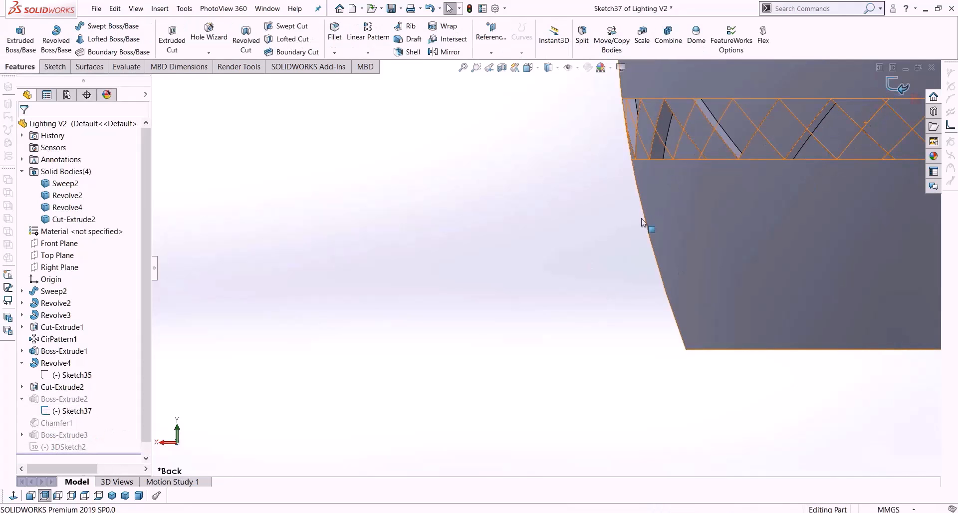
pyautogui.scroll(3, 481, 282)
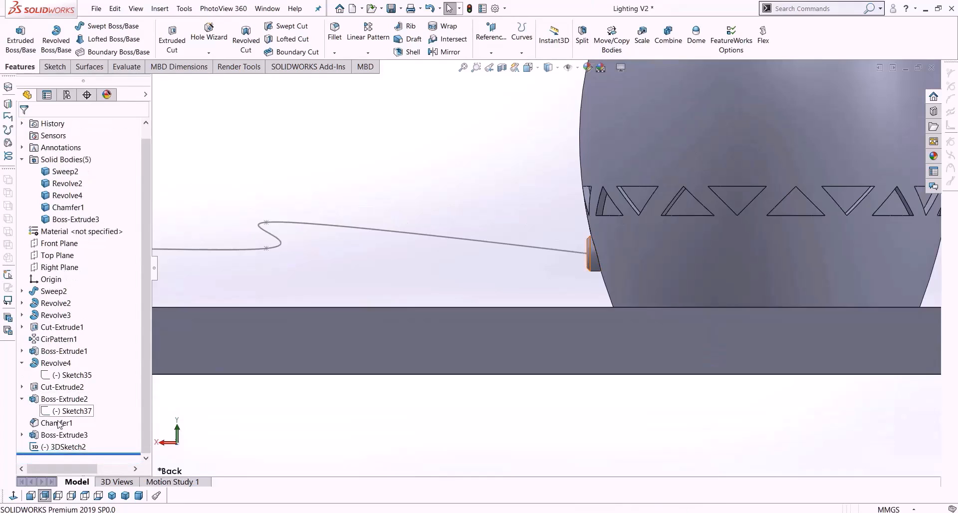
# Examine where the spline meets the knob and how it runs above the tabletop, using close-up, isometric, side and bottom views.
pyautogui.moveTo(57, 450)
pyautogui.mouseDown()
pyautogui.moveTo(108, 389)
pyautogui.moveTo(70, 354)
pyautogui.moveTo(49, 442)
pyautogui.moveTo(58, 418)
pyautogui.moveTo(63, 455)
pyautogui.mouseUp()
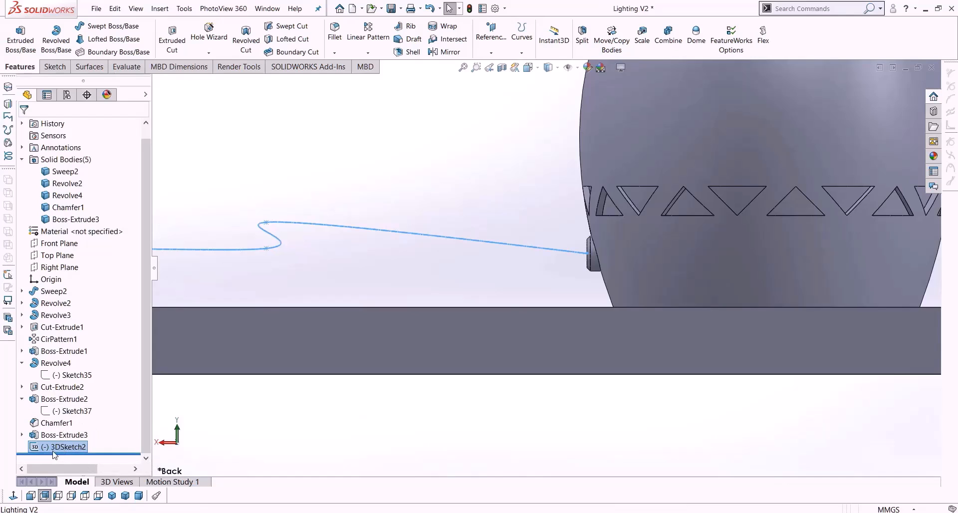
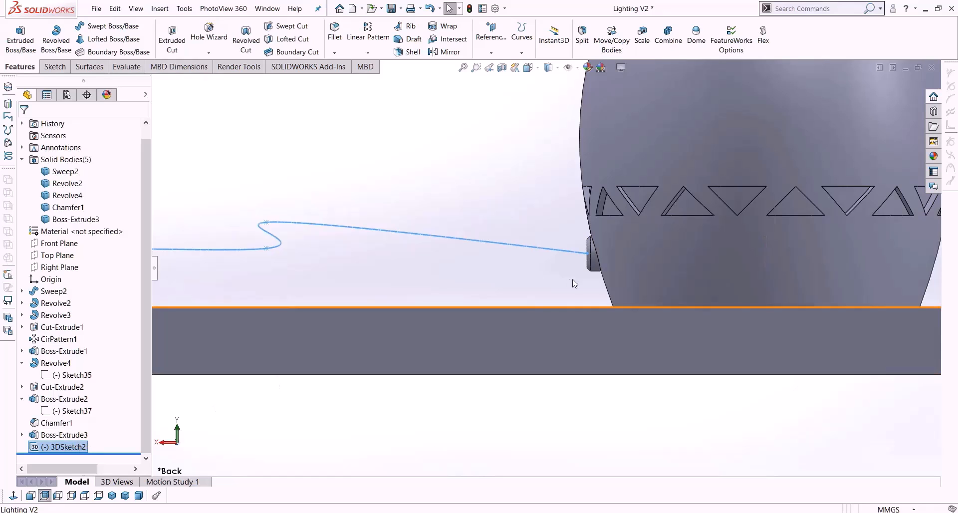
pyautogui.moveTo(607, 278); pyautogui.dragTo(630, 293, button='middle')
pyautogui.scroll(-4, 572, 256)
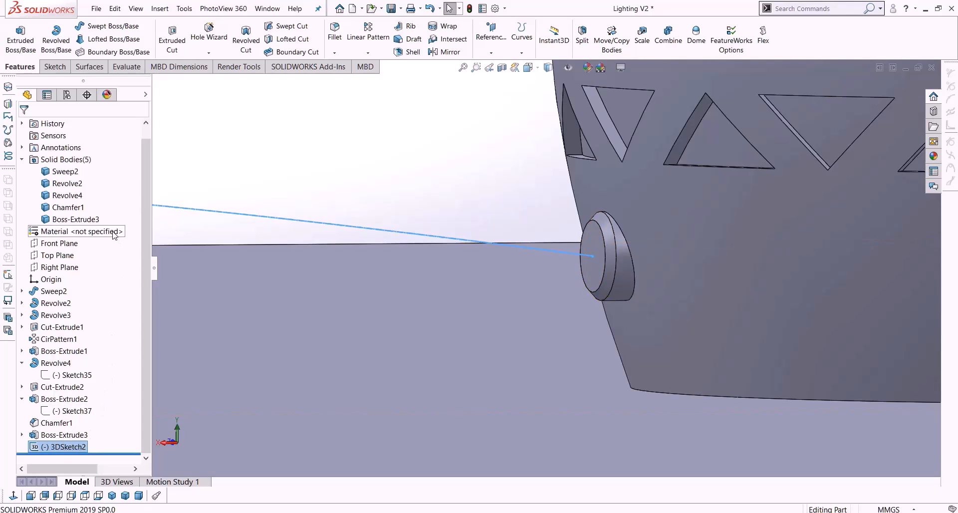
pyautogui.scroll(7, 497, 170)
pyautogui.moveTo(442, 261); pyautogui.dragTo(417, 256, button='middle')
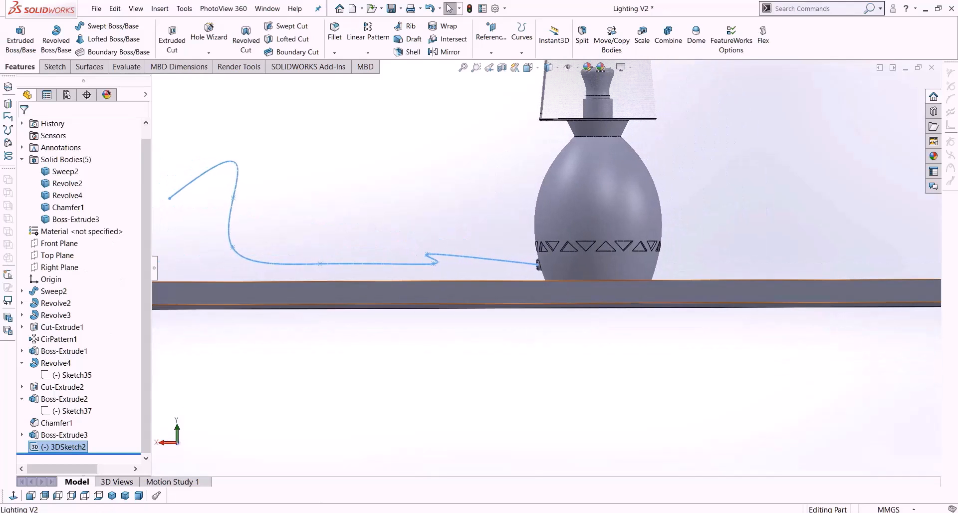
pyautogui.click(112, 496)
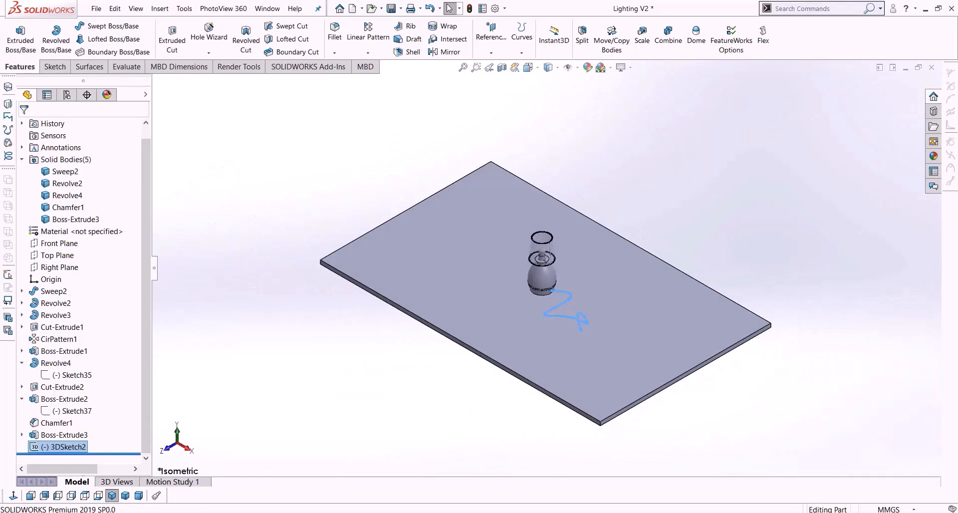
pyautogui.scroll(-4, 430, 336)
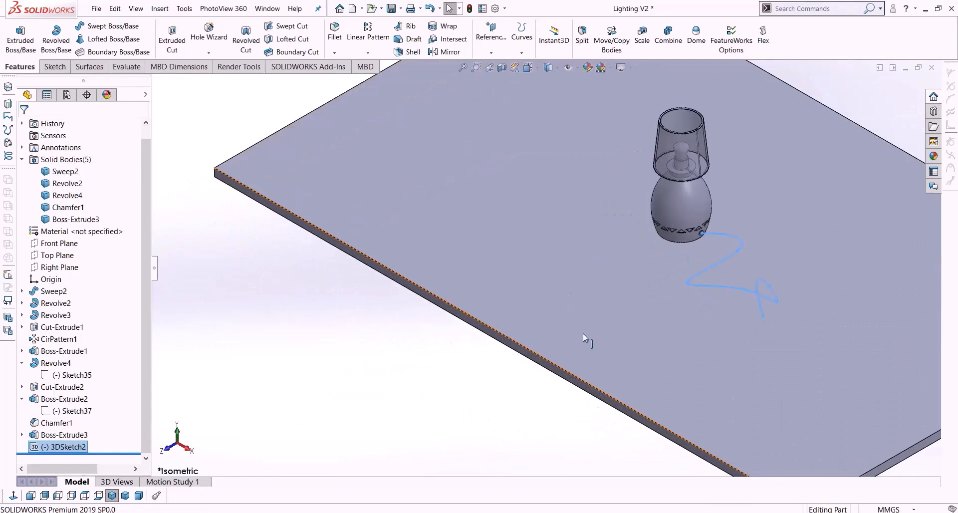
pyautogui.moveTo(583, 333); pyautogui.dragTo(204, 444, button='middle')
pyautogui.click(31, 496)
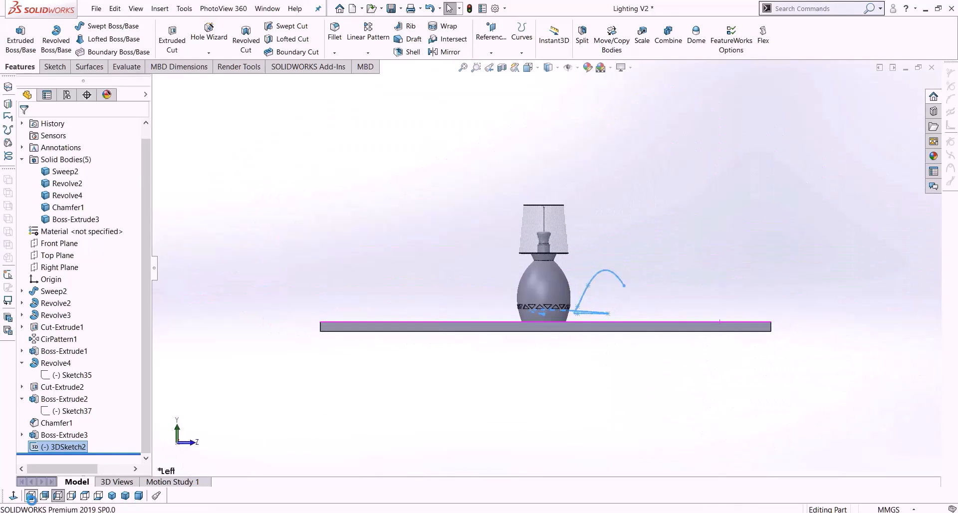
pyautogui.click(71, 498)
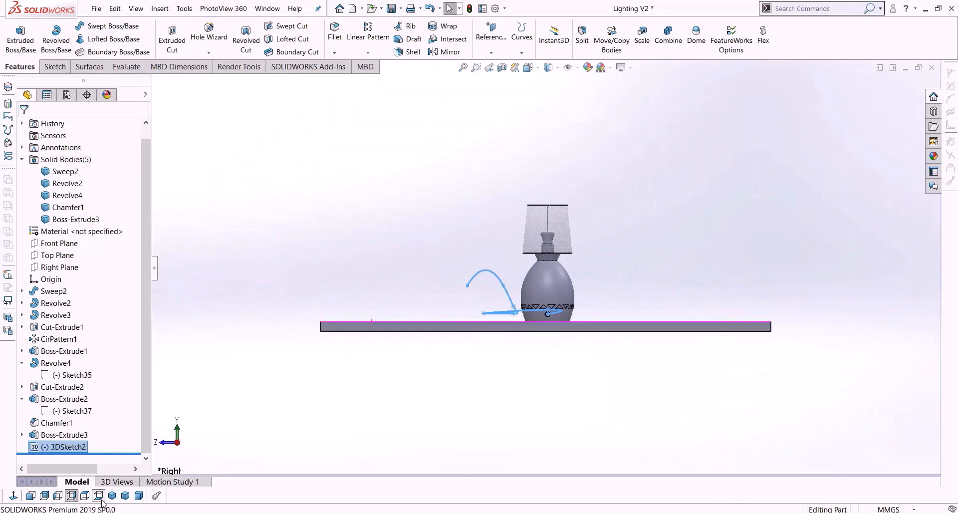
pyautogui.click(99, 497)
# Edit 3DSketch2 in front view and use the sketcher triad to lower the spline's lower bend point along Y to just above the tabletop.
pyautogui.click(31, 497)
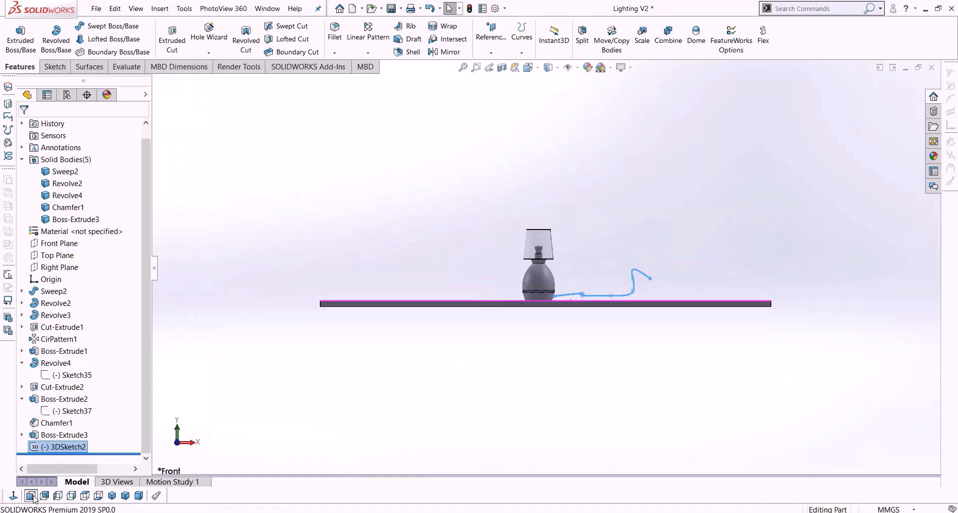
pyautogui.rightClick(50, 446)
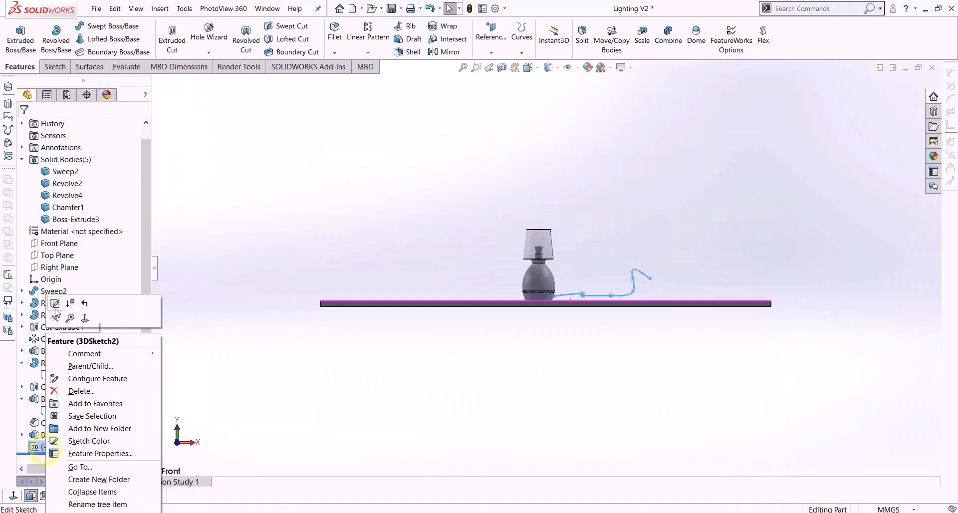
pyautogui.click(66, 302)
pyautogui.scroll(-6, 577, 278)
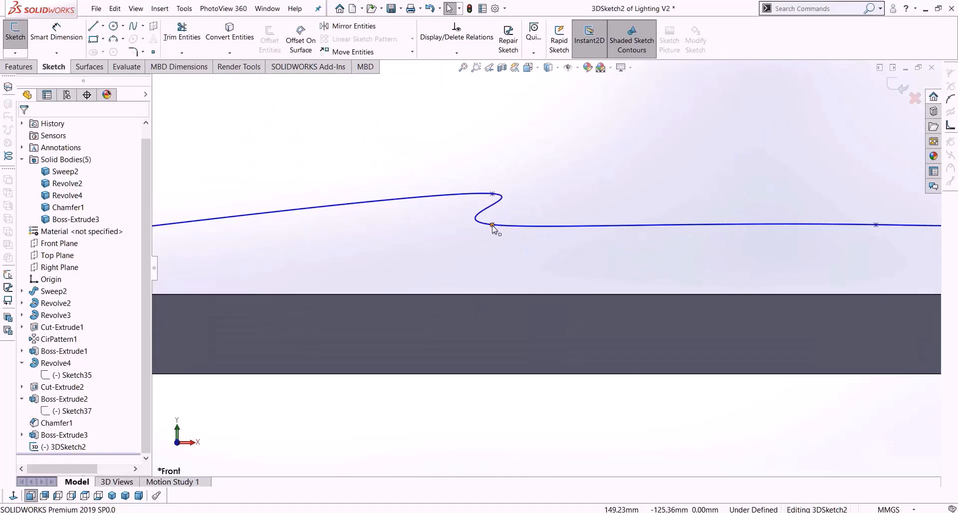
pyautogui.rightClick(493, 226)
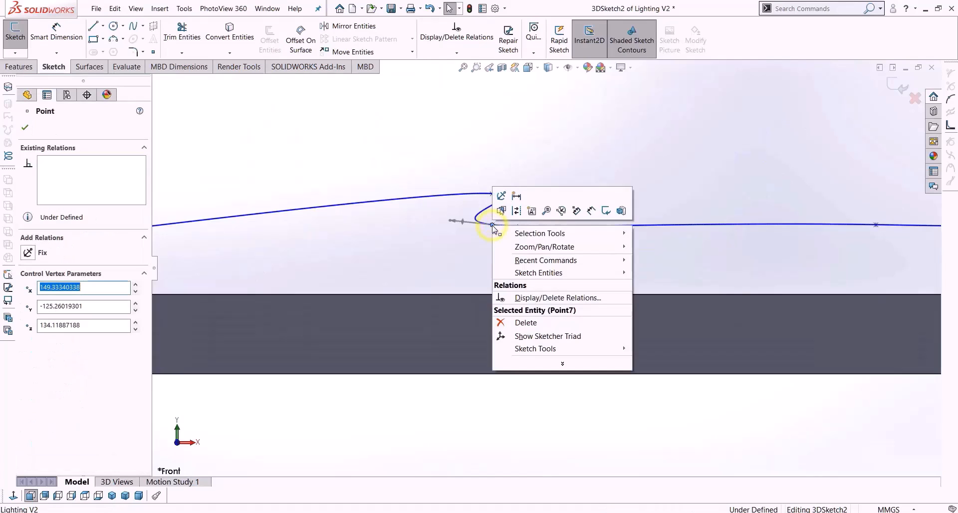
pyautogui.click(543, 337)
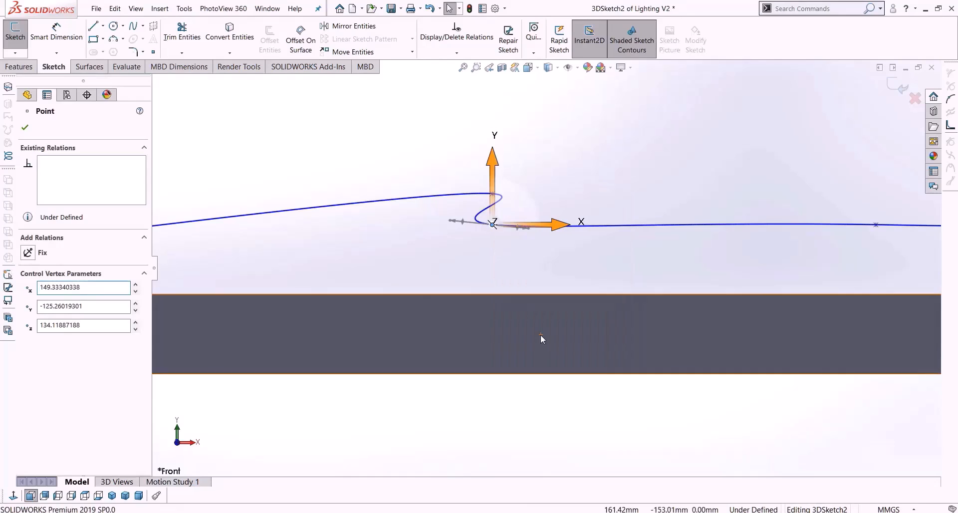
pyautogui.moveTo(495, 168)
pyautogui.mouseDown()
pyautogui.moveTo(499, 240)
pyautogui.moveTo(493, 216)
pyautogui.mouseUp()
pyautogui.scroll(-5, 539, 295)
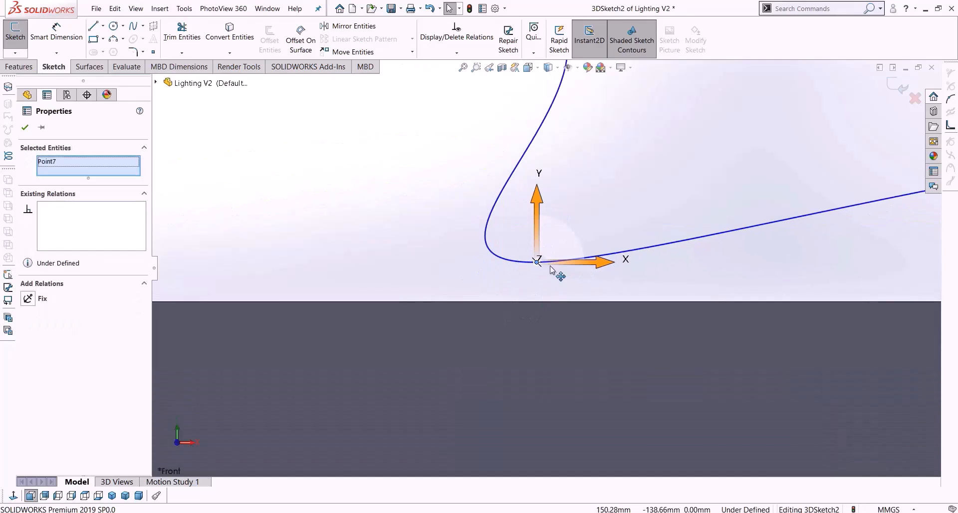
pyautogui.scroll(3, 538, 287)
pyautogui.moveTo(533, 240); pyautogui.dragTo(532, 245)
pyautogui.scroll(6, 403, 203)
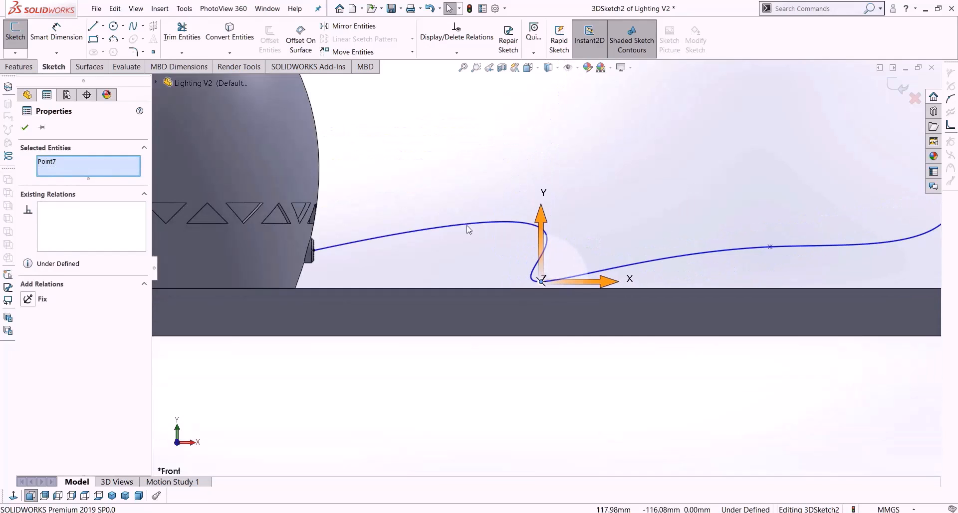
pyautogui.scroll(-2, 484, 245)
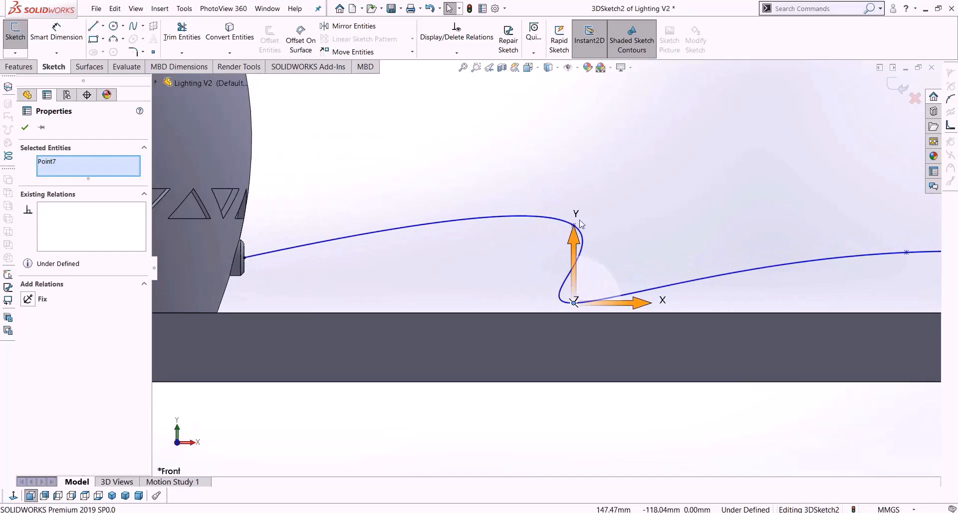
# Hide that point's triad and show it on the upper bend point nearer the knob, lowering this point about 16 mm along Y.
pyautogui.click(640, 230)
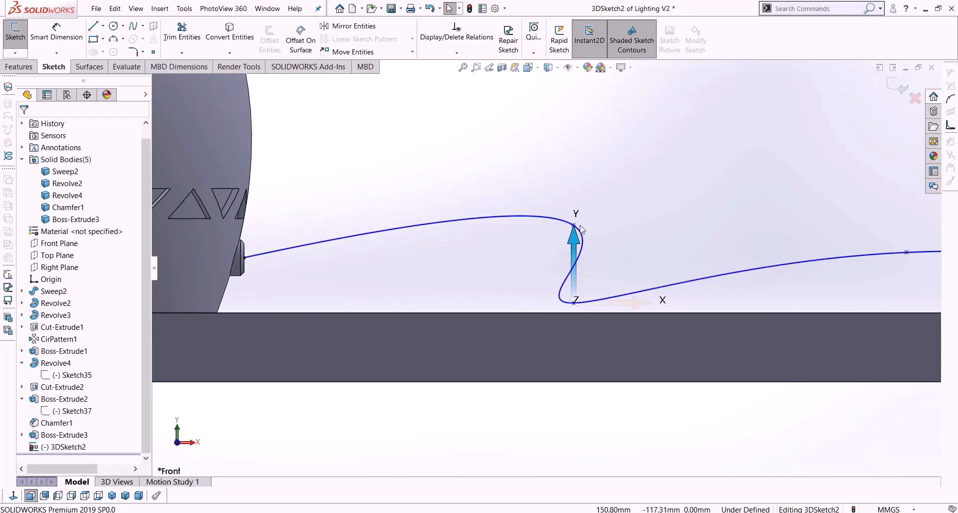
pyautogui.rightClick(572, 305)
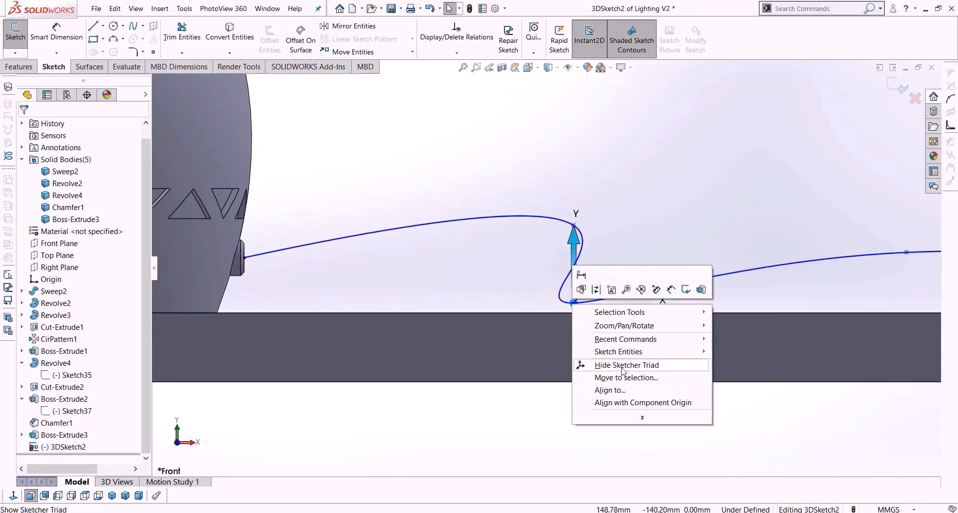
pyautogui.click(622, 366)
pyautogui.click(574, 227)
pyautogui.rightClick(574, 227)
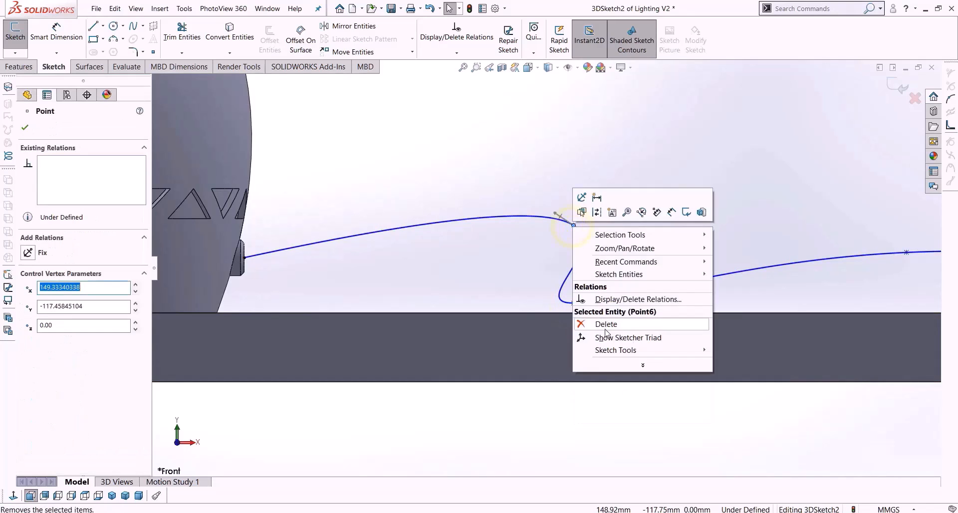
pyautogui.click(639, 336)
pyautogui.moveTo(578, 179); pyautogui.dragTo(578, 242)
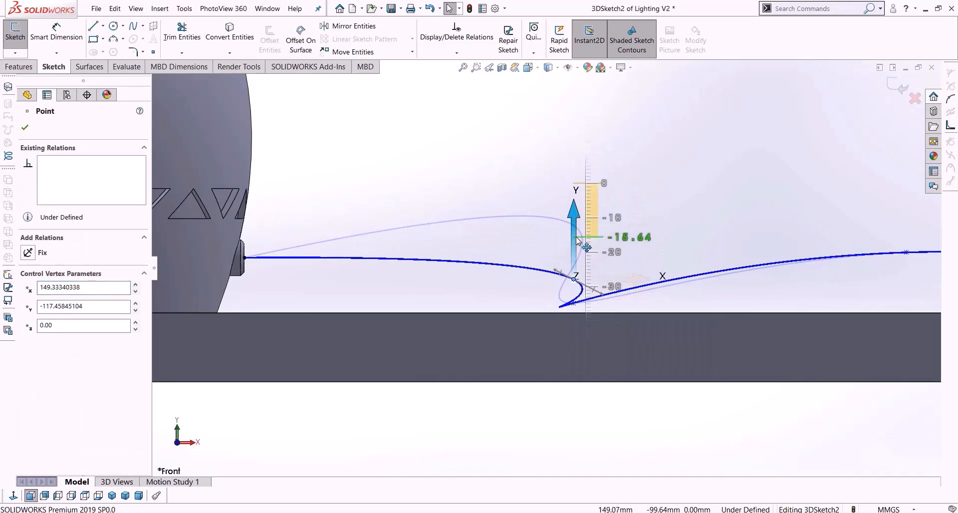
pyautogui.scroll(5, 656, 258)
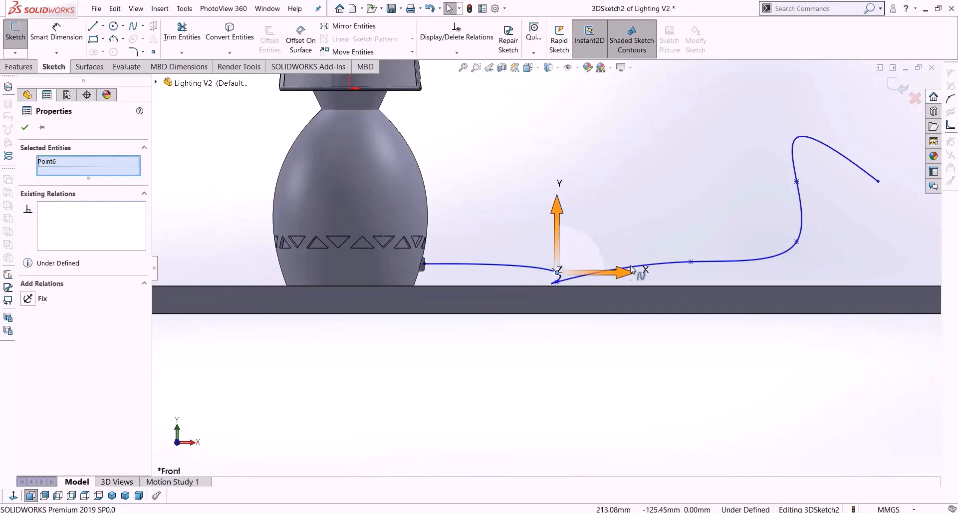
# Assign X as the shortcut for Show Triad Manipulator, taking it over from Filter Faces, and use it to hide the spline point's triad.
pyautogui.click(505, 8)
pyautogui.click(514, 33)
pyautogui.click(366, 94)
pyautogui.click(429, 94)
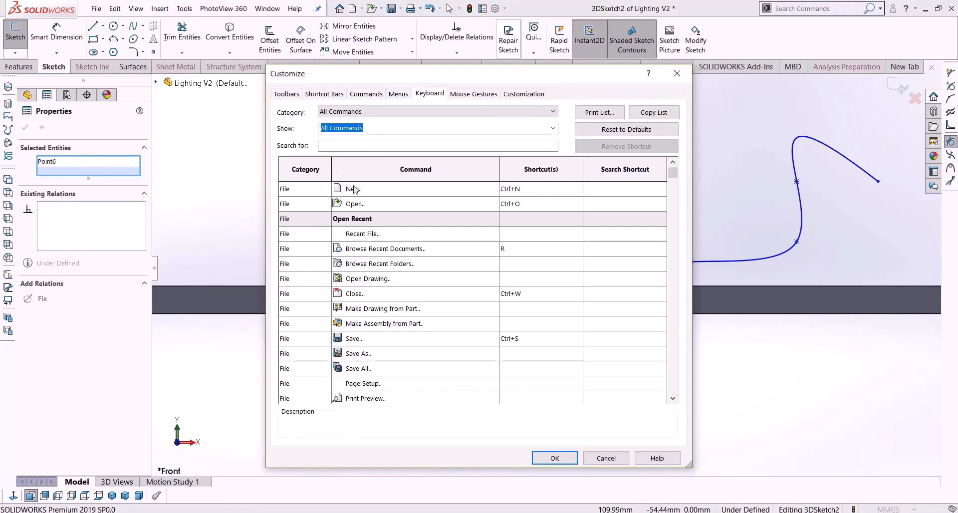
pyautogui.click(380, 147)
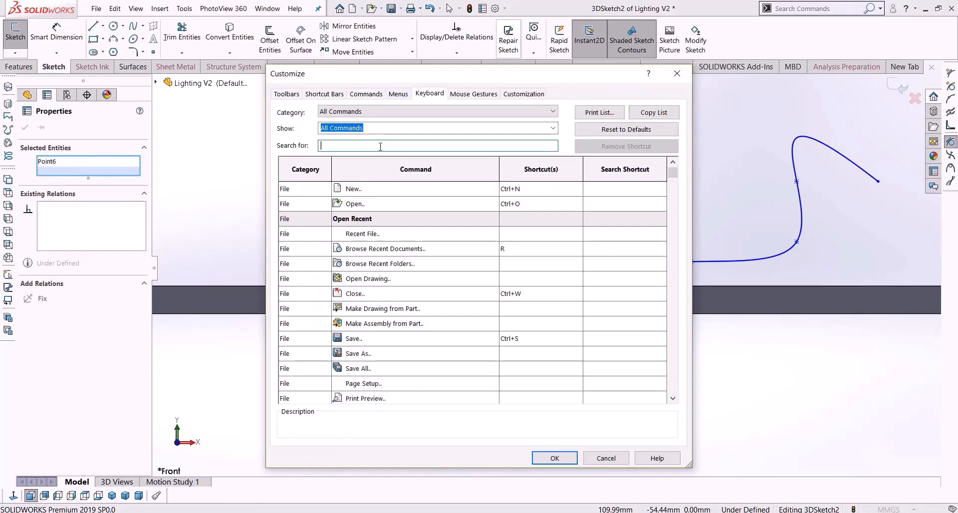
pyautogui.write('triad')
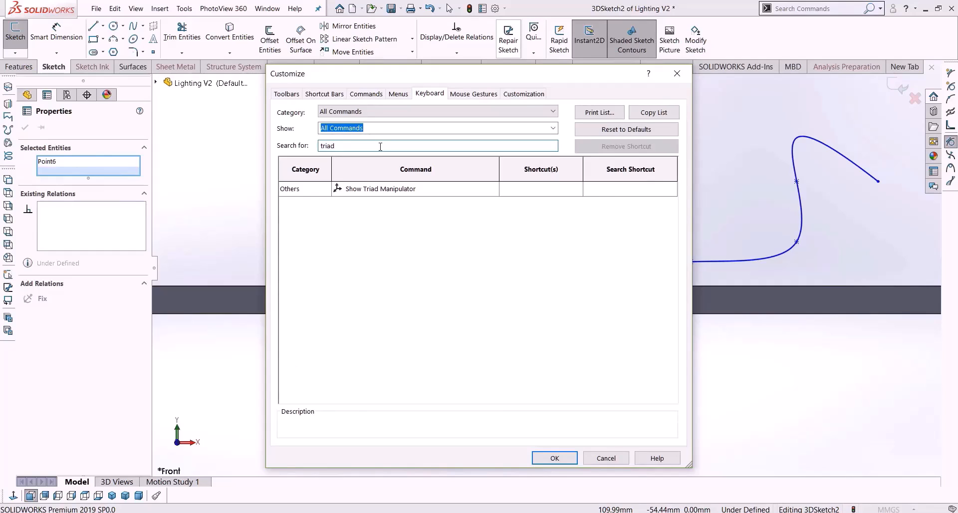
pyautogui.click(554, 194)
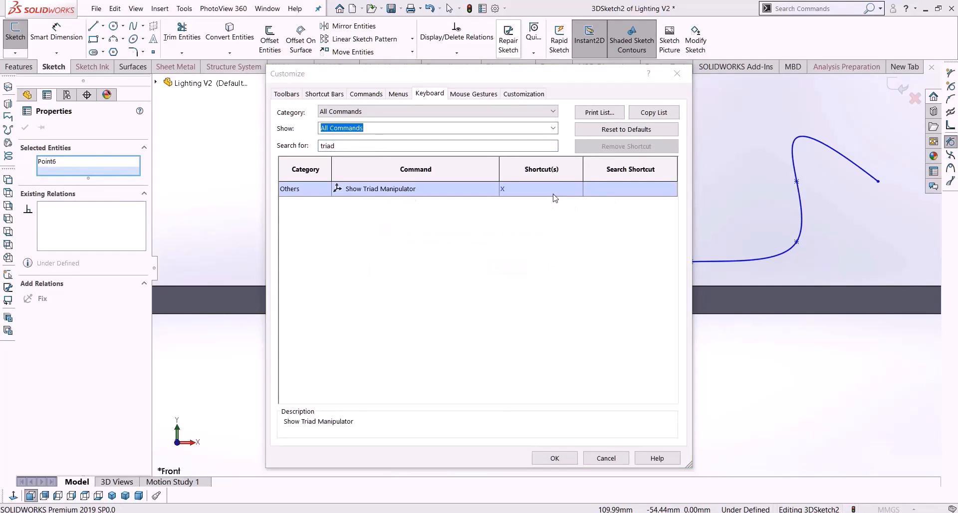
pyautogui.press('x')
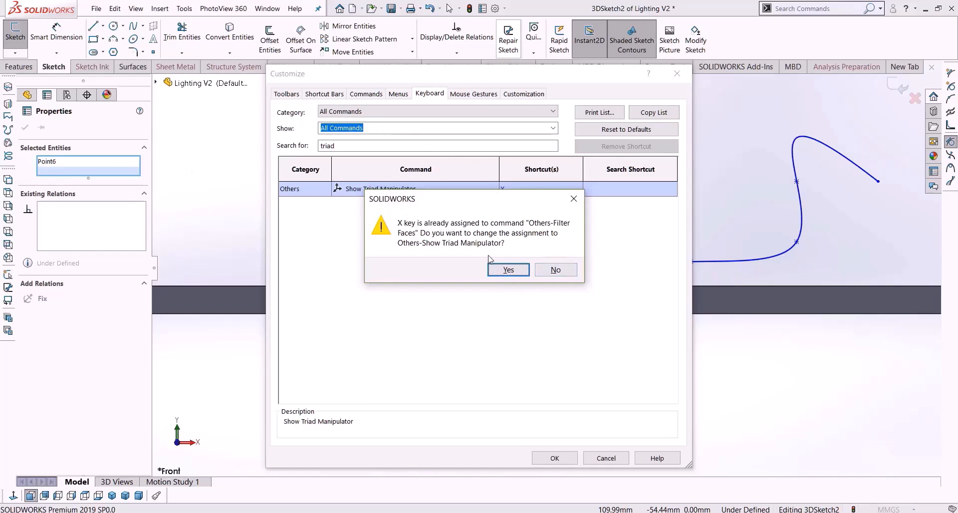
pyautogui.click(508, 270)
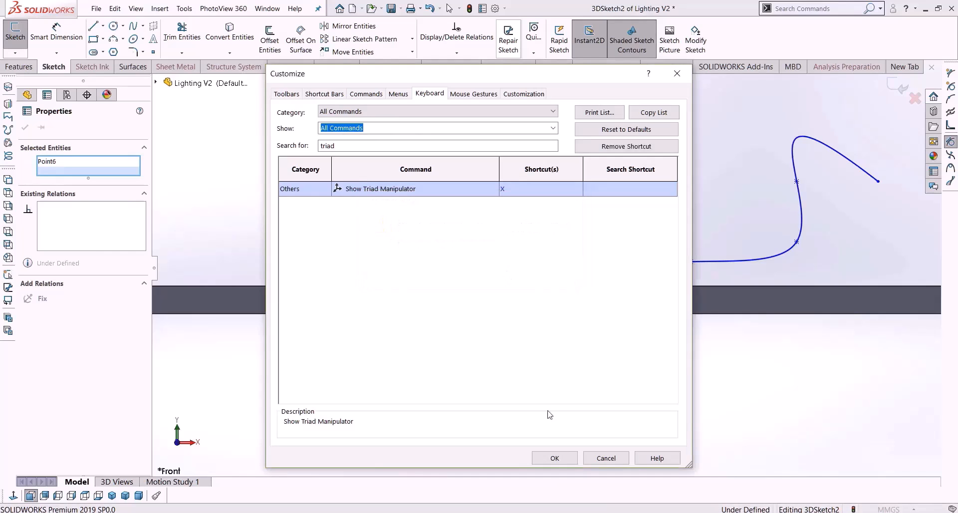
pyautogui.click(555, 459)
pyautogui.press('x')
pyautogui.press('x')
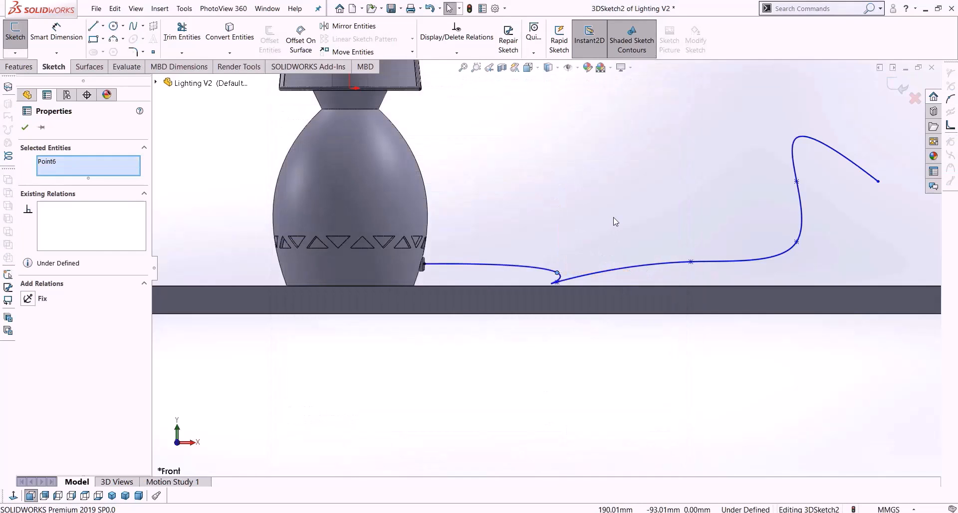
pyautogui.press('x')
pyautogui.press('x')
pyautogui.press('x')
pyautogui.press('x')
# Adjust the tangency handle at the spline's lower bend point so the curve runs nearly parallel just above the tabletop.
pyautogui.scroll(-3, 554, 270)
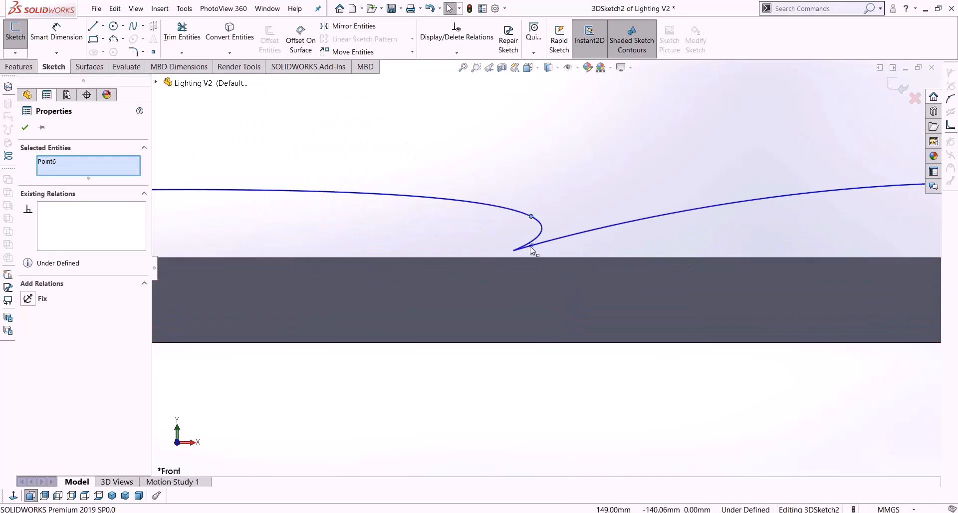
pyautogui.click(544, 258)
pyautogui.moveTo(488, 258); pyautogui.dragTo(482, 248)
pyautogui.moveTo(516, 285); pyautogui.dragTo(526, 322, button='middle')
pyautogui.scroll(7, 527, 299)
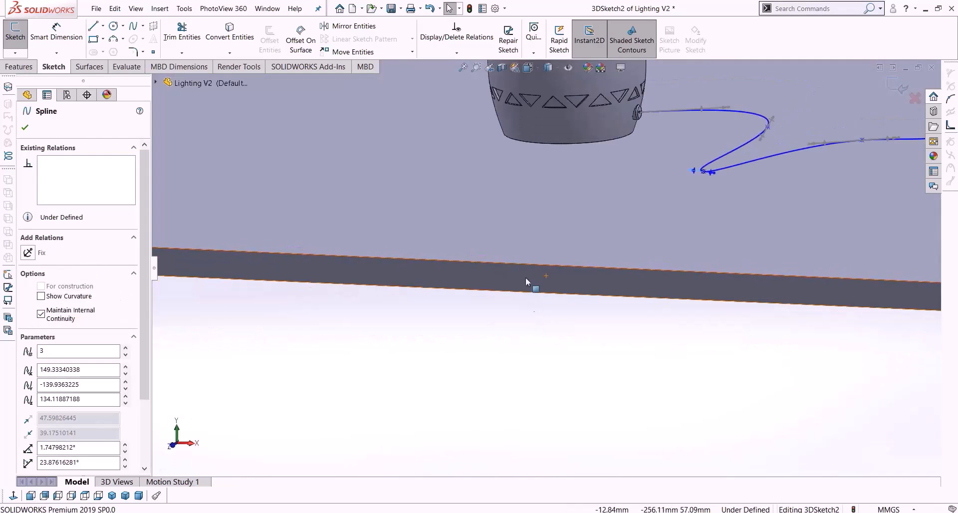
pyautogui.scroll(-3, 655, 158)
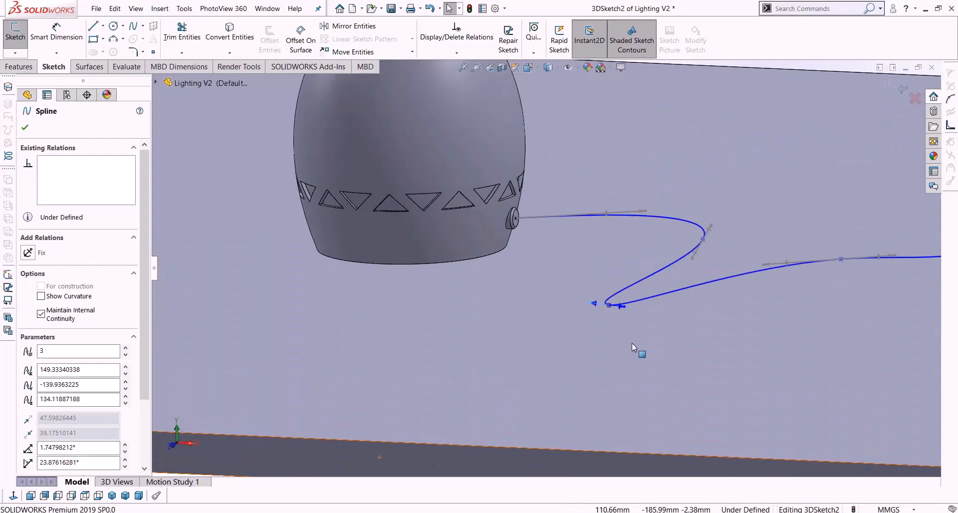
# In front view, lower the middle spline point about 1 mm along Y and move the following point down towards the tabletop.
pyautogui.click(41, 497)
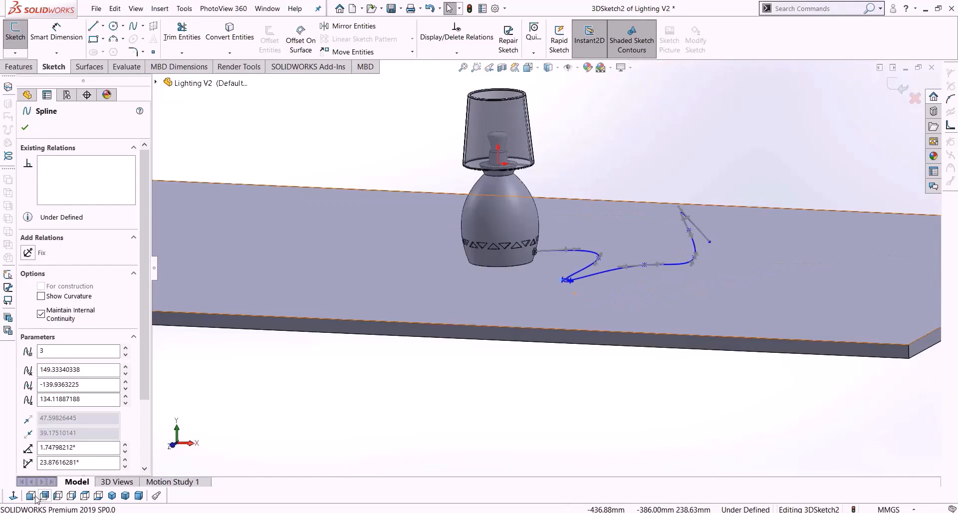
pyautogui.click(31, 495)
pyautogui.scroll(-6, 605, 276)
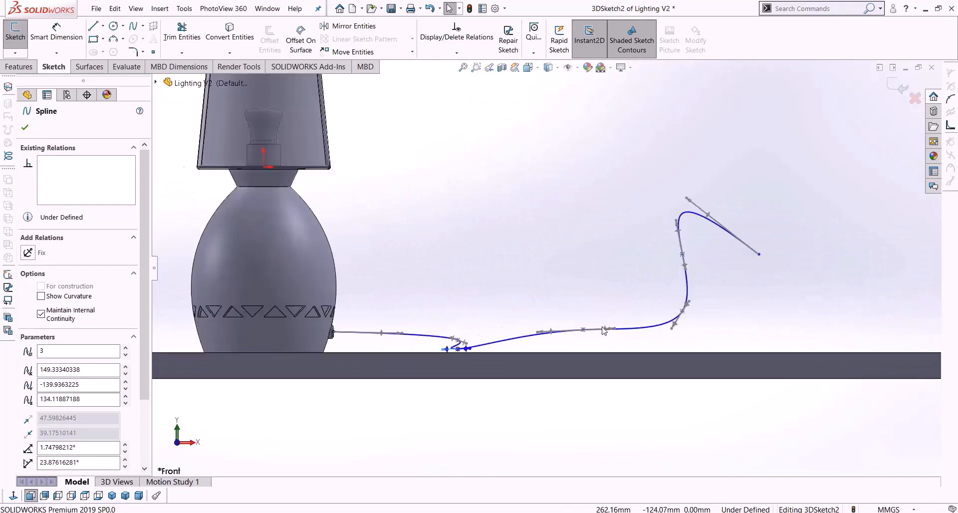
pyautogui.scroll(-2, 604, 331)
pyautogui.click(569, 326)
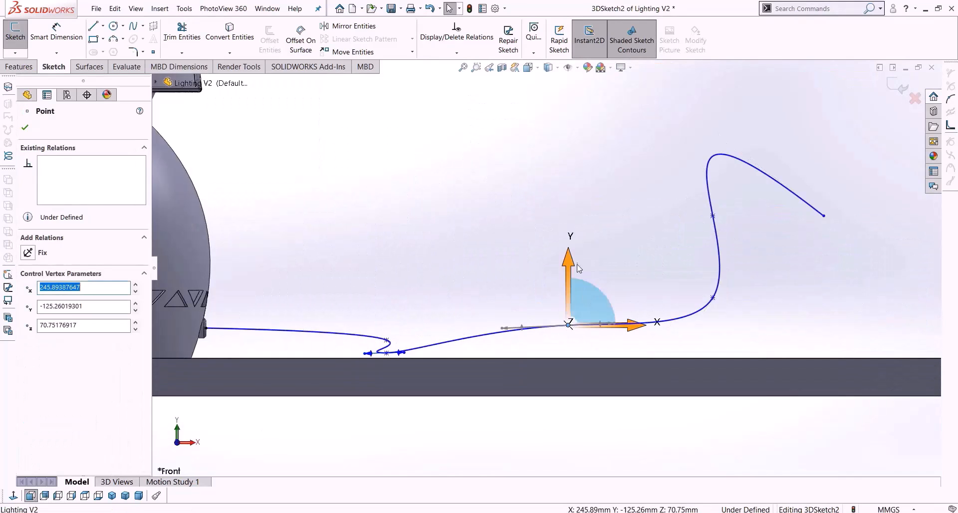
pyautogui.moveTo(573, 259)
pyautogui.mouseDown()
pyautogui.moveTo(562, 301)
pyautogui.moveTo(564, 256)
pyautogui.mouseUp()
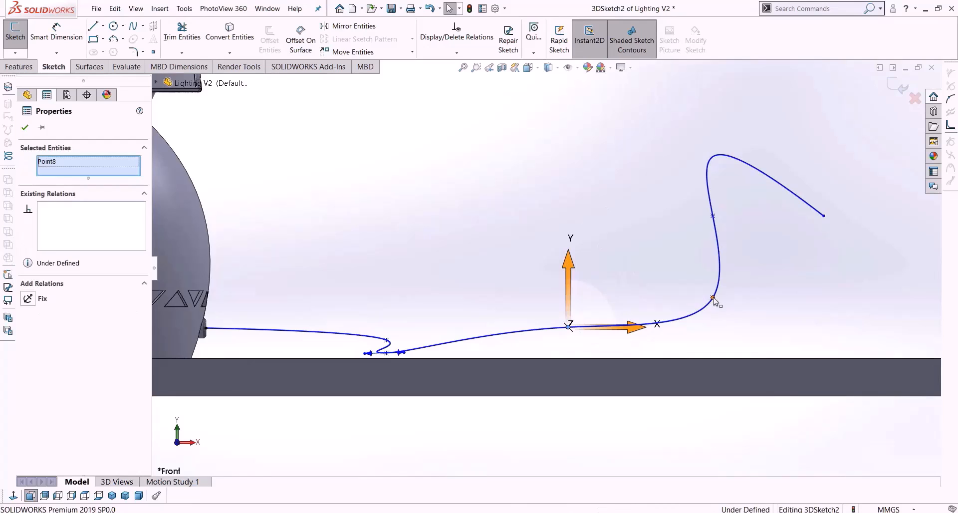
pyautogui.click(713, 298)
pyautogui.moveTo(713, 267); pyautogui.dragTo(709, 310)
pyautogui.click(804, 282)
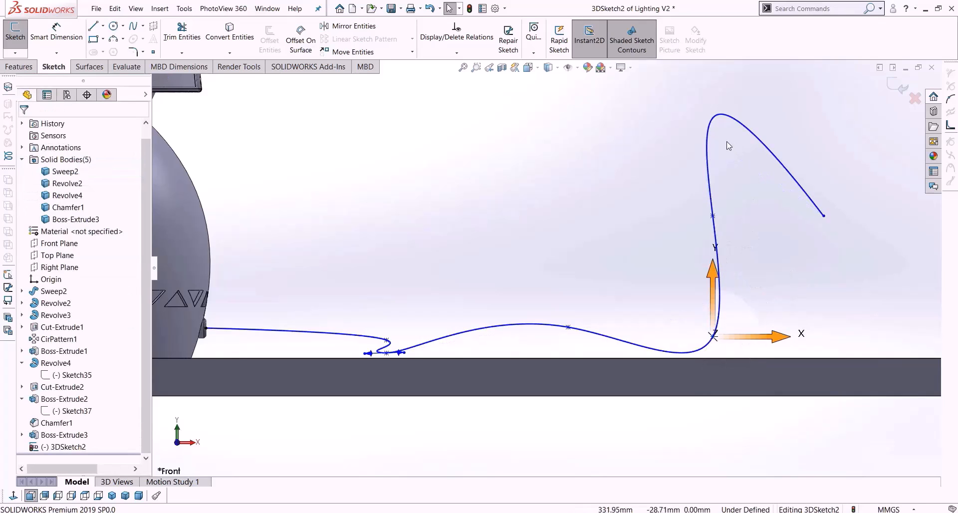
# Lower the spline point next to the free end about 75 mm along Y and move the free end point down near the tabletop.
pyautogui.click(713, 217)
pyautogui.moveTo(806, 256); pyautogui.dragTo(742, 262, button='middle')
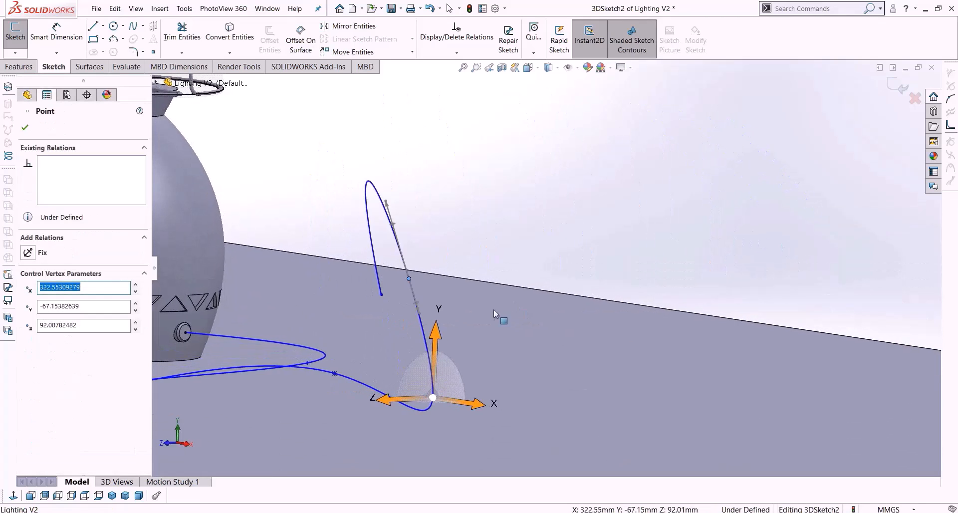
pyautogui.click(439, 329)
pyautogui.moveTo(408, 241); pyautogui.dragTo(400, 383)
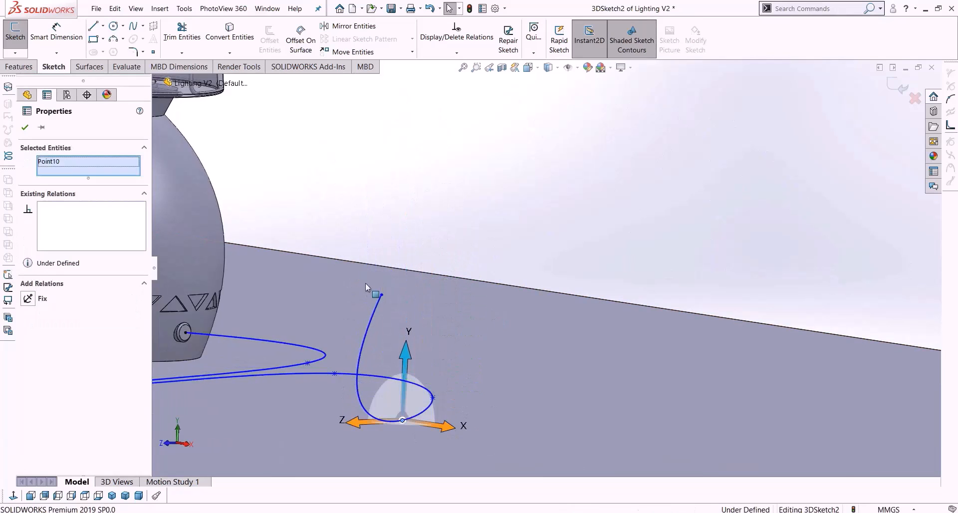
pyautogui.click(382, 289)
pyautogui.click(382, 295)
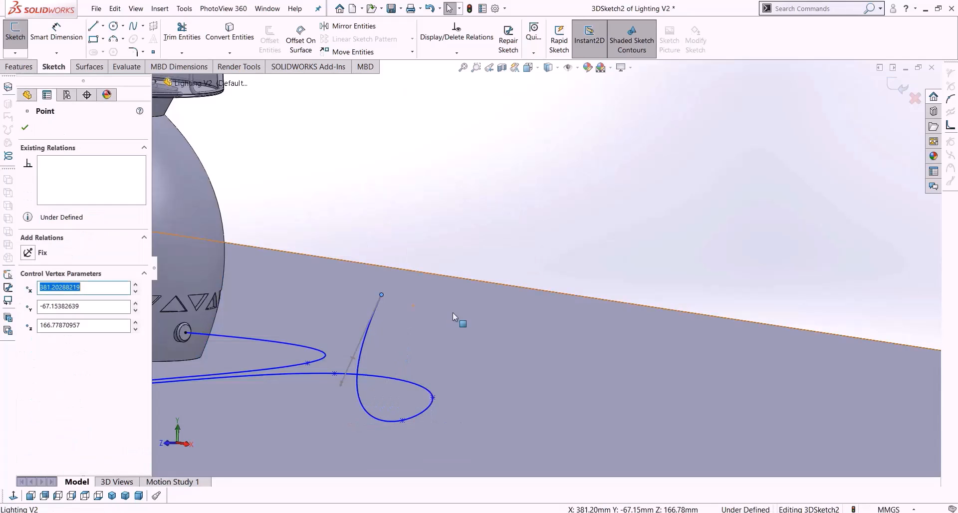
pyautogui.moveTo(382, 301); pyautogui.dragTo(371, 408)
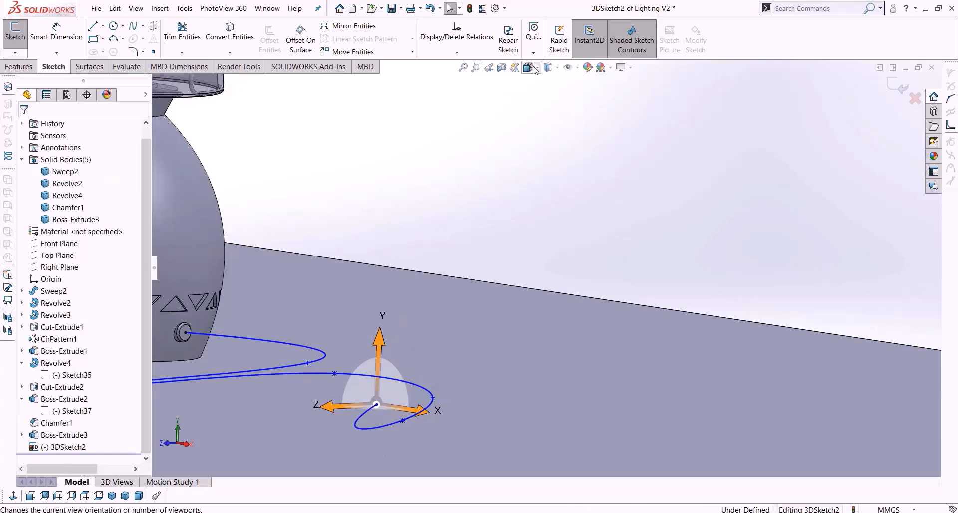
# Split the graphics area into two side-by-side viewports and unlink their views.
pyautogui.click(529, 67)
pyautogui.click(558, 138)
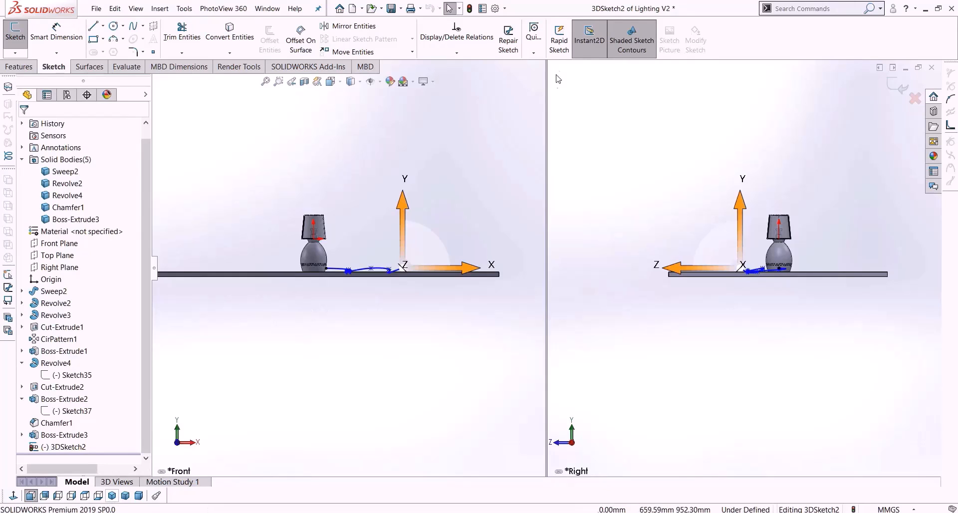
pyautogui.click(357, 83)
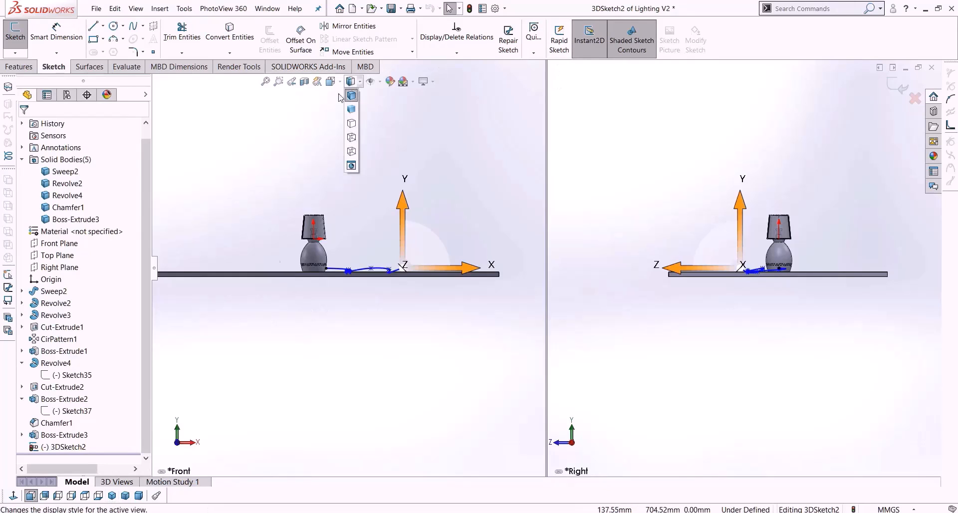
pyautogui.click(316, 329)
pyautogui.scroll(-4, 324, 318)
pyautogui.scroll(6, 333, 309)
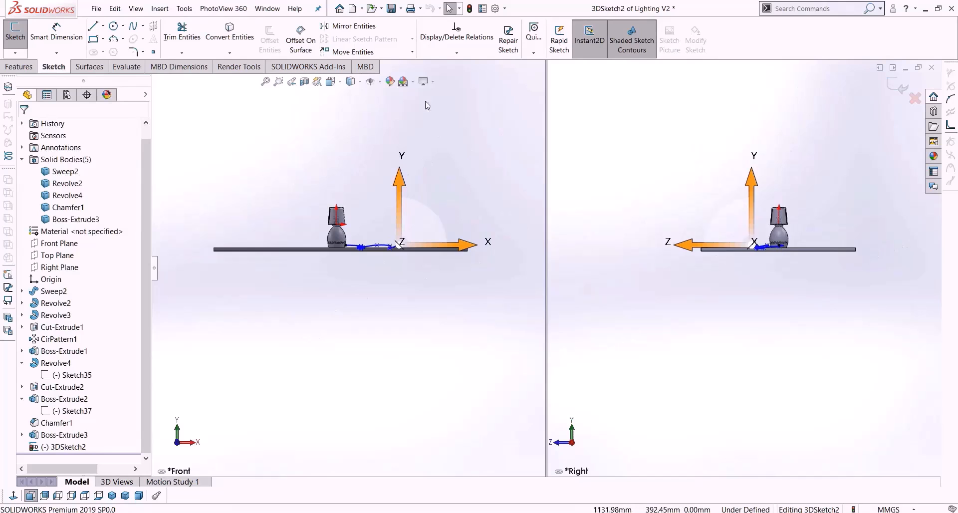
pyautogui.click(341, 83)
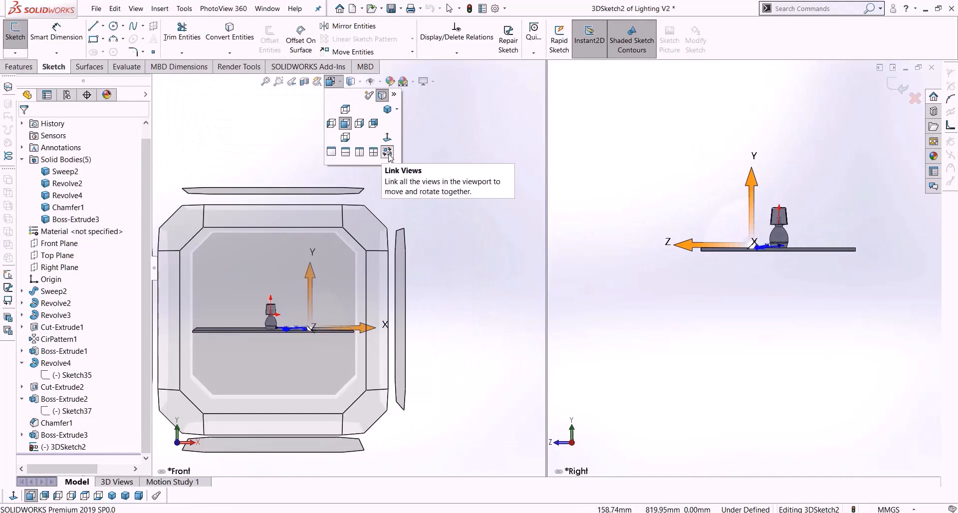
pyautogui.click(388, 152)
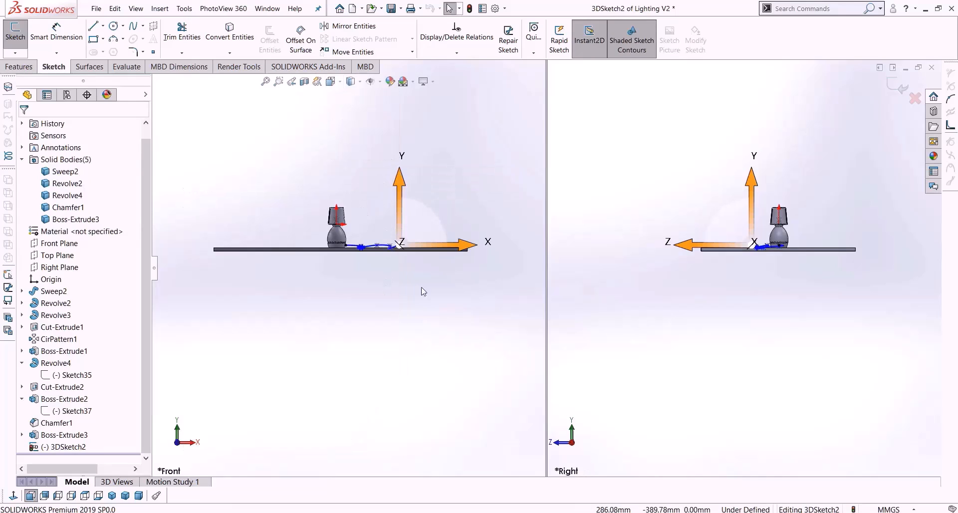
# Set one viewport to isometric beside the right view and lower the spline's free end point along Y to just above the tabletop.
pyautogui.click(654, 299)
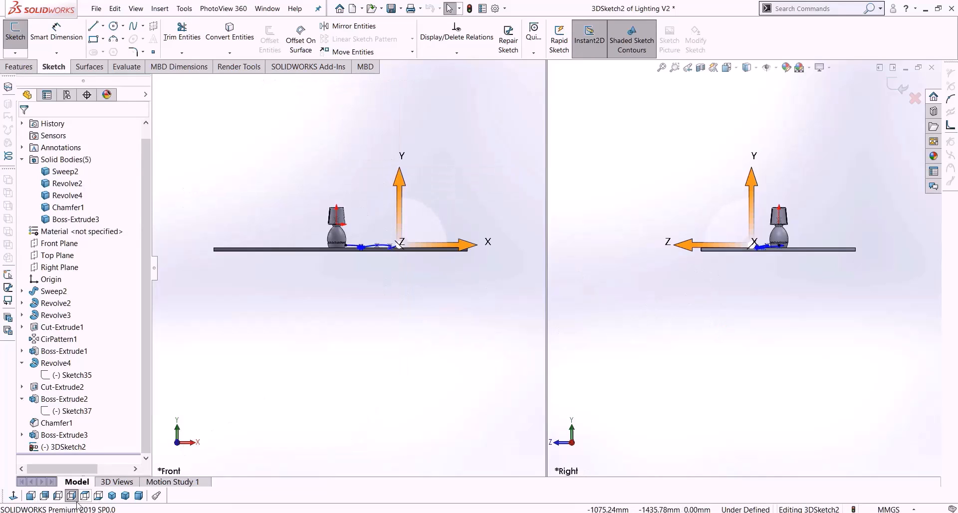
pyautogui.scroll(-10, 801, 322)
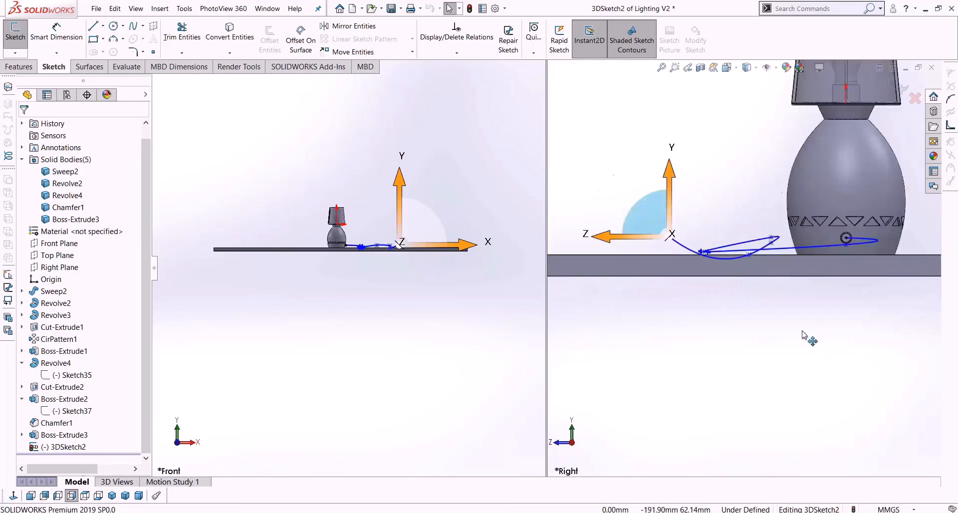
pyautogui.scroll(-2, 739, 258)
pyautogui.click(375, 353)
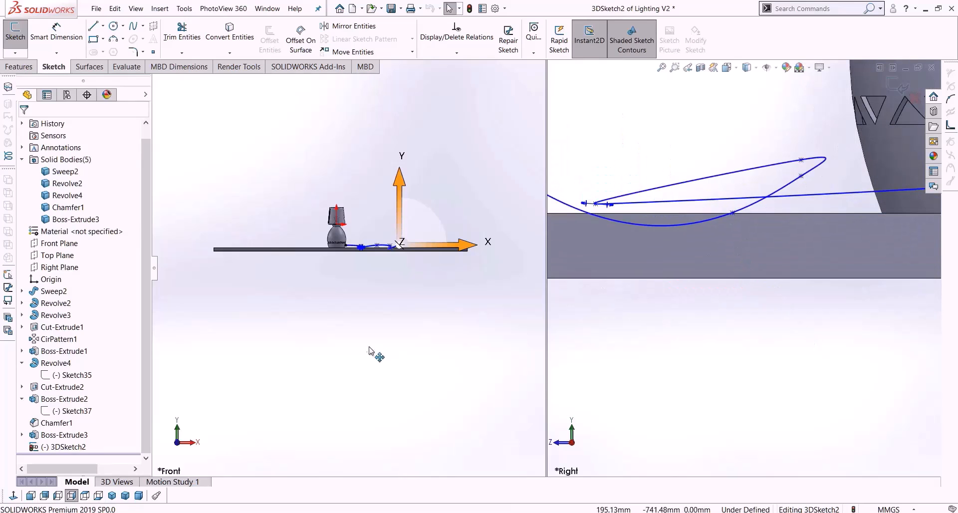
pyautogui.click(113, 495)
pyautogui.scroll(-6, 412, 346)
pyautogui.scroll(3, 328, 203)
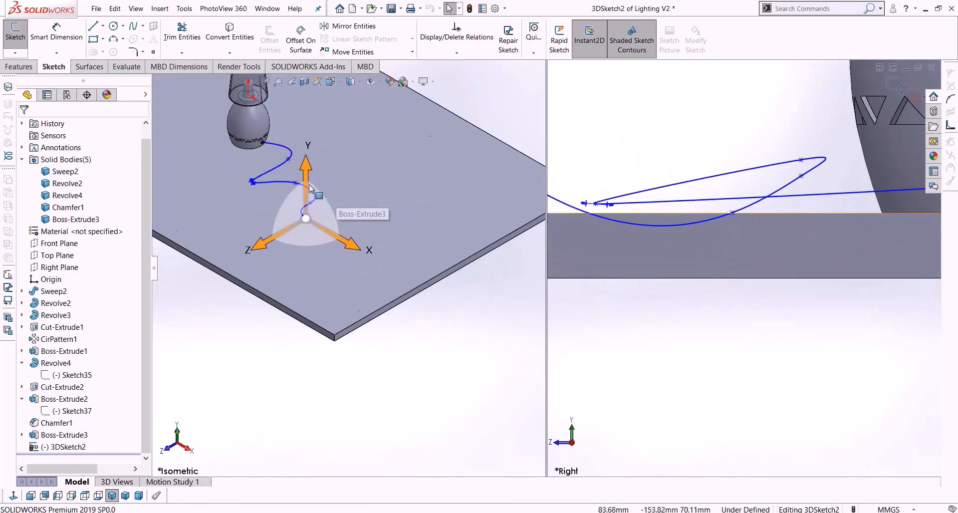
pyautogui.scroll(3, 719, 261)
pyautogui.scroll(3, 719, 261)
pyautogui.scroll(-4, 579, 230)
pyautogui.scroll(-2, 375, 228)
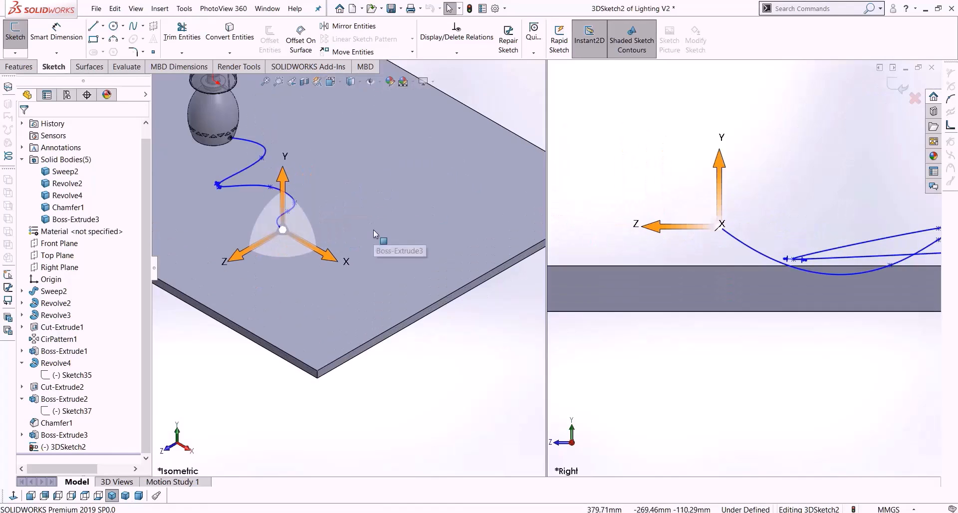
pyautogui.moveTo(281, 179); pyautogui.dragTo(278, 190)
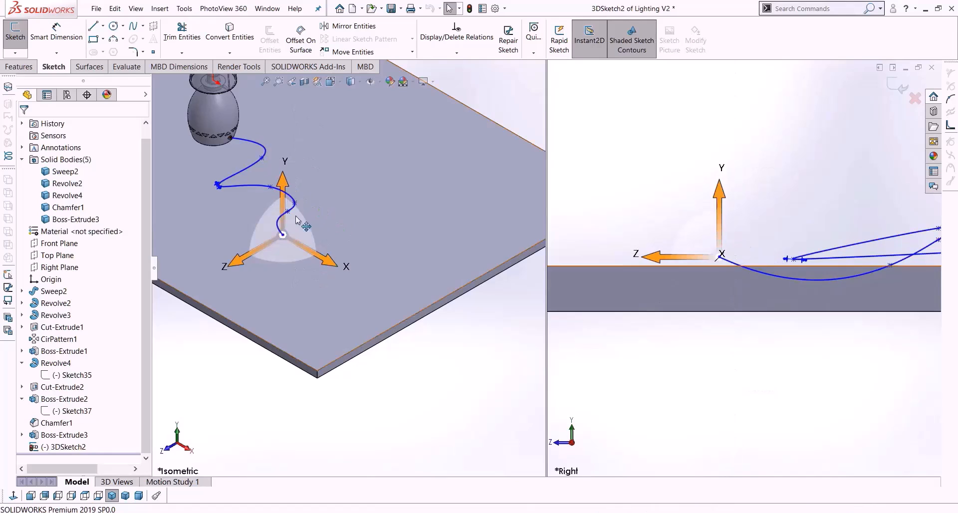
# Raise the spline point next to the free end clear of the tabletop and lower the middle point along Y to just above it.
pyautogui.click(891, 264)
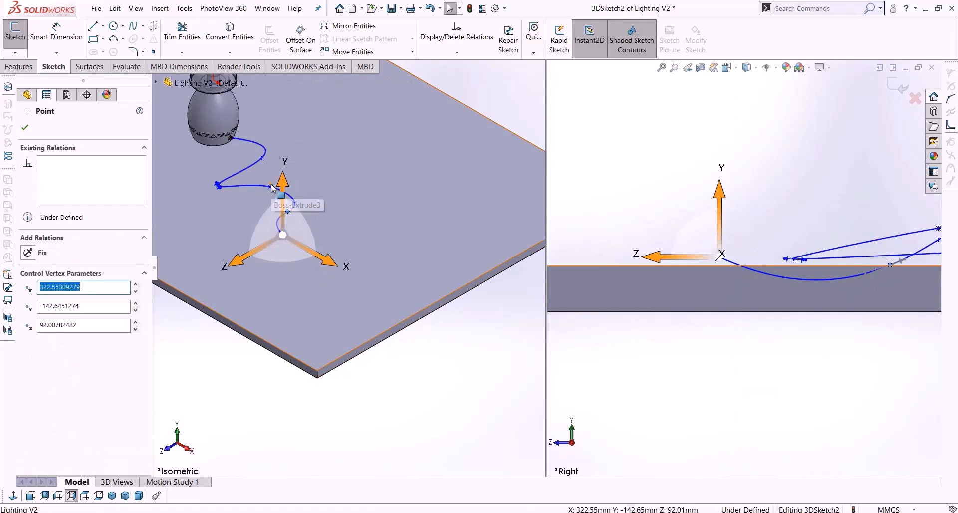
pyautogui.moveTo(288, 176); pyautogui.dragTo(279, 256)
pyautogui.scroll(4, 613, 267)
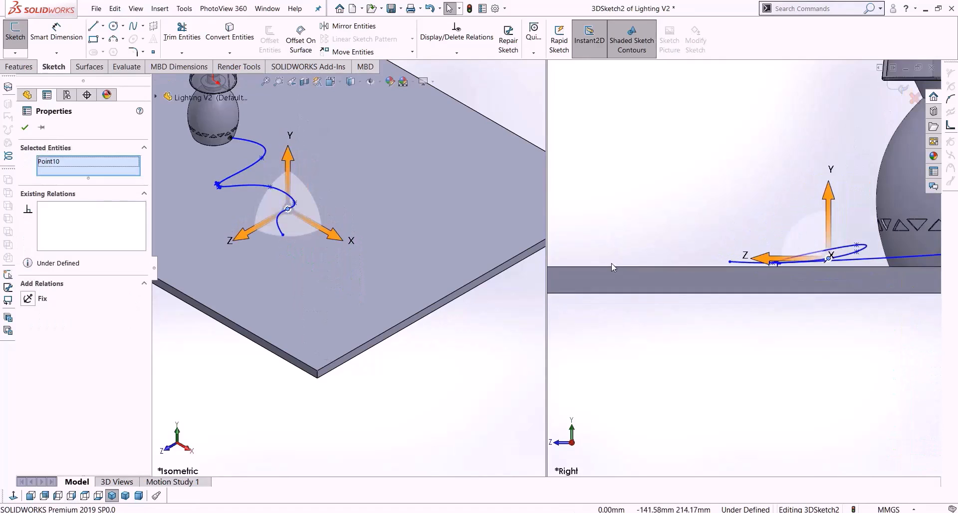
pyautogui.scroll(-5, 815, 262)
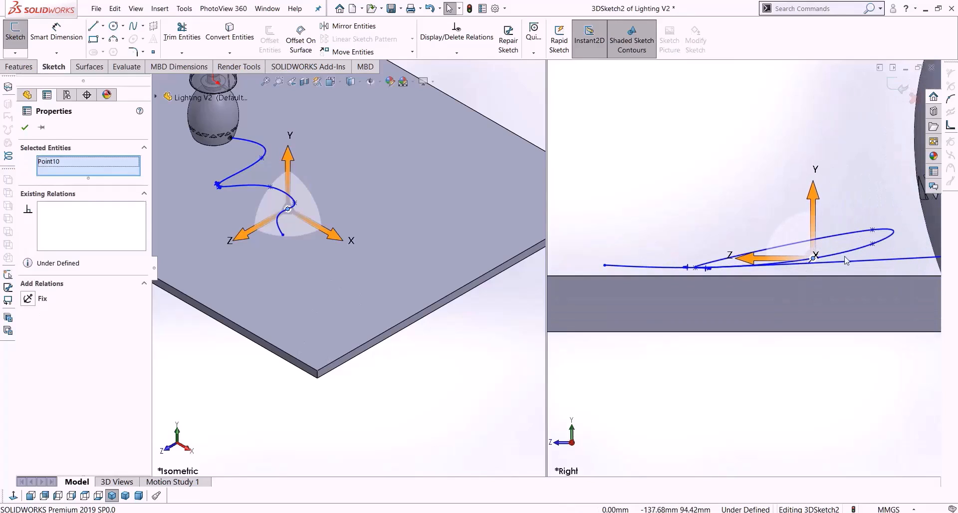
pyautogui.click(873, 229)
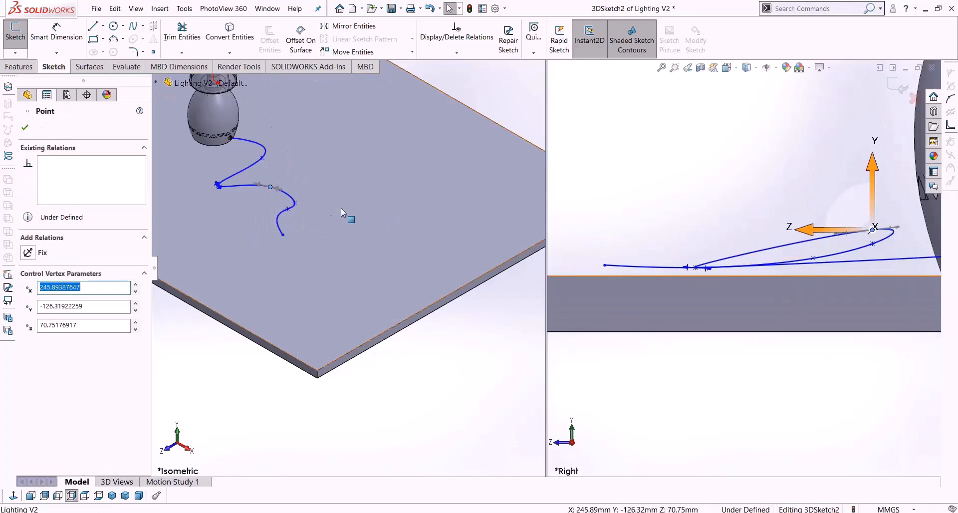
pyautogui.moveTo(274, 138); pyautogui.dragTo(301, 272)
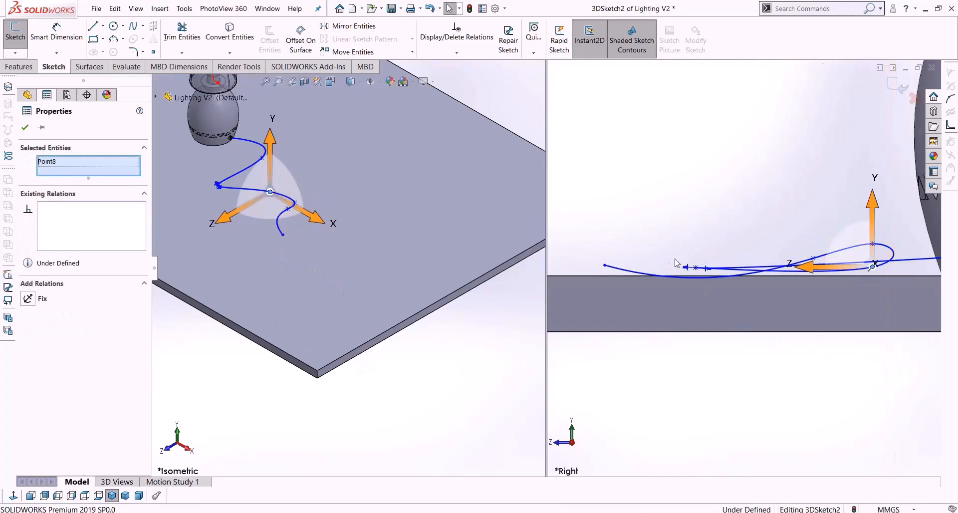
# Adjust the tangency handle at the spline's free end and move the end point to about Y -140.38, Z 164.84 mm.
pyautogui.click(641, 260)
pyautogui.scroll(-3, 640, 260)
pyautogui.moveTo(577, 273); pyautogui.dragTo(575, 246)
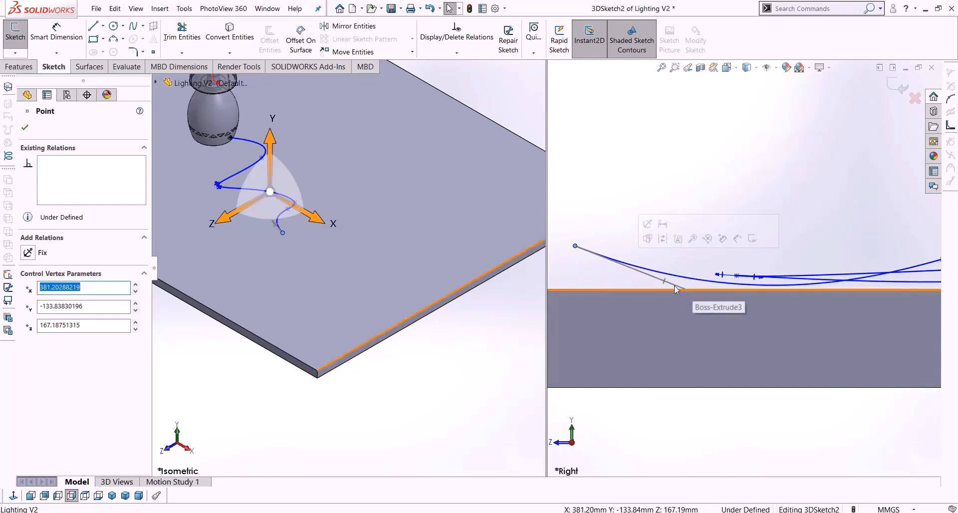
pyautogui.moveTo(670, 284); pyautogui.dragTo(679, 256)
pyautogui.moveTo(575, 246); pyautogui.dragTo(577, 273)
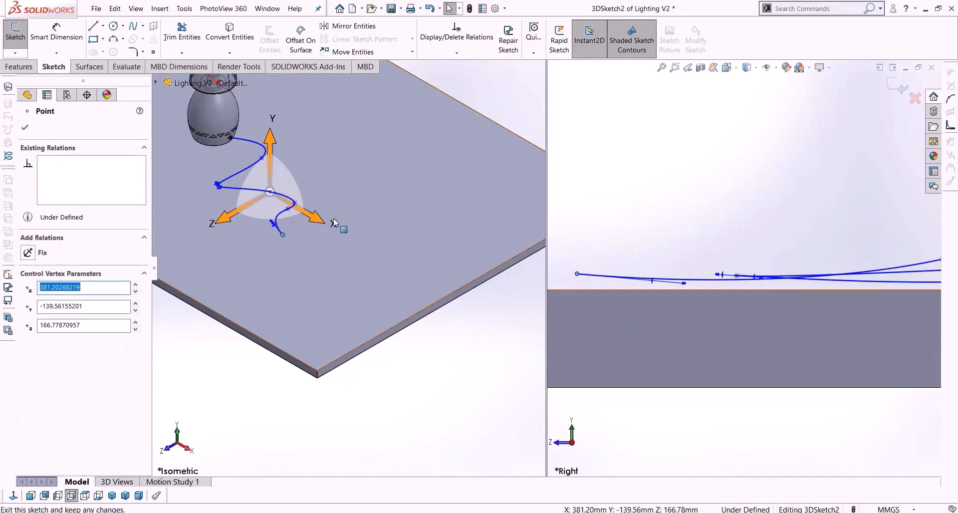
pyautogui.moveTo(577, 274)
pyautogui.mouseDown()
pyautogui.moveTo(580, 288)
pyautogui.moveTo(586, 277)
pyautogui.mouseUp()
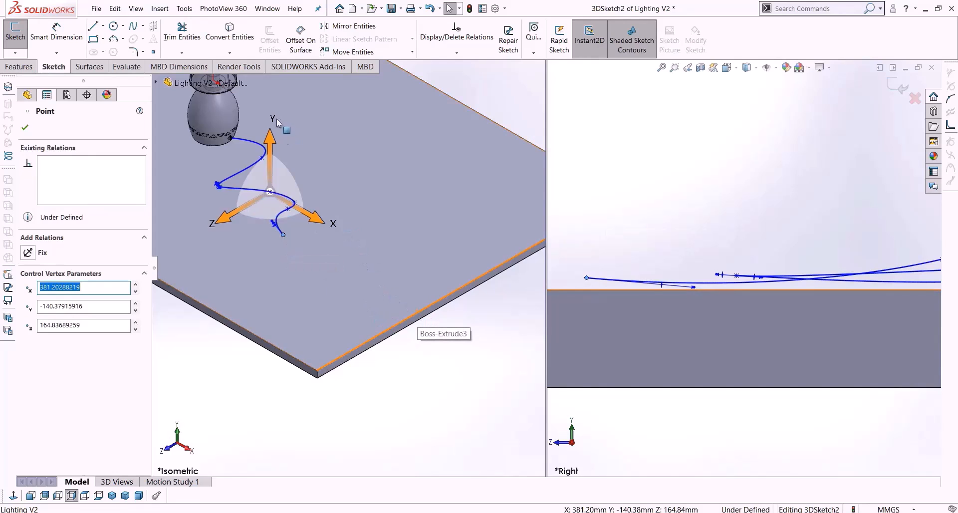
# Return to a single viewport and show the model in left view.
pyautogui.moveTo(412, 336); pyautogui.dragTo(451, 300, button='middle')
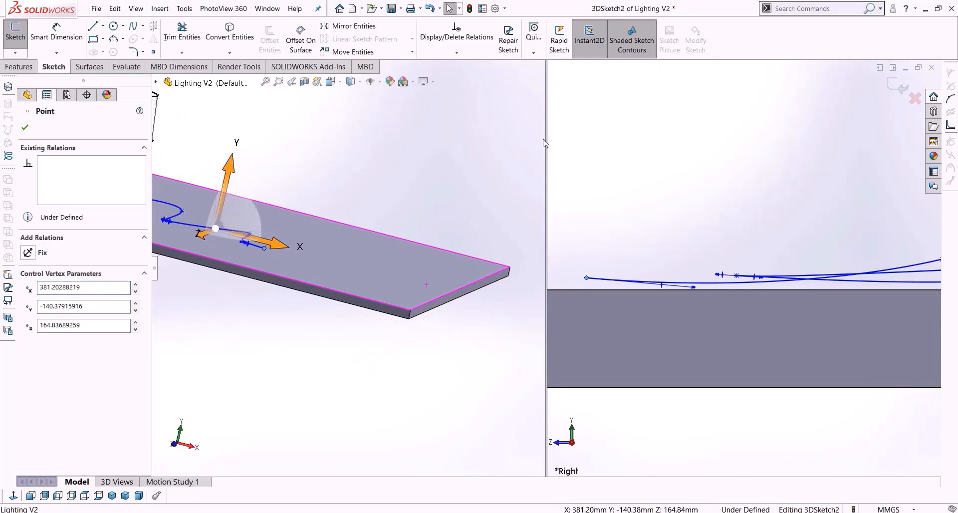
pyautogui.click(335, 84)
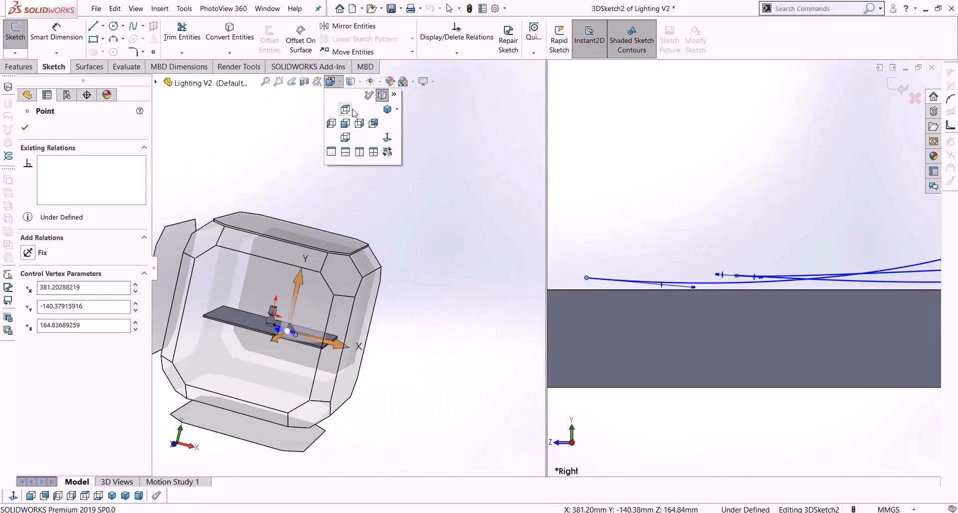
pyautogui.click(331, 151)
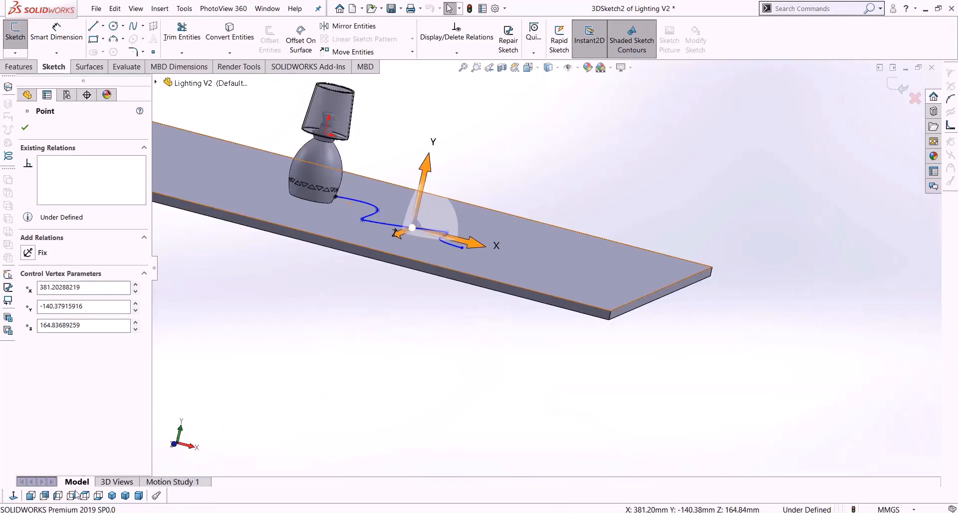
pyautogui.click(57, 497)
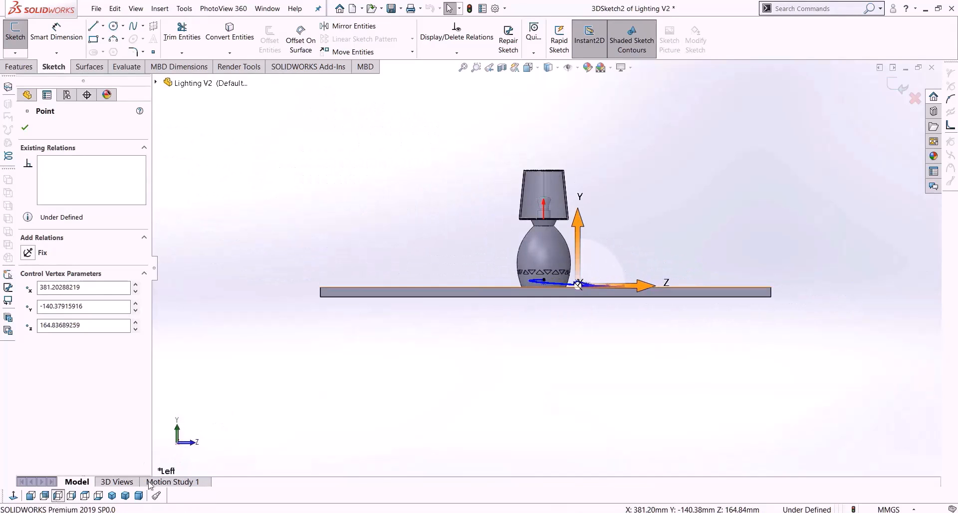
# Check the cord spline from the front and where it meets the lamp base's knob, and exit the 3D sketch.
pyautogui.click(31, 496)
pyautogui.scroll(-5, 612, 319)
pyautogui.scroll(-3, 613, 339)
pyautogui.scroll(2, 664, 309)
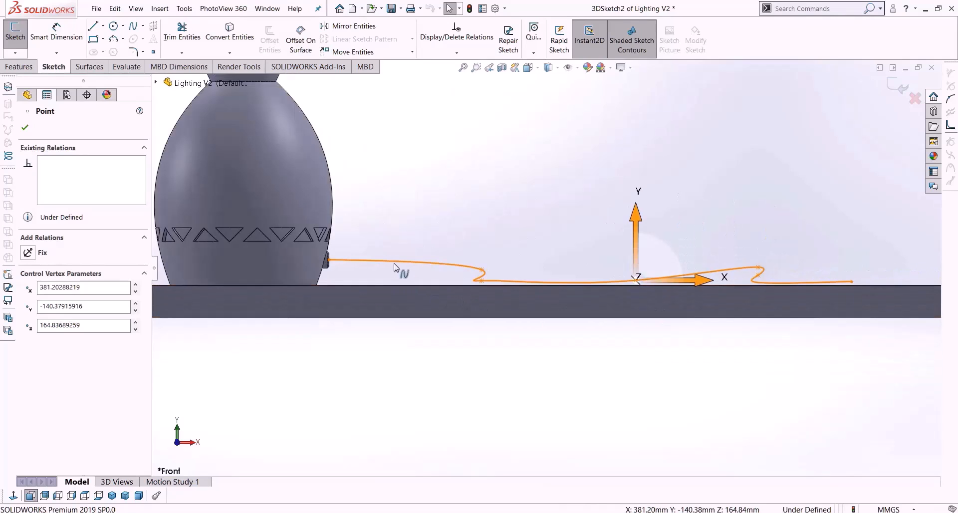
pyautogui.moveTo(396, 257); pyautogui.dragTo(349, 271, button='middle')
pyautogui.scroll(-4, 349, 271)
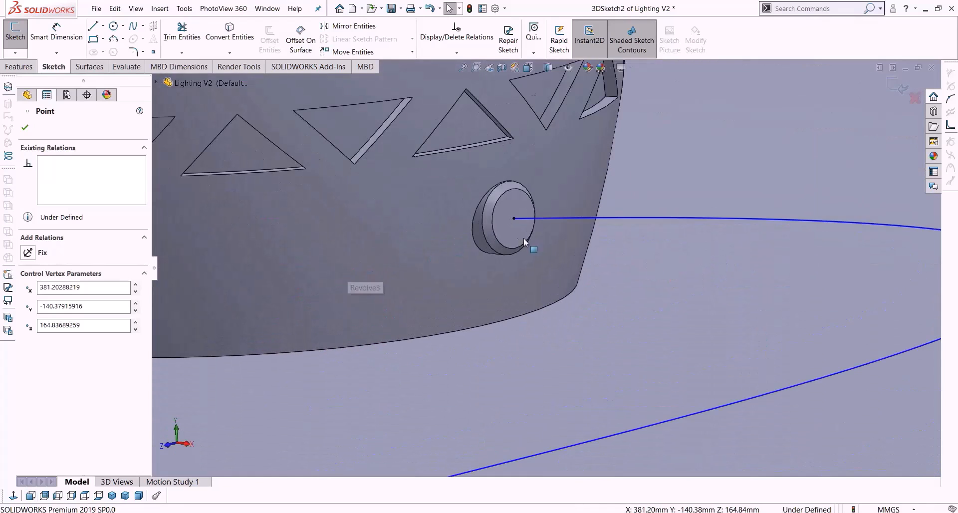
pyautogui.click(904, 95)
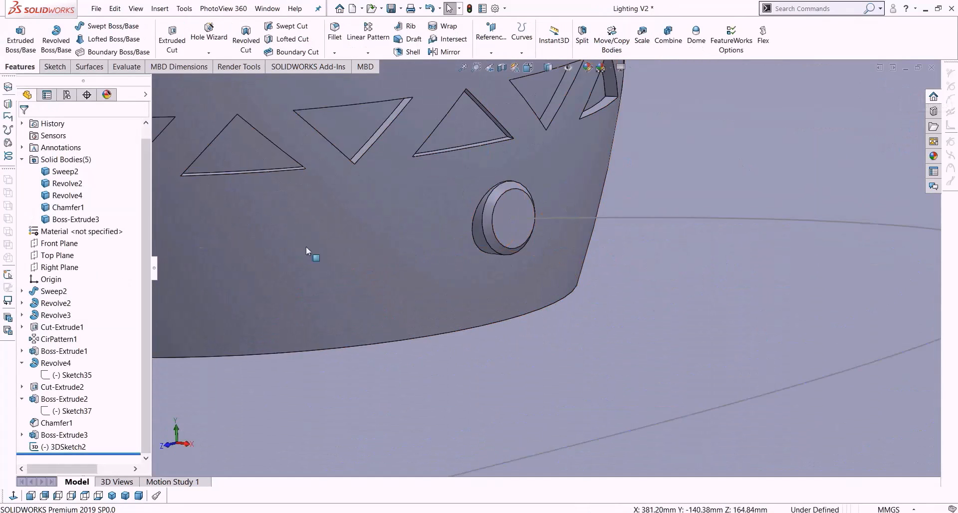
pyautogui.moveTo(534, 236); pyautogui.dragTo(542, 244, button='middle')
pyautogui.click(534, 237)
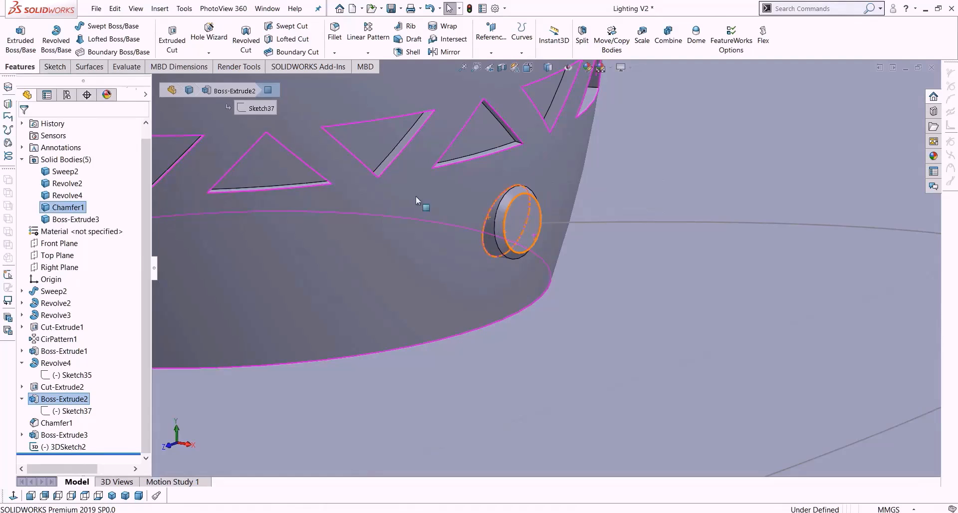
pyautogui.click(55, 66)
pyautogui.click(16, 35)
pyautogui.click(12, 497)
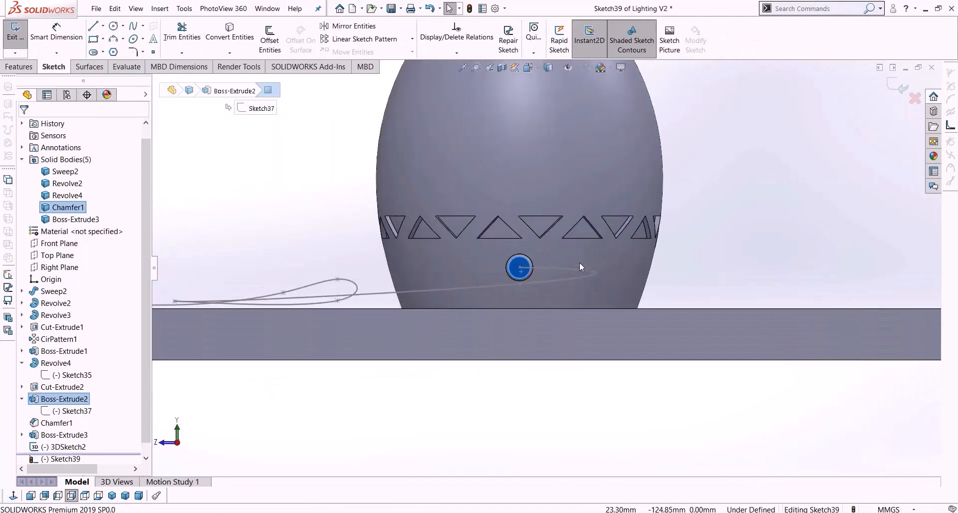
pyautogui.scroll(-5, 499, 270)
pyautogui.moveTo(542, 278); pyautogui.dragTo(529, 358, button='middle')
pyautogui.scroll(5, 530, 337)
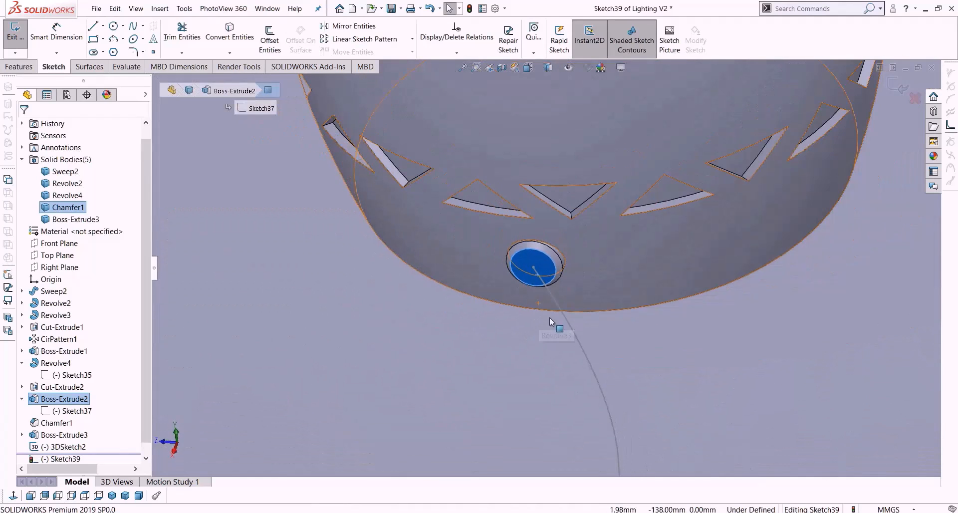
pyautogui.rightClick(570, 328)
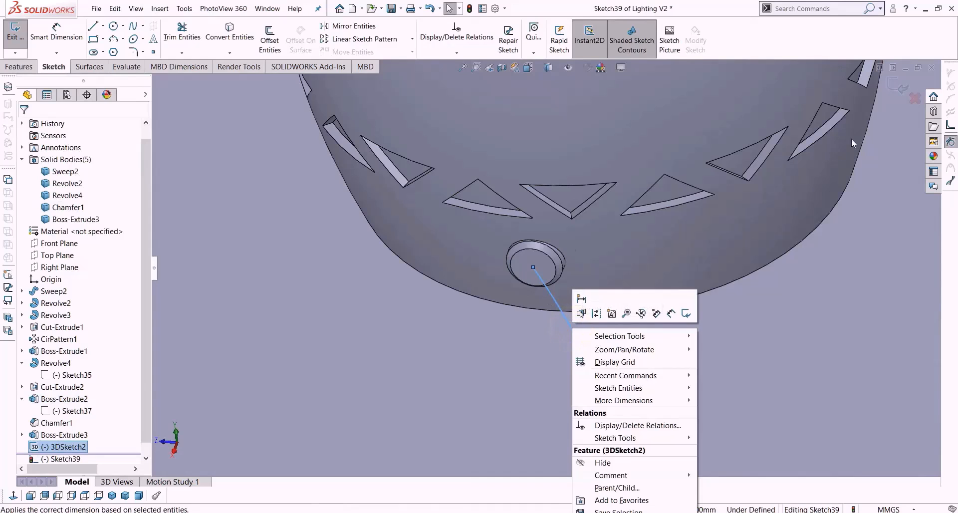
pyautogui.click(892, 83)
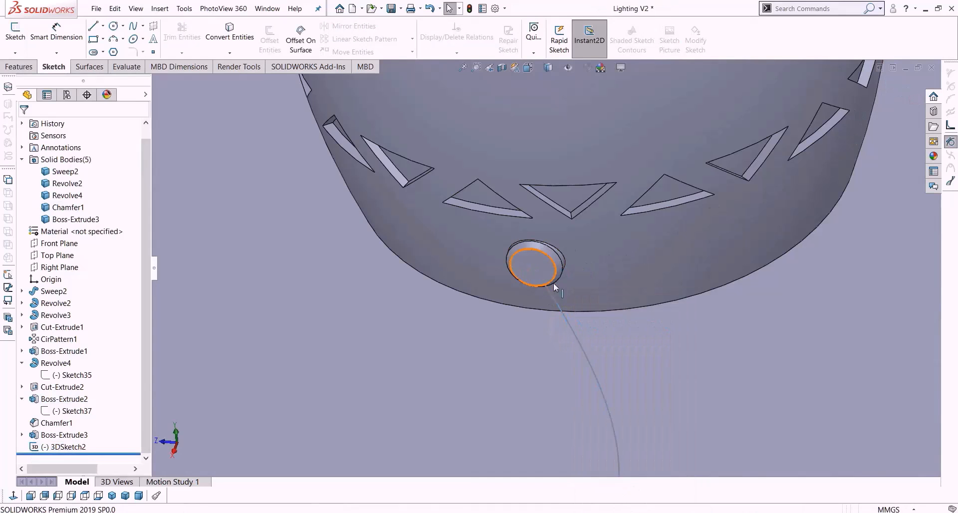
# Edit the cord's 3D sketch and draw a short upward centerline from the spline's end point on the knob face.
pyautogui.rightClick(571, 330)
pyautogui.click(574, 298)
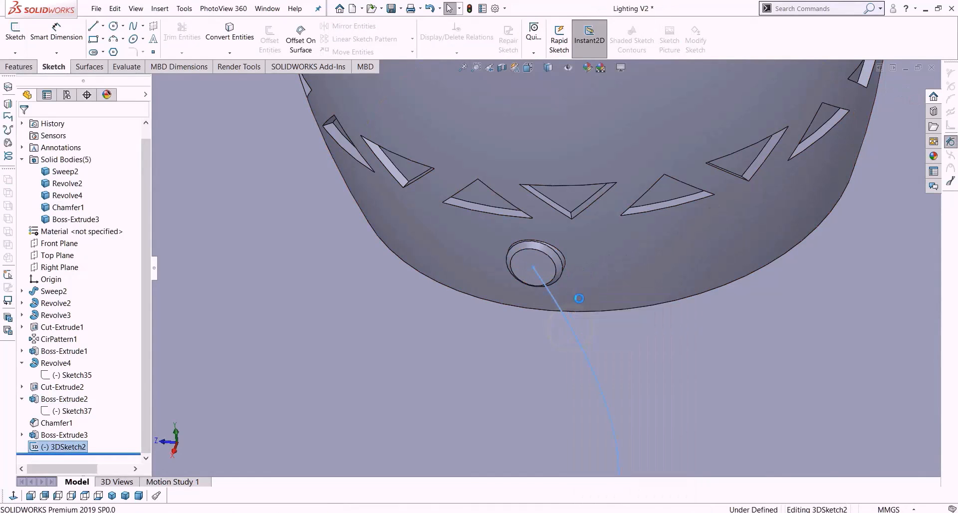
pyautogui.scroll(-4, 534, 263)
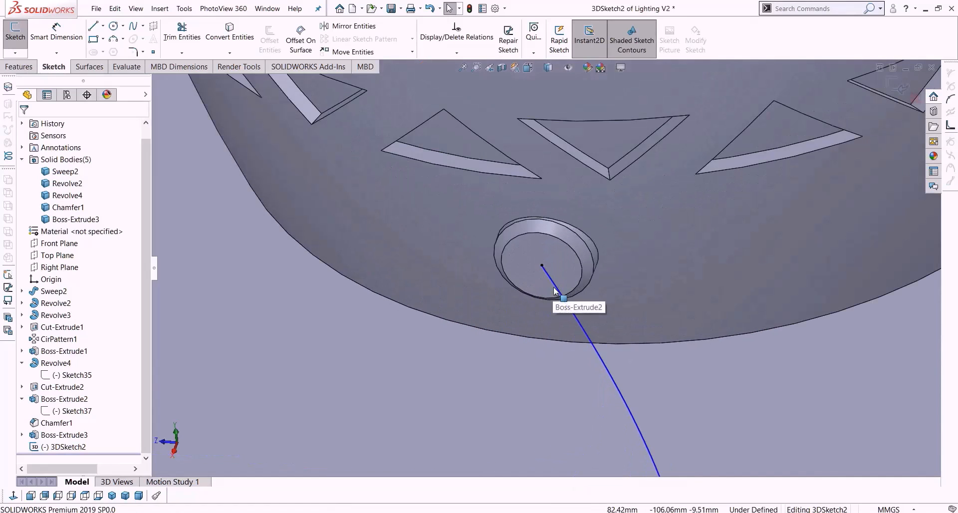
pyautogui.click(103, 26)
pyautogui.click(122, 43)
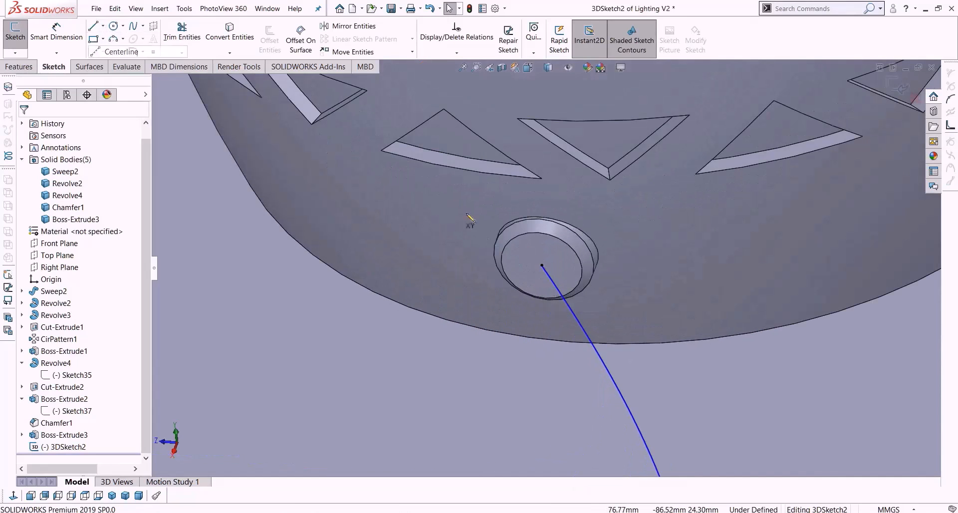
pyautogui.click(542, 265)
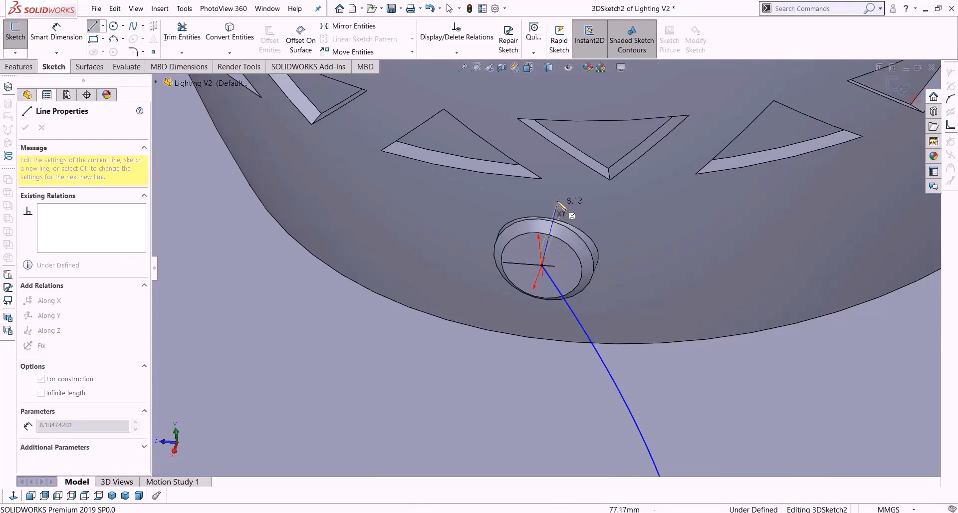
pyautogui.click(562, 211)
pyautogui.press('Escape')
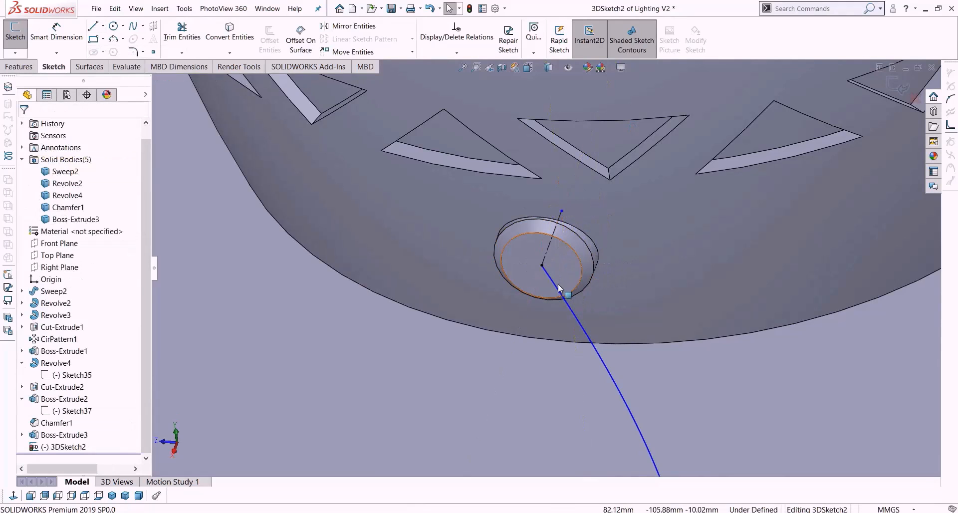
# Make the cord spline tangent to the short centerline at the knob and exit the 3D sketch.
pyautogui.click(558, 287)
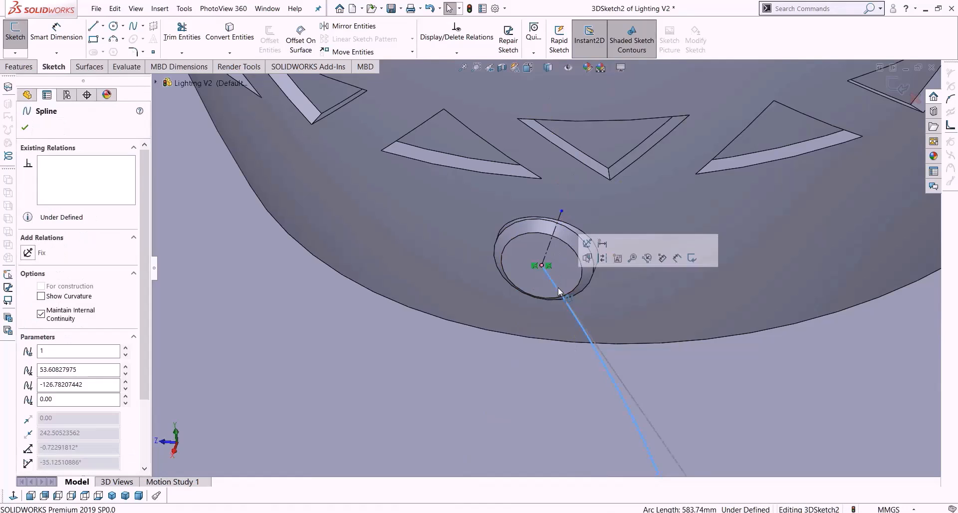
pyautogui.keyDown('ctrl'); pyautogui.click(549, 248); pyautogui.keyUp('ctrl')
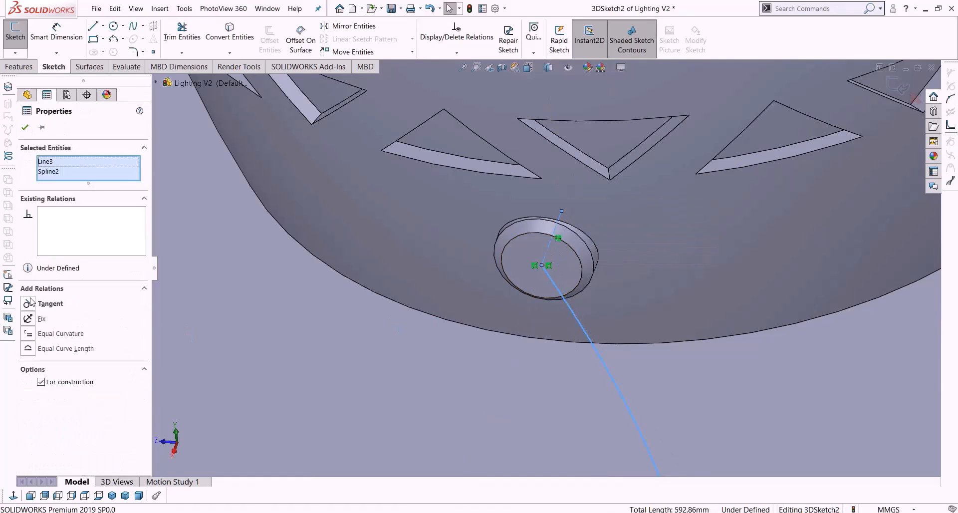
pyautogui.scroll(6, 548, 344)
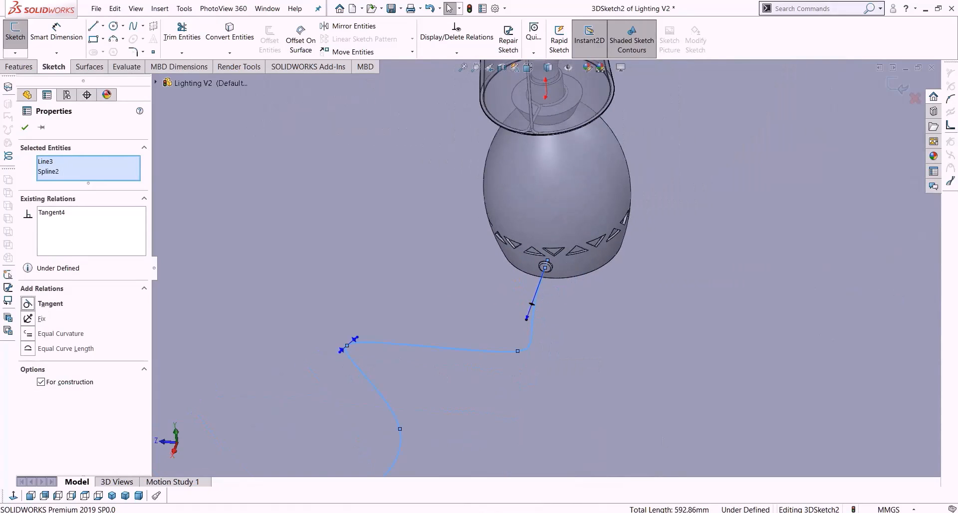
pyautogui.click(893, 82)
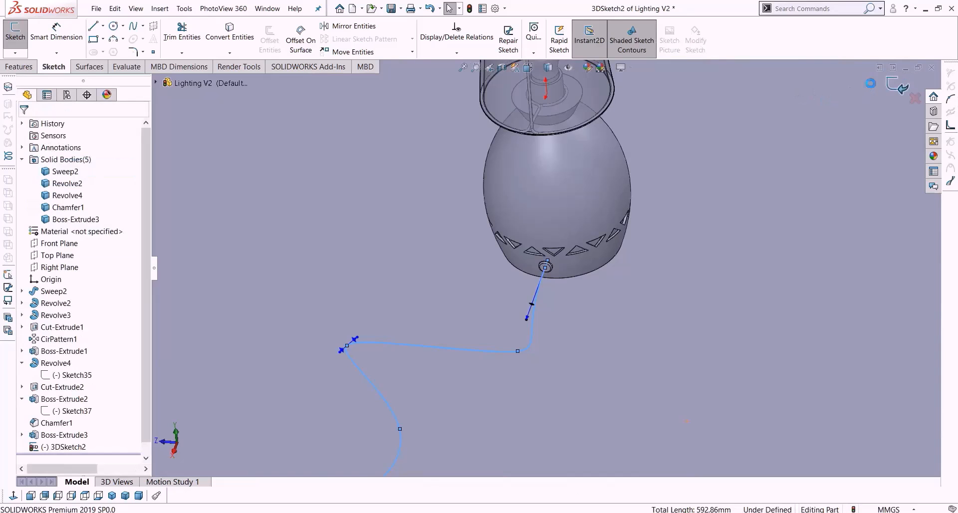
# Start a circle sketch on the knob's flat end face and view it normal to the face.
pyautogui.scroll(-5, 548, 275)
pyautogui.scroll(-3, 547, 275)
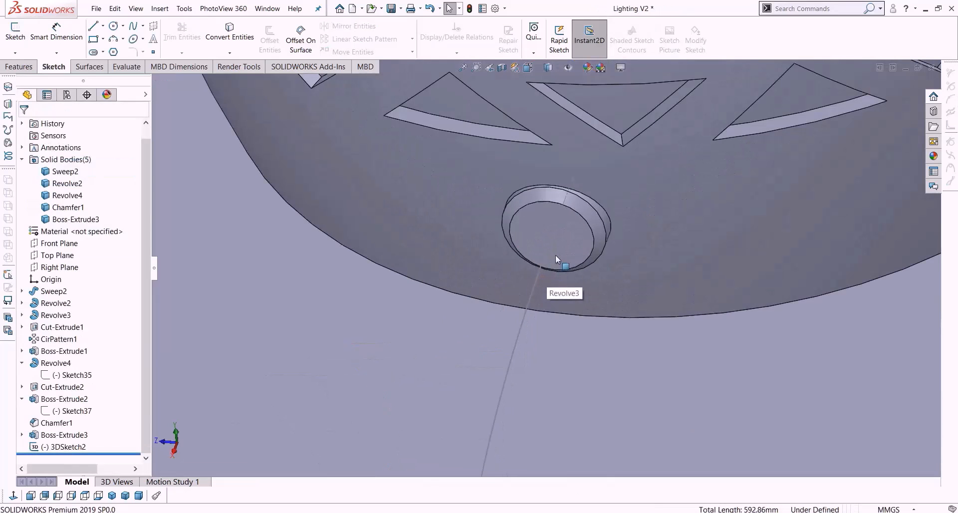
pyautogui.click(559, 259)
pyautogui.scroll(-1, 559, 259)
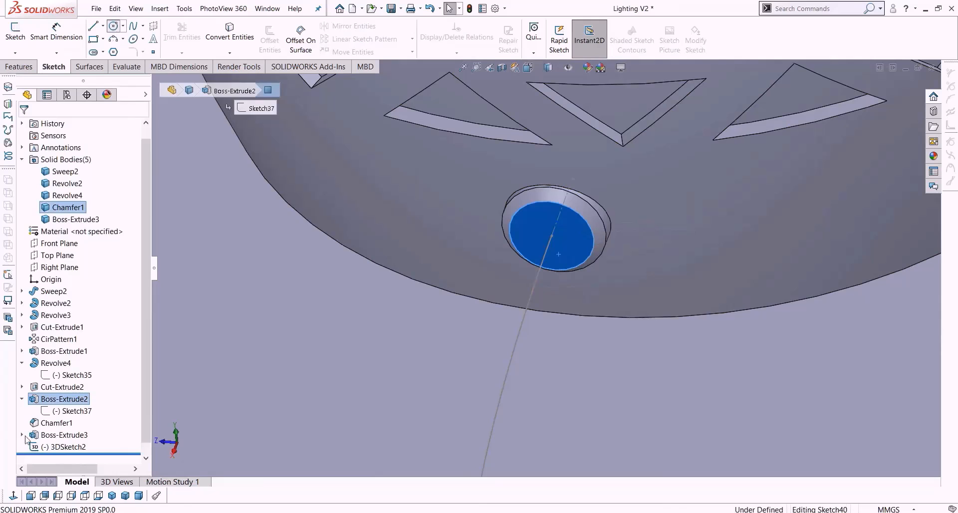
pyautogui.click(13, 495)
pyautogui.scroll(-2, 546, 325)
pyautogui.scroll(-15, 548, 326)
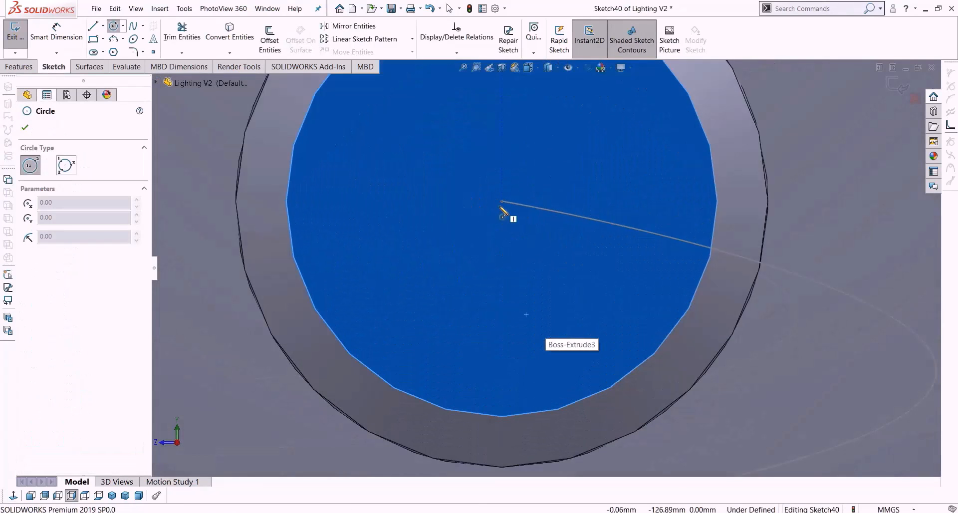
# Try two overlapping circles on either side of the spline's end on the knob face and make them equal.
pyautogui.click(440, 201)
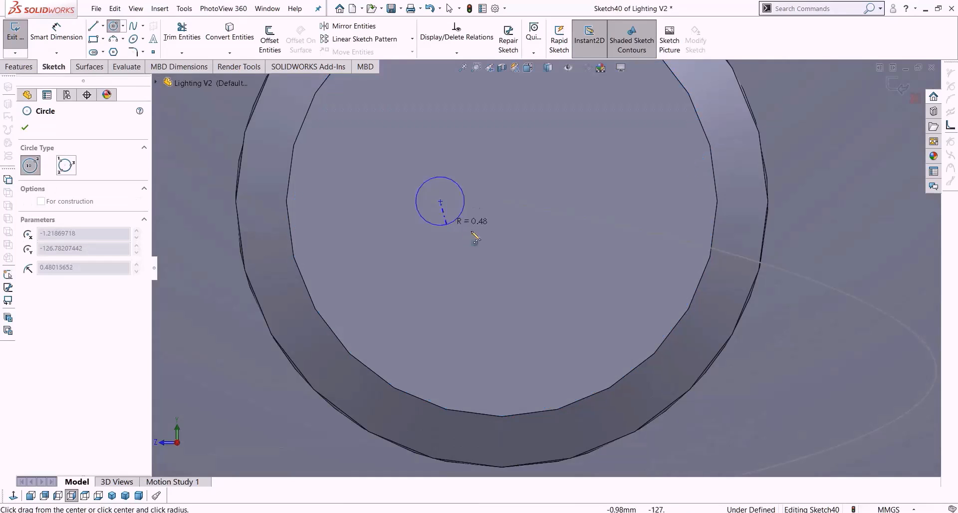
pyautogui.click(502, 201)
pyautogui.click(559, 201)
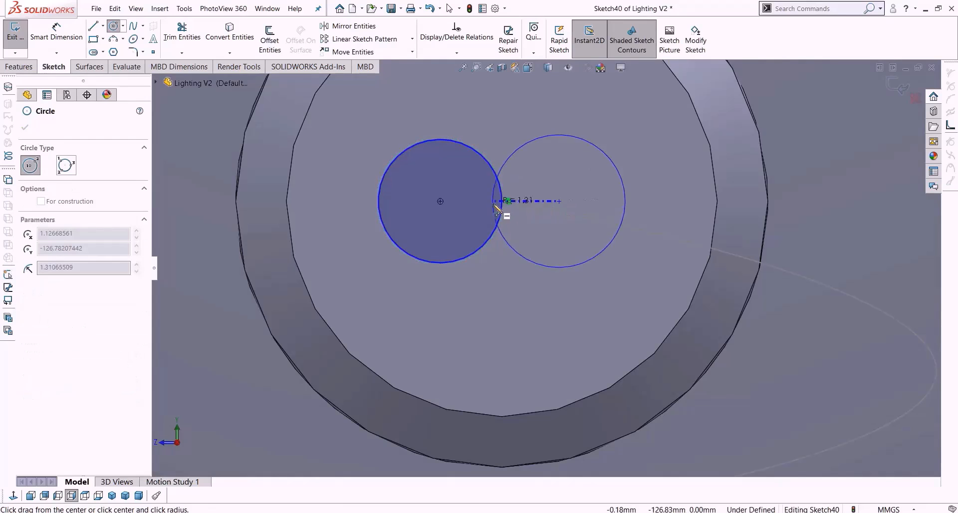
pyautogui.click(473, 201)
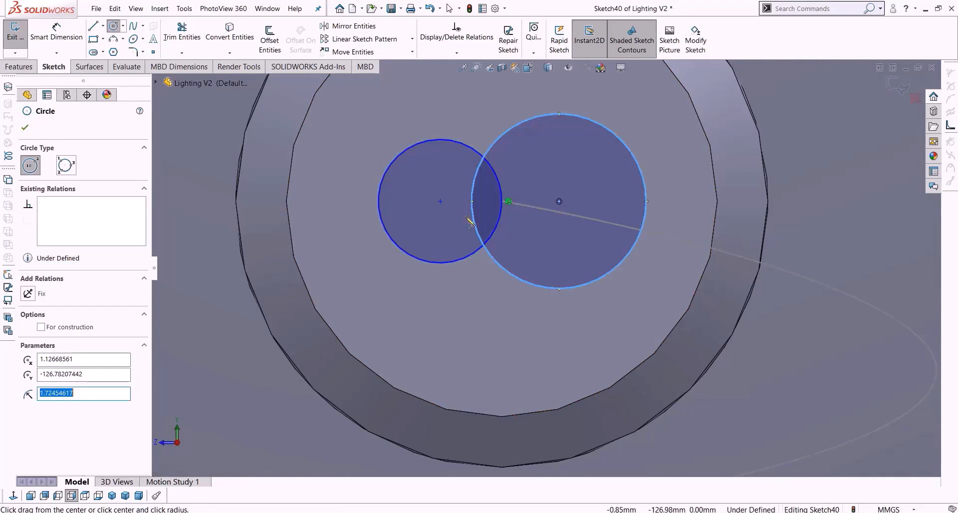
pyautogui.press('Escape')
pyautogui.moveTo(515, 306); pyautogui.dragTo(439, 244)
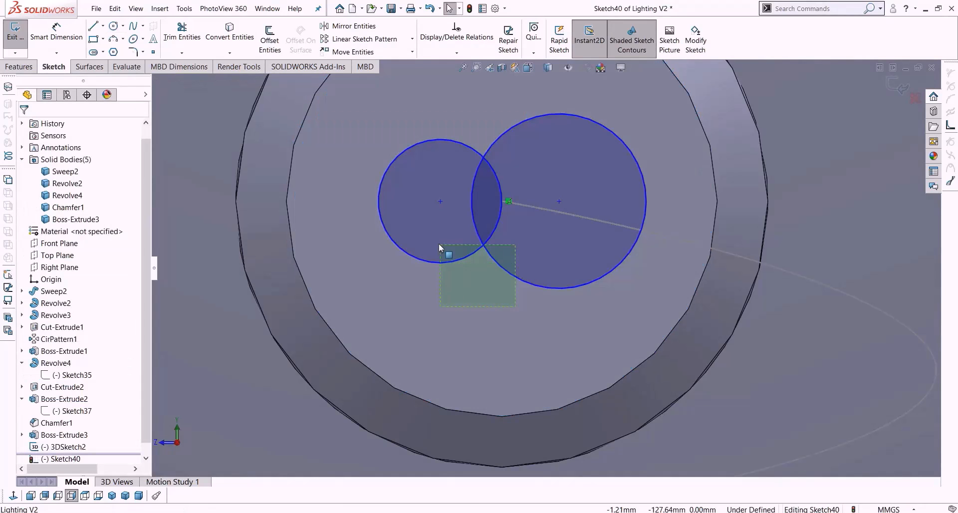
pyautogui.moveTo(376, 277); pyautogui.dragTo(375, 278)
pyautogui.click(30, 352)
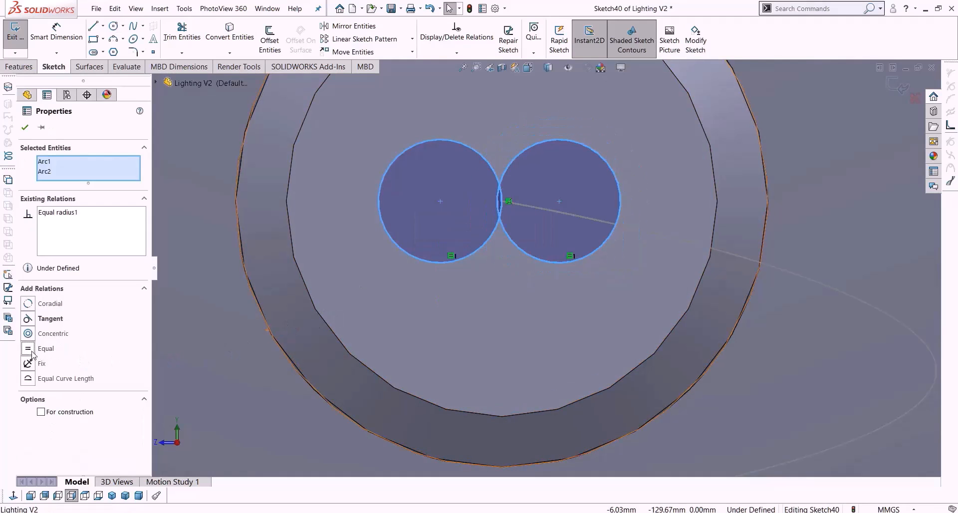
# Enlarge the equal circles to a radius of about 1.6 mm and delete both of them.
pyautogui.moveTo(491, 200); pyautogui.dragTo(562, 206)
pyautogui.click(541, 208)
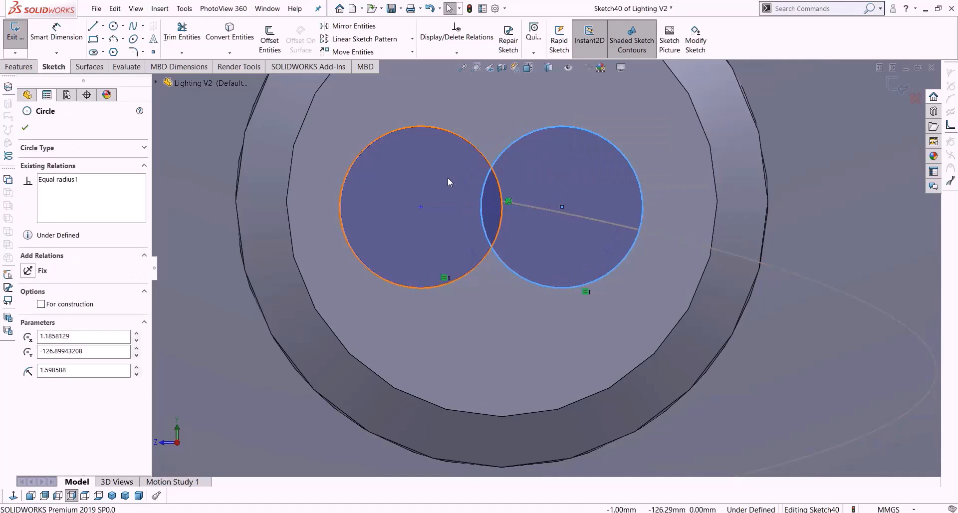
pyautogui.press('Delete')
pyautogui.press('Delete')
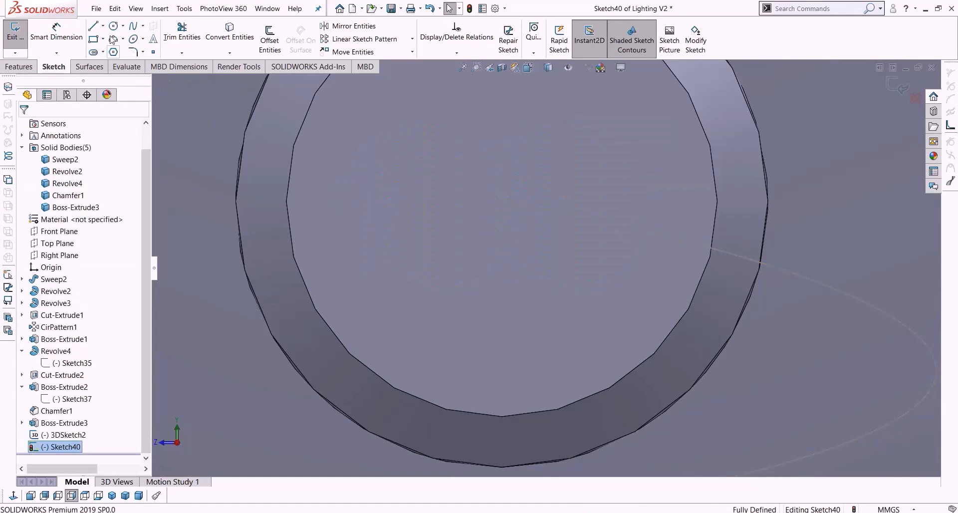
# Draw a horizontal midpoint line about 2.92 mm long centred on the spline's end and make it construction geometry.
pyautogui.click(103, 25)
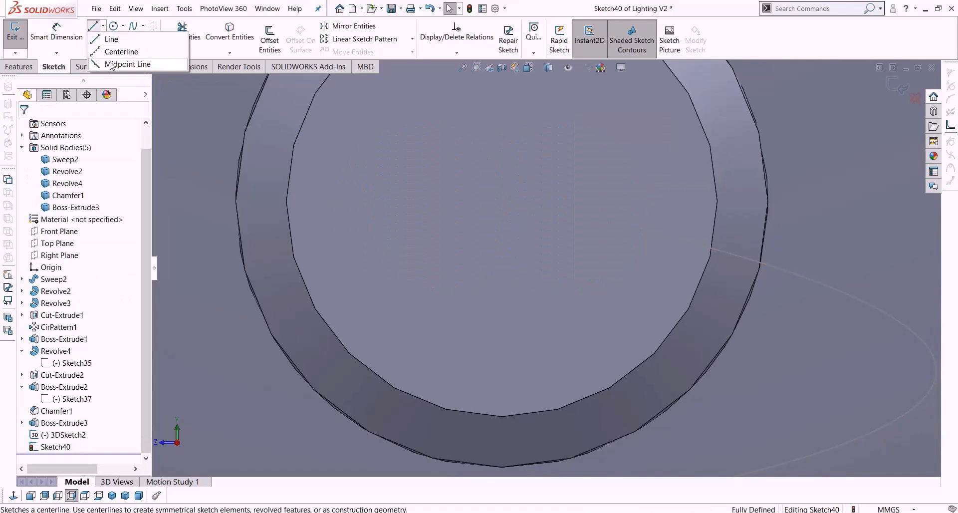
pyautogui.click(502, 201)
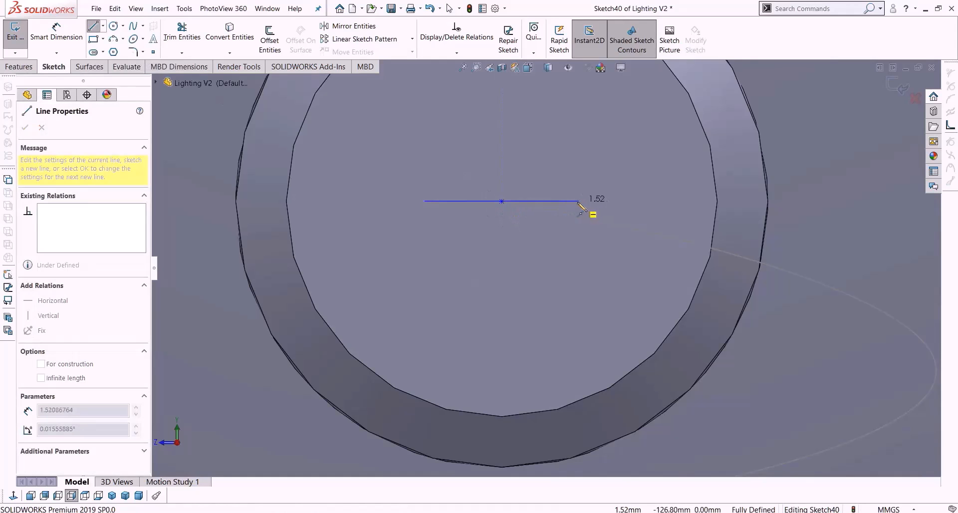
pyautogui.click(578, 201)
pyautogui.press('Escape')
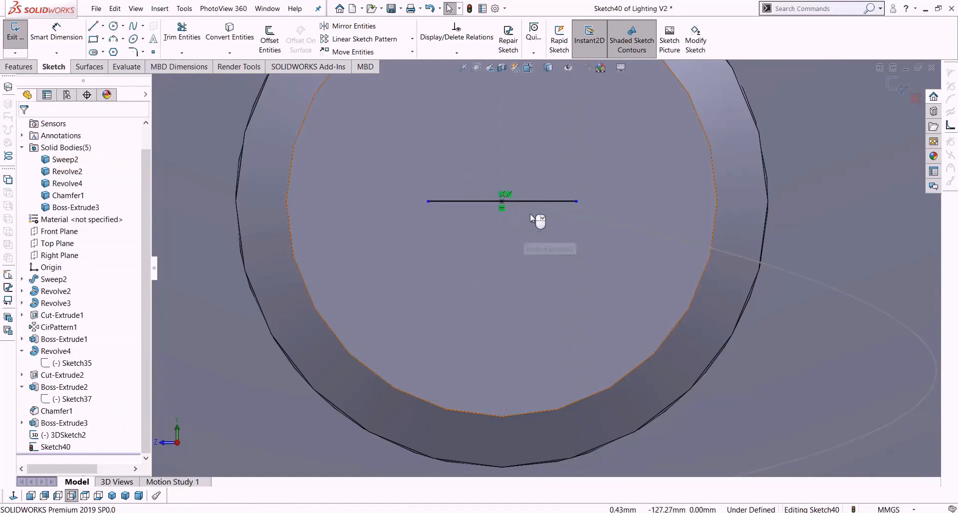
pyautogui.click(537, 201)
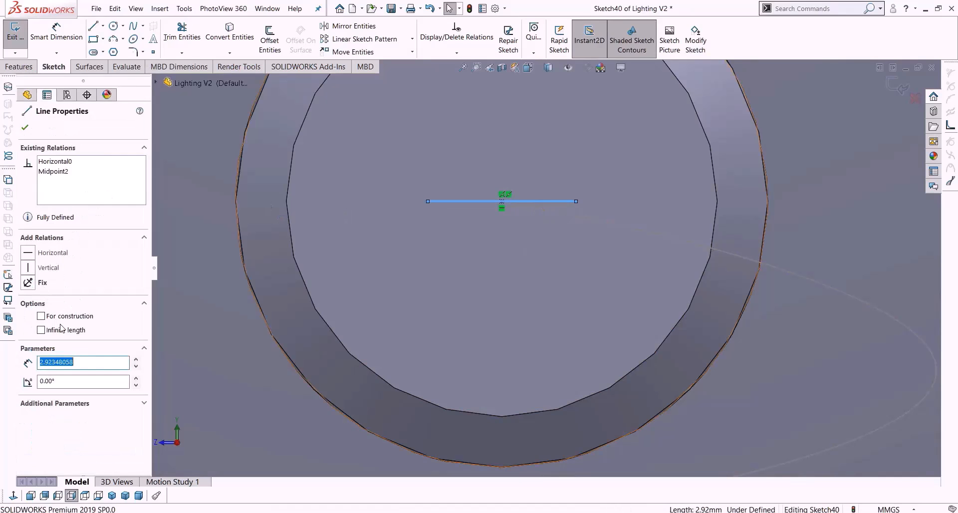
pyautogui.click(499, 238)
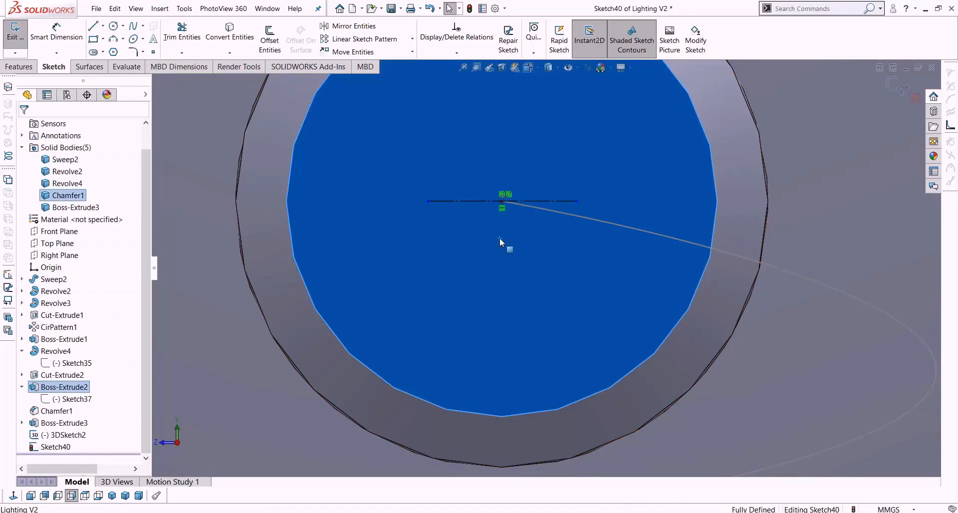
# Sketch two circles of about 1.4 mm radius centred on the construction line's two end points.
pyautogui.click(114, 27)
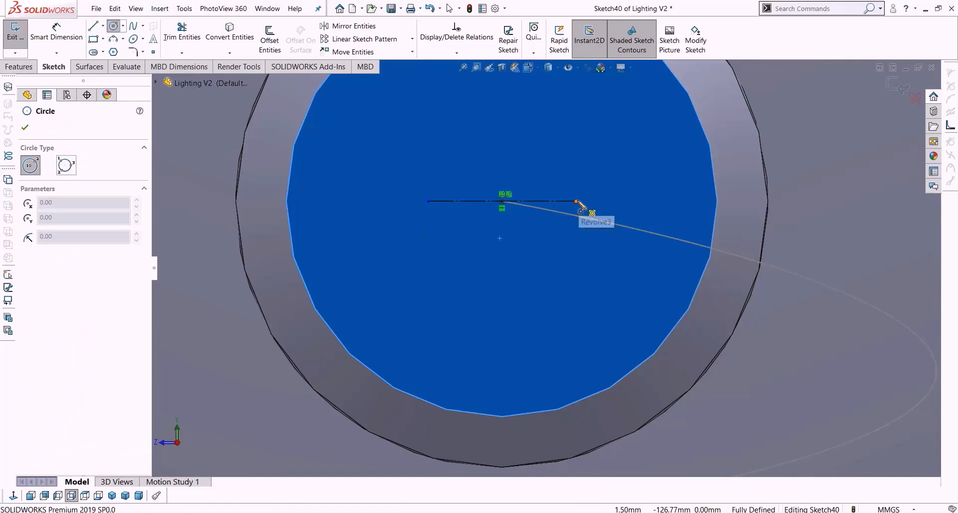
pyautogui.click(576, 201)
pyautogui.click(546, 266)
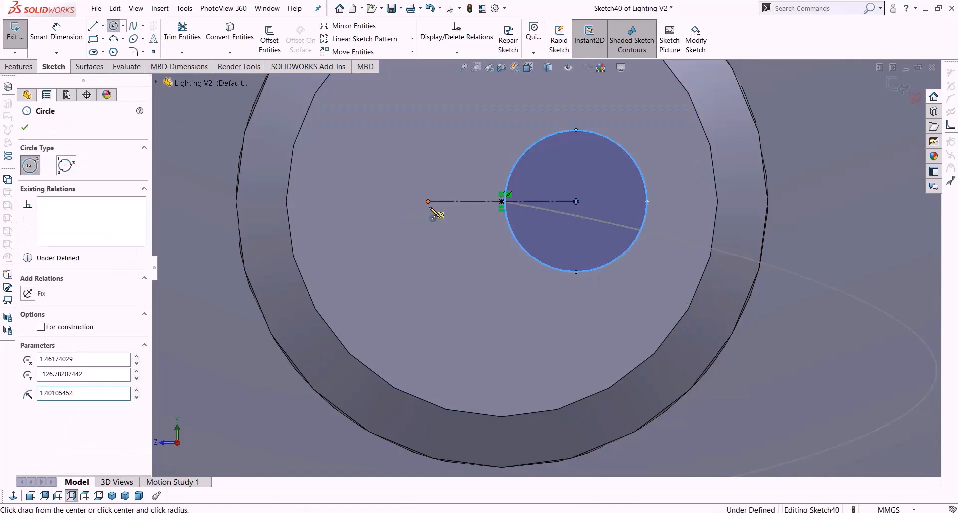
pyautogui.click(427, 201)
pyautogui.click(460, 272)
pyautogui.press('Escape')
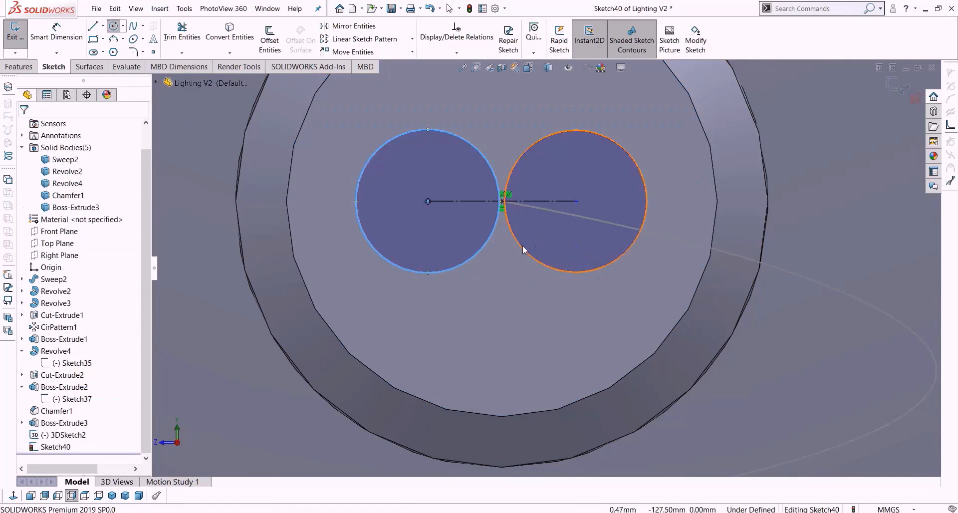
# Make the two cord circles equal and enlarge them to a radius of about 1.89 mm so they overlap.
pyautogui.moveTo(557, 310); pyautogui.dragTo(425, 245)
pyautogui.click(28, 349)
pyautogui.press('Escape')
pyautogui.moveTo(499, 237); pyautogui.dragTo(487, 238)
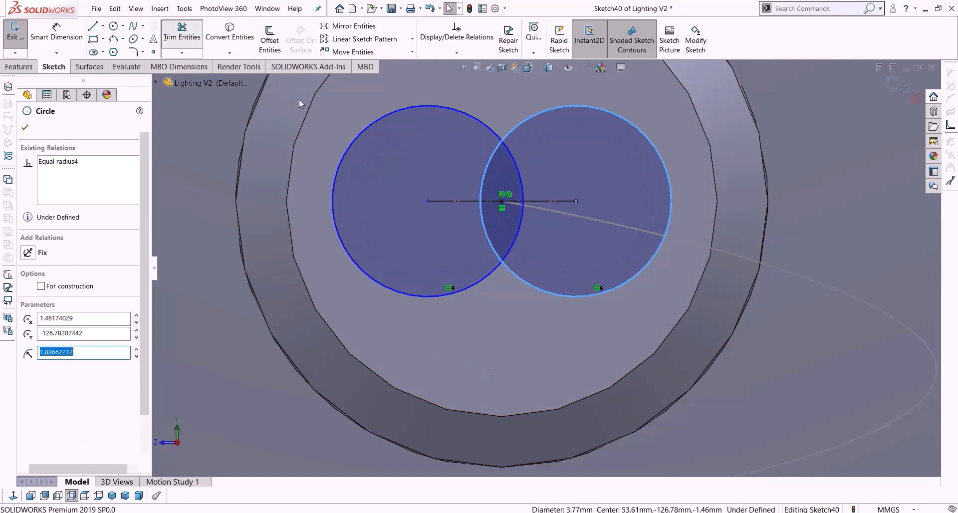
# Trim away the overlapping inner arcs of both circles, leaving a single closed figure-eight outline around the construction line.
pyautogui.click(182, 31)
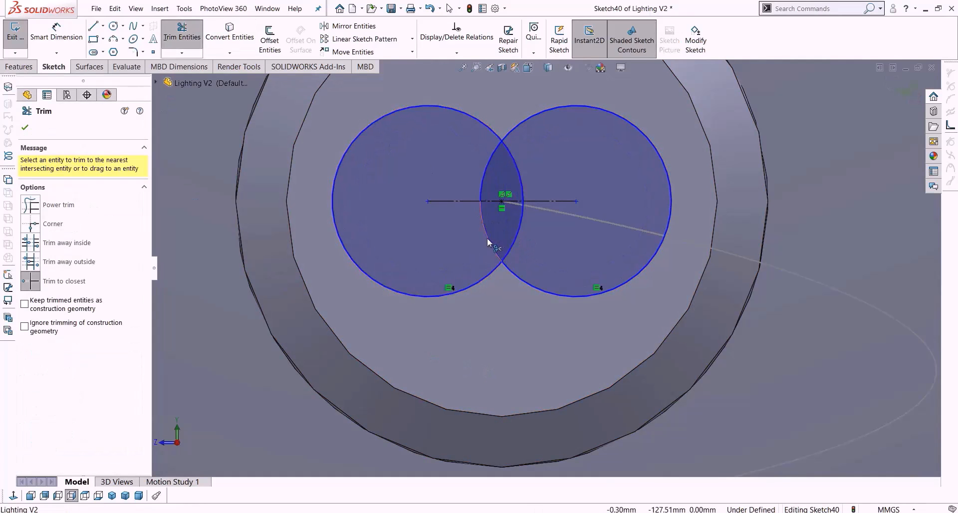
pyautogui.click(487, 238)
pyautogui.click(520, 232)
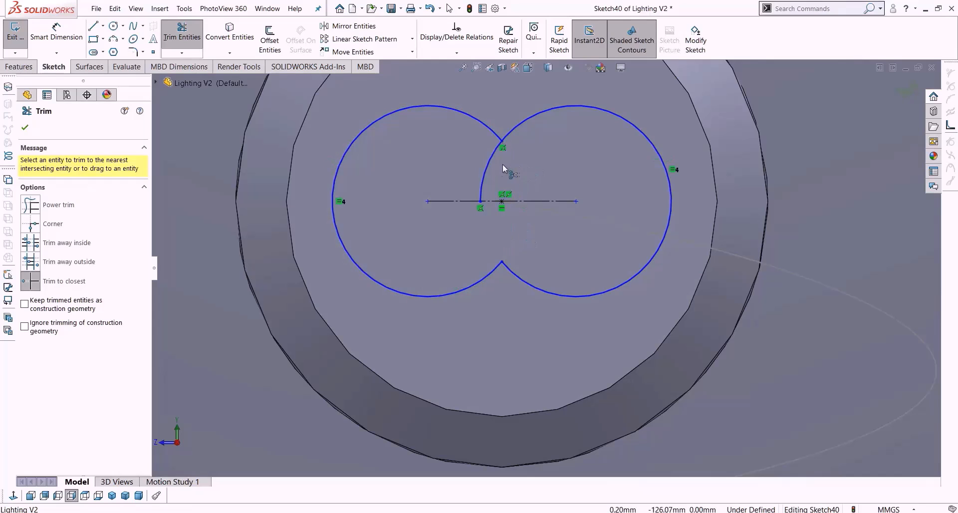
pyautogui.click(488, 164)
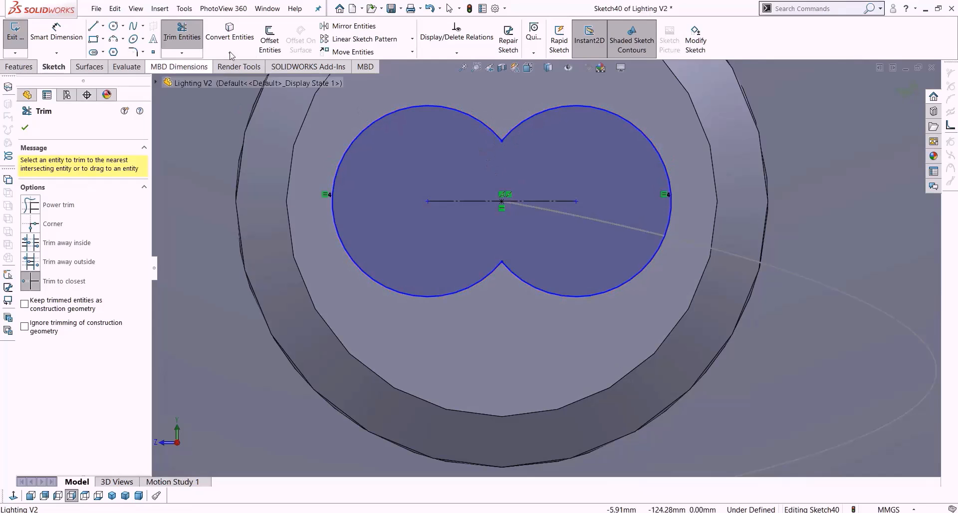
# Round the upper and lower notches between the two arcs with 0.5 mm sketch fillets, accepting the removal of the equal relation.
pyautogui.click(133, 52)
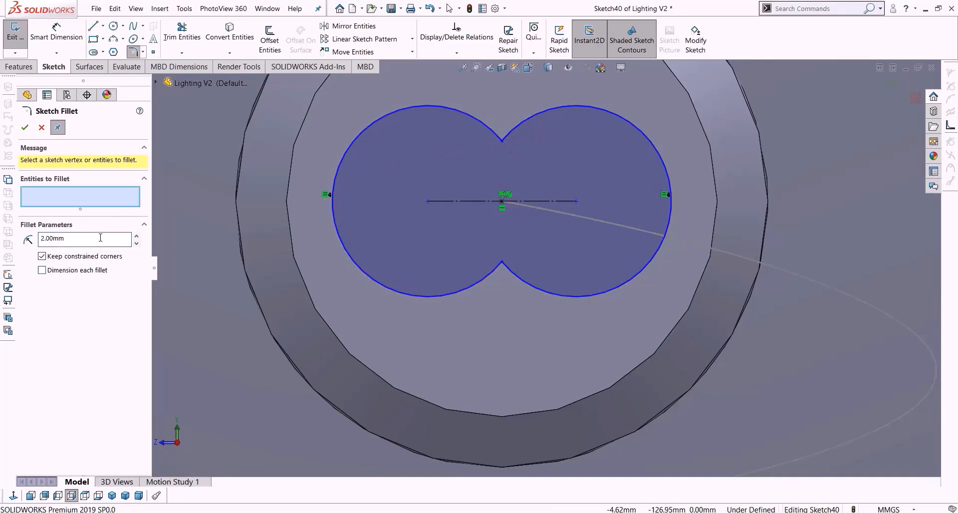
pyautogui.write('.5')
pyautogui.click(502, 143)
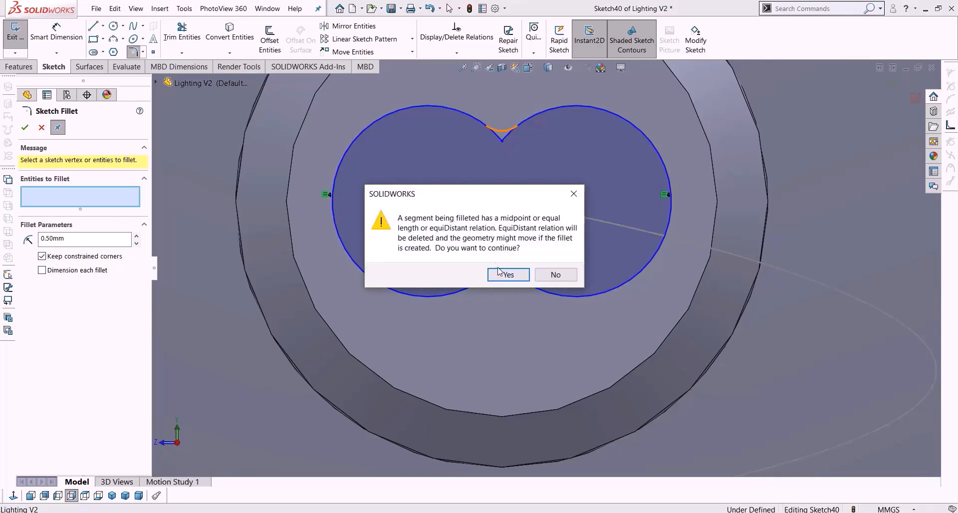
pyautogui.click(508, 273)
pyautogui.click(502, 260)
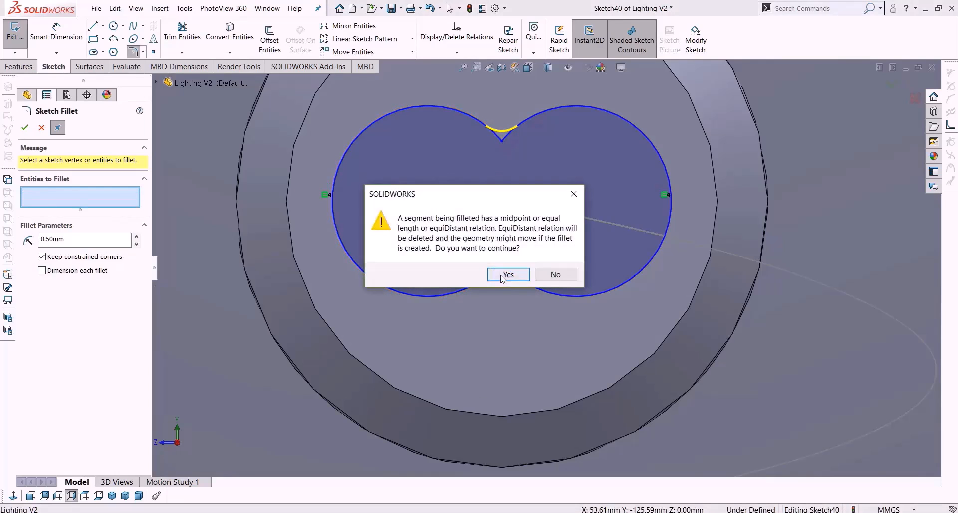
# Round the inner notch corners of the cord's double-circle profile with 0.50 mm sketch fillets.
pyautogui.press('Return')
pyautogui.click(25, 127)
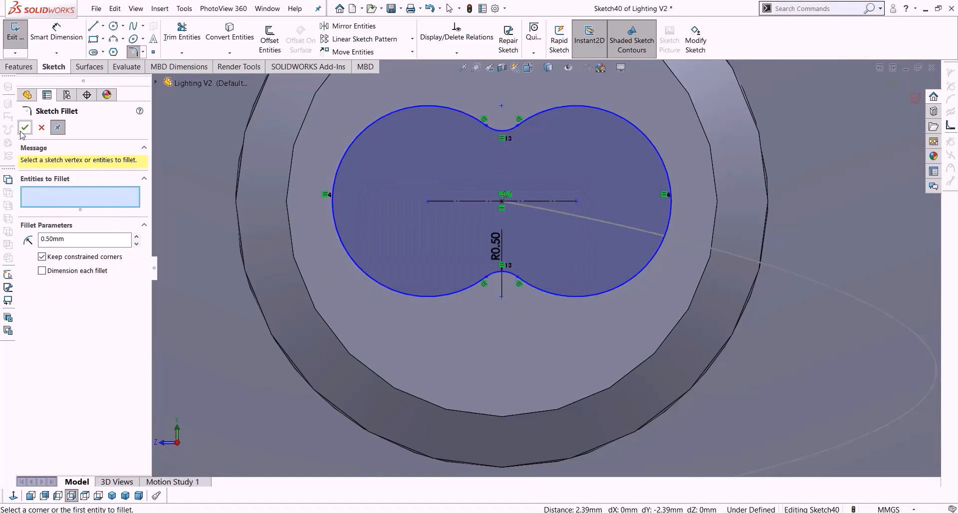
pyautogui.scroll(6, 388, 261)
pyautogui.moveTo(435, 285); pyautogui.dragTo(468, 329, button='middle')
pyautogui.scroll(3, 412, 256)
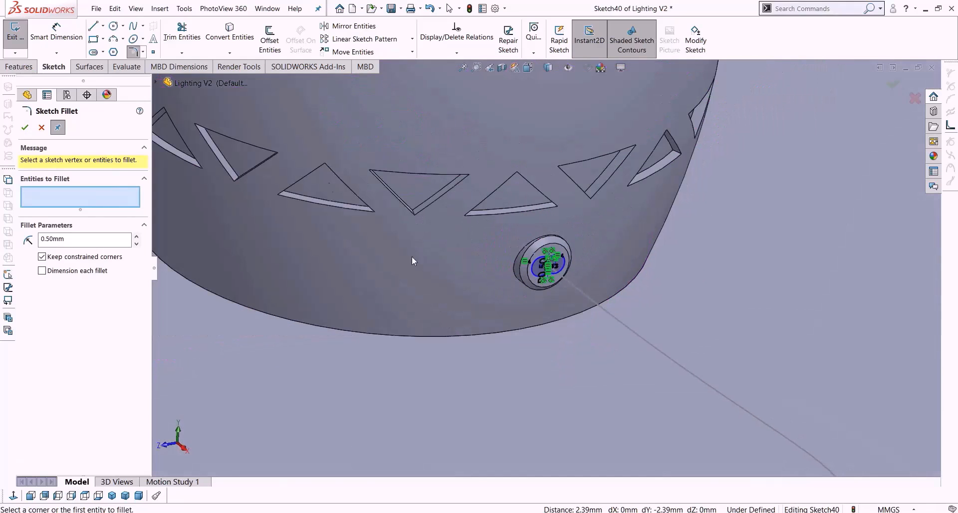
pyautogui.click(24, 128)
# Create a Swept Boss/Base from the double-circle profile along the winding 3D path to form the lamp's cord.
pyautogui.click(16, 69)
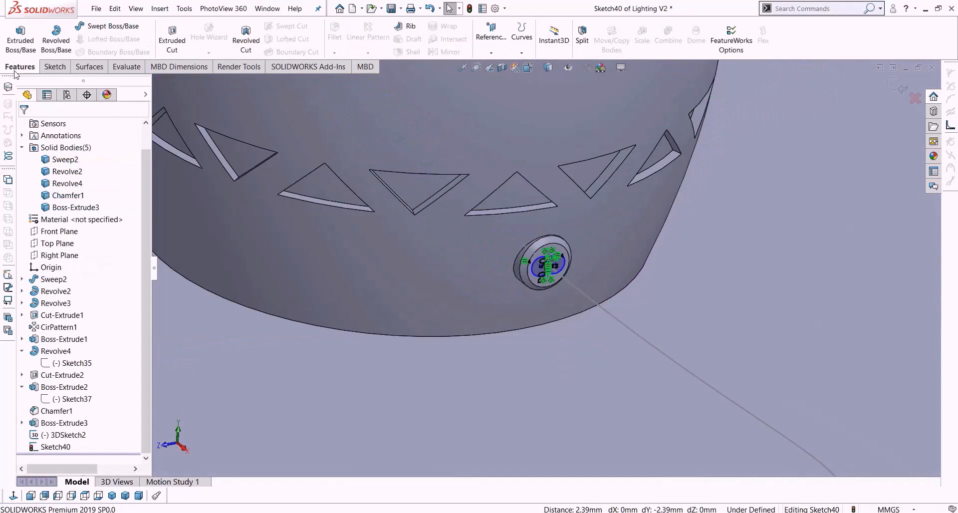
pyautogui.click(84, 29)
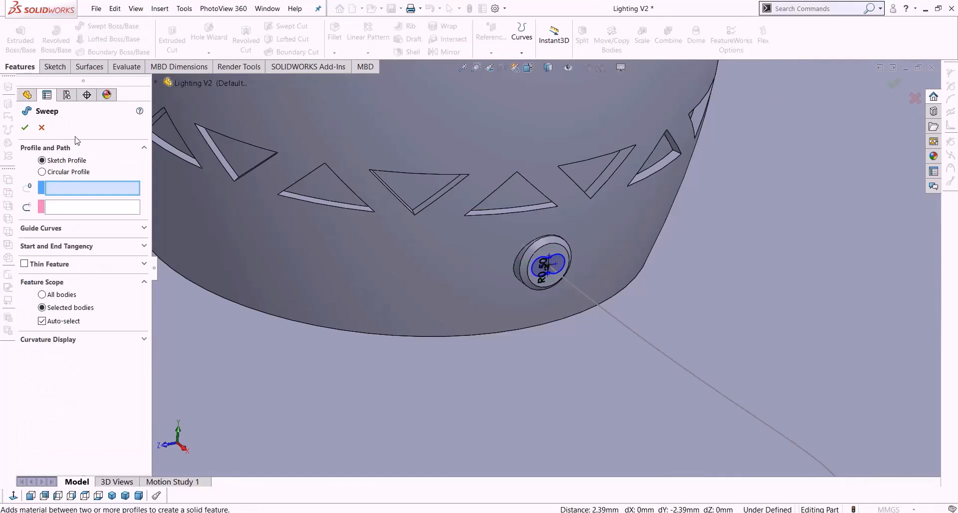
pyautogui.click(537, 279)
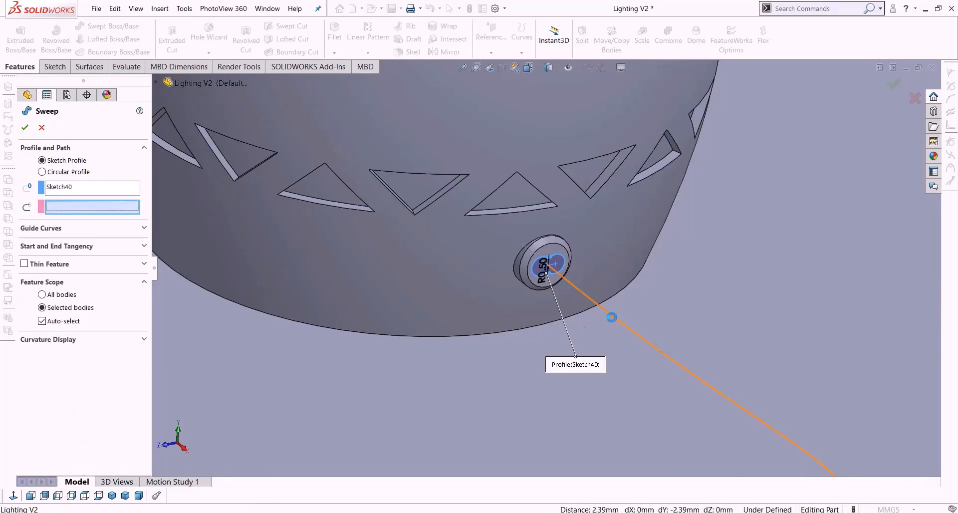
pyautogui.click(613, 321)
pyautogui.scroll(6, 564, 326)
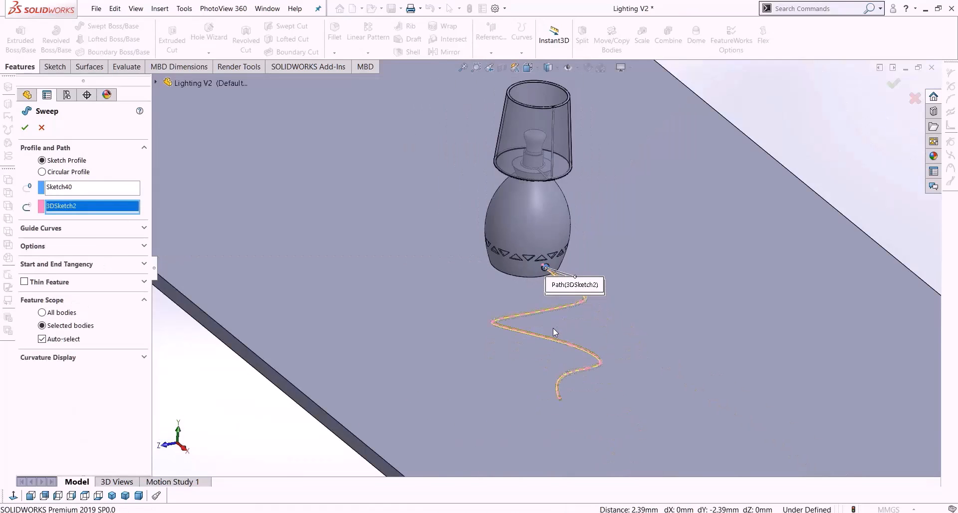
pyautogui.scroll(2, 553, 328)
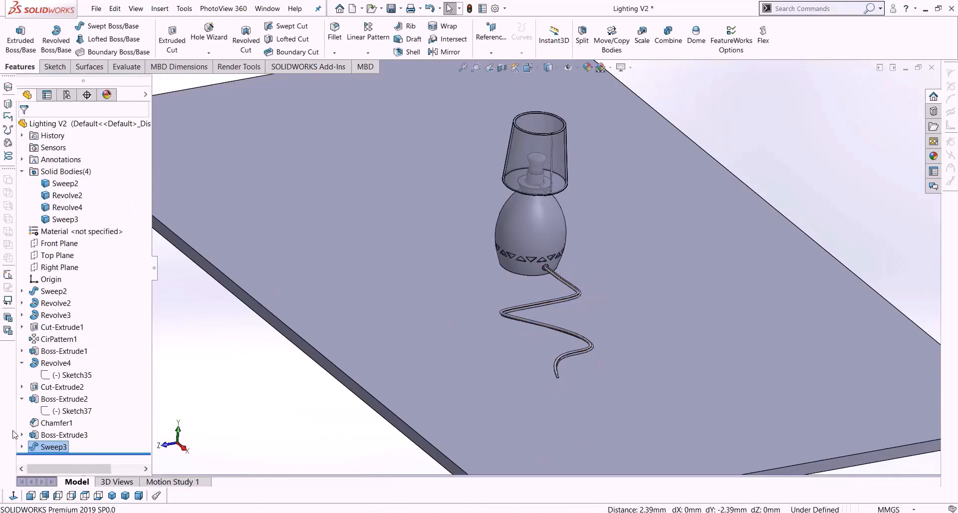
# Edit the cord sweep and turn off Merge result so the cord is a separate body.
pyautogui.rightClick(43, 446)
pyautogui.click(51, 298)
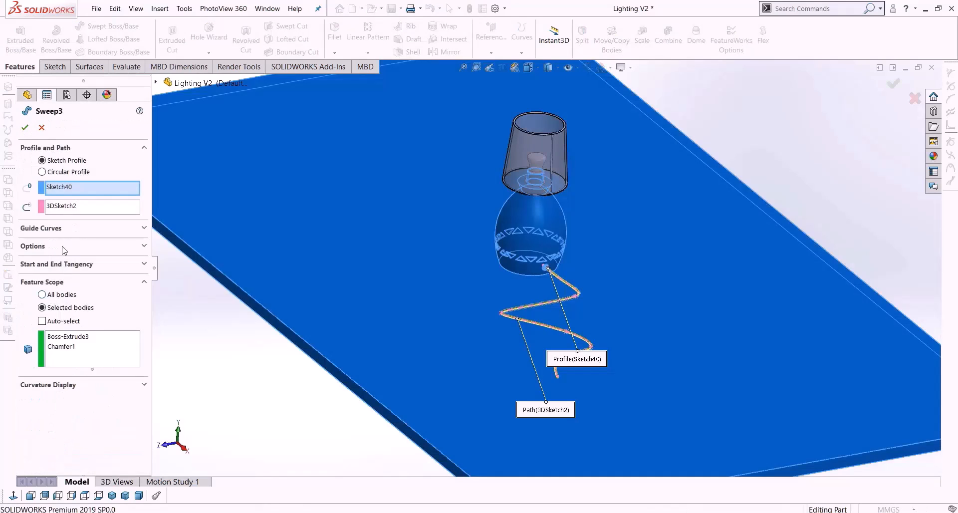
pyautogui.click(64, 250)
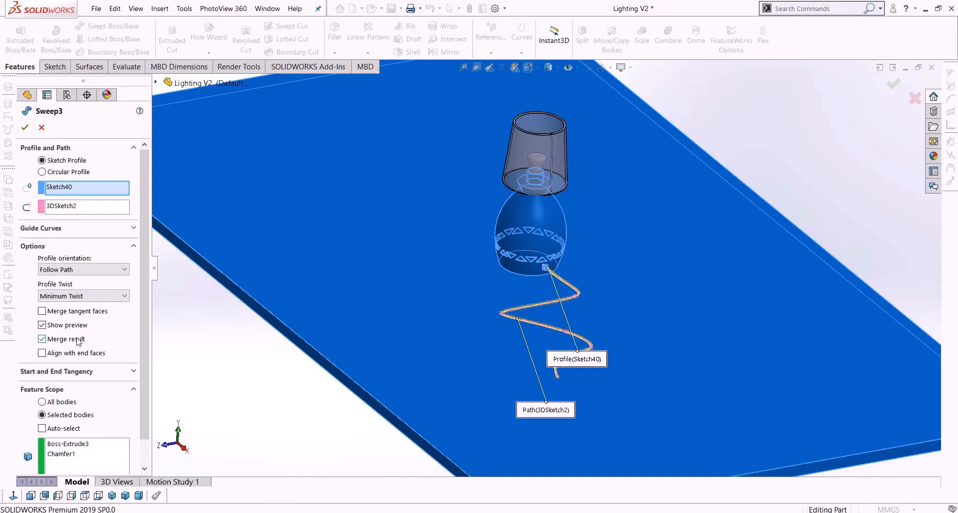
pyautogui.click(75, 339)
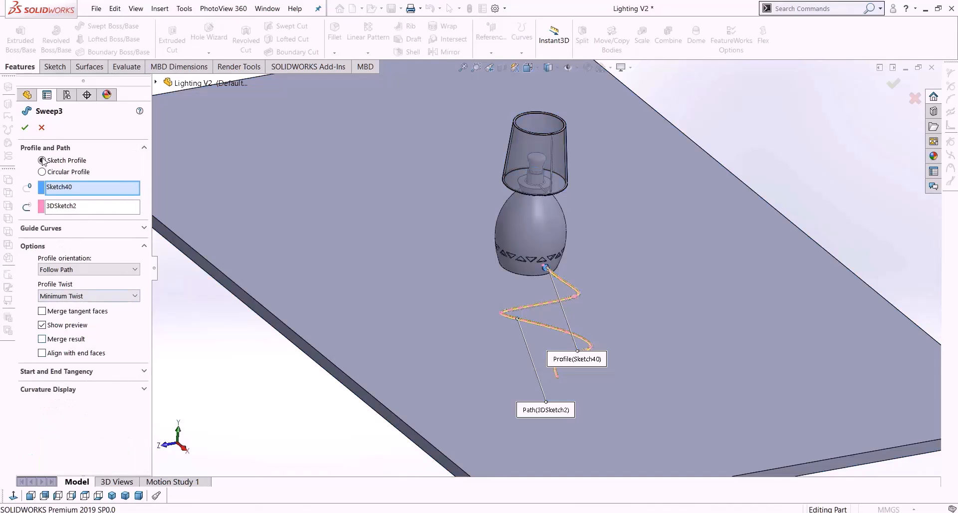
pyautogui.click(25, 128)
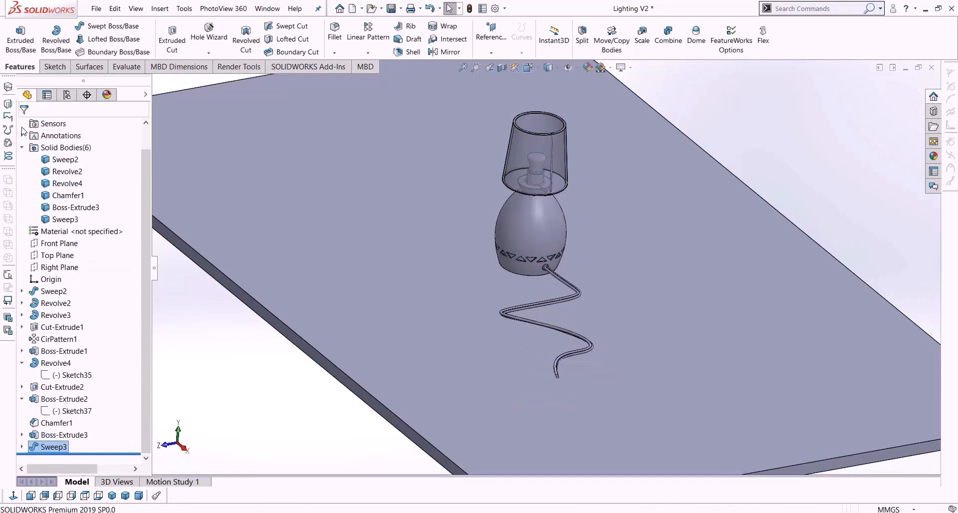
# Examine the swept cord from its free end back to the lamp base, checking how it lies on the table surface.
pyautogui.scroll(-5, 553, 357)
pyautogui.moveTo(554, 358); pyautogui.dragTo(608, 342, button='middle')
pyautogui.scroll(-10, 681, 384)
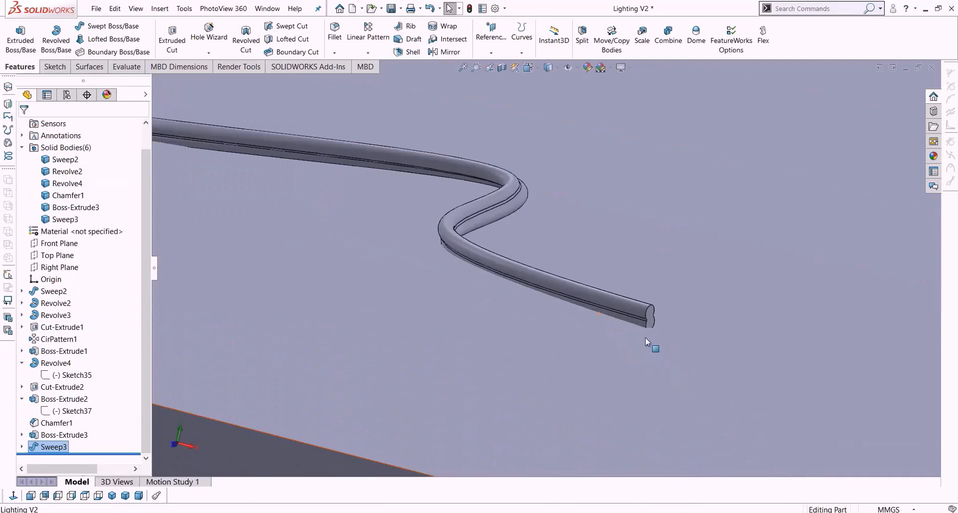
pyautogui.scroll(3, 589, 274)
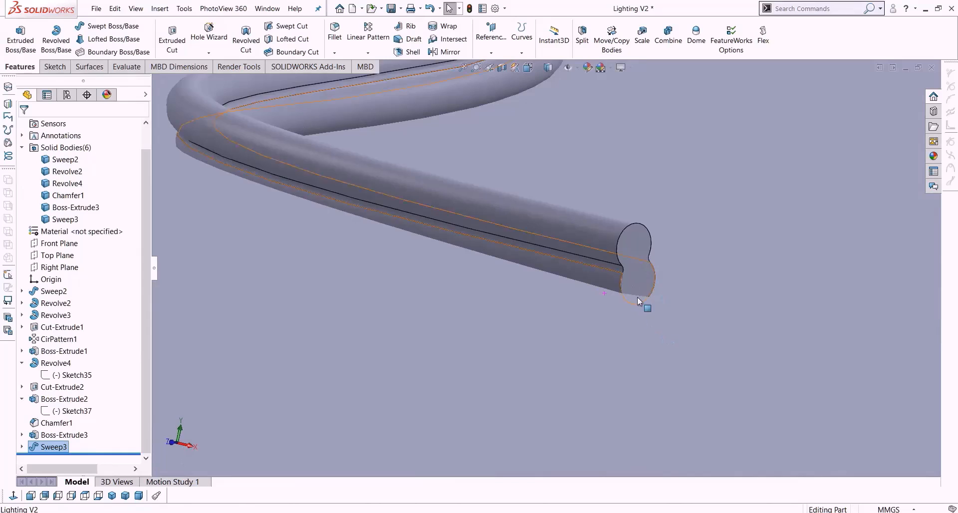
pyautogui.scroll(3, 630, 288)
pyautogui.moveTo(568, 280); pyautogui.dragTo(532, 291, button='middle')
pyautogui.scroll(5, 666, 224)
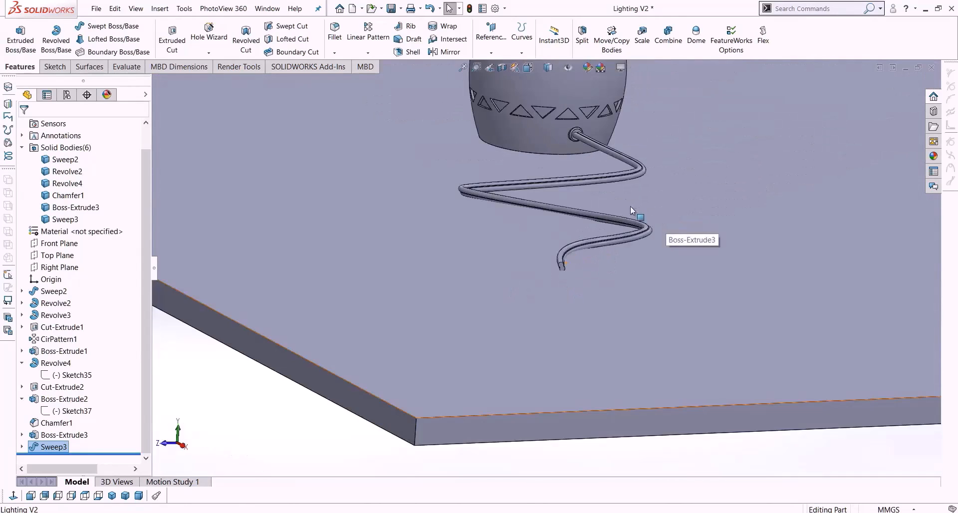
pyautogui.moveTo(601, 190); pyautogui.dragTo(639, 249, button='middle')
pyautogui.scroll(-4, 501, 239)
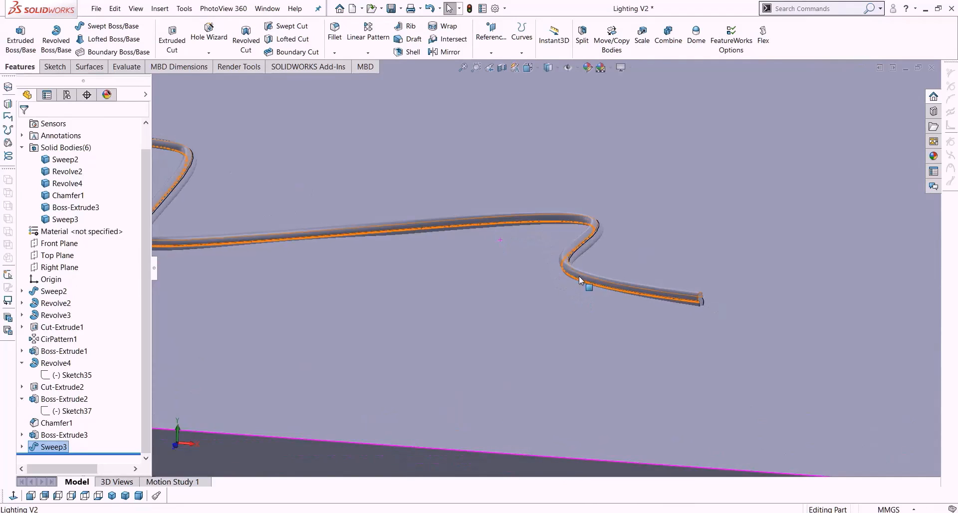
pyautogui.scroll(5, 259, 231)
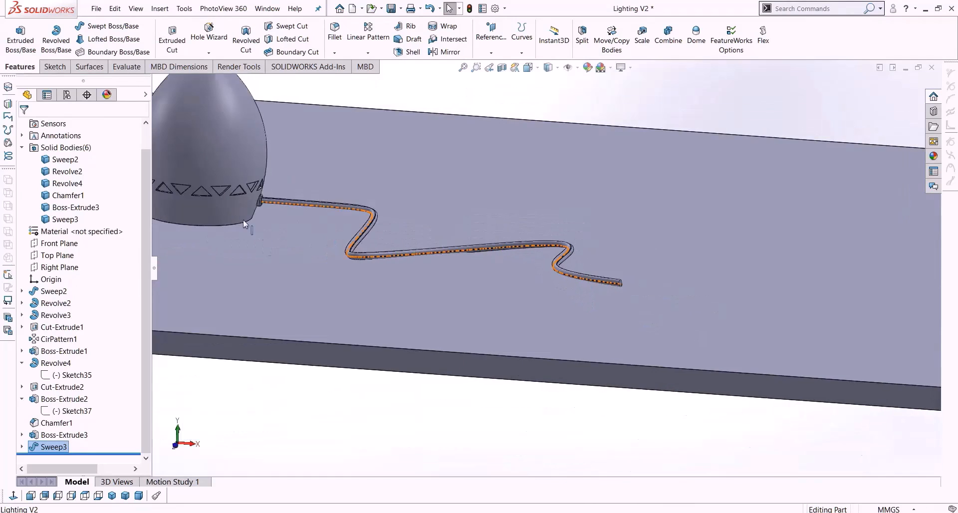
pyautogui.scroll(-4, 284, 218)
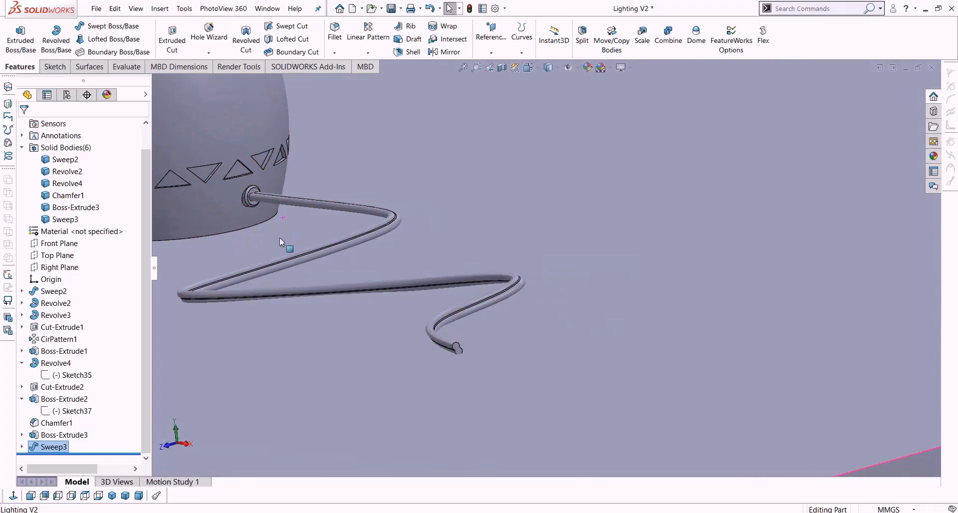
pyautogui.scroll(-4, 280, 238)
# Edit the cord's 3D path sketch and raise the spline point between the last two bends slightly along Y.
pyautogui.click(21, 447)
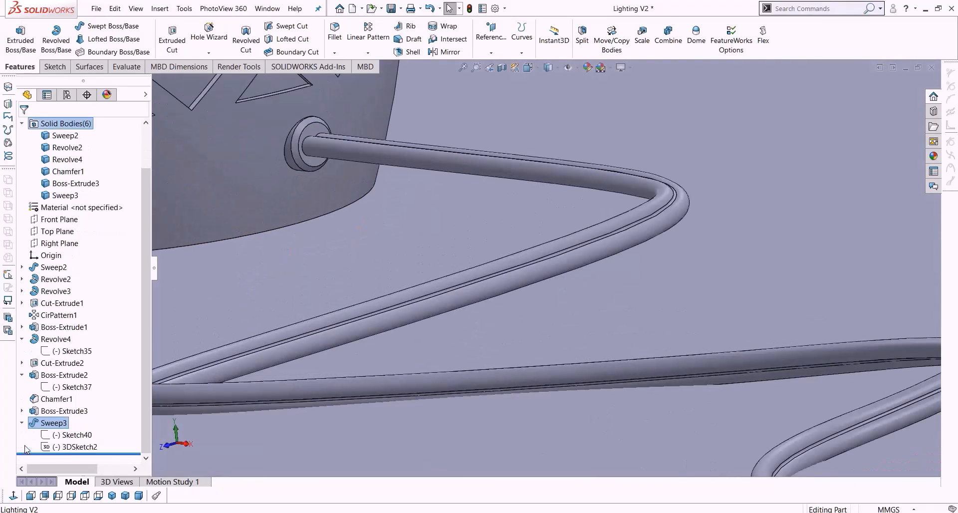
pyautogui.rightClick(53, 448)
pyautogui.click(60, 343)
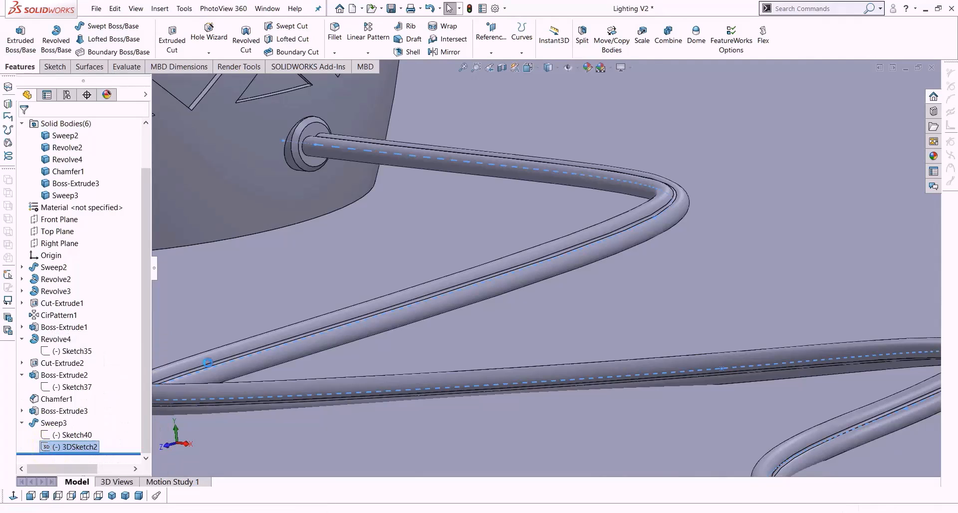
pyautogui.scroll(7, 436, 390)
pyautogui.moveTo(561, 339)
pyautogui.mouseDown(button='middle')
pyautogui.moveTo(583, 337)
pyautogui.moveTo(551, 340)
pyautogui.mouseUp(button='middle')
pyautogui.scroll(-3, 531, 332)
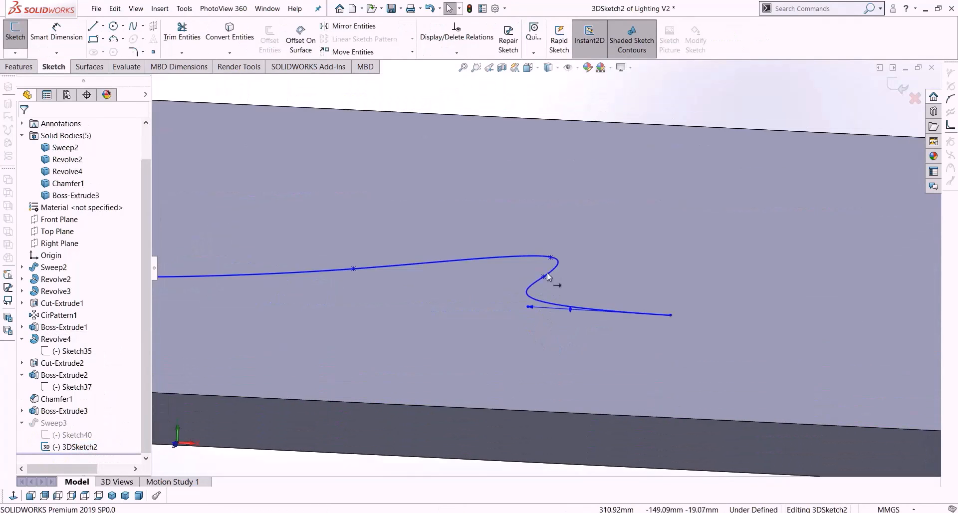
pyautogui.click(544, 277)
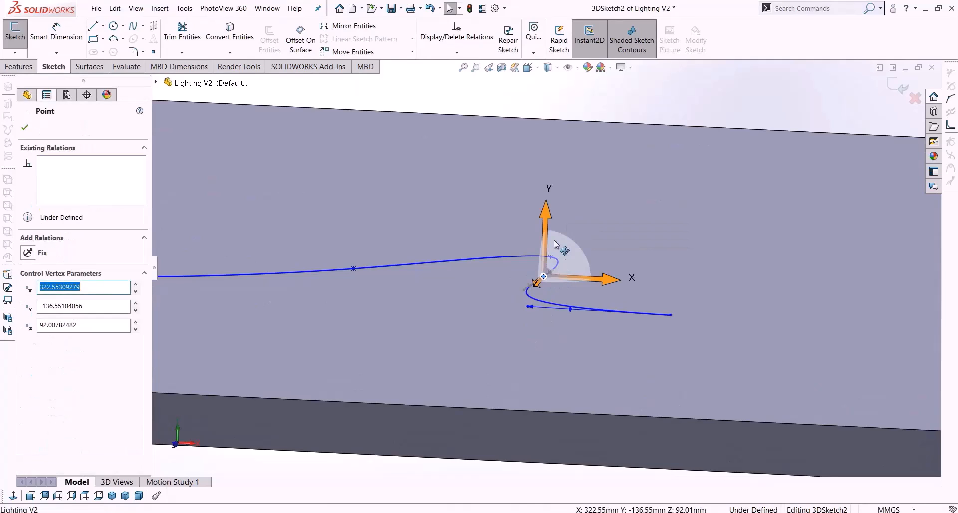
pyautogui.moveTo(546, 222); pyautogui.dragTo(546, 218)
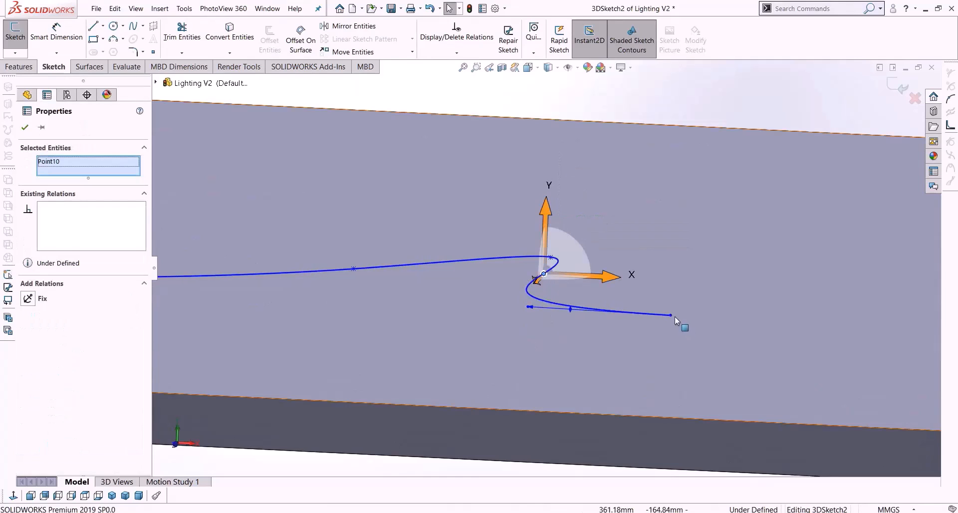
# Raise the path spline's free end point slightly along Y and exit the 3D sketch to rebuild the cord.
pyautogui.click(672, 316)
pyautogui.moveTo(676, 254); pyautogui.dragTo(676, 247)
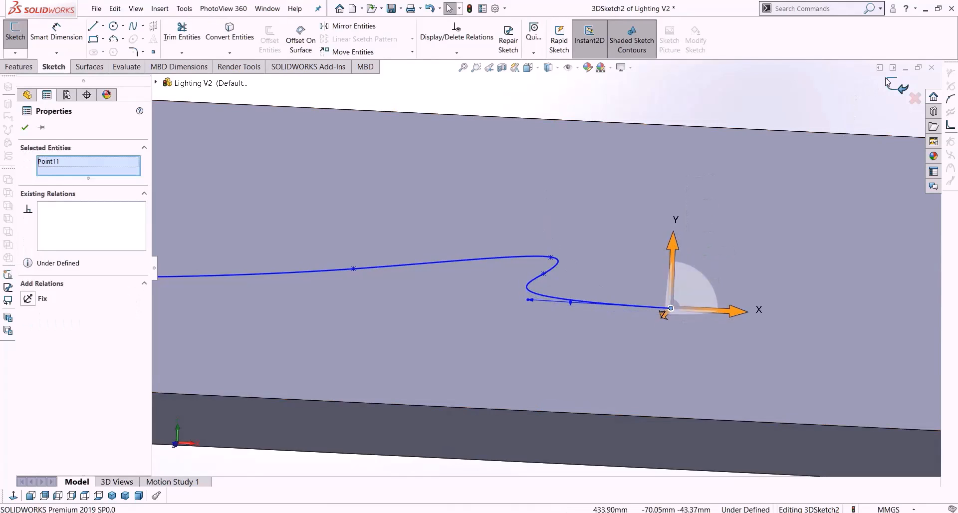
pyautogui.click(899, 86)
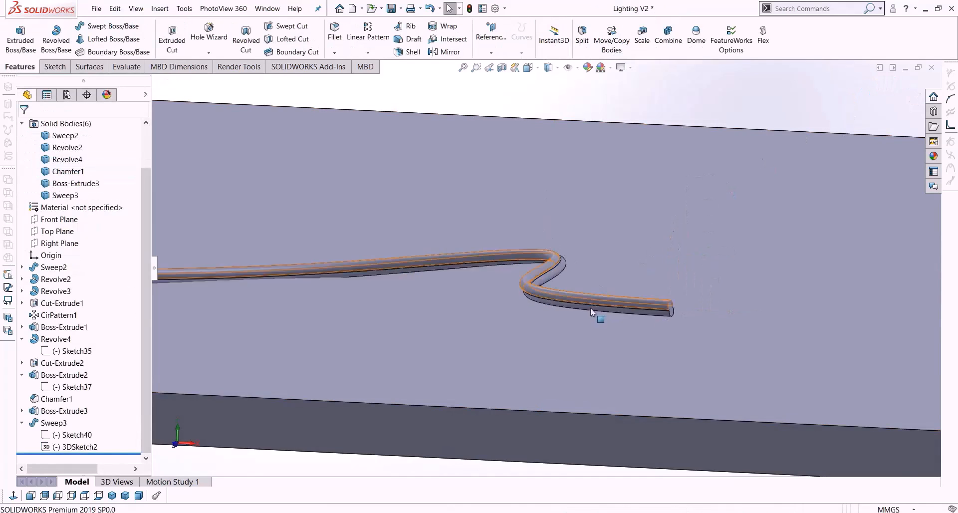
# Start a new sketch on the flat end face at the cord's free end.
pyautogui.moveTo(577, 313)
pyautogui.mouseDown(button='middle')
pyautogui.moveTo(560, 315)
pyautogui.moveTo(573, 318)
pyautogui.mouseUp(button='middle')
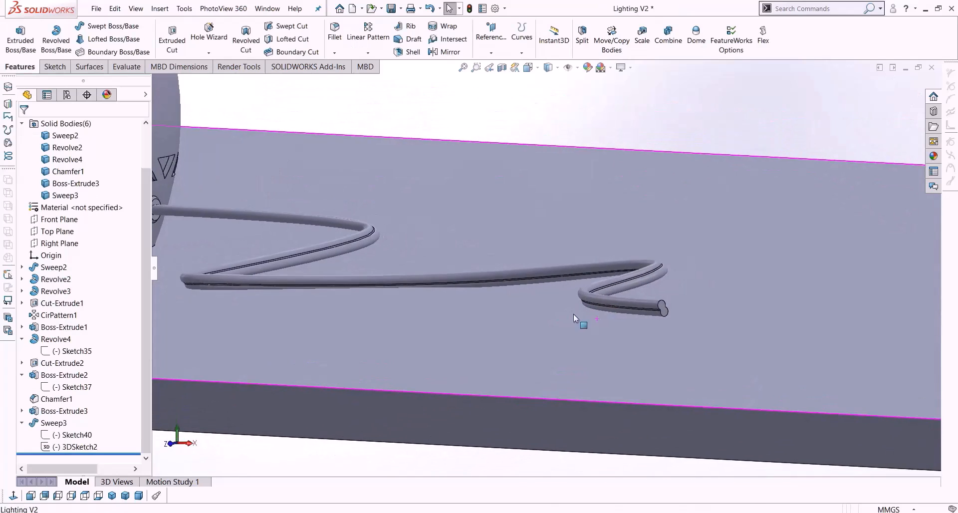
pyautogui.scroll(-5, 612, 320)
pyautogui.click(737, 265)
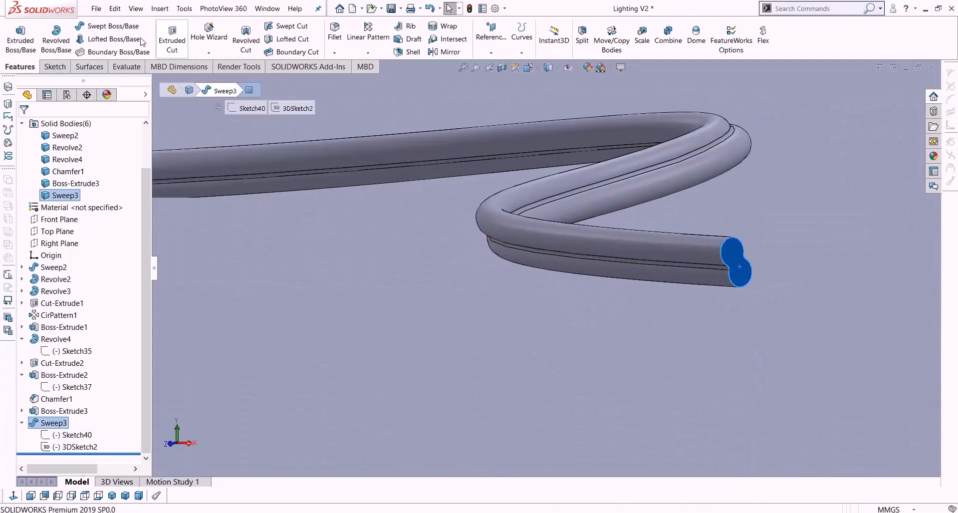
pyautogui.click(55, 67)
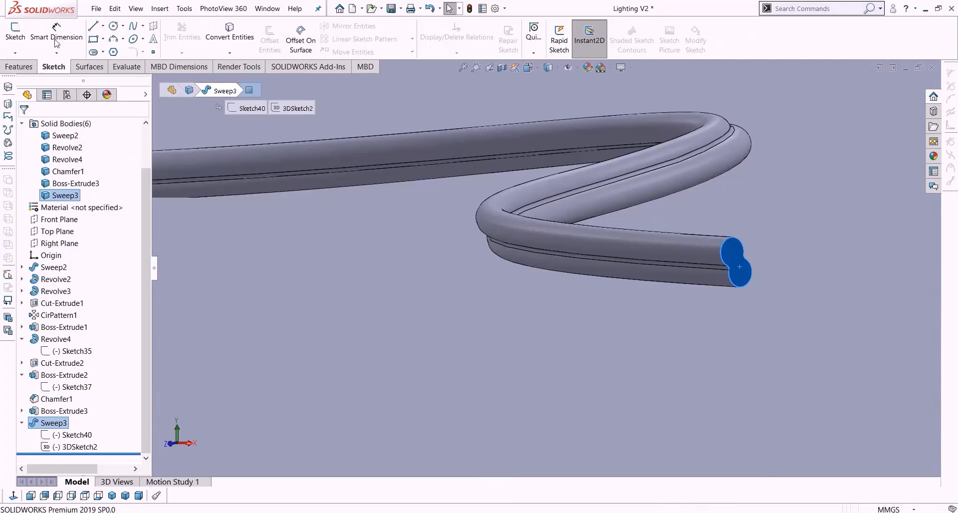
pyautogui.click(103, 40)
pyautogui.click(24, 34)
pyautogui.click(103, 39)
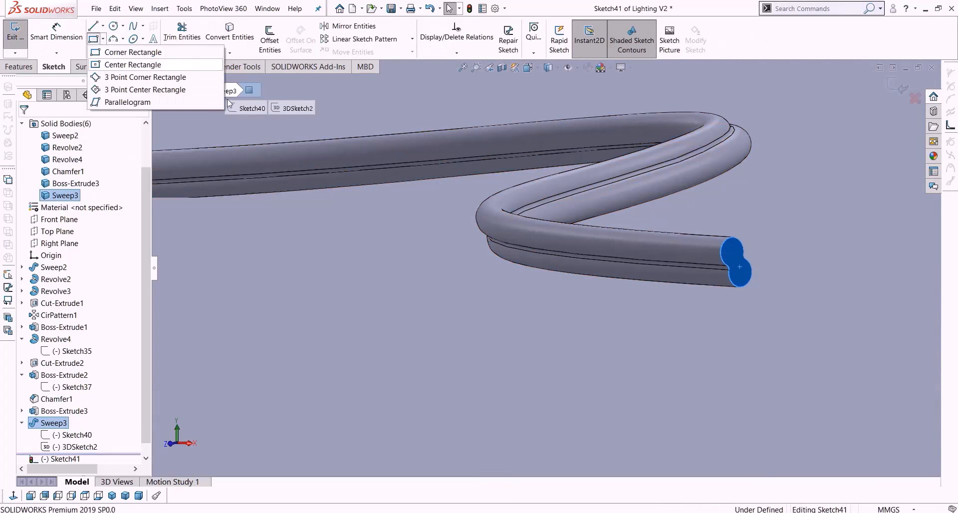
pyautogui.click(120, 59)
pyautogui.scroll(-2, 757, 270)
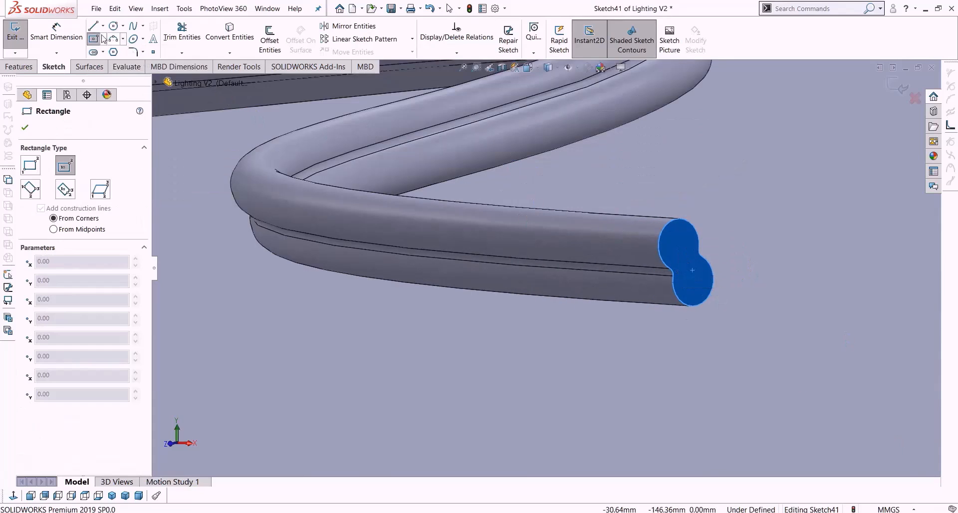
pyautogui.press('Escape')
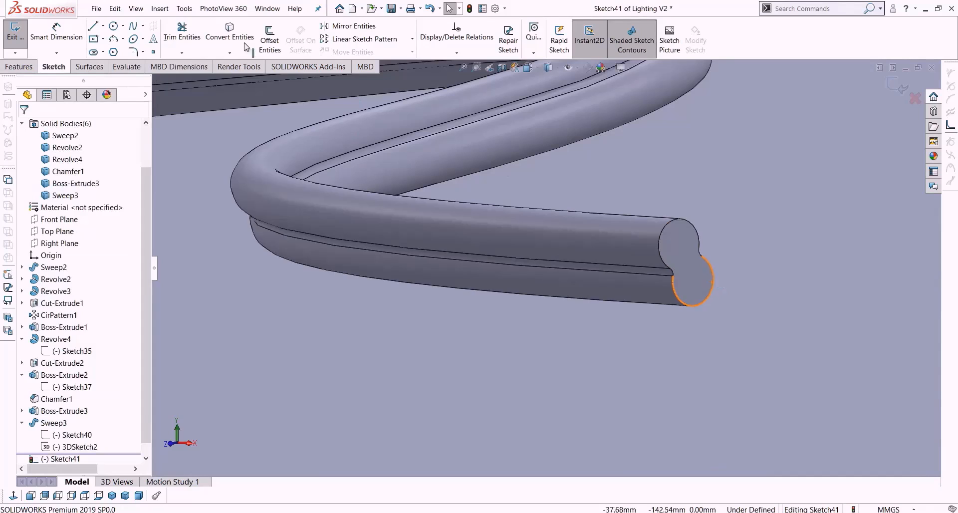
# Draw a centerline joining the centers of the two round lobes on the cord's end face.
pyautogui.click(103, 27)
pyautogui.click(123, 48)
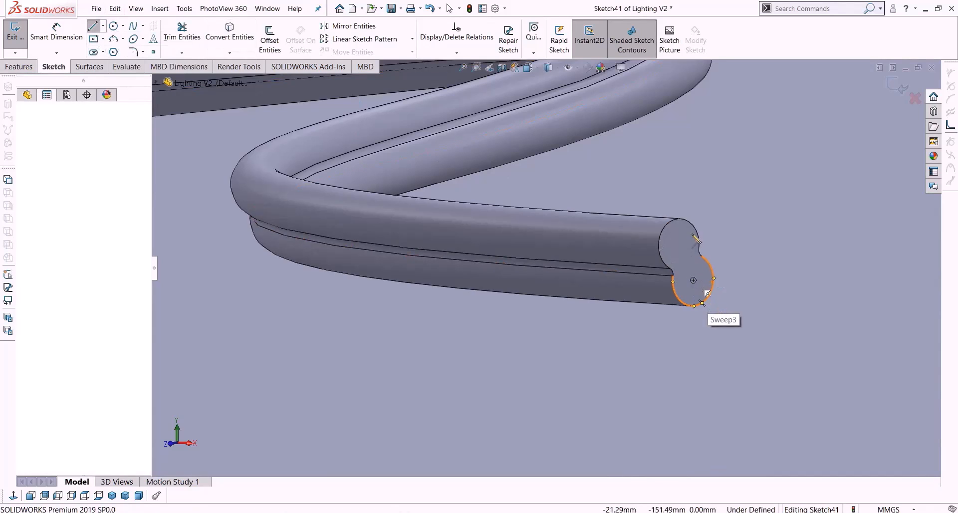
pyautogui.click(694, 280)
pyautogui.click(680, 245)
pyautogui.press('Escape')
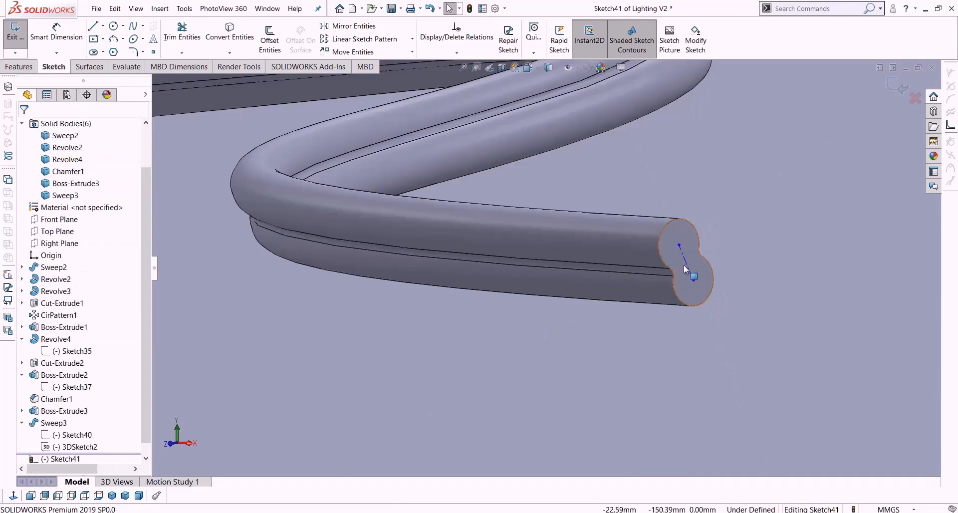
# Draw a three-point center rectangle on the cord's end face, centered on the centerline's midpoint and enclosing both round lobes.
pyautogui.click(102, 41)
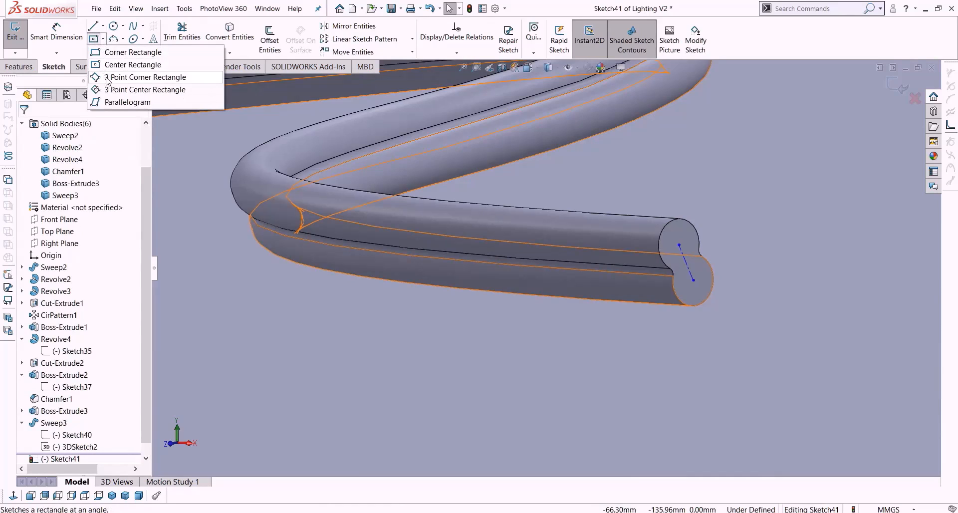
pyautogui.click(120, 90)
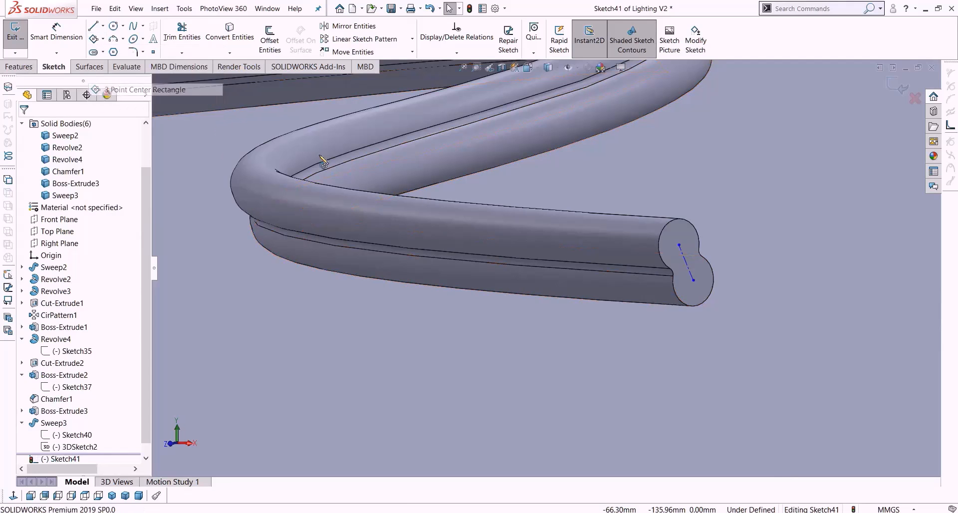
pyautogui.click(686, 261)
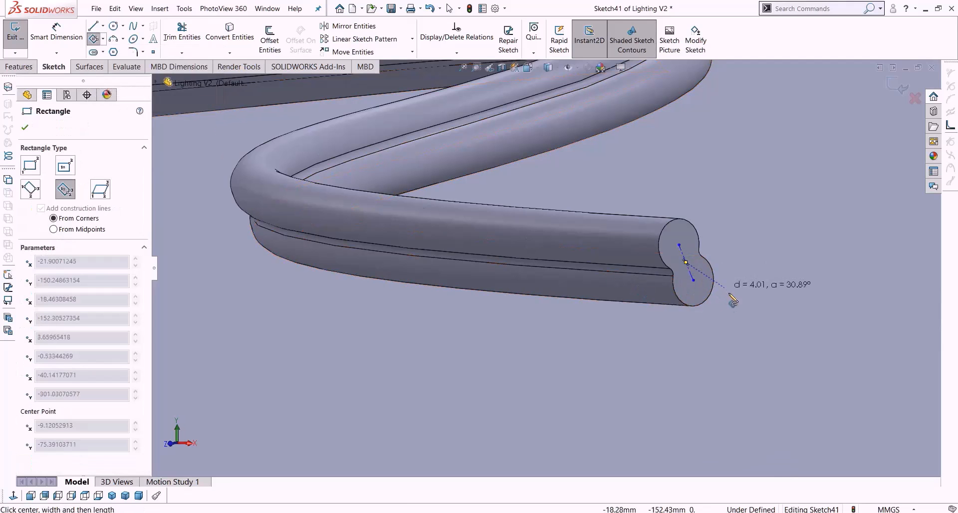
pyautogui.click(706, 313)
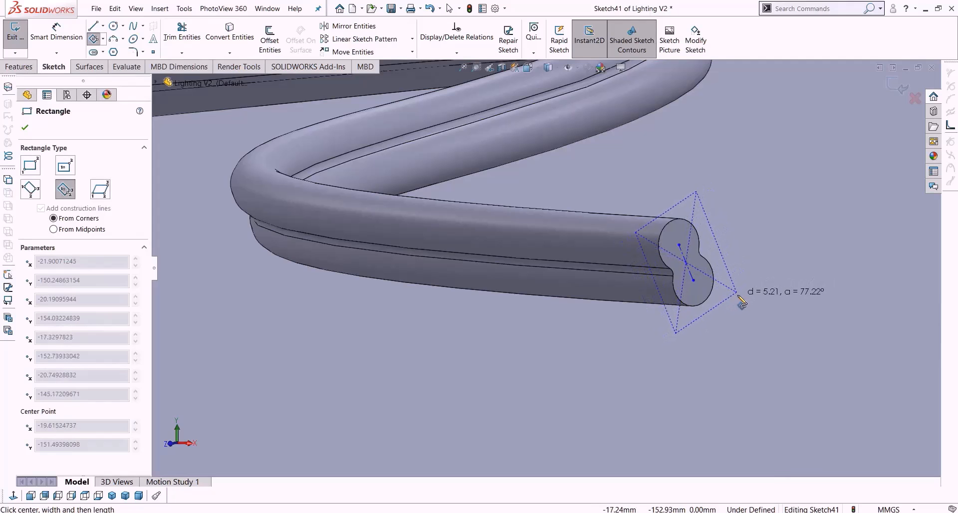
pyautogui.click(743, 303)
pyautogui.scroll(6, 749, 325)
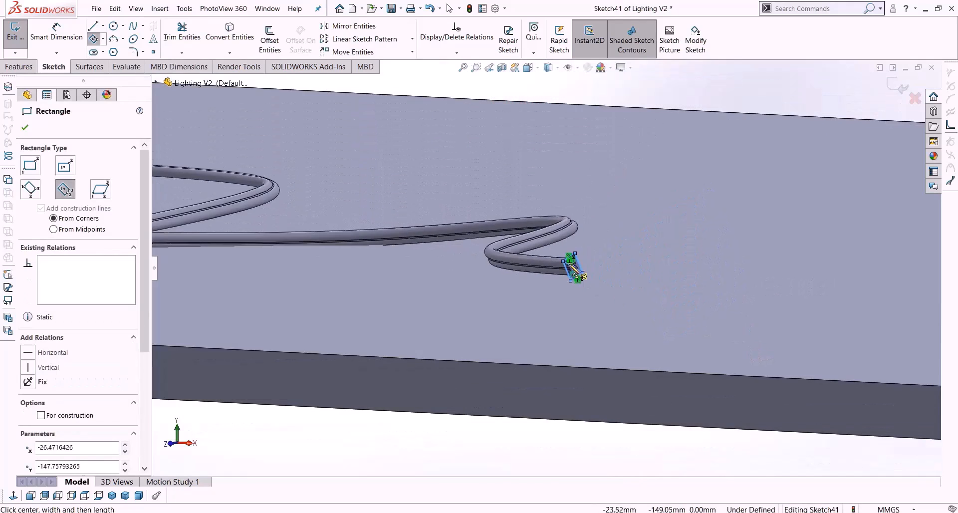
pyautogui.scroll(-5, 571, 265)
pyautogui.press('Escape')
# Extrude the rectangle 5 mm outward from the cord's end, merging it only with the swept cord body.
pyautogui.moveTo(588, 307)
pyautogui.mouseDown(button='middle')
pyautogui.moveTo(595, 265)
pyautogui.moveTo(574, 312)
pyautogui.mouseUp(button='middle')
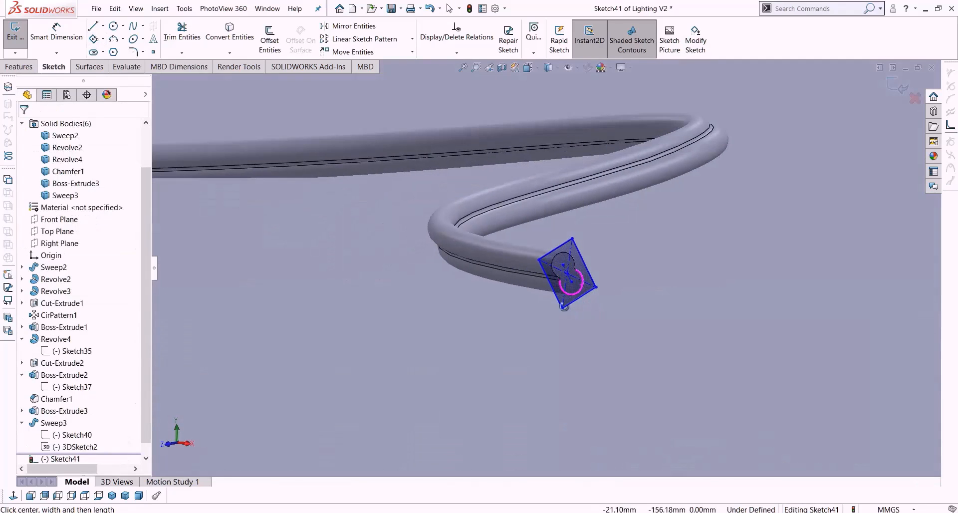
pyautogui.click(24, 67)
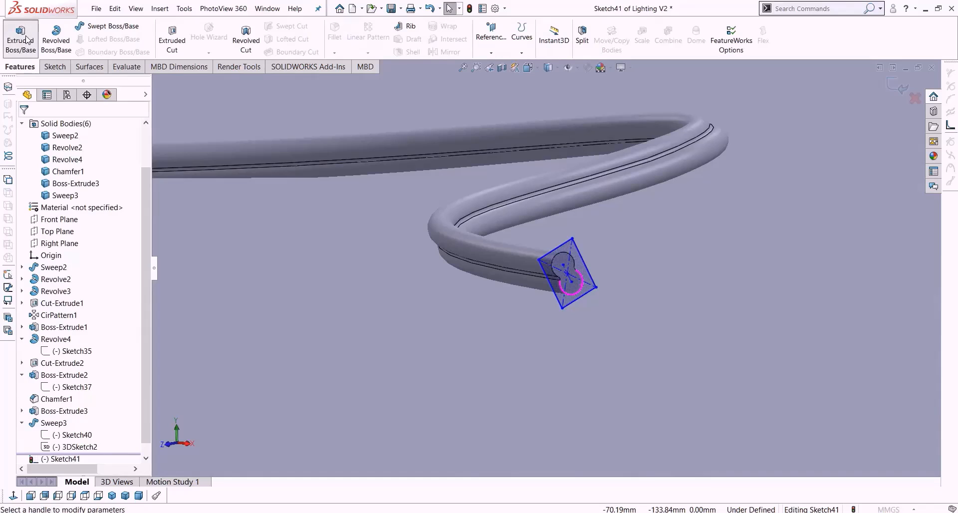
pyautogui.click(21, 36)
pyautogui.moveTo(499, 291); pyautogui.dragTo(542, 320, button='middle')
pyautogui.moveTo(1, 241); pyautogui.dragTo(2, 236)
pyautogui.write('10')
pyautogui.press('Return')
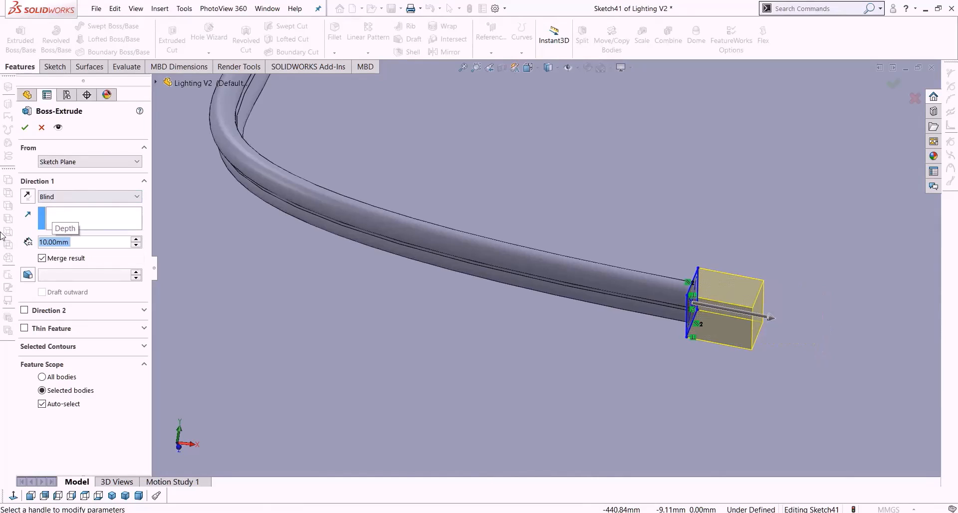
pyautogui.write('5')
pyautogui.press('Return')
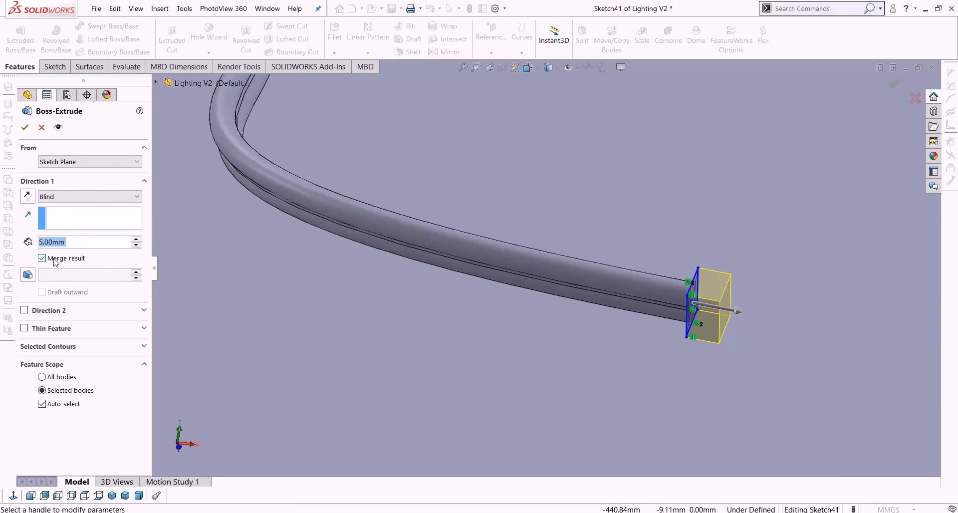
pyautogui.click(63, 404)
pyautogui.click(460, 238)
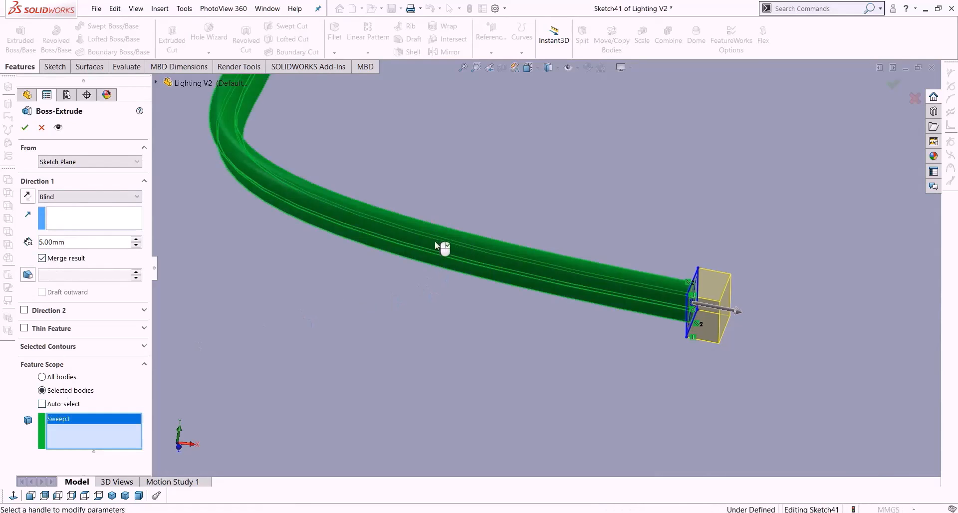
pyautogui.click(25, 127)
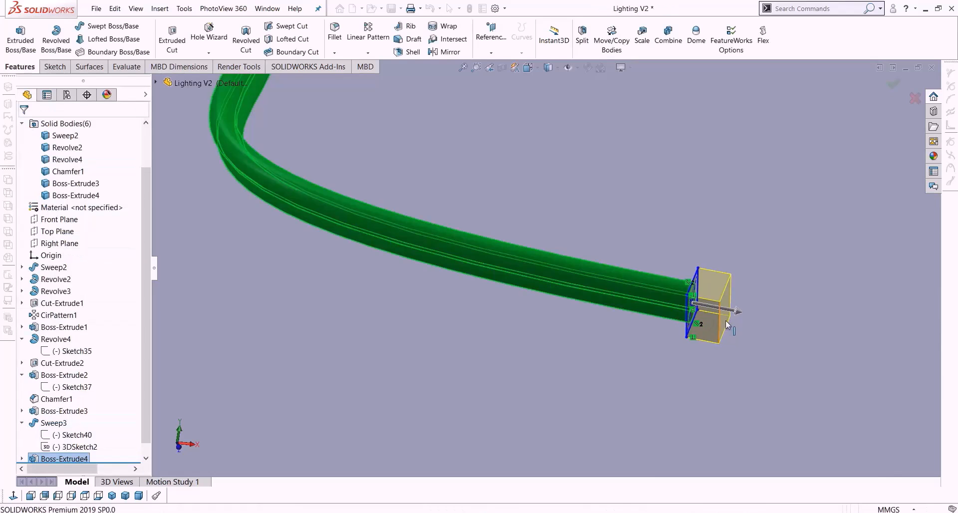
# Sketch two circles of about 1 mm radius, one above the other, on the outer face of the plug block.
pyautogui.moveTo(719, 314); pyautogui.dragTo(654, 303, button='middle')
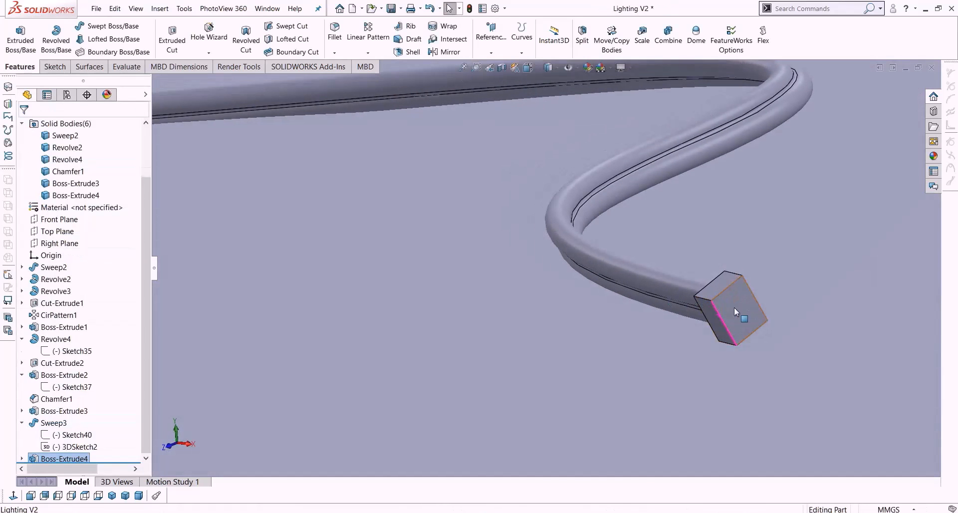
pyautogui.click(735, 307)
pyautogui.click(55, 67)
pyautogui.click(115, 28)
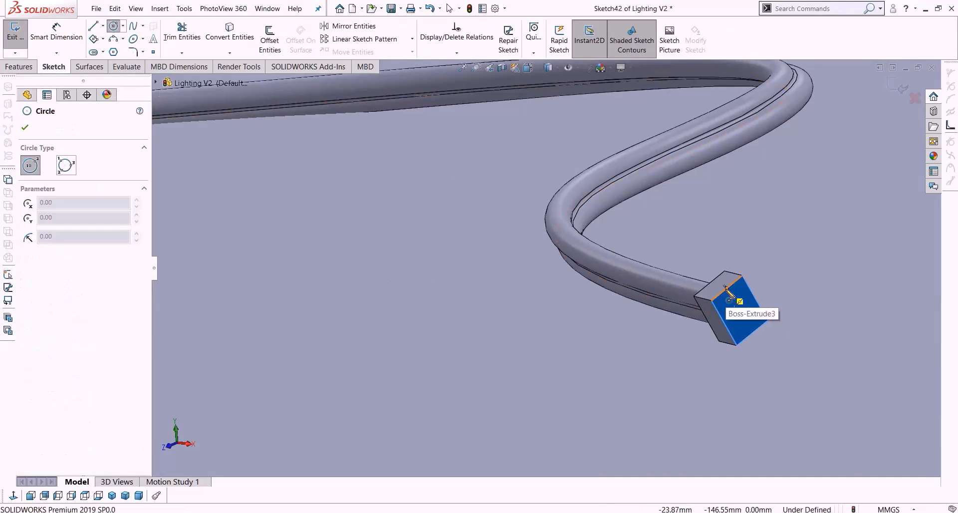
pyautogui.click(734, 300)
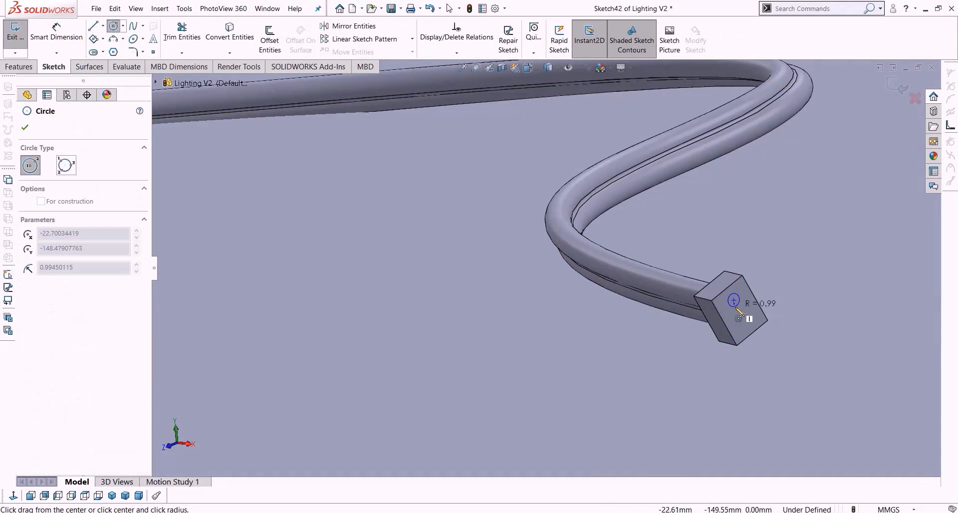
pyautogui.click(745, 321)
pyautogui.click(745, 330)
pyautogui.press('Escape')
# Add an equal relation between the two circles on the plug block's face.
pyautogui.moveTo(757, 344); pyautogui.dragTo(721, 296)
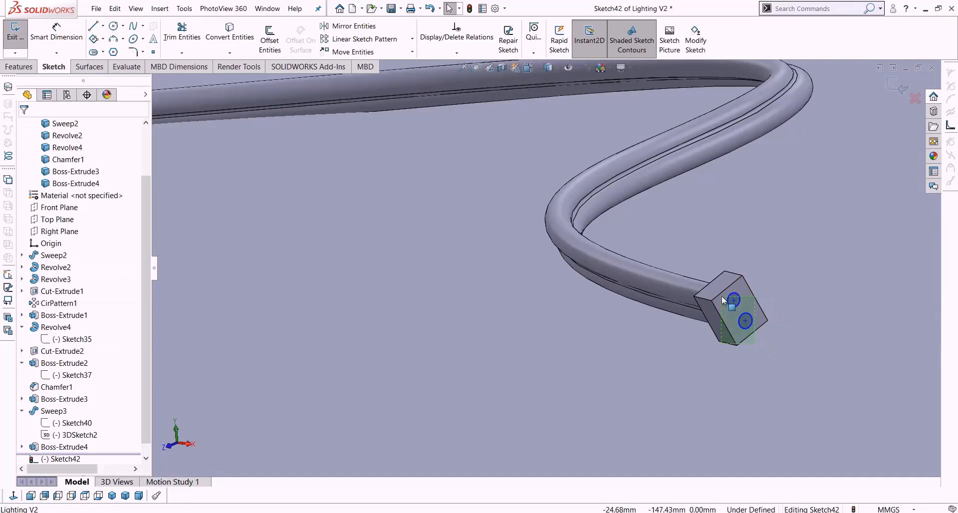
pyautogui.click(33, 354)
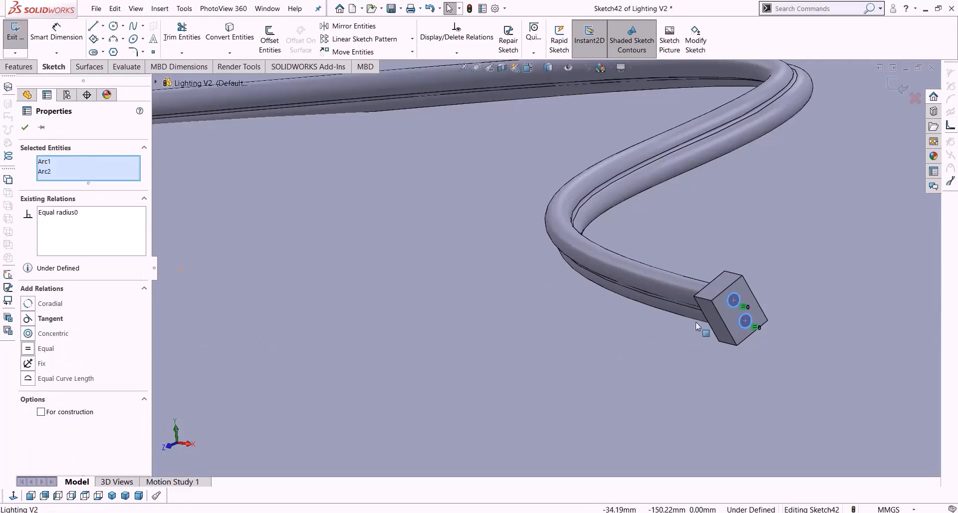
pyautogui.scroll(-2, 738, 325)
pyautogui.press('Escape')
# Try shifting the lower circle's center slightly on the plug block's face and undo the move.
pyautogui.moveTo(718, 317); pyautogui.dragTo(719, 322)
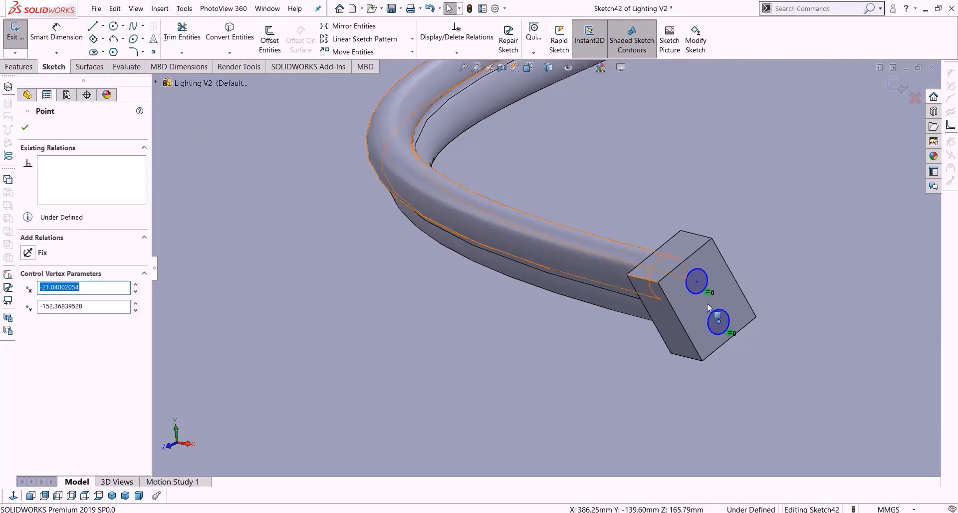
pyautogui.click(716, 331)
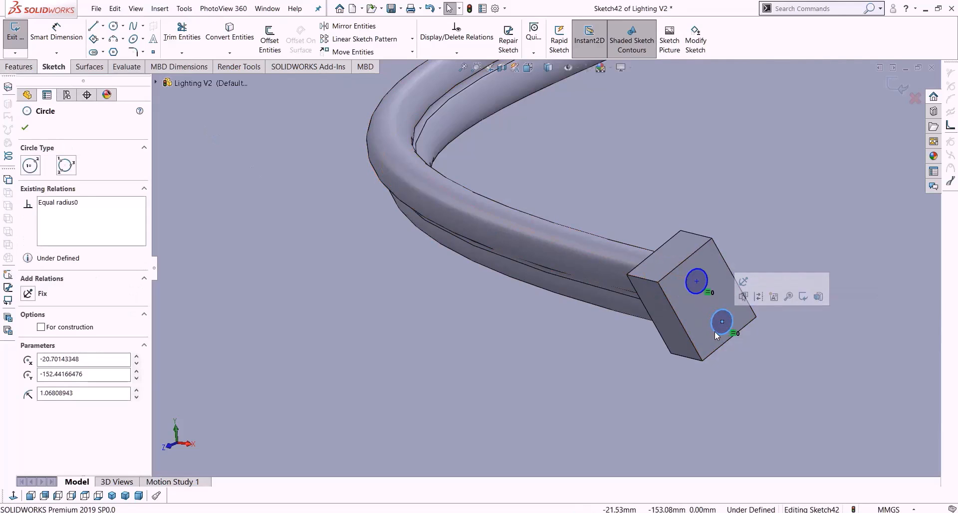
pyautogui.hotkey('ctrl', 'z')
# Extrude the two circles 5 mm outward as plug pins, merging them only with the cord and plug body.
pyautogui.click(7, 68)
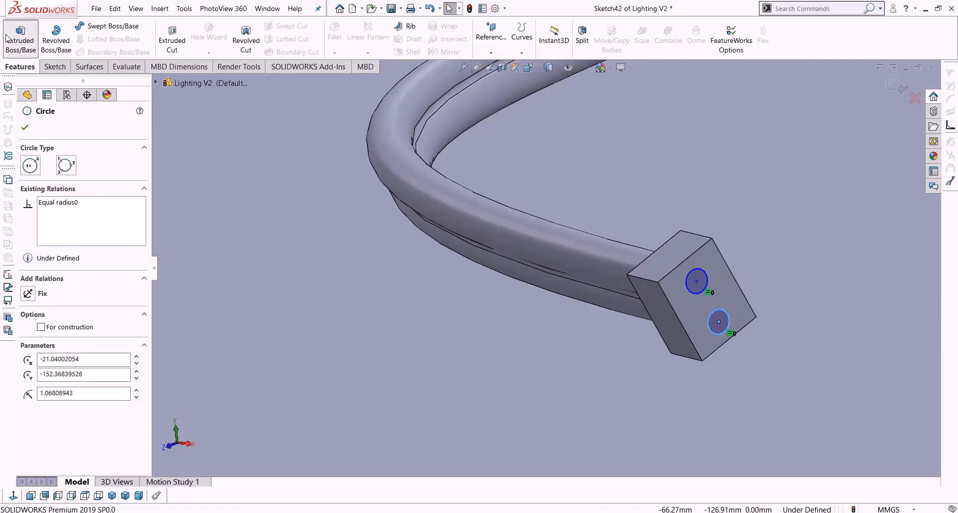
pyautogui.click(15, 35)
pyautogui.moveTo(744, 324)
pyautogui.mouseDown(button='middle')
pyautogui.moveTo(731, 330)
pyautogui.moveTo(764, 305)
pyautogui.mouseUp(button='middle')
pyautogui.scroll(-5, 764, 314)
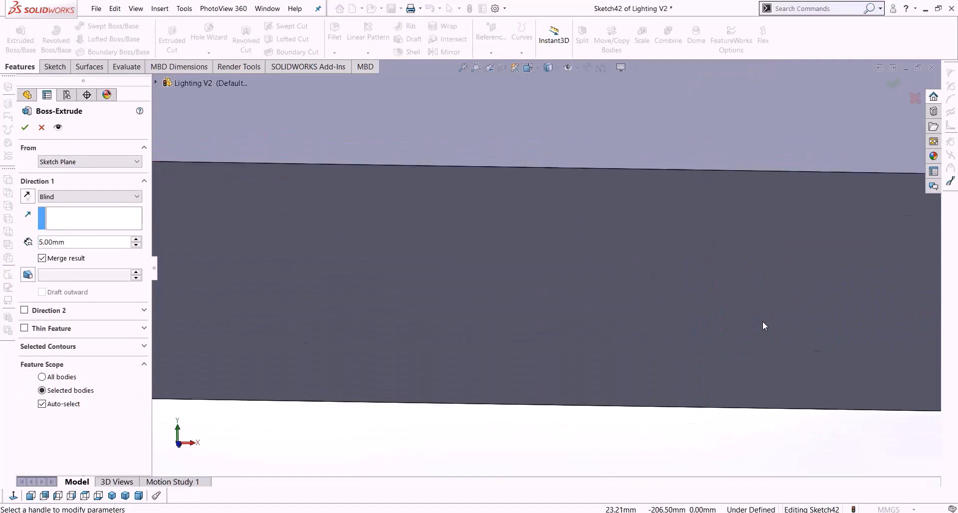
pyautogui.scroll(10, 763, 322)
pyautogui.scroll(-1, 633, 98)
pyautogui.scroll(-6, 553, 229)
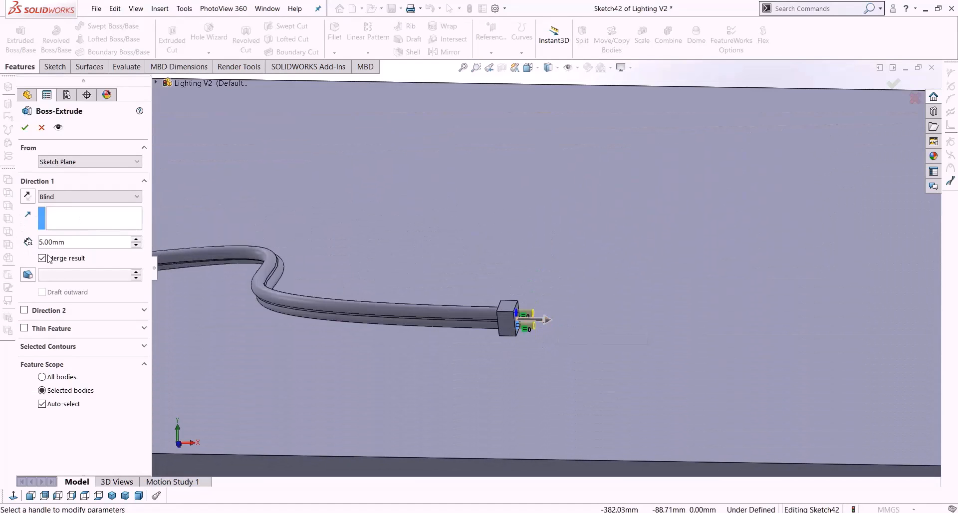
pyautogui.click(66, 400)
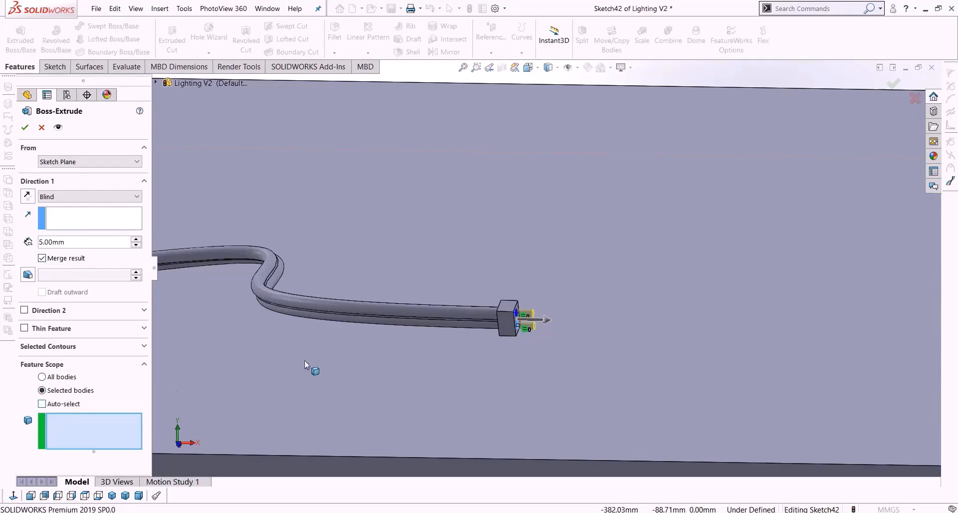
pyautogui.click(508, 320)
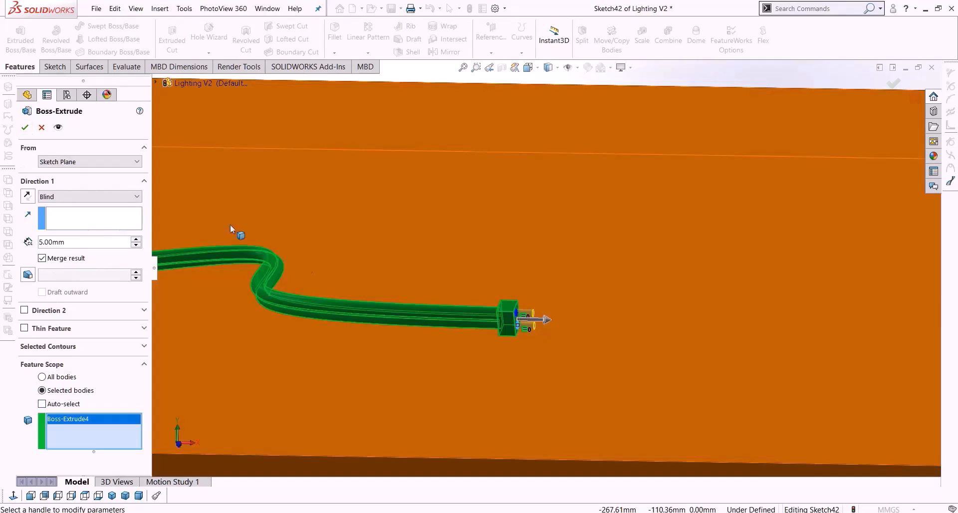
pyautogui.click(502, 278)
pyautogui.moveTo(514, 339); pyautogui.dragTo(518, 332, button='middle')
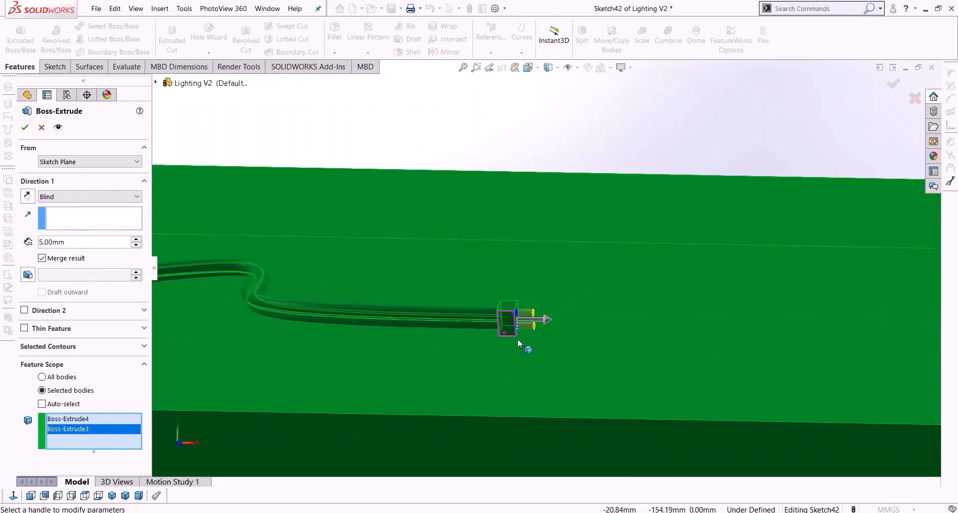
pyautogui.click(542, 381)
pyautogui.click(24, 127)
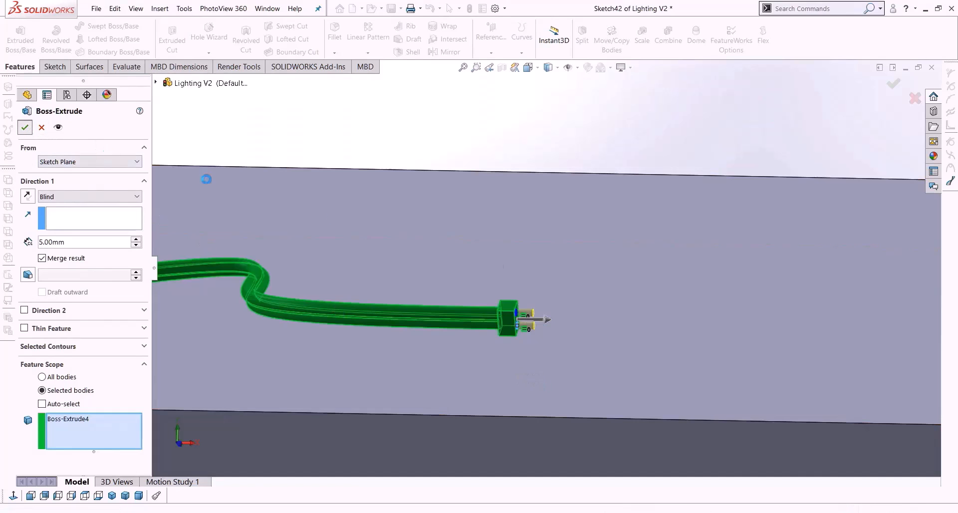
# Start a Dome feature on the upper pin's flat end face with a distance of 1 mm.
pyautogui.scroll(-3, 537, 325)
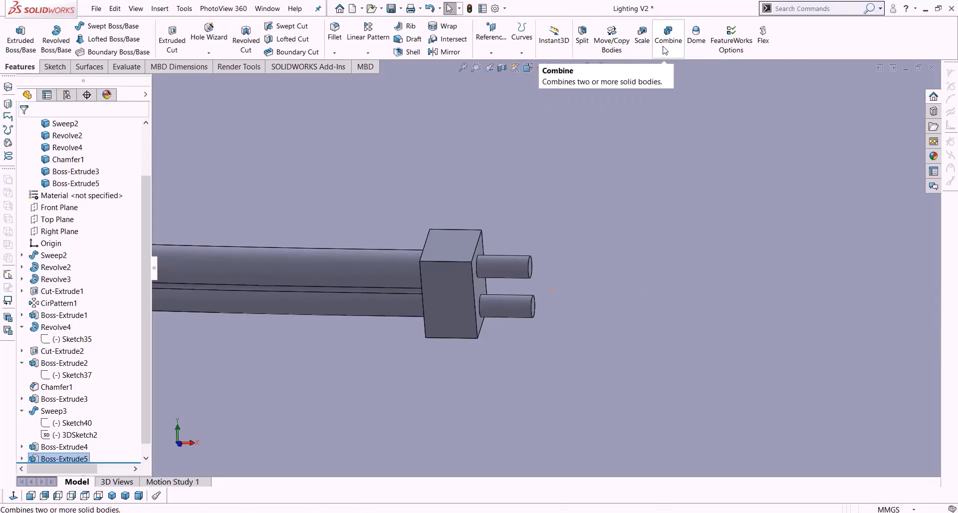
pyautogui.click(697, 40)
pyautogui.scroll(-4, 534, 282)
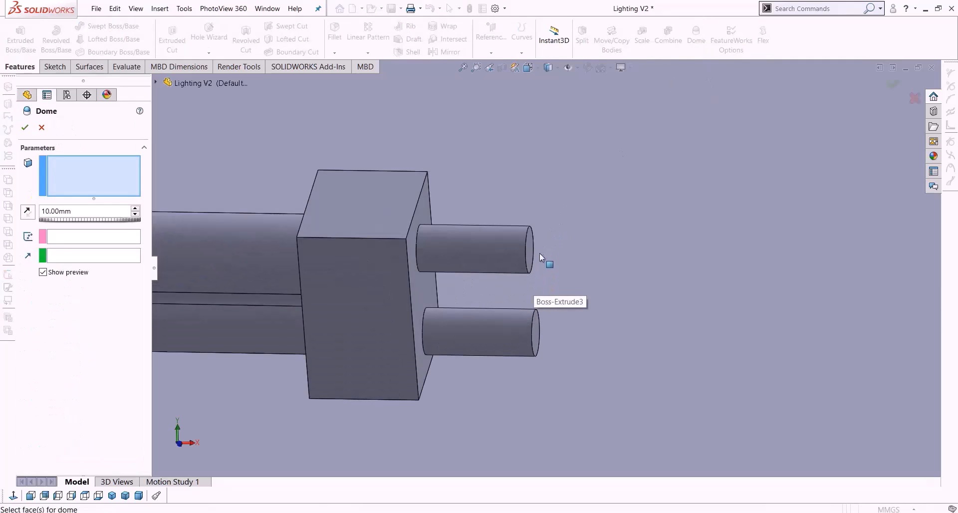
pyautogui.click(531, 247)
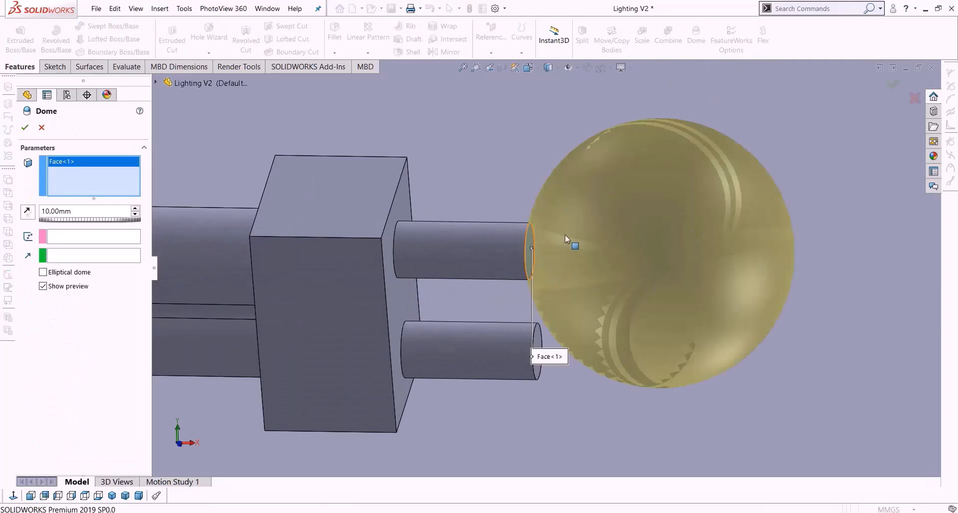
pyautogui.doubleClick(45, 212)
pyautogui.write('1')
pyautogui.click(79, 358)
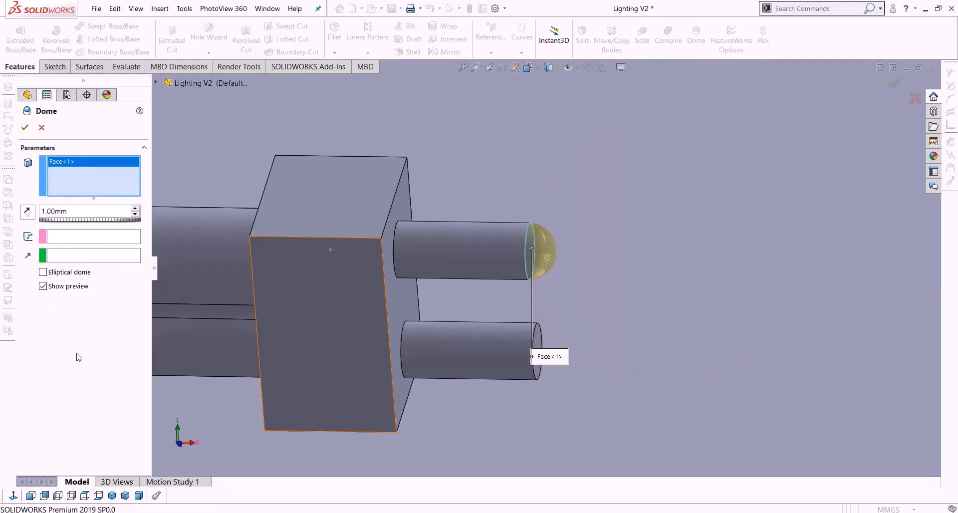
# Try the elliptical option on the upper pin's dome, switch it off again, and set the dome distance to 1.5 mm.
pyautogui.moveTo(481, 330); pyautogui.dragTo(512, 318, button='middle')
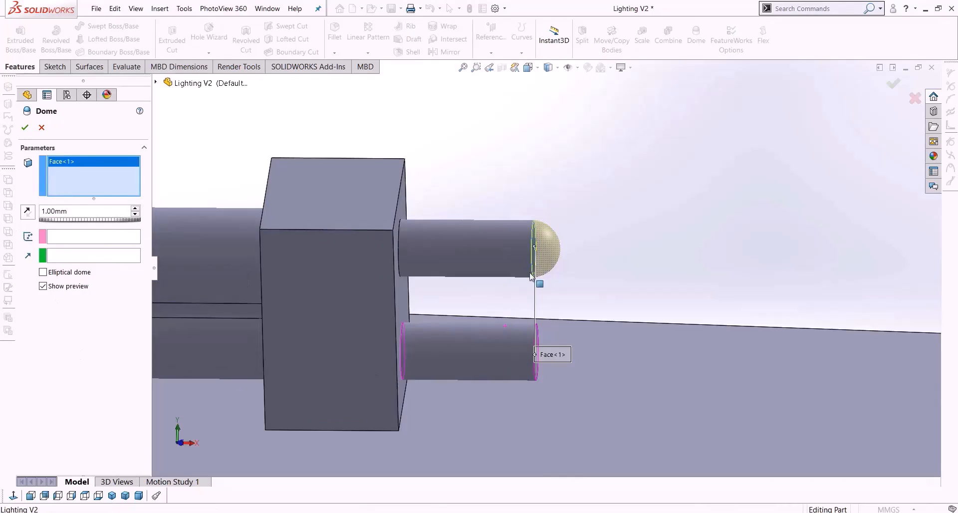
pyautogui.scroll(-4, 527, 286)
pyautogui.click(79, 273)
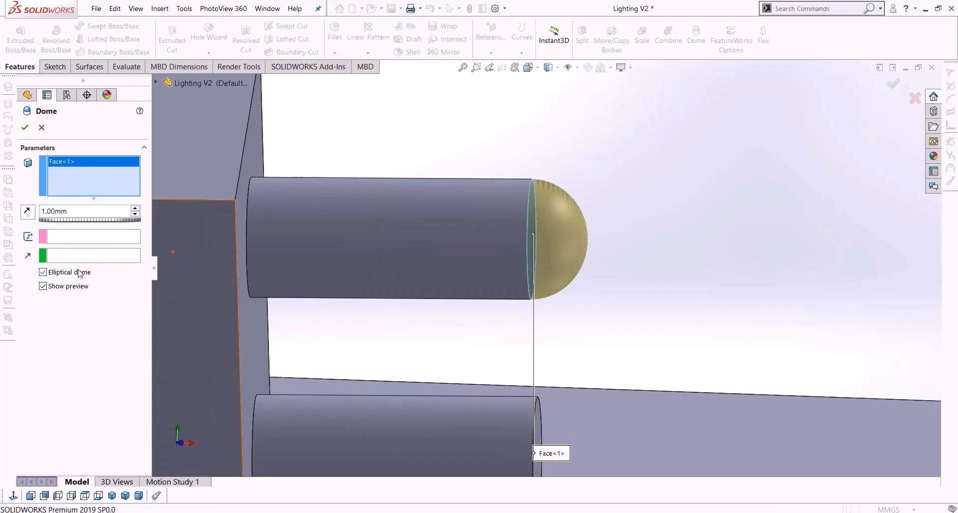
pyautogui.click(43, 272)
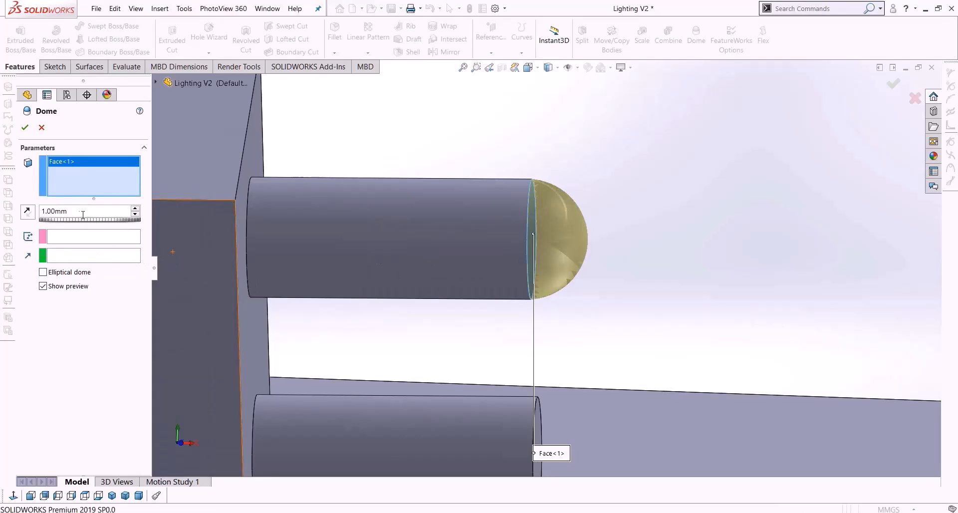
pyautogui.write('1045')
pyautogui.press('Return')
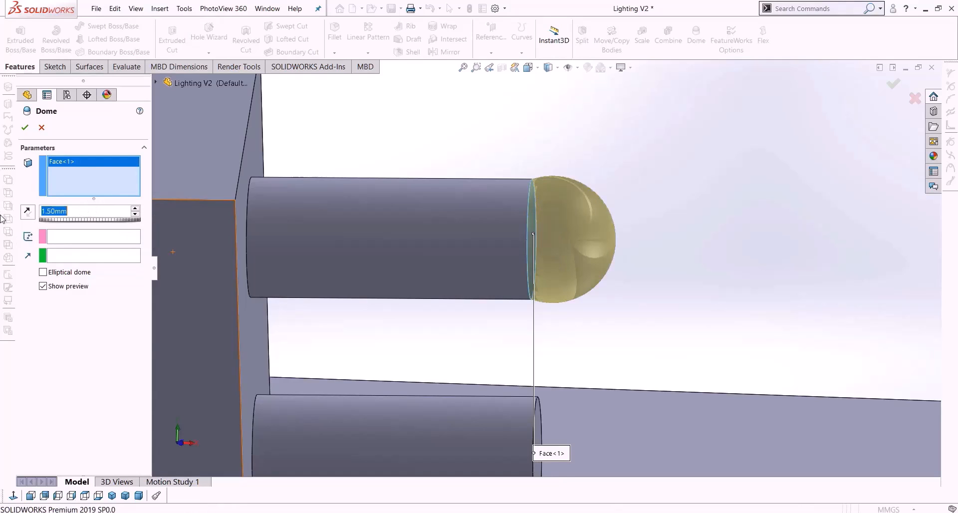
# Try the upper pin's dome as elliptical with distances of 1.87 mm and 2 mm.
pyautogui.moveTo(546, 274); pyautogui.dragTo(545, 271, button='middle')
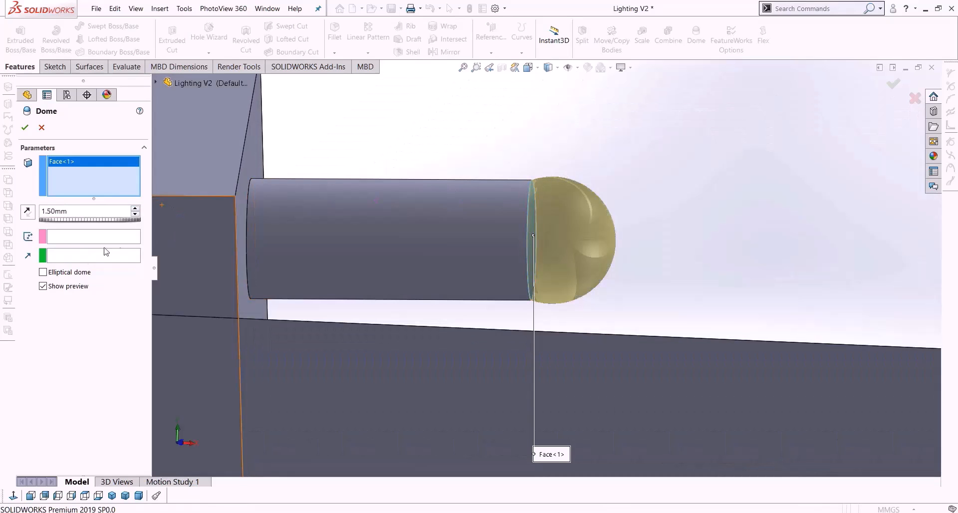
pyautogui.click(70, 273)
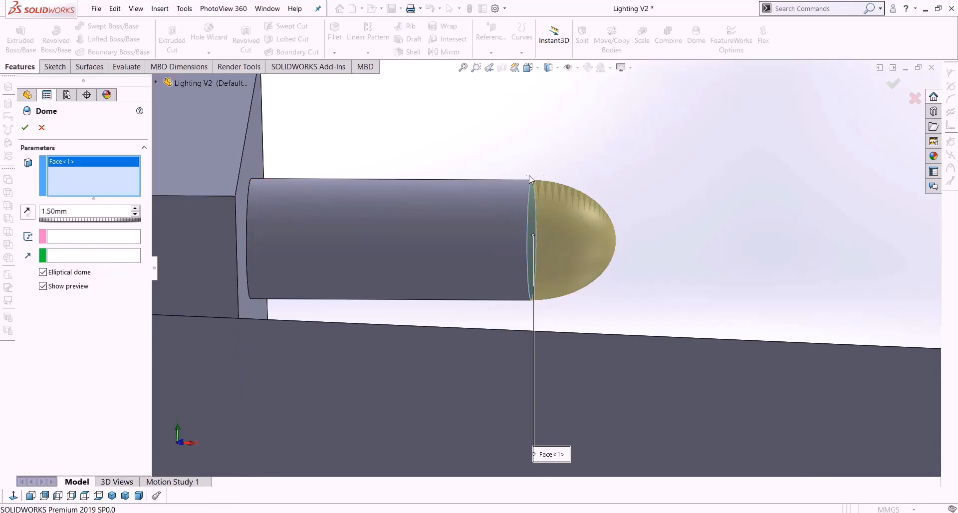
pyautogui.moveTo(88, 214); pyautogui.dragTo(1, 220)
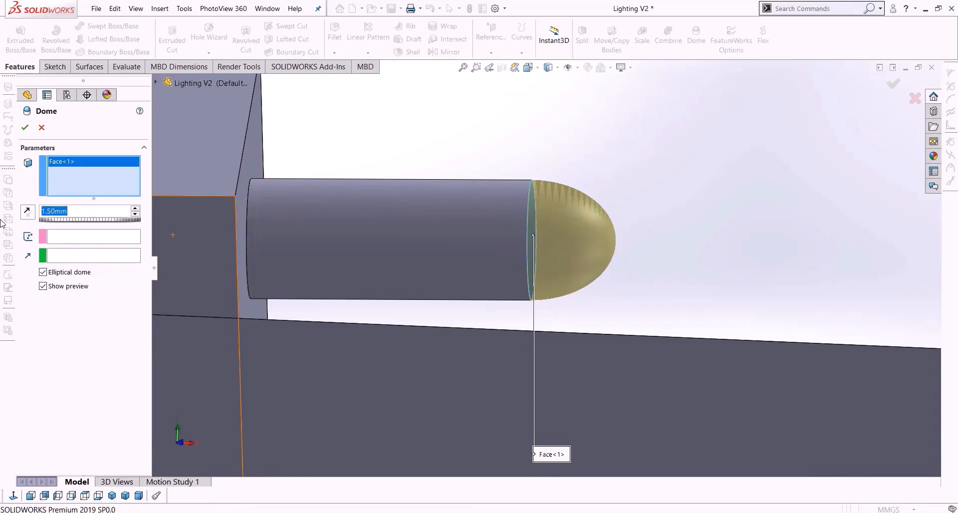
pyautogui.write('1.87')
pyautogui.press('Return')
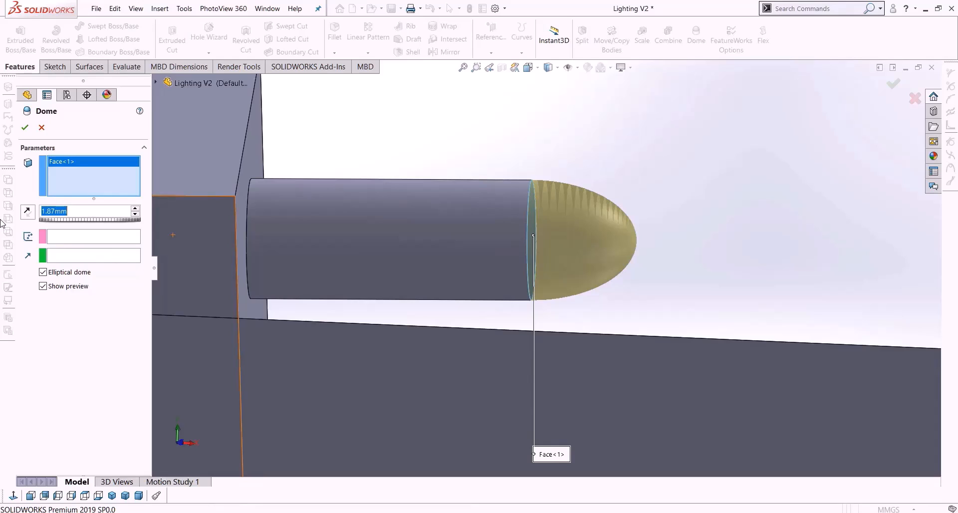
pyautogui.press('Return')
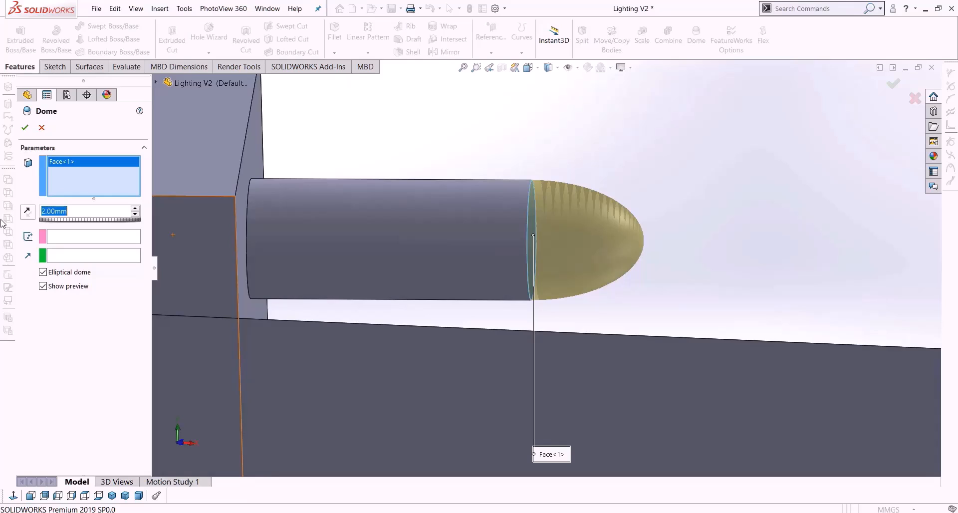
# Set the upper pin's dome distance to 1 mm with the elliptical option on.
pyautogui.click(42, 272)
pyautogui.doubleClick(81, 212)
pyautogui.click(79, 273)
pyautogui.write('1')
pyautogui.press('Return')
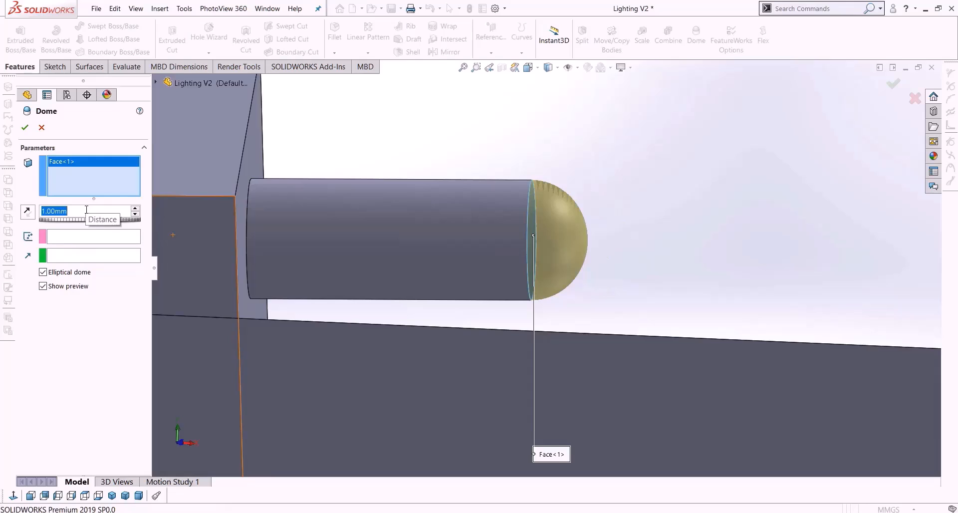
# Try including the lower pin's end face in the same dome, remove it, and finish the dome on the upper pin only.
pyautogui.moveTo(434, 232); pyautogui.dragTo(421, 252, button='middle')
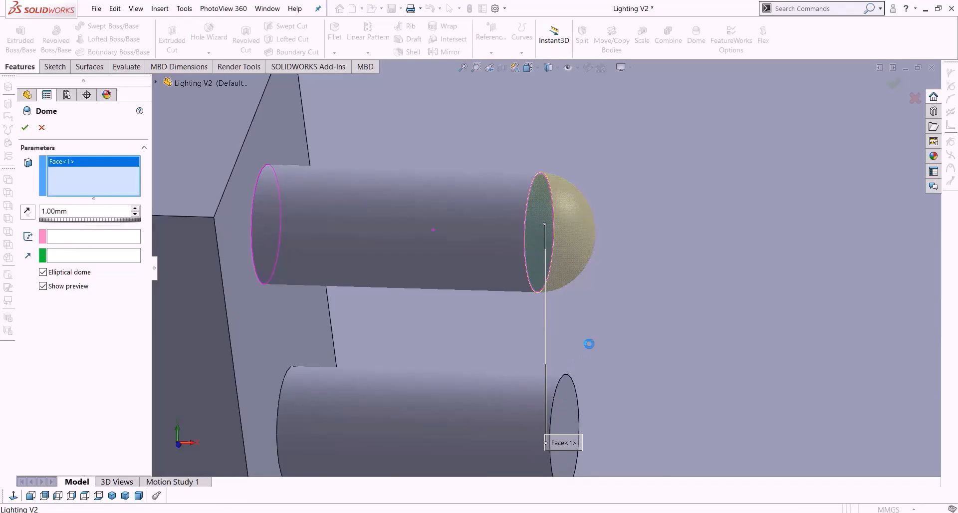
pyautogui.moveTo(589, 344)
pyautogui.mouseDown(button='middle')
pyautogui.moveTo(599, 355)
pyautogui.moveTo(593, 332)
pyautogui.mouseUp(button='middle')
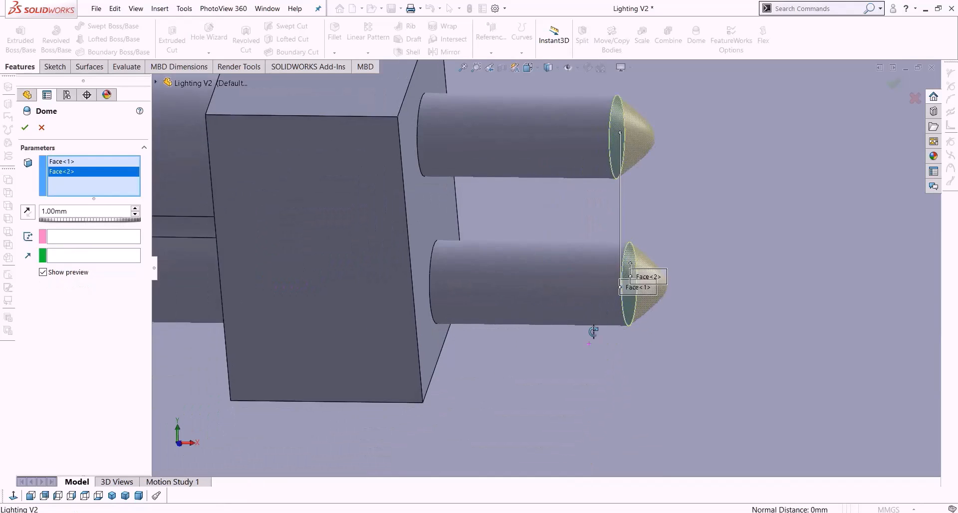
pyautogui.moveTo(661, 359); pyautogui.dragTo(447, 388, button='middle')
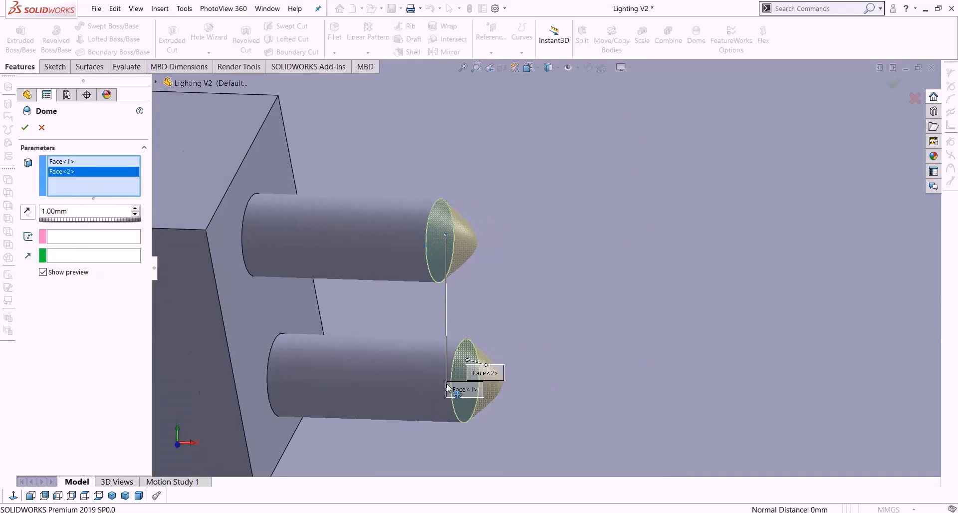
pyautogui.scroll(-3, 468, 380)
pyautogui.click(520, 310)
pyautogui.scroll(3, 519, 314)
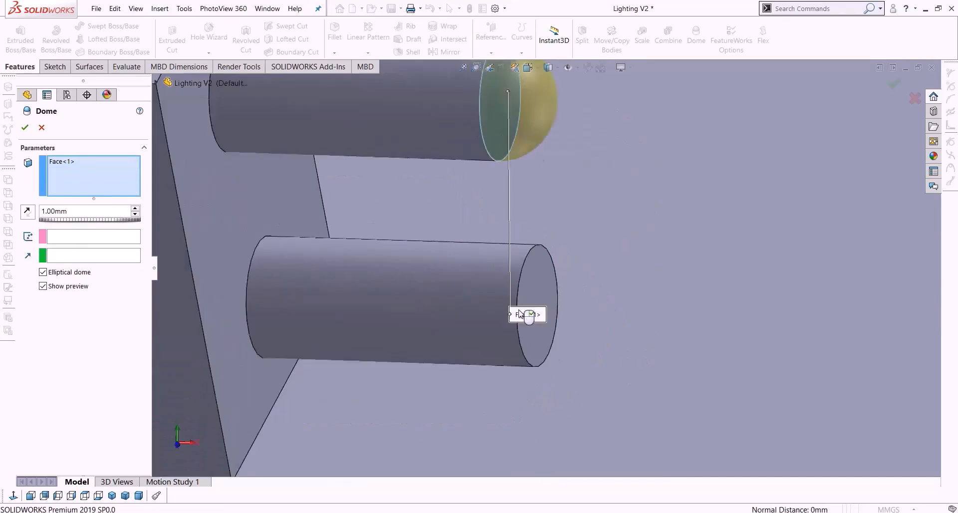
pyautogui.scroll(2, 519, 314)
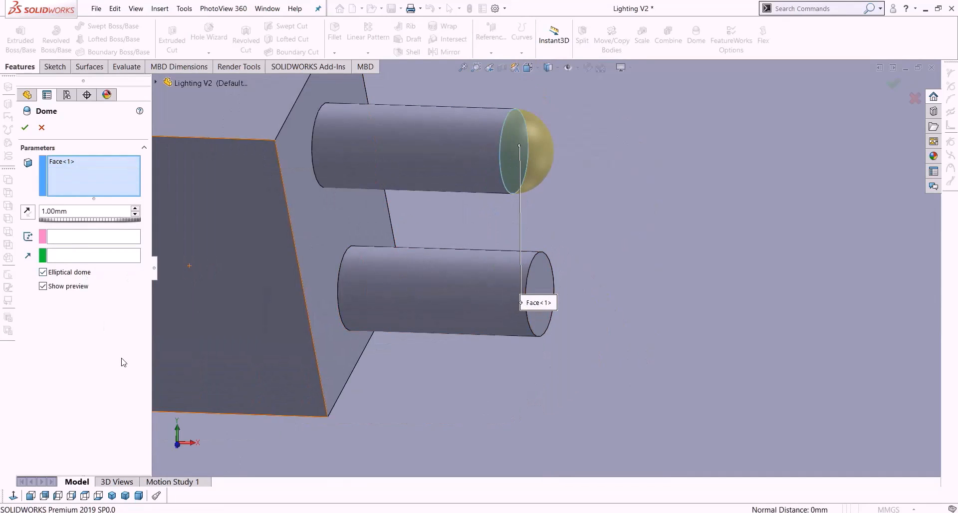
pyautogui.click(25, 129)
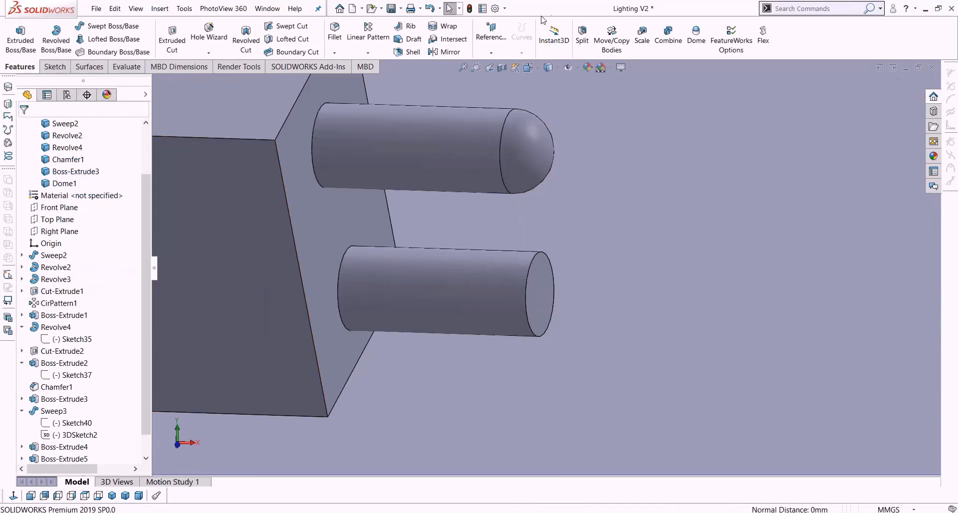
# Create a 1 mm elliptical dome on the lower pin's end face with its direction reversed inward.
pyautogui.click(697, 36)
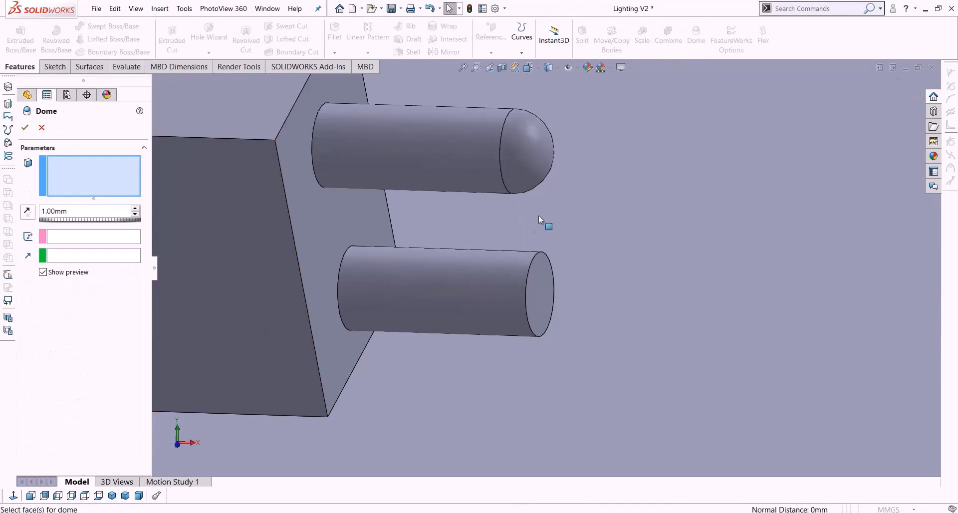
pyautogui.click(543, 285)
pyautogui.click(89, 274)
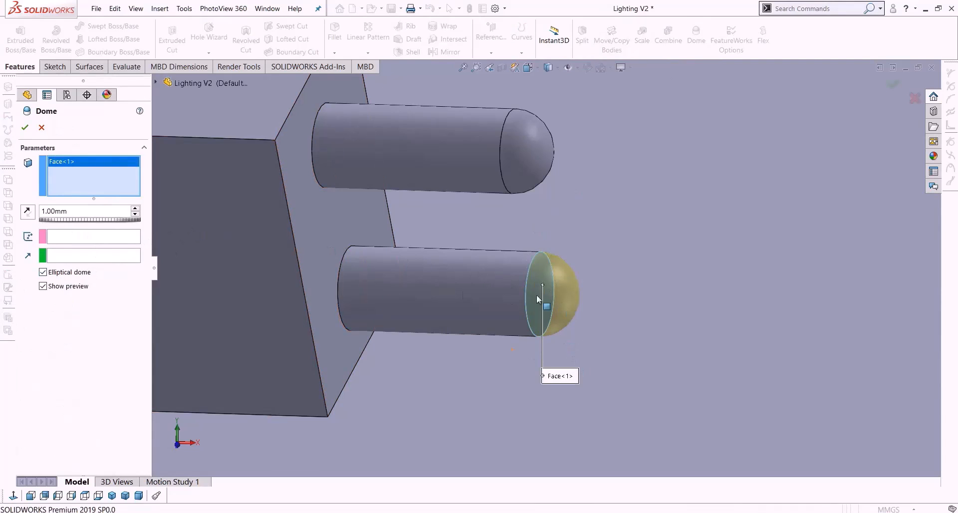
pyautogui.click(27, 211)
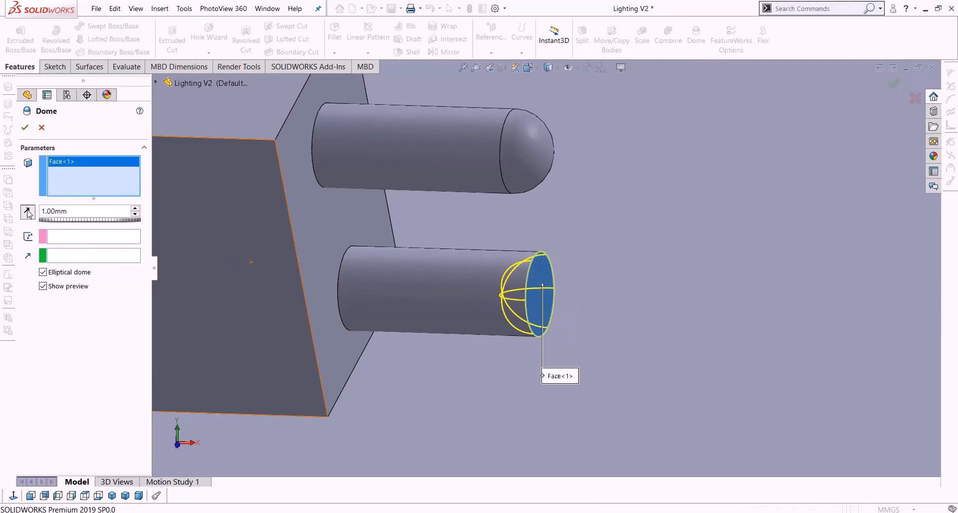
pyautogui.click(24, 127)
pyautogui.moveTo(519, 321); pyautogui.dragTo(530, 290, button='middle')
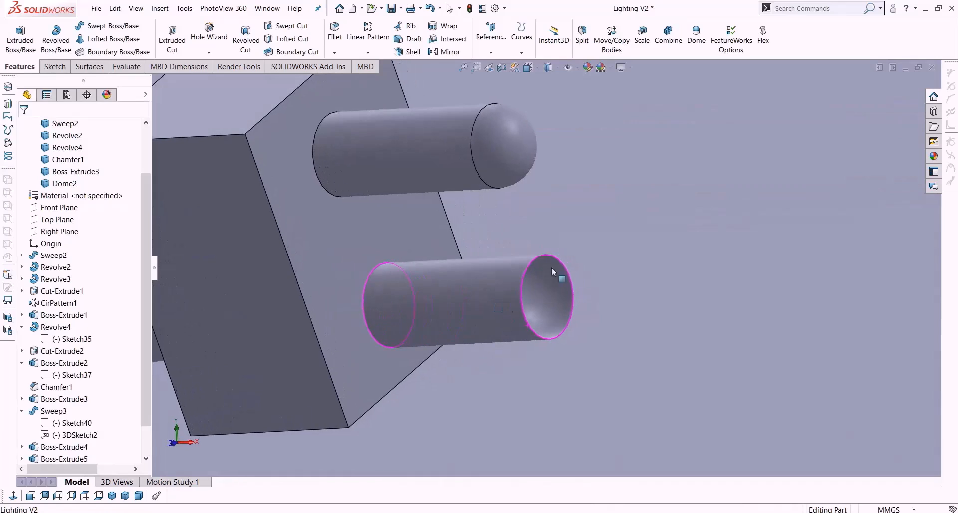
# Edit the lower pin's dome so that it points outward from the end face.
pyautogui.scroll(-1, 55, 442)
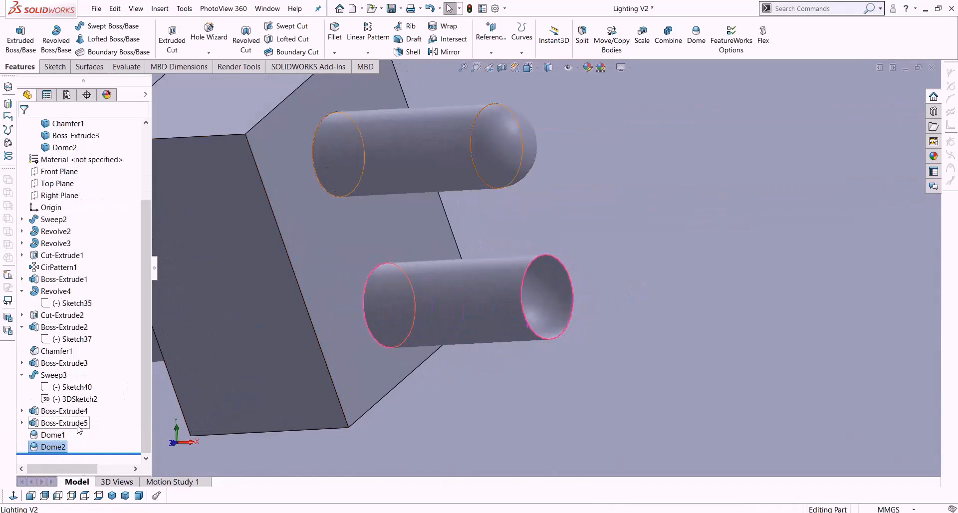
pyautogui.rightClick(55, 447)
pyautogui.click(64, 291)
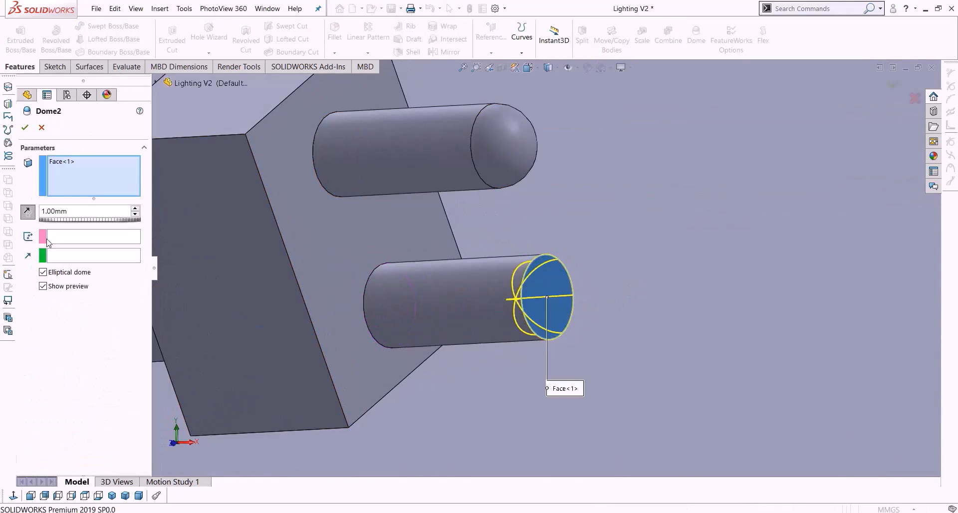
pyautogui.click(28, 211)
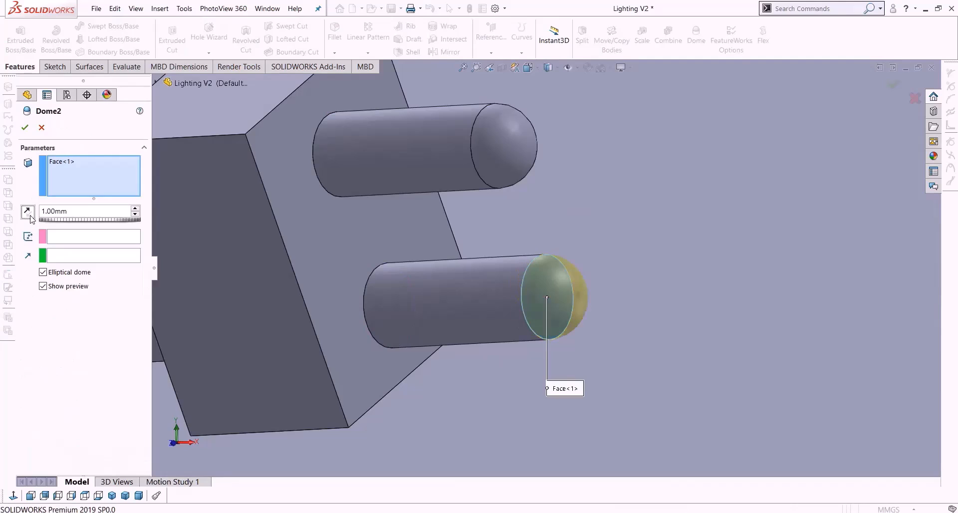
pyautogui.click(25, 128)
pyautogui.moveTo(554, 271); pyautogui.dragTo(696, 107, button='middle')
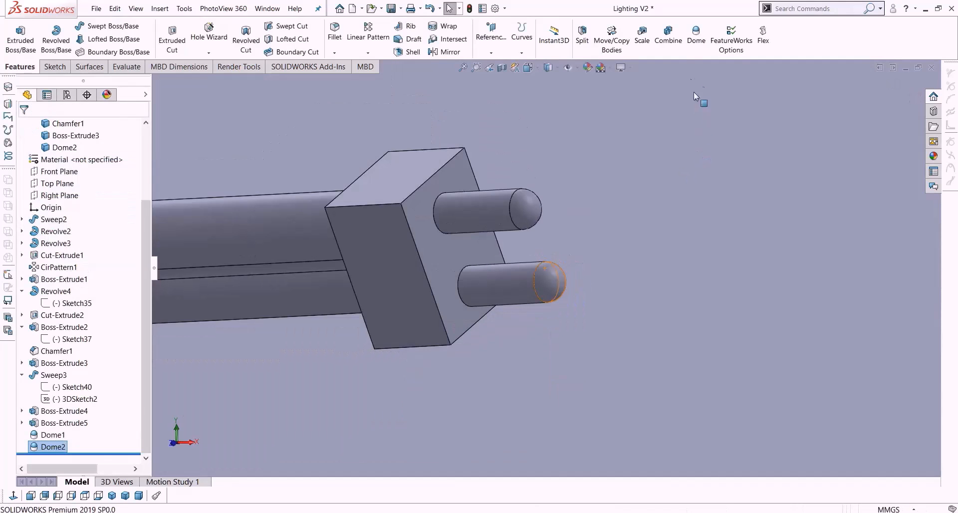
pyautogui.click(185, 11)
pyautogui.moveTo(166, 10)
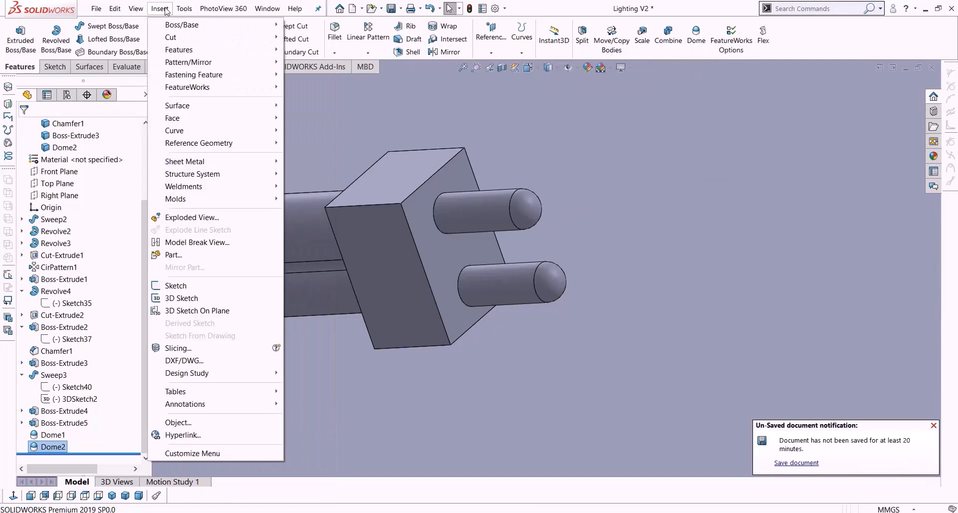
pyautogui.moveTo(184, 51)
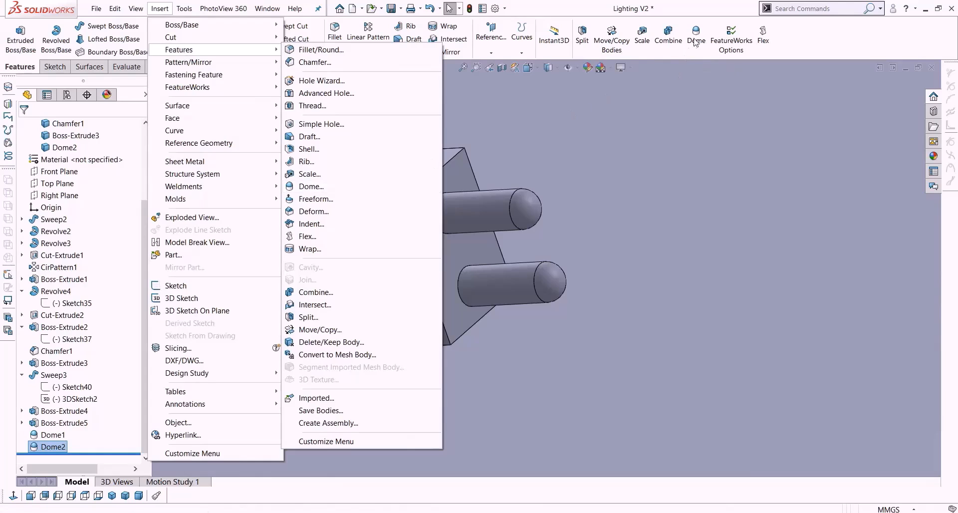
pyautogui.press('Escape')
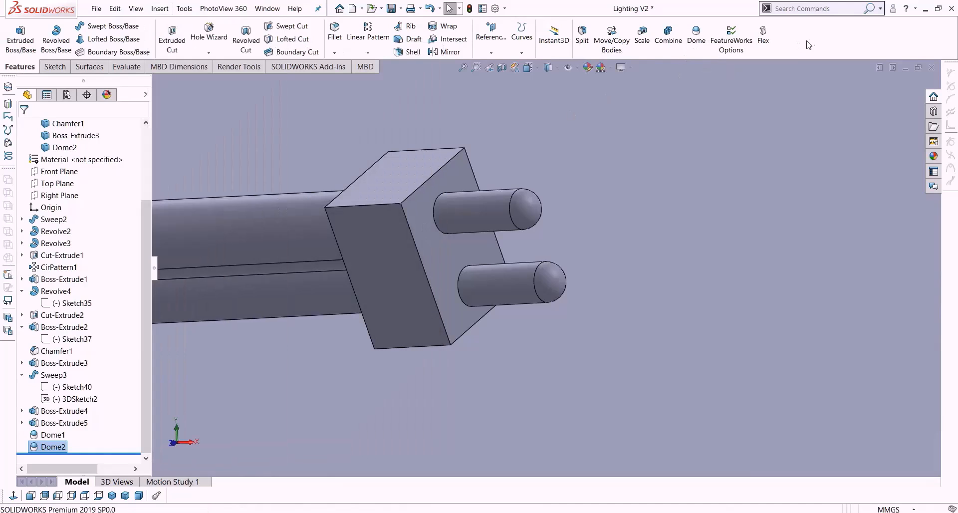
# Save the lamp part.
pyautogui.hotkey('ctrl', 's')
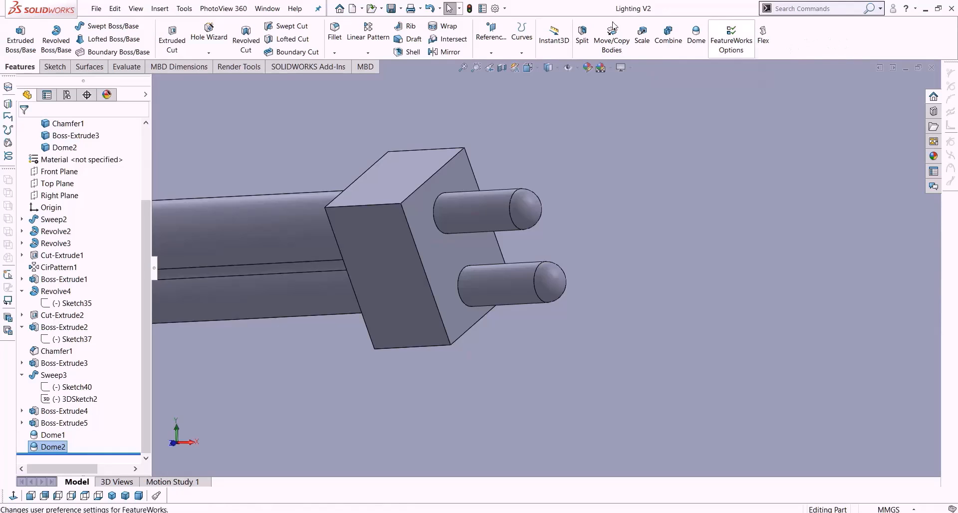
pyautogui.click(505, 9)
pyautogui.click(809, 26)
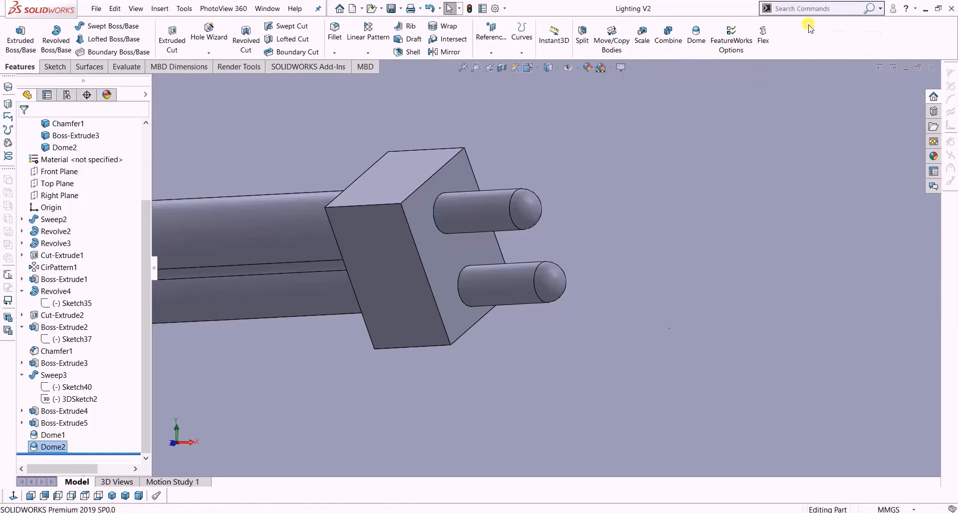
# Try adding a second Dome command to the Features commands through customization, remove the duplicate, and leave customization.
pyautogui.rightClick(809, 25)
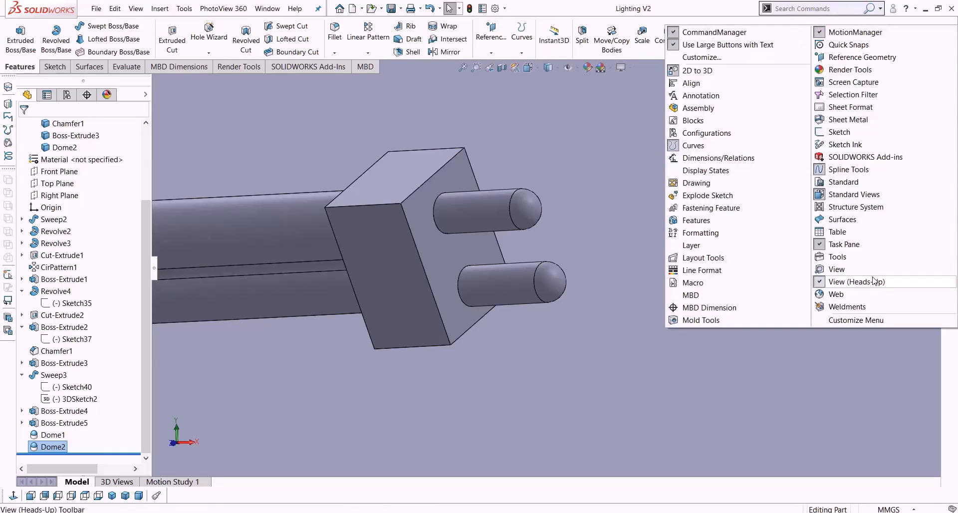
pyautogui.click(713, 59)
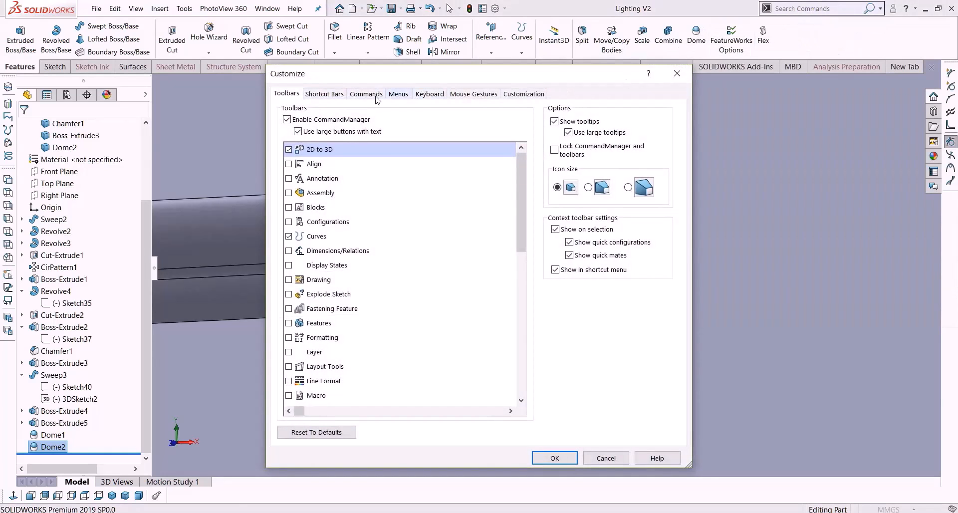
pyautogui.click(366, 94)
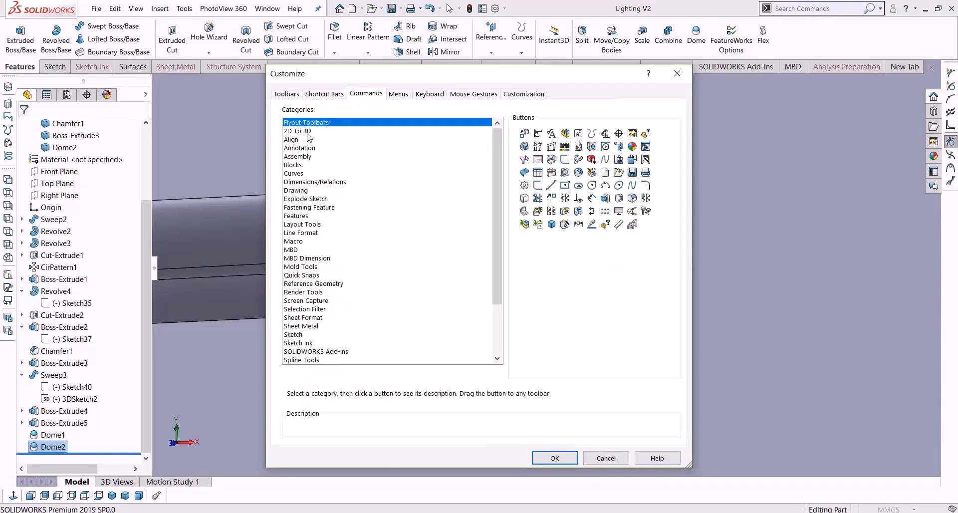
pyautogui.click(294, 216)
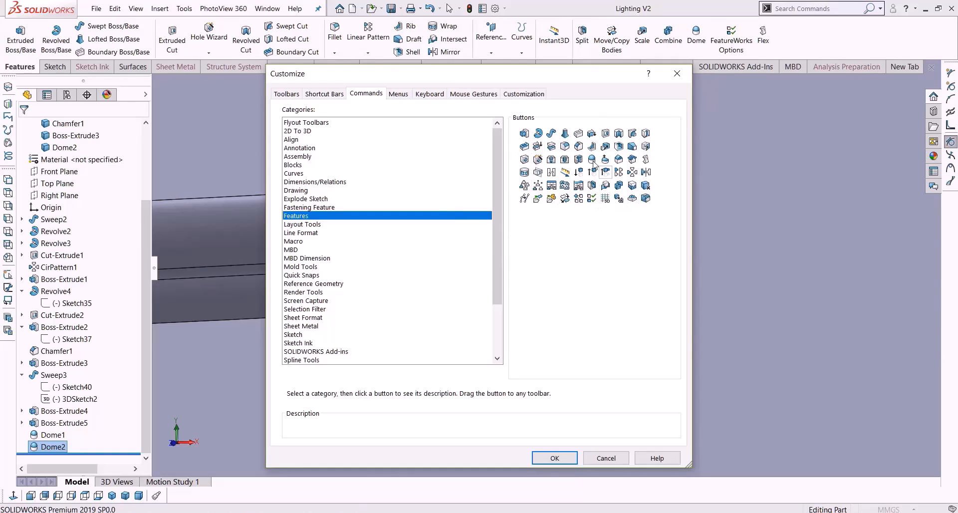
pyautogui.moveTo(594, 163); pyautogui.dragTo(782, 36)
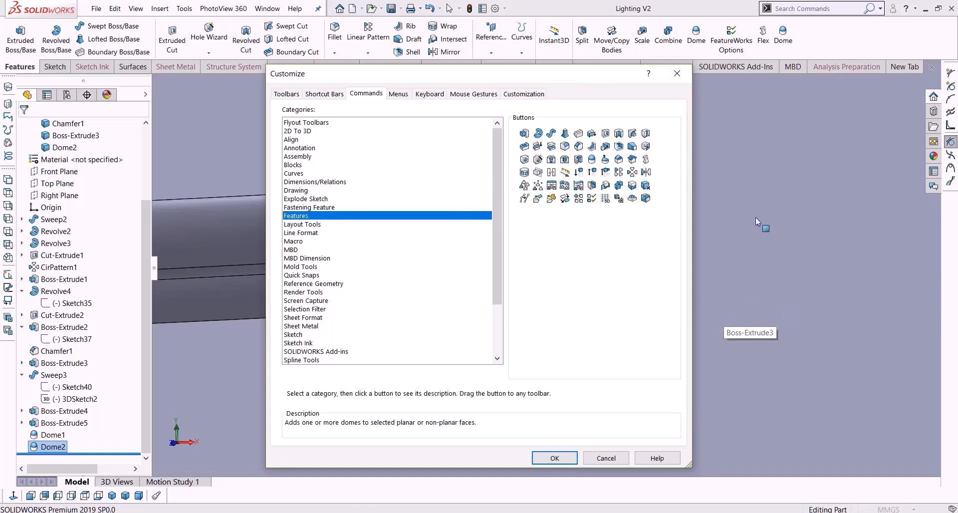
pyautogui.moveTo(788, 34); pyautogui.dragTo(643, 217)
pyautogui.click(687, 76)
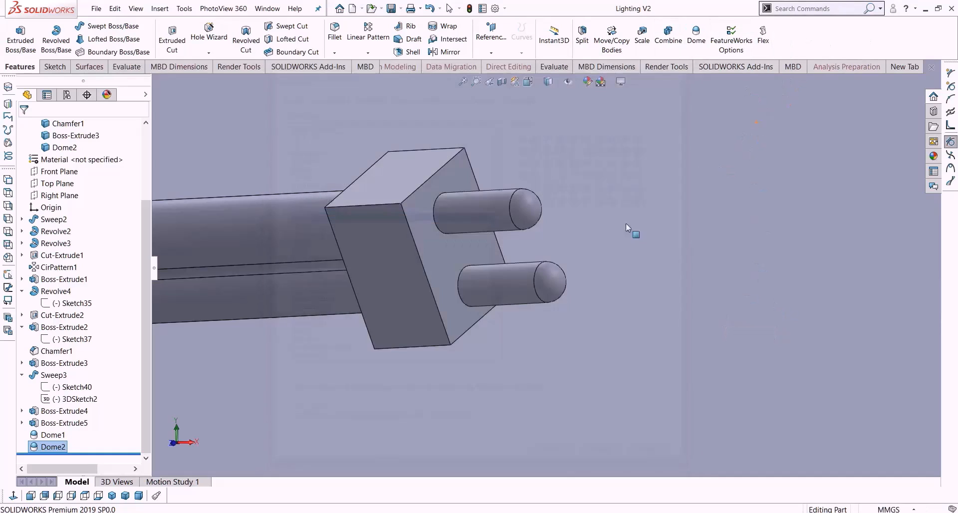
# Examine the plug's domed pins, the power cord and the whole lamp on its slab, ending in the isometric view.
pyautogui.scroll(8, 592, 269)
pyautogui.scroll(-8, 518, 249)
pyautogui.moveTo(518, 249); pyautogui.dragTo(502, 308, button='middle')
pyautogui.scroll(6, 514, 295)
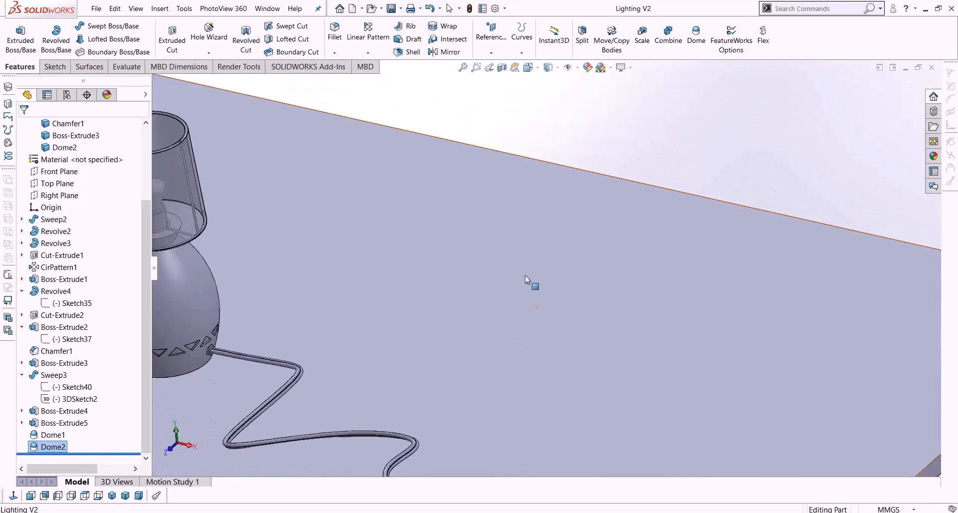
pyautogui.scroll(-6, 400, 336)
pyautogui.moveTo(441, 290); pyautogui.dragTo(510, 404, button='middle')
pyautogui.scroll(3, 507, 394)
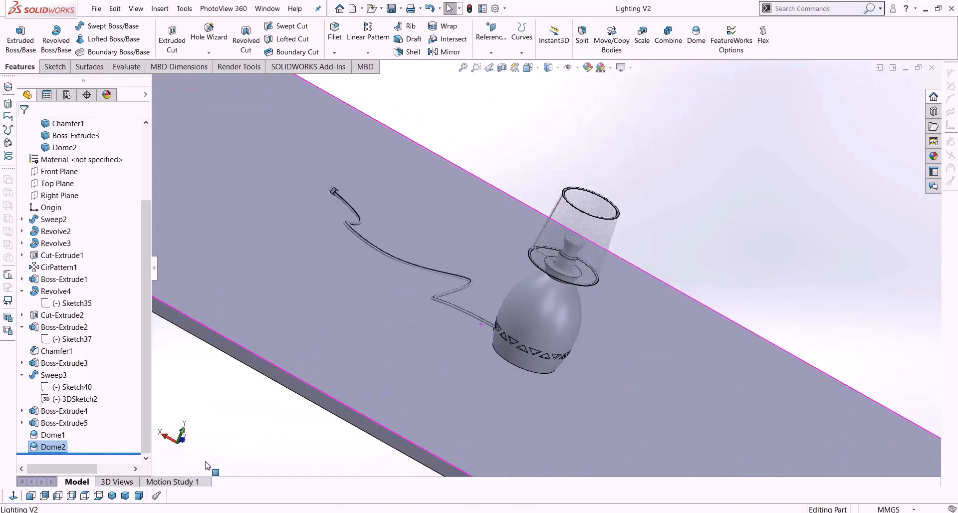
pyautogui.click(112, 496)
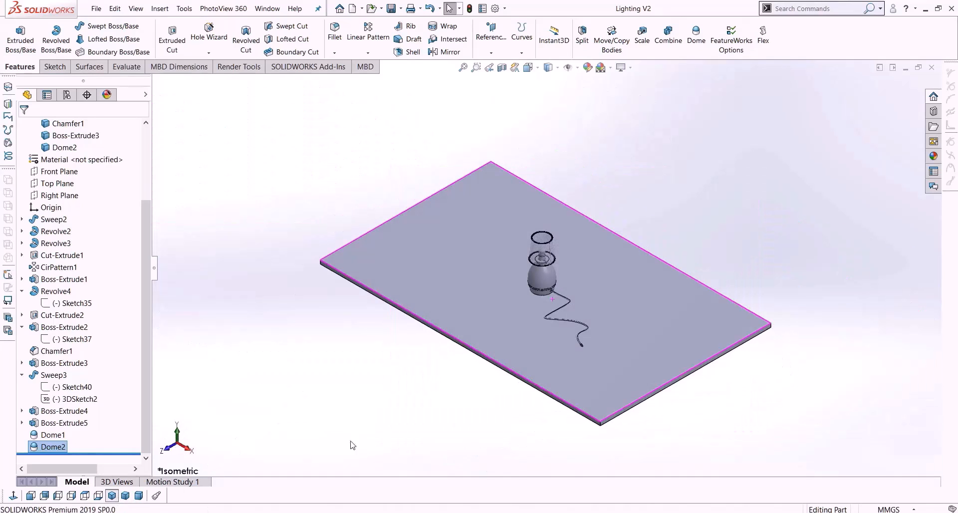
# Hide the large flat slab body under the lamp so that only the lamp and its cord are displayed.
pyautogui.click(646, 321)
pyautogui.rightClick(72, 140)
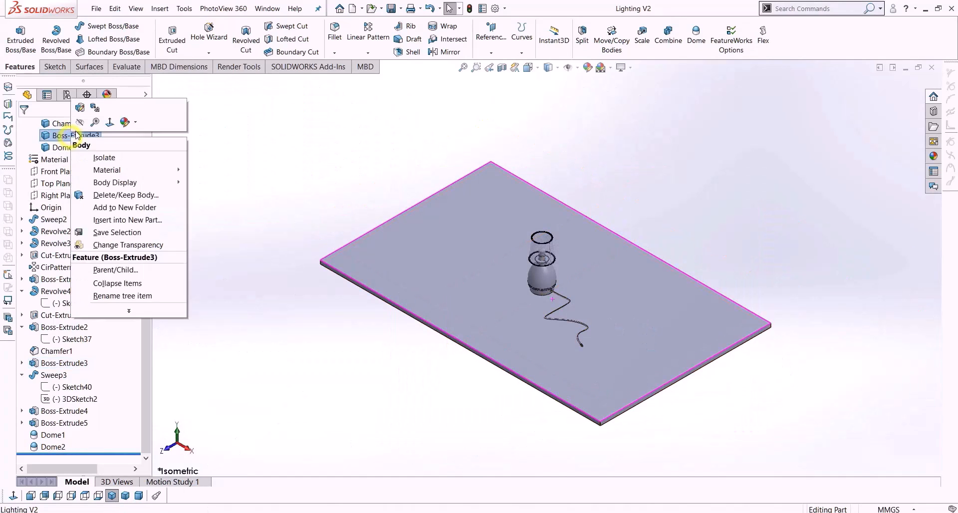
pyautogui.click(75, 119)
pyautogui.scroll(-5, 583, 306)
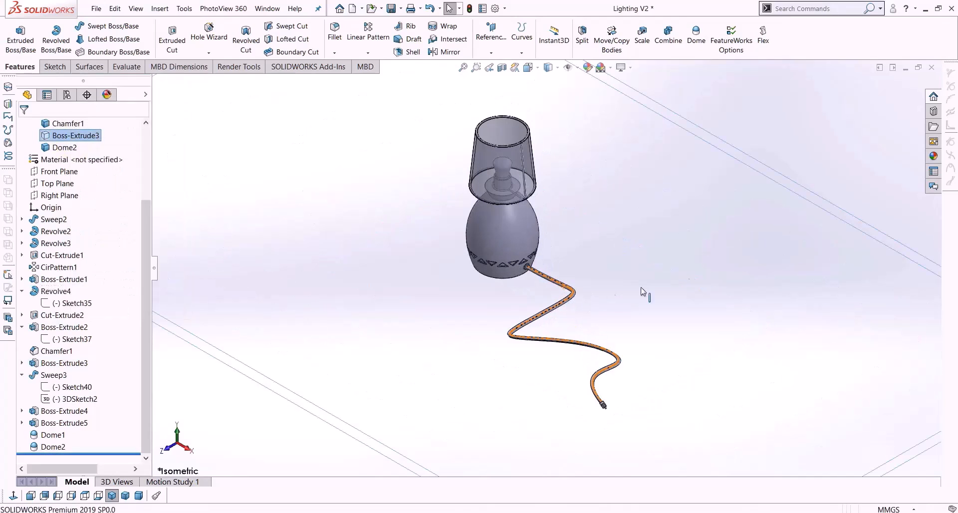
pyautogui.click(584, 313)
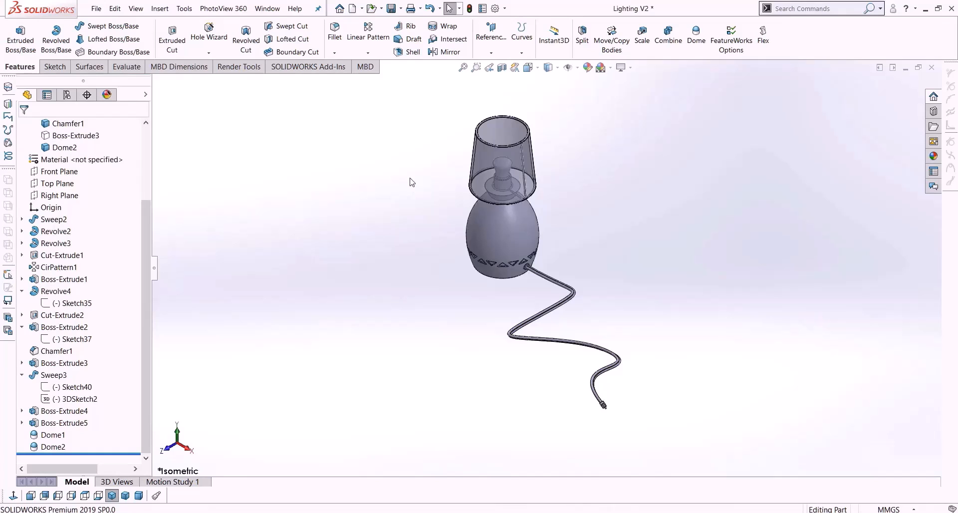
# Inspect the lamp's shade, base cutouts and power cord from several angles and return to the isometric view.
pyautogui.moveTo(549, 218); pyautogui.dragTo(552, 180, button='middle')
pyautogui.scroll(-4, 431, 293)
pyautogui.scroll(-1, 430, 294)
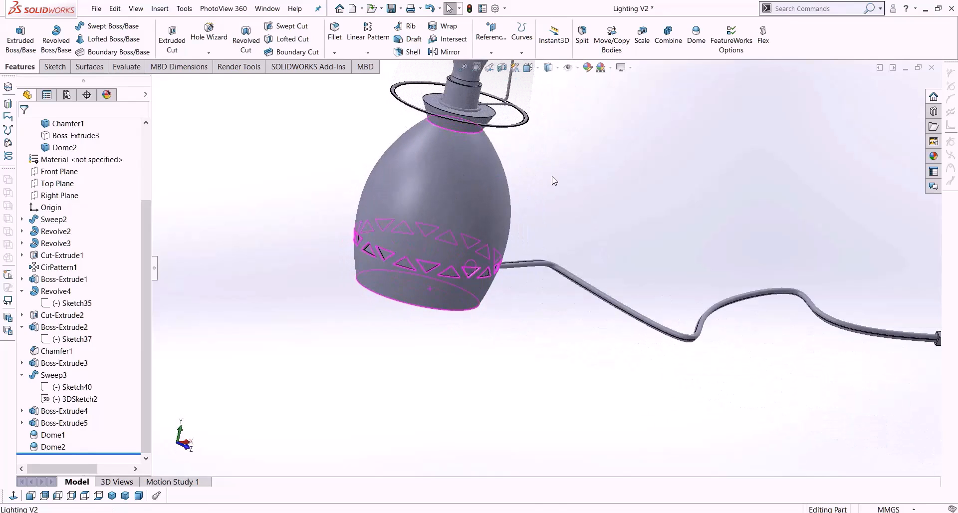
pyautogui.scroll(4, 552, 192)
pyautogui.scroll(-4, 547, 223)
pyautogui.scroll(3, 548, 237)
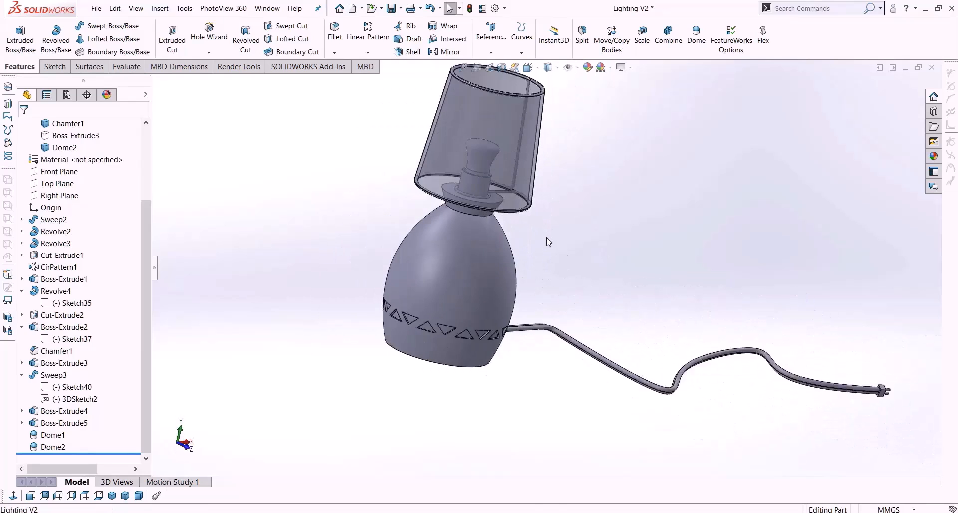
pyautogui.moveTo(631, 292); pyautogui.dragTo(614, 349, button='middle')
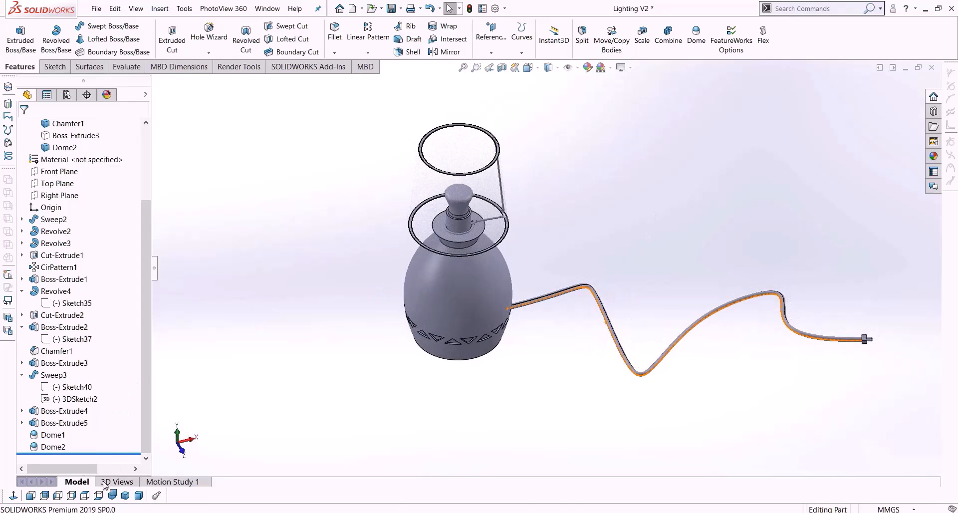
pyautogui.click(112, 497)
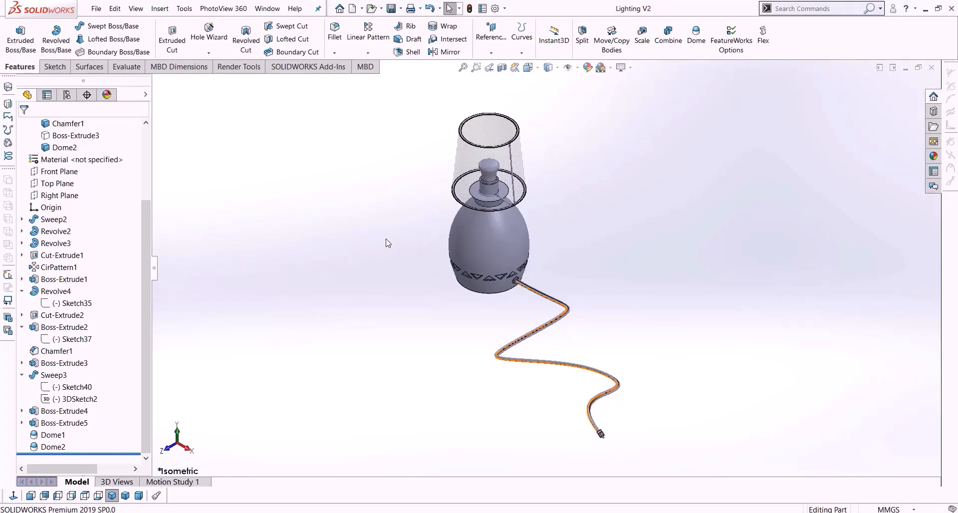
# Create a new part document.
pyautogui.hotkey('ctrl', 'n')
pyautogui.press('Return')
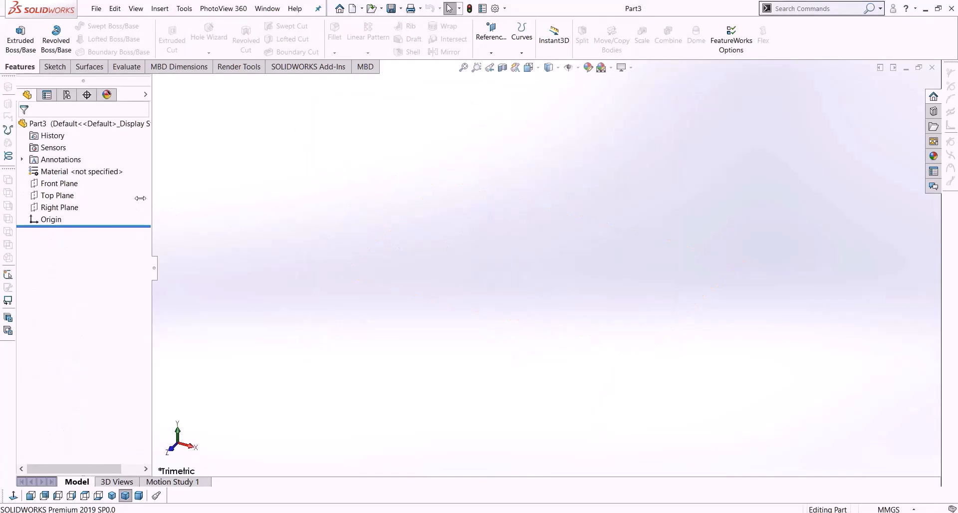
# Try a reference plane offset 40 mm above the Top Plane.
pyautogui.click(57, 196)
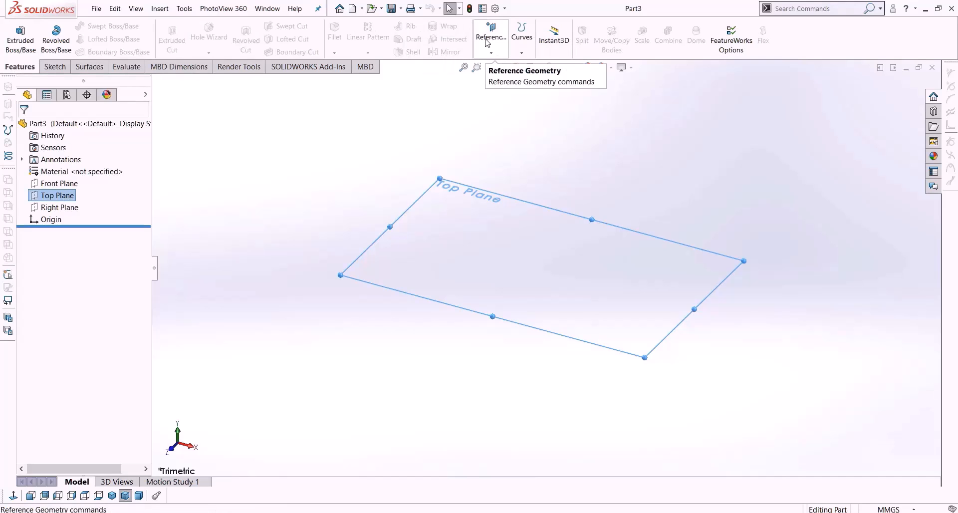
pyautogui.click(492, 52)
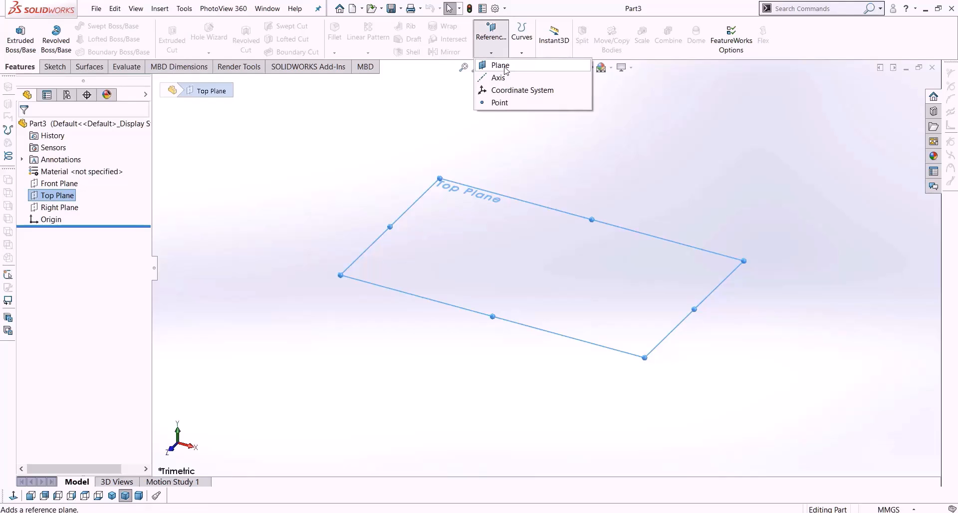
pyautogui.click(506, 69)
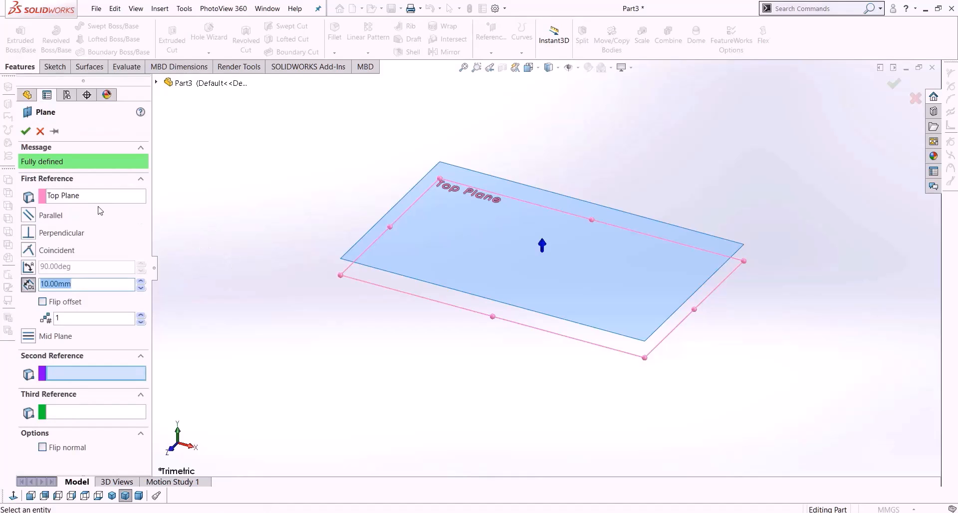
pyautogui.moveTo(280, 314); pyautogui.dragTo(274, 273, button='middle')
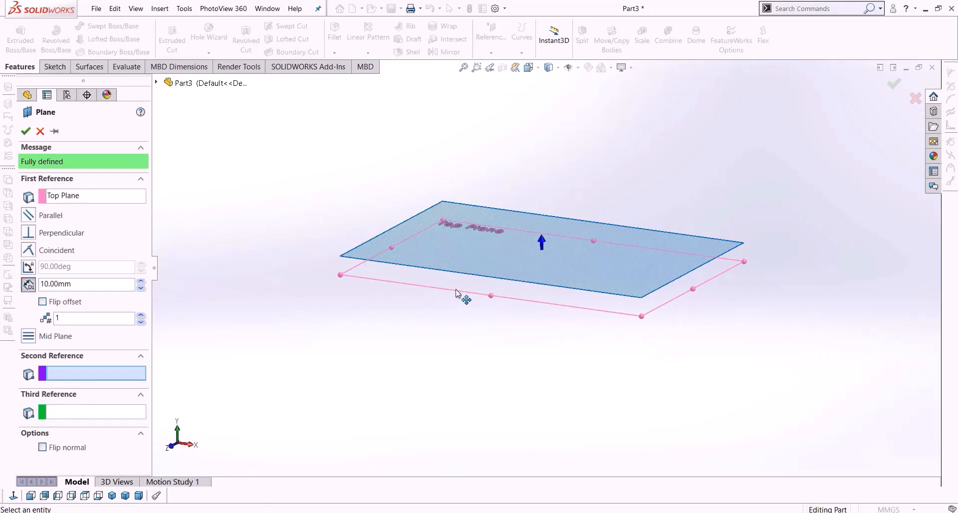
pyautogui.scroll(-1, 456, 293)
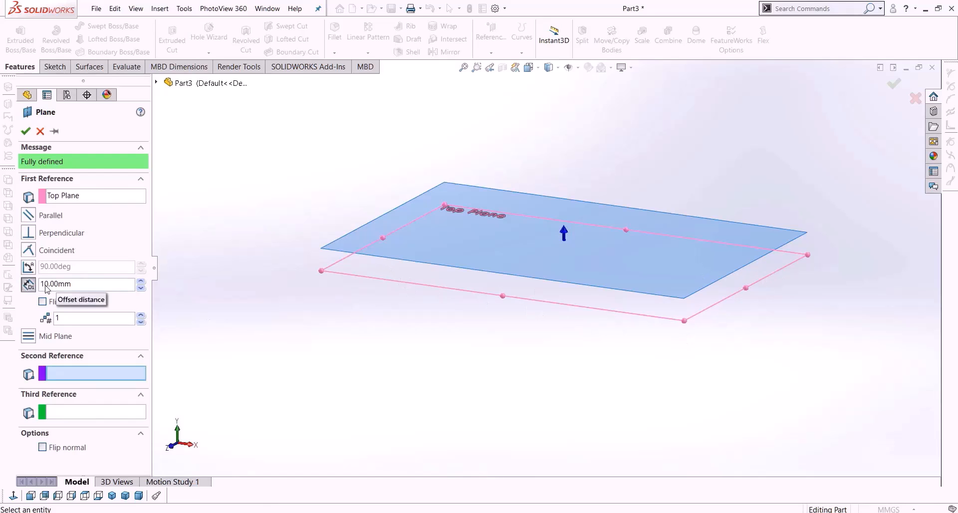
pyautogui.click(141, 282)
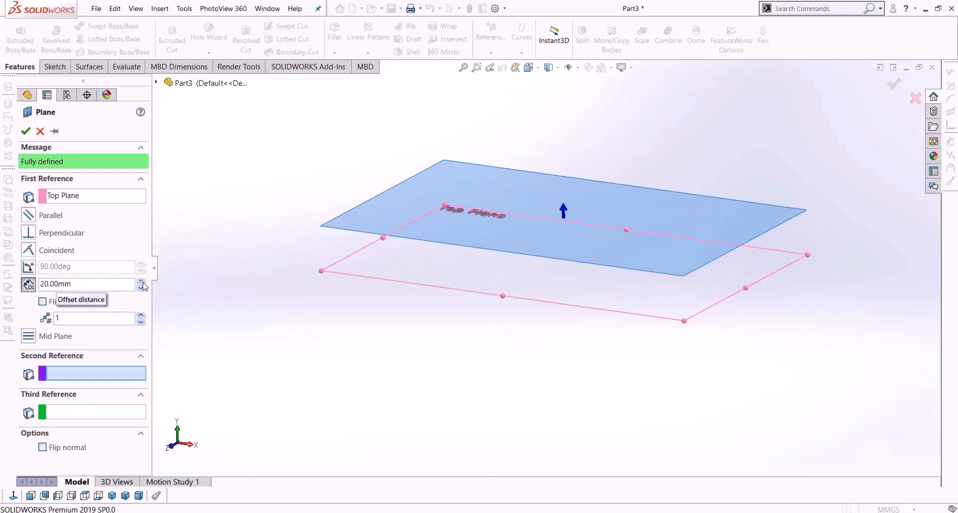
pyautogui.click(141, 282)
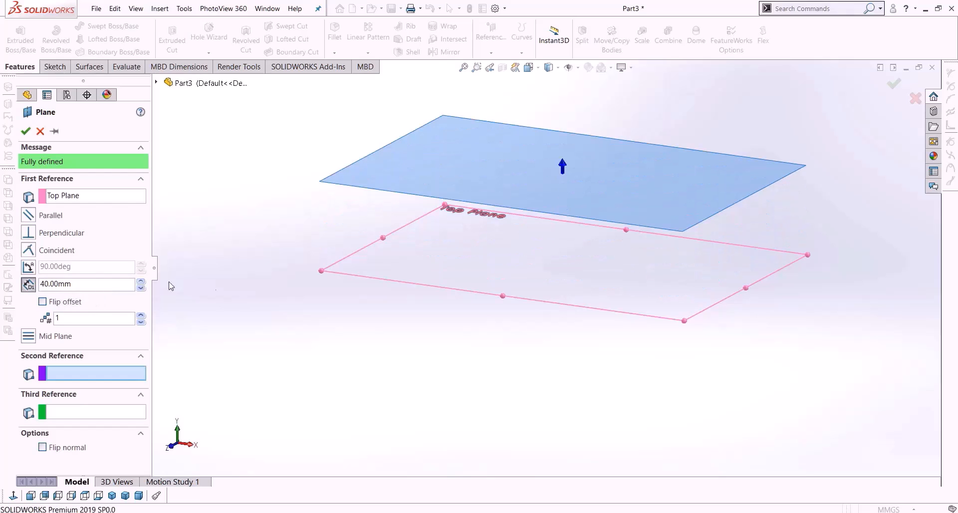
# Try flipping the 40 mm plane offset below the Top Plane and restore its upward direction.
pyautogui.moveTo(310, 314); pyautogui.dragTo(306, 285, button='middle')
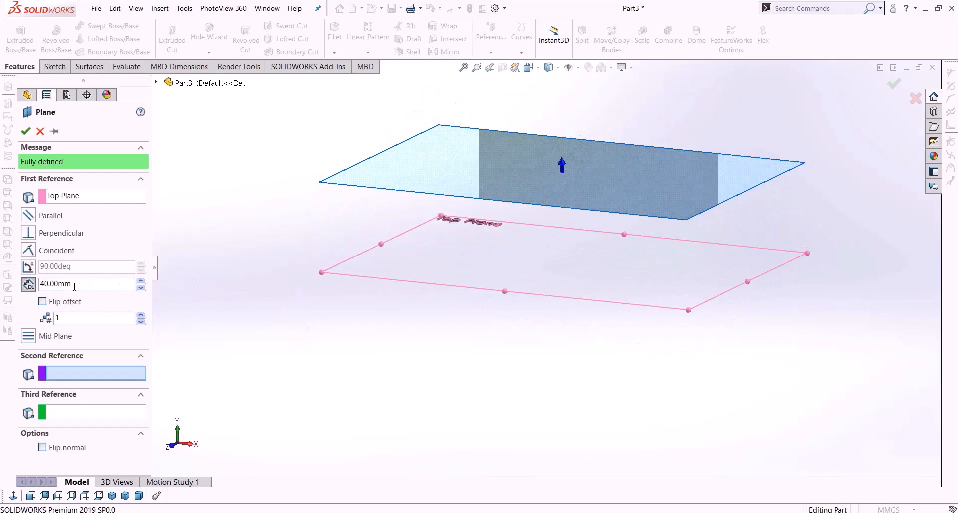
pyautogui.click(42, 302)
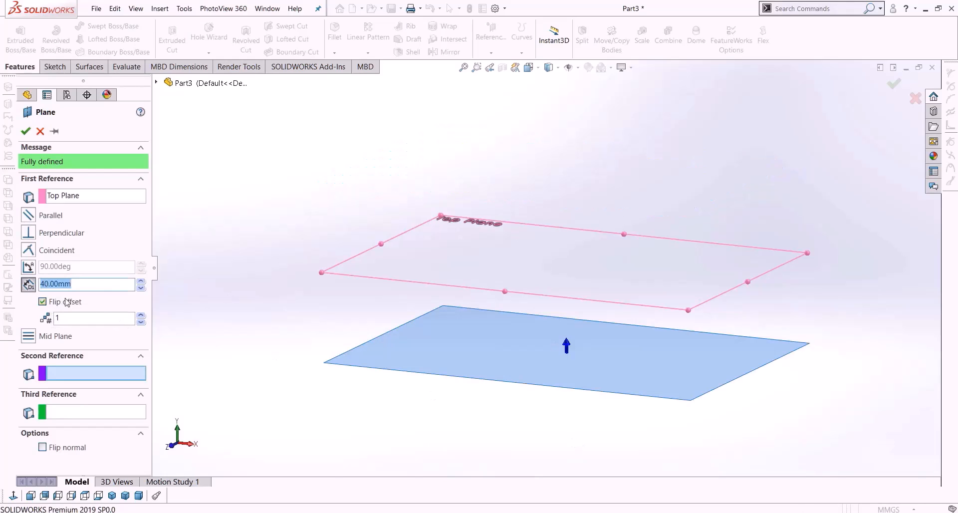
pyautogui.click(42, 302)
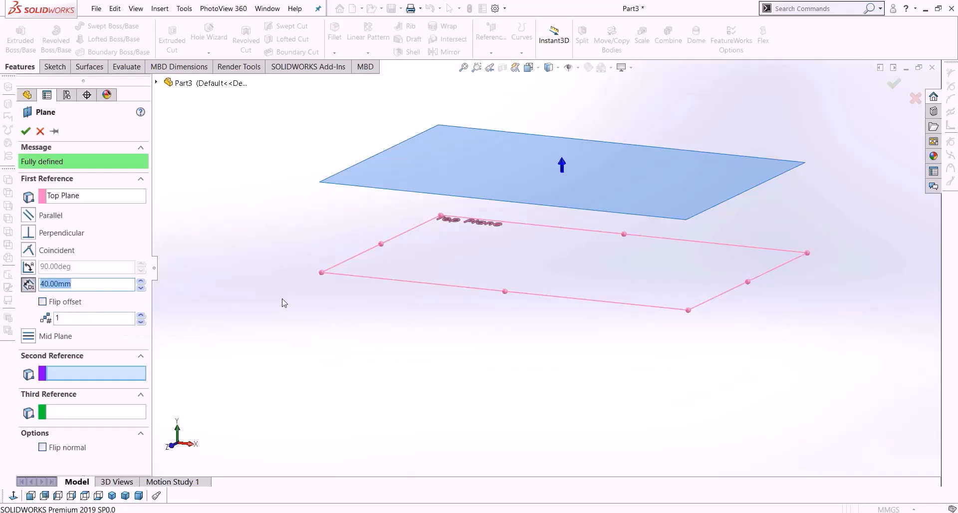
pyautogui.scroll(2, 281, 297)
pyautogui.moveTo(276, 281); pyautogui.dragTo(274, 287, button='middle')
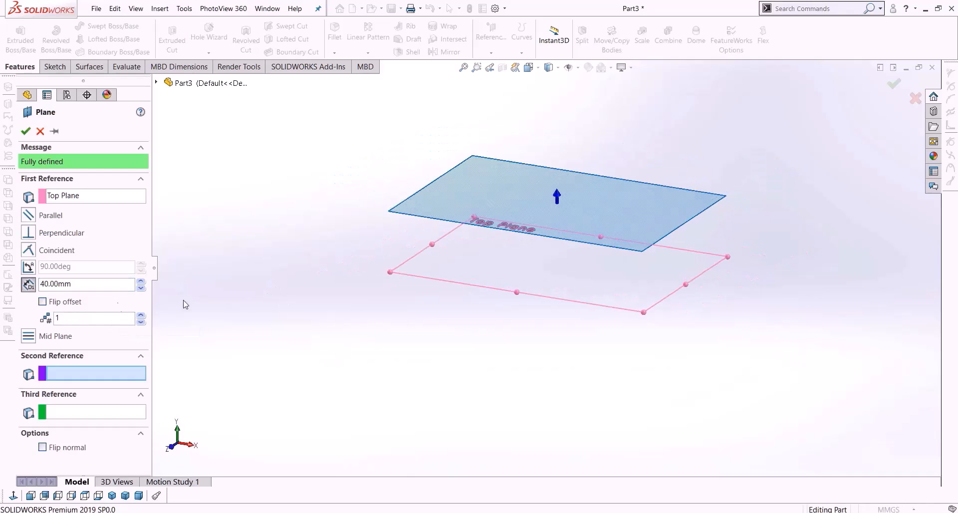
# Try generating several planes spaced 40 mm apart, reduce the count to one, and cancel the plane.
pyautogui.click(141, 315)
pyautogui.click(141, 315)
pyautogui.click(141, 323)
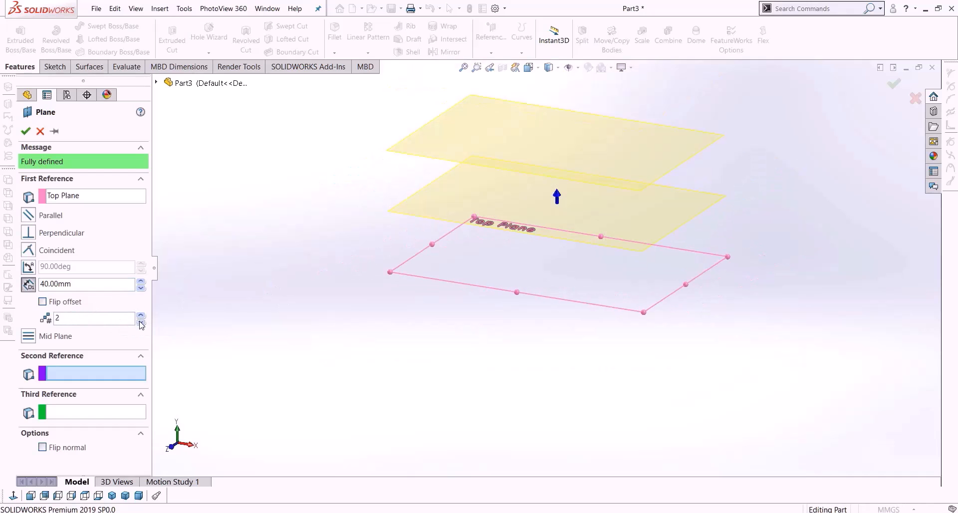
pyautogui.click(142, 322)
pyautogui.click(40, 131)
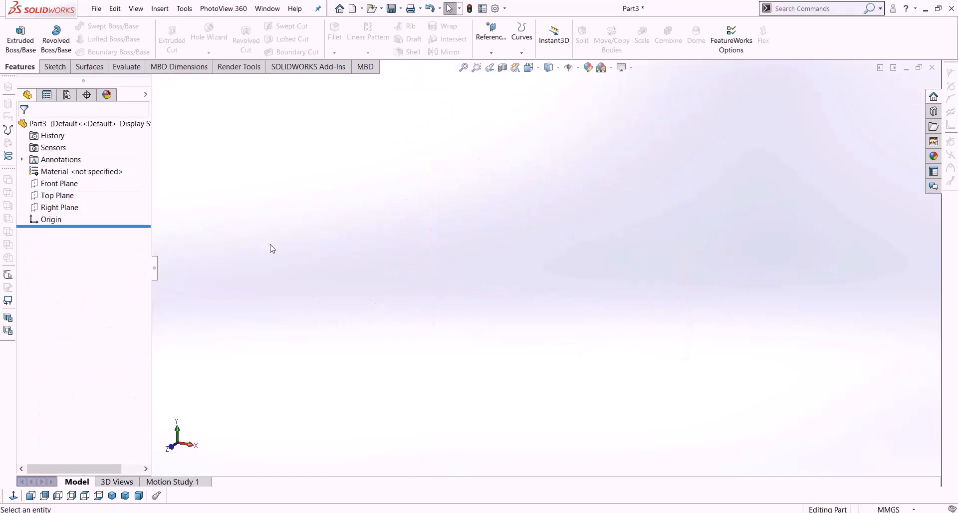
# Try another reference plane with the Top Plane as first reference, offset 30 mm.
pyautogui.click(491, 42)
pyautogui.click(495, 64)
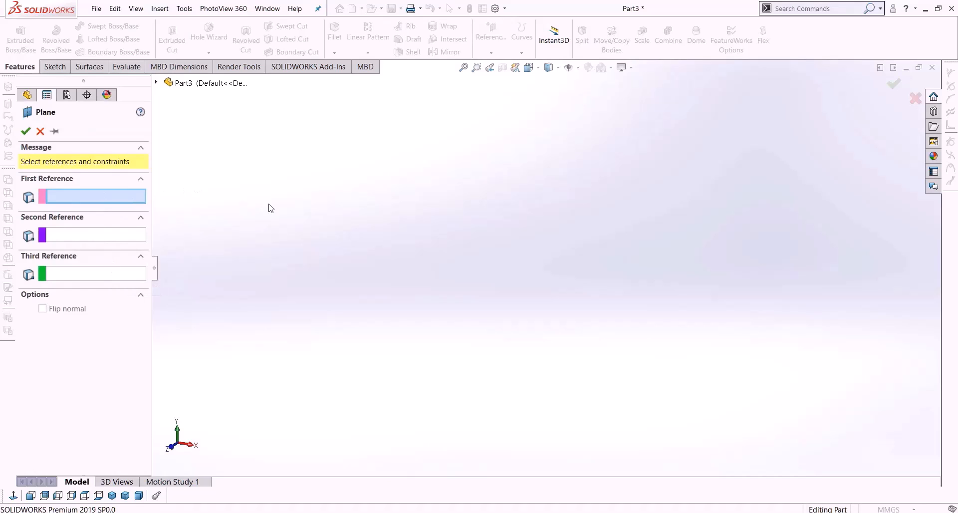
pyautogui.click(157, 82)
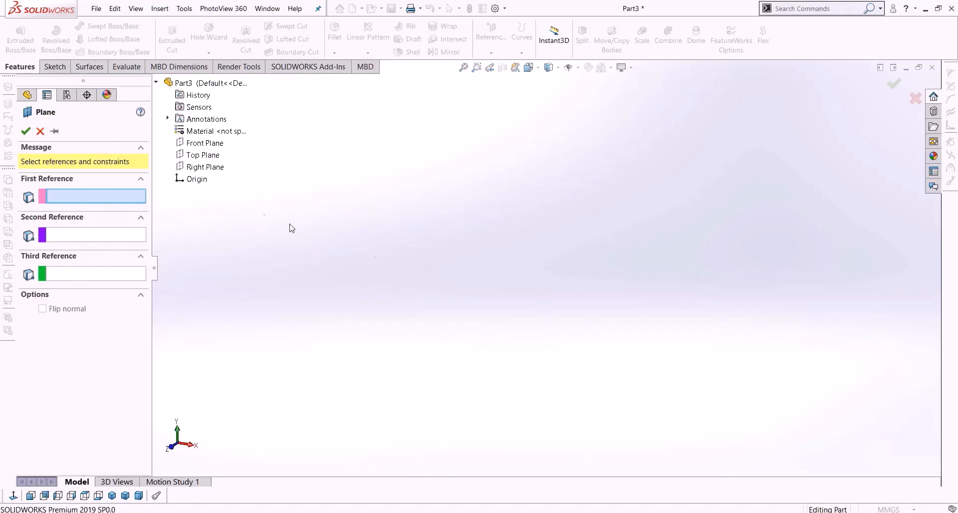
pyautogui.click(198, 156)
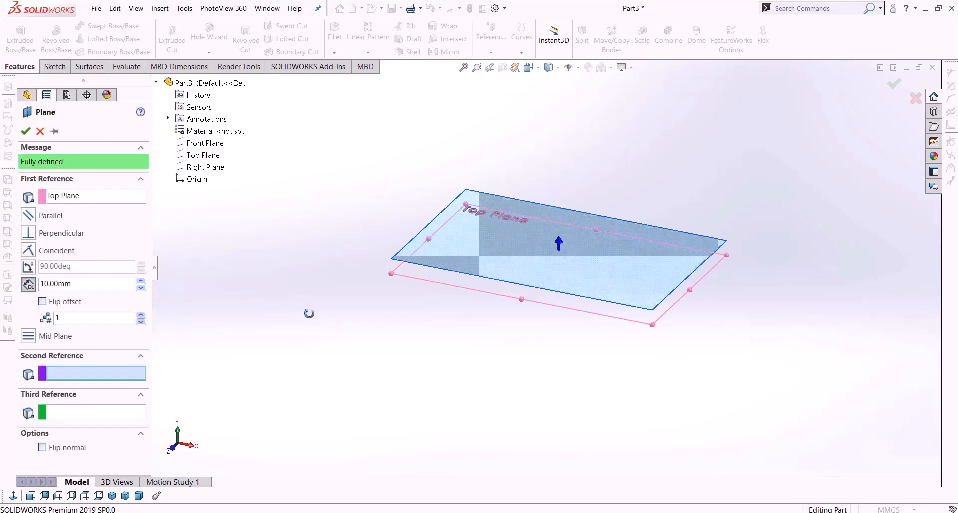
pyautogui.click(142, 282)
pyautogui.click(141, 281)
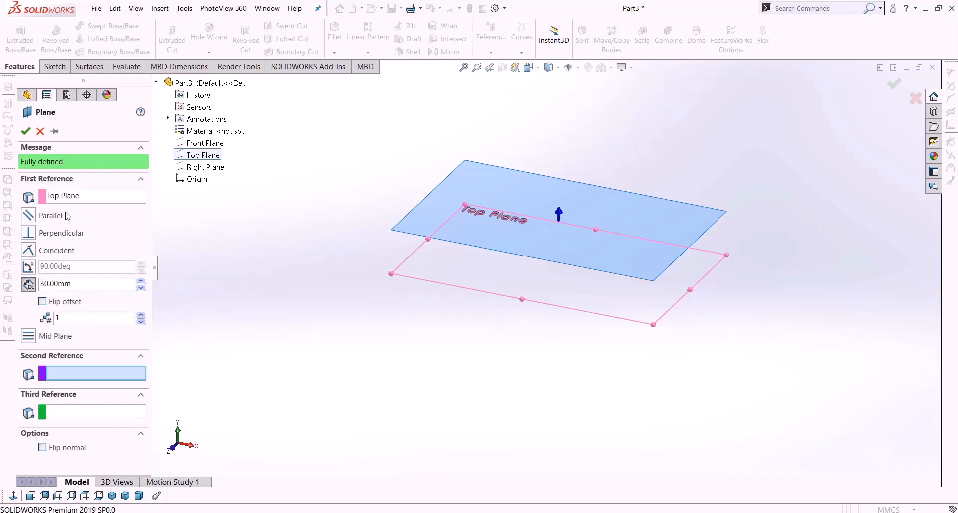
# Try making the plane perpendicular to the Top Plane, view it from different angles, and cancel the command.
pyautogui.click(30, 234)
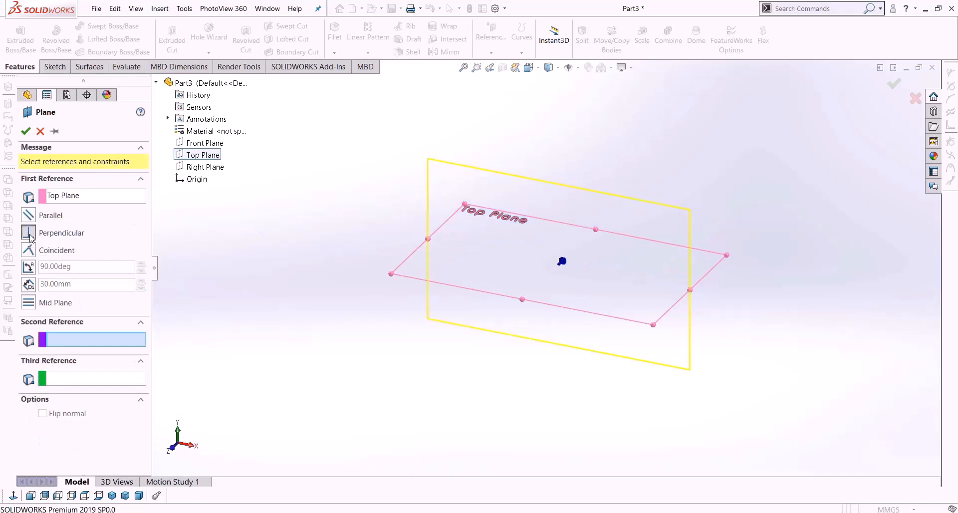
pyautogui.moveTo(356, 321); pyautogui.dragTo(129, 323, button='middle')
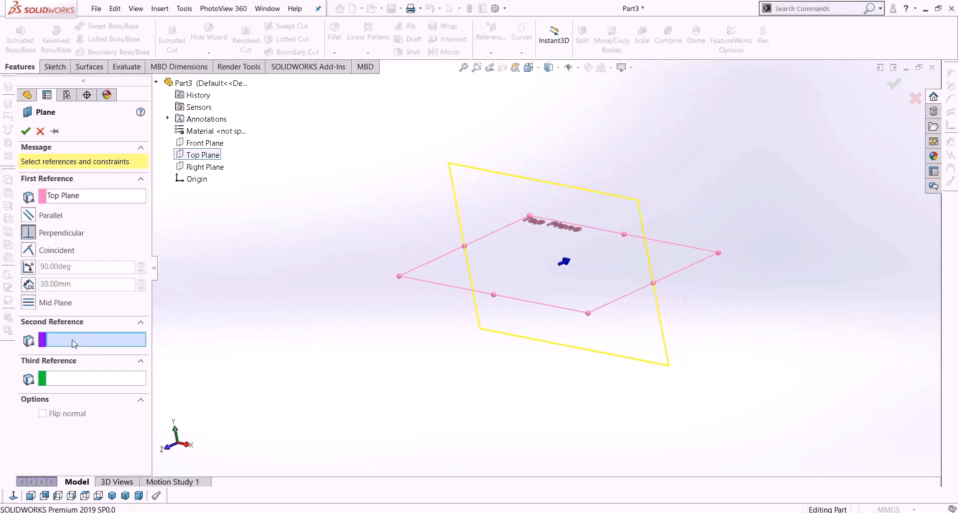
pyautogui.moveTo(366, 347); pyautogui.dragTo(496, 333, button='middle')
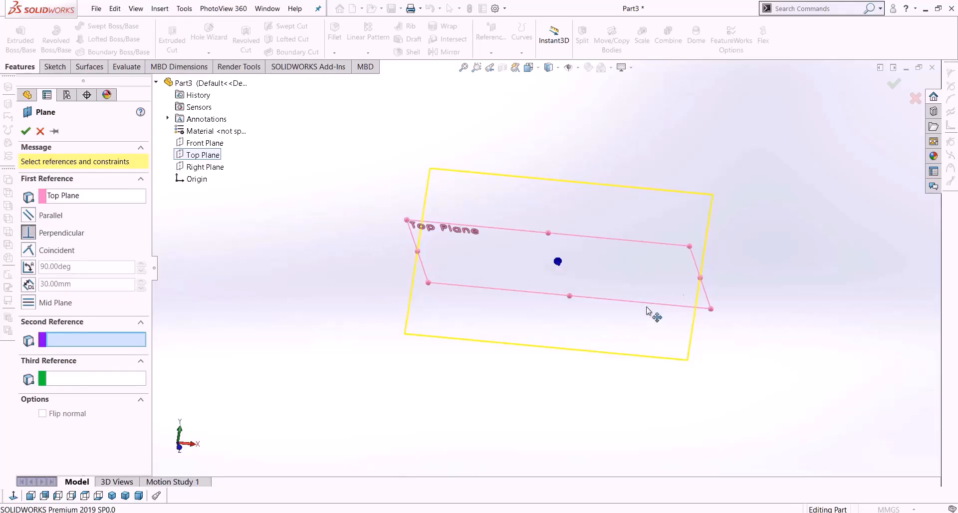
pyautogui.click(40, 132)
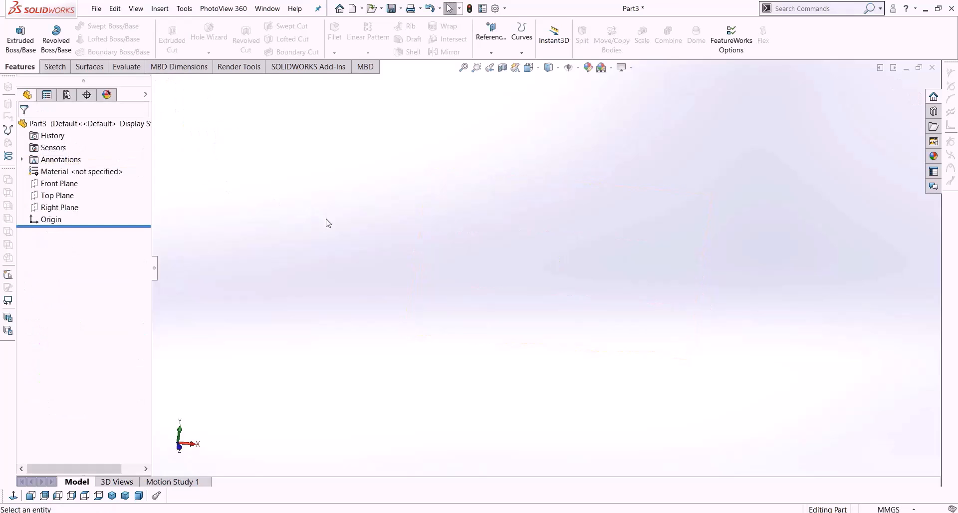
# Create a reference plane offset 80 mm above the Top Plane.
pyautogui.click(59, 195)
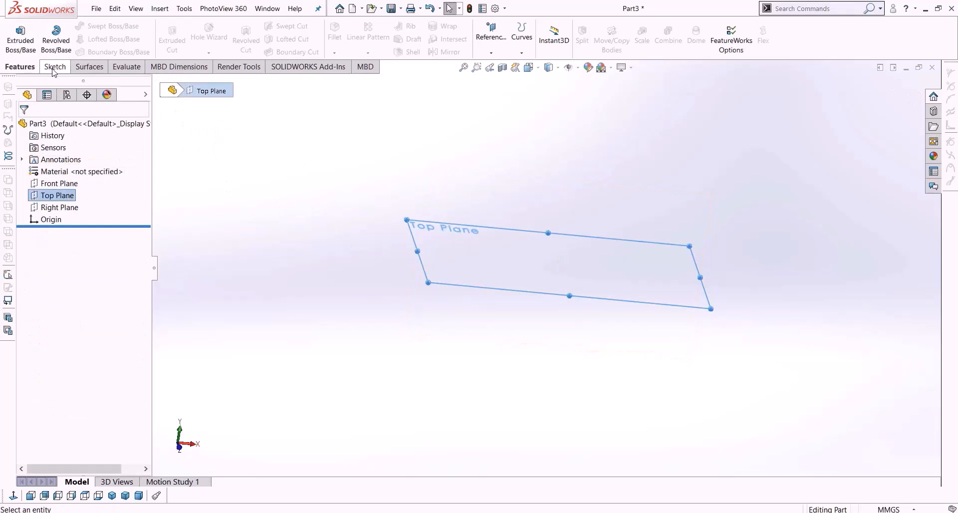
pyautogui.click(492, 40)
pyautogui.click(497, 63)
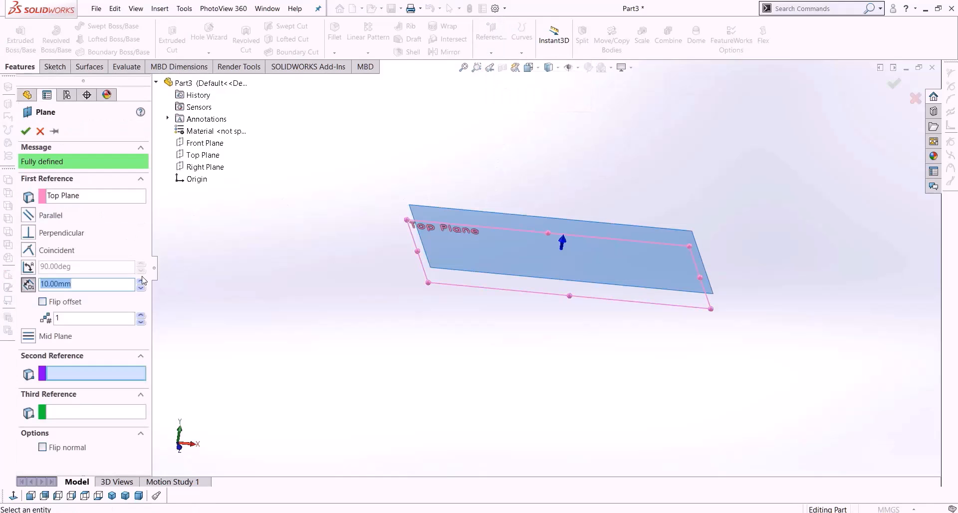
pyautogui.click(142, 281)
pyautogui.click(141, 282)
pyautogui.click(142, 282)
pyautogui.click(142, 282)
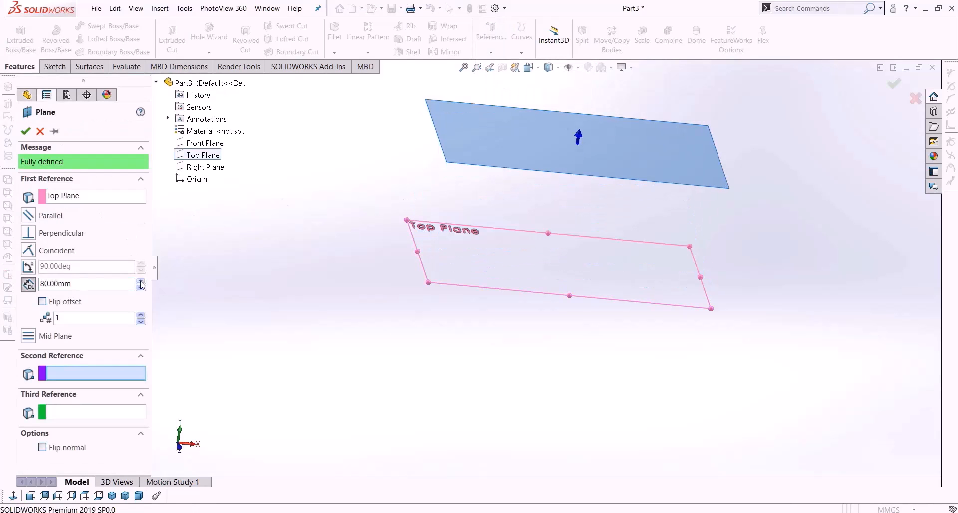
pyautogui.click(26, 132)
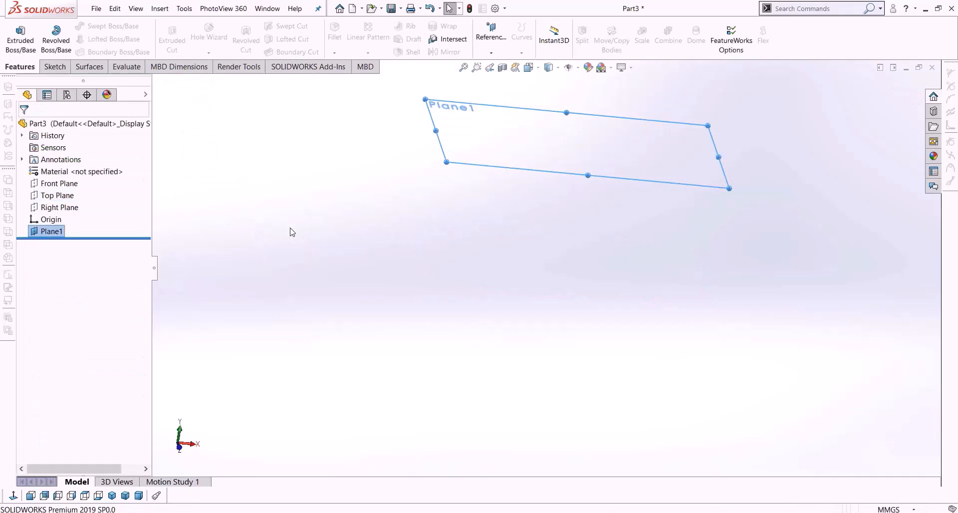
# Create a second reference plane offset 140 mm above the first offset plane, Plane1.
pyautogui.click(533, 134)
pyautogui.click(492, 40)
pyautogui.click(499, 68)
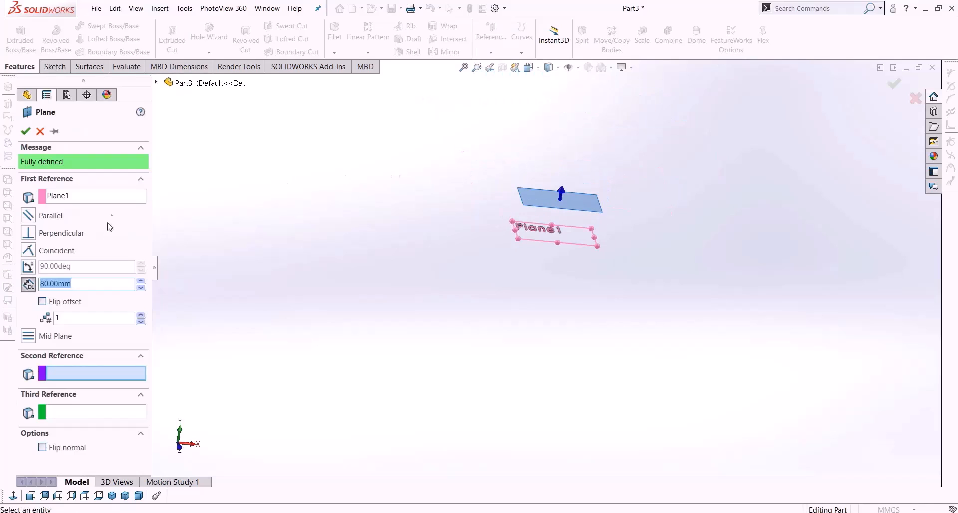
pyautogui.click(143, 282)
pyautogui.click(144, 282)
pyautogui.click(144, 282)
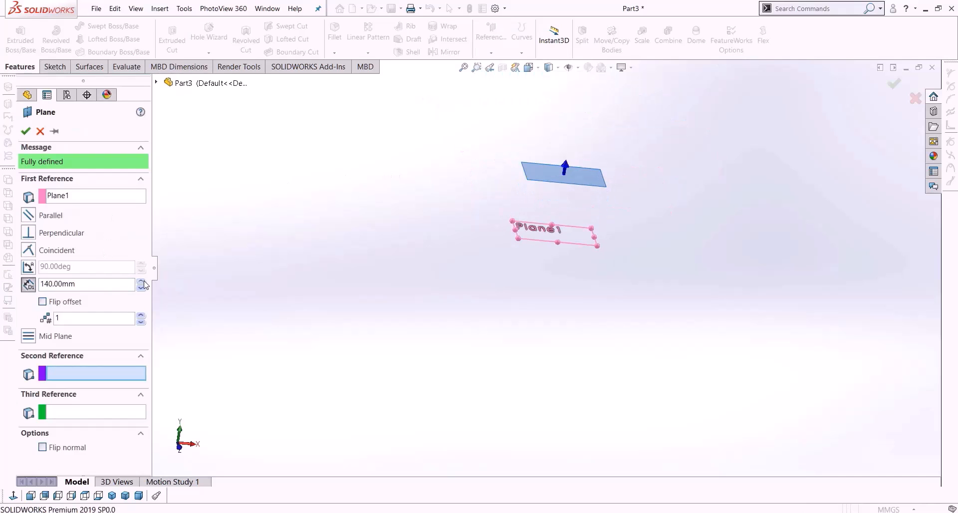
pyautogui.click(26, 131)
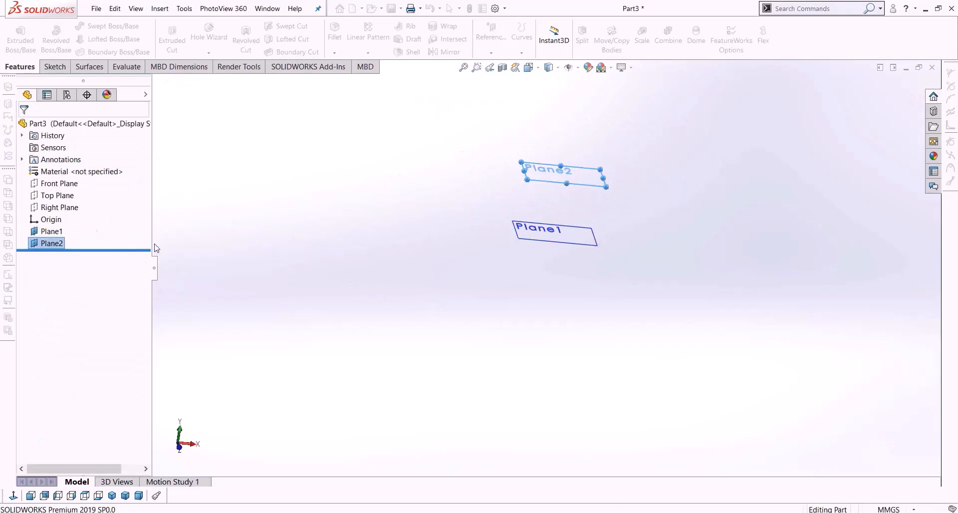
# Sketch a circle about 101 mm in diameter on the Top Plane, centred at the origin, and exit the sketch.
pyautogui.click(52, 196)
pyautogui.moveTo(310, 280); pyautogui.dragTo(462, 326, button='middle')
pyautogui.click(465, 327)
pyautogui.scroll(-3, 533, 298)
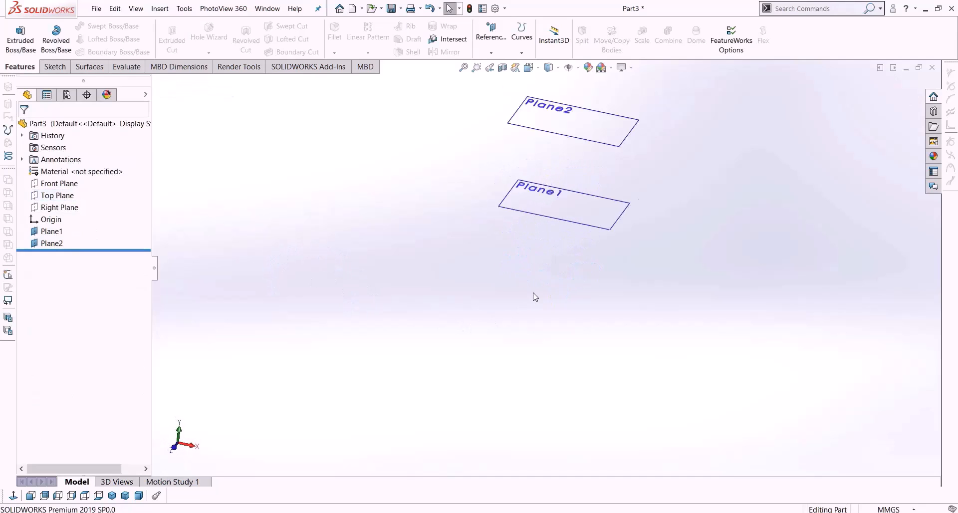
pyautogui.click(55, 195)
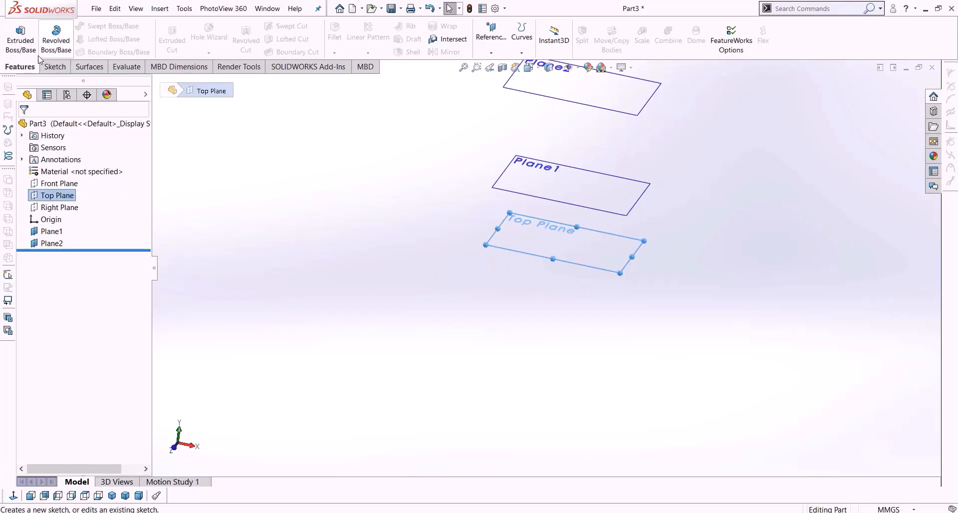
pyautogui.click(54, 67)
pyautogui.click(113, 29)
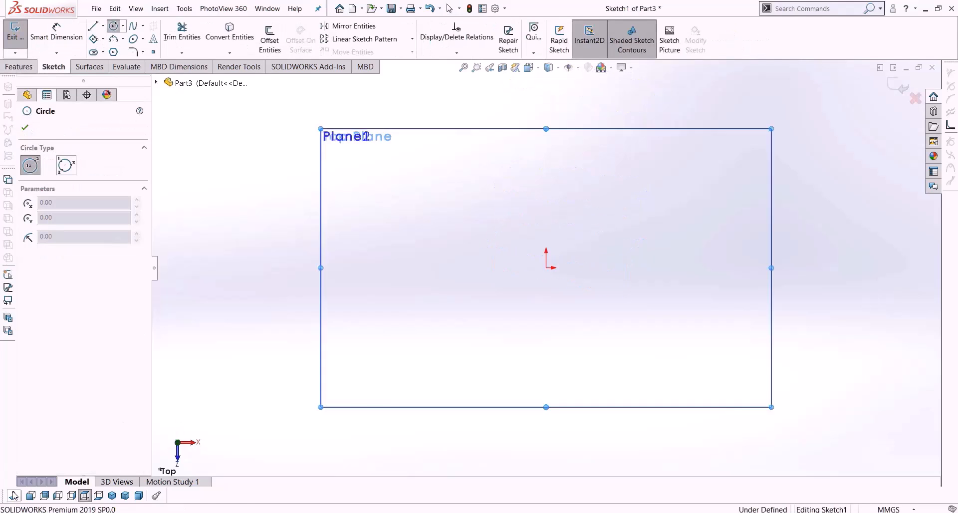
pyautogui.click(546, 268)
pyautogui.click(551, 396)
pyautogui.click(898, 87)
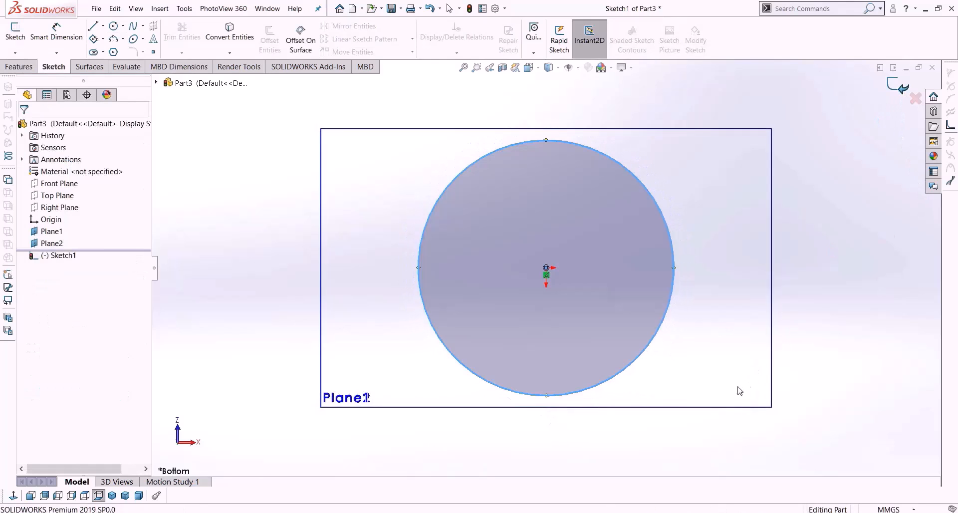
# Sketch a six-sided polygon on Plane1, centred at the origin, with an inscribed circle about 52 mm in diameter, and exit the sketch.
pyautogui.moveTo(611, 279); pyautogui.dragTo(684, 190, button='middle')
pyautogui.scroll(1, 667, 249)
pyautogui.scroll(-2, 667, 249)
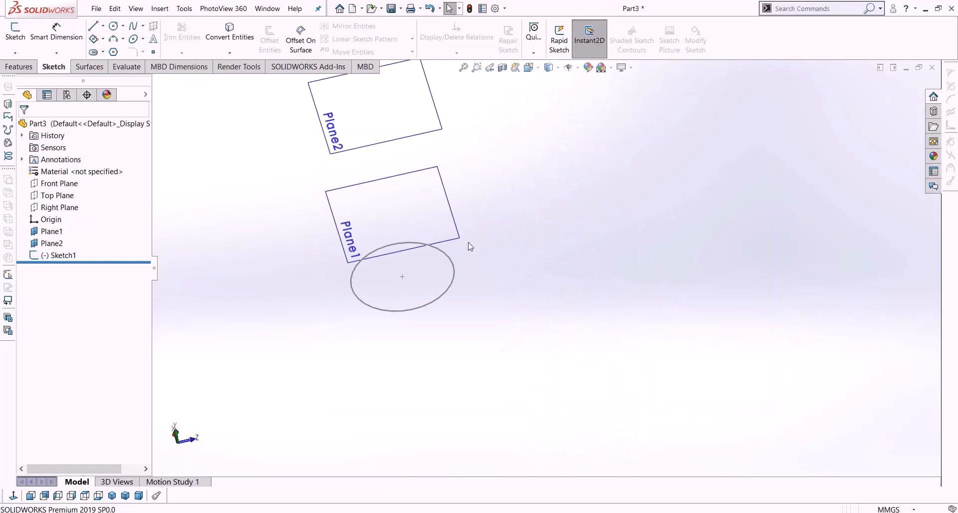
pyautogui.click(340, 212)
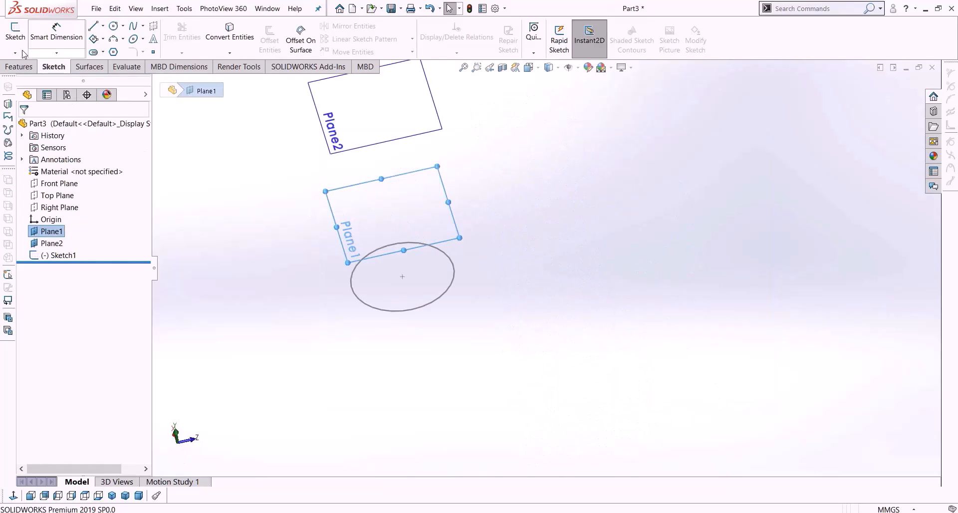
pyautogui.click(15, 30)
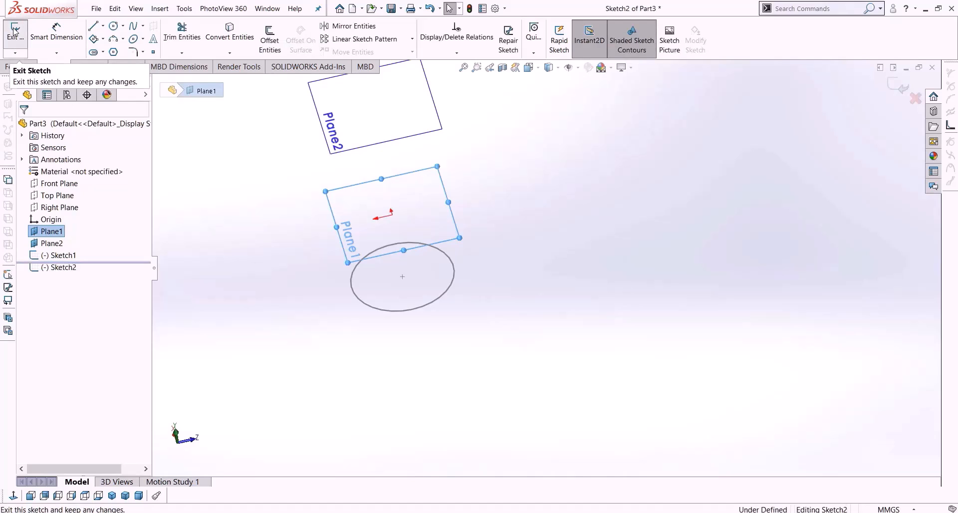
pyautogui.click(114, 55)
pyautogui.click(14, 496)
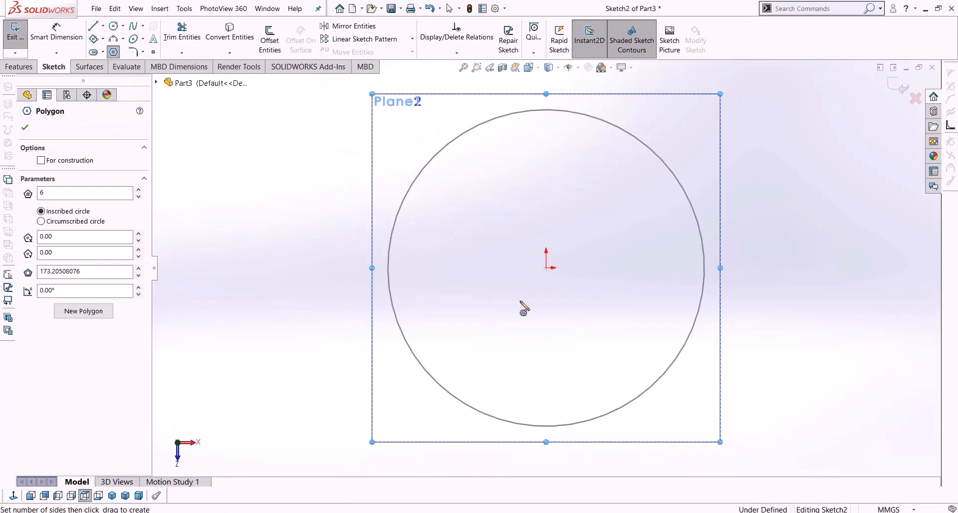
pyautogui.moveTo(547, 267); pyautogui.dragTo(641, 268)
pyautogui.click(641, 268)
pyautogui.scroll(3, 680, 304)
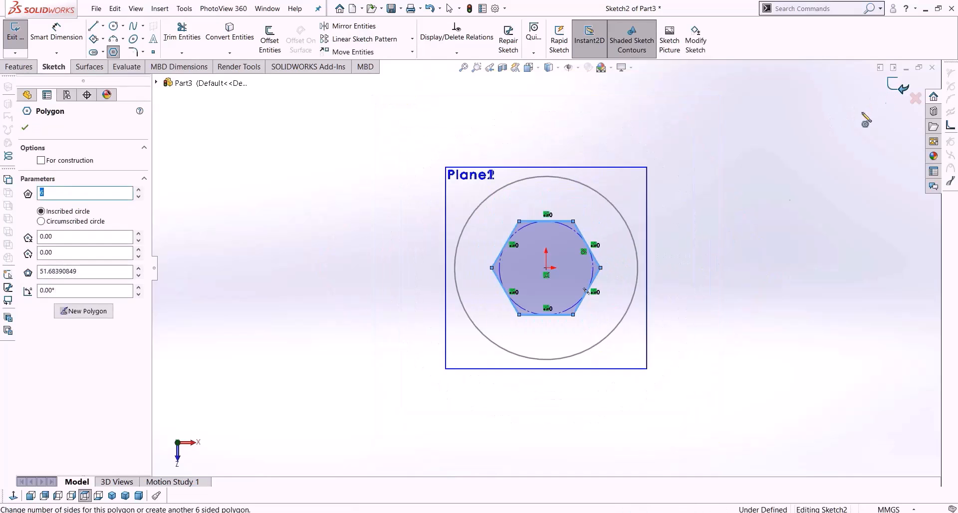
pyautogui.click(889, 93)
# Start a sketch on the upper offset plane, Plane2, and view it face-on with the Circle tool ready.
pyautogui.moveTo(637, 368); pyautogui.dragTo(644, 263, button='middle')
pyautogui.scroll(2, 644, 266)
pyautogui.moveTo(718, 283); pyautogui.dragTo(715, 244, button='middle')
pyautogui.scroll(4, 715, 244)
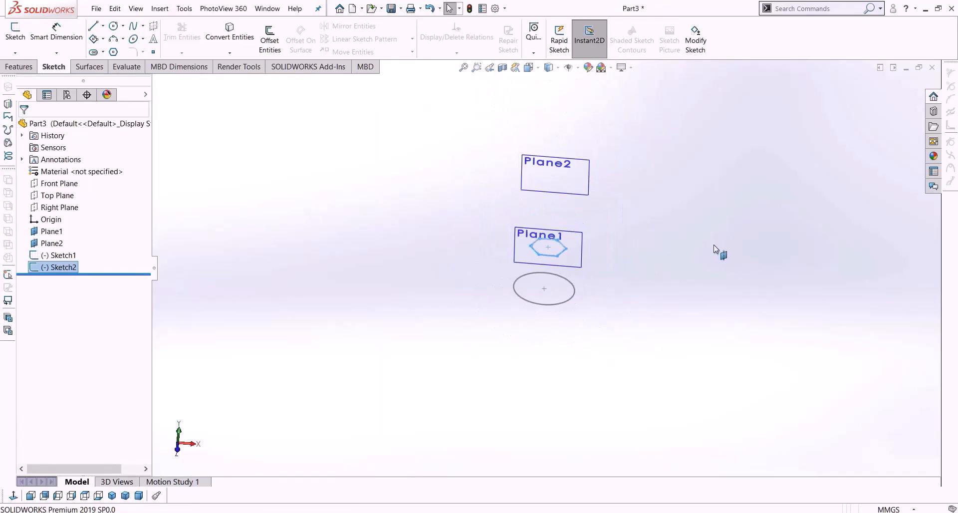
pyautogui.click(566, 194)
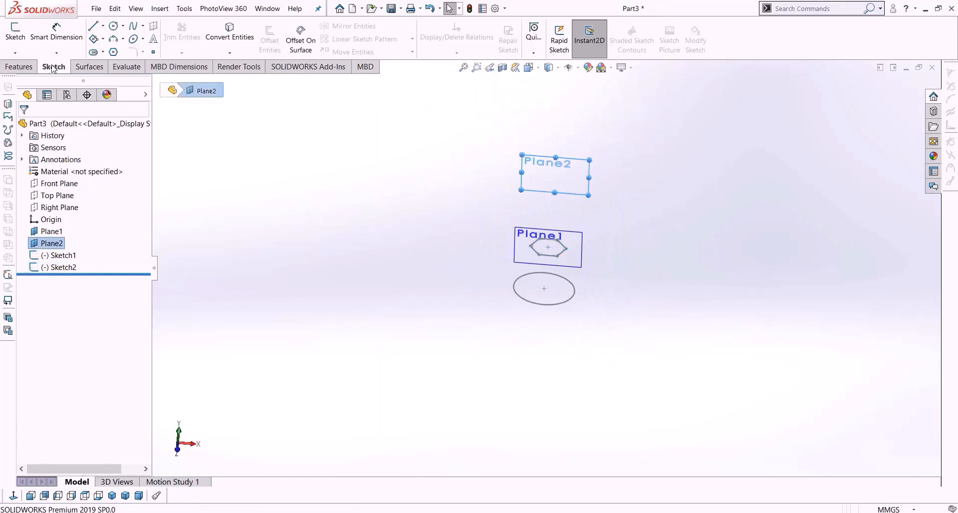
pyautogui.click(15, 35)
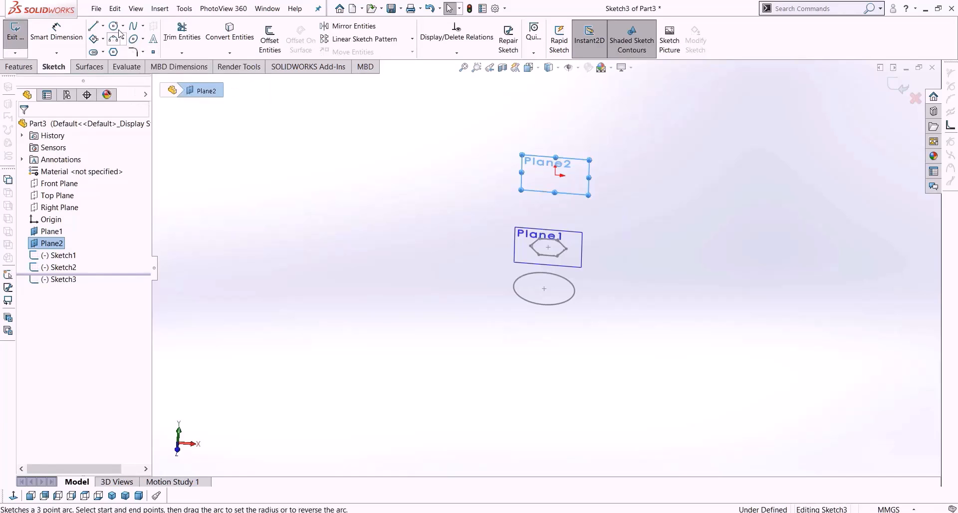
pyautogui.click(13, 496)
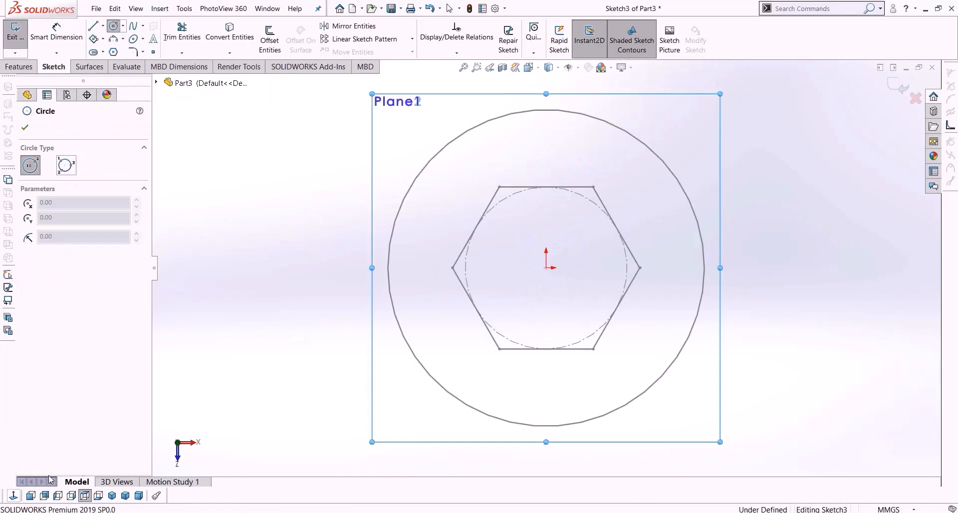
pyautogui.click(546, 268)
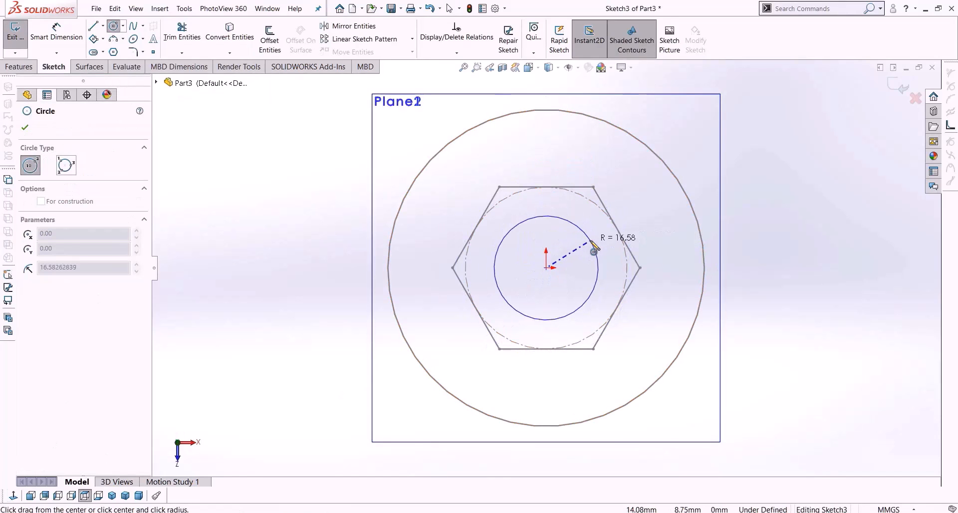
pyautogui.press('Escape')
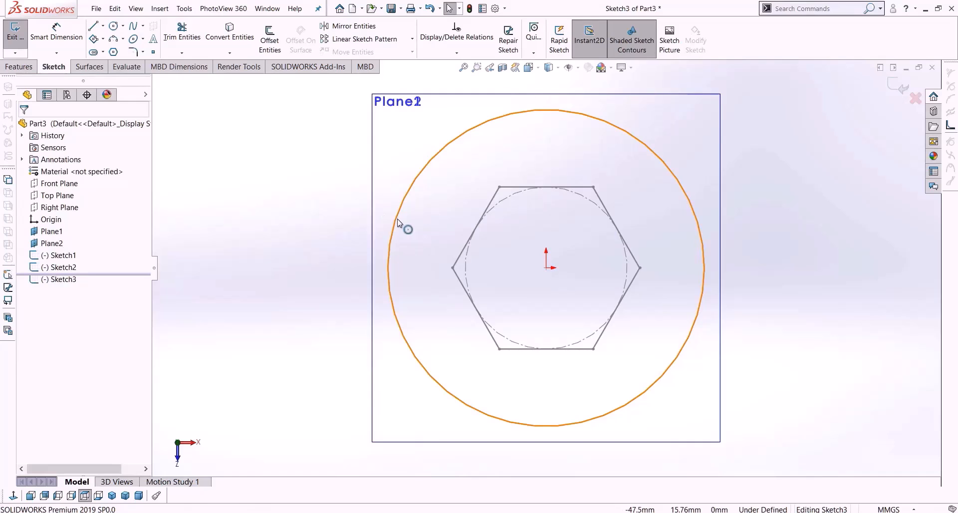
pyautogui.moveTo(279, 255); pyautogui.dragTo(294, 257, button='middle')
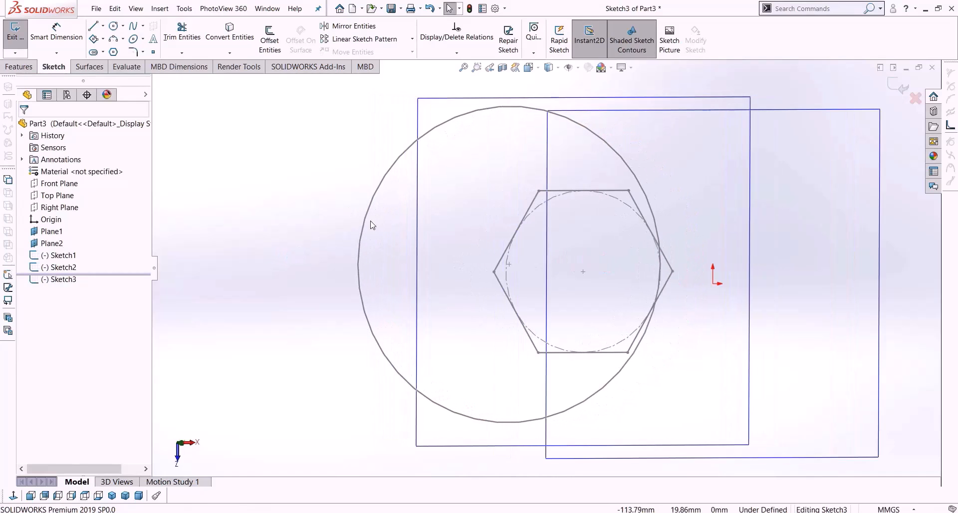
pyautogui.click(85, 496)
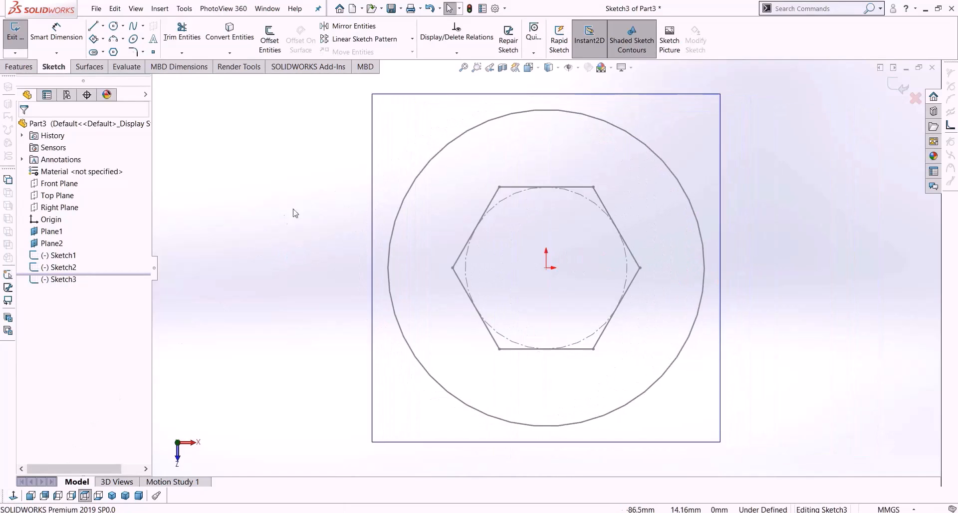
pyautogui.click(413, 180)
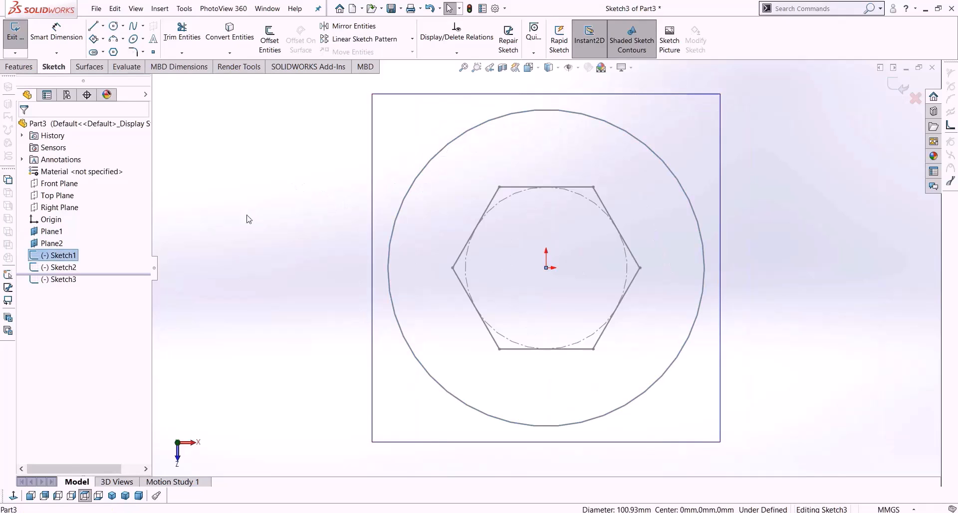
pyautogui.press('Escape')
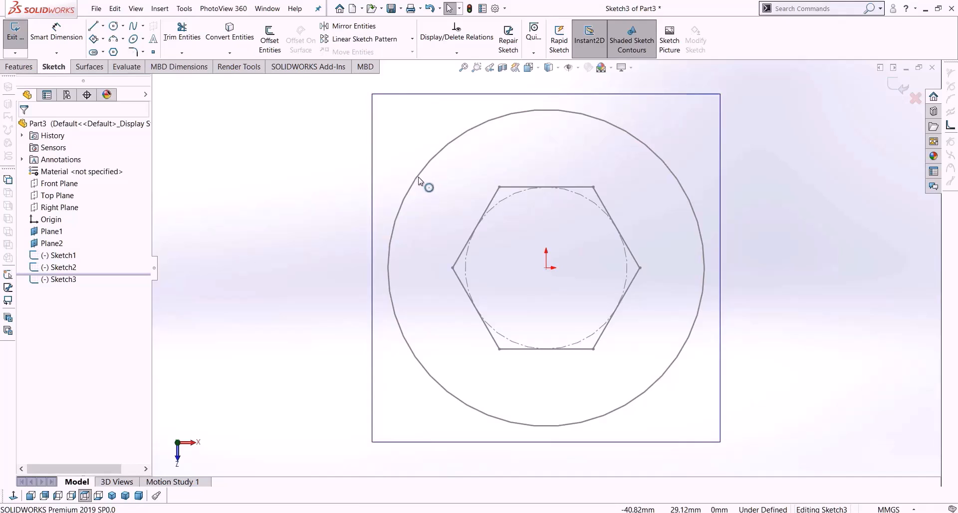
# Use Convert Entities to copy the Top Plane circle into the Plane2 sketch and exit the sketch.
pyautogui.click(603, 125)
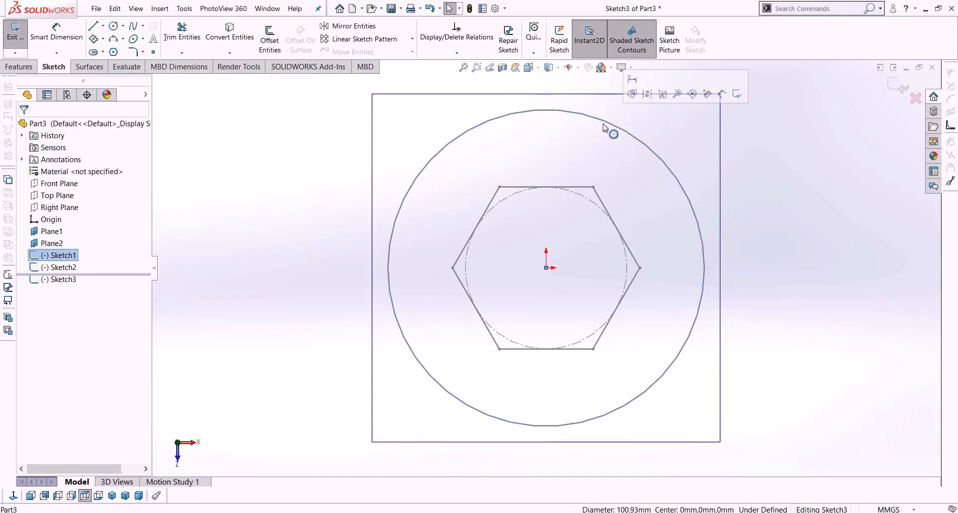
pyautogui.scroll(3, 649, 225)
pyautogui.moveTo(711, 257); pyautogui.dragTo(703, 246, button='middle')
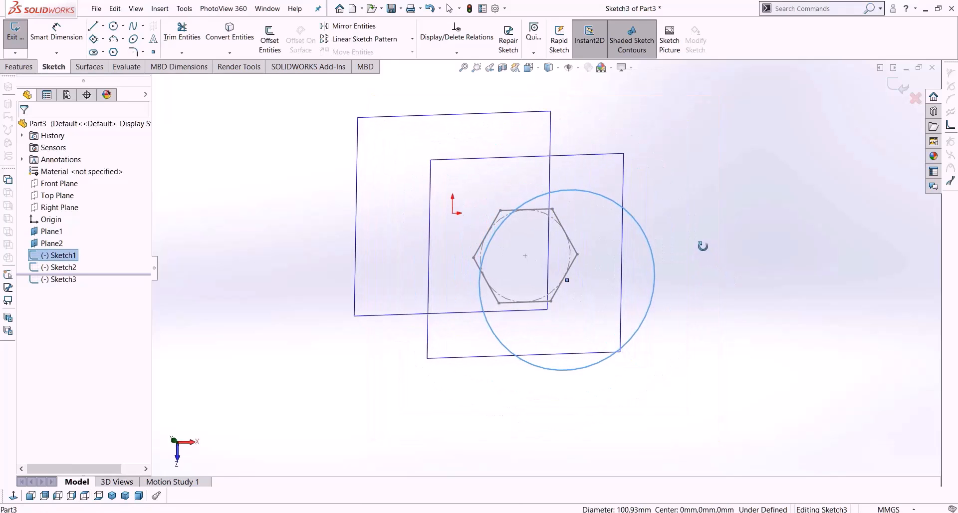
pyautogui.click(230, 35)
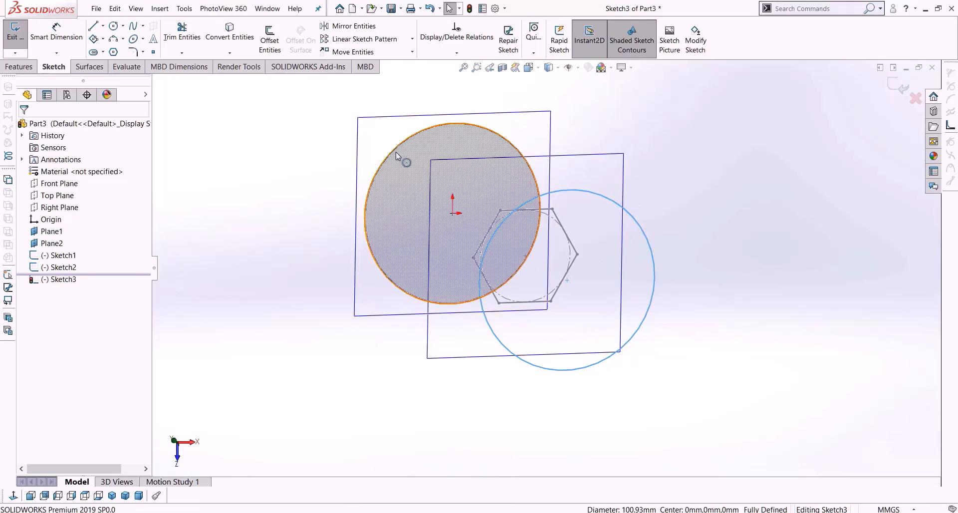
pyautogui.scroll(5, 621, 349)
pyautogui.moveTo(620, 348)
pyautogui.mouseDown(button='middle')
pyautogui.moveTo(505, 338)
pyautogui.moveTo(638, 330)
pyautogui.moveTo(685, 264)
pyautogui.mouseUp(button='middle')
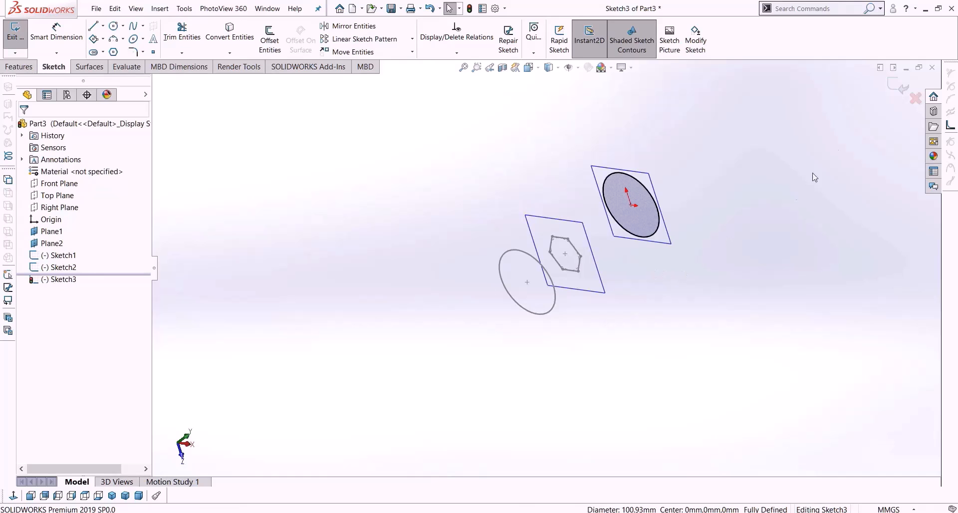
pyautogui.click(900, 87)
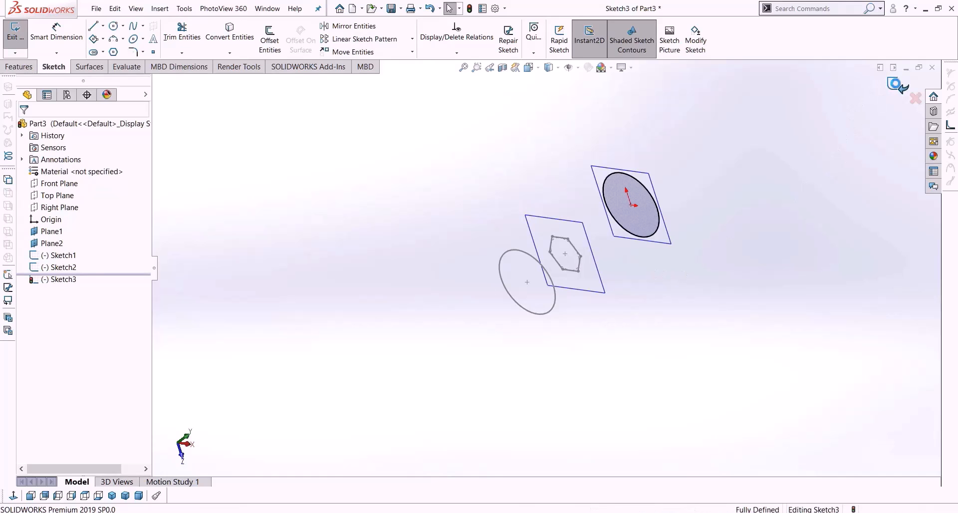
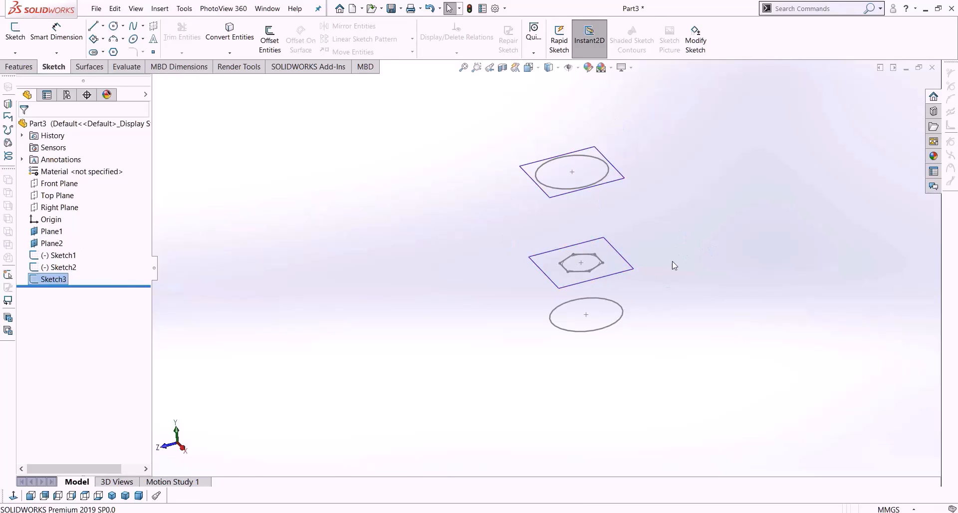
# Delete the upper offset plane, Plane2, without deleting its child features.
pyautogui.click(68, 243)
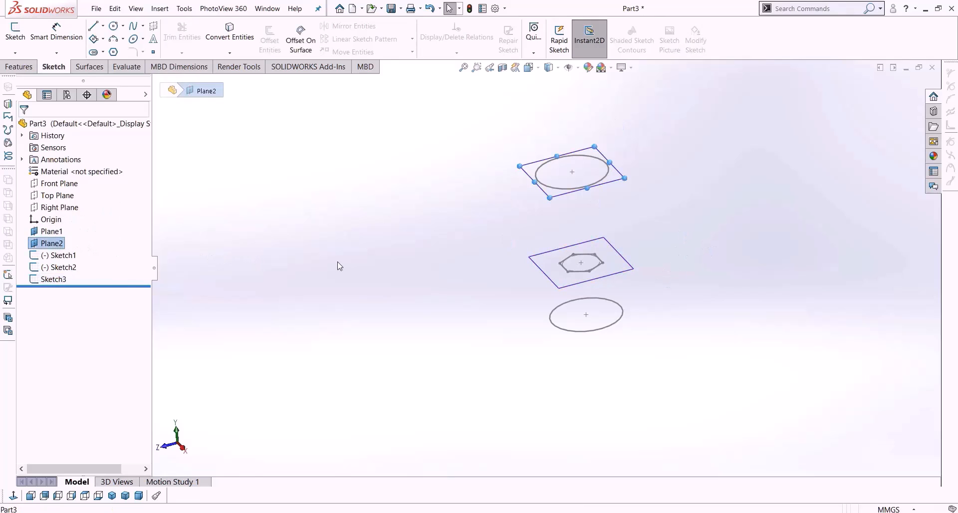
pyautogui.press('Delete')
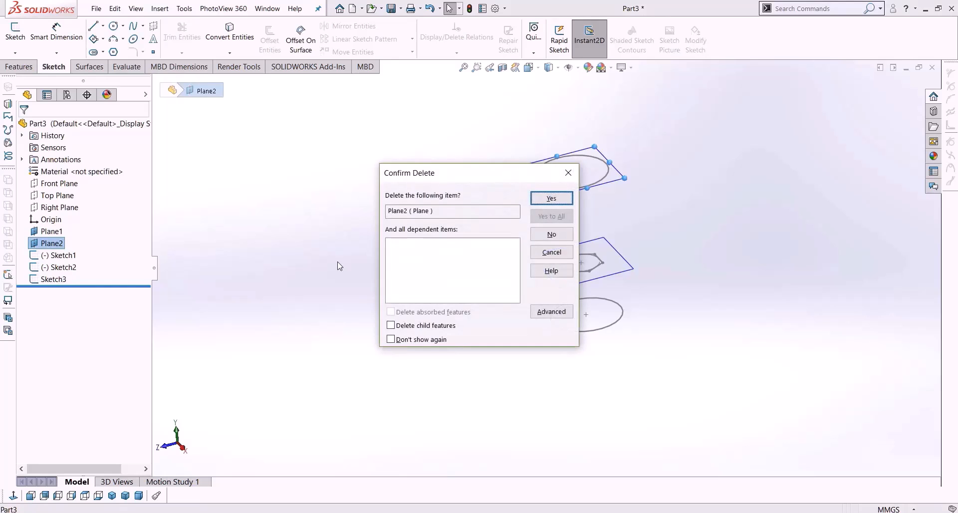
pyautogui.moveTo(475, 178); pyautogui.dragTo(305, 189)
pyautogui.click(394, 209)
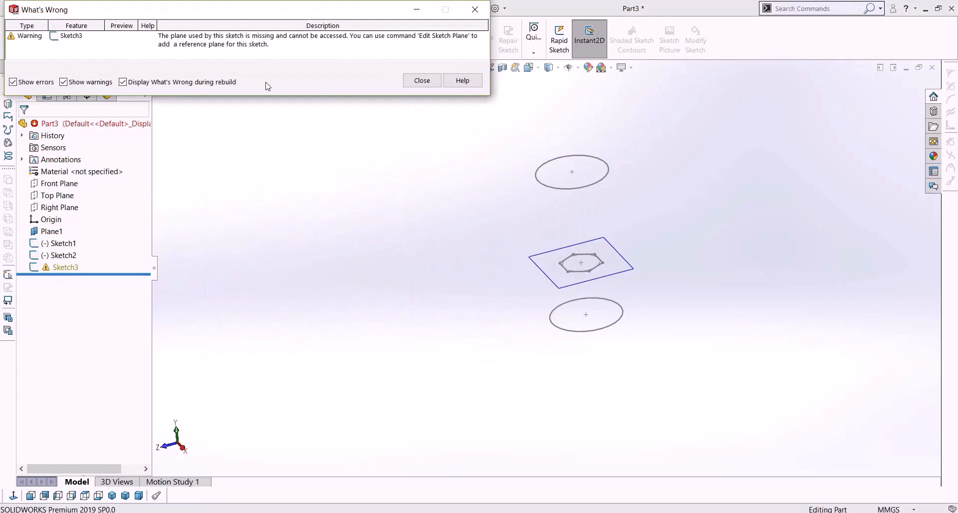
# Undo the deletion of the upper offset plane, Plane2, and hide both offset planes.
pyautogui.moveTo(61, 270)
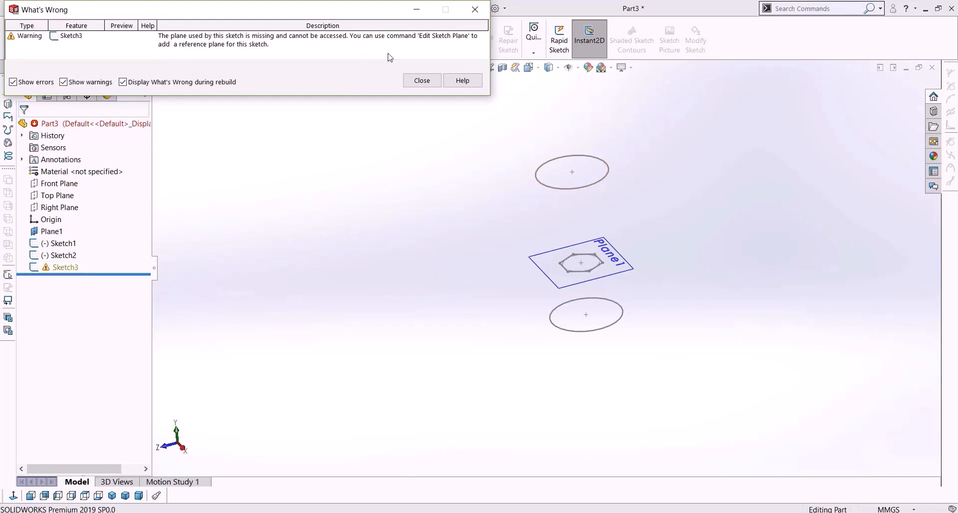
pyautogui.click(422, 81)
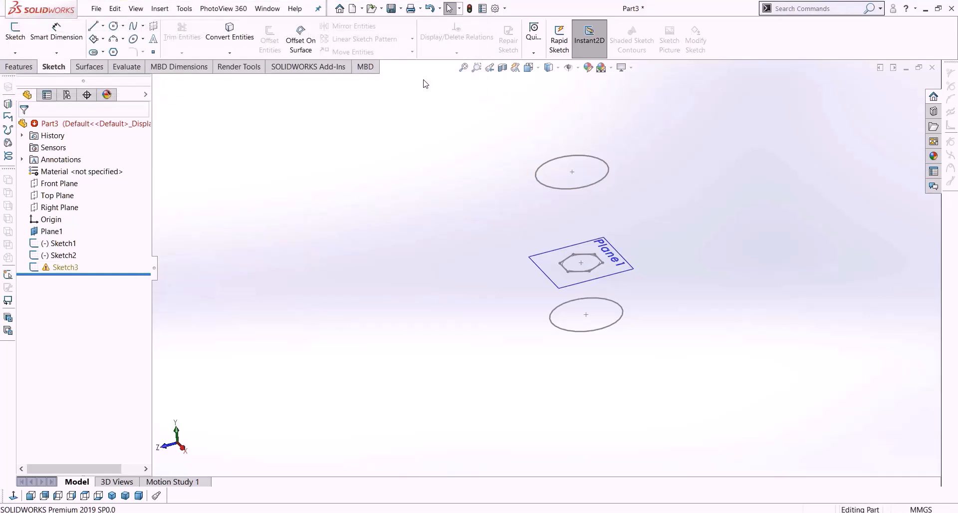
pyautogui.rightClick(50, 231)
pyautogui.rightClick(57, 245)
pyautogui.click(81, 231)
pyautogui.click(430, 389)
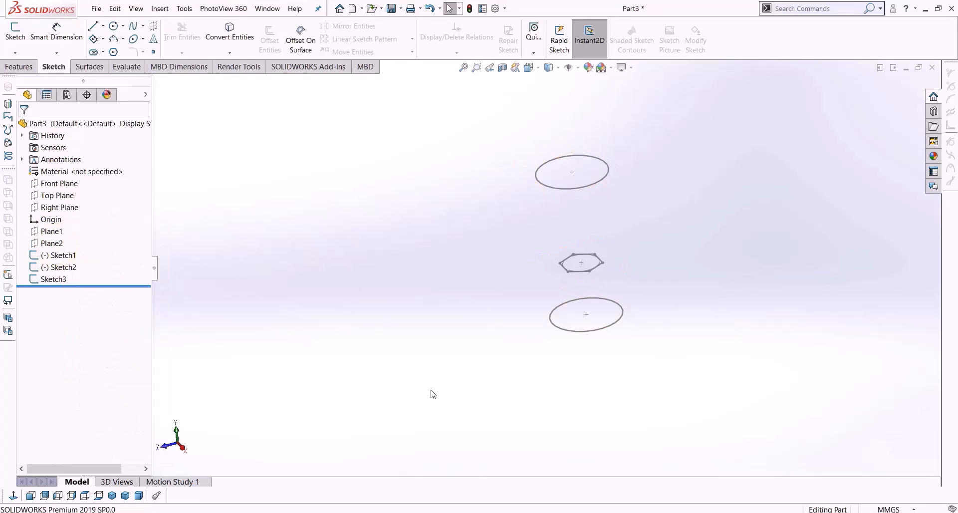
# Start a Lofted Boss/Base with the lower circle, the middle hexagon and the upper circle as its profiles.
pyautogui.click(20, 67)
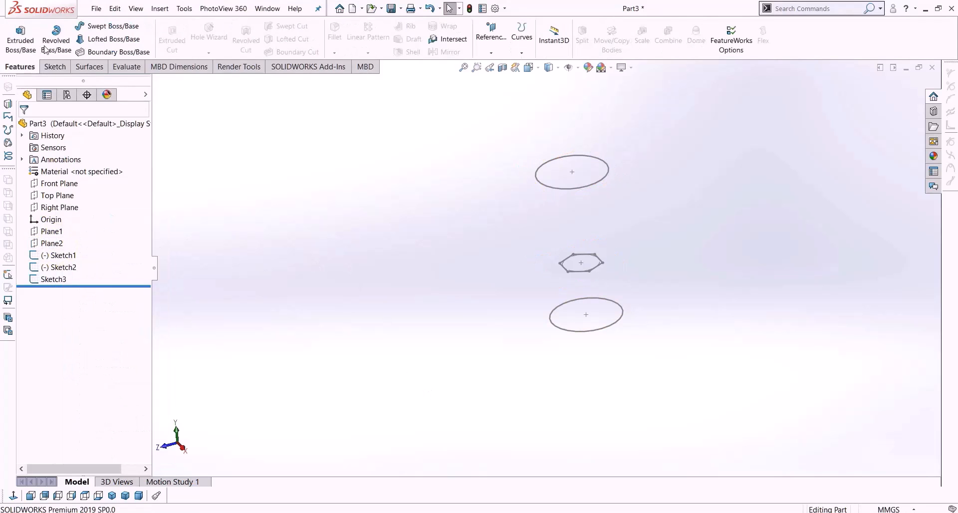
pyautogui.click(96, 44)
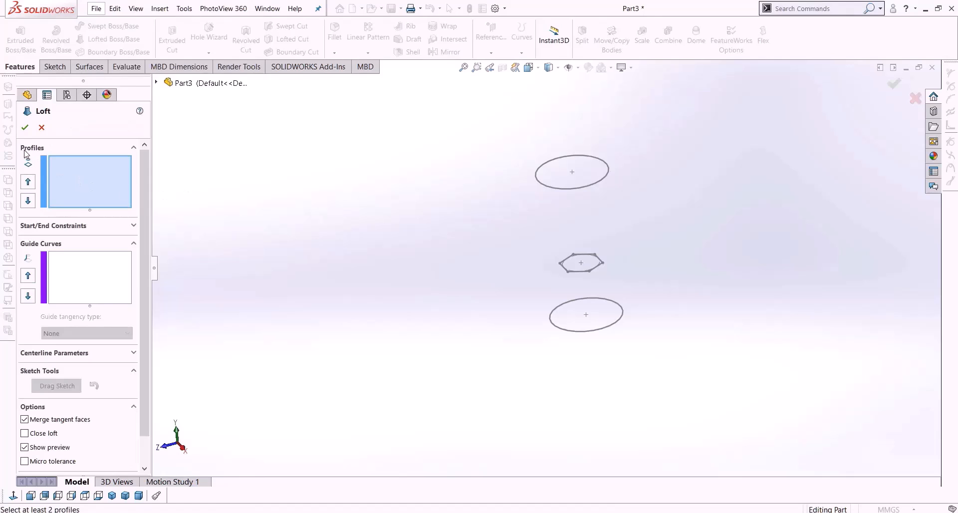
pyautogui.click(112, 496)
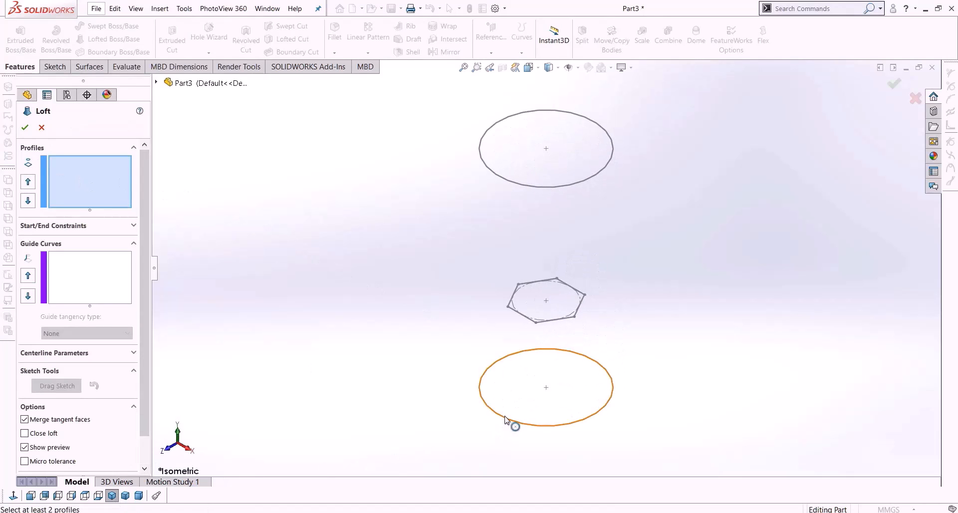
pyautogui.click(506, 419)
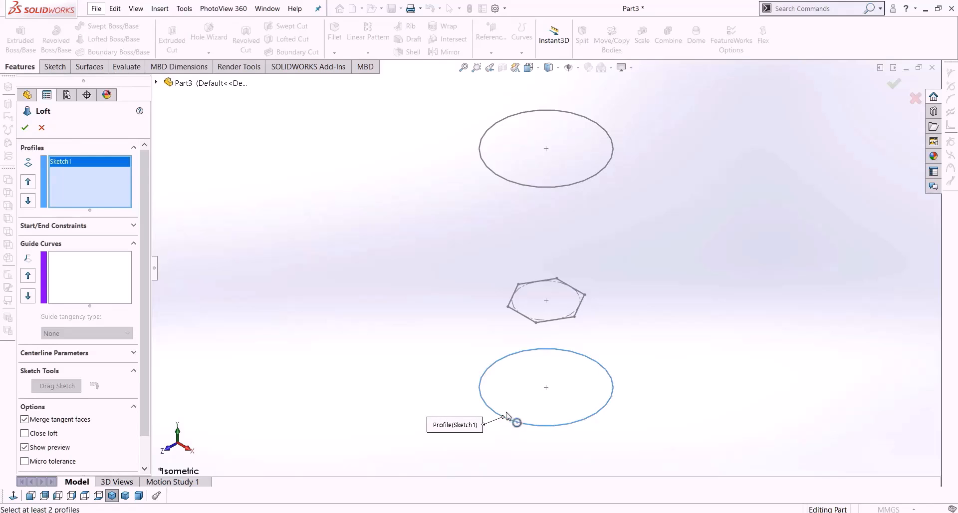
pyautogui.click(530, 321)
pyautogui.click(528, 186)
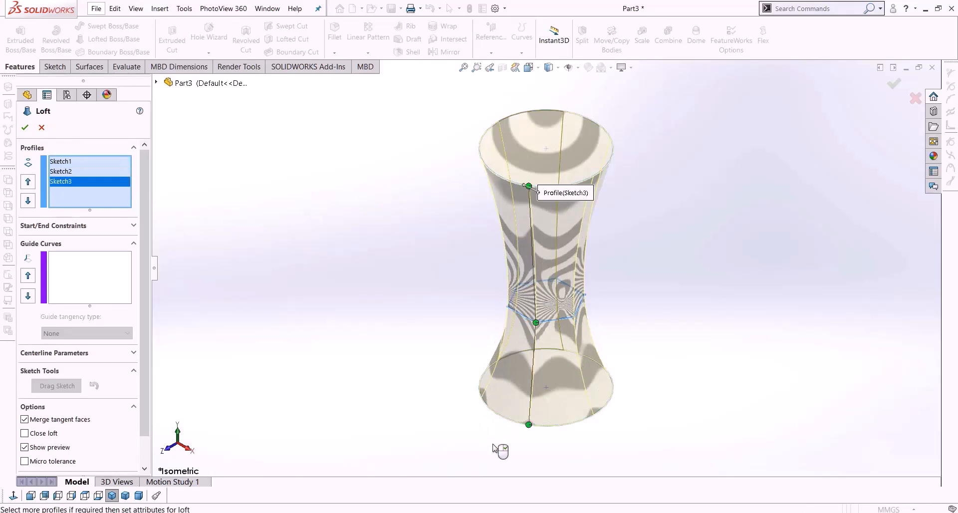
# Twist the loft by moving the hexagon's connector point to another vertex, and create the feature.
pyautogui.moveTo(441, 375); pyautogui.dragTo(464, 419, button='middle')
pyautogui.scroll(3, 631, 329)
pyautogui.scroll(-3, 615, 341)
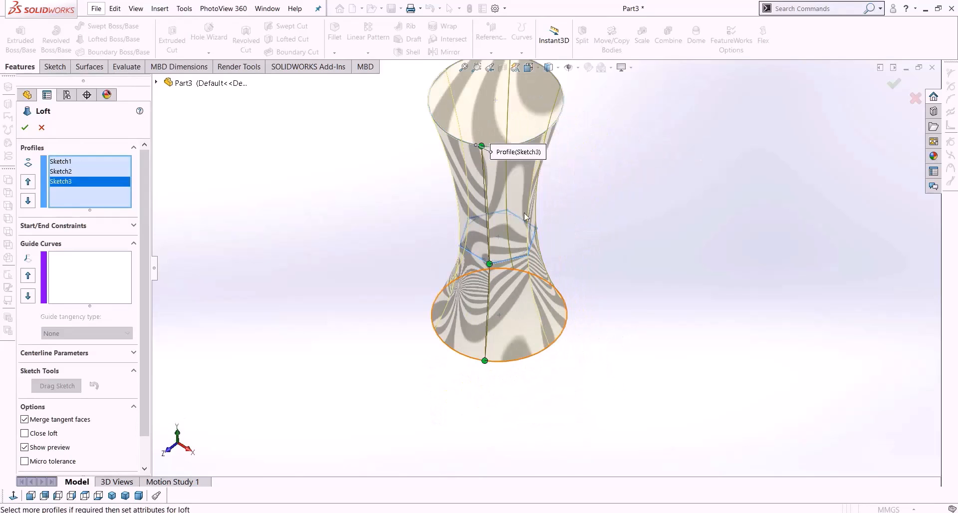
pyautogui.moveTo(492, 267); pyautogui.dragTo(539, 231)
pyautogui.moveTo(605, 248); pyautogui.dragTo(575, 330, button='middle')
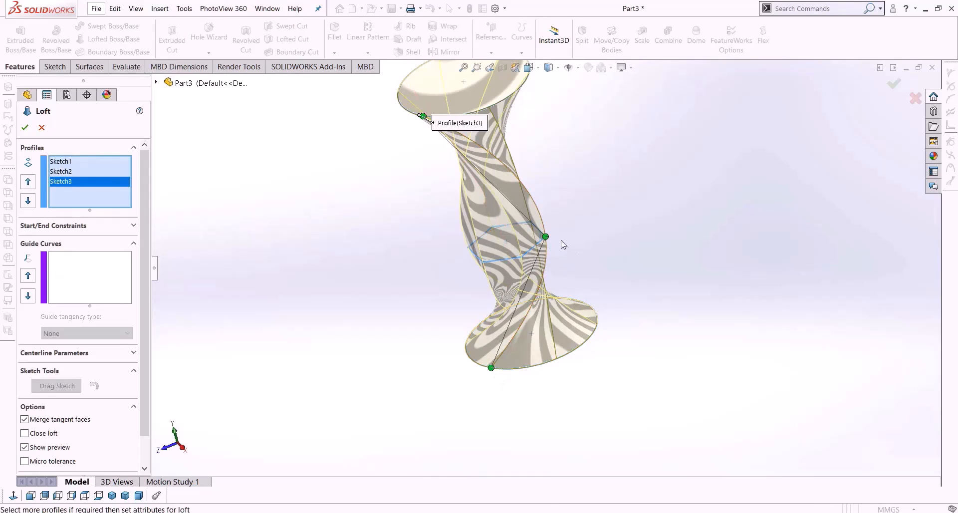
pyautogui.click(25, 127)
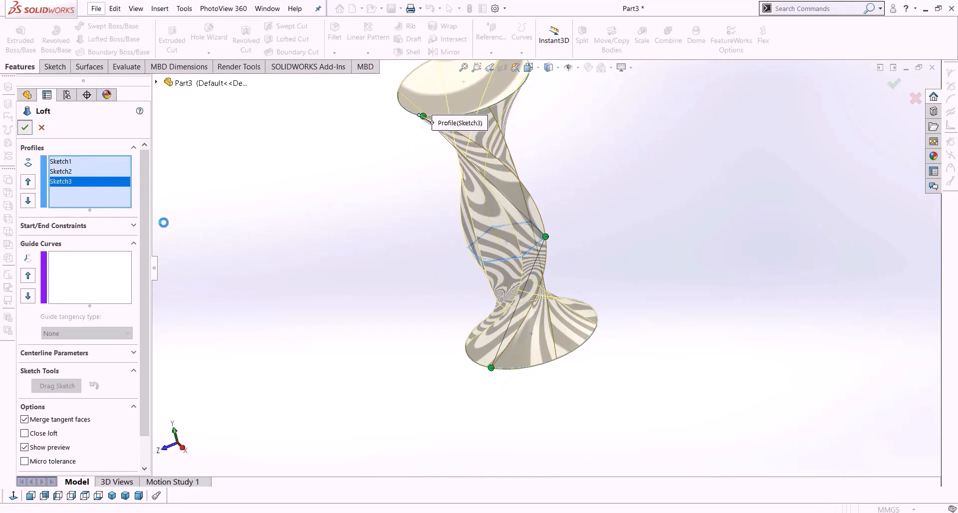
pyautogui.moveTo(398, 376); pyautogui.dragTo(359, 331, button='middle')
# Reopen the loft feature for editing and clear its profile list.
pyautogui.rightClick(39, 270)
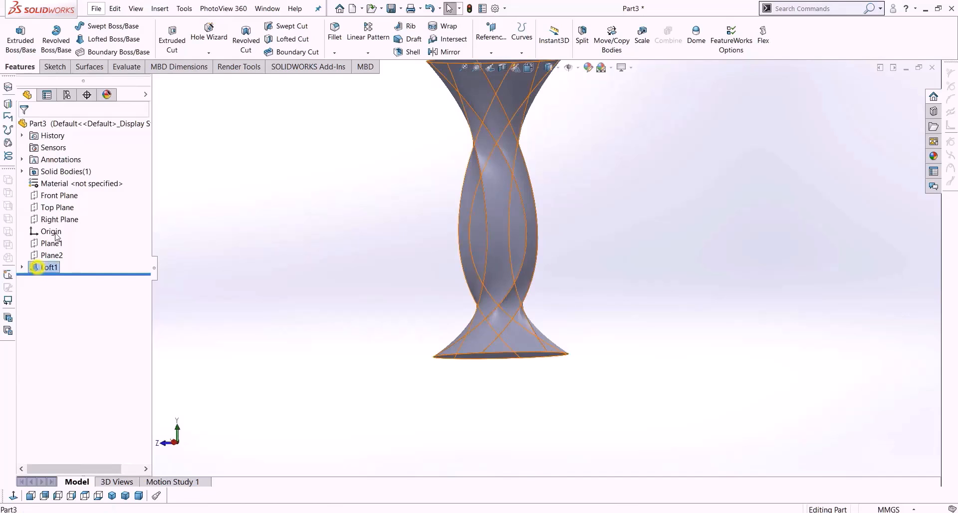
pyautogui.click(48, 237)
pyautogui.rightClick(62, 193)
pyautogui.click(86, 199)
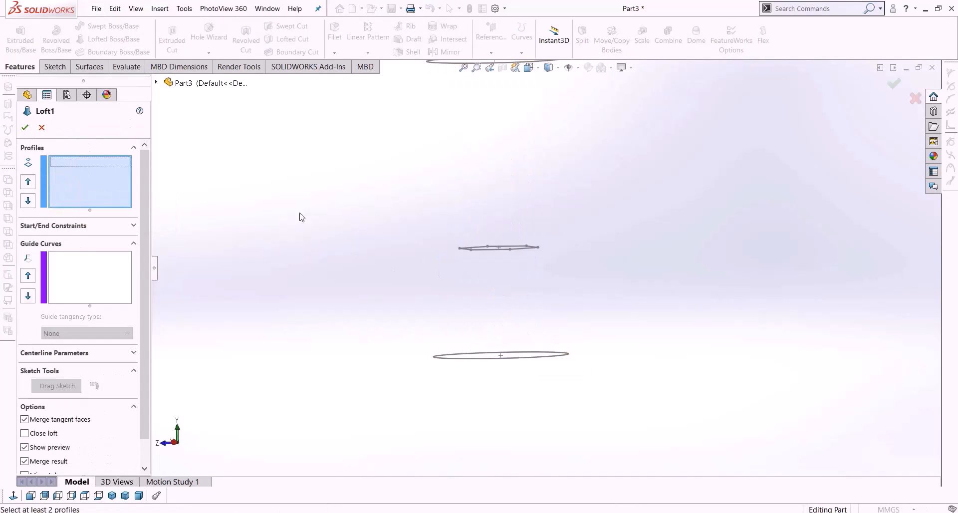
pyautogui.scroll(4, 375, 252)
pyautogui.moveTo(383, 295); pyautogui.dragTo(377, 302, button='middle')
pyautogui.click(110, 495)
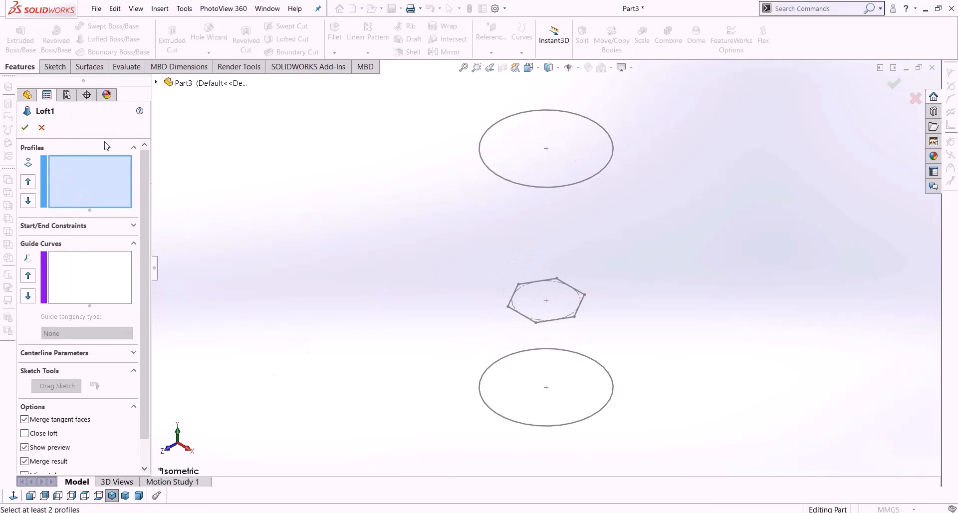
# Reselect Sketch1, Sketch2 and Sketch3 in order as the loft profiles, and accept the untwisted loft.
pyautogui.click(157, 84)
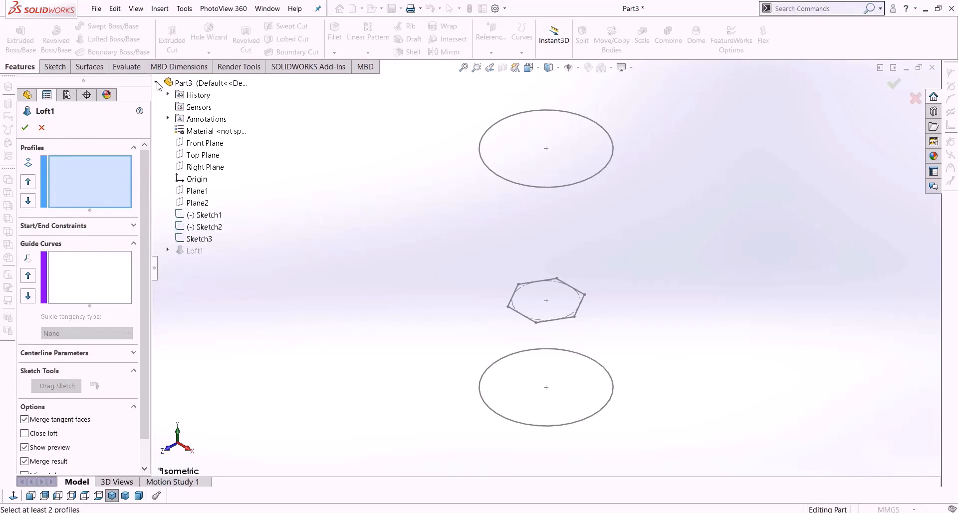
pyautogui.click(202, 215)
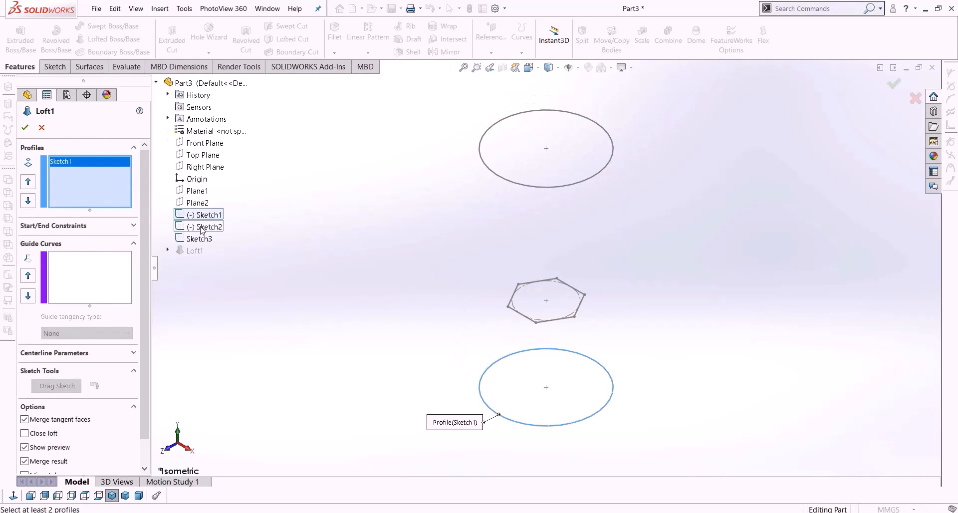
pyautogui.click(203, 227)
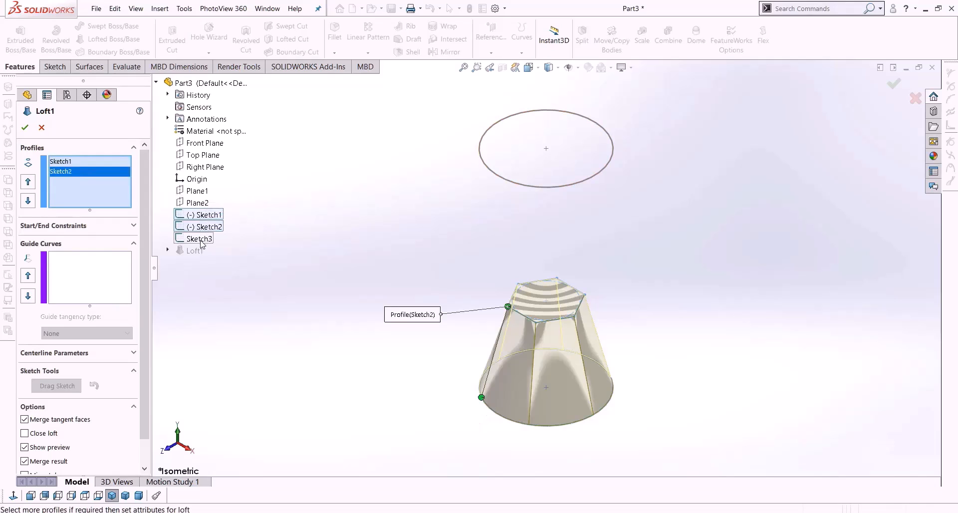
pyautogui.click(201, 239)
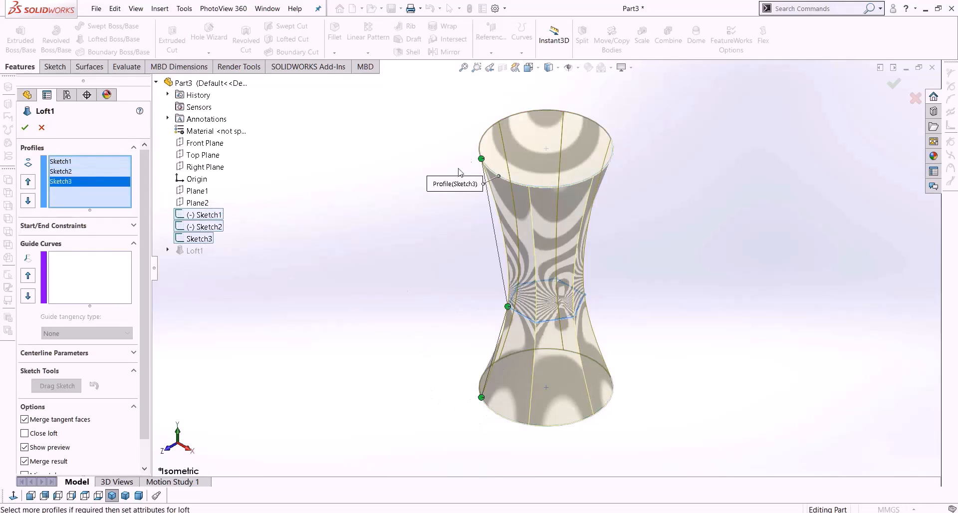
pyautogui.click(25, 128)
pyautogui.moveTo(355, 411); pyautogui.dragTo(492, 316, button='middle')
pyautogui.scroll(-3, 393, 394)
pyautogui.scroll(4, 553, 296)
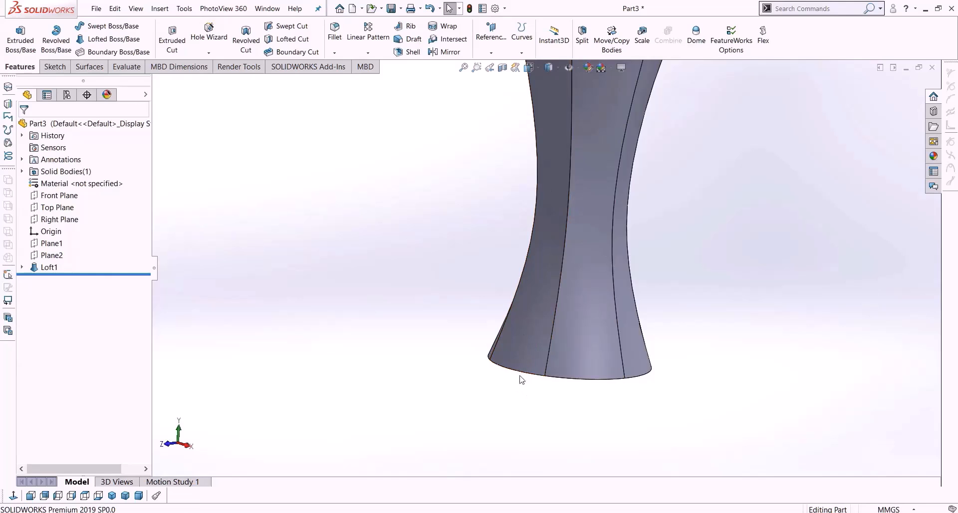
pyautogui.moveTo(583, 300)
pyautogui.mouseDown(button='middle')
pyautogui.moveTo(644, 209)
pyautogui.moveTo(674, 214)
pyautogui.moveTo(603, 264)
pyautogui.moveTo(582, 315)
pyautogui.mouseUp(button='middle')
pyautogui.scroll(-4, 565, 315)
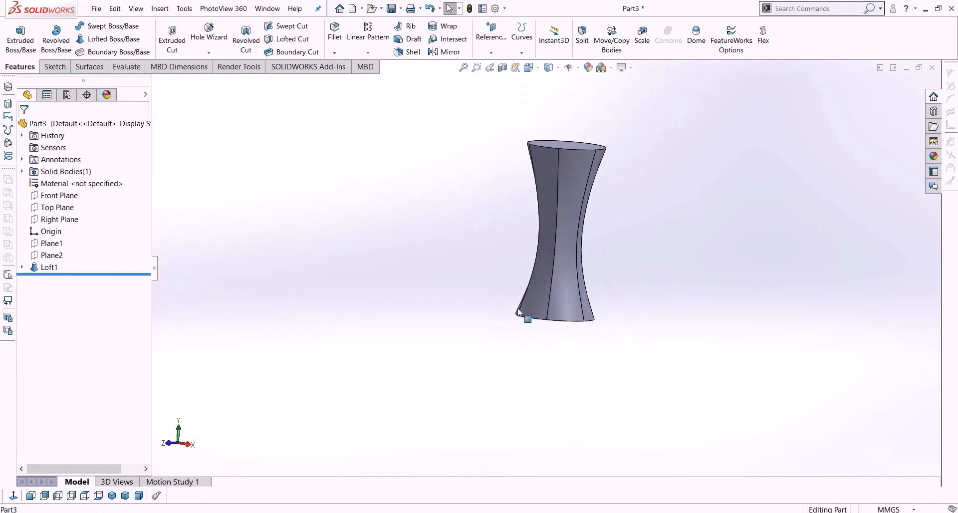
# Edit the loft's top profile, Sketch3, and delete the On Edge relation from its circle.
pyautogui.click(44, 268)
pyautogui.click(325, 293)
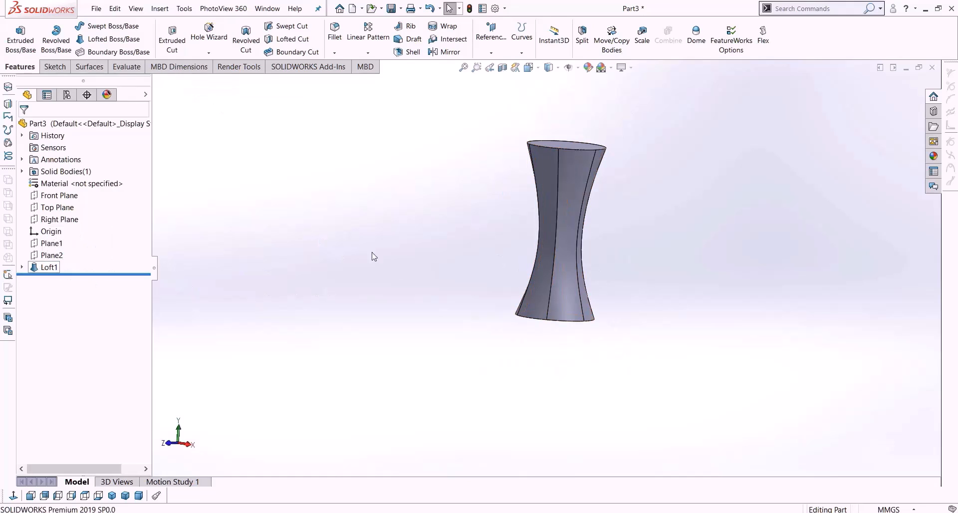
pyautogui.click(22, 268)
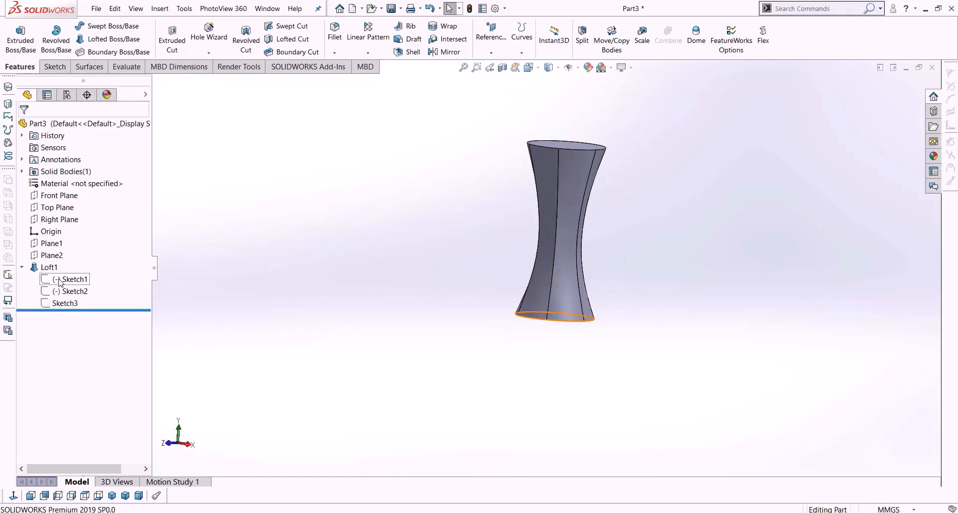
pyautogui.rightClick(68, 306)
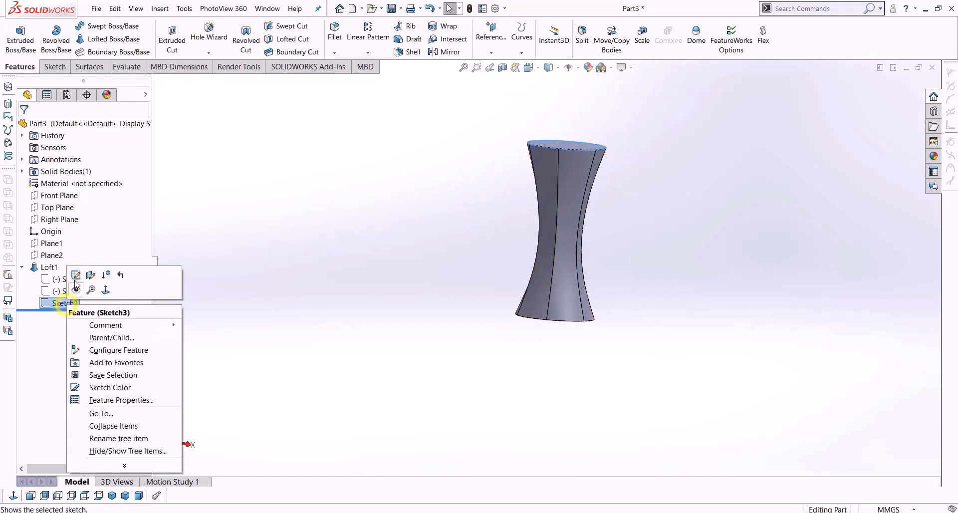
pyautogui.click(79, 275)
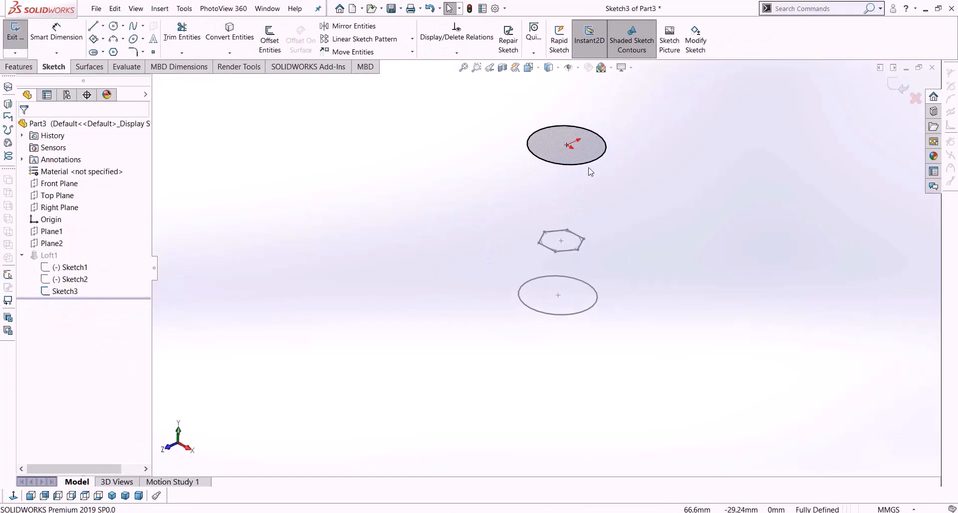
pyautogui.click(591, 165)
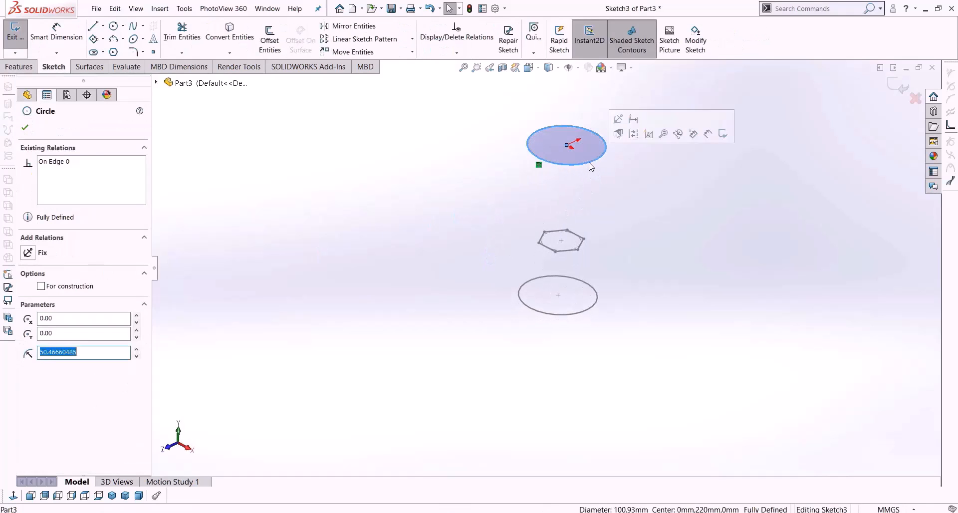
pyautogui.click(540, 169)
pyautogui.press('Delete')
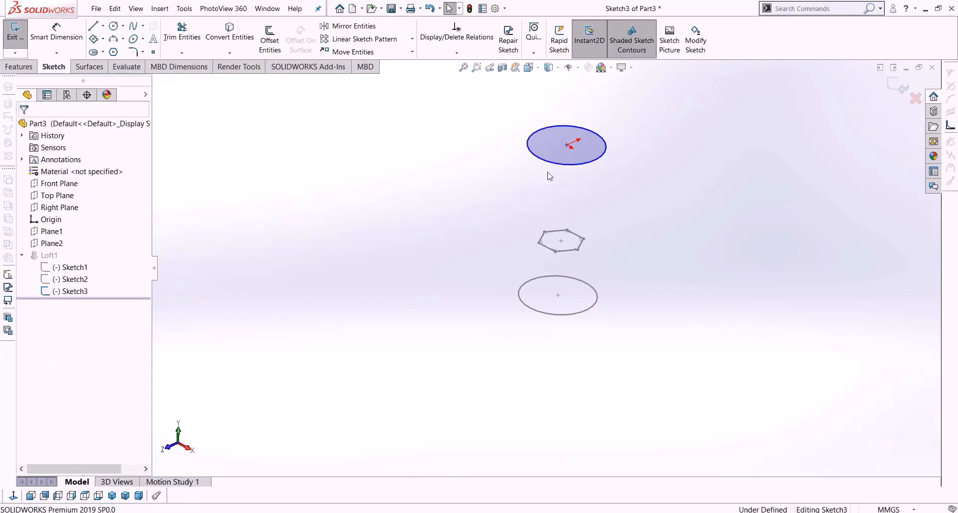
# Enlarge the top profile circle to about 231 mm in diameter and exit the sketch.
pyautogui.moveTo(588, 171); pyautogui.dragTo(607, 189)
pyautogui.click(915, 88)
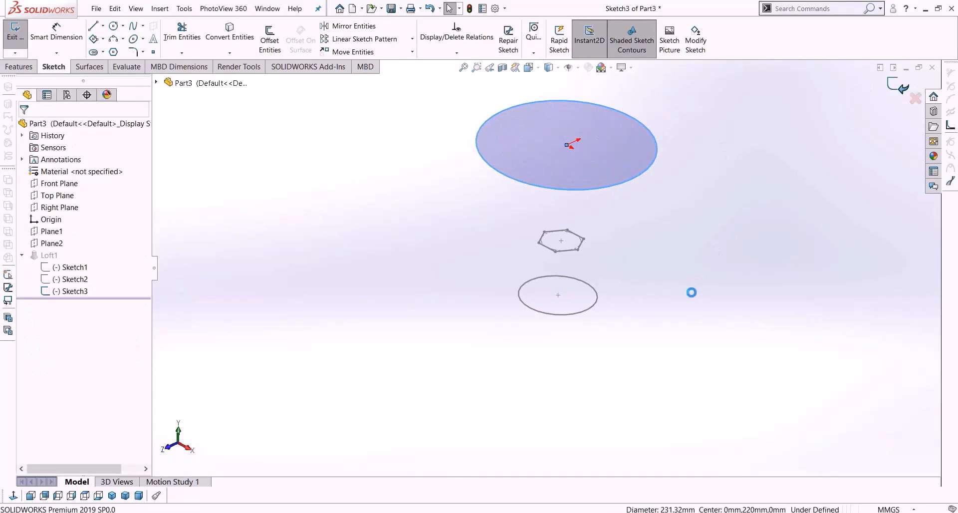
pyautogui.moveTo(644, 258); pyautogui.dragTo(559, 225, button='middle')
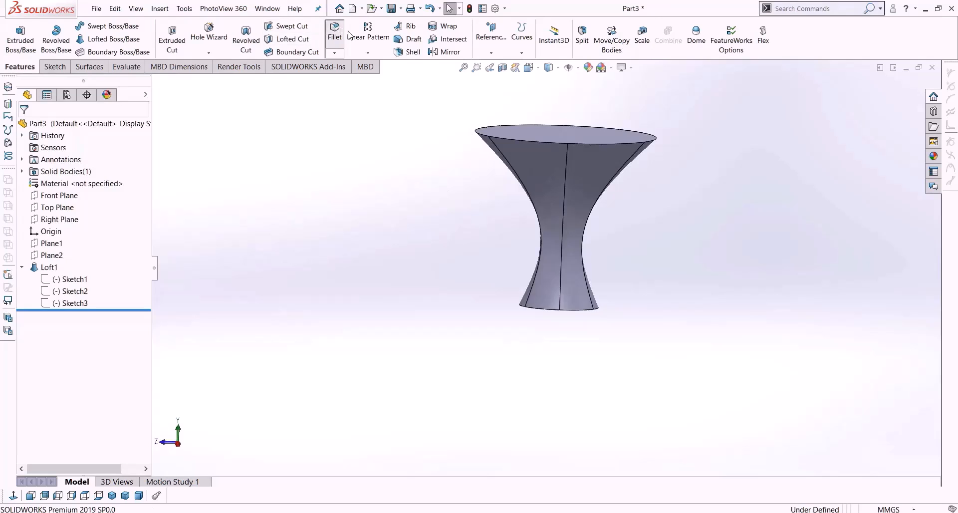
# Fillet the loft's top face edge with a 10 mm radius.
pyautogui.click(593, 133)
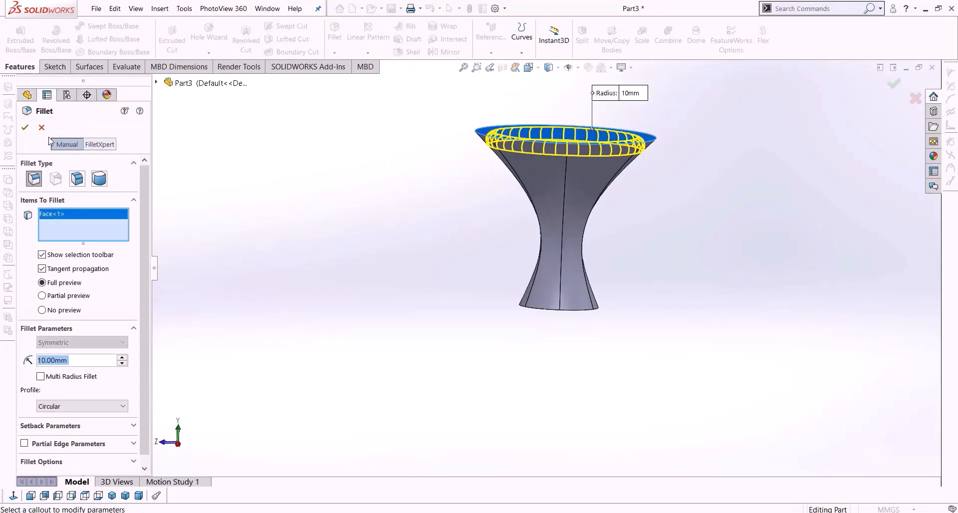
pyautogui.click(26, 126)
pyautogui.moveTo(346, 267); pyautogui.dragTo(440, 323, button='middle')
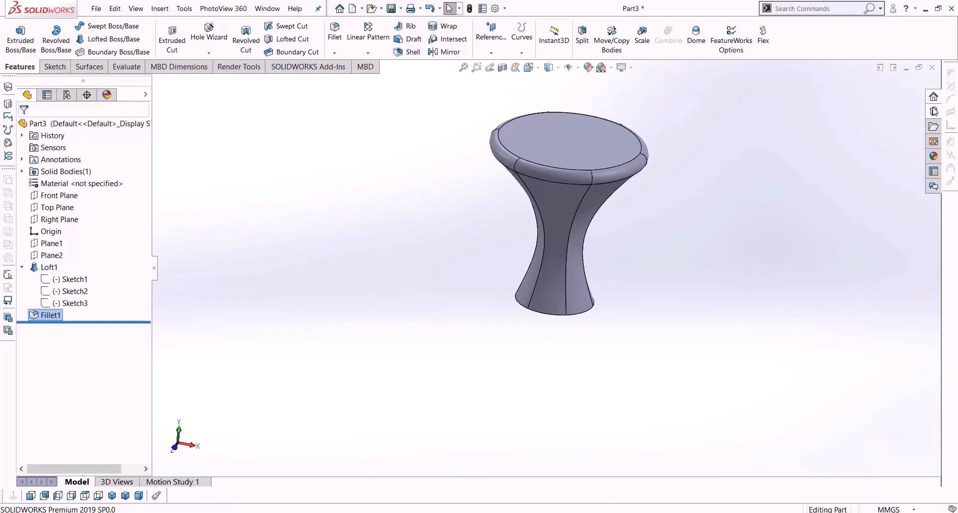
# Close the lofted part without saving it and create a new part document.
pyautogui.click(932, 68)
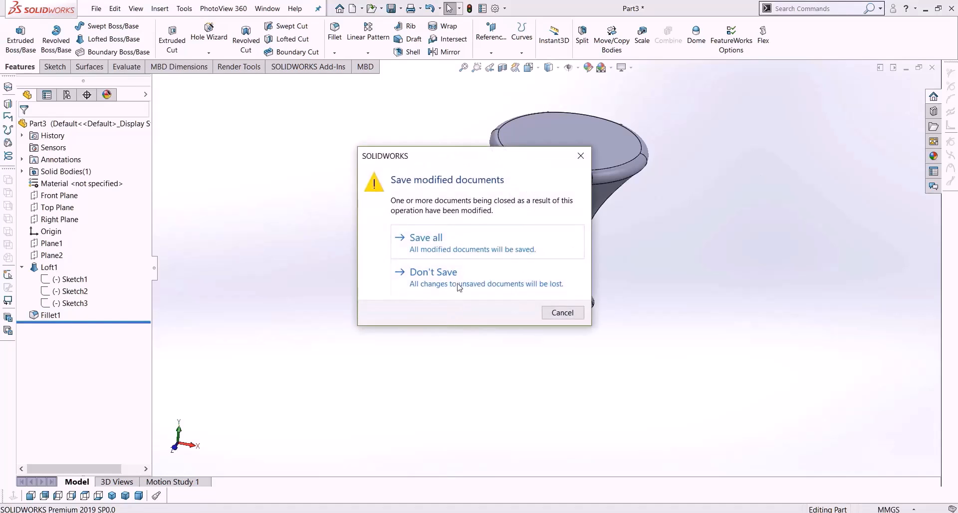
pyautogui.click(449, 330)
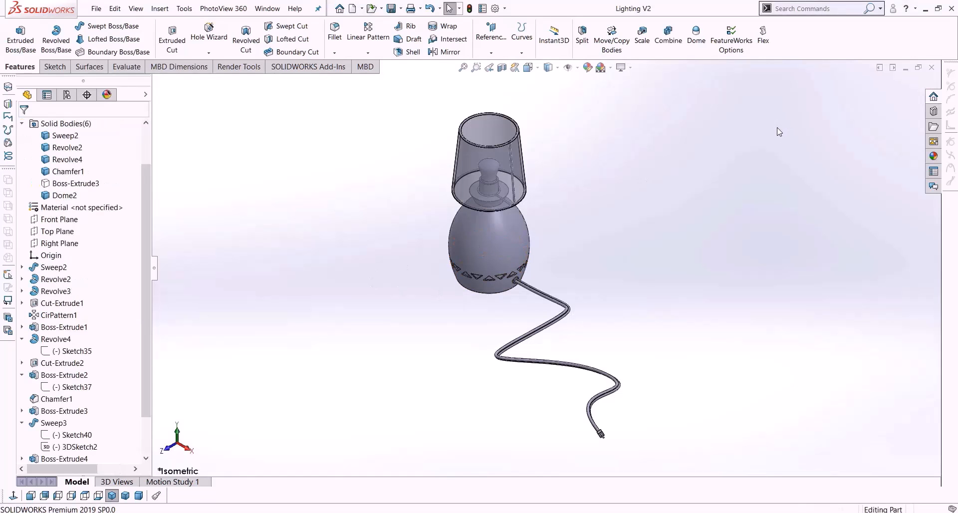
pyautogui.hotkey('ctrl', 'n')
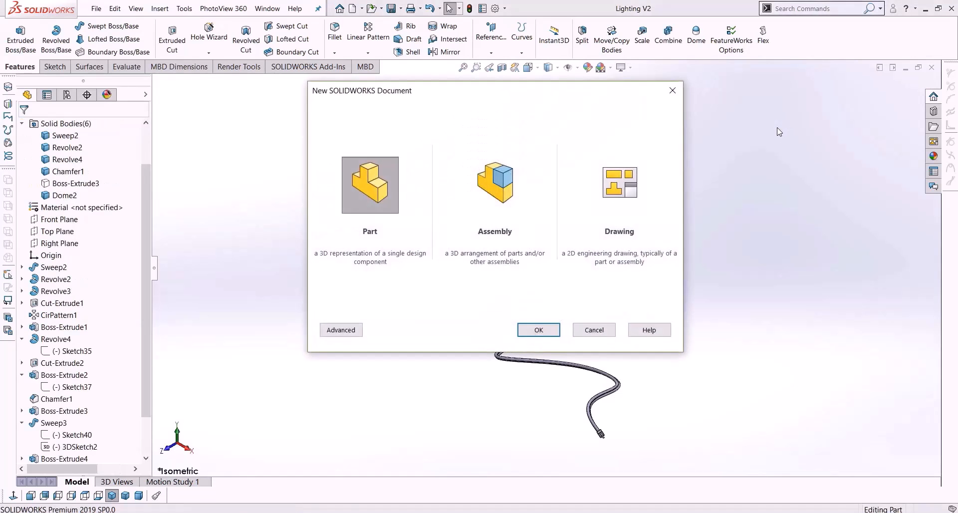
pyautogui.press('Return')
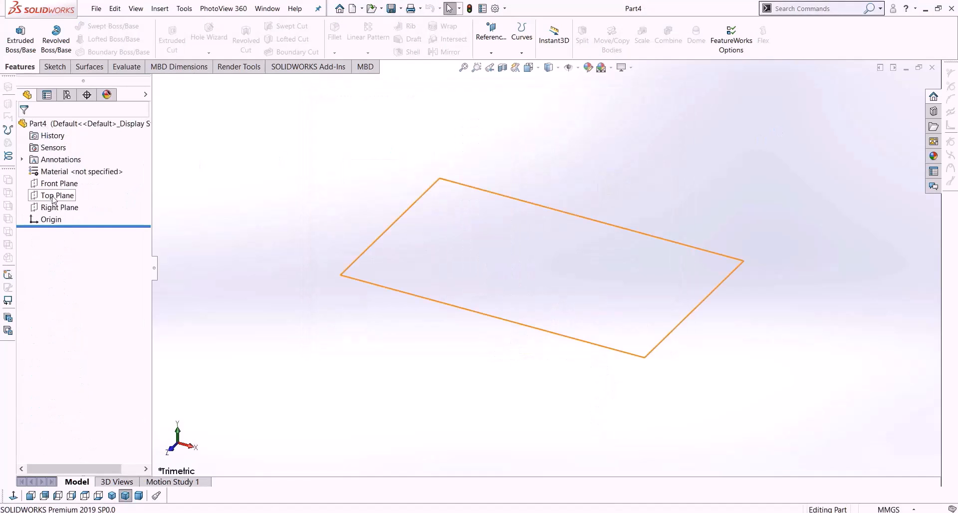
# Sketch a closed right triangle on the Front Plane with its square corner at the origin and its long leg vertical.
pyautogui.click(58, 195)
pyautogui.click(53, 68)
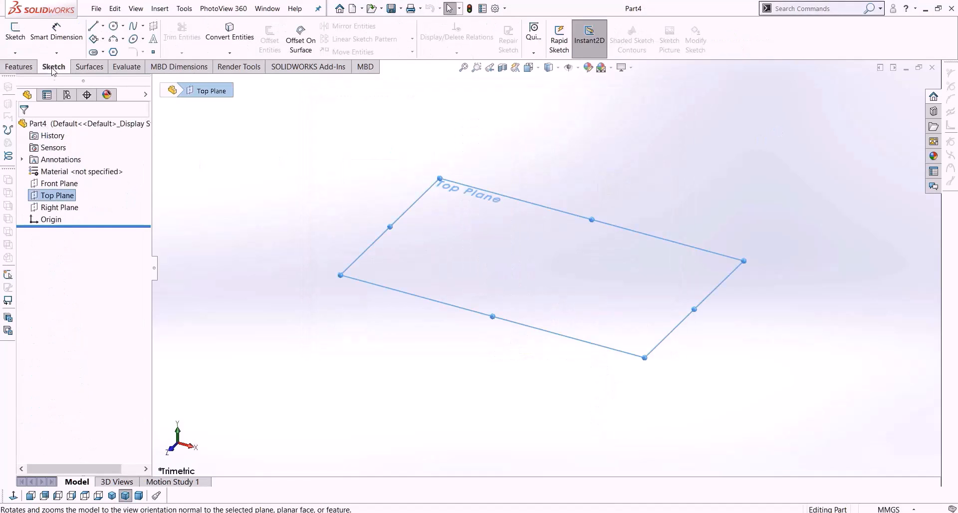
pyautogui.click(58, 184)
pyautogui.click(15, 30)
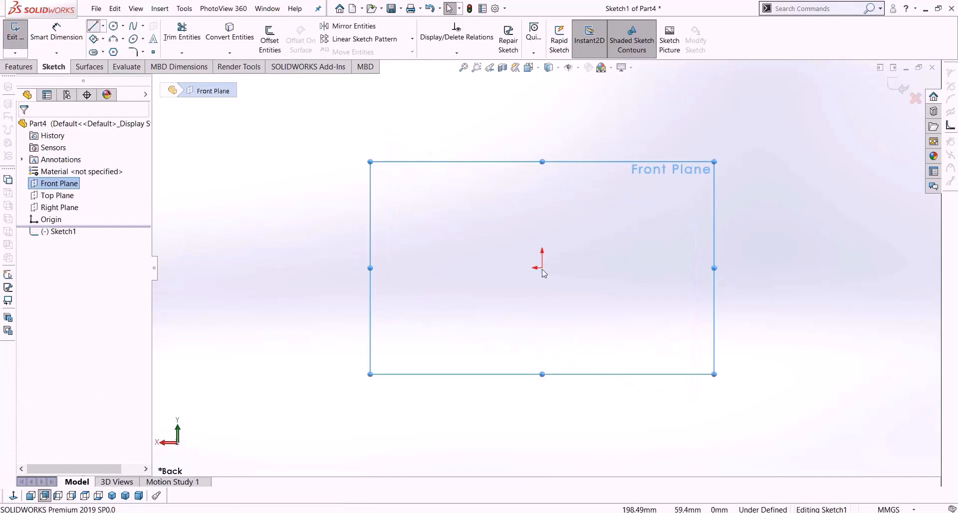
pyautogui.press('l')
pyautogui.click(539, 268)
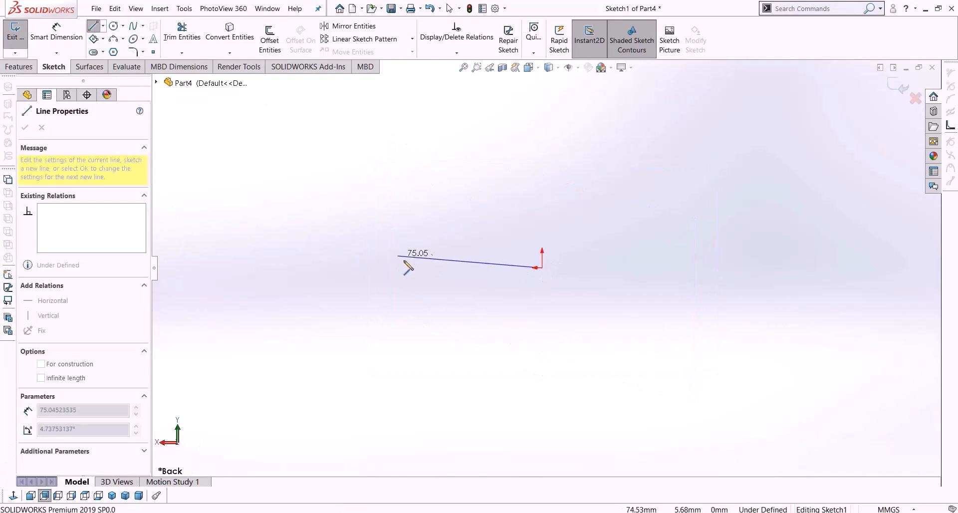
pyautogui.click(493, 268)
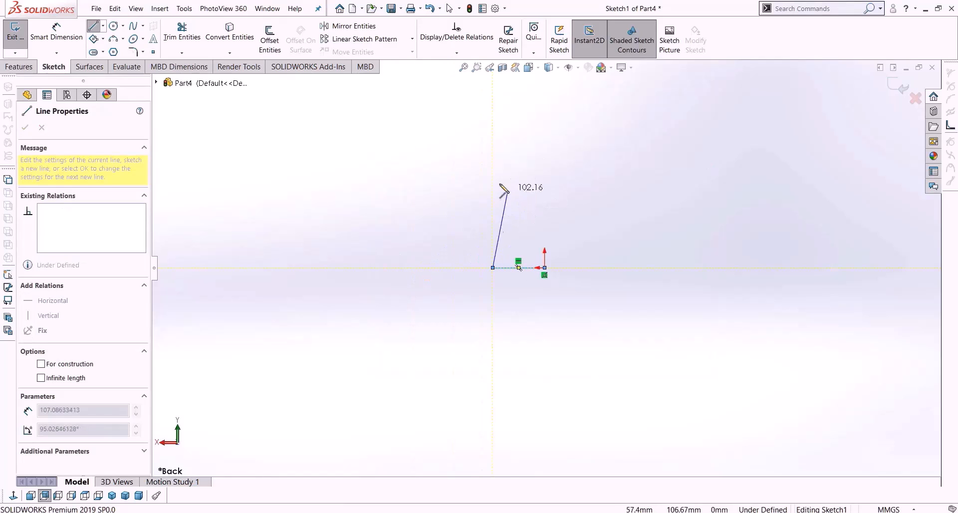
pyautogui.click(545, 131)
pyautogui.click(544, 269)
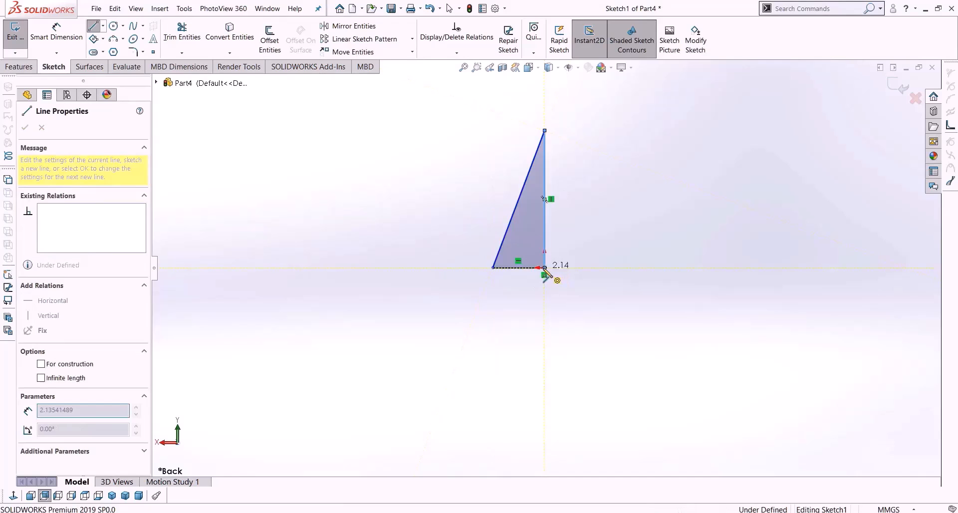
pyautogui.press('Escape')
# Add a vertical centerline about 290 mm long through the triangle's vertical side, extending past both of its ends.
pyautogui.click(103, 25)
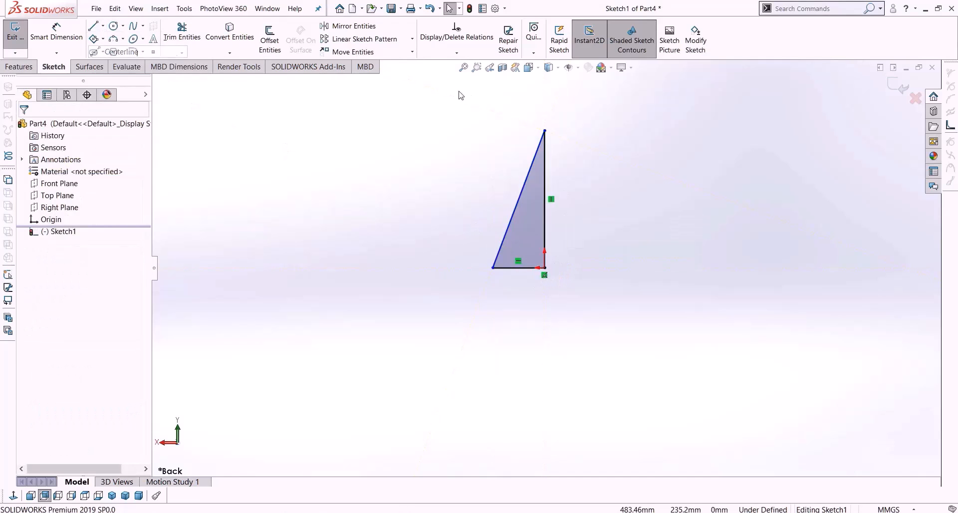
pyautogui.click(544, 95)
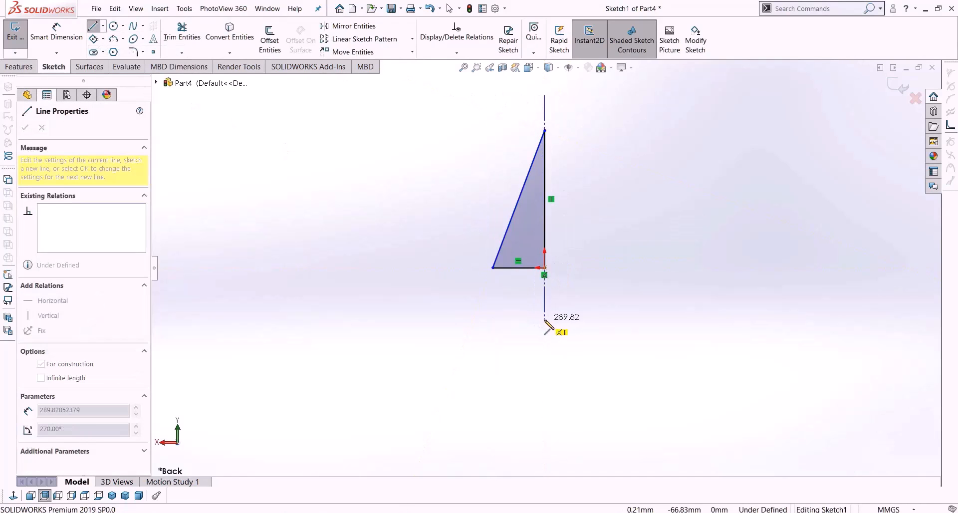
pyautogui.click(545, 319)
pyautogui.press('Escape')
# Try to revolve the triangle 360 degrees about the centerline to form a cone.
pyautogui.click(19, 66)
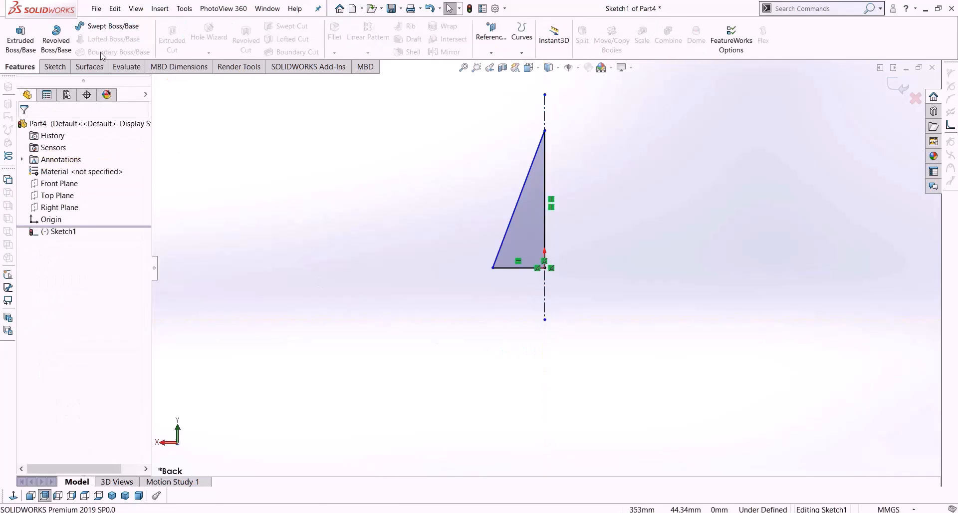
pyautogui.click(63, 44)
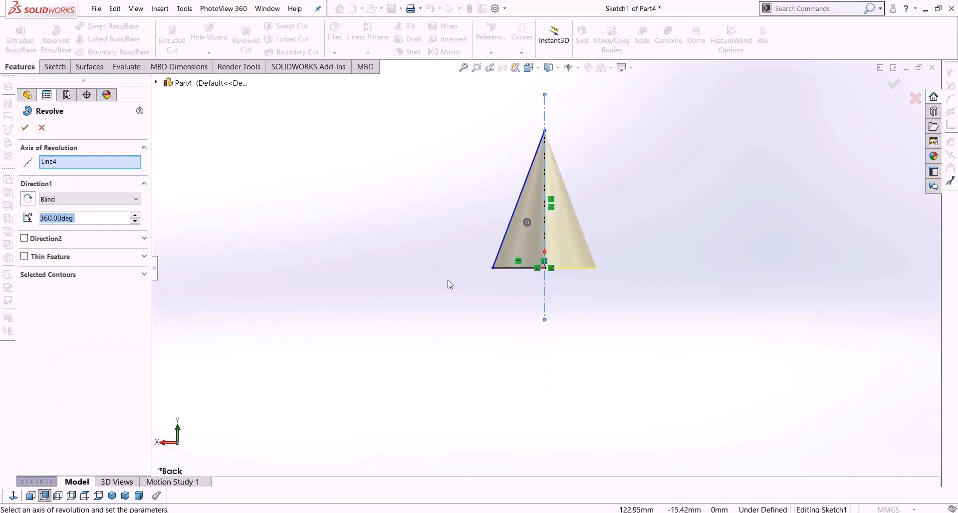
pyautogui.moveTo(393, 303); pyautogui.dragTo(394, 343, button='middle')
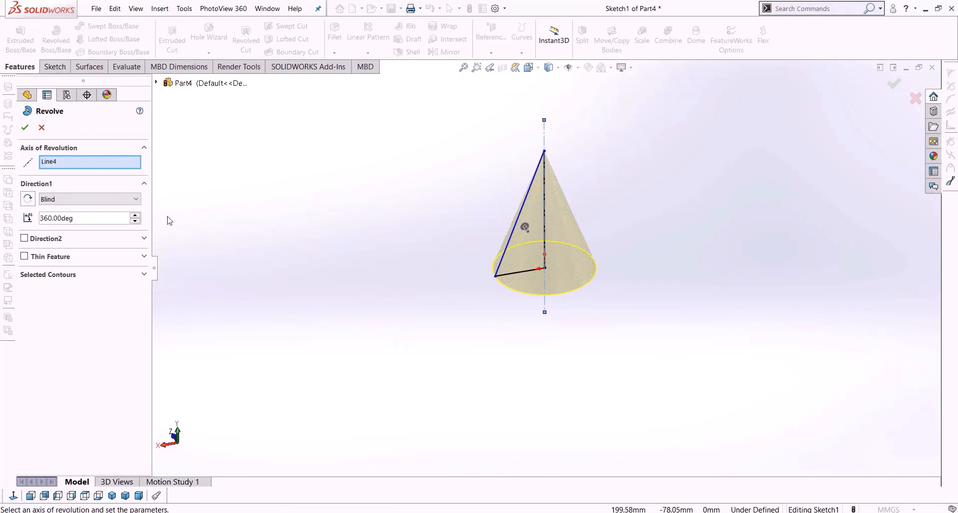
pyautogui.click(42, 127)
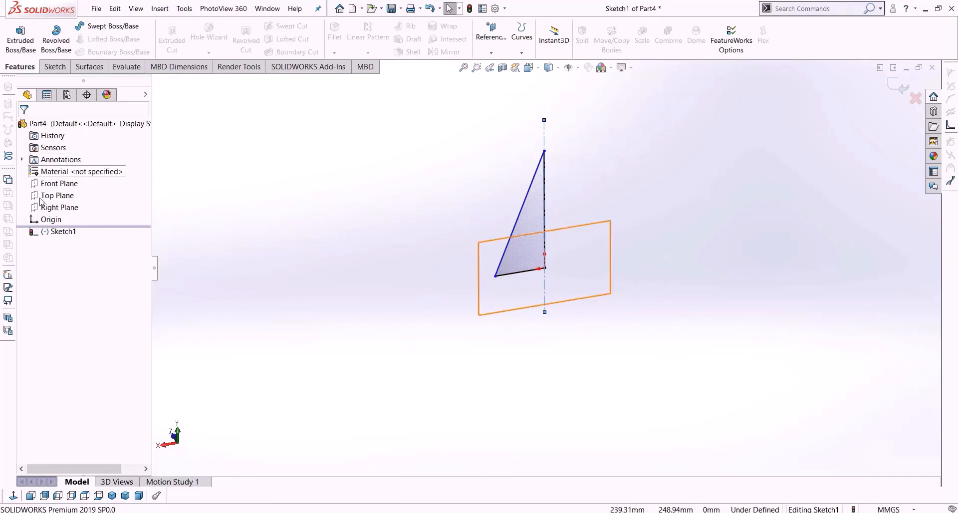
# Exit the triangle sketch and delete it from the part.
pyautogui.click(899, 86)
pyautogui.click(69, 234)
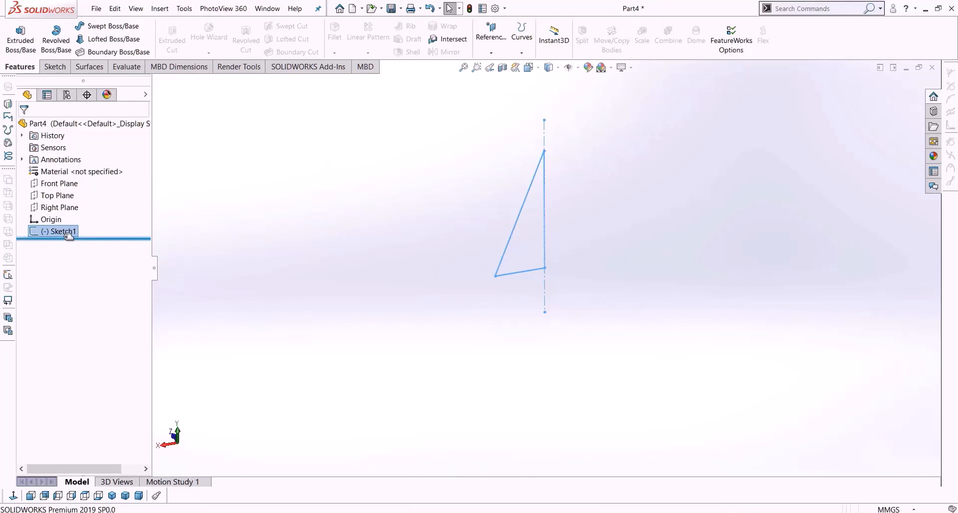
pyautogui.press('Delete')
pyautogui.press('Return')
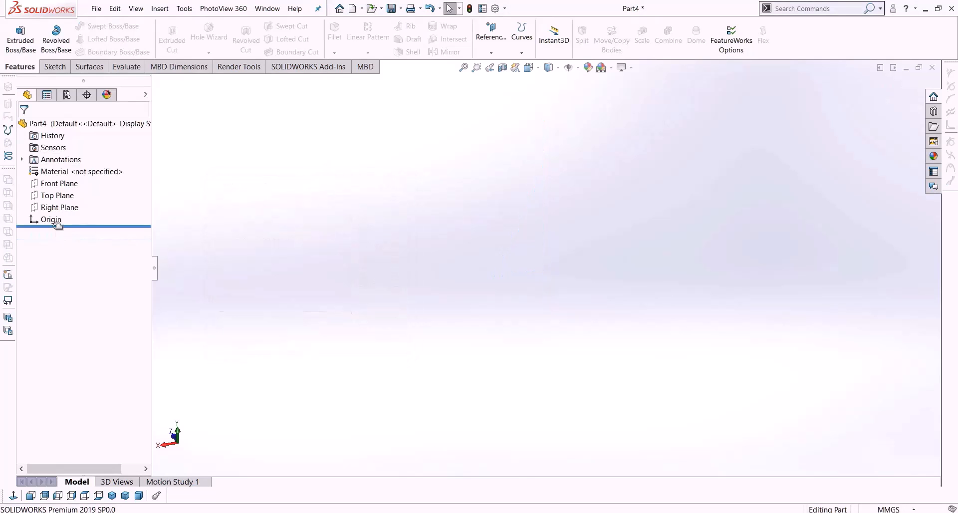
# Sketch a center rectangle on the Top Plane, centred on the origin, with vertical sides about 262 mm long.
pyautogui.click(55, 195)
pyautogui.click(55, 66)
pyautogui.click(15, 35)
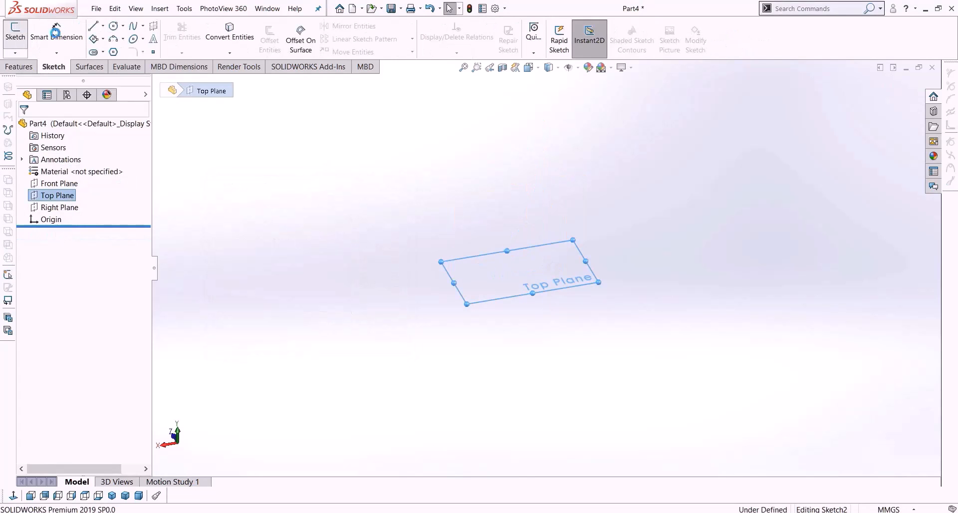
pyautogui.click(103, 39)
pyautogui.click(127, 64)
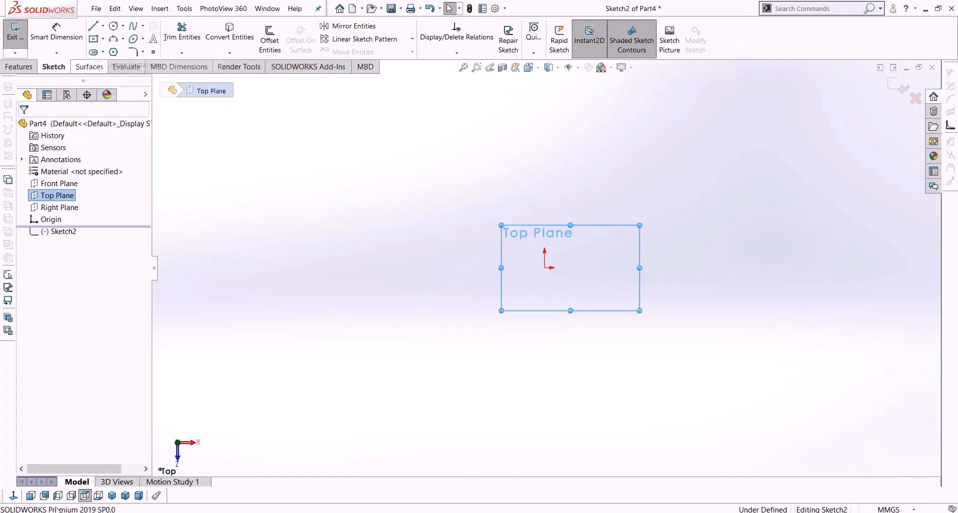
pyautogui.click(10, 498)
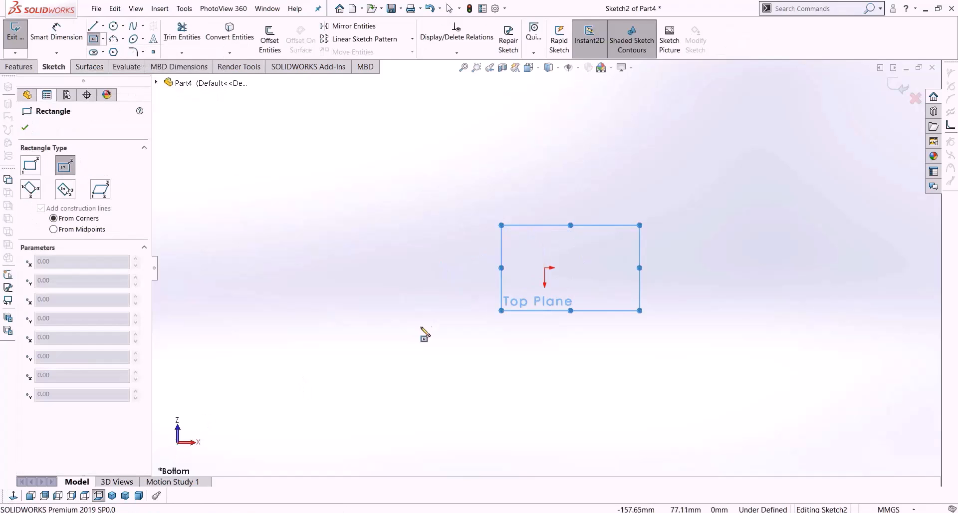
pyautogui.click(13, 497)
pyautogui.click(545, 268)
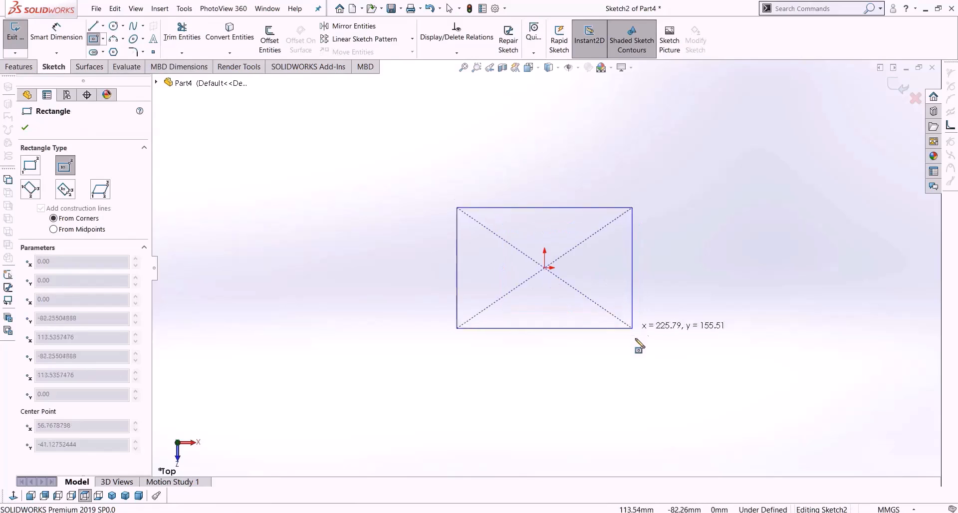
pyautogui.click(644, 370)
pyautogui.press('Escape')
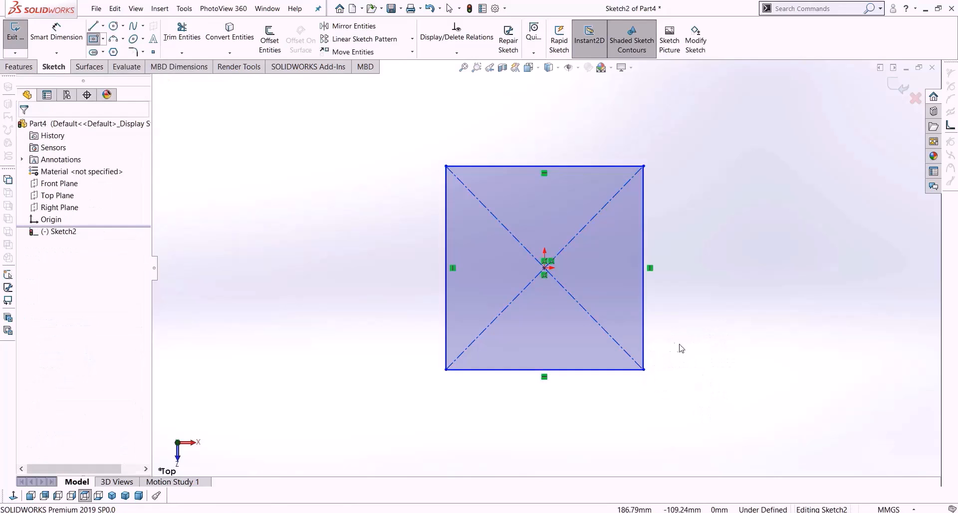
# Make two adjacent sides of the rectangle equal so it becomes a square, and exit the sketch.
pyautogui.click(644, 354)
pyautogui.keyDown('ctrl'); pyautogui.click(591, 369); pyautogui.keyUp('ctrl')
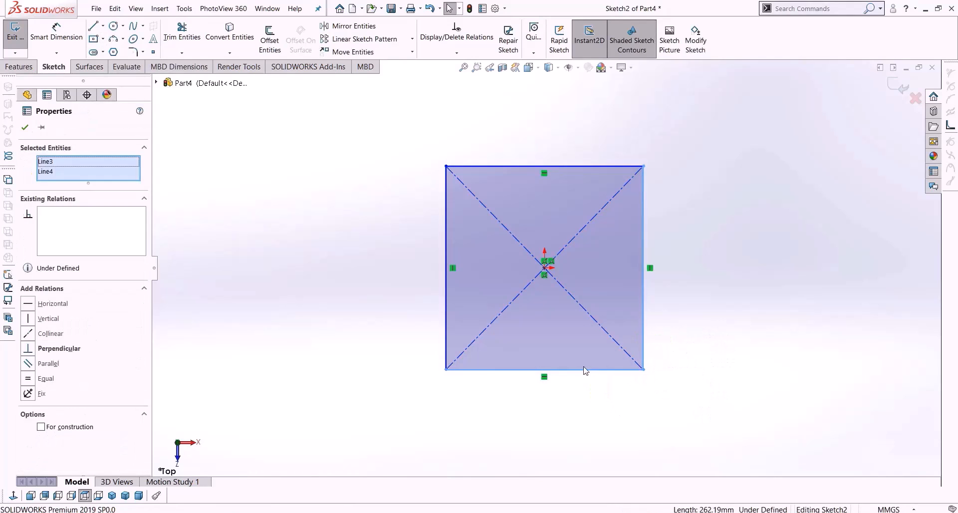
pyautogui.click(30, 379)
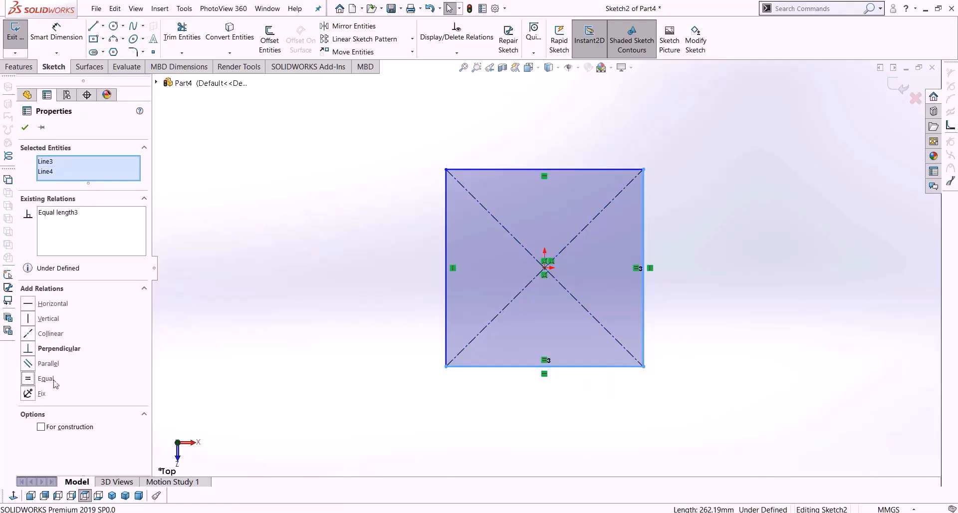
pyautogui.click(323, 261)
pyautogui.click(902, 89)
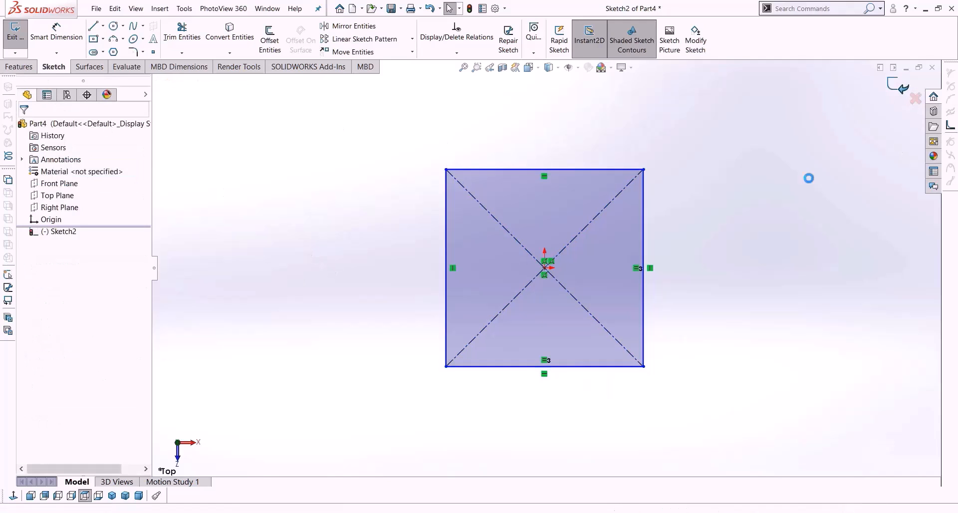
pyautogui.click(58, 195)
pyautogui.moveTo(276, 313); pyautogui.dragTo(276, 155, button='middle')
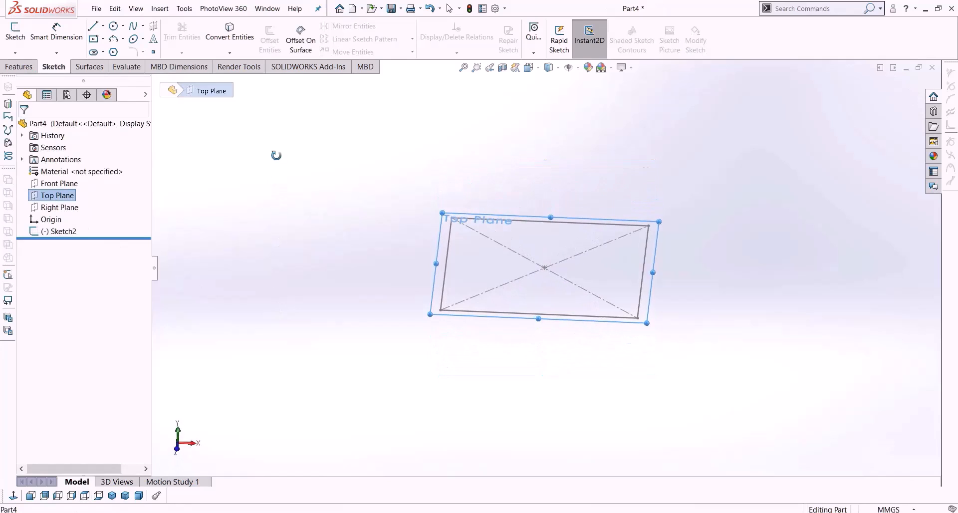
pyautogui.click(22, 67)
pyautogui.click(52, 67)
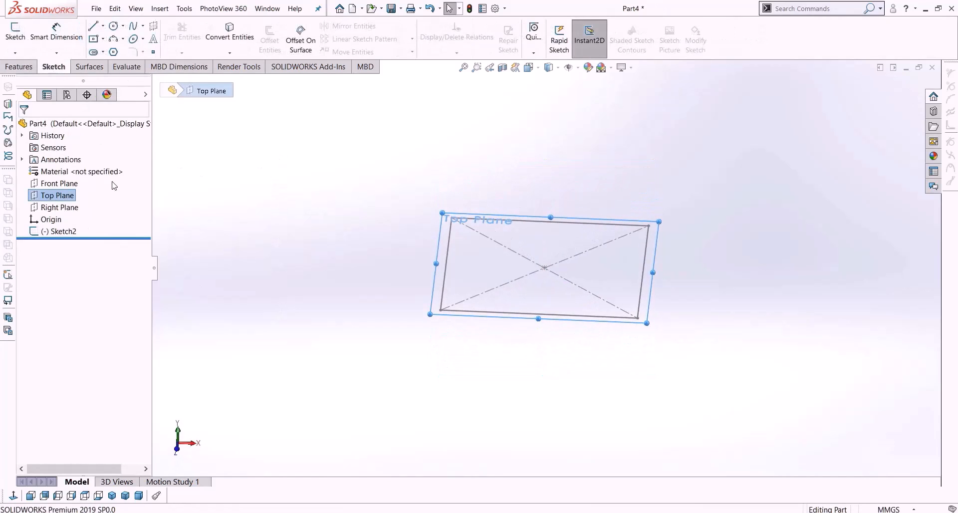
pyautogui.click(55, 248)
pyautogui.rightClick(59, 232)
pyautogui.click(71, 199)
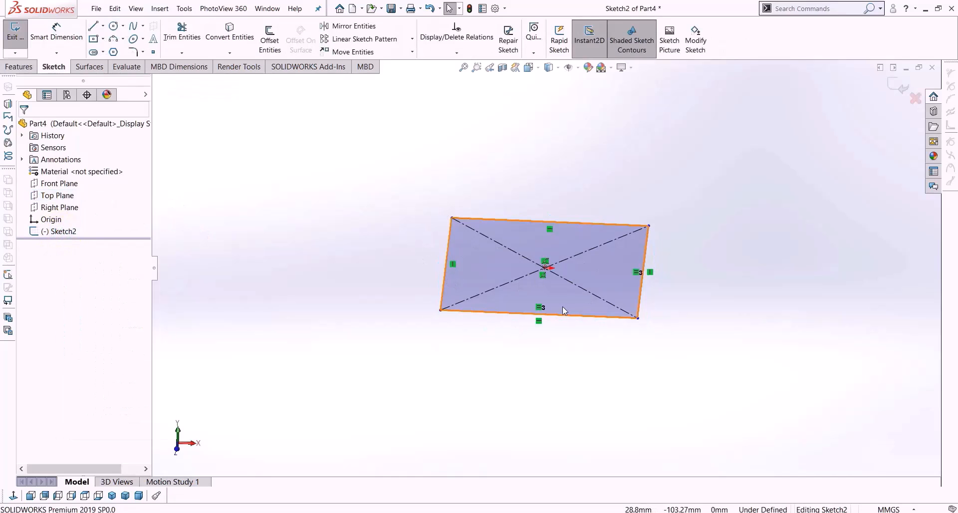
pyautogui.click(34, 69)
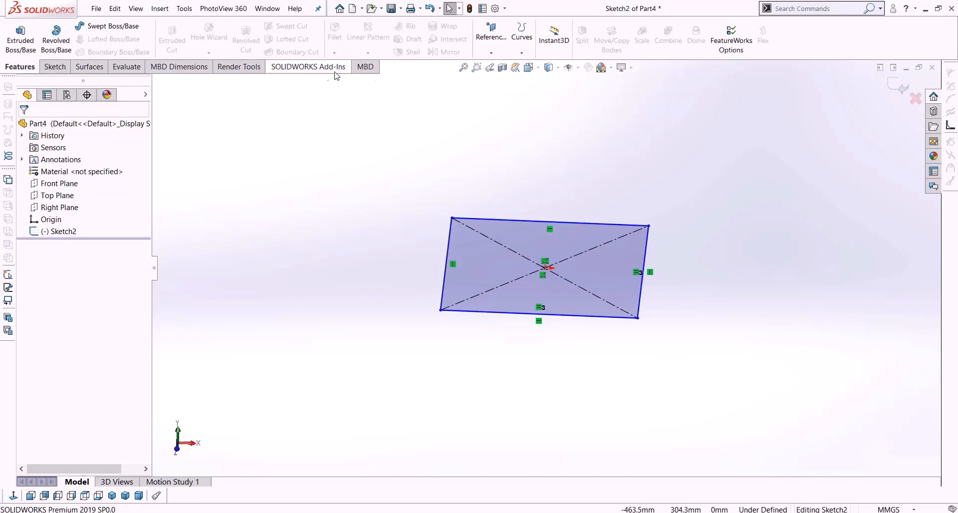
pyautogui.click(491, 53)
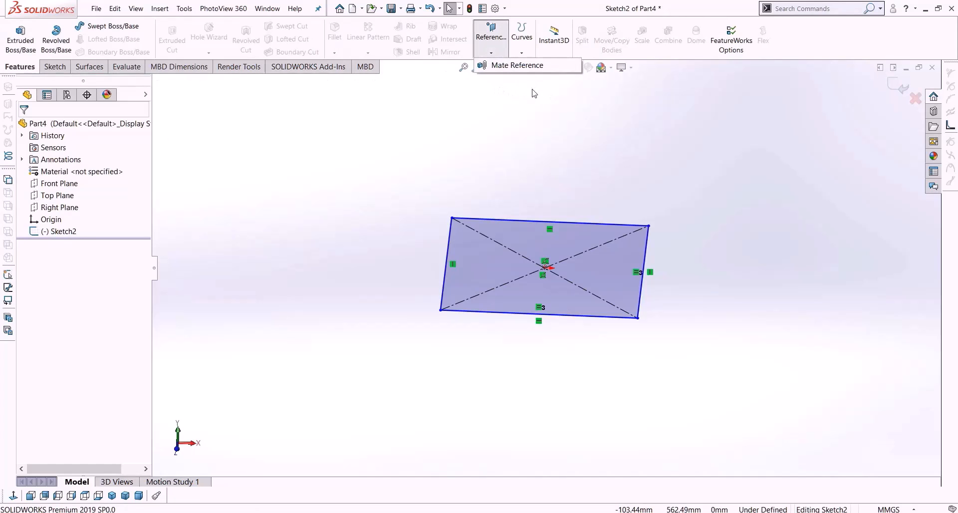
pyautogui.click(898, 82)
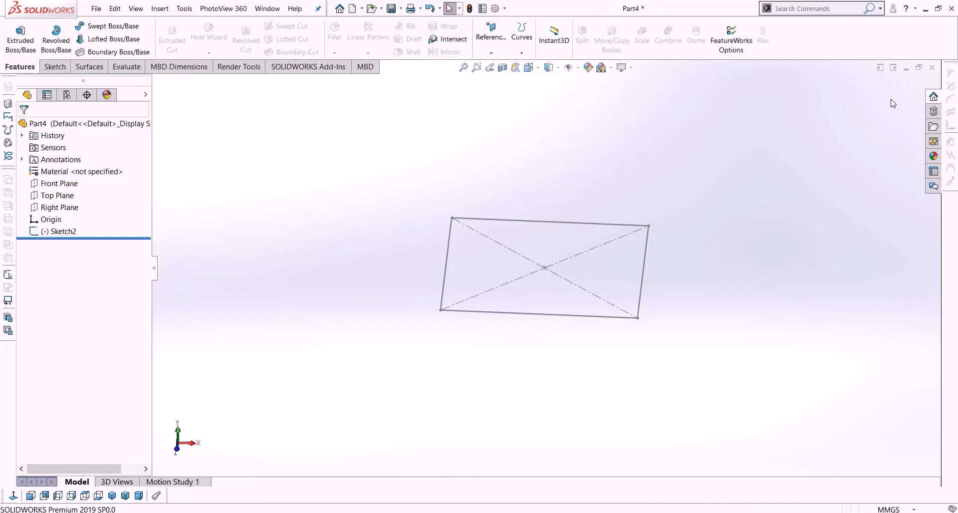
# Create a reference plane offset 200 mm above the Top Plane.
pyautogui.click(491, 53)
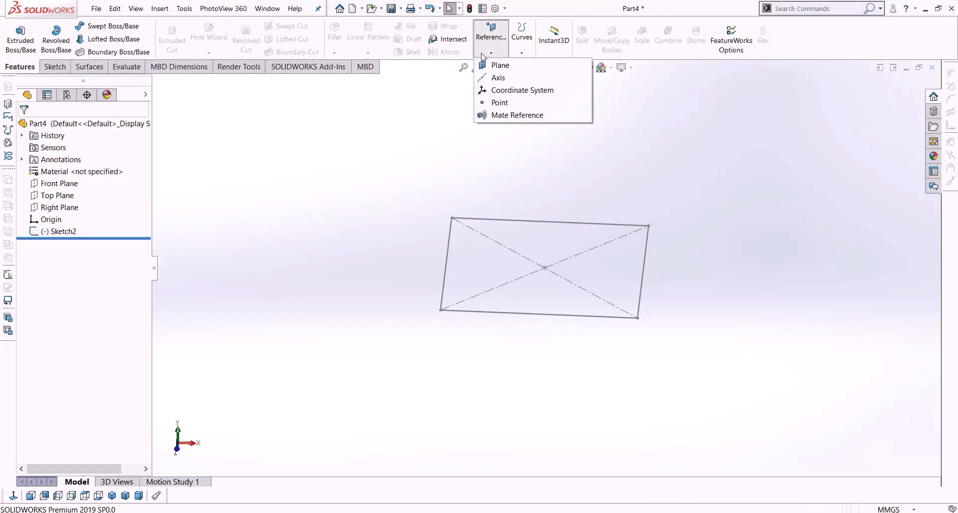
pyautogui.click(486, 64)
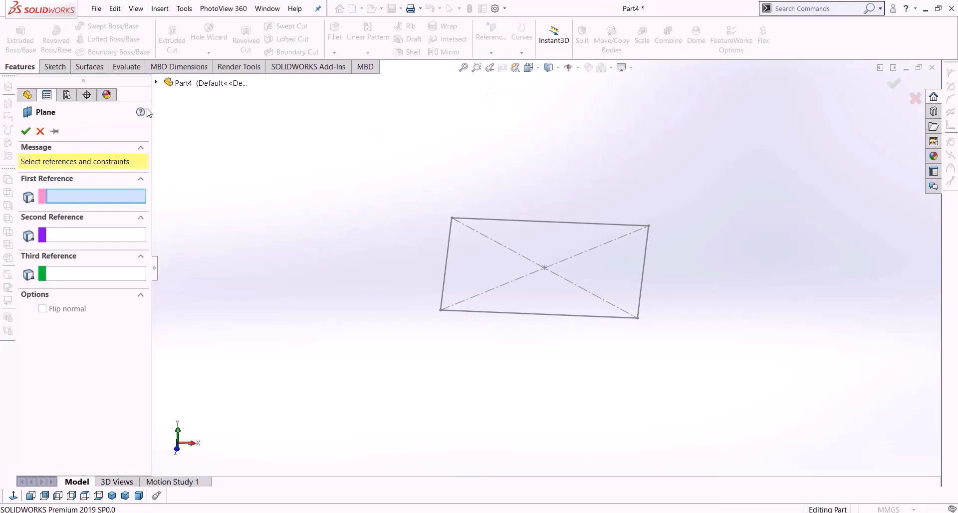
pyautogui.click(157, 82)
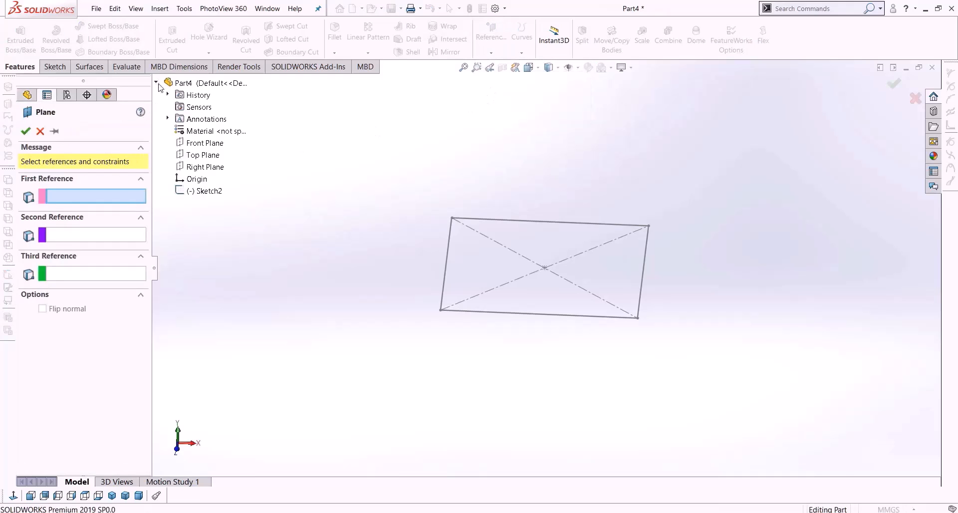
pyautogui.click(196, 156)
pyautogui.moveTo(409, 353); pyautogui.dragTo(327, 297, button='middle')
pyautogui.moveTo(143, 282); pyautogui.dragTo(143, 282)
pyautogui.moveTo(331, 285); pyautogui.dragTo(329, 344, button='middle')
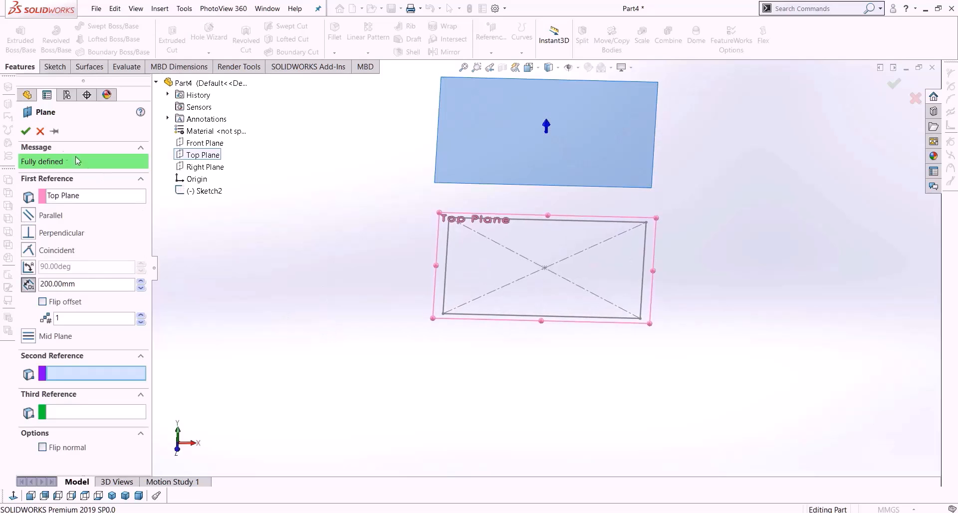
pyautogui.click(26, 131)
# Sketch a single point on Plane1 outside the base square, at about X -156, Y 48 mm, and exit the sketch.
pyautogui.click(476, 150)
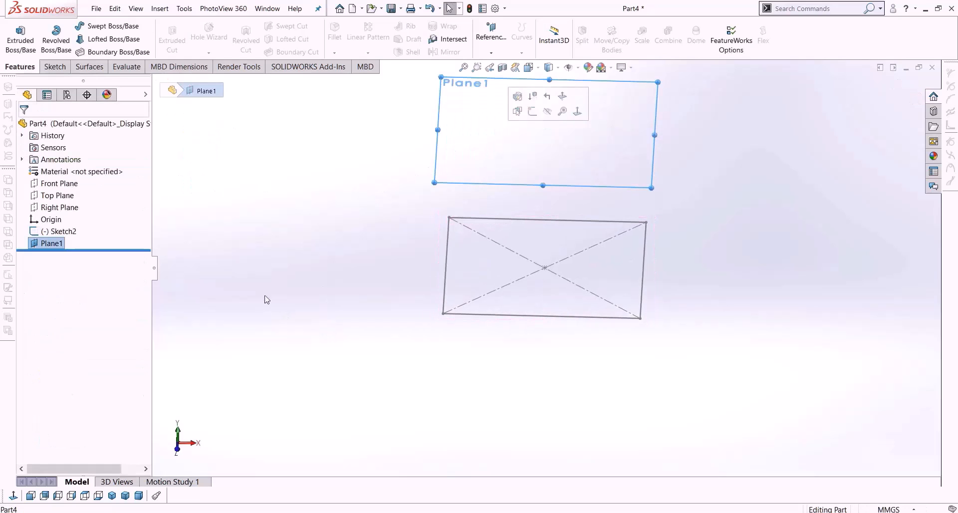
pyautogui.click(13, 496)
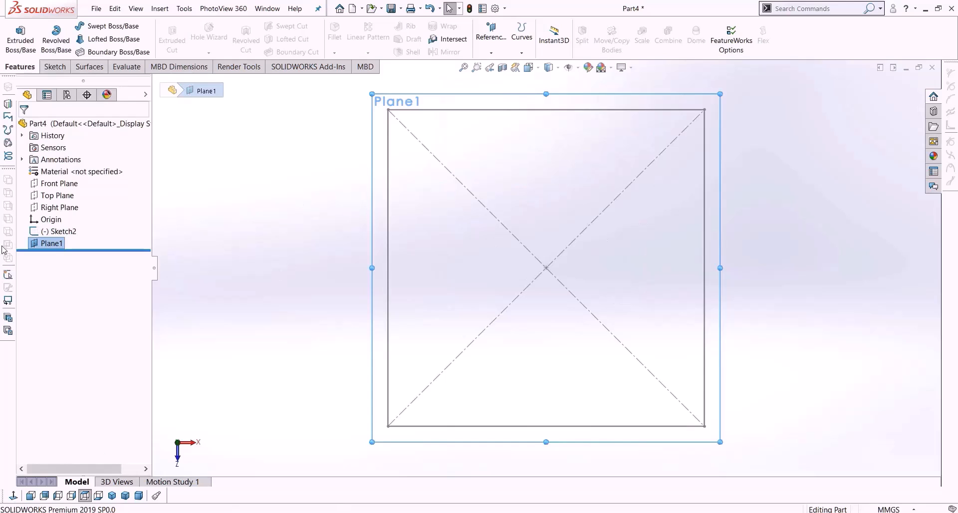
pyautogui.click(55, 67)
pyautogui.click(15, 31)
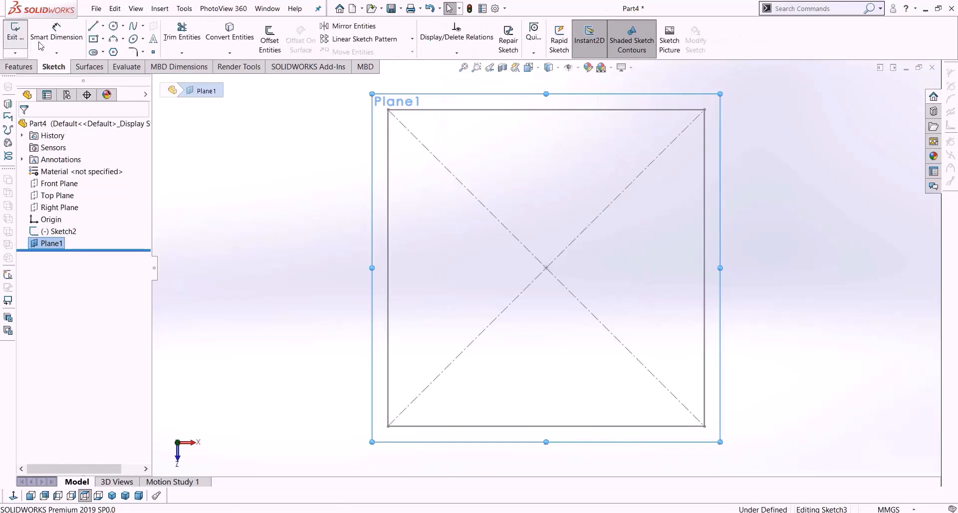
pyautogui.click(153, 52)
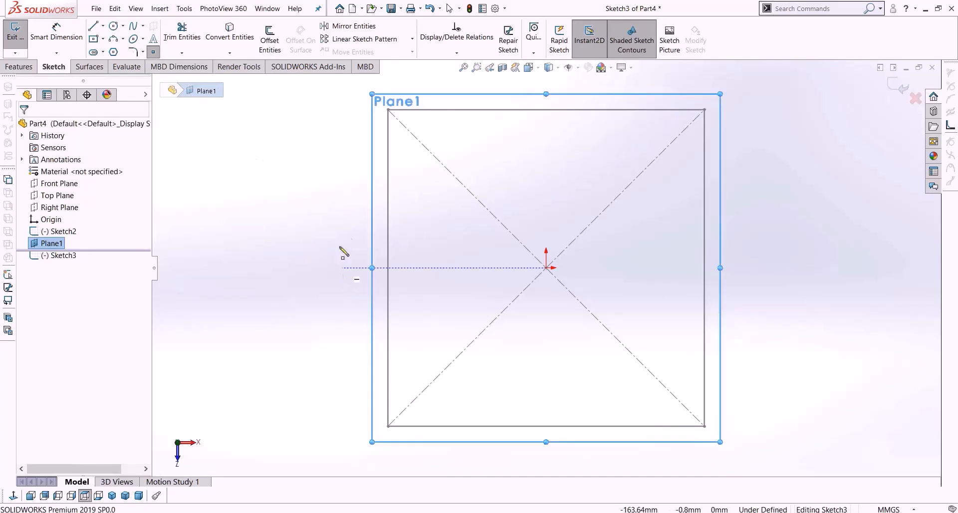
pyautogui.click(352, 208)
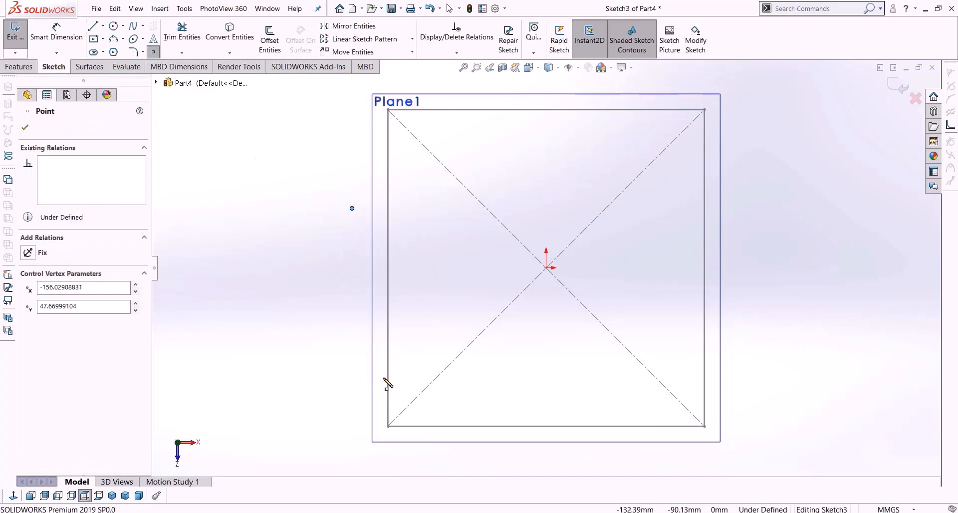
pyautogui.press('Escape')
pyautogui.click(899, 88)
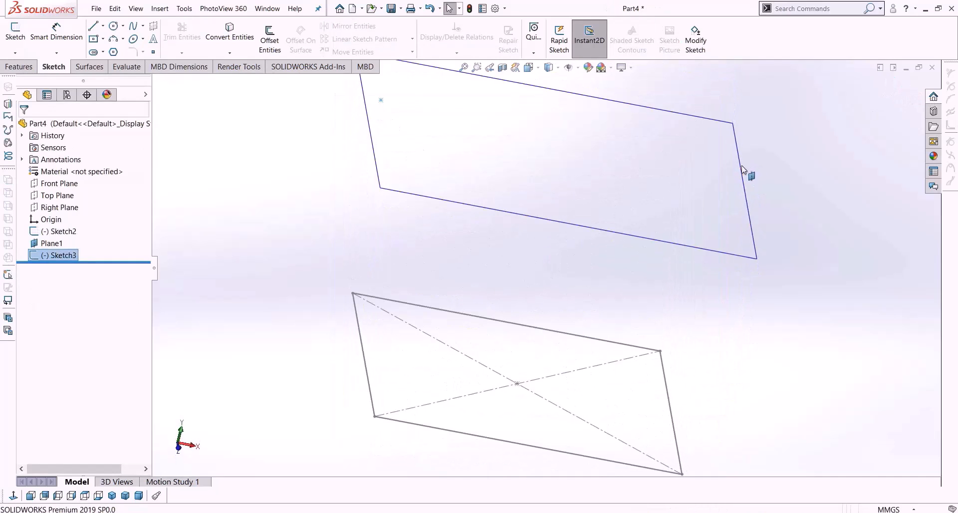
# Hide Plane1 so only the base square and the point sketch remain on display.
pyautogui.rightClick(742, 167)
pyautogui.click(764, 149)
pyautogui.scroll(4, 648, 238)
pyautogui.moveTo(629, 278); pyautogui.dragTo(607, 260, button='middle')
# Create a lofted boss from the square base sketch to the sketched point.
pyautogui.click(20, 67)
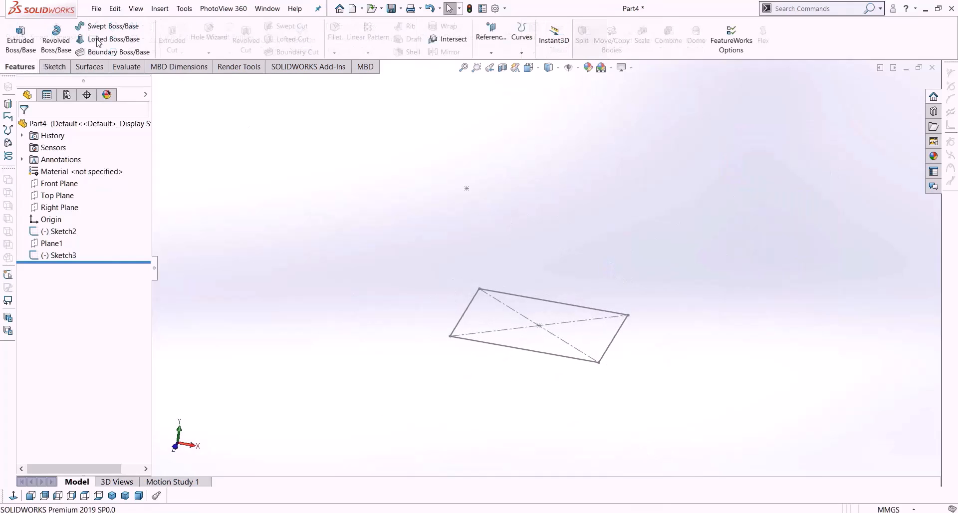
pyautogui.click(100, 39)
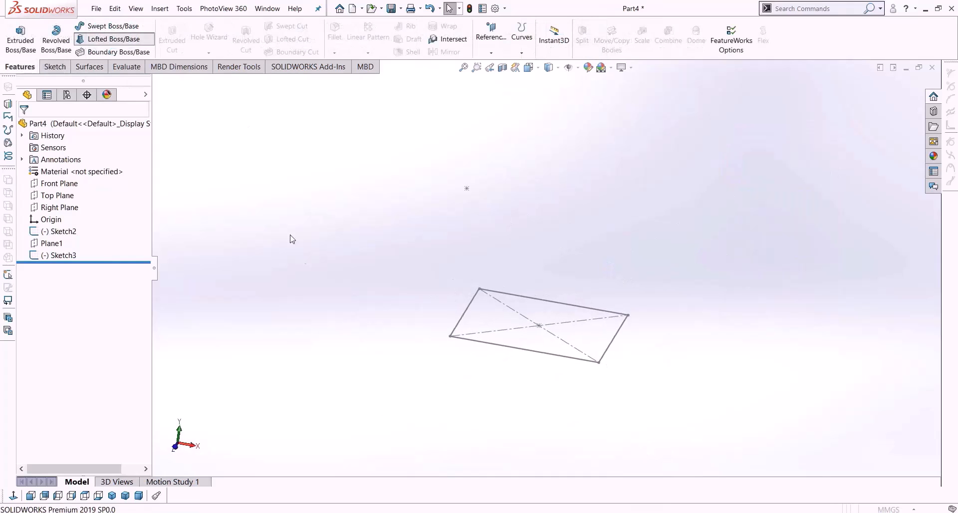
pyautogui.click(490, 345)
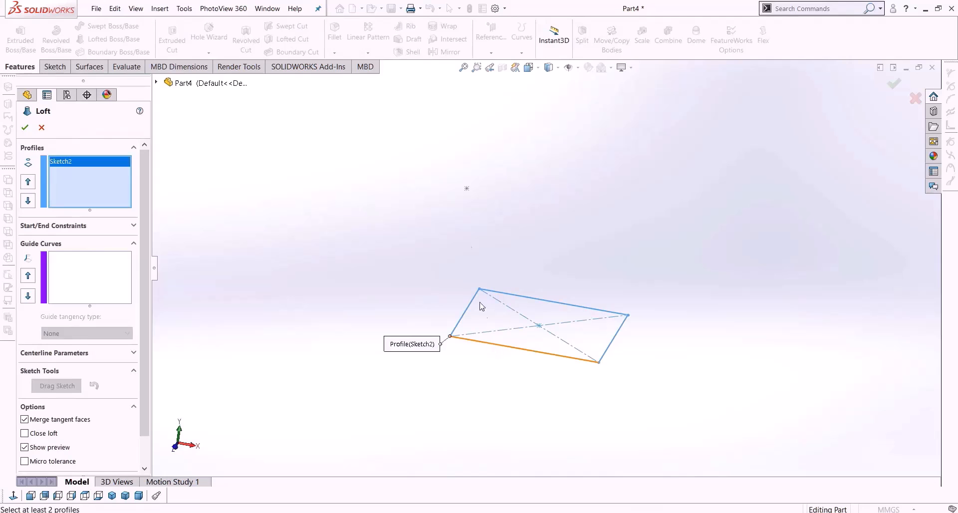
pyautogui.click(467, 189)
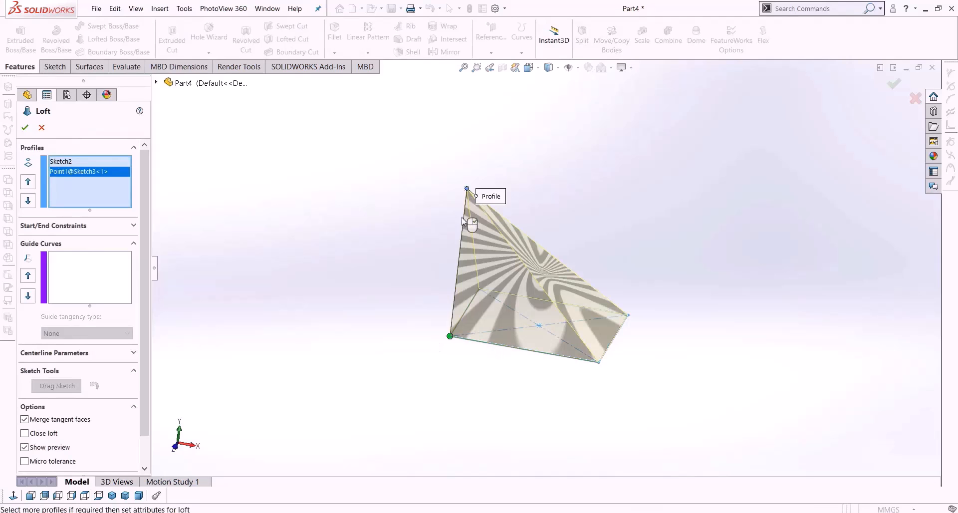
pyautogui.moveTo(408, 325)
pyautogui.mouseDown(button='middle')
pyautogui.moveTo(505, 381)
pyautogui.moveTo(470, 365)
pyautogui.moveTo(392, 357)
pyautogui.moveTo(498, 364)
pyautogui.moveTo(486, 480)
pyautogui.moveTo(475, 492)
pyautogui.mouseUp(button='middle')
pyautogui.click(24, 128)
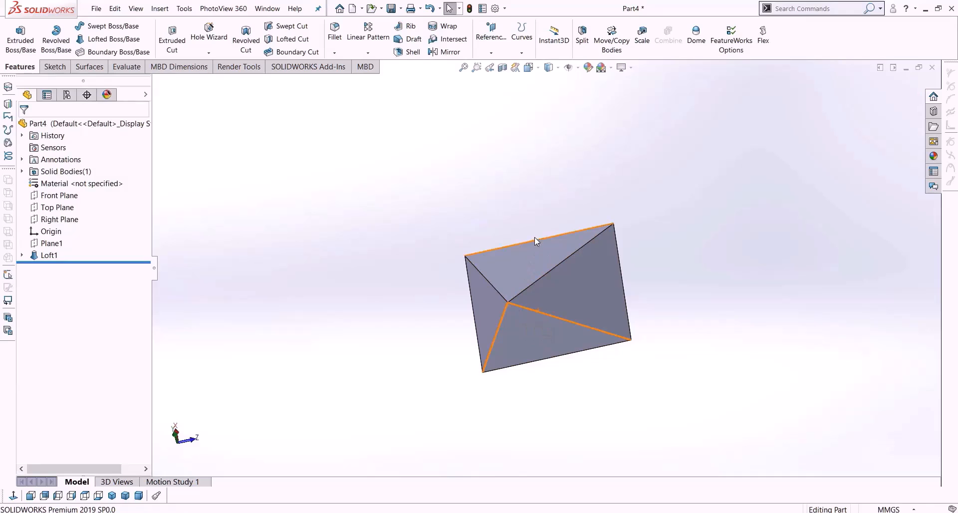
# Delete the loft feature and the point sketch, keeping the base square and the offset plane.
pyautogui.moveTo(560, 368); pyautogui.dragTo(634, 242, button='middle')
pyautogui.moveTo(571, 395); pyautogui.dragTo(583, 428, button='middle')
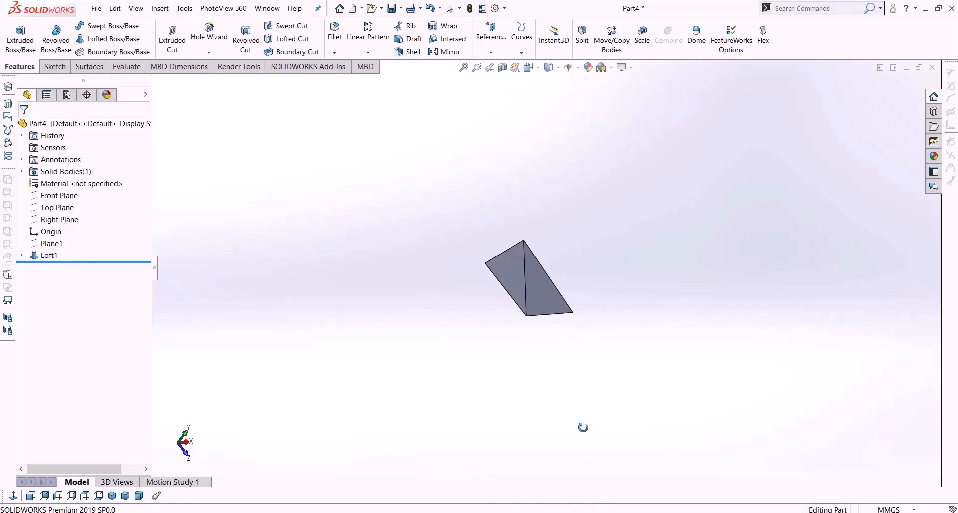
pyautogui.moveTo(583, 428); pyautogui.dragTo(523, 381, button='middle')
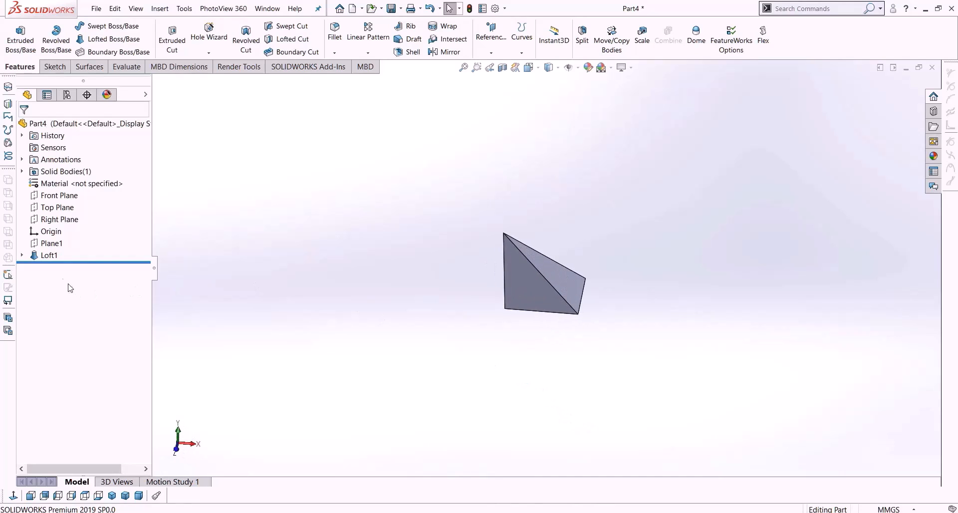
pyautogui.click(45, 256)
pyautogui.press('Delete')
pyautogui.press('Return')
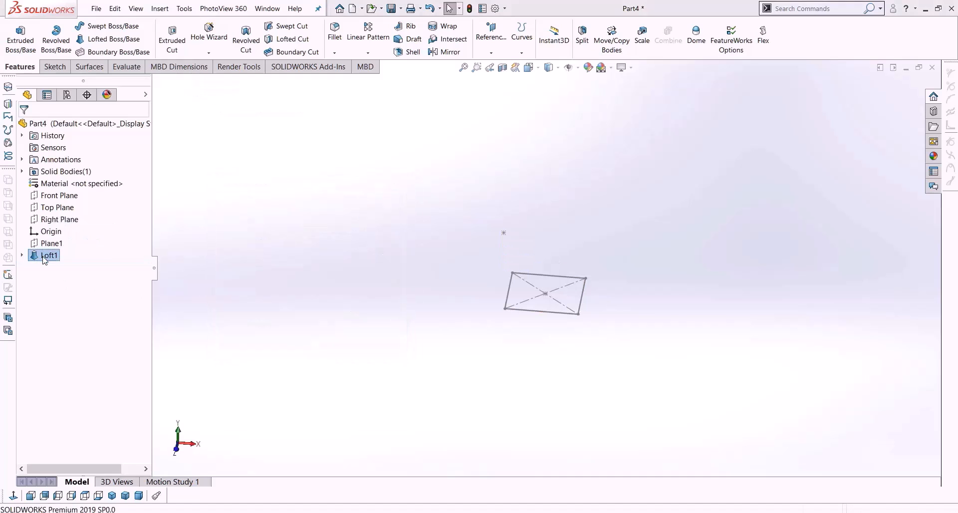
pyautogui.click(70, 257)
pyautogui.press('Delete')
pyautogui.press('Return')
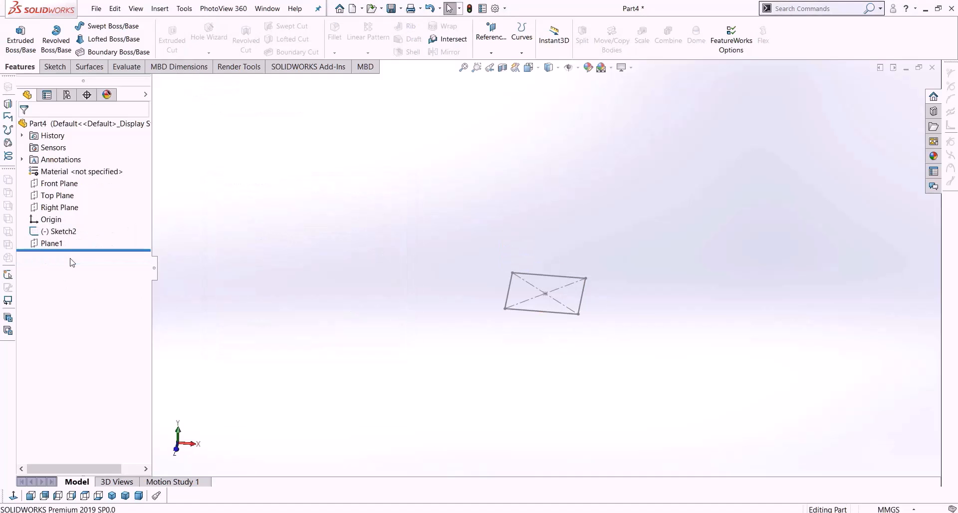
# Show the hidden Plane1 again.
pyautogui.click(53, 197)
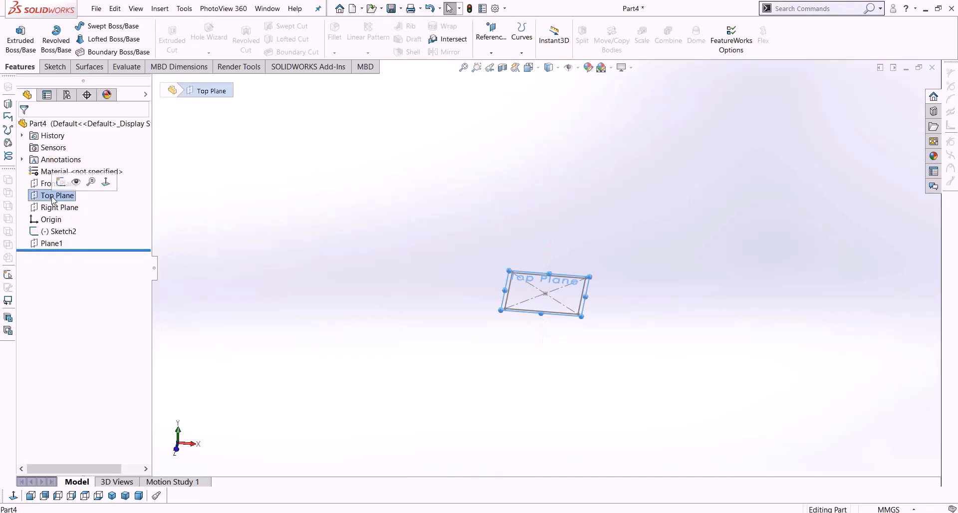
pyautogui.click(52, 244)
pyautogui.rightClick(55, 245)
pyautogui.click(253, 243)
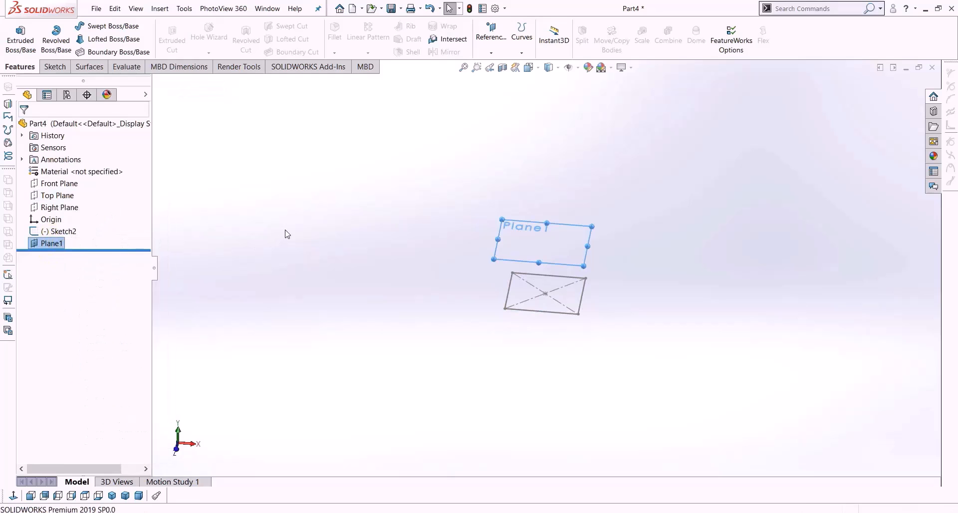
# Edit Plane1 and reduce its offset from the Top Plane to 190 mm.
pyautogui.rightClick(52, 245)
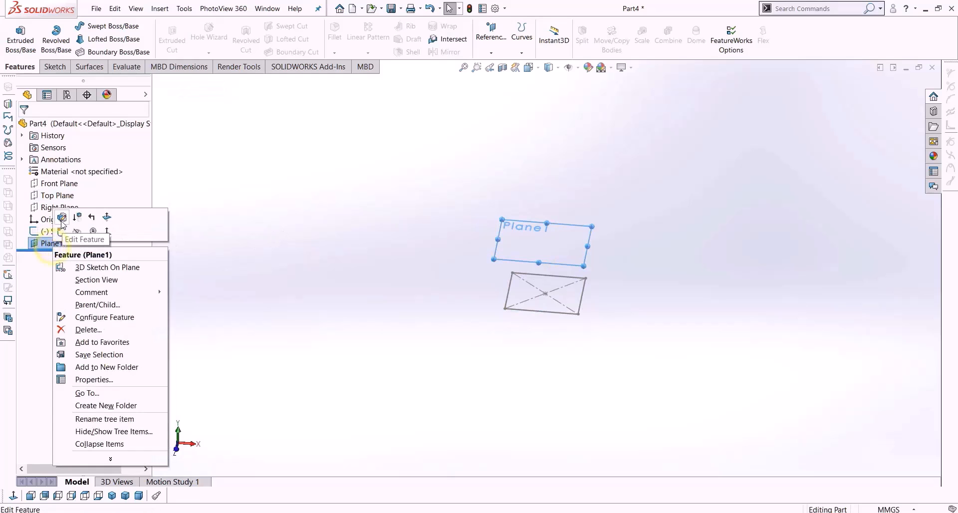
pyautogui.click(490, 38)
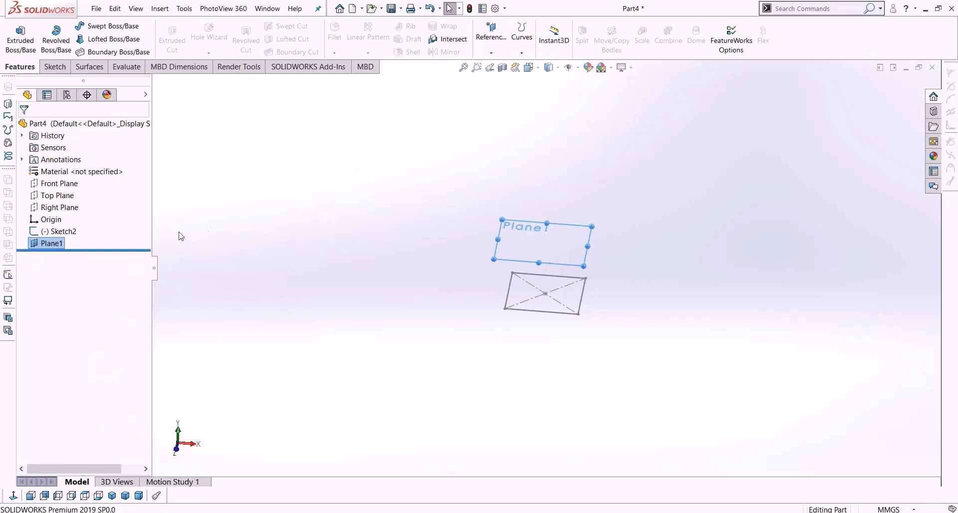
pyautogui.click(278, 267)
pyautogui.click(44, 244)
pyautogui.rightClick(45, 242)
pyautogui.click(51, 217)
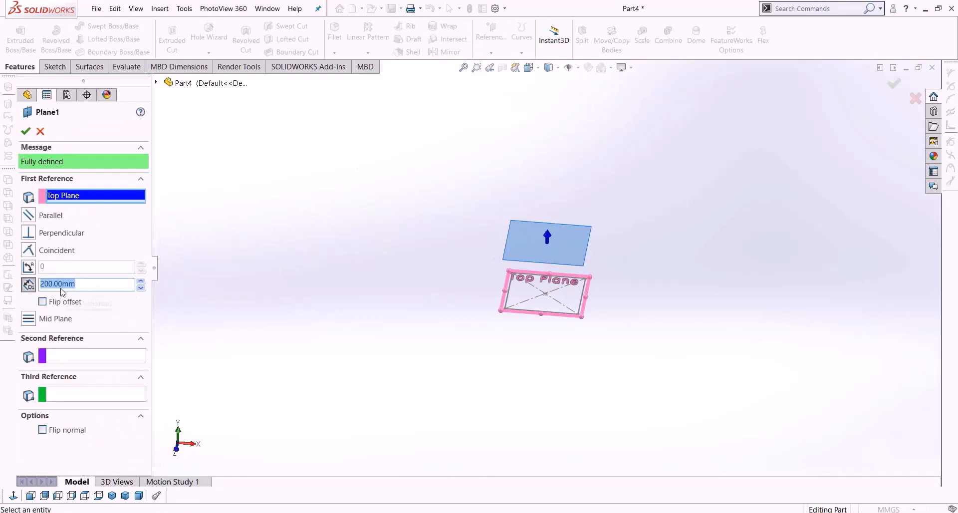
pyautogui.click(141, 288)
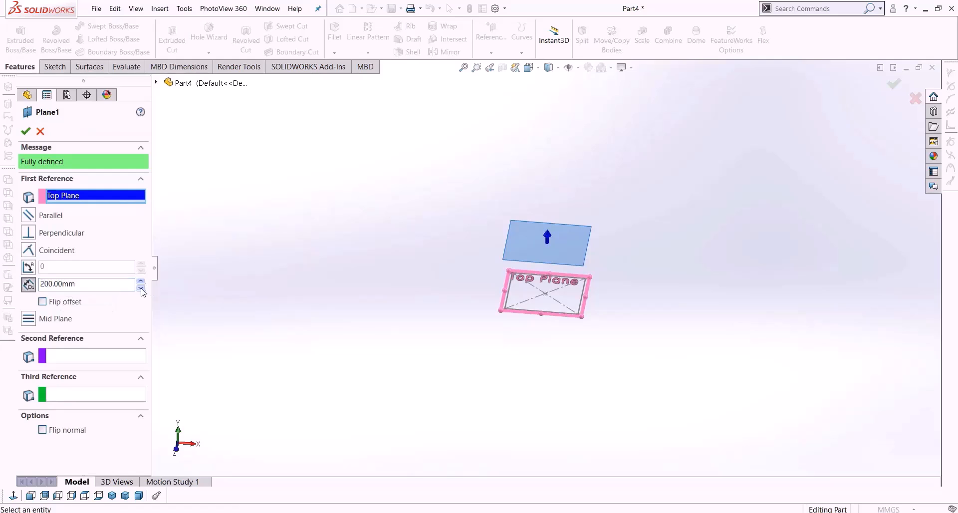
pyautogui.click(25, 131)
# Create a second reference plane offset 190 mm above Plane1.
pyautogui.click(558, 240)
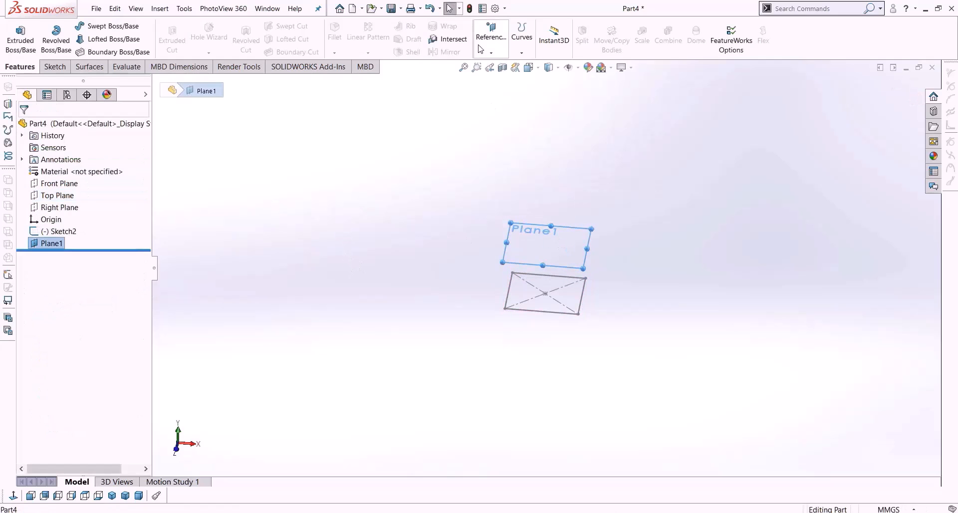
pyautogui.click(481, 48)
pyautogui.click(495, 64)
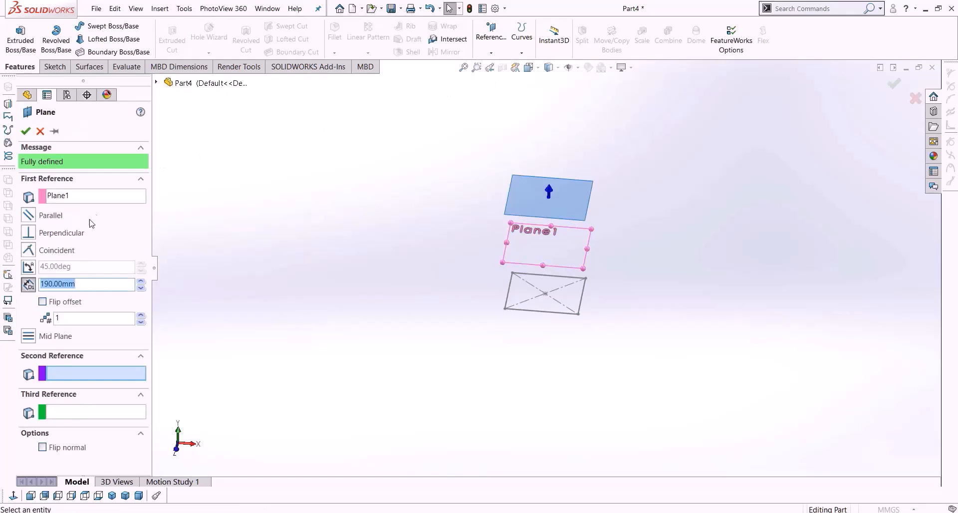
pyautogui.click(25, 130)
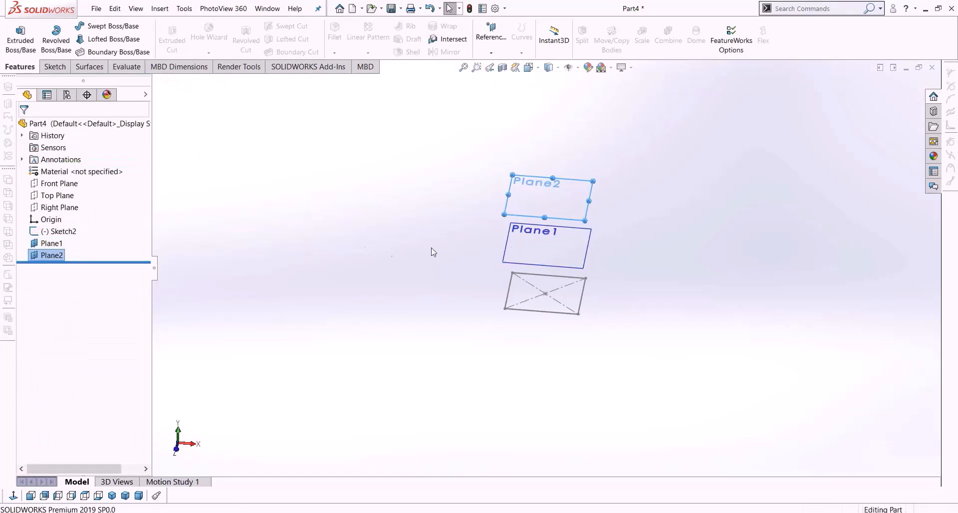
# Sketch a center rectangle about 218 by 42 mm on Plane1, centred on the origin, and exit the sketch.
pyautogui.click(549, 241)
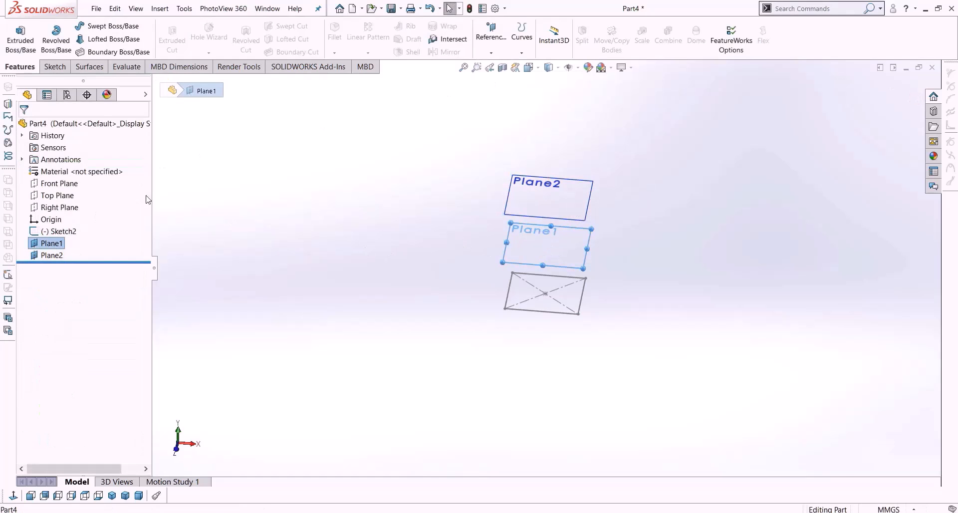
pyautogui.click(57, 71)
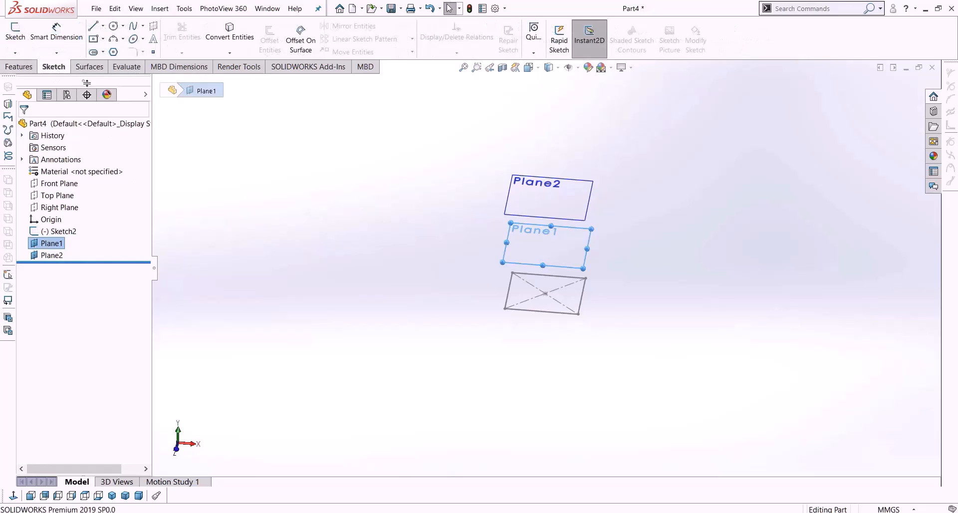
pyautogui.click(95, 40)
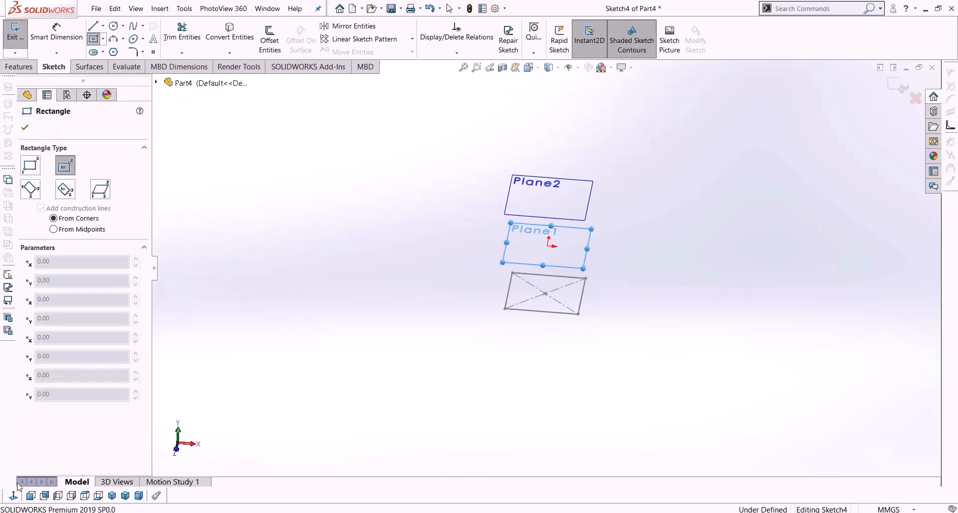
pyautogui.click(85, 496)
pyautogui.click(547, 268)
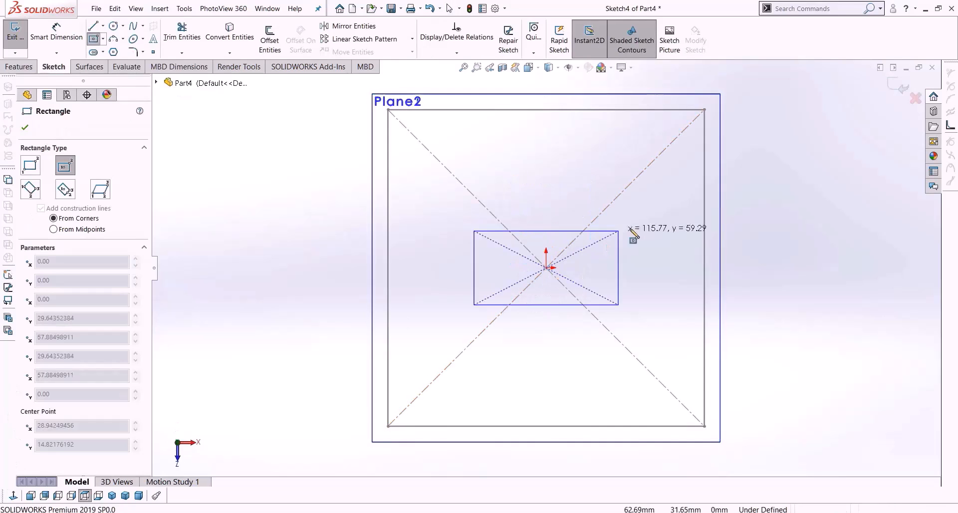
pyautogui.click(682, 241)
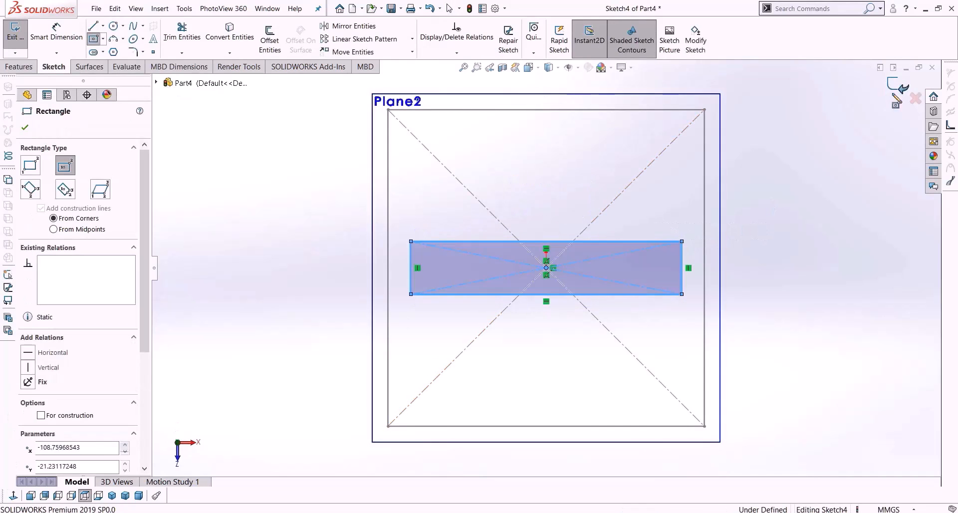
pyautogui.click(897, 89)
# Change the sketch plane of the narrow rectangle's sketch from Plane1 to Plane2.
pyautogui.moveTo(714, 321)
pyautogui.mouseDown(button='middle')
pyautogui.moveTo(680, 180)
pyautogui.moveTo(693, 210)
pyautogui.mouseUp(button='middle')
pyautogui.scroll(5, 696, 264)
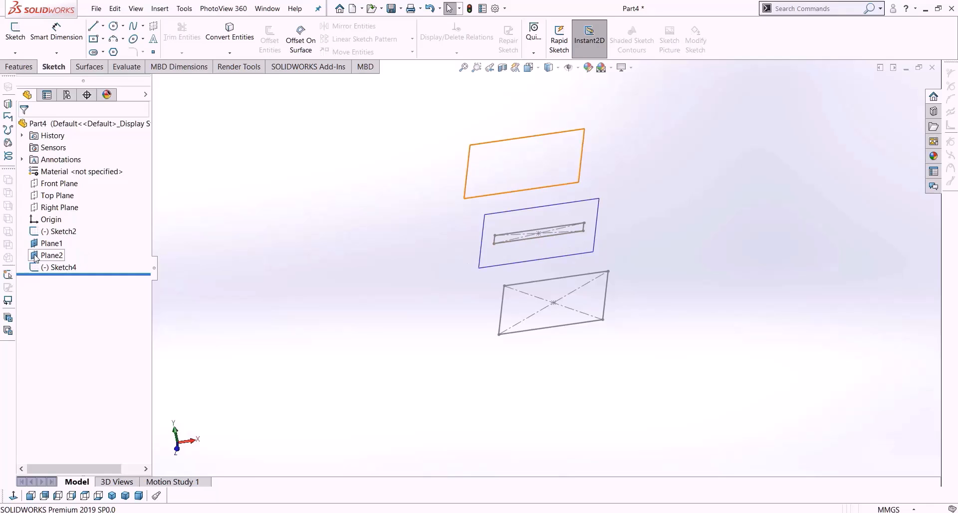
pyautogui.rightClick(58, 271)
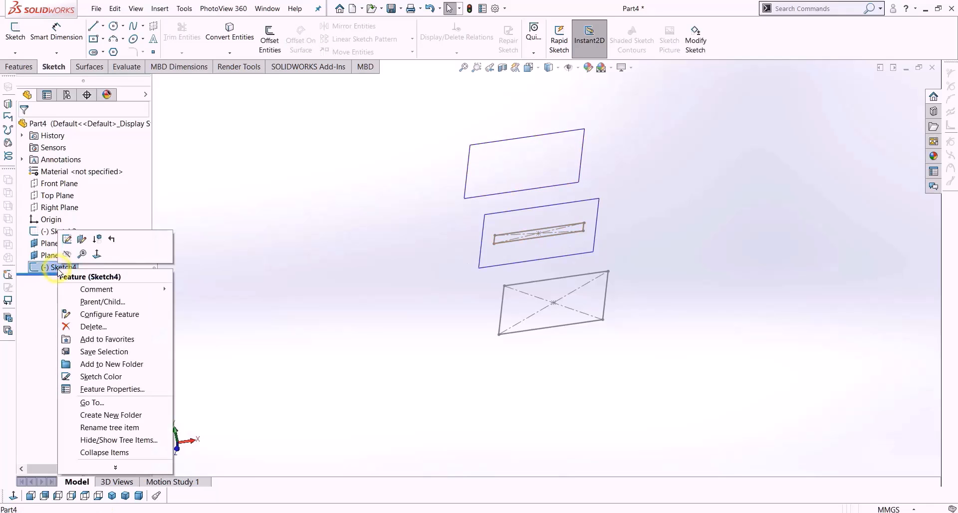
pyautogui.click(81, 241)
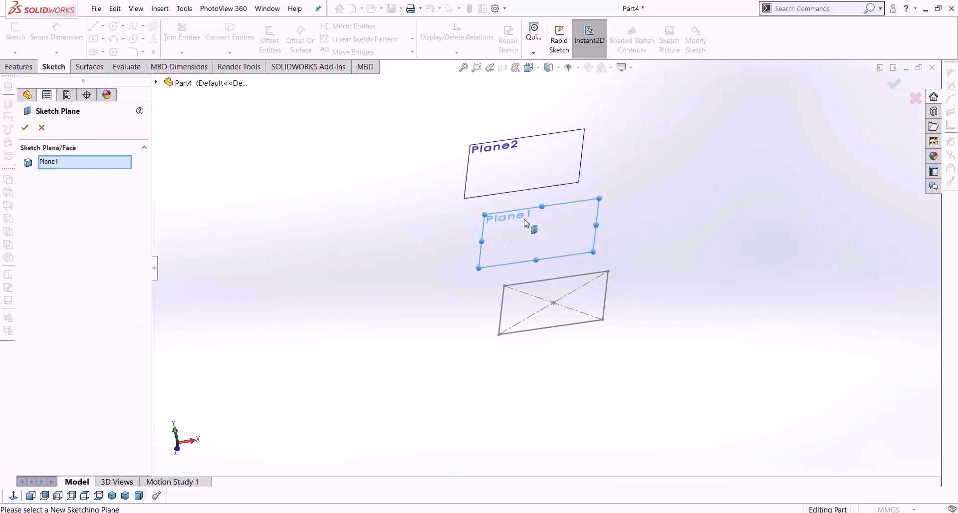
pyautogui.click(158, 83)
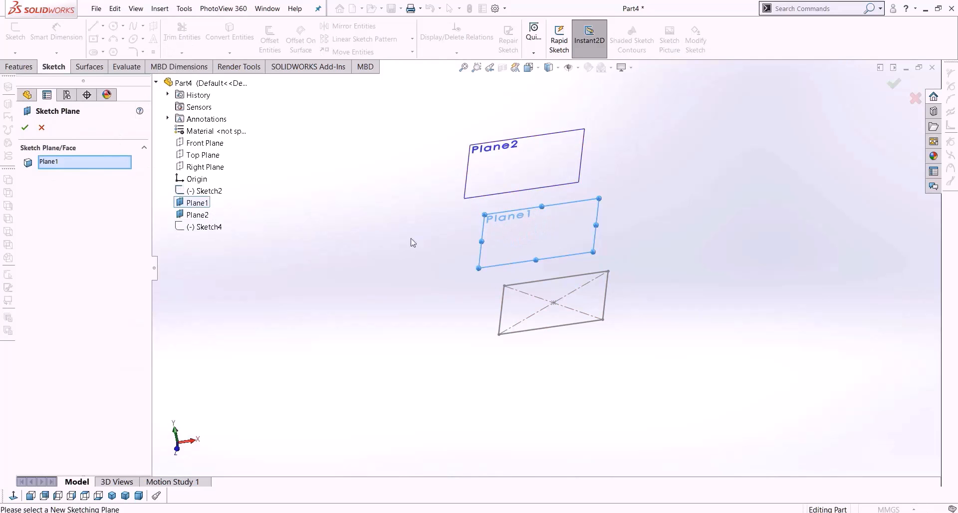
pyautogui.click(195, 215)
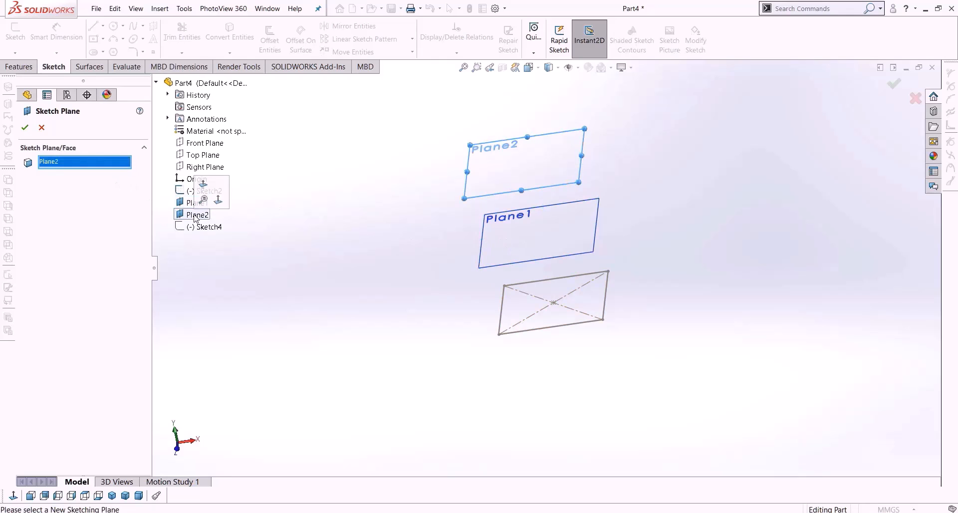
pyautogui.click(24, 127)
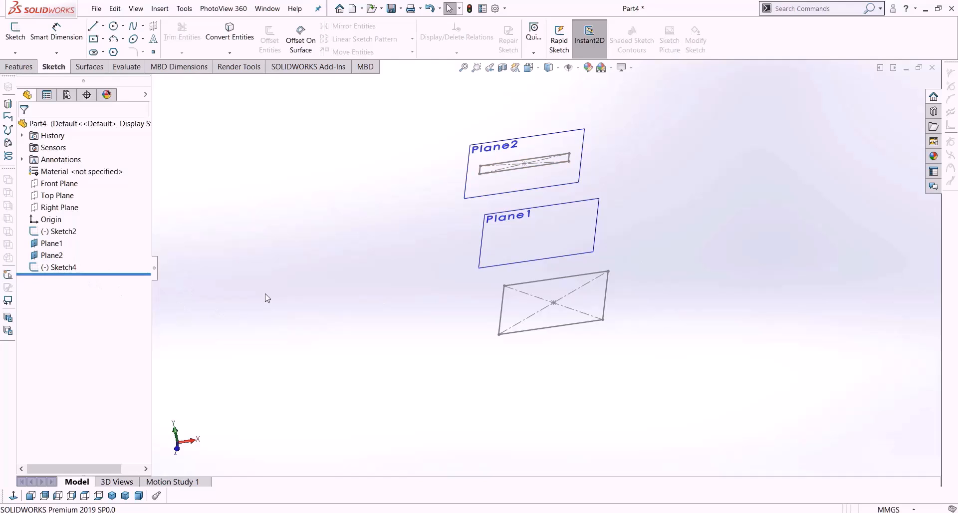
# Undo the sketch plane change and sketch an origin-centred rectangle about 254 mm square on Plane2, snapped to the large base rectangle's corner.
pyautogui.hotkey('ctrl', 'z')
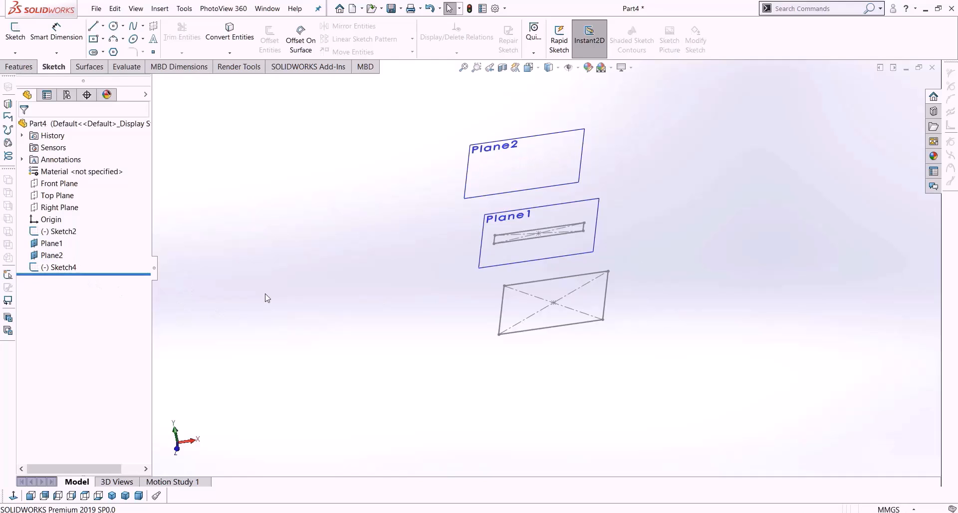
pyautogui.click(520, 167)
pyautogui.click(93, 40)
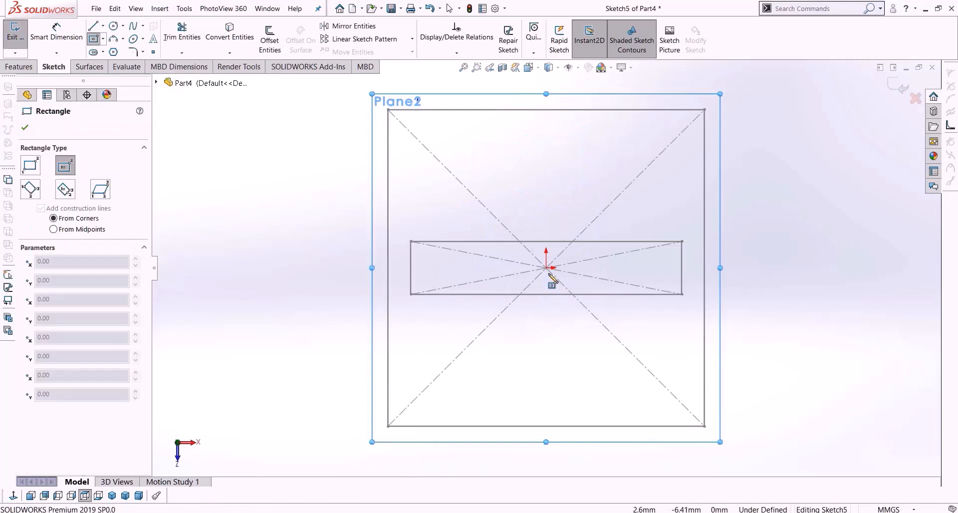
pyautogui.click(548, 272)
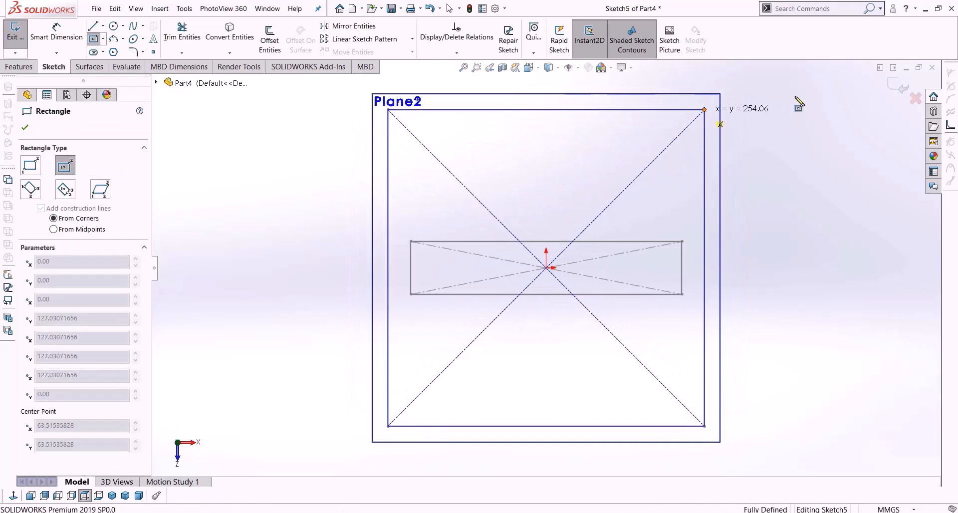
pyautogui.click(704, 109)
pyautogui.click(899, 89)
pyautogui.moveTo(727, 310); pyautogui.dragTo(723, 242, button='middle')
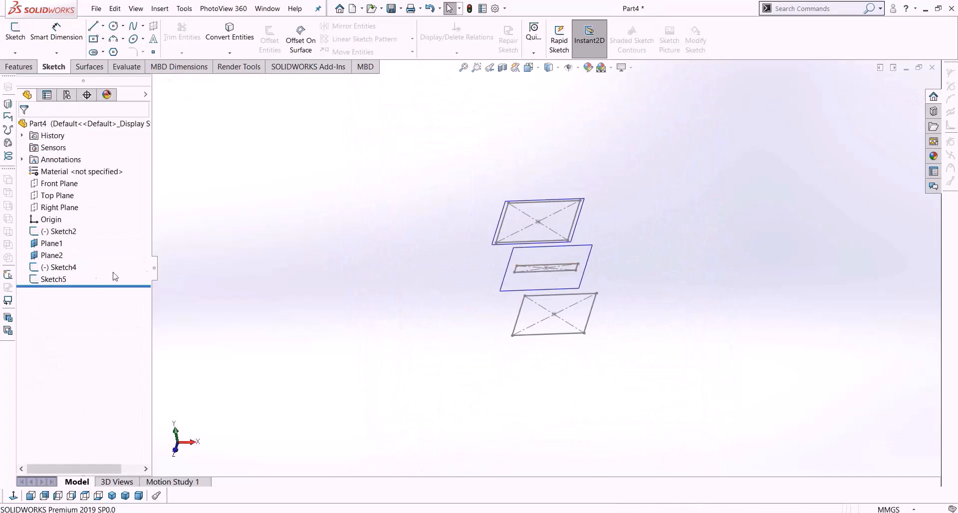
# Hide Plane1 and Plane2 so only the three stacked rectangle sketches remain displayed.
pyautogui.click(64, 256)
pyautogui.keyDown('ctrl'); pyautogui.click(52, 244); pyautogui.keyUp('ctrl')
pyautogui.rightClick(56, 243)
pyautogui.click(59, 233)
pyautogui.click(556, 335)
pyautogui.moveTo(557, 358)
pyautogui.mouseDown(button='middle')
pyautogui.moveTo(644, 289)
pyautogui.moveTo(644, 377)
pyautogui.mouseUp(button='middle')
pyautogui.click(646, 380)
# Create a lofted boss through the base rectangle, the narrow middle rectangle and the upper rectangle.
pyautogui.click(20, 66)
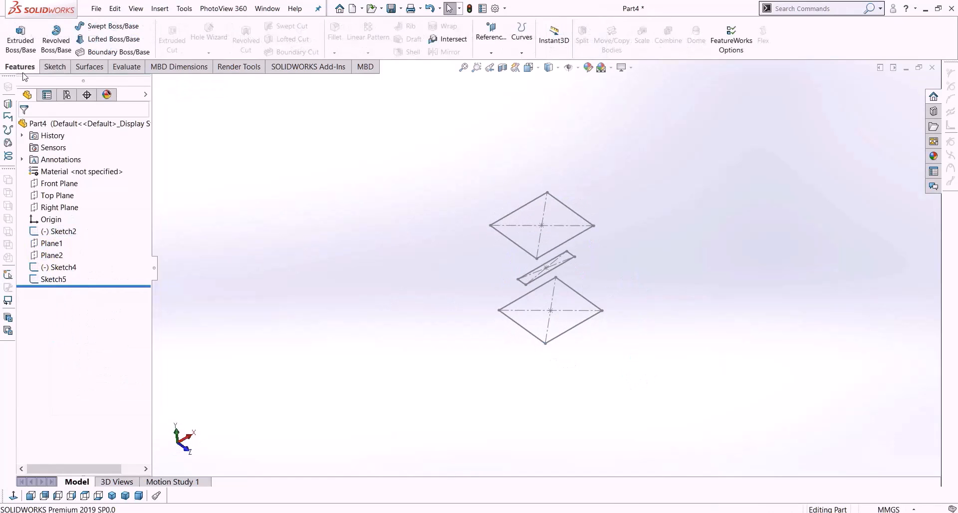
pyautogui.click(107, 39)
pyautogui.moveTo(571, 358)
pyautogui.mouseDown(button='middle')
pyautogui.moveTo(586, 297)
pyautogui.moveTo(598, 310)
pyautogui.moveTo(582, 336)
pyautogui.moveTo(559, 339)
pyautogui.mouseUp(button='middle')
pyautogui.click(547, 328)
pyautogui.click(514, 218)
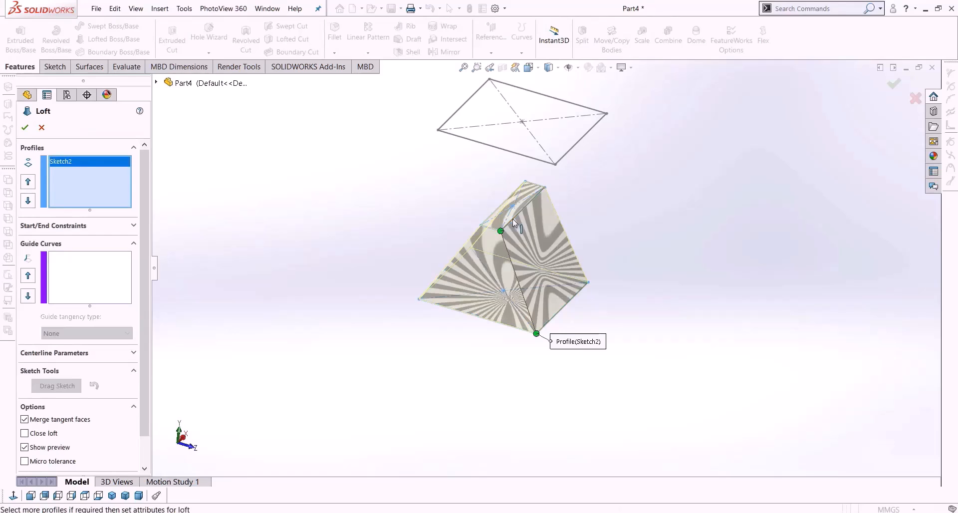
pyautogui.click(574, 165)
pyautogui.moveTo(607, 284)
pyautogui.mouseDown(button='middle')
pyautogui.moveTo(623, 206)
pyautogui.moveTo(663, 230)
pyautogui.moveTo(698, 233)
pyautogui.mouseUp(button='middle')
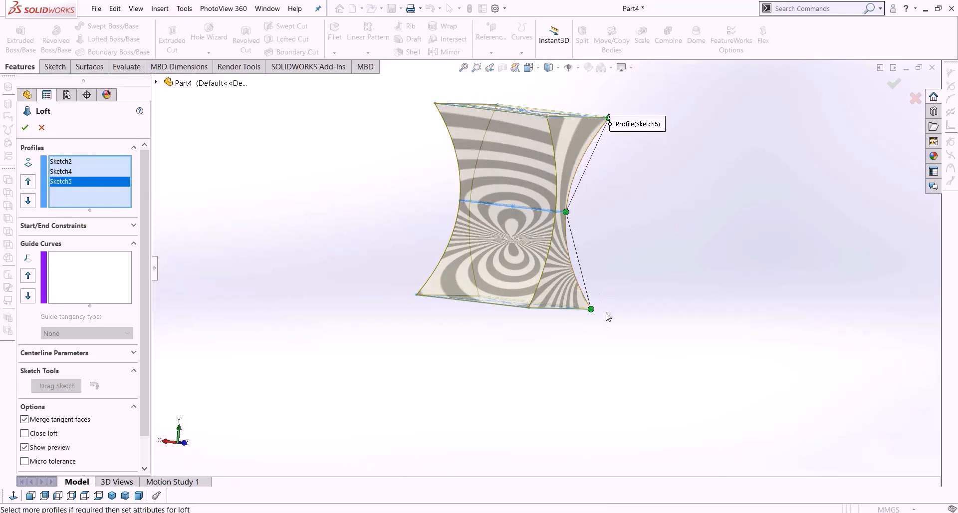
pyautogui.moveTo(711, 265); pyautogui.dragTo(834, 146, button='middle')
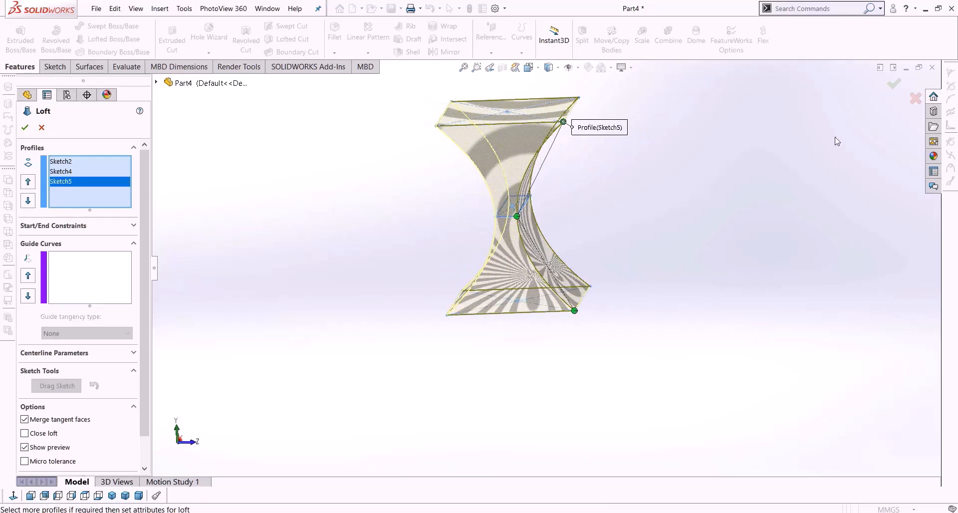
pyautogui.click(894, 83)
pyautogui.moveTo(790, 212); pyautogui.dragTo(892, 440, button='middle')
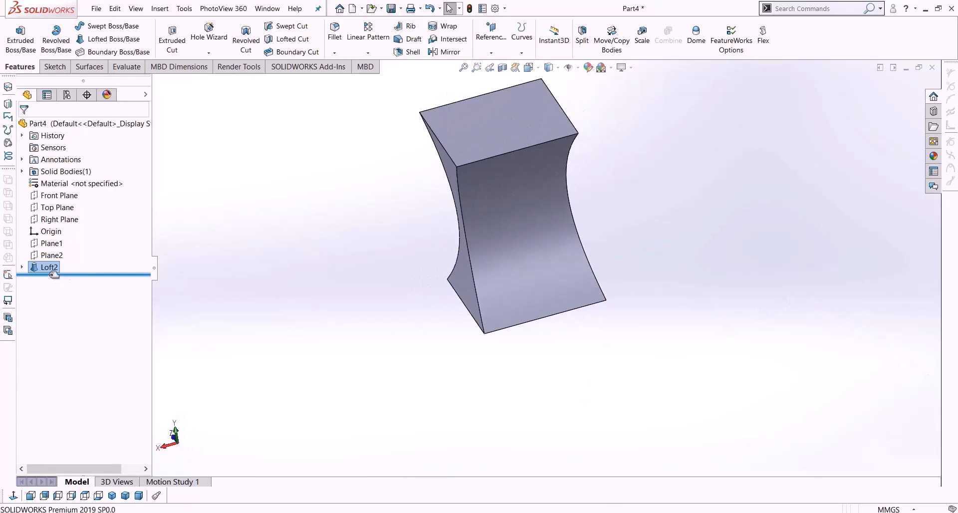
# Delete the three-profile loft feature.
pyautogui.press('Delete')
pyautogui.press('Return')
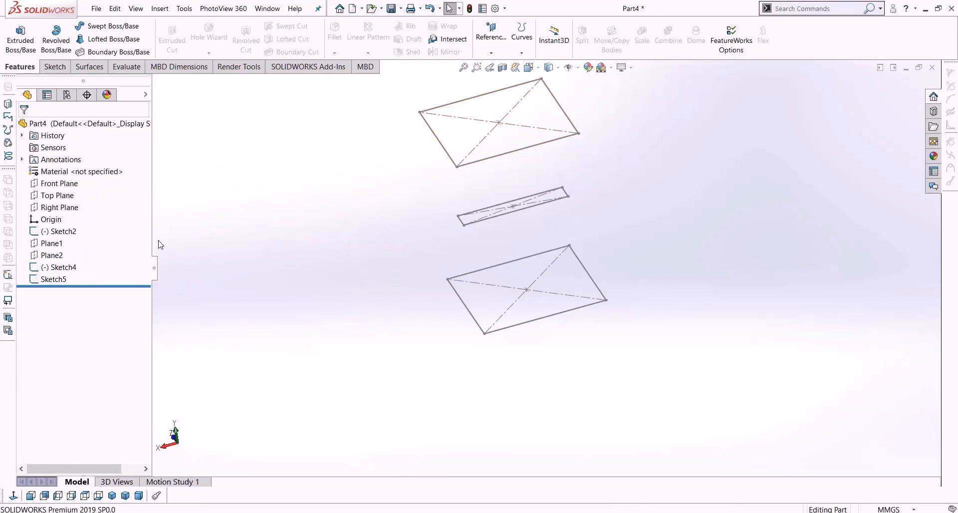
# Create a lofted boss from the base rectangle to the narrow middle rectangle only.
pyautogui.moveTo(316, 279); pyautogui.dragTo(355, 250, button='middle')
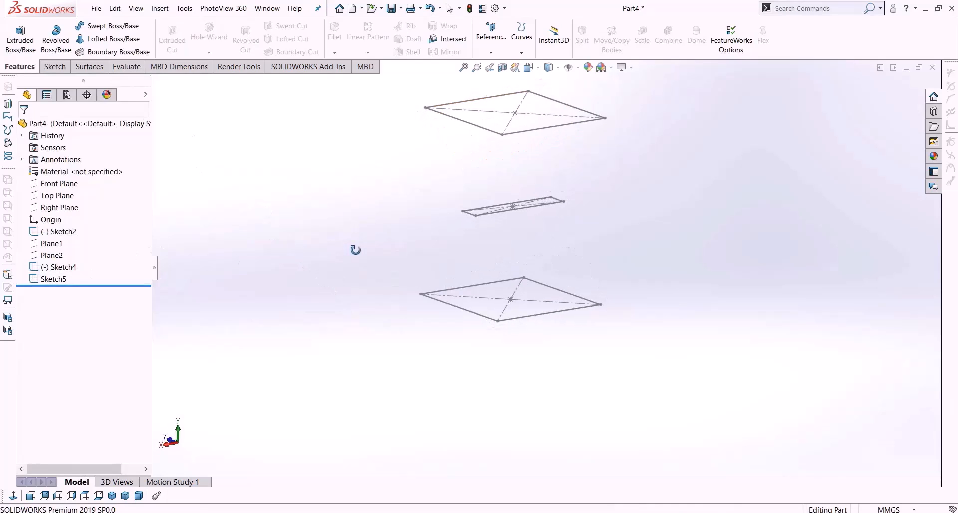
pyautogui.click(109, 39)
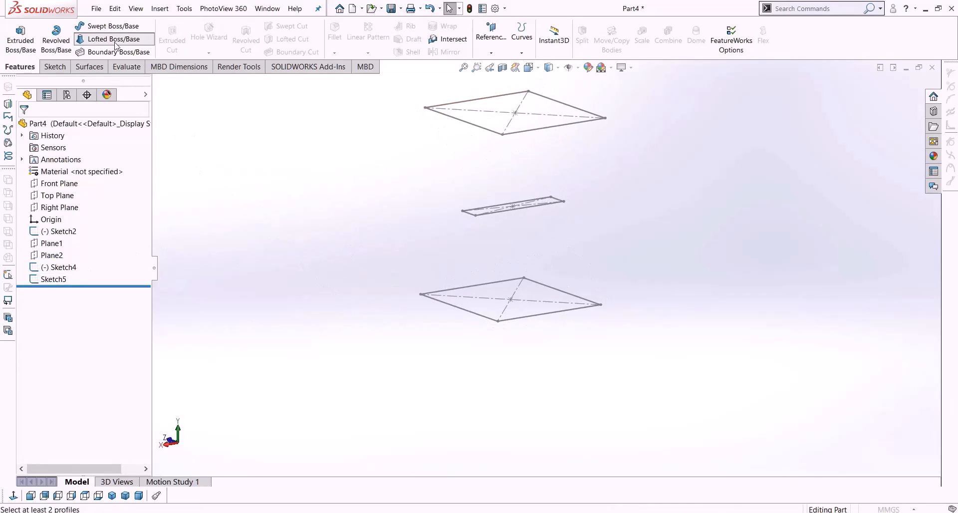
pyautogui.click(487, 320)
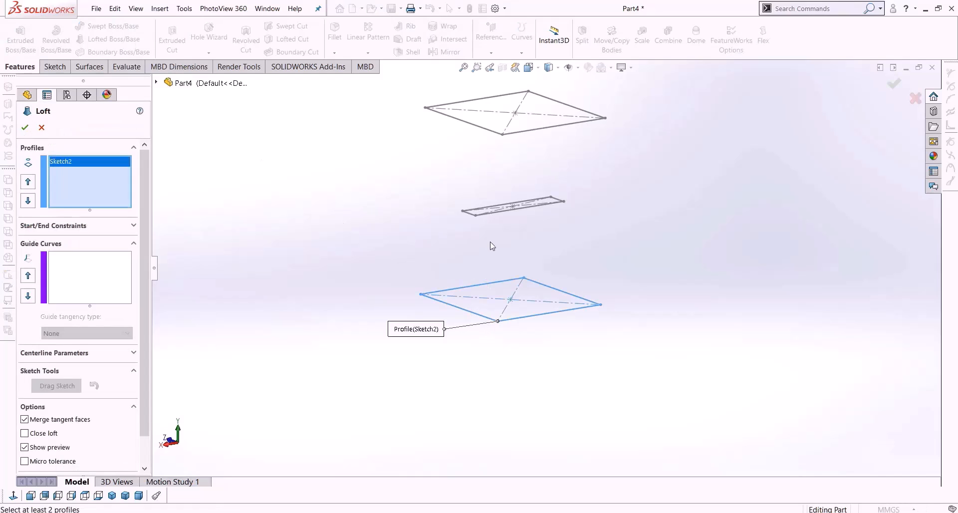
pyautogui.click(484, 214)
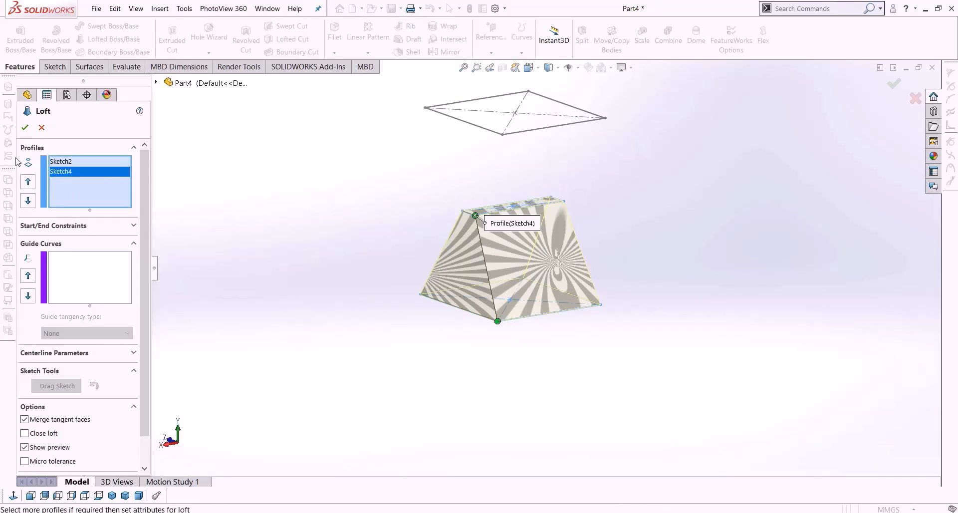
pyautogui.click(25, 128)
pyautogui.moveTo(345, 270); pyautogui.dragTo(390, 272, button='middle')
pyautogui.click(303, 191)
pyautogui.scroll(-3, 517, 204)
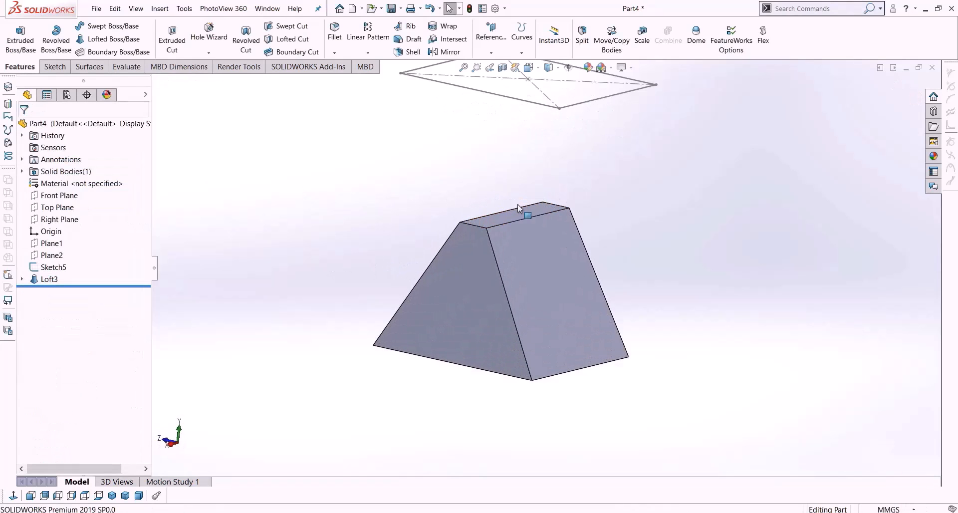
# Start a sketch on the loft's narrow top face, convert the face edges, undo the conversion and exit the sketch.
pyautogui.click(500, 221)
pyautogui.moveTo(499, 218); pyautogui.dragTo(524, 242, button='middle')
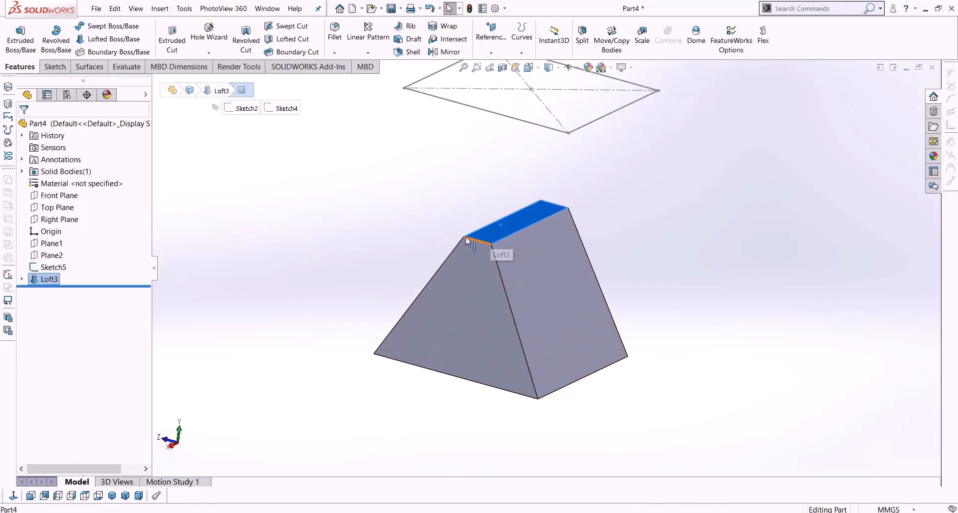
pyautogui.click(368, 222)
pyautogui.moveTo(505, 250); pyautogui.dragTo(603, 274, button='middle')
pyautogui.click(562, 240)
pyautogui.scroll(-2, 583, 277)
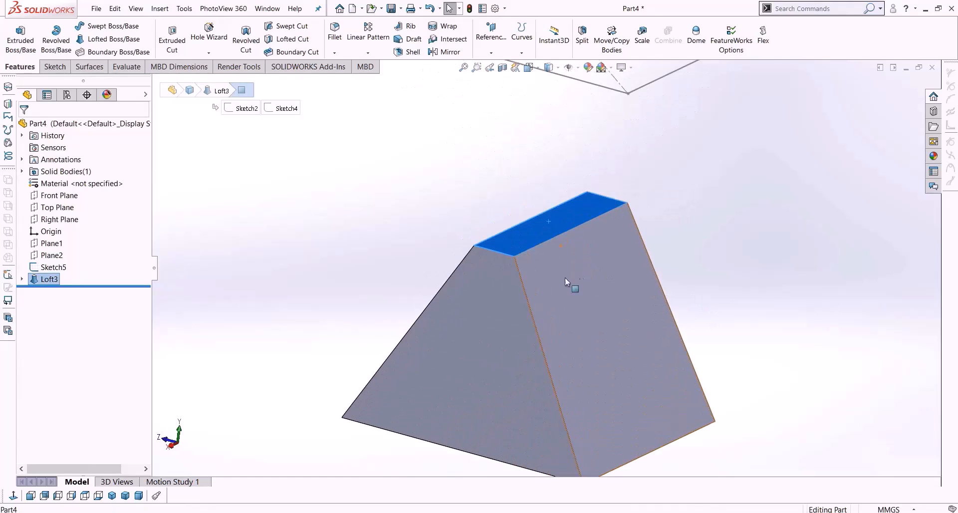
pyautogui.click(56, 66)
pyautogui.click(15, 35)
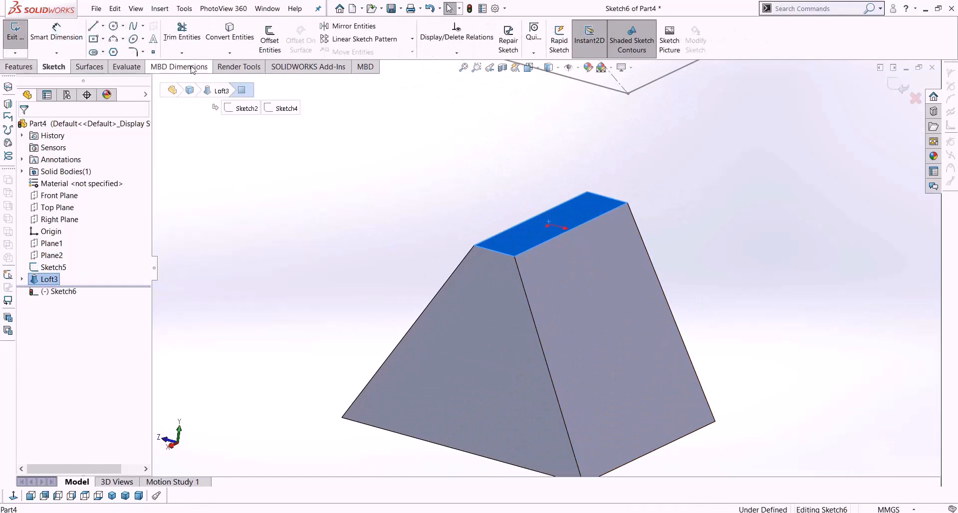
pyautogui.click(230, 32)
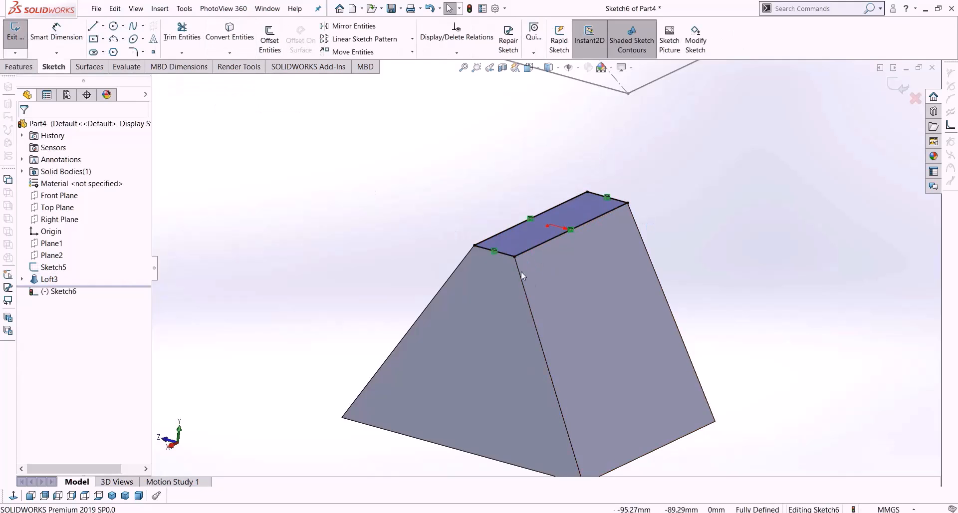
pyautogui.hotkey('ctrl', 'z')
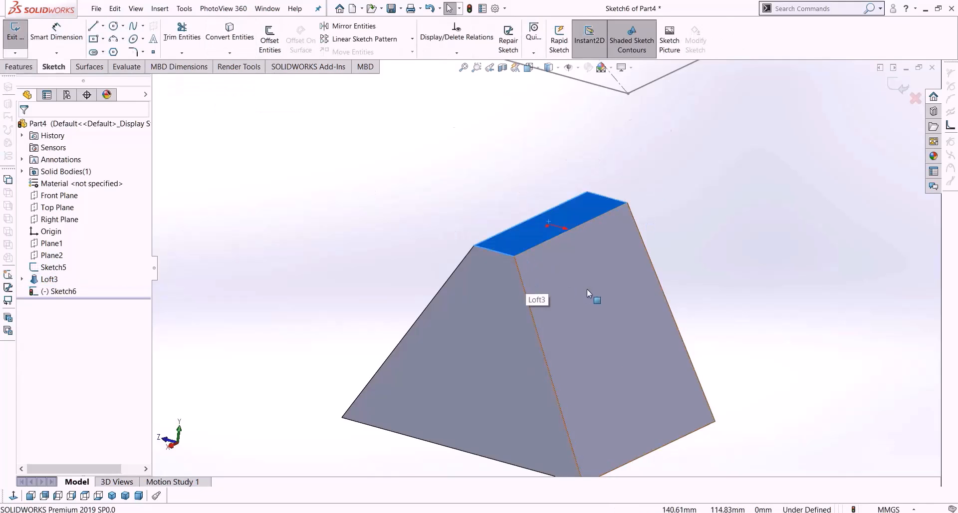
pyautogui.scroll(5, 587, 289)
pyautogui.click(893, 87)
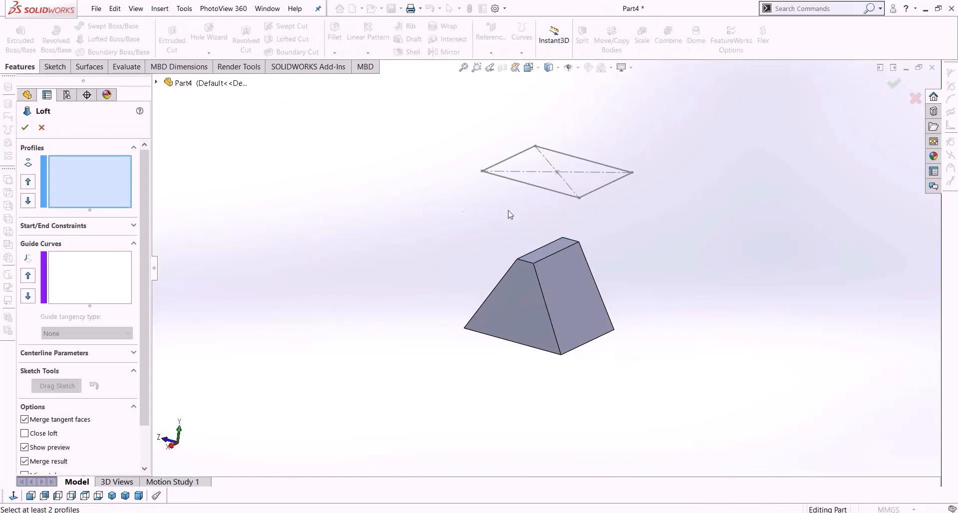
# Loft between the upper rectangle sketch and the narrow top face of the existing loft.
pyautogui.click(558, 195)
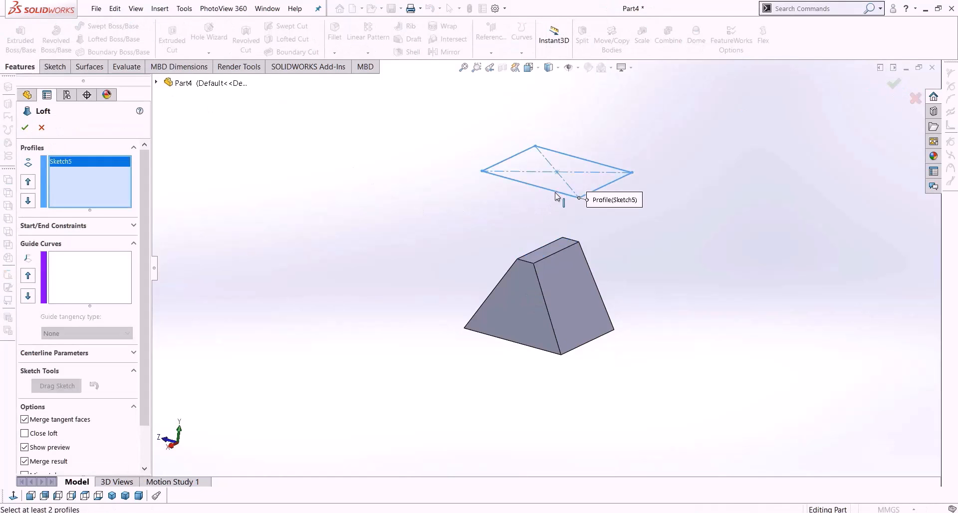
pyautogui.click(542, 253)
pyautogui.moveTo(561, 325); pyautogui.dragTo(627, 214, button='middle')
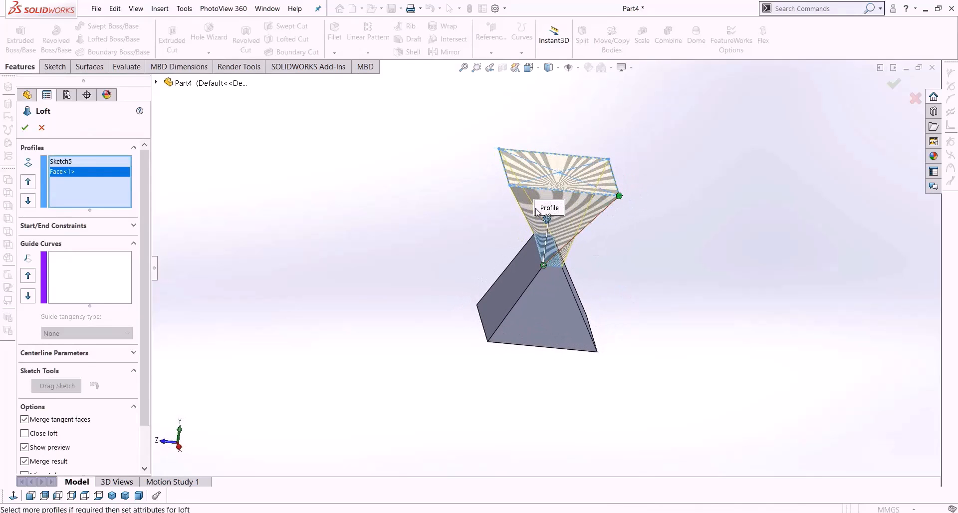
pyautogui.moveTo(547, 213); pyautogui.dragTo(504, 211)
pyautogui.moveTo(447, 267); pyautogui.dragTo(303, 215, button='middle')
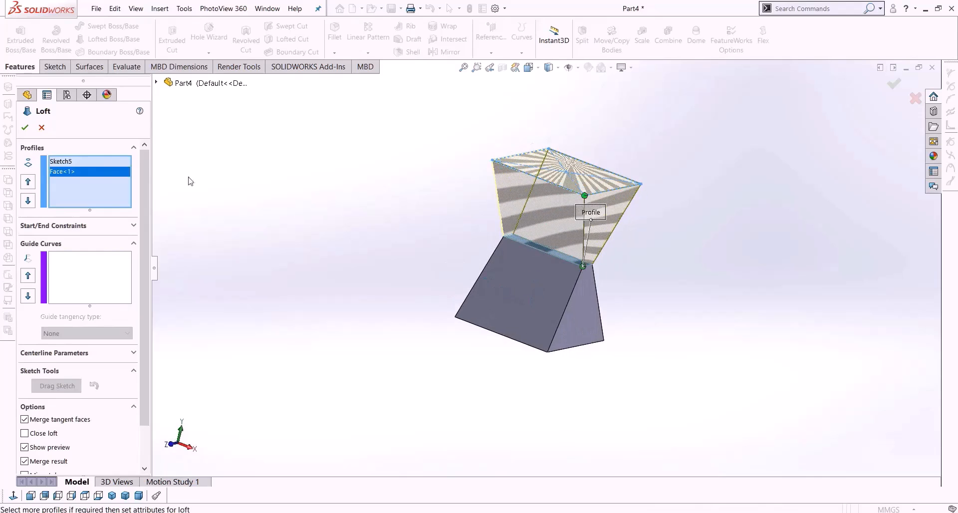
pyautogui.click(23, 130)
pyautogui.moveTo(355, 347); pyautogui.dragTo(237, 365, button='middle')
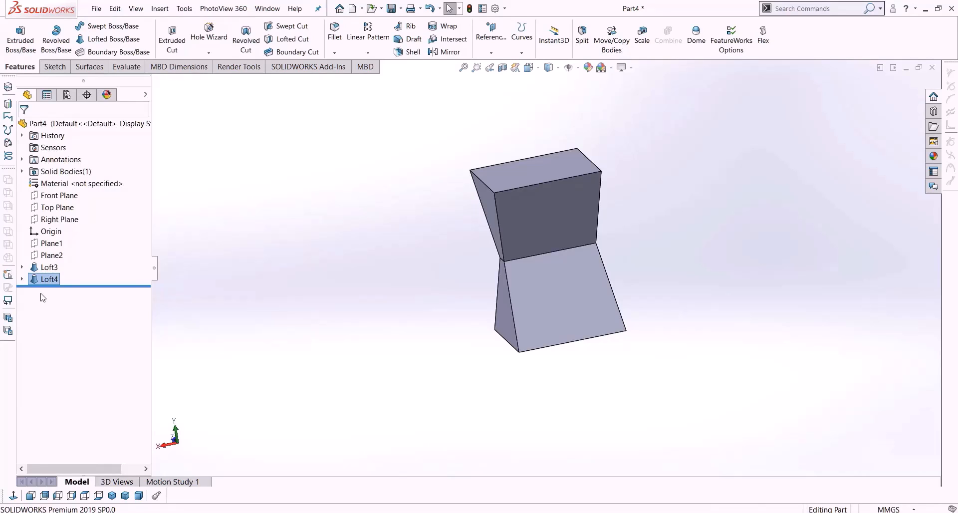
pyautogui.moveTo(529, 269); pyautogui.dragTo(569, 285, button='middle')
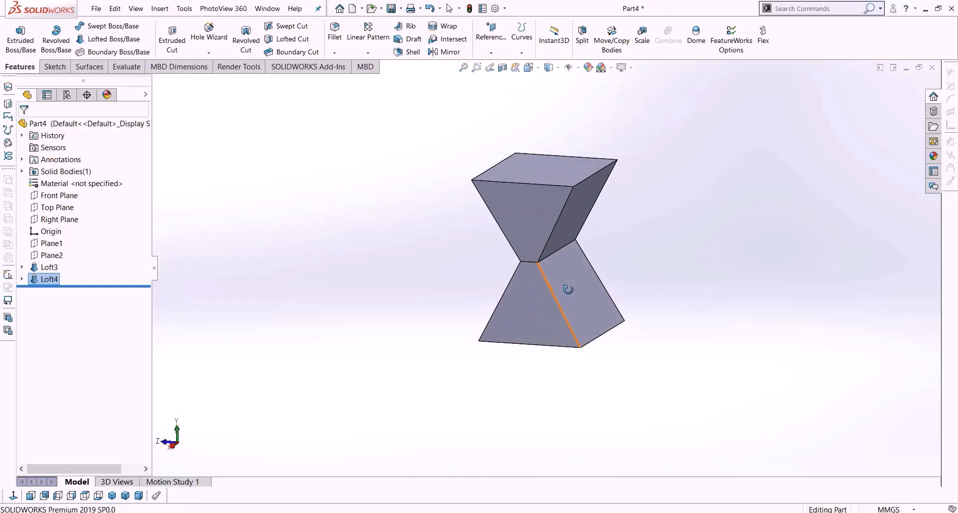
# Close the part without saving and create a new part document.
pyautogui.click(932, 67)
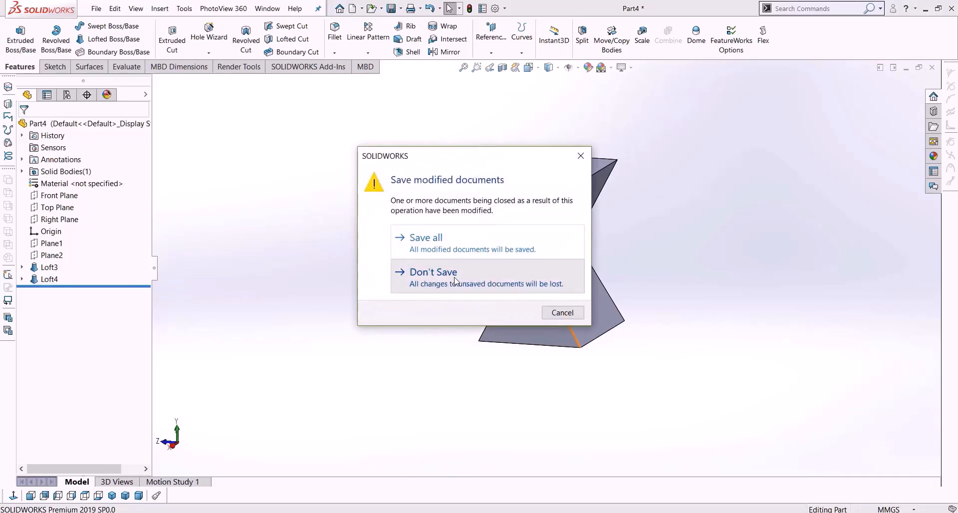
pyautogui.click(464, 278)
pyautogui.hotkey('ctrl', 'n')
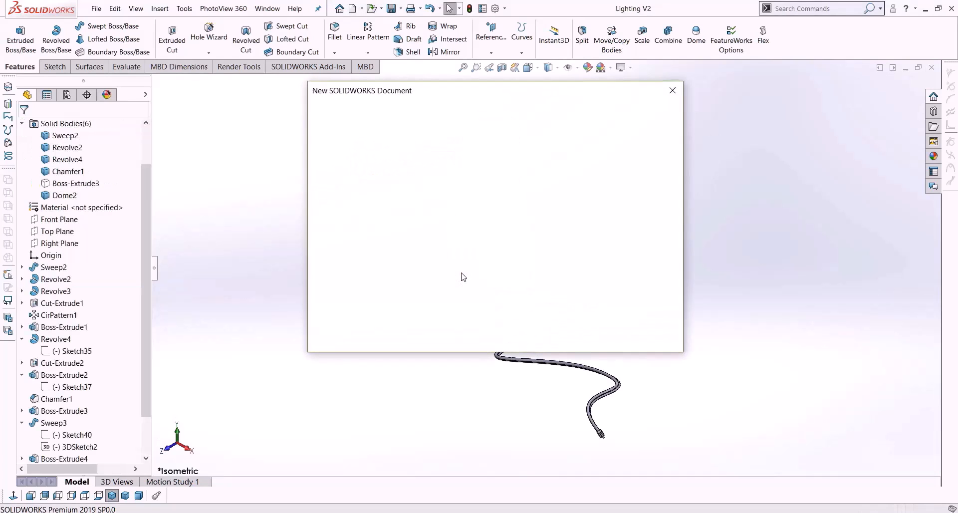
pyautogui.press('Return')
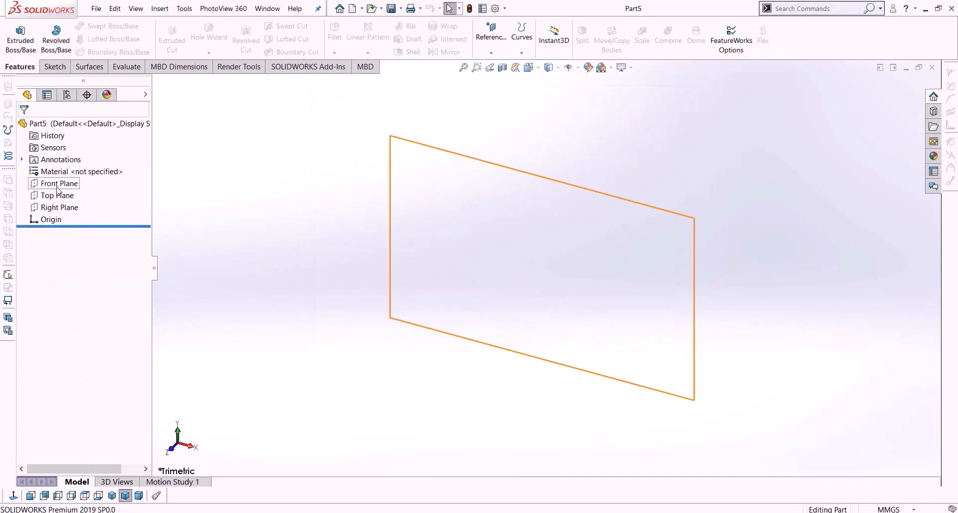
# Sketch a closed five-sided line profile with a V-shaped notch below the origin on the Top Plane.
pyautogui.click(58, 196)
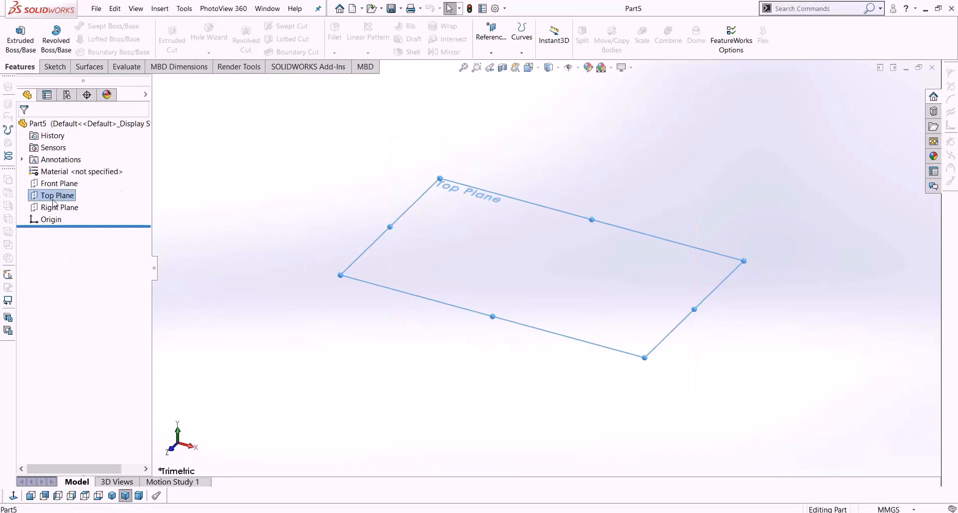
pyautogui.click(54, 66)
pyautogui.click(15, 31)
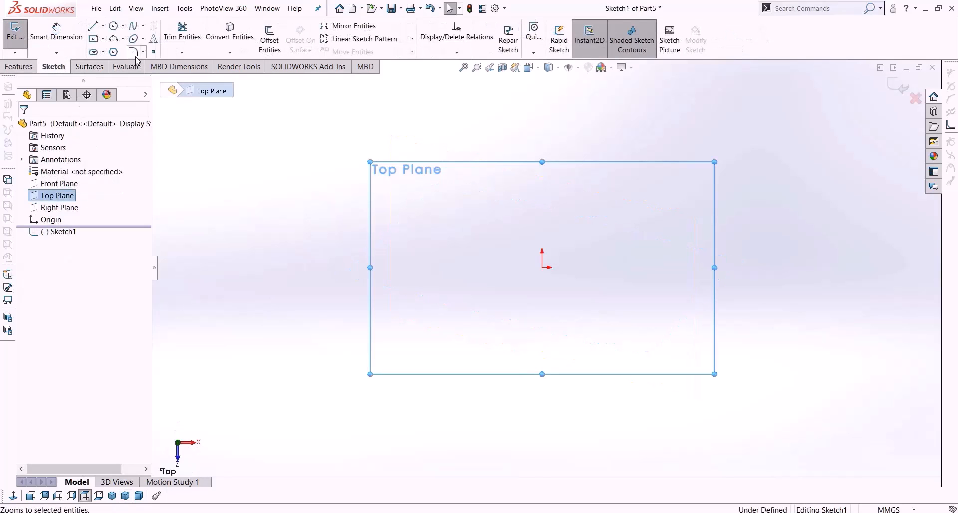
pyautogui.click(93, 27)
pyautogui.click(427, 273)
pyautogui.click(565, 326)
pyautogui.click(699, 241)
pyautogui.click(682, 448)
pyautogui.click(432, 386)
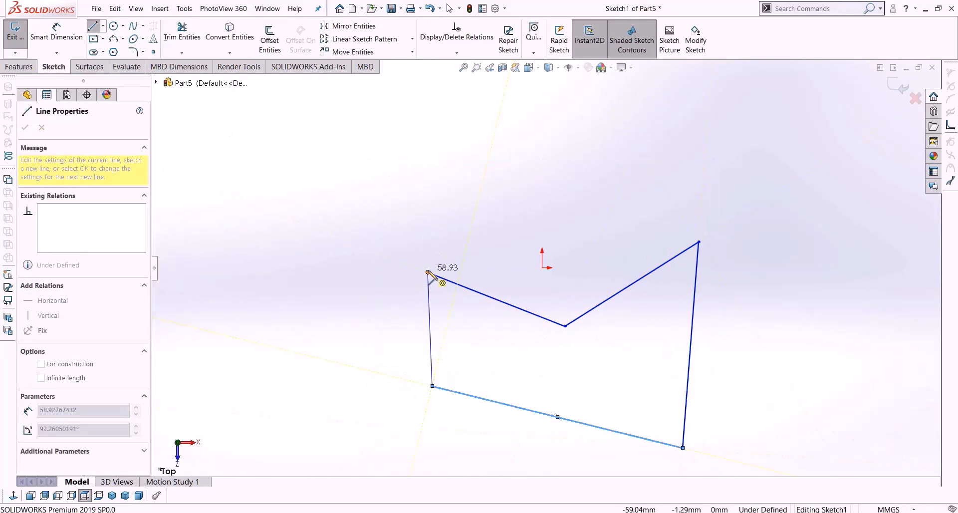
pyautogui.click(428, 272)
# Sketch a circle with a radius of about 28.8 mm above the notched profile.
pyautogui.click(113, 26)
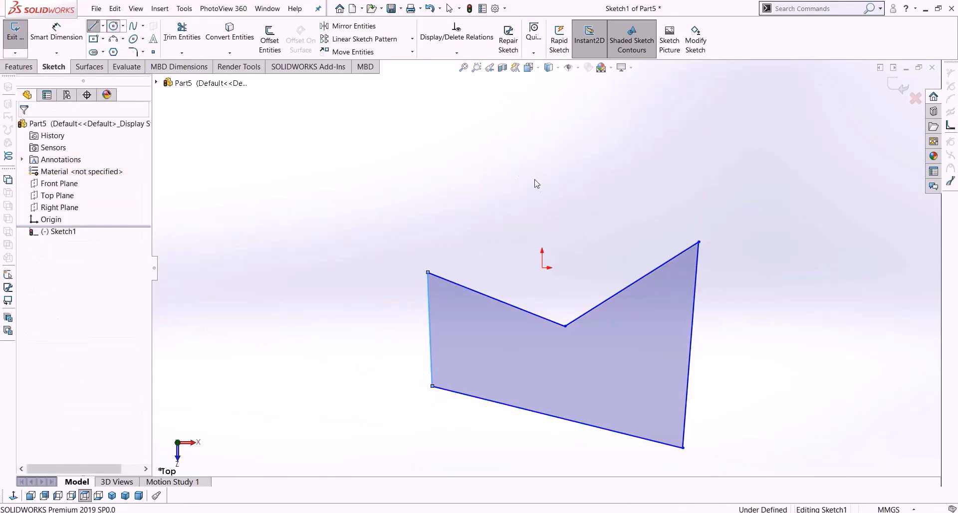
pyautogui.click(537, 183)
pyautogui.click(549, 238)
# Extrude the notched profile and the circle together upward as a Blind boss, much taller than the default 10 mm.
pyautogui.click(19, 67)
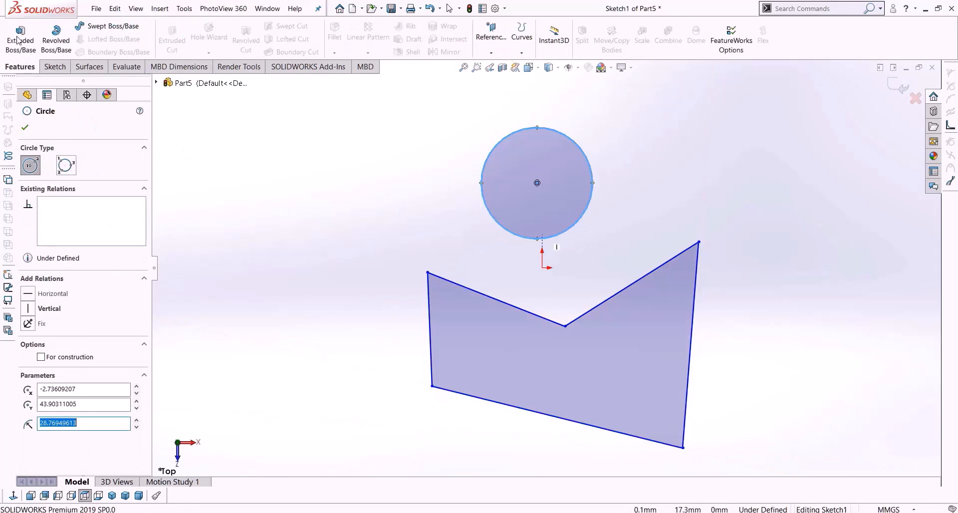
pyautogui.click(19, 38)
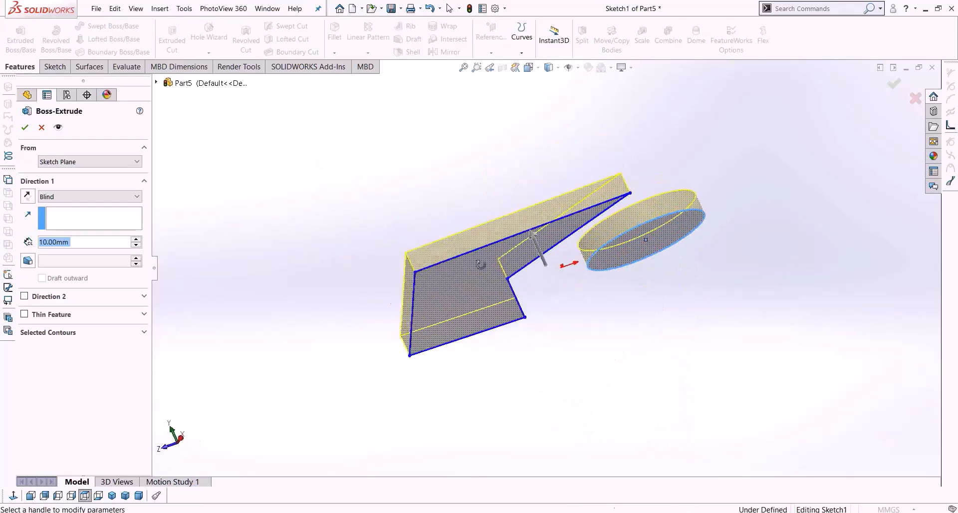
pyautogui.moveTo(593, 315); pyautogui.dragTo(597, 327, button='middle')
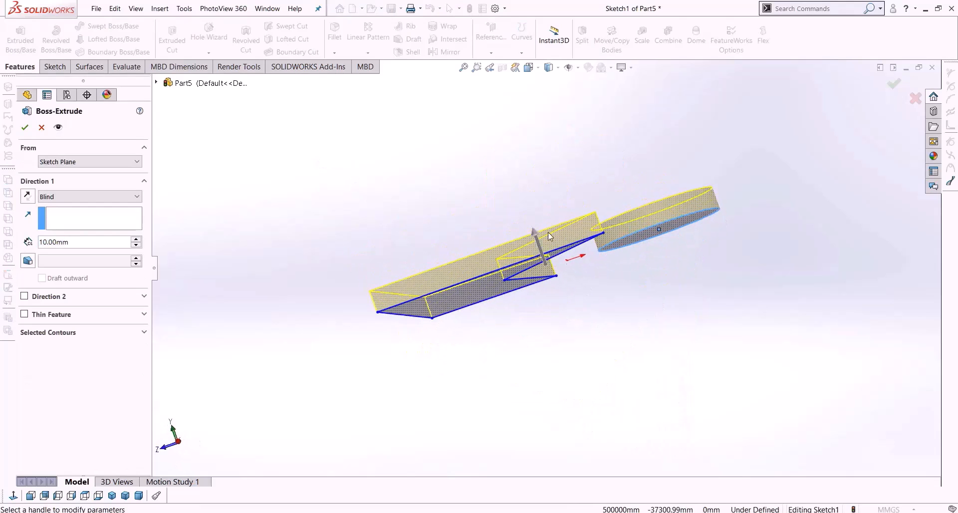
pyautogui.moveTo(534, 232); pyautogui.dragTo(491, 129)
pyautogui.click(24, 127)
pyautogui.click(597, 291)
# Chamfer the two long, straight outer top edges of the notched block with a large distance at 45 degrees.
pyautogui.moveTo(597, 291); pyautogui.dragTo(661, 354, button='middle')
pyautogui.scroll(3, 661, 355)
pyautogui.click(334, 53)
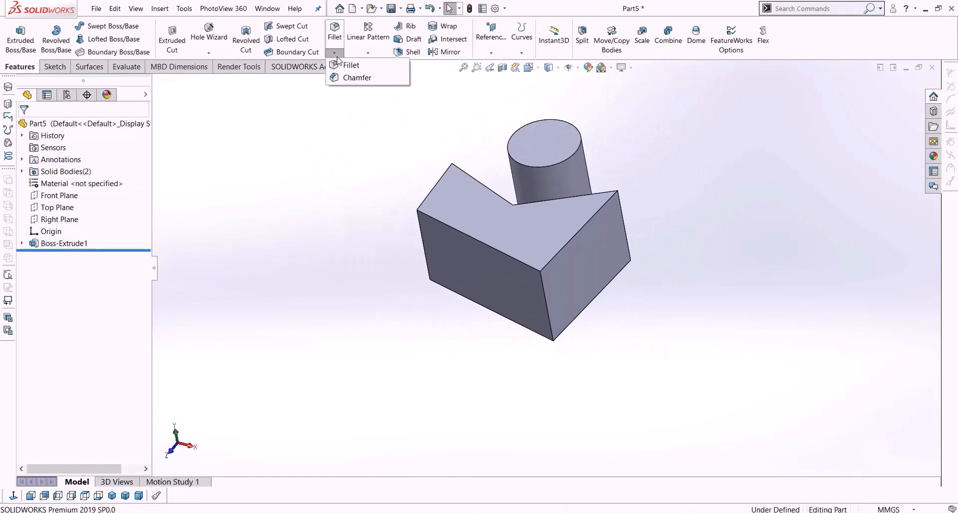
pyautogui.click(354, 78)
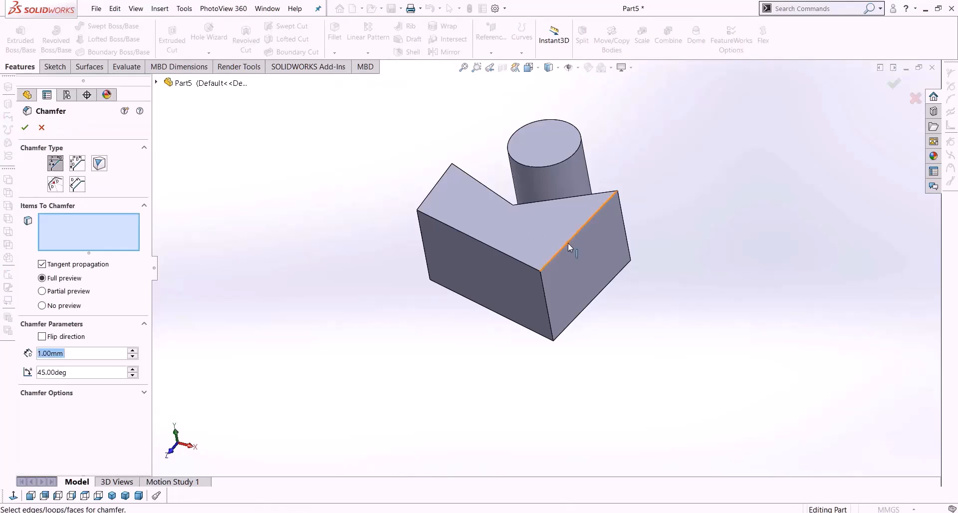
pyautogui.click(568, 242)
pyautogui.click(500, 251)
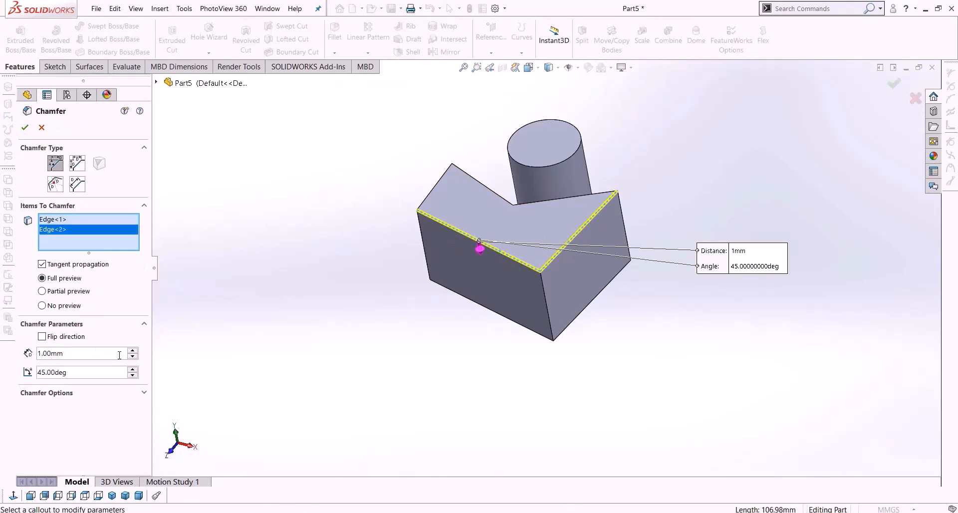
pyautogui.click(133, 350)
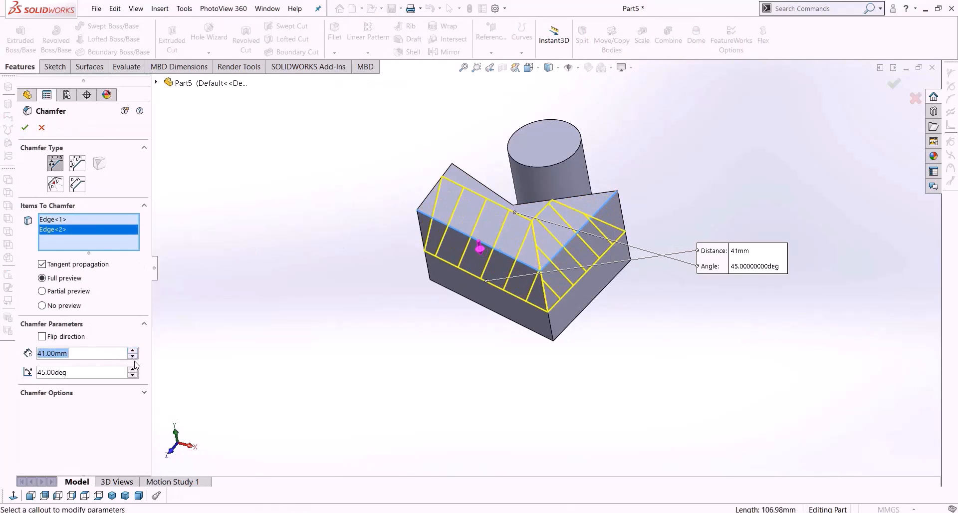
pyautogui.click(132, 356)
pyautogui.click(25, 129)
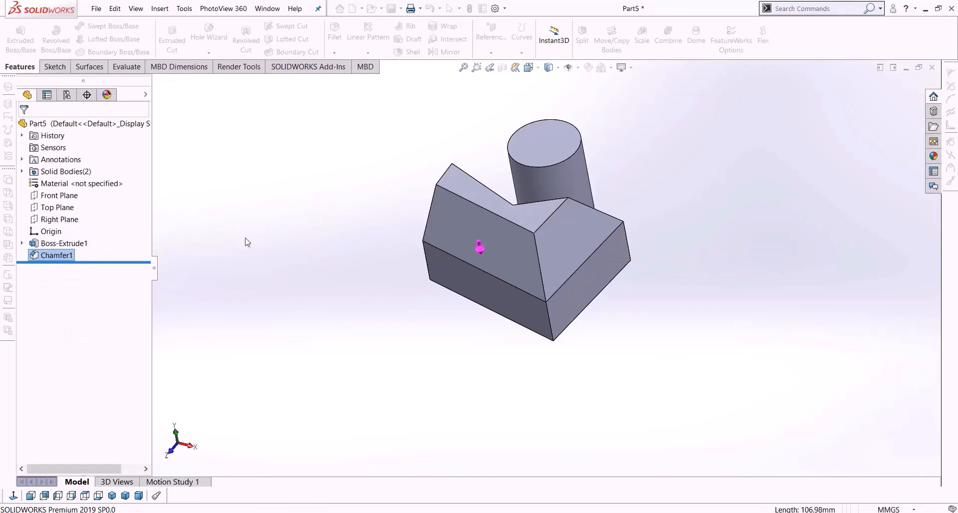
# Start a reference plane through the chamfered block's far right corner vertex and the upper left corner vertex of its top face.
pyautogui.moveTo(355, 331); pyautogui.dragTo(393, 265, button='middle')
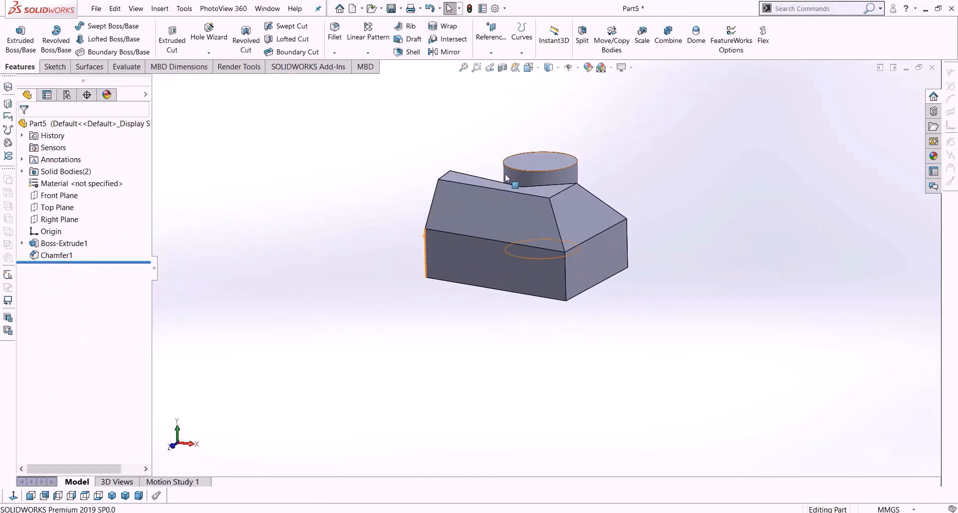
pyautogui.click(498, 49)
pyautogui.click(496, 64)
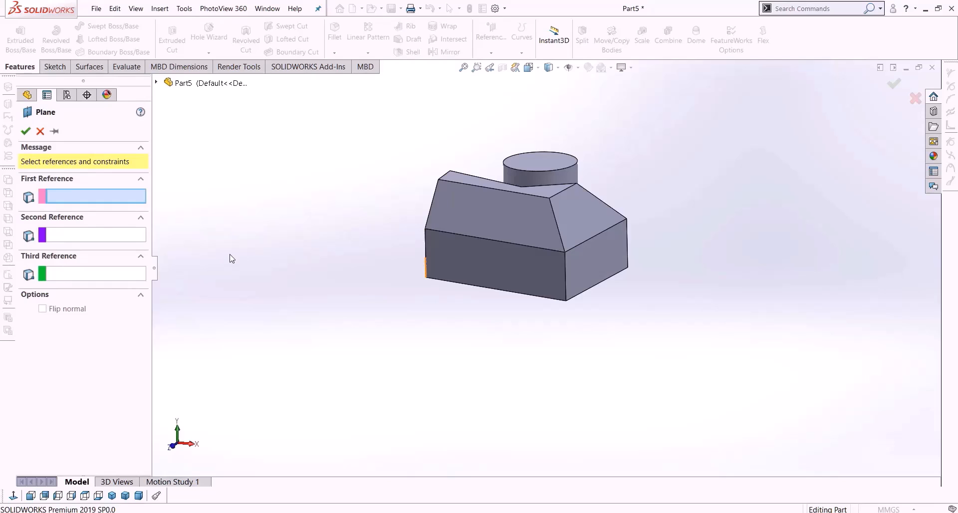
pyautogui.moveTo(710, 266); pyautogui.dragTo(674, 251, button='middle')
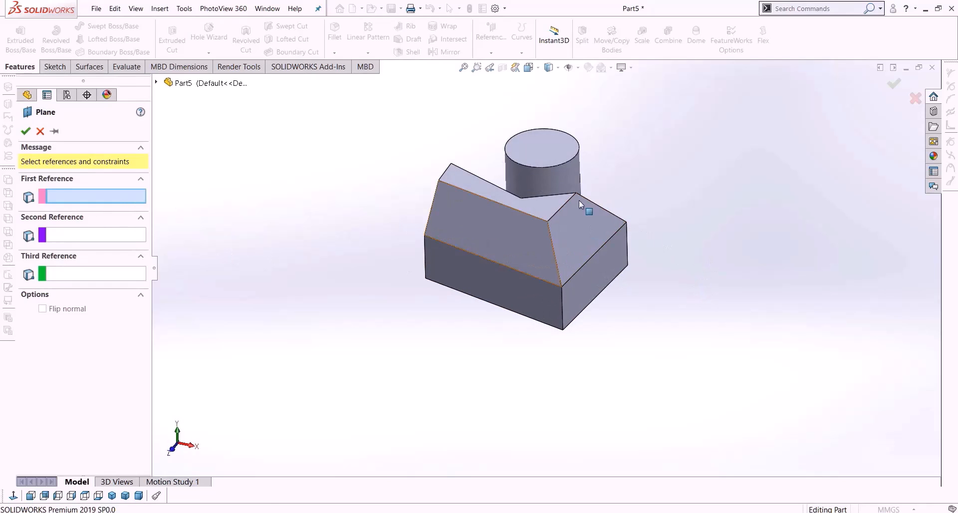
pyautogui.click(627, 223)
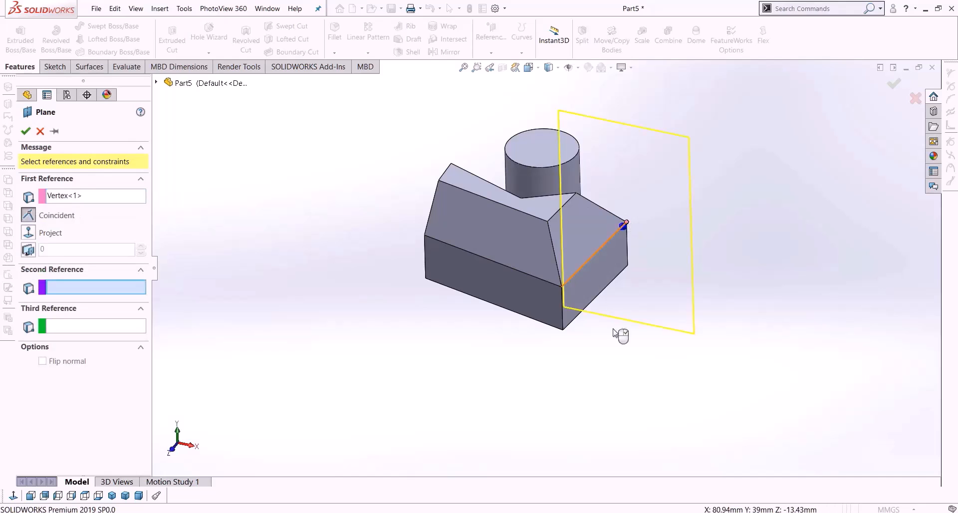
pyautogui.click(439, 180)
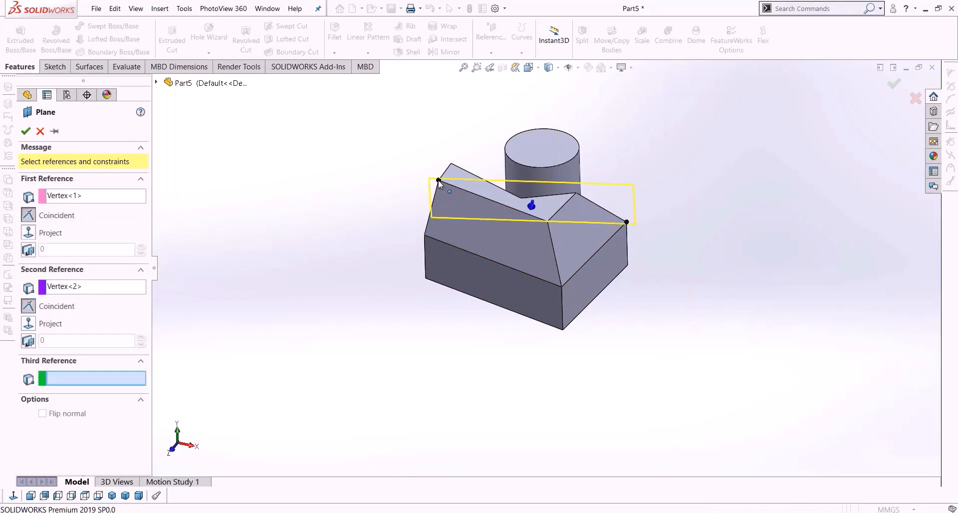
# Complete the three-vertex reference plane by adding the block's lower front corner as its third reference.
pyautogui.click(564, 330)
pyautogui.moveTo(608, 368)
pyautogui.mouseDown(button='middle')
pyautogui.moveTo(557, 292)
pyautogui.moveTo(524, 325)
pyautogui.moveTo(599, 338)
pyautogui.moveTo(627, 387)
pyautogui.moveTo(584, 473)
pyautogui.moveTo(618, 381)
pyautogui.moveTo(703, 397)
pyautogui.moveTo(624, 359)
pyautogui.mouseUp(button='middle')
pyautogui.click(26, 132)
# Sketch a circle with a radius of about 15 mm on the new reference plane, near the middle of the block.
pyautogui.moveTo(489, 323); pyautogui.dragTo(406, 360, button='middle')
pyautogui.click(441, 293)
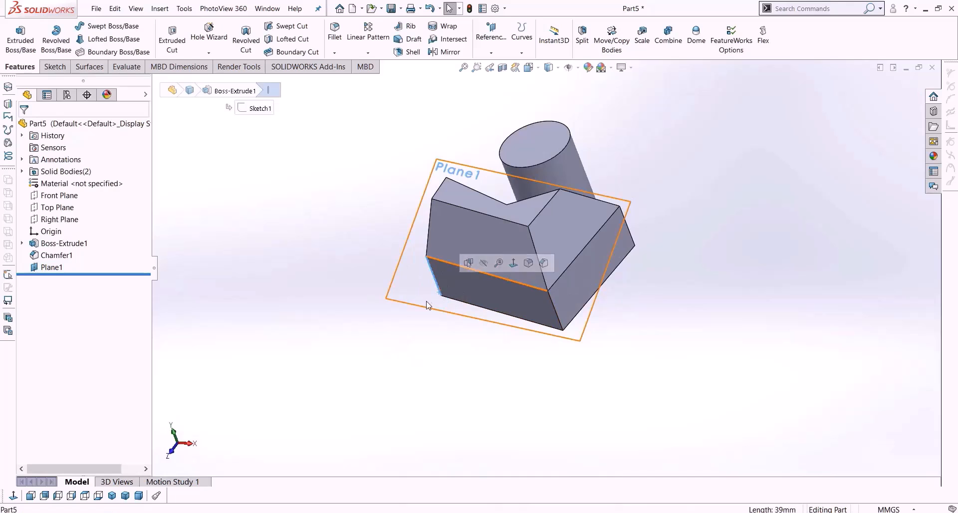
pyautogui.click(53, 67)
pyautogui.click(114, 27)
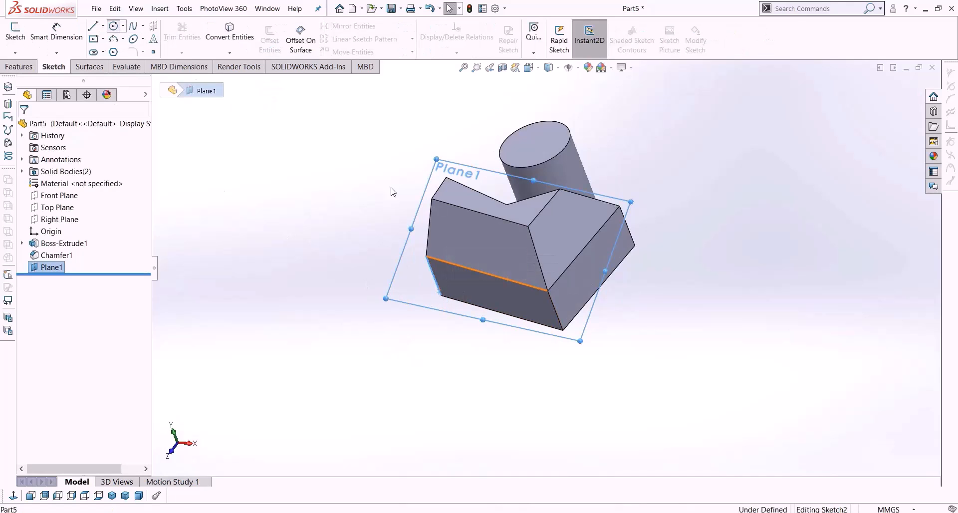
pyautogui.click(510, 246)
pyautogui.click(514, 263)
# Cut-extrude the circle with a blind depth of 145 mm in the reversed direction.
pyautogui.click(19, 67)
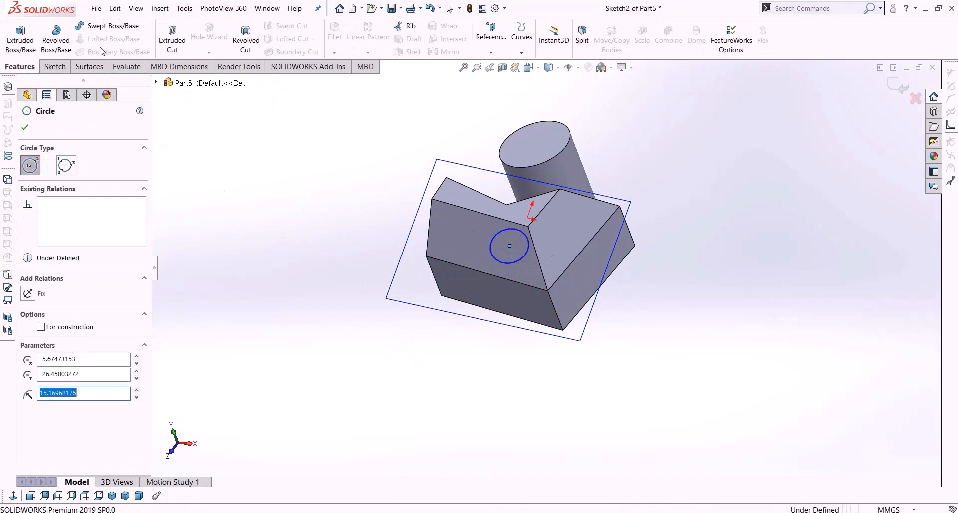
pyautogui.click(173, 40)
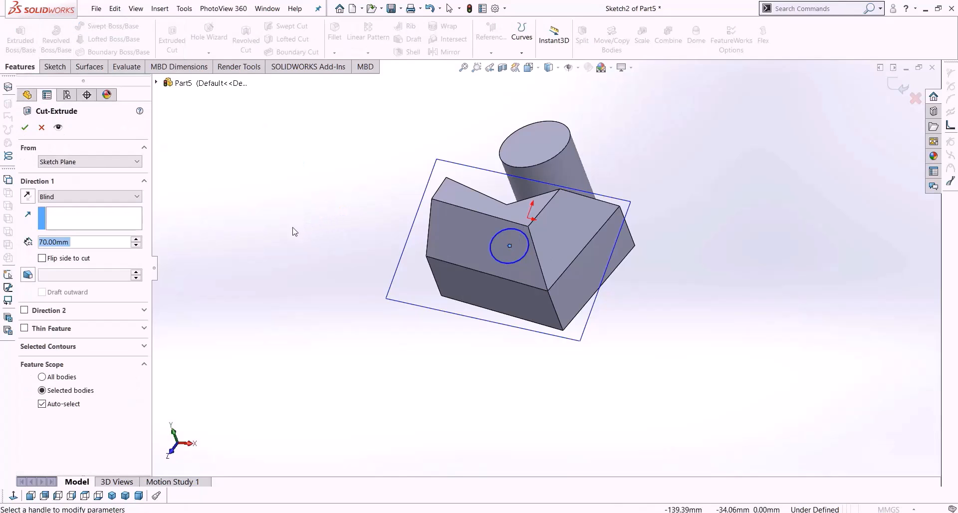
pyautogui.moveTo(577, 292); pyautogui.dragTo(328, 218)
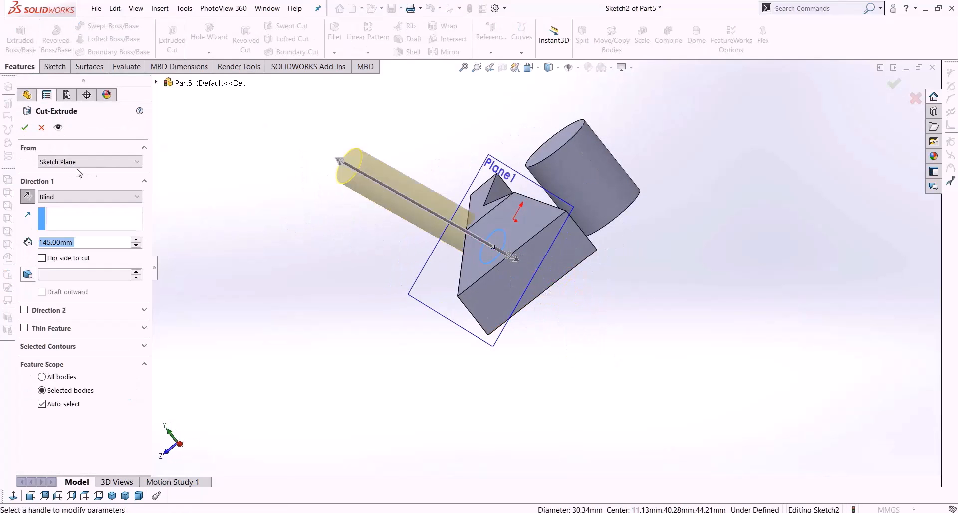
pyautogui.click(25, 128)
# Hide the inclined reference plane in the model.
pyautogui.moveTo(392, 267); pyautogui.dragTo(616, 349, button='middle')
pyautogui.rightClick(609, 337)
pyautogui.click(609, 333)
# Inspect the angled hole from the back with hidden lines visible and return to the shaded display with edges.
pyautogui.click(45, 495)
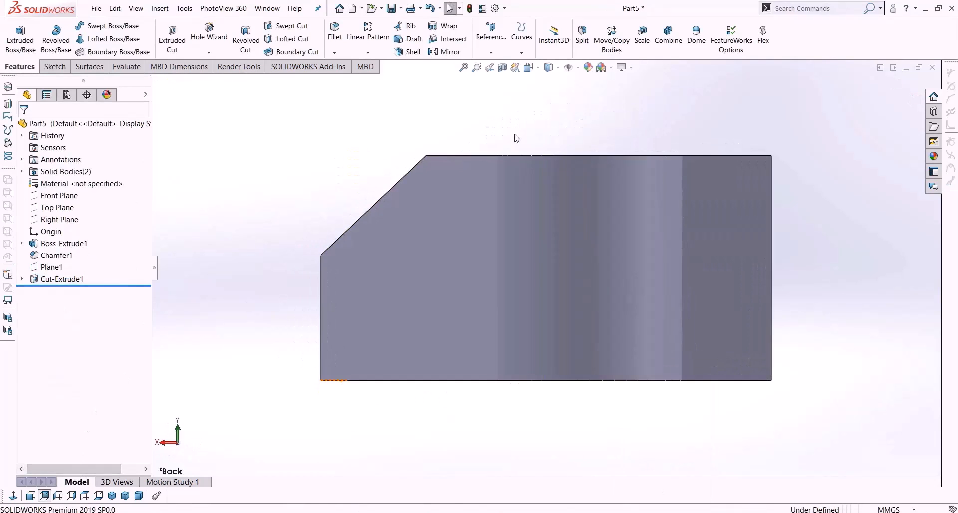
pyautogui.click(549, 67)
pyautogui.click(551, 123)
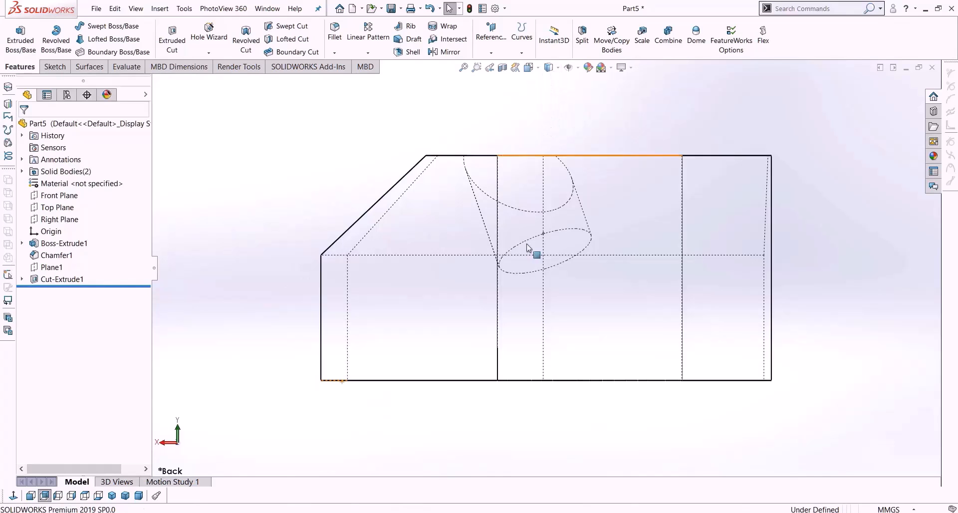
pyautogui.moveTo(460, 248)
pyautogui.mouseDown(button='middle')
pyautogui.moveTo(580, 320)
pyautogui.moveTo(599, 173)
pyautogui.mouseUp(button='middle')
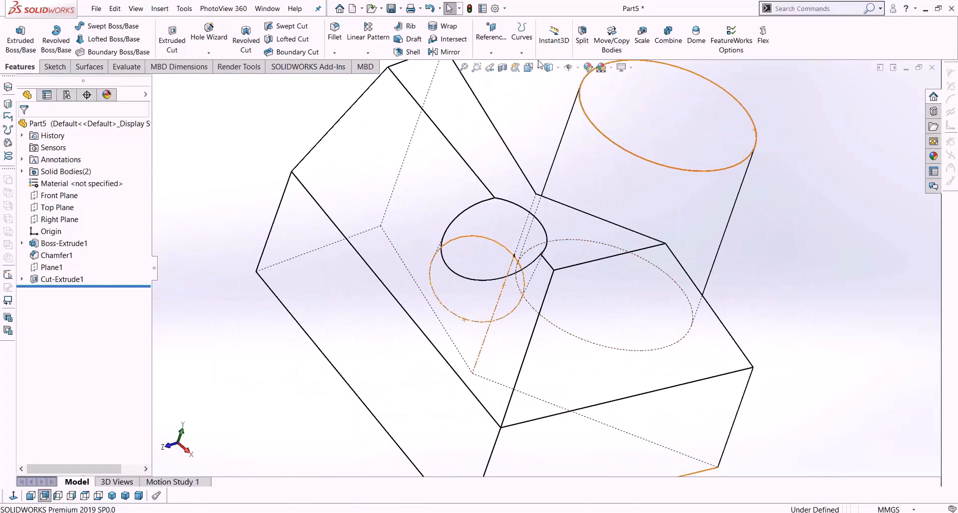
pyautogui.click(549, 67)
pyautogui.click(550, 83)
pyautogui.scroll(5, 544, 250)
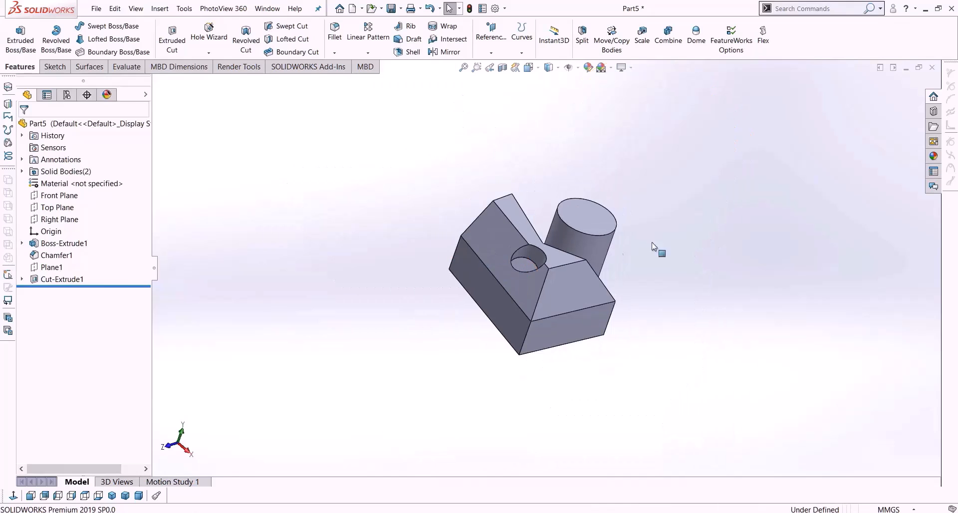
pyautogui.moveTo(672, 251); pyautogui.dragTo(657, 246, button='middle')
pyautogui.click(492, 54)
pyautogui.click(499, 69)
pyautogui.scroll(-5, 542, 296)
pyautogui.moveTo(523, 260); pyautogui.dragTo(518, 311, button='middle')
pyautogui.scroll(3, 539, 304)
pyautogui.scroll(-1, 538, 301)
pyautogui.click(457, 272)
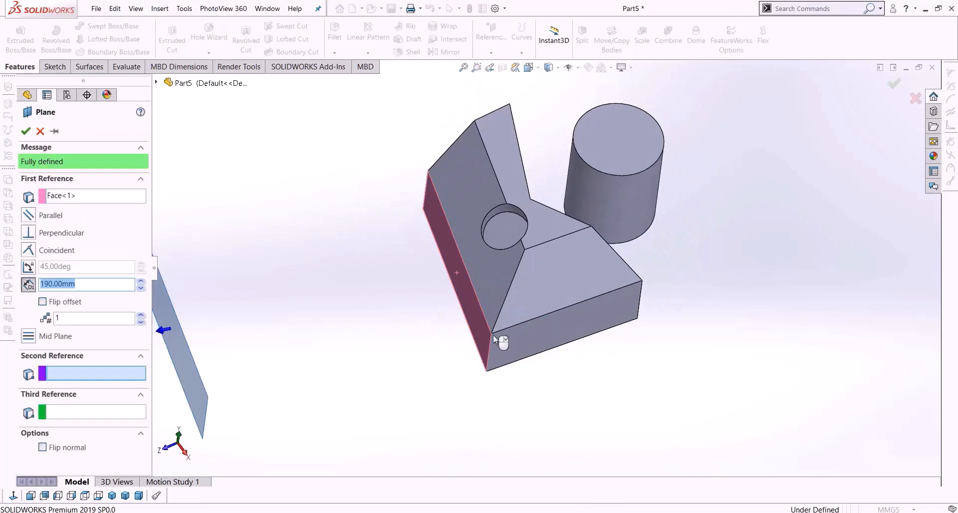
pyautogui.click(612, 198)
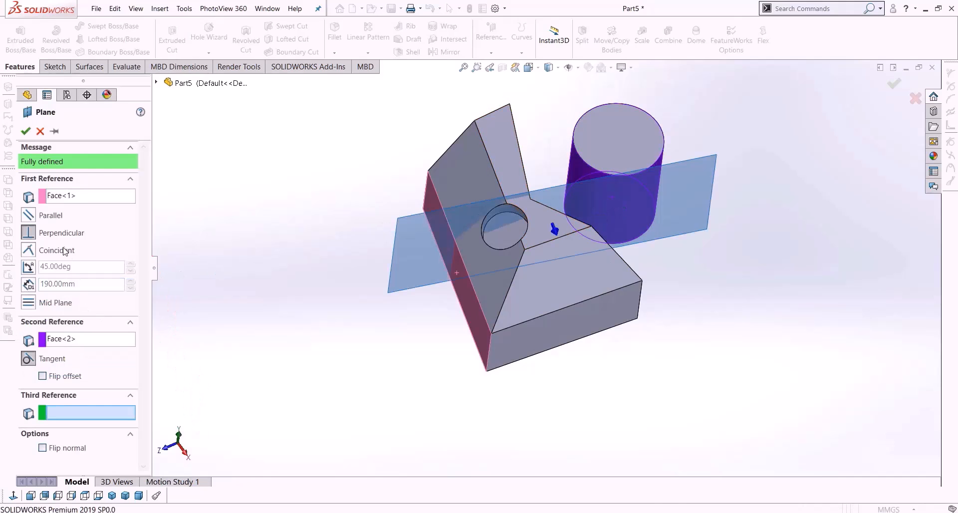
pyautogui.moveTo(227, 311); pyautogui.dragTo(245, 304, button='middle')
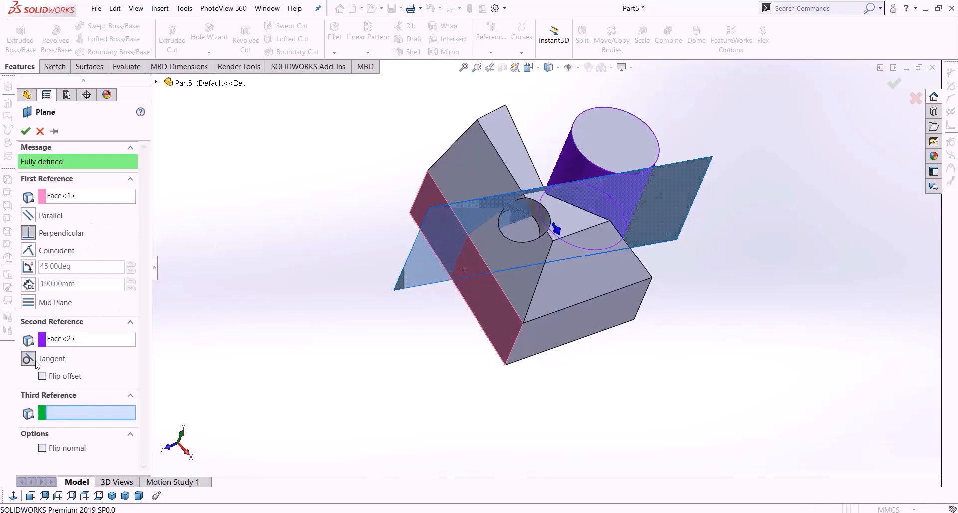
pyautogui.moveTo(646, 233); pyautogui.dragTo(659, 302, button='middle')
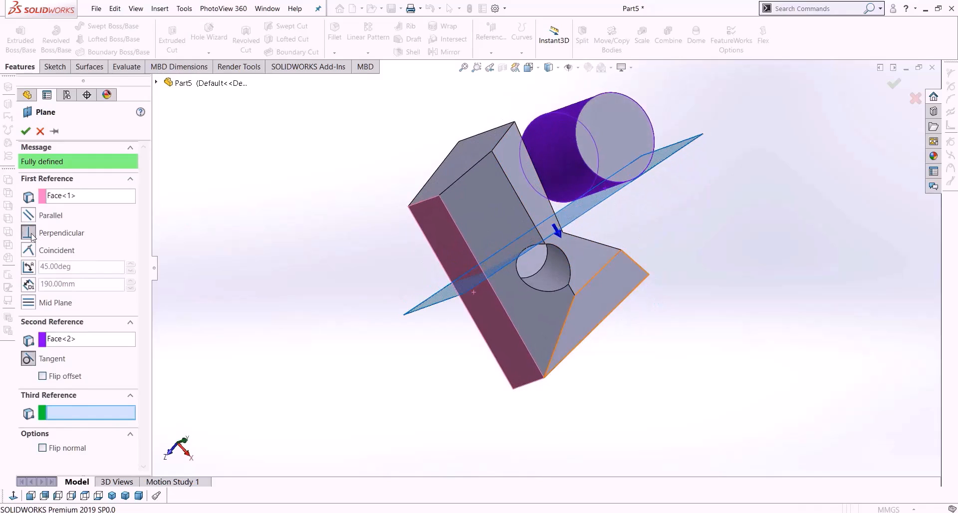
pyautogui.click(29, 215)
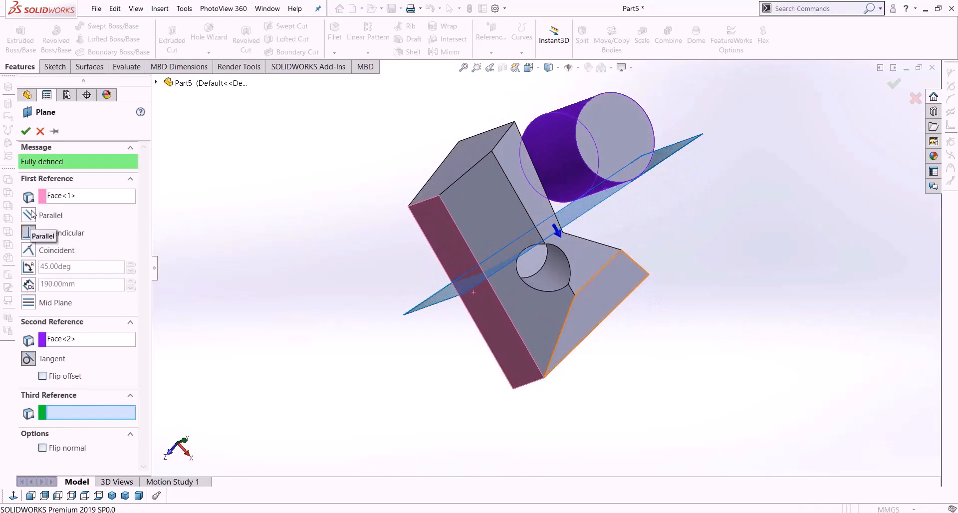
pyautogui.moveTo(441, 217); pyautogui.dragTo(588, 253, button='middle')
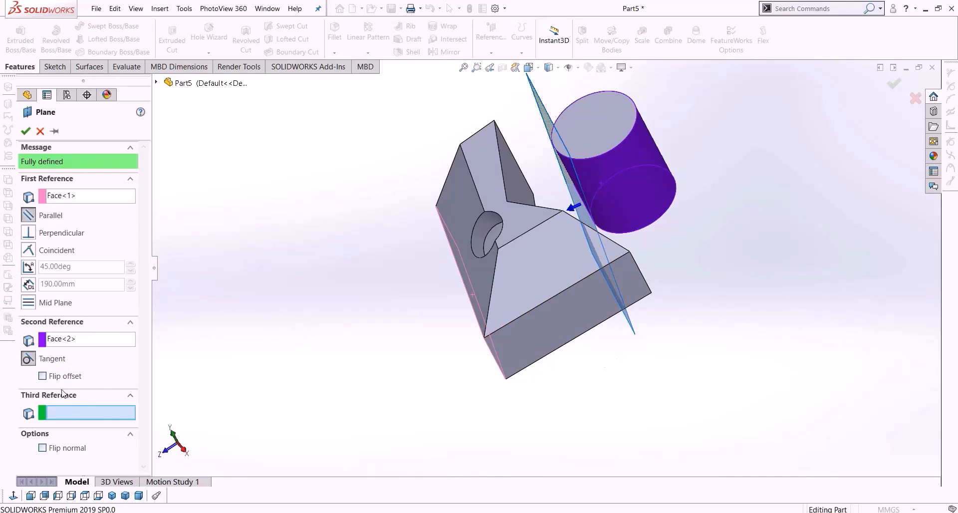
pyautogui.click(42, 377)
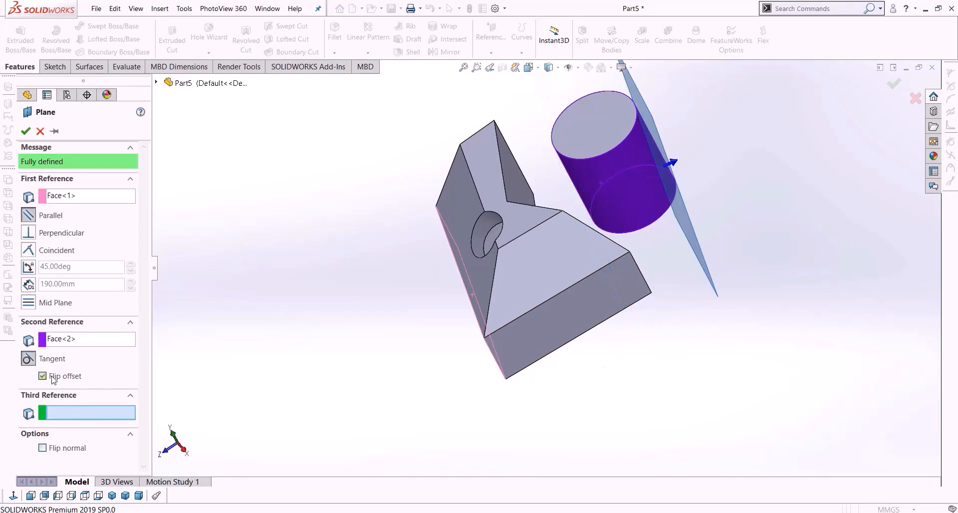
pyautogui.click(53, 378)
pyautogui.click(53, 378)
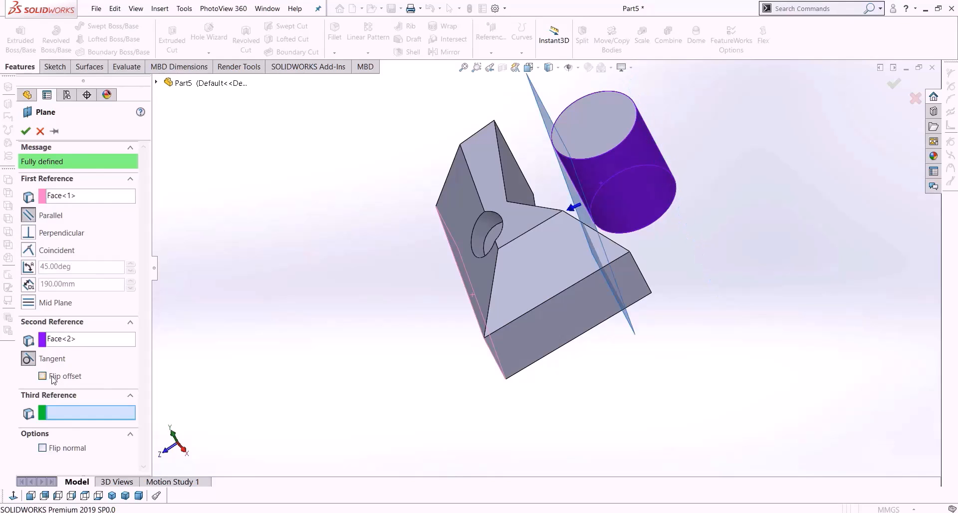
pyautogui.click(25, 131)
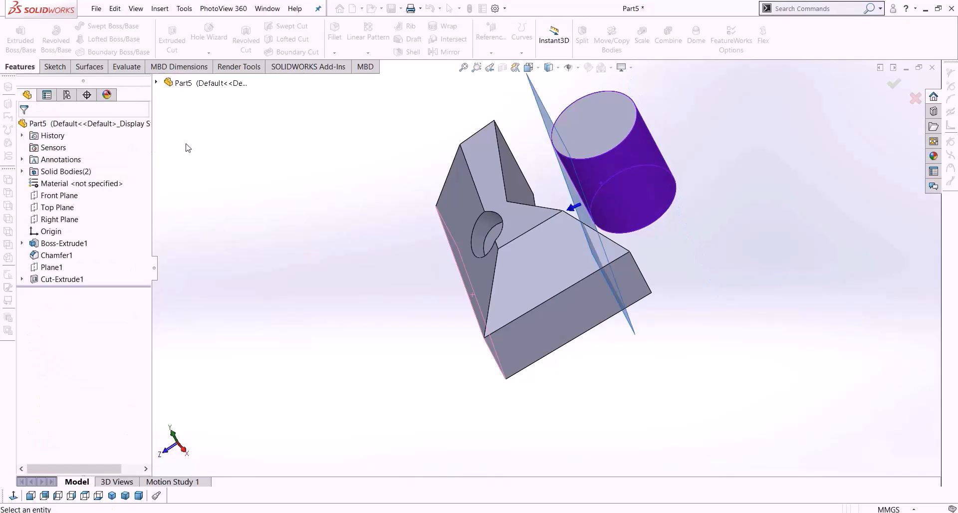
pyautogui.moveTo(327, 209); pyautogui.dragTo(375, 191, button='middle')
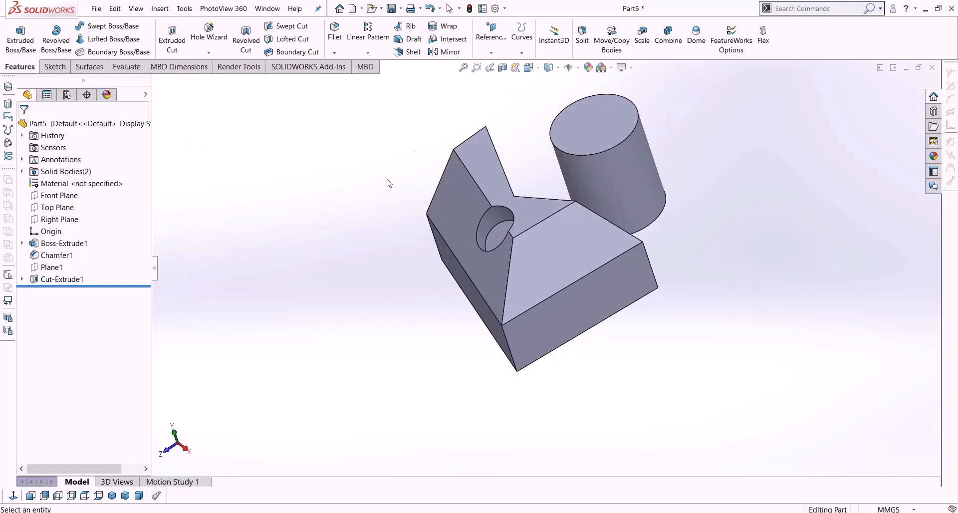
# Start a reference plane from the block's top face and its edge with the sloped end face, using an angle constraint.
pyautogui.click(492, 36)
pyautogui.click(499, 67)
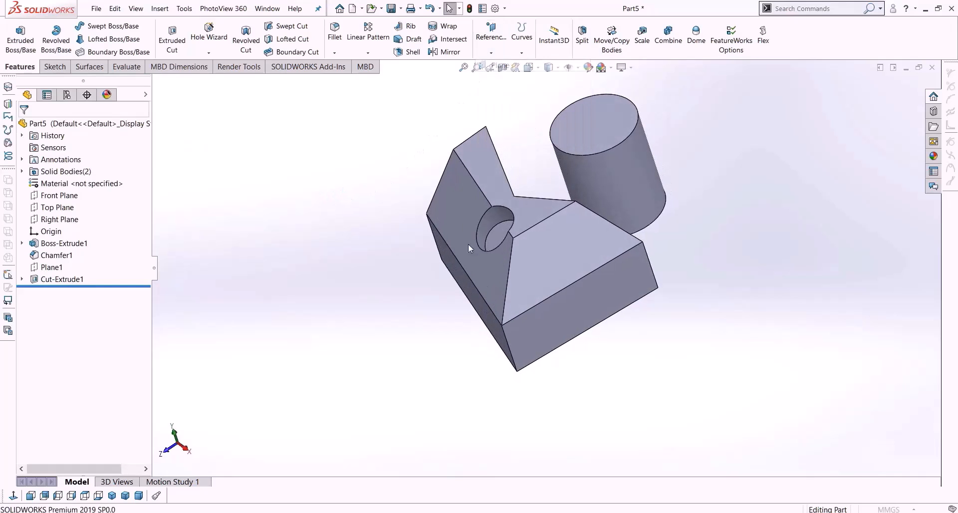
pyautogui.moveTo(514, 271); pyautogui.dragTo(599, 208, button='middle')
pyautogui.scroll(-4, 610, 201)
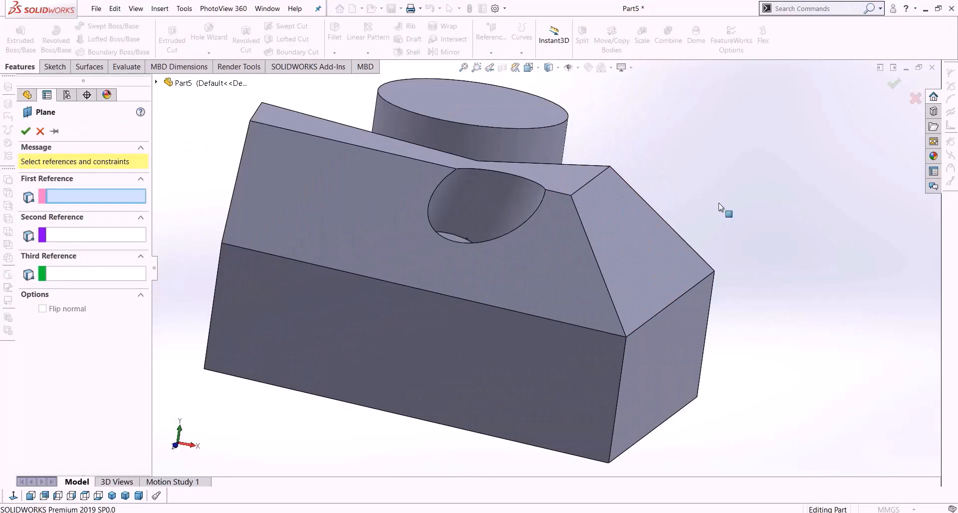
pyautogui.moveTo(546, 241); pyautogui.dragTo(547, 312, button='middle')
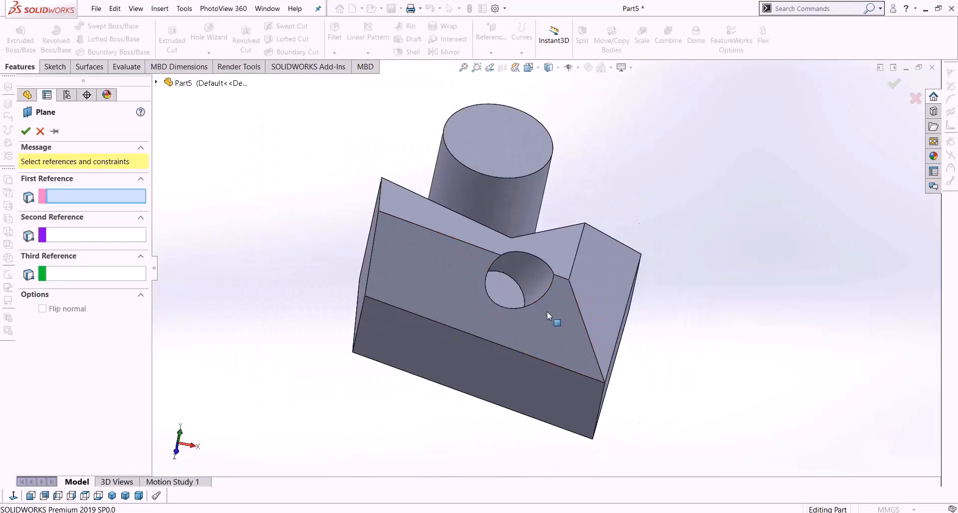
pyautogui.scroll(-2, 548, 312)
pyautogui.scroll(3, 574, 314)
pyautogui.scroll(-3, 566, 264)
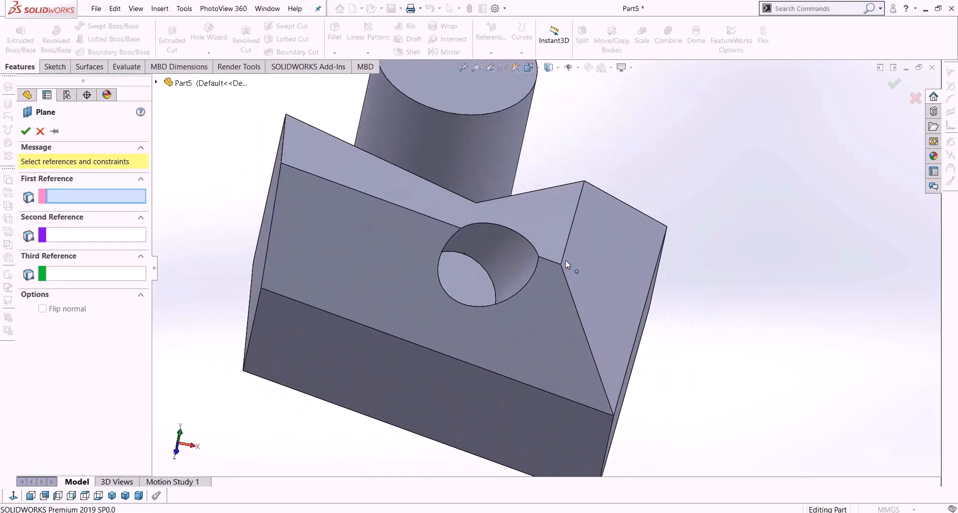
pyautogui.click(554, 208)
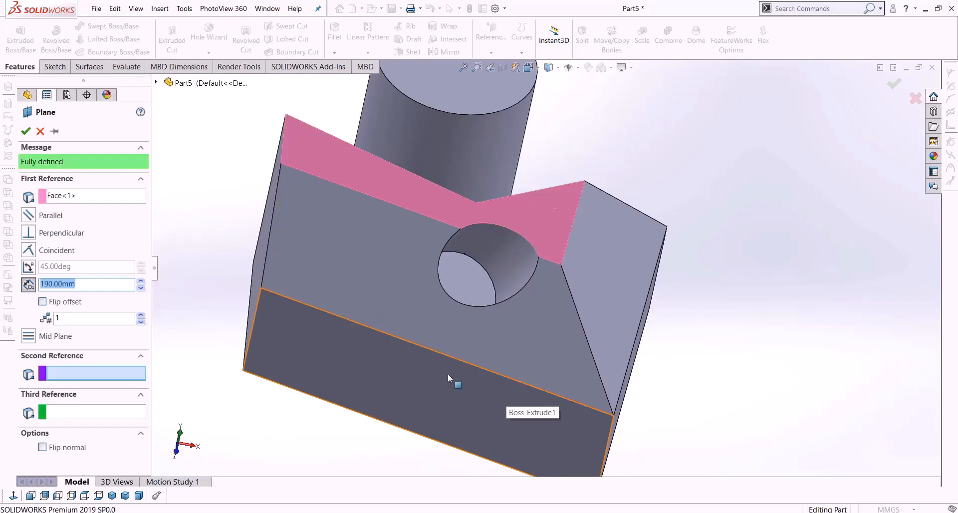
pyautogui.click(84, 379)
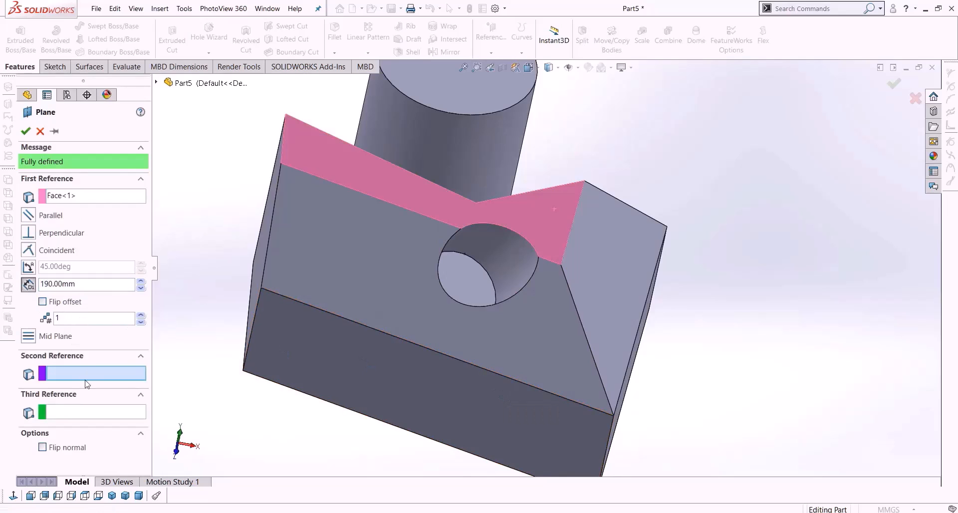
pyautogui.click(570, 231)
pyautogui.moveTo(565, 275); pyautogui.dragTo(517, 236, button='middle')
pyautogui.scroll(3, 551, 262)
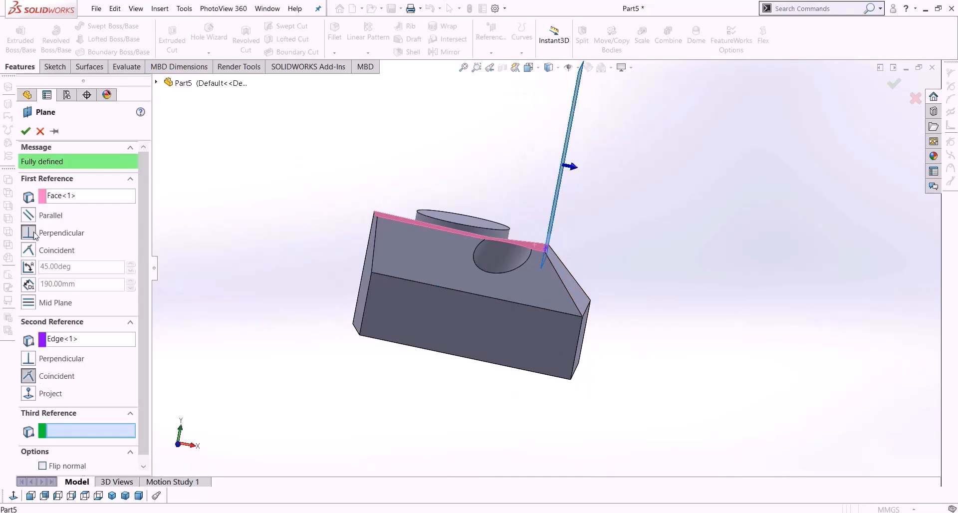
pyautogui.click(29, 267)
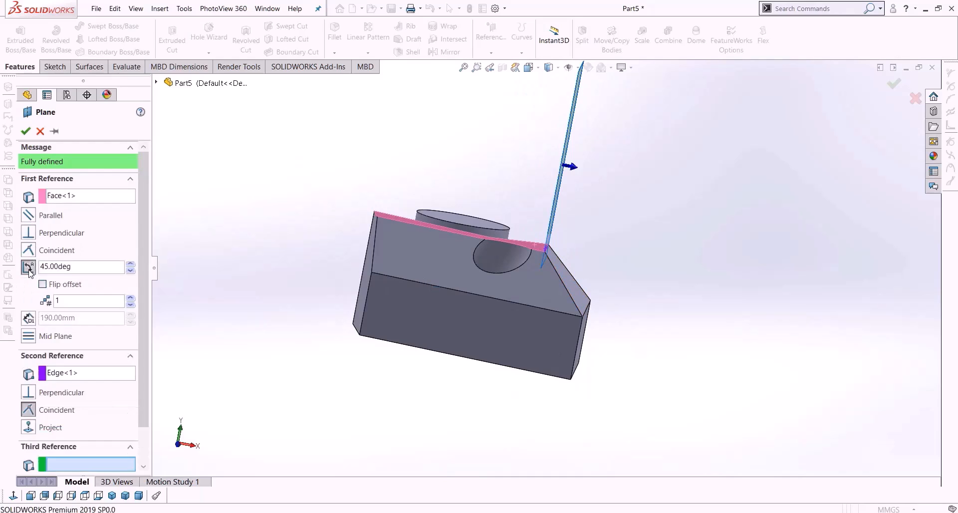
# Reduce the plane's angle from the top face to 28 degrees.
pyautogui.click(130, 271)
pyautogui.click(131, 271)
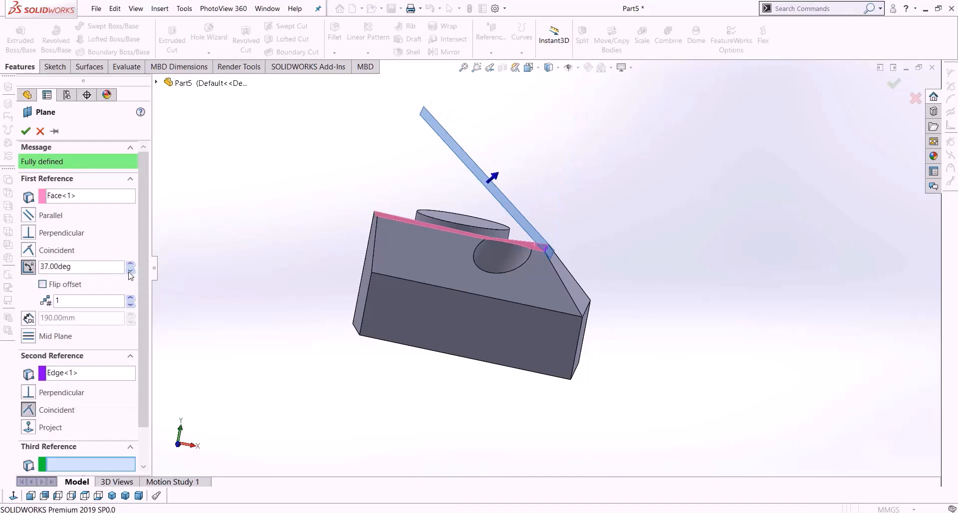
pyautogui.click(130, 271)
pyautogui.click(130, 271)
pyautogui.click(130, 271)
pyautogui.click(130, 271)
pyautogui.click(130, 271)
pyautogui.click(130, 271)
pyautogui.click(130, 271)
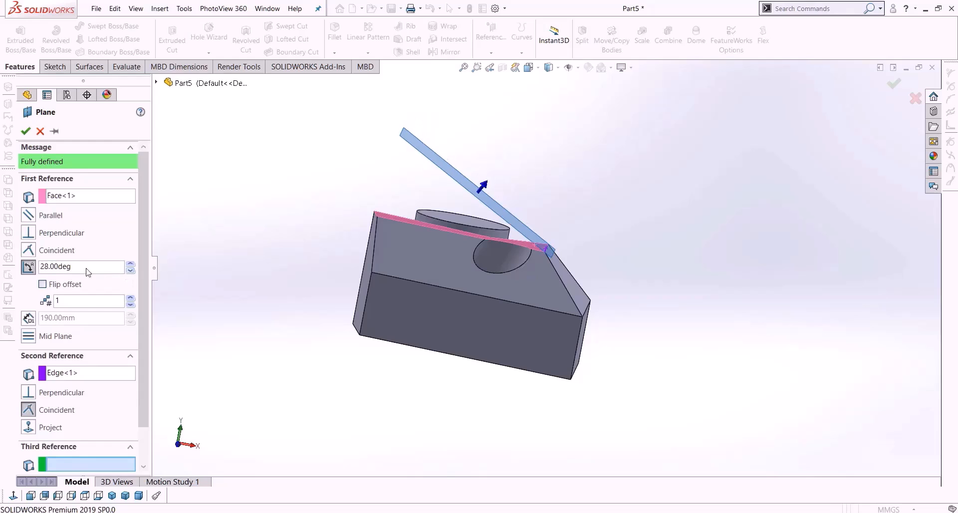
# Set the plane's angle to the top face to 120 degrees and create the plane.
pyautogui.hotkey('ctrl', 'a')
pyautogui.write('120')
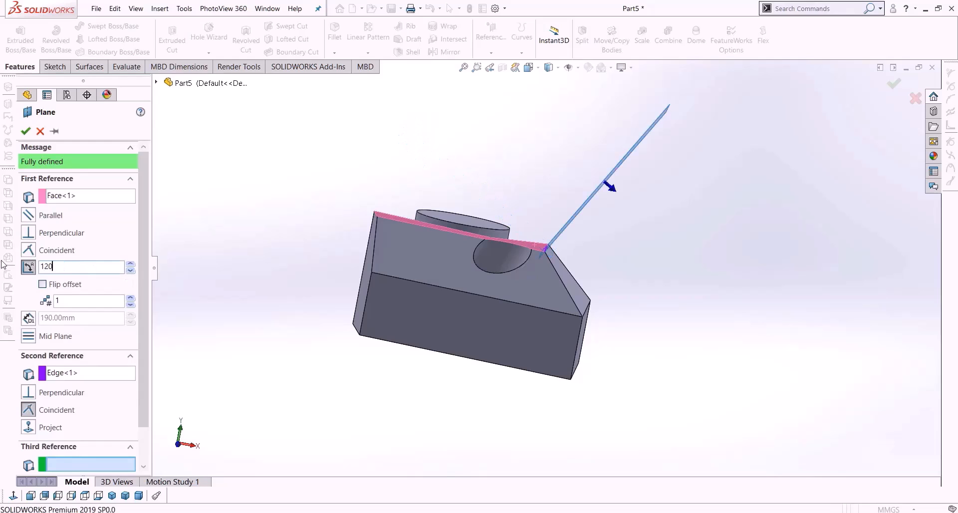
pyautogui.scroll(-3, 628, 208)
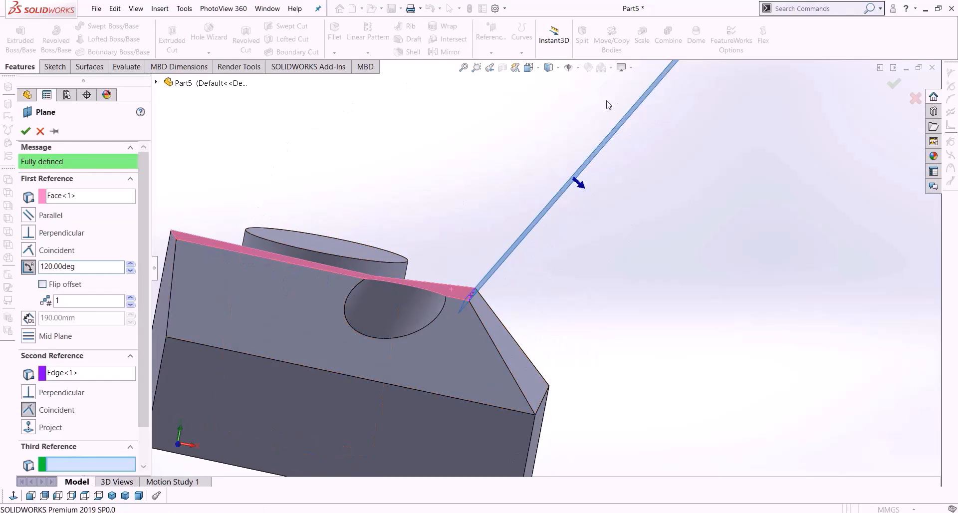
pyautogui.scroll(3, 528, 286)
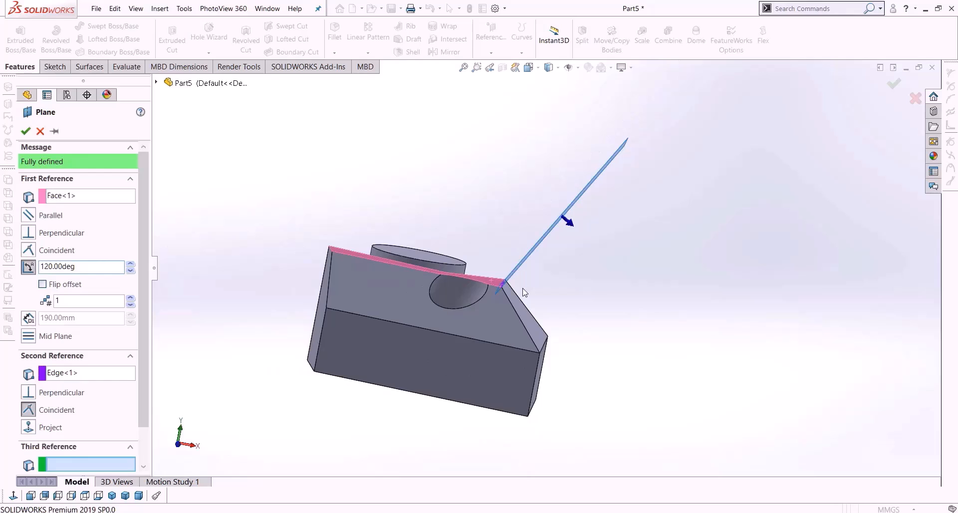
pyautogui.moveTo(470, 341); pyautogui.dragTo(460, 397, button='middle')
pyautogui.click(26, 132)
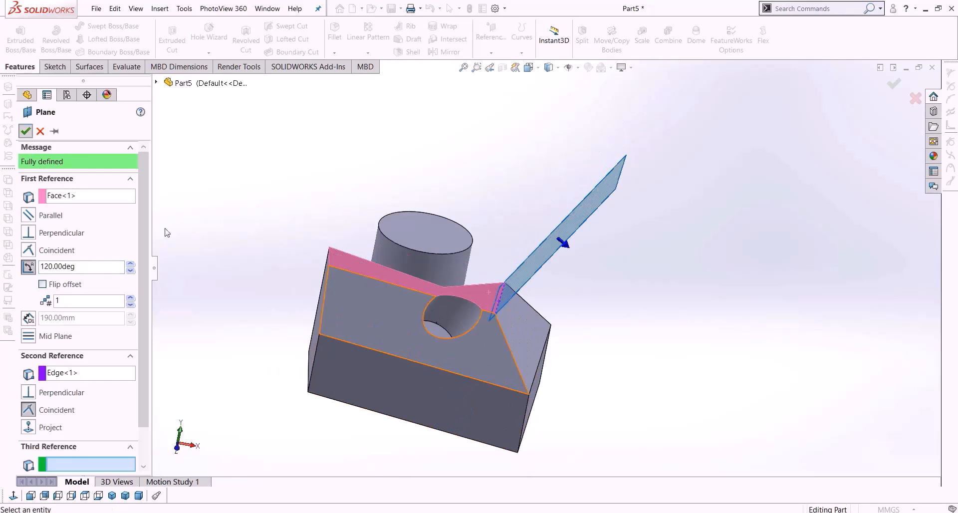
pyautogui.scroll(2, 499, 412)
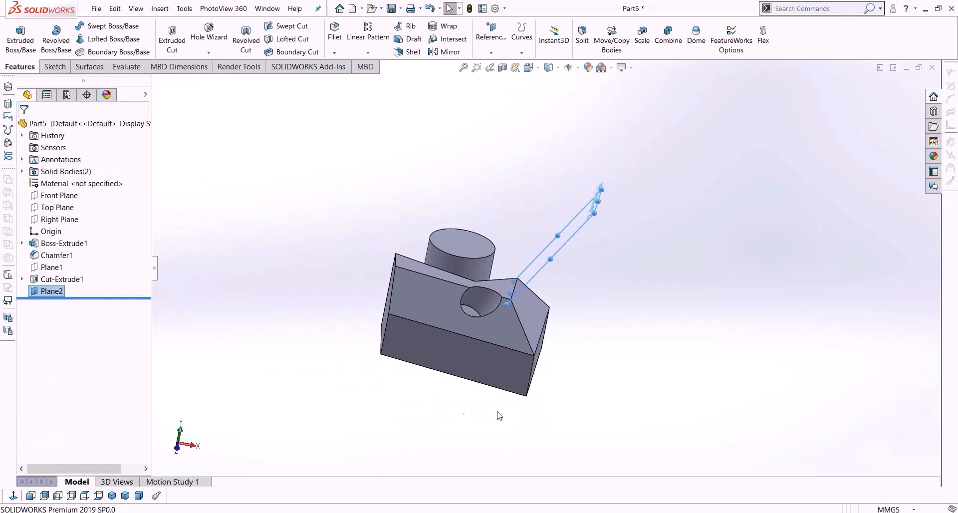
pyautogui.click(357, 422)
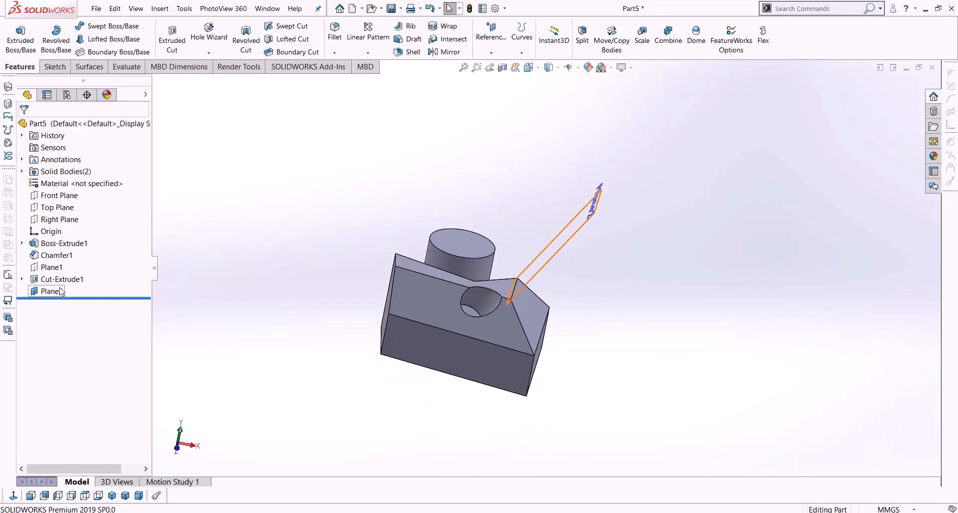
pyautogui.rightClick(43, 292)
pyautogui.click(47, 265)
pyautogui.click(903, 88)
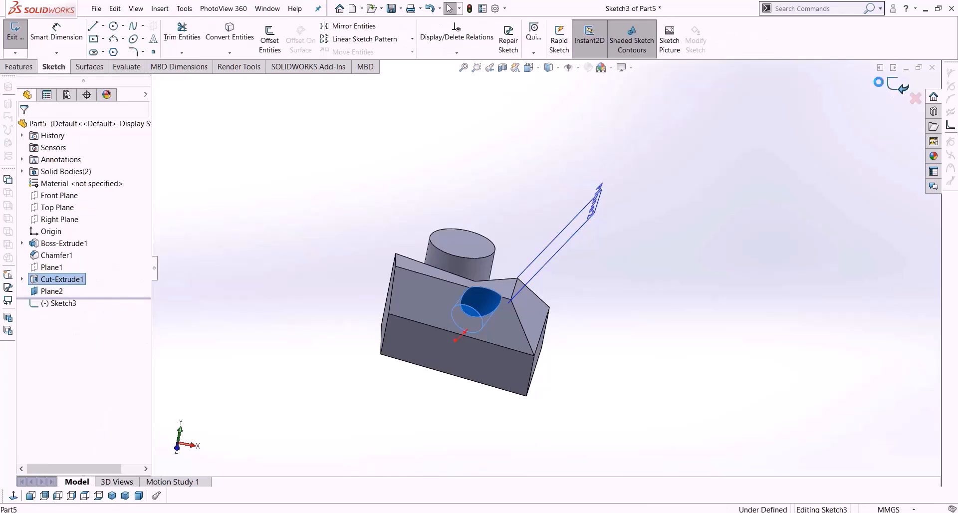
# Hide the angled reference plane, Plane2.
pyautogui.rightClick(50, 291)
pyautogui.click(60, 276)
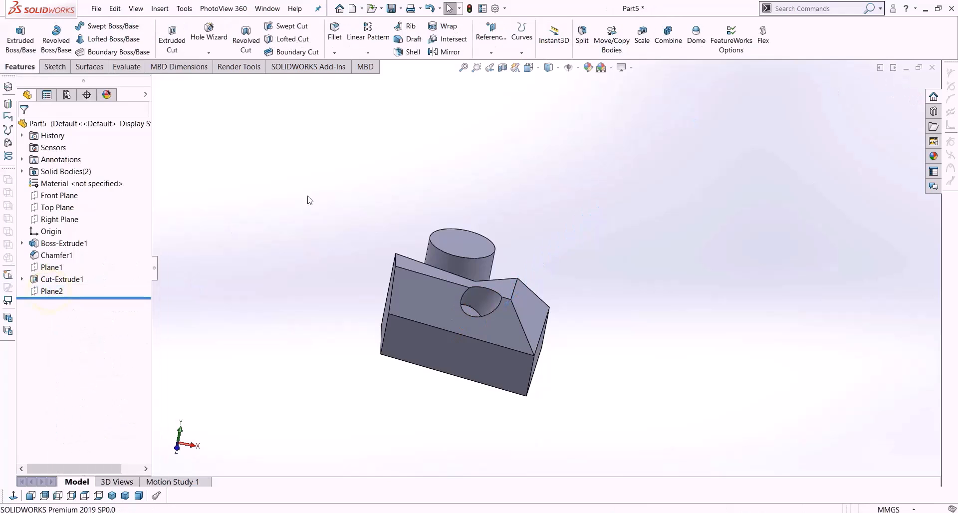
# Start a reference plane midway between the block's two opposite end faces and inspect its preview from the top.
pyautogui.click(495, 50)
pyautogui.click(497, 89)
pyautogui.moveTo(583, 289); pyautogui.dragTo(602, 372, button='middle')
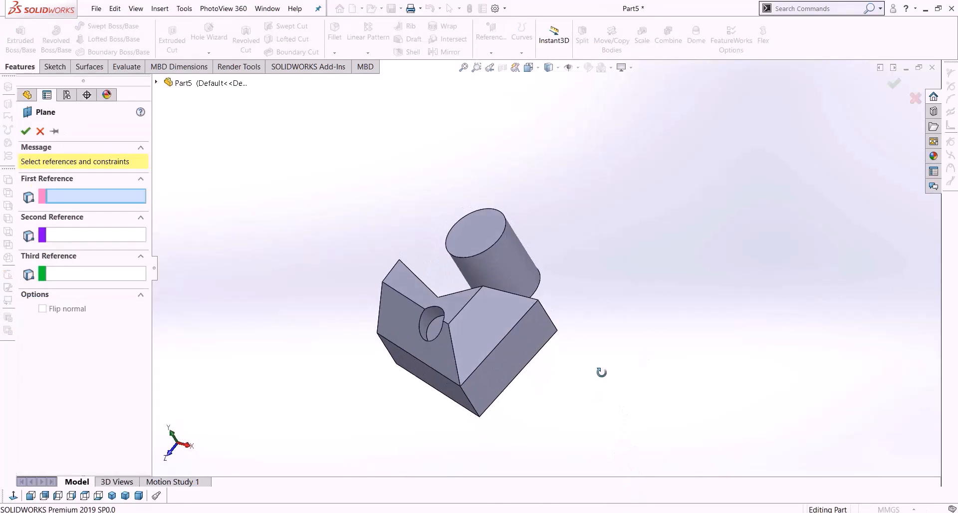
pyautogui.click(508, 352)
pyautogui.moveTo(514, 408); pyautogui.dragTo(579, 407, button='middle')
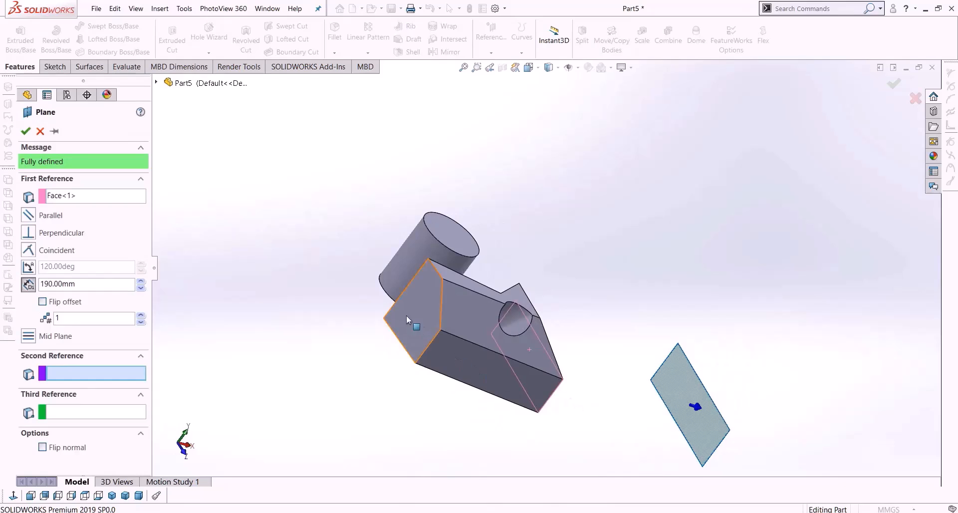
pyautogui.click(406, 318)
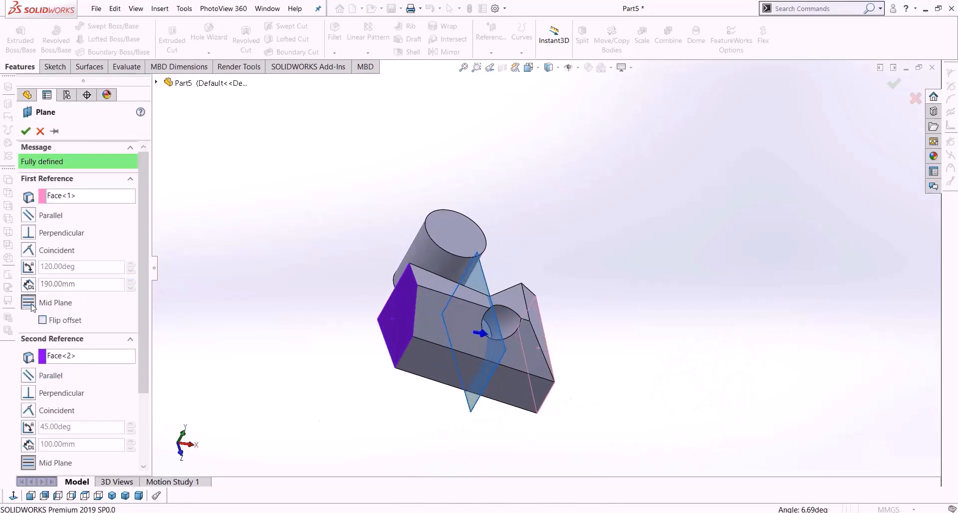
pyautogui.moveTo(282, 369); pyautogui.dragTo(322, 422, button='middle')
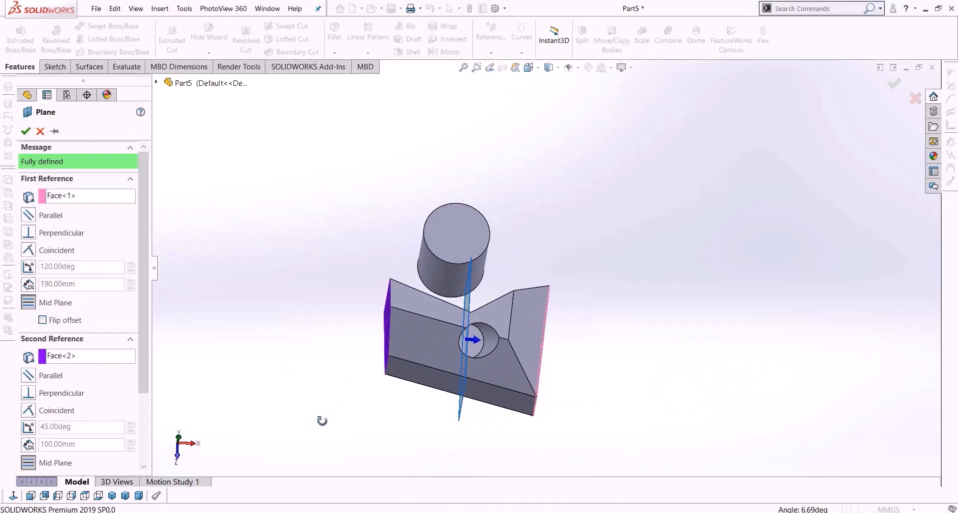
pyautogui.moveTo(489, 425); pyautogui.dragTo(483, 453, button='middle')
pyautogui.click(84, 497)
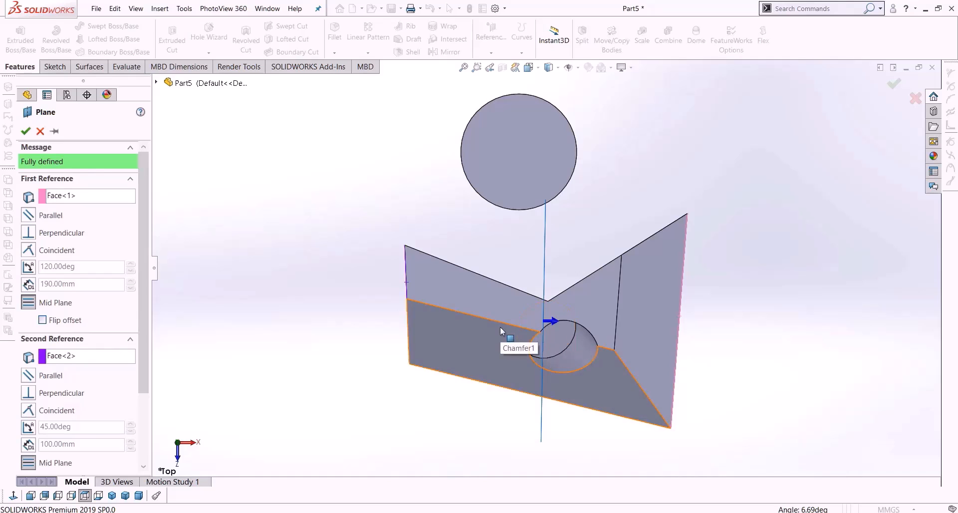
pyautogui.moveTo(502, 329); pyautogui.dragTo(580, 301, button='middle')
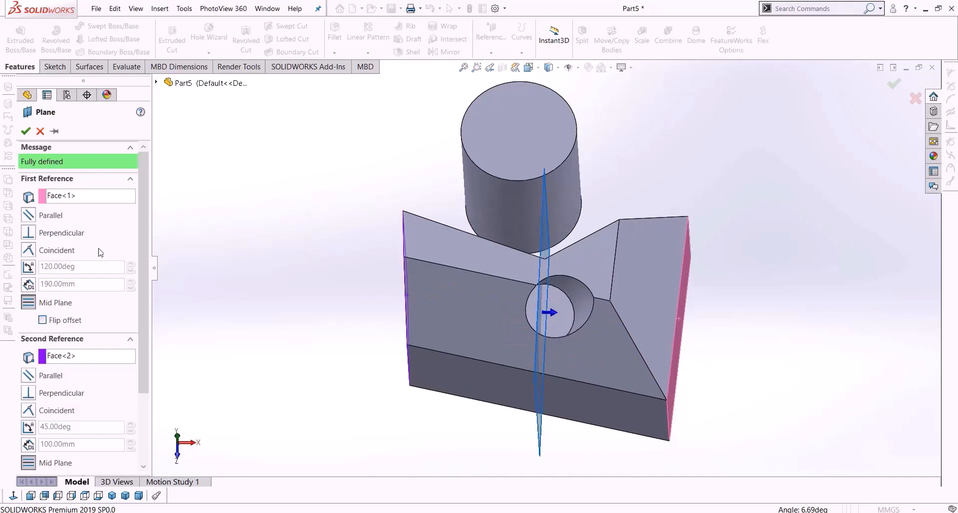
# Remove both end-face references from the plane definition.
pyautogui.click(80, 198)
pyautogui.rightClick(106, 199)
pyautogui.press('Delete')
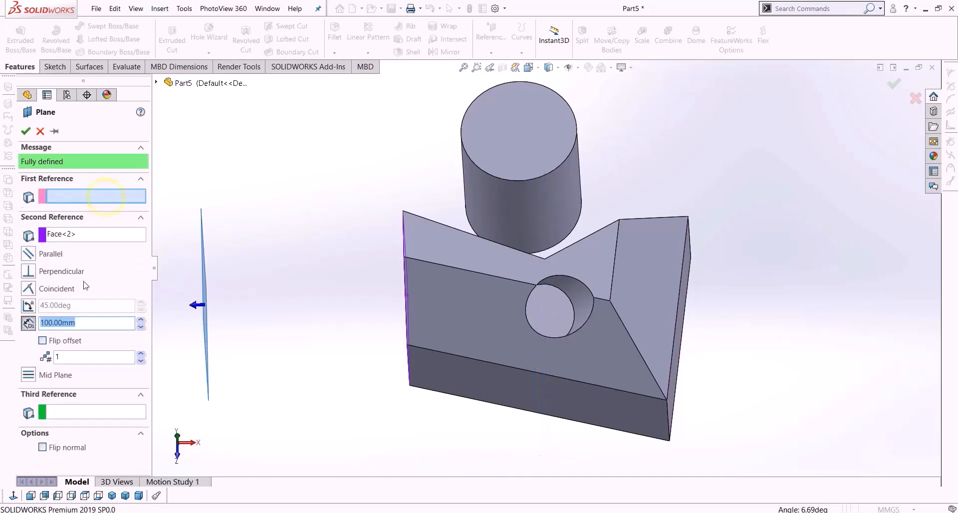
pyautogui.click(94, 237)
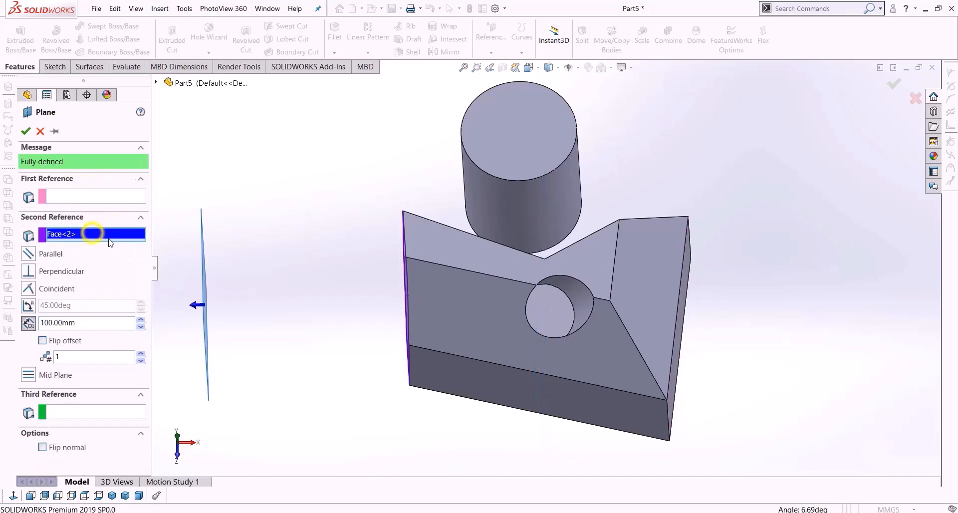
pyautogui.rightClick(107, 238)
pyautogui.press('Delete')
# Reference the block's bottom face for the plane and set the offset distance to 50 mm.
pyautogui.moveTo(365, 376); pyautogui.dragTo(425, 253, button='middle')
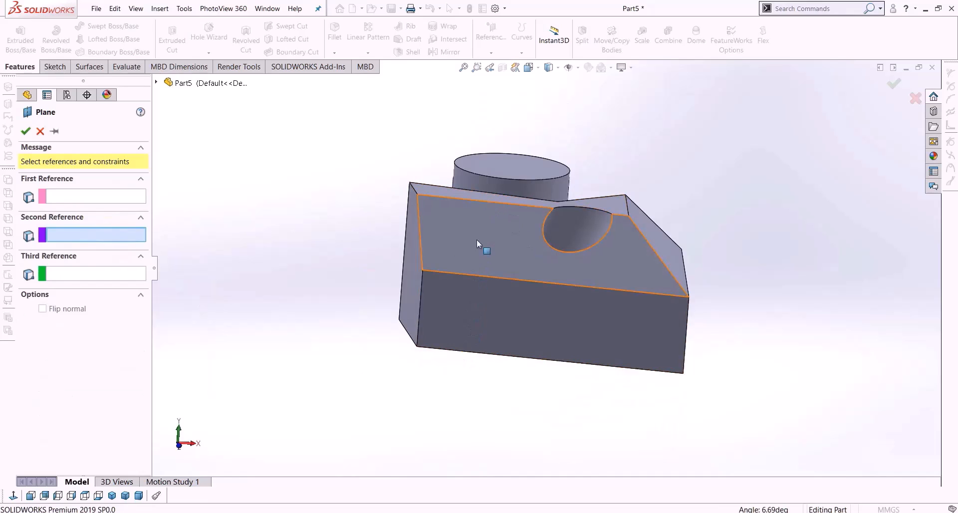
pyautogui.moveTo(447, 385); pyautogui.dragTo(462, 334, button='middle')
pyautogui.click(453, 297)
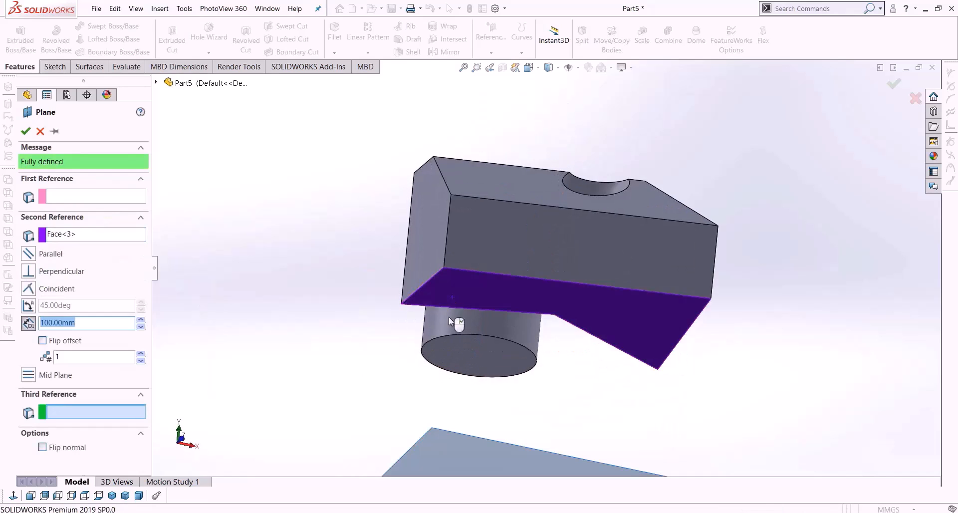
pyautogui.doubleClick(95, 323)
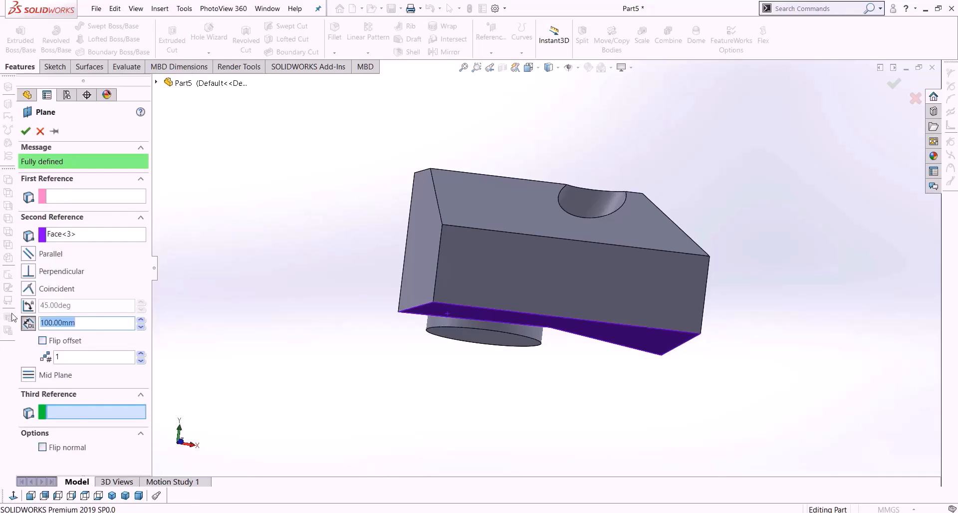
pyautogui.write('50')
pyautogui.press('Return')
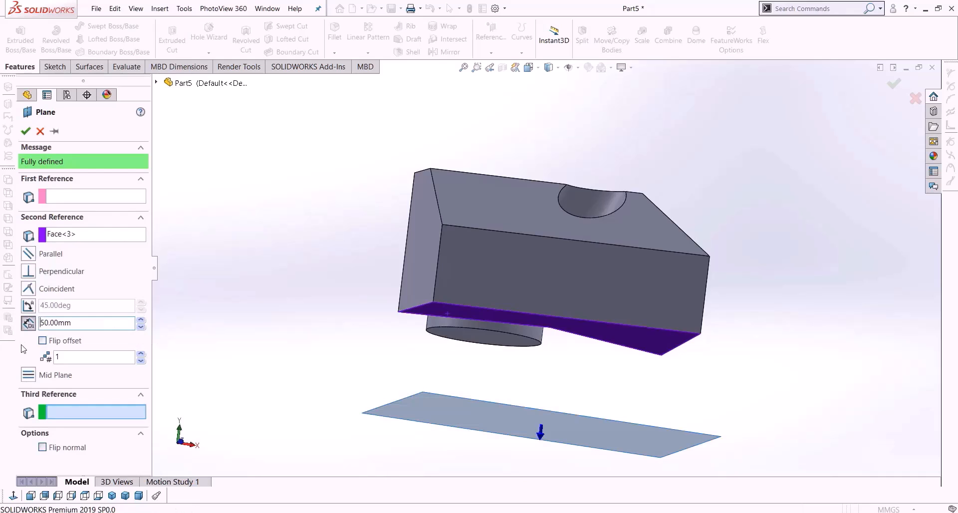
# Flip the plane's offset into the block and reduce the distance to 30 mm.
pyautogui.click(46, 344)
pyautogui.moveTo(259, 334); pyautogui.dragTo(254, 348, button='middle')
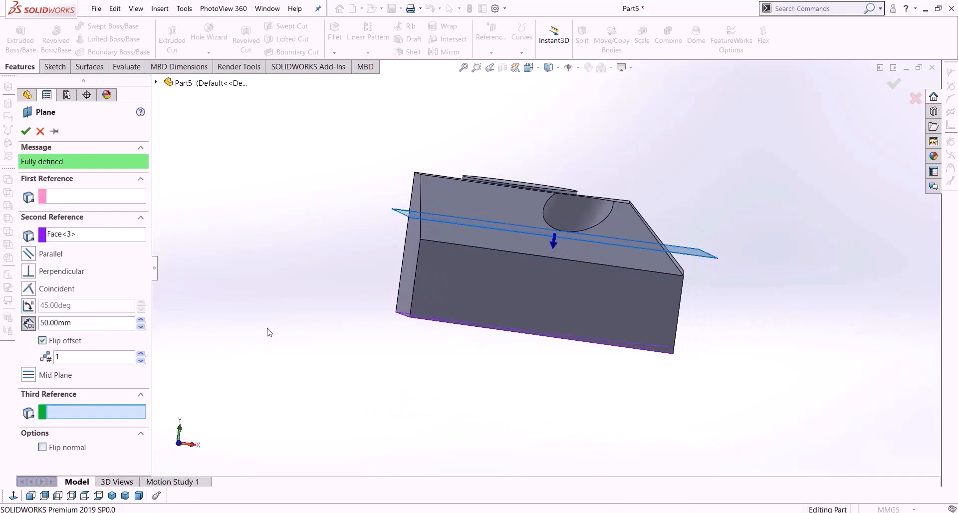
pyautogui.click(141, 328)
pyautogui.click(141, 328)
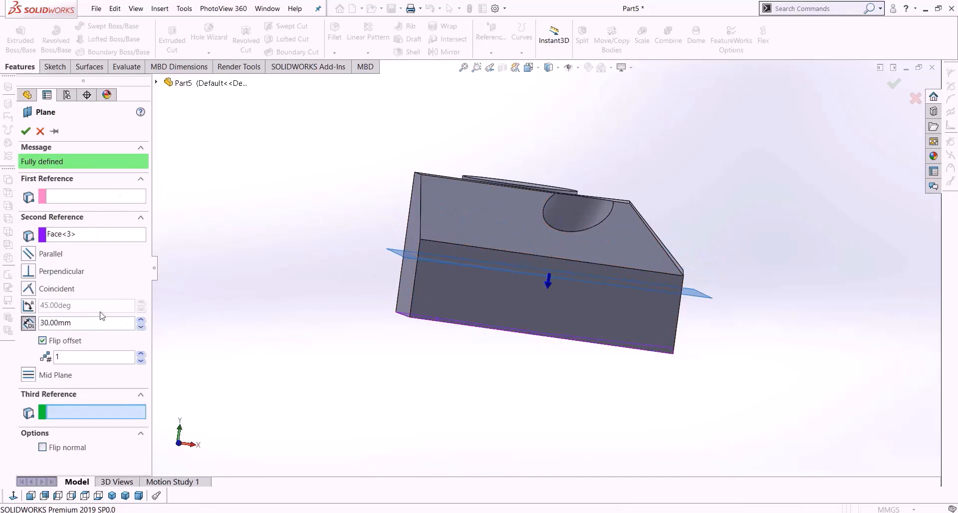
# Try to add the block's top face as the first reference of the offset plane, and cancel the plane.
pyautogui.click(120, 195)
pyautogui.moveTo(285, 207); pyautogui.dragTo(295, 271, button='middle')
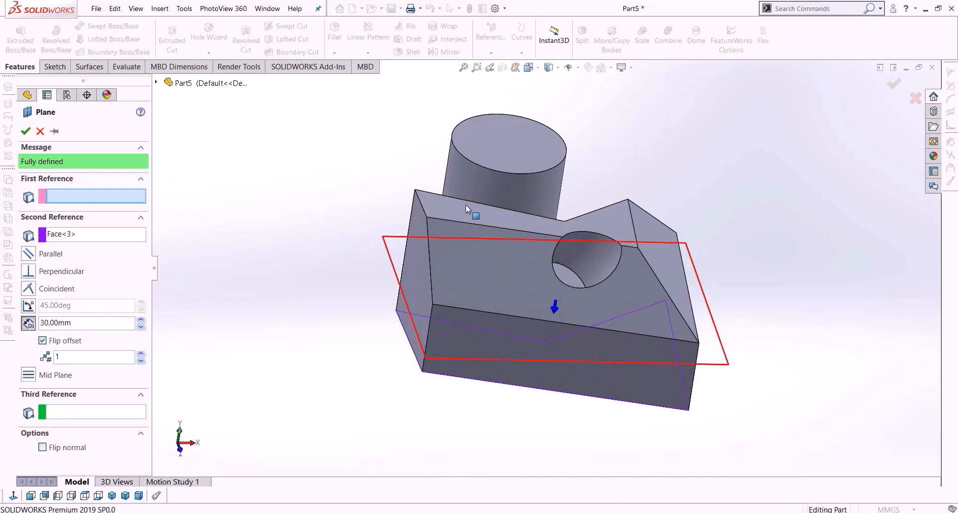
pyautogui.click(466, 208)
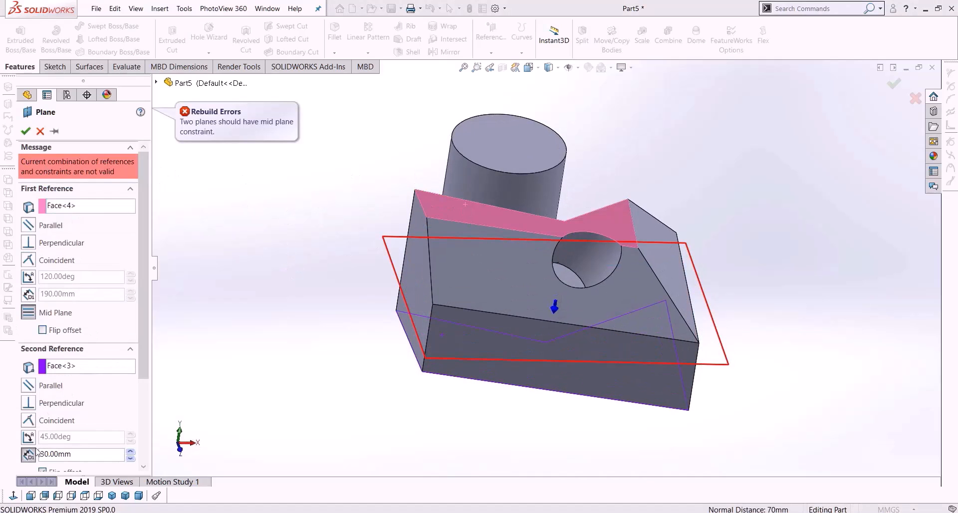
pyautogui.click(40, 134)
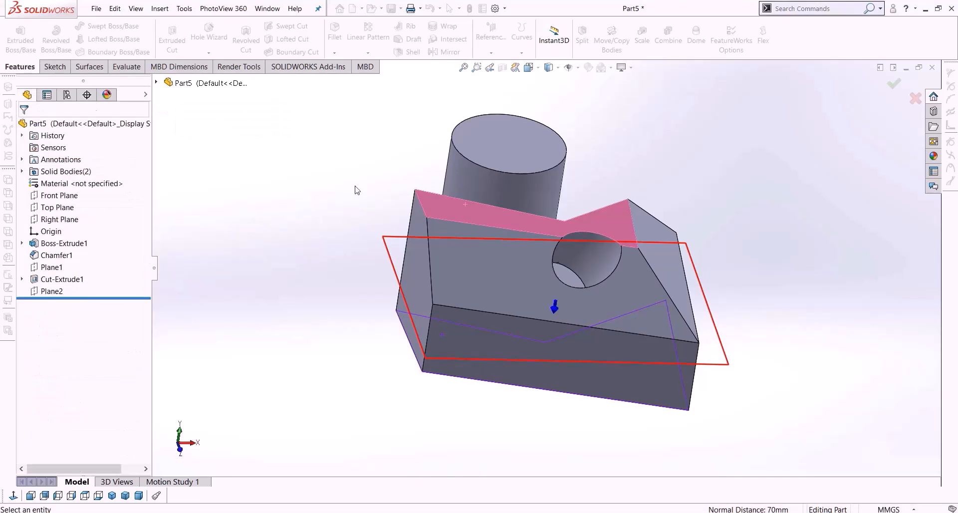
# Create a reference plane midway between the block's top and bottom faces and inspect it from an angled view.
pyautogui.click(498, 48)
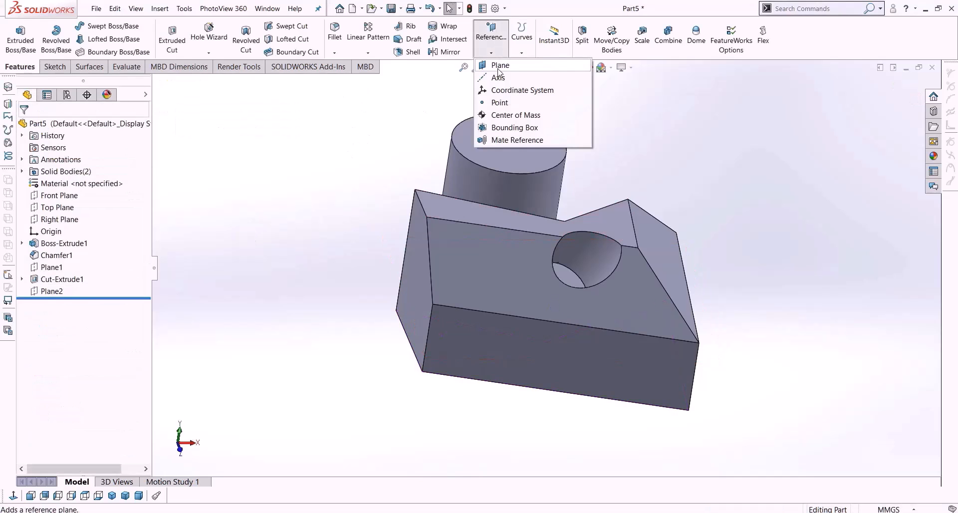
pyautogui.click(497, 66)
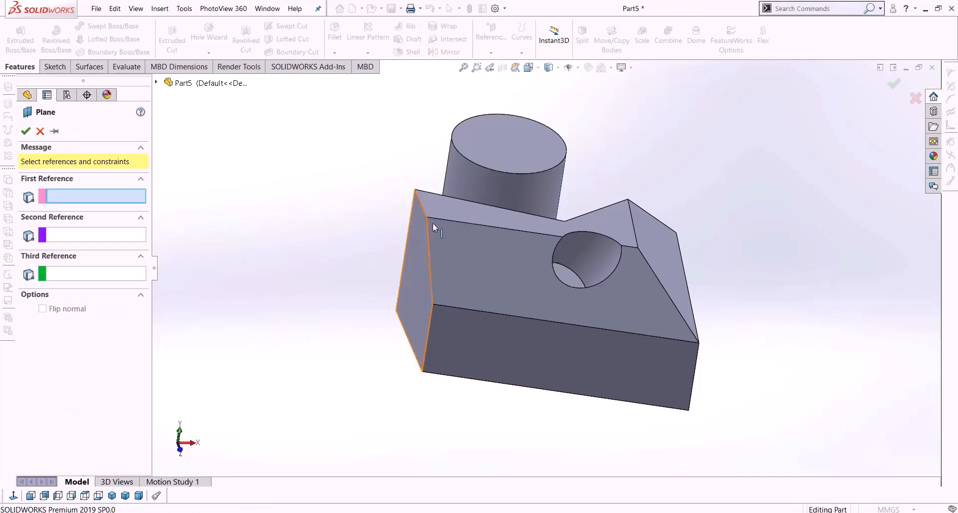
pyautogui.click(448, 212)
pyautogui.moveTo(344, 376); pyautogui.dragTo(452, 304, button='middle')
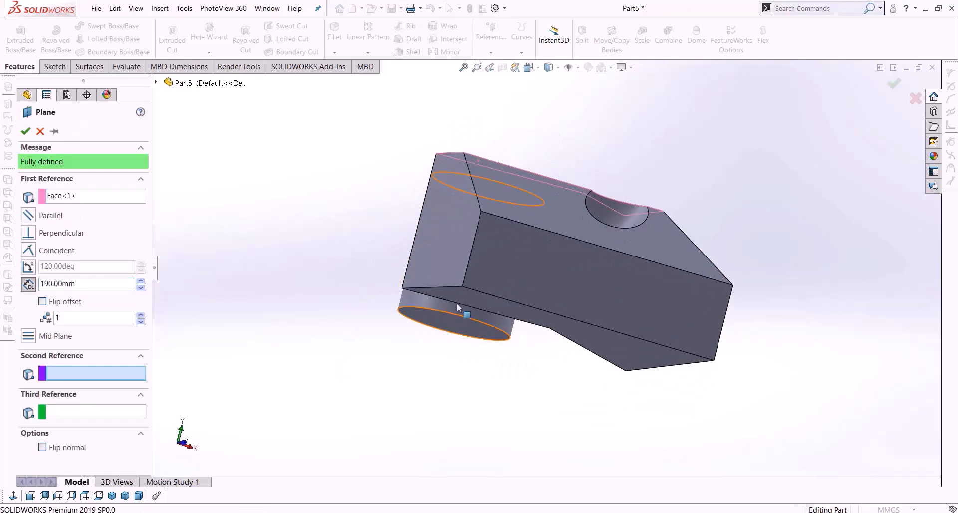
pyautogui.click(468, 301)
pyautogui.moveTo(312, 343); pyautogui.dragTo(302, 344, button='middle')
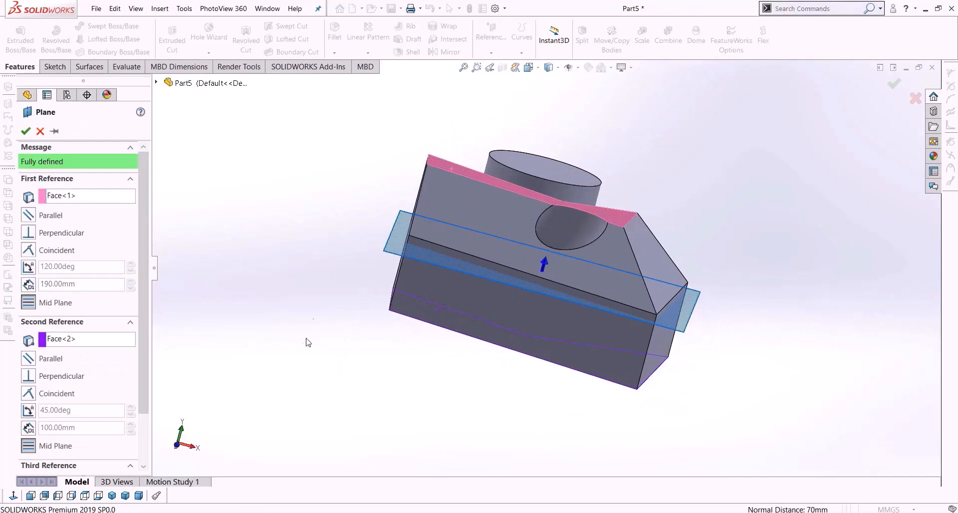
pyautogui.moveTo(255, 322); pyautogui.dragTo(273, 299, button='middle')
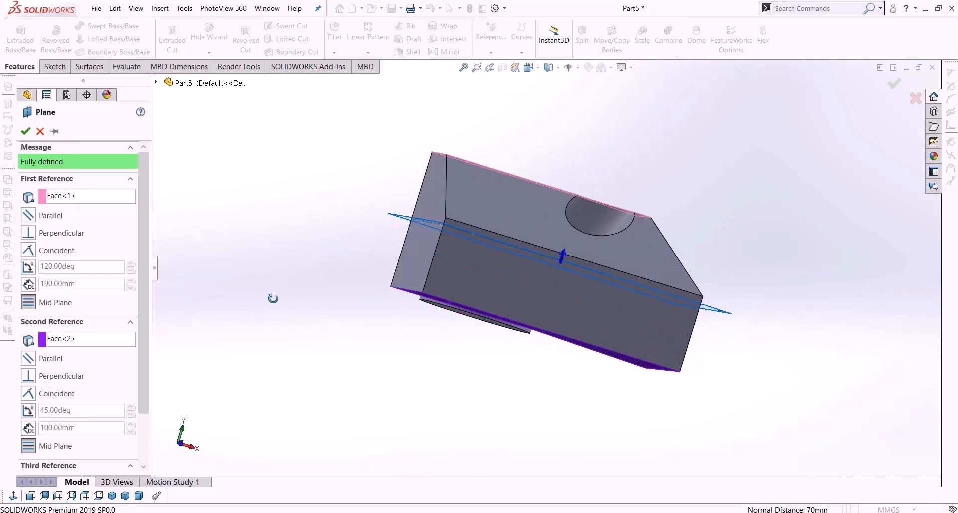
pyautogui.click(27, 131)
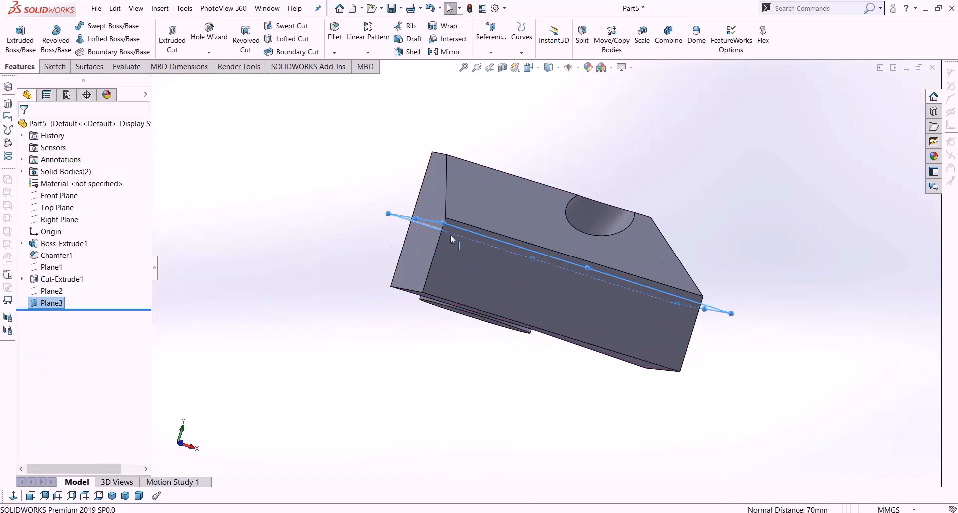
pyautogui.moveTo(774, 289); pyautogui.dragTo(724, 360, button='middle')
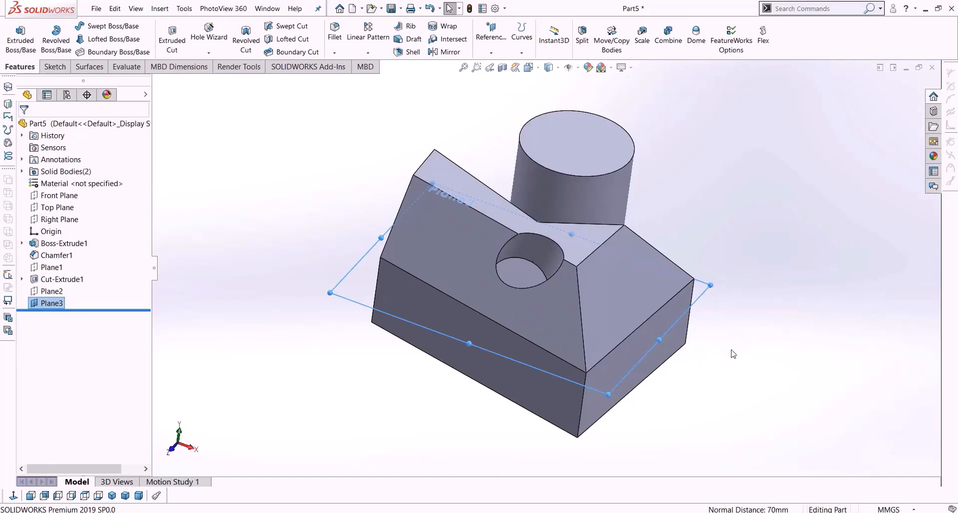
pyautogui.click(832, 299)
# Close the block part without saving and create a new part.
pyautogui.click(932, 68)
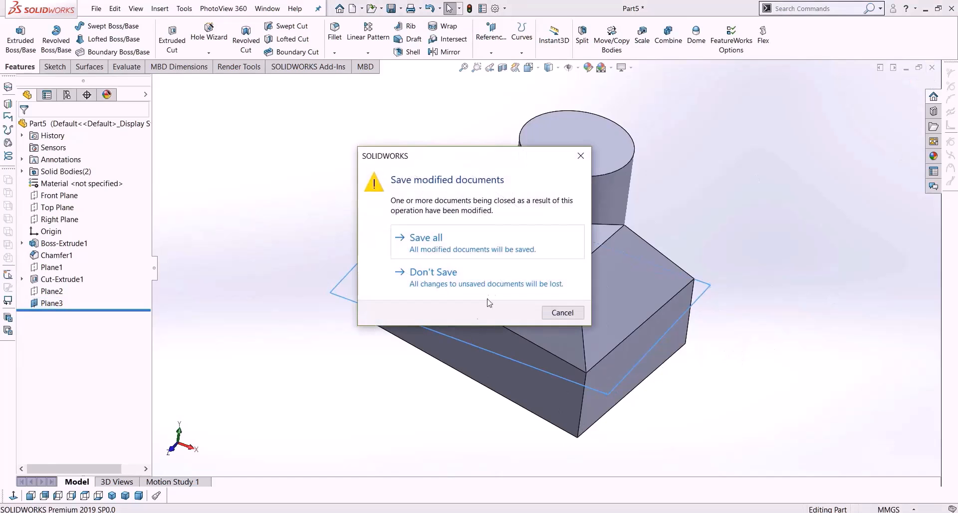
pyautogui.click(496, 285)
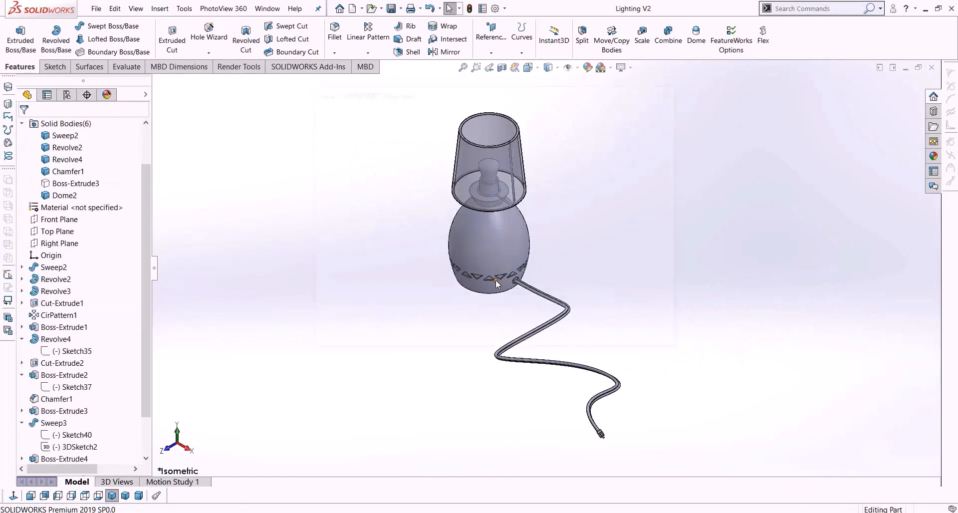
pyautogui.hotkey('ctrl', 'n')
pyautogui.press('Return')
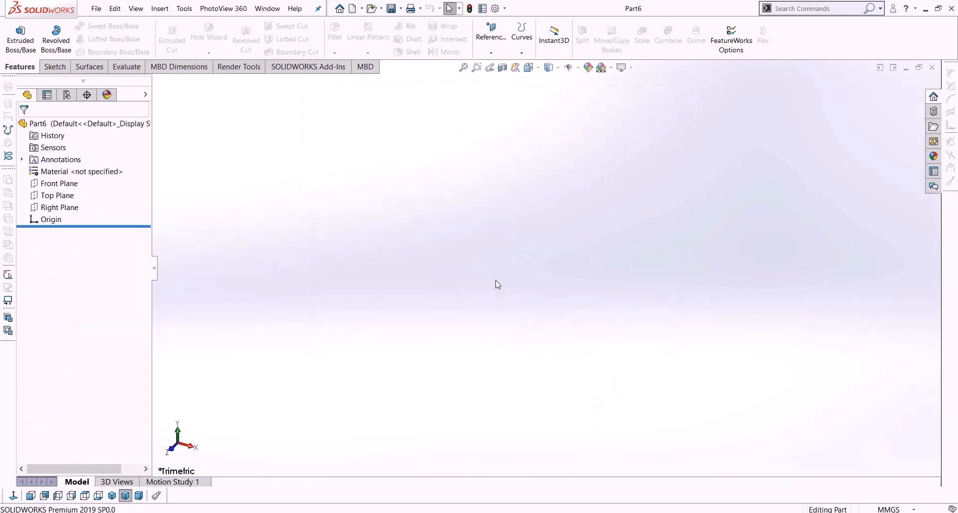
# Open a sketch on the Top Plane and view it straight on.
pyautogui.click(67, 196)
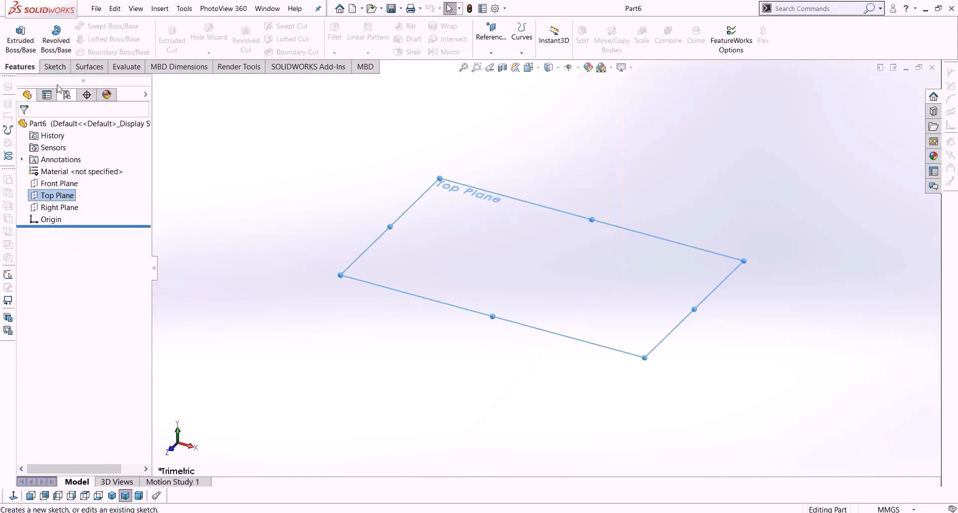
pyautogui.click(54, 66)
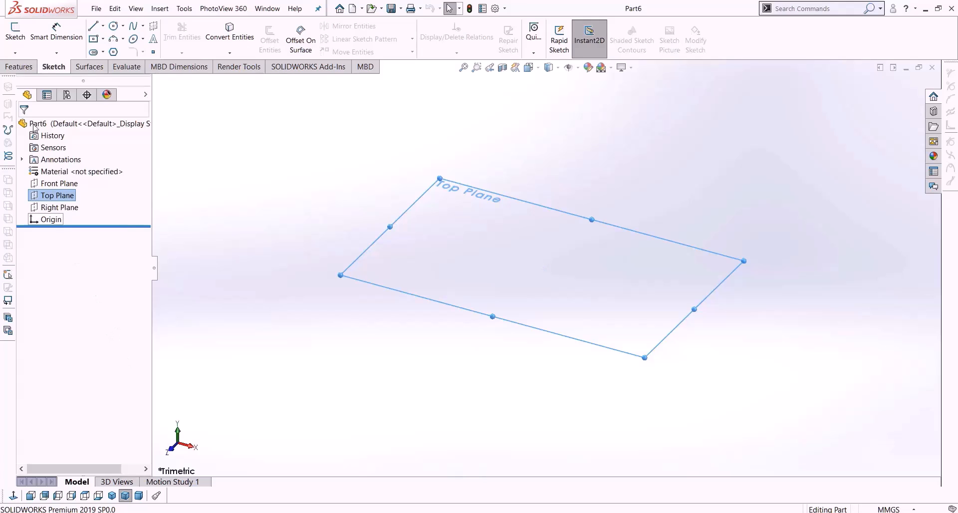
pyautogui.click(15, 31)
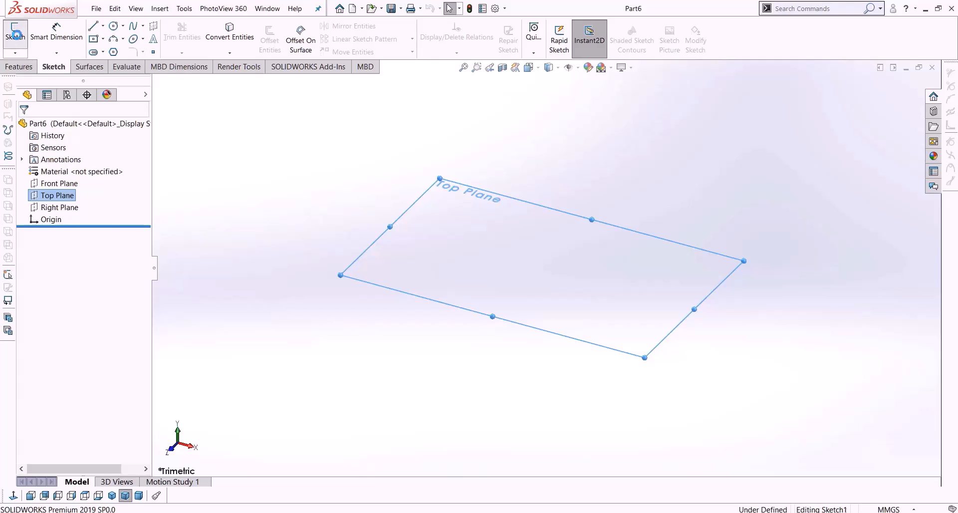
pyautogui.click(13, 495)
pyautogui.click(13, 496)
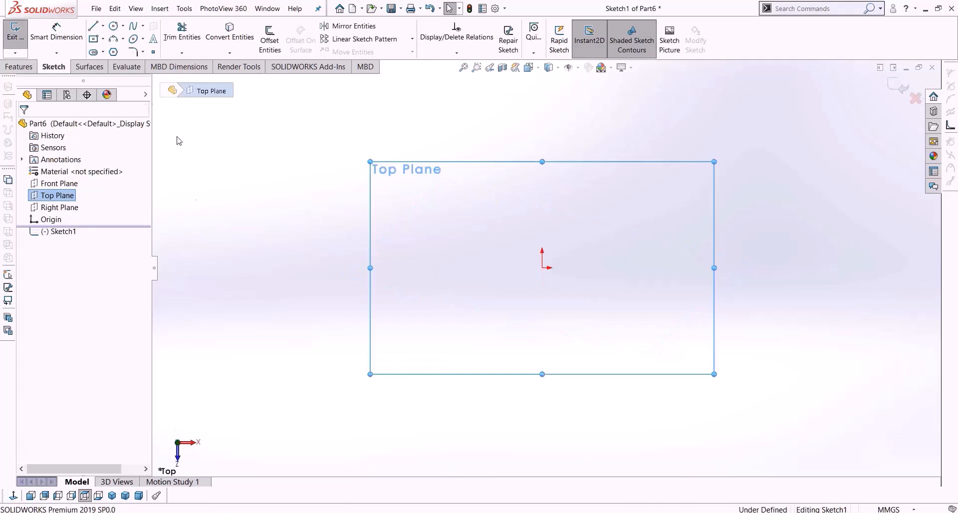
# Sketch a vertical centerline about 89 mm long from above the origin down to the origin.
pyautogui.click(103, 26)
pyautogui.click(121, 49)
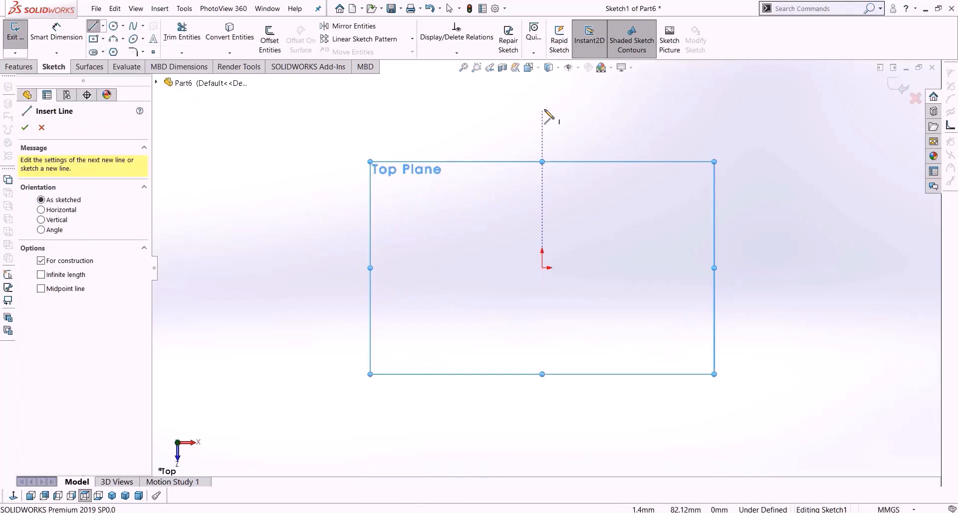
pyautogui.click(542, 98)
pyautogui.click(542, 268)
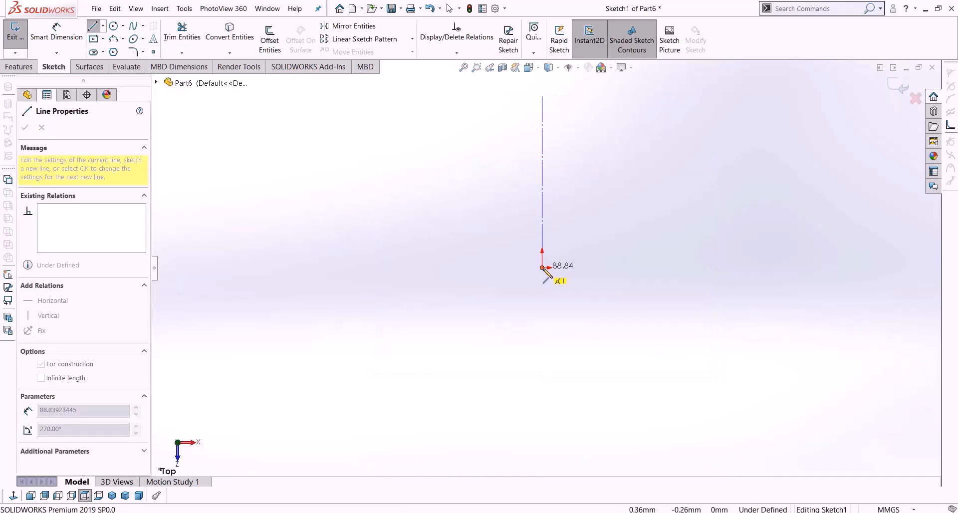
# Sketch a spline from the centerline's upper end, through four points bulging out to its right, down to the origin.
pyautogui.press('Escape')
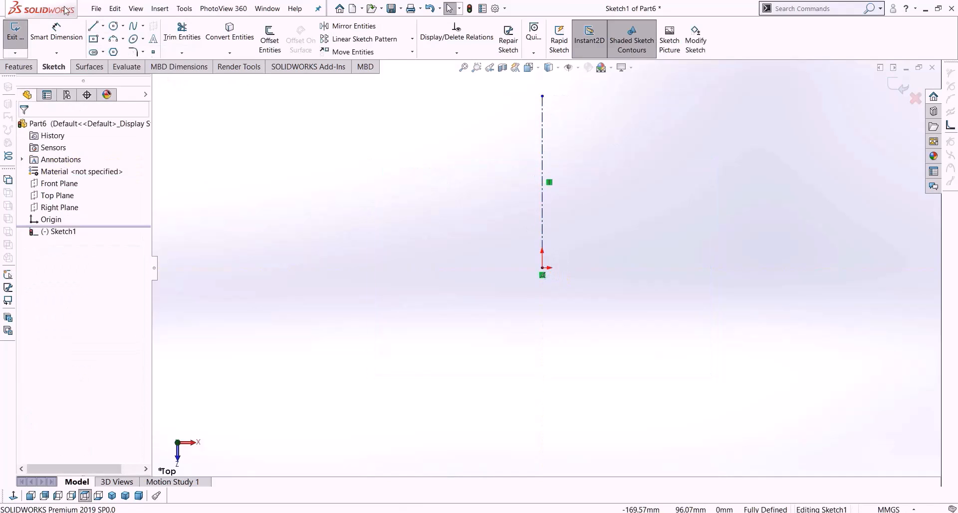
pyautogui.click(135, 25)
pyautogui.scroll(3, 644, 257)
pyautogui.scroll(-3, 514, 145)
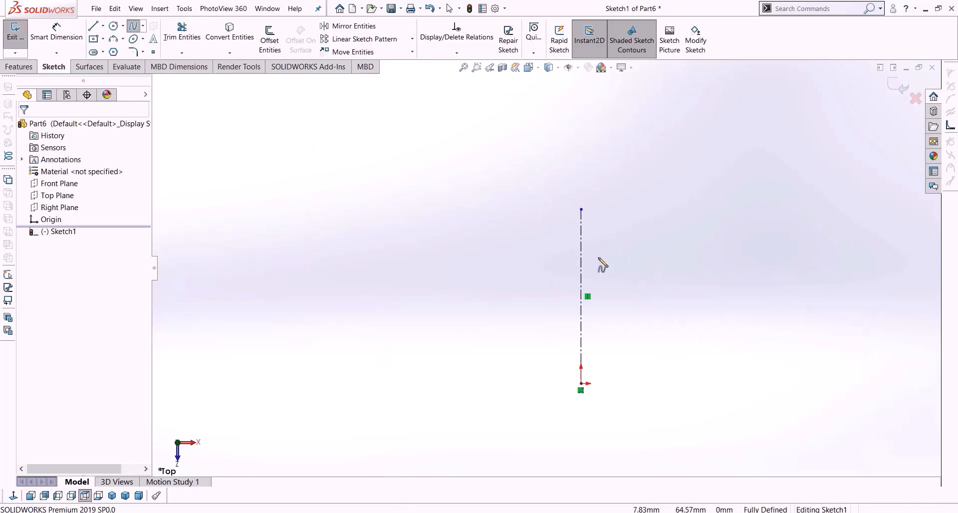
pyautogui.click(581, 209)
pyautogui.click(637, 217)
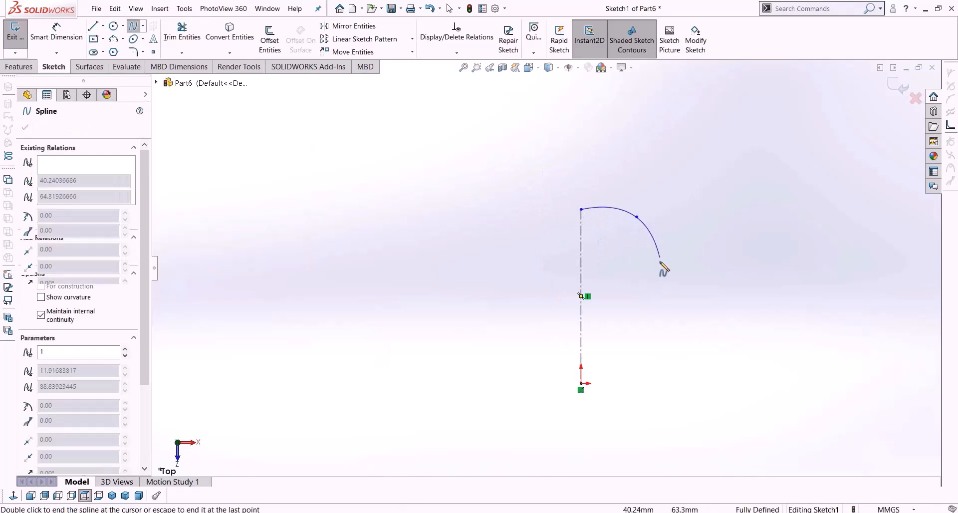
pyautogui.click(661, 264)
pyautogui.click(646, 308)
pyautogui.click(668, 359)
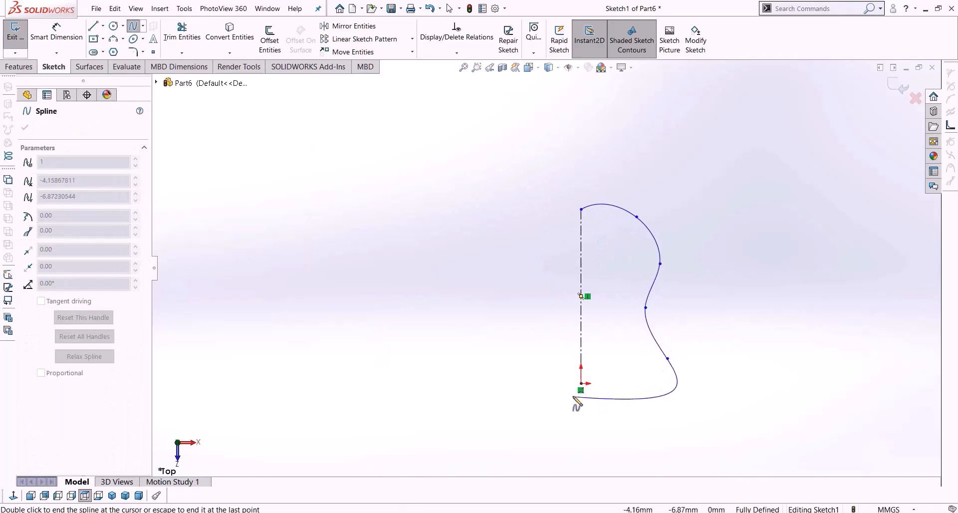
pyautogui.doubleClick(582, 386)
pyautogui.press('Escape')
pyautogui.scroll(-3, 669, 349)
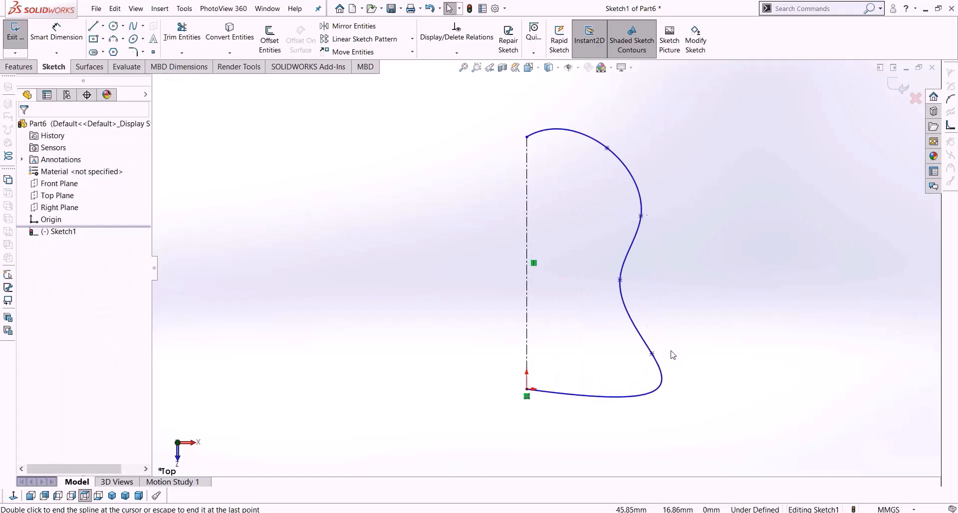
# Reshape the spline by moving its four interior points, placing the lower two at about (43.3, 25.8) and (34.2, 50.2) mm.
pyautogui.moveTo(652, 354); pyautogui.dragTo(650, 316)
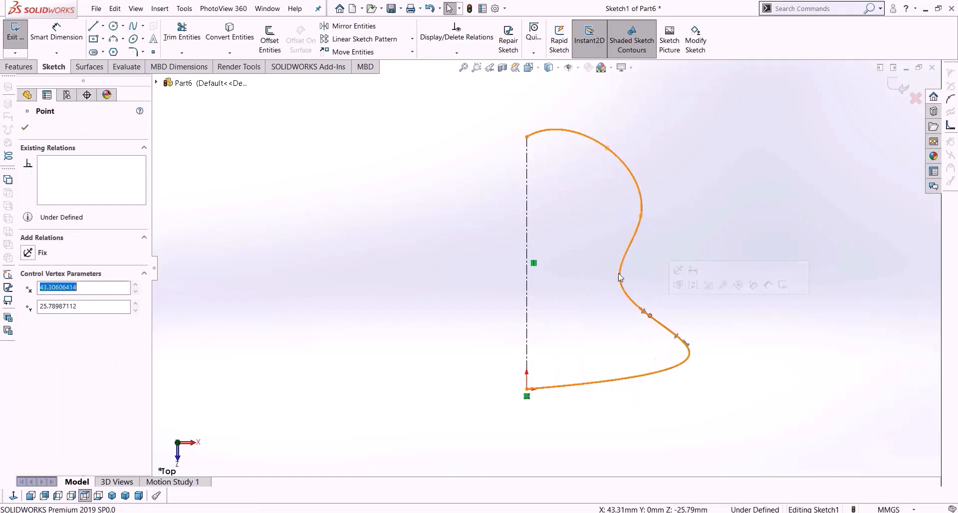
pyautogui.moveTo(620, 280); pyautogui.dragTo(624, 246)
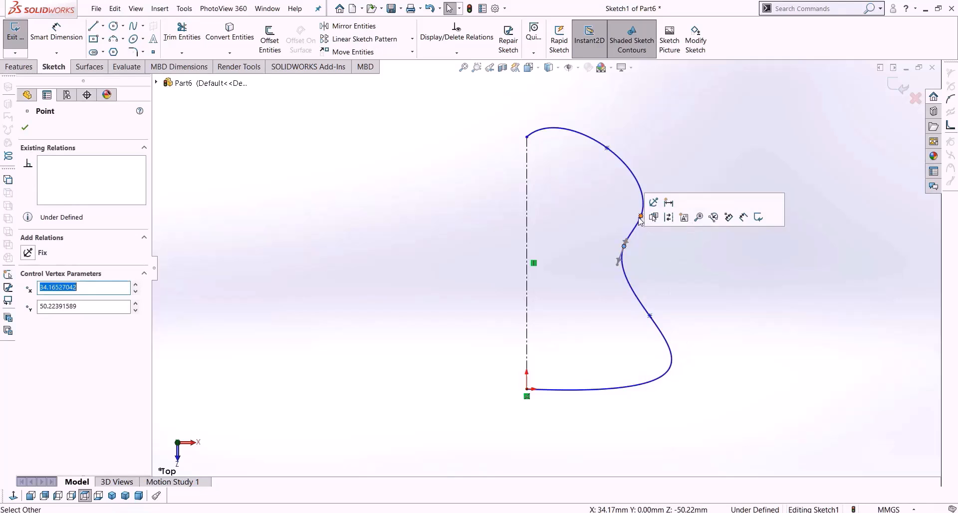
pyautogui.press('Escape')
pyautogui.moveTo(641, 216); pyautogui.dragTo(631, 201)
pyautogui.moveTo(607, 148); pyautogui.dragTo(613, 161)
pyautogui.click(754, 257)
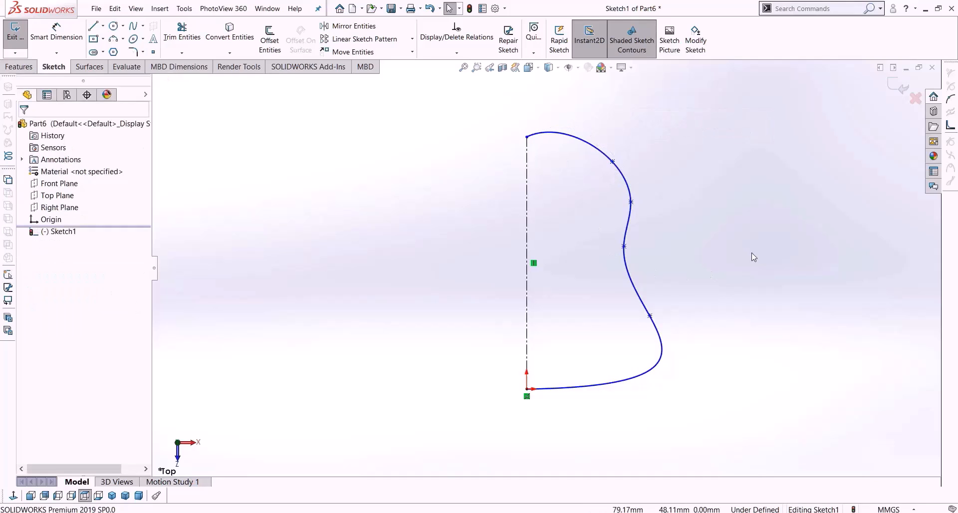
# Close the profile with a solid vertical line over the centerline, from the spline's upper end to the origin, and exit the sketch.
pyautogui.click(93, 26)
pyautogui.click(527, 137)
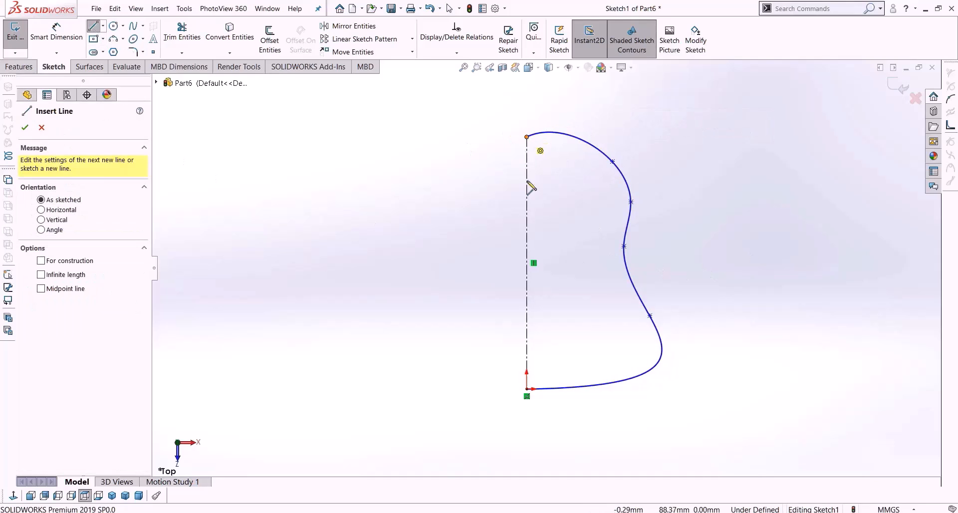
pyautogui.click(527, 389)
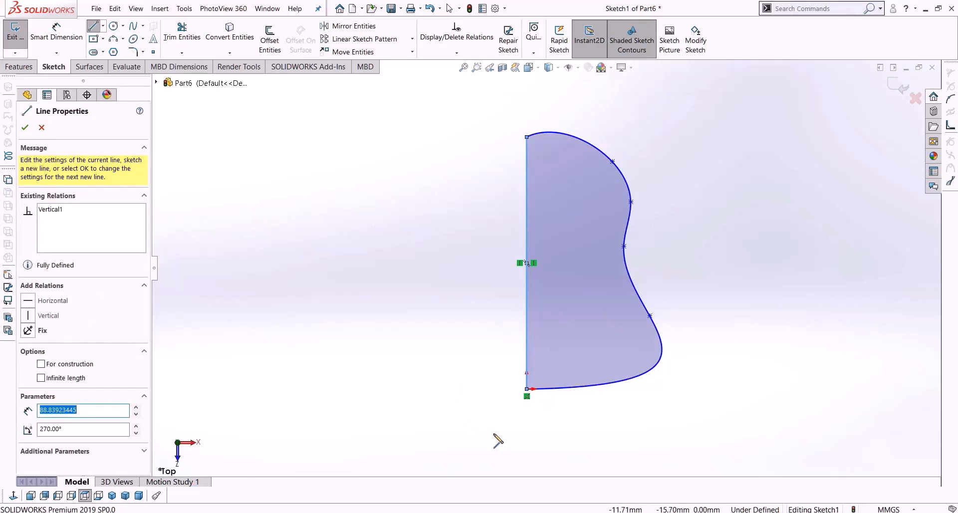
pyautogui.press('Escape')
pyautogui.press('Escape')
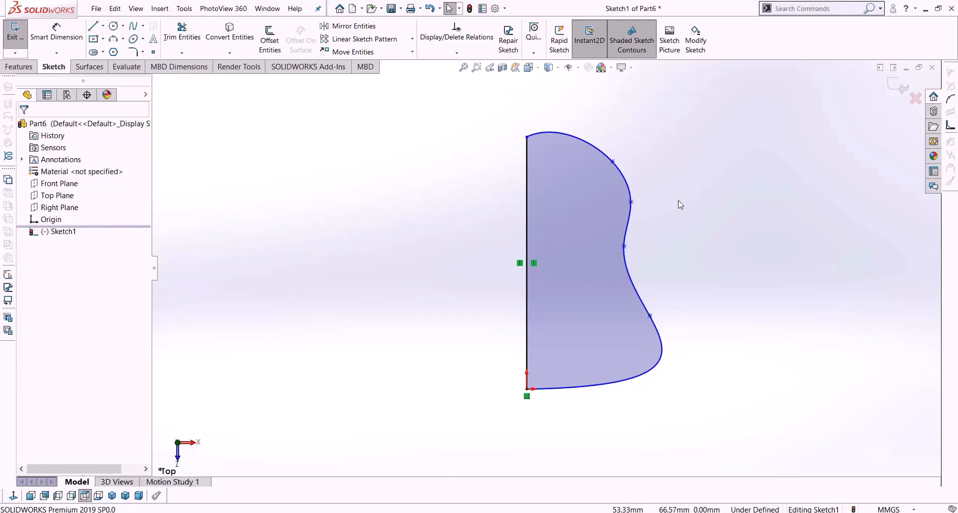
pyautogui.click(901, 92)
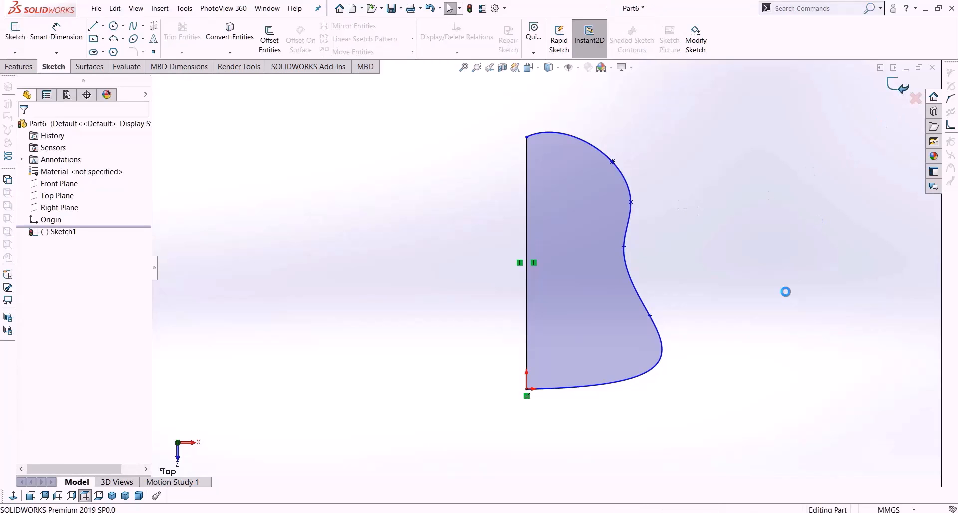
pyautogui.click(734, 398)
# Open a new sketch on the Right Plane and view it straight on.
pyautogui.click(65, 209)
pyautogui.moveTo(413, 312)
pyautogui.mouseDown(button='middle')
pyautogui.moveTo(366, 261)
pyautogui.moveTo(346, 334)
pyautogui.moveTo(329, 305)
pyautogui.mouseUp(button='middle')
pyautogui.click(15, 69)
pyautogui.click(54, 67)
pyautogui.click(15, 34)
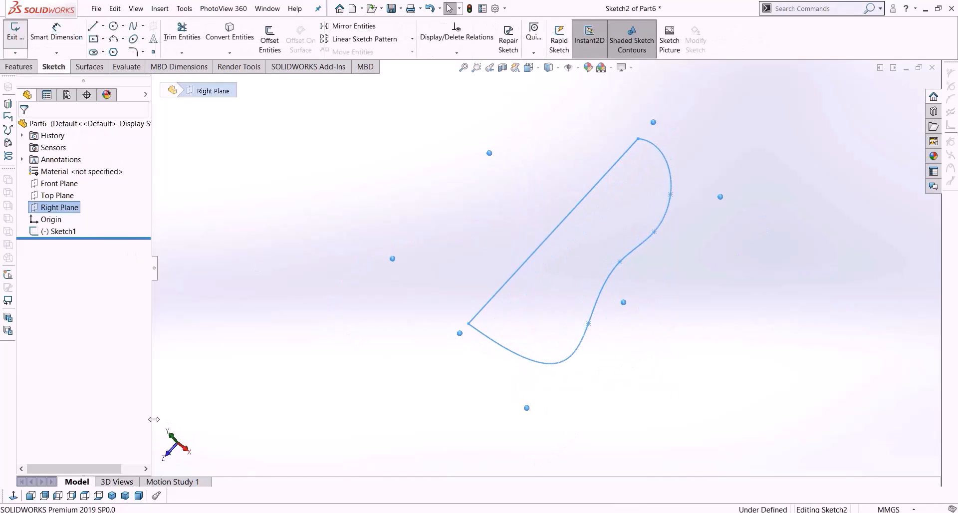
pyautogui.click(29, 496)
pyautogui.moveTo(471, 211); pyautogui.dragTo(471, 220, button='middle')
pyautogui.click(14, 496)
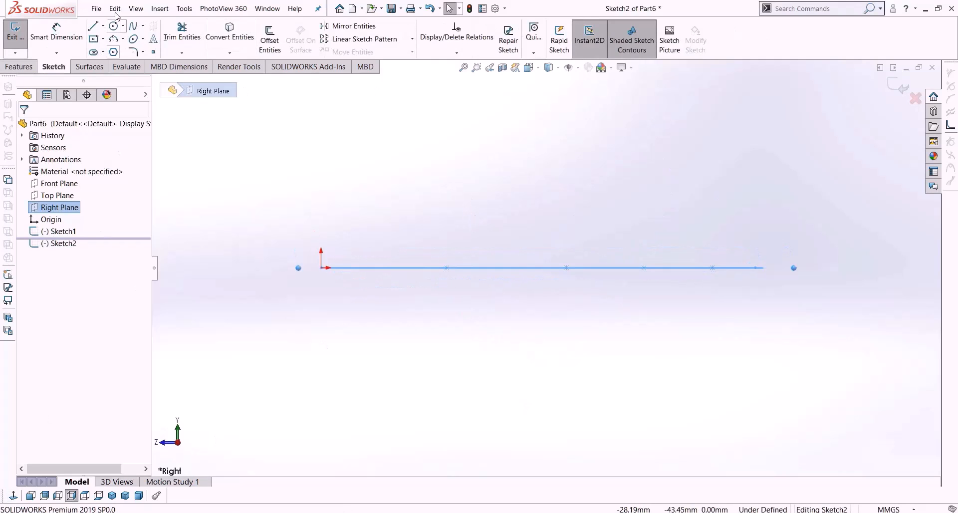
# Sketch a spline from near the first profile's far end, through three points above the existing line, to the origin.
pyautogui.click(132, 27)
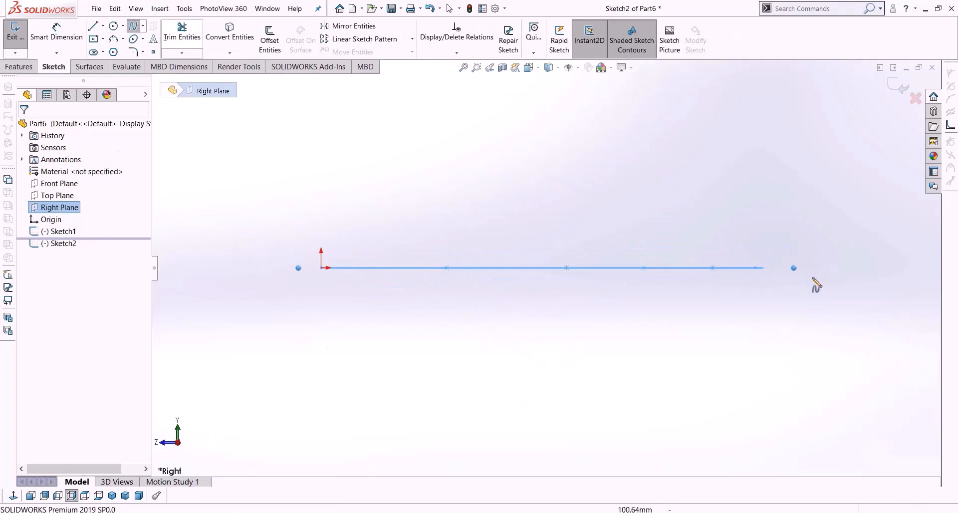
pyautogui.click(756, 268)
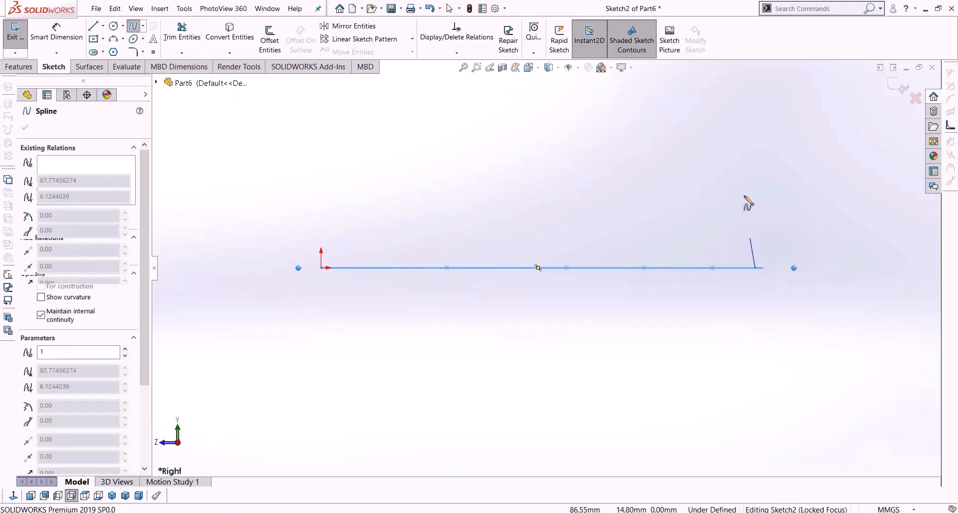
pyautogui.click(745, 195)
pyautogui.click(621, 164)
pyautogui.click(495, 102)
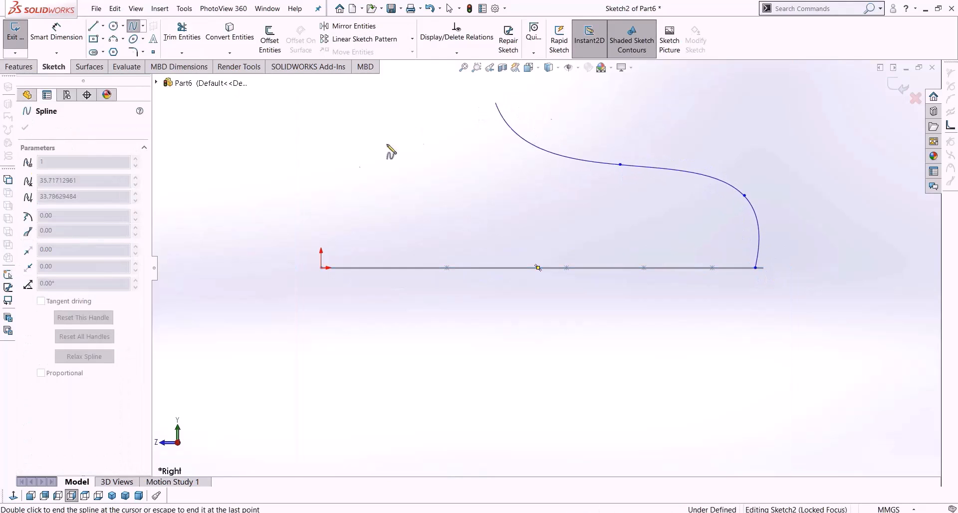
pyautogui.doubleClick(325, 268)
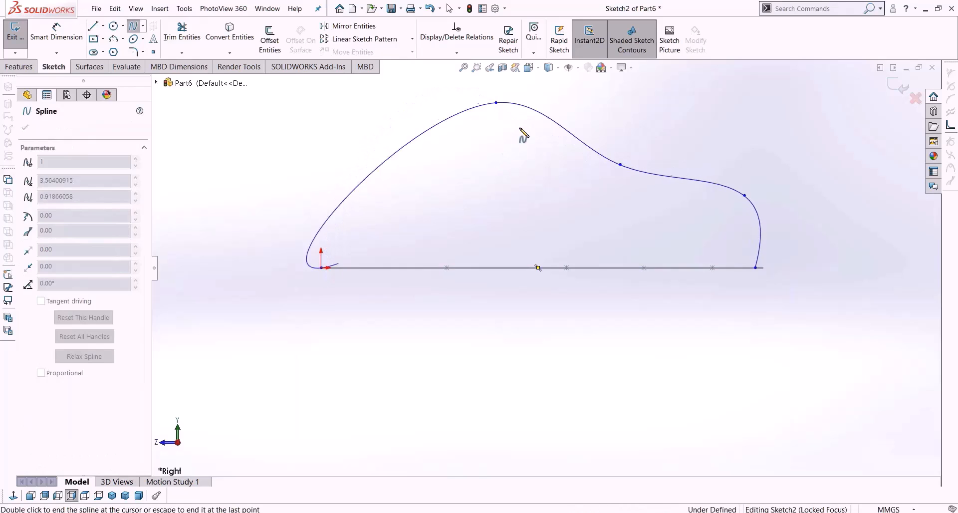
# Reshape the spline by moving its two interior points nearest the origin, placing the closest at about X 9.1, Y 23.7 mm.
pyautogui.moveTo(496, 103); pyautogui.dragTo(405, 151)
pyautogui.moveTo(621, 166); pyautogui.dragTo(587, 167)
pyautogui.moveTo(404, 151); pyautogui.dragTo(366, 152)
# Close the second profile with a horizontal line from the origin to the spline's other end and exit the sketch.
pyautogui.click(93, 25)
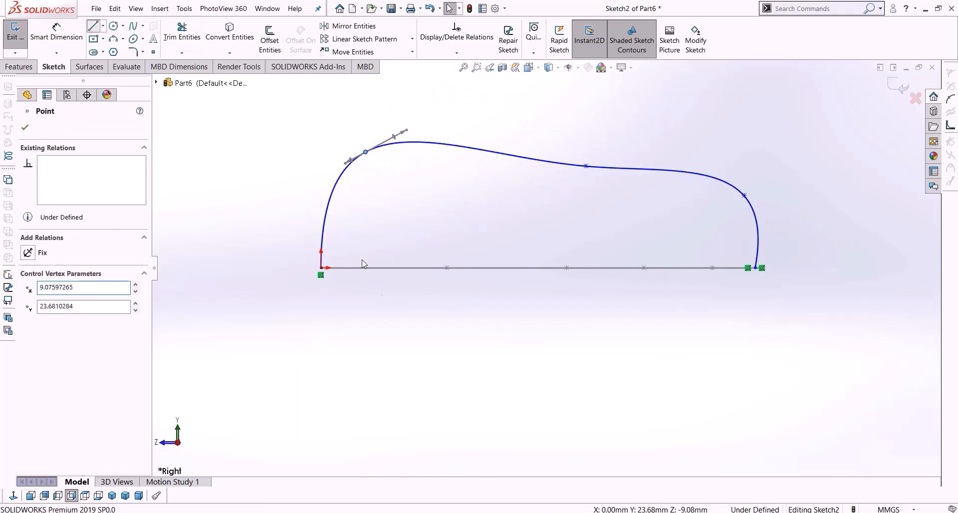
pyautogui.click(764, 270)
pyautogui.press('Escape')
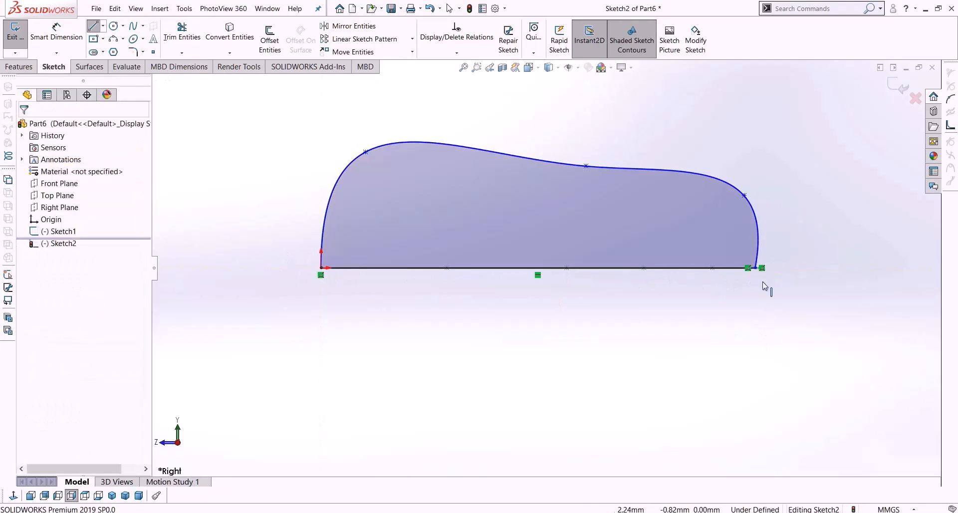
pyautogui.press('Escape')
pyautogui.hotkey('ctrl', '7')
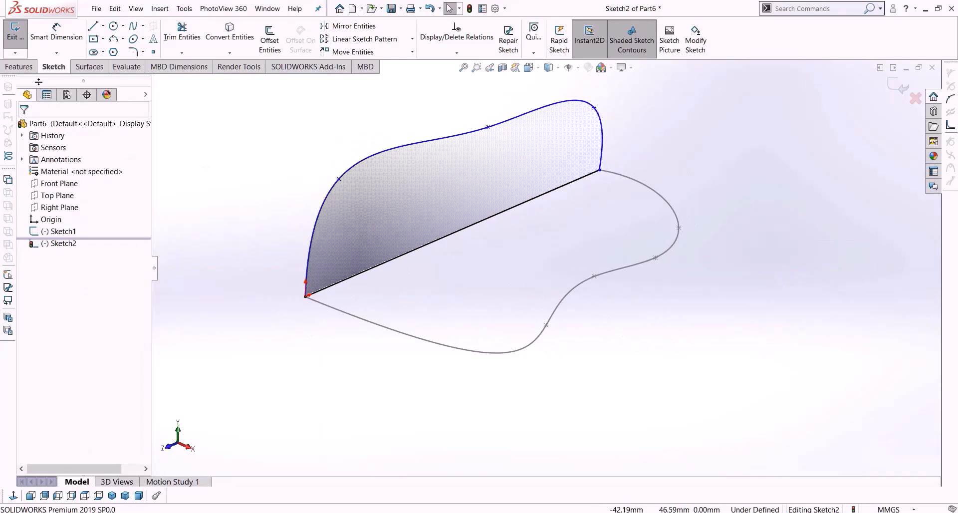
pyautogui.click(25, 68)
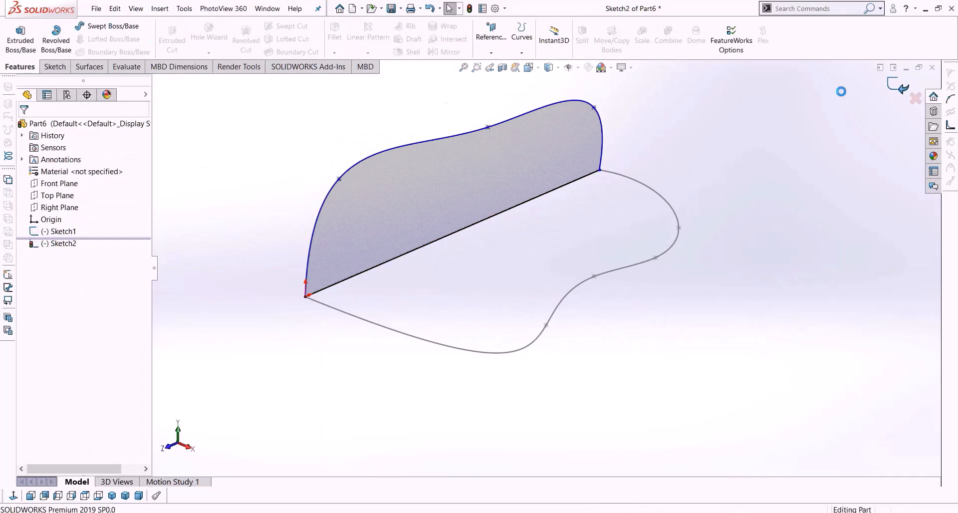
pyautogui.click(891, 89)
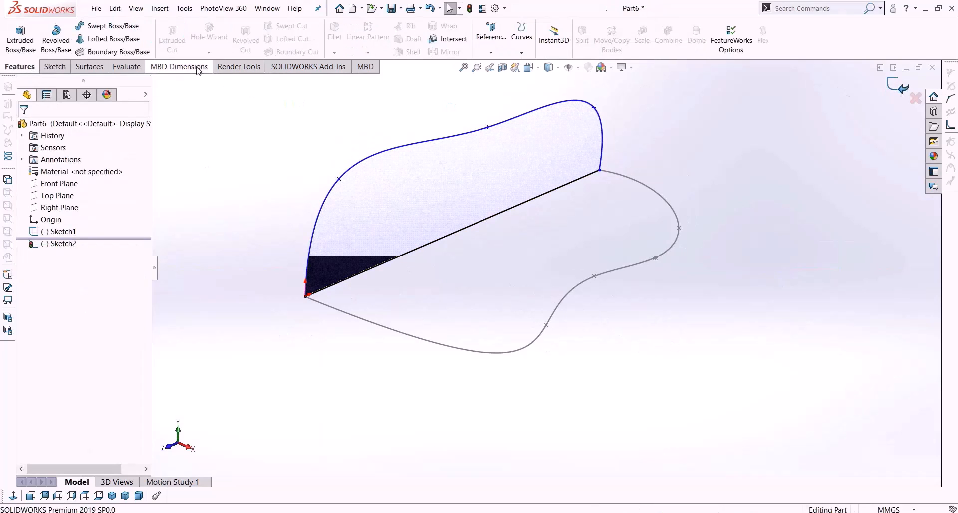
# Start a Lofted Boss/Base using the Right Plane sketch and the Top Plane sketch as profiles.
pyautogui.click(108, 39)
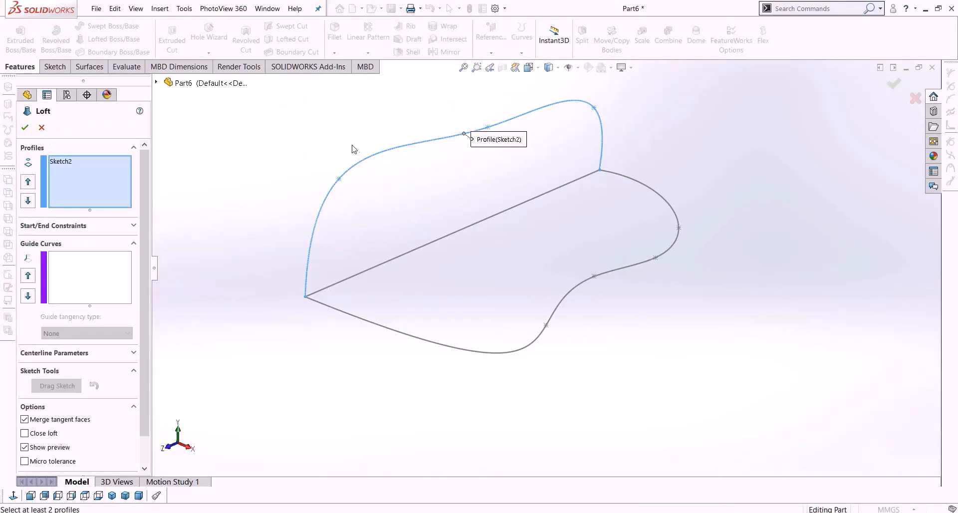
pyautogui.click(470, 352)
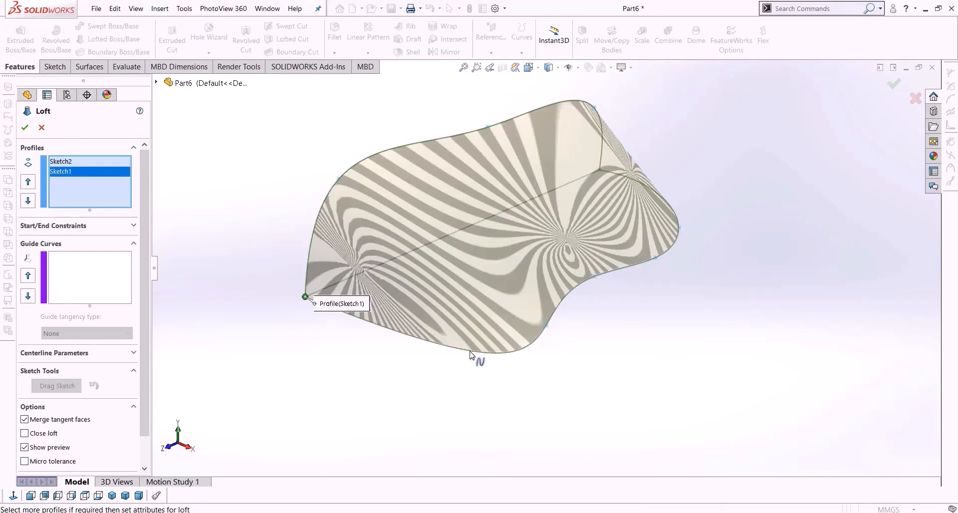
# Try moving one loft connector from the origin to the opposite end of the profiles' shared straight edge.
pyautogui.moveTo(305, 298); pyautogui.dragTo(650, 173)
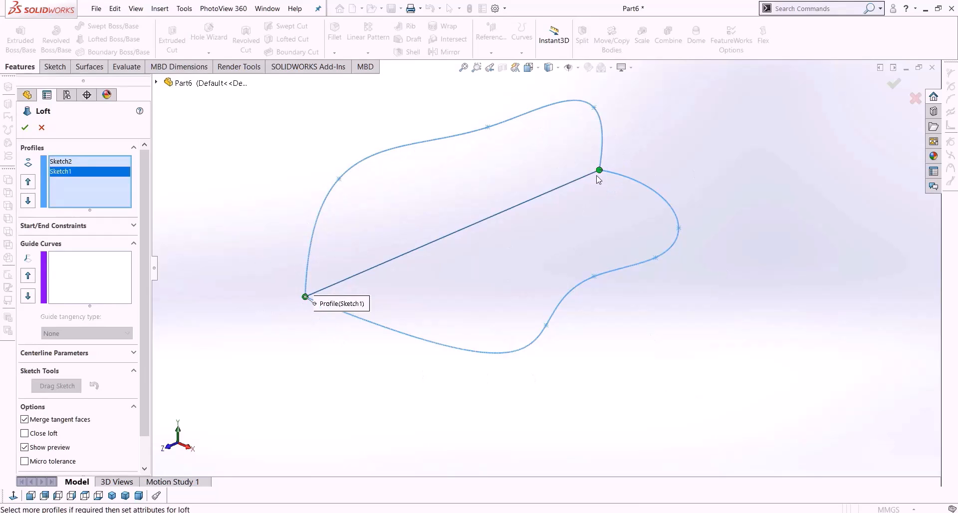
pyautogui.rightClick(58, 173)
pyautogui.click(75, 190)
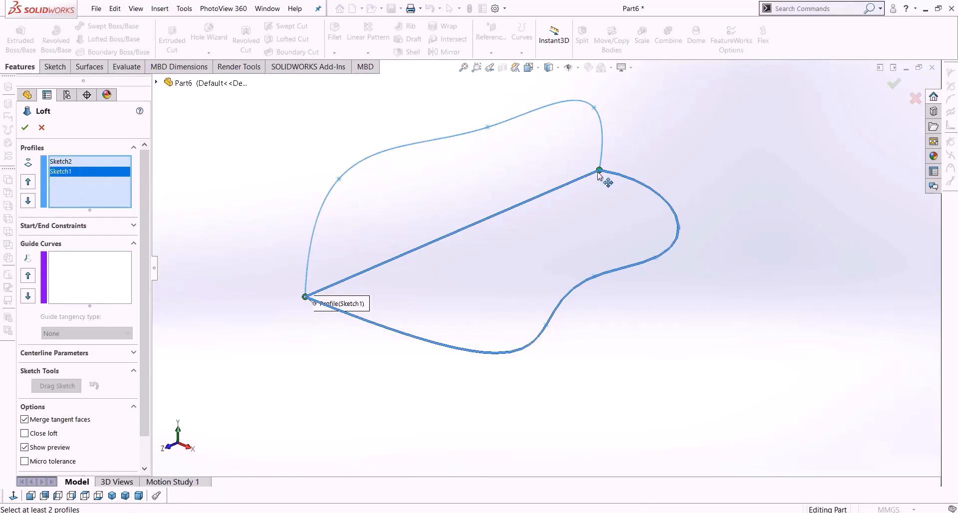
pyautogui.moveTo(501, 375); pyautogui.dragTo(539, 364, button='middle')
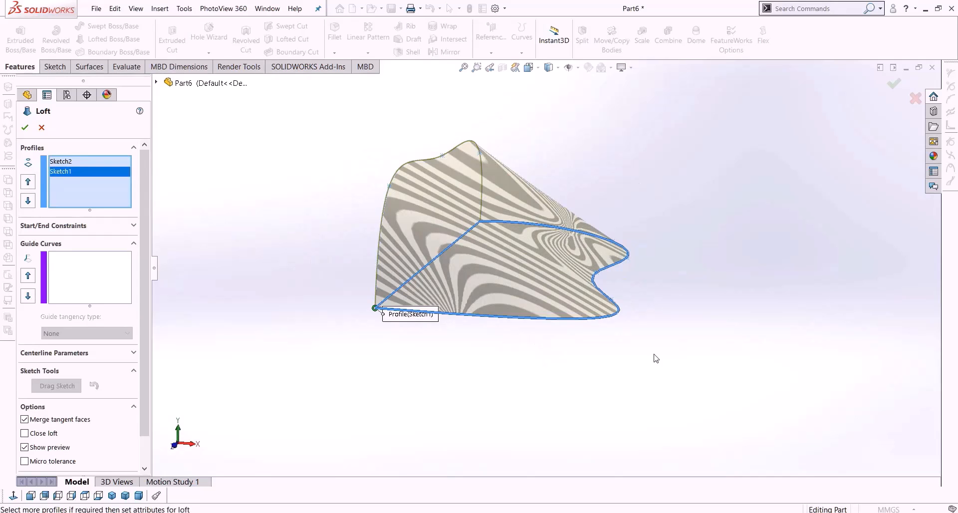
# Set the loft's start constraint to Normal To Profile and inspect the preview from the left and front.
pyautogui.moveTo(528, 285); pyautogui.dragTo(533, 280, button='middle')
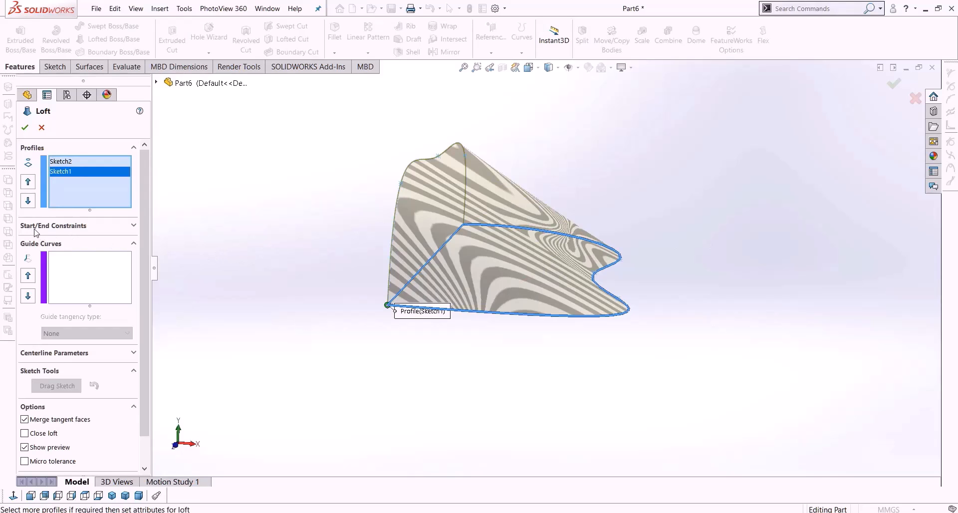
pyautogui.click(62, 231)
pyautogui.click(73, 255)
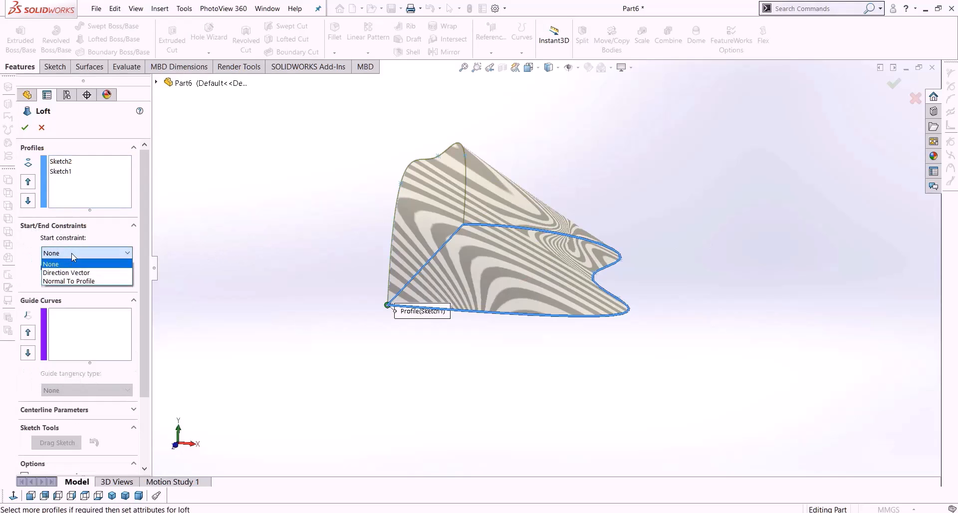
pyautogui.click(81, 281)
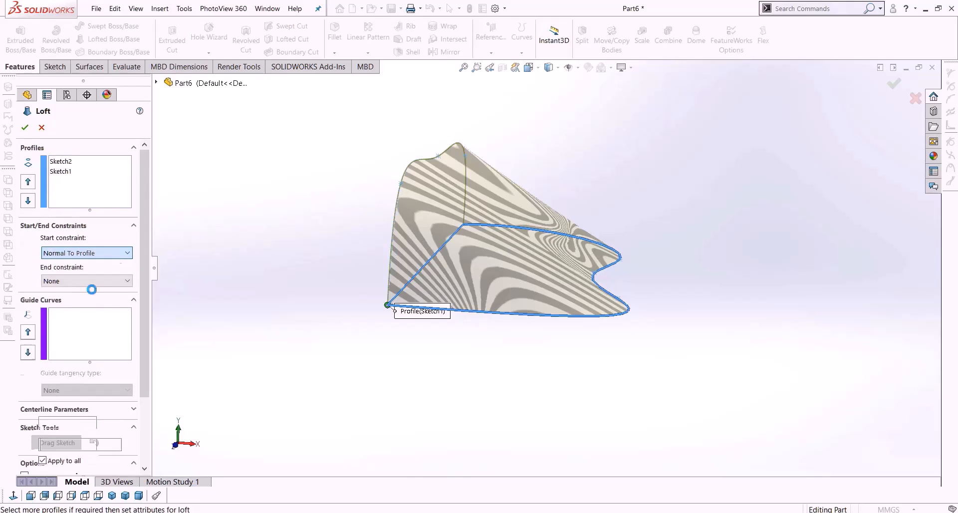
pyautogui.moveTo(576, 341); pyautogui.dragTo(378, 320, button='middle')
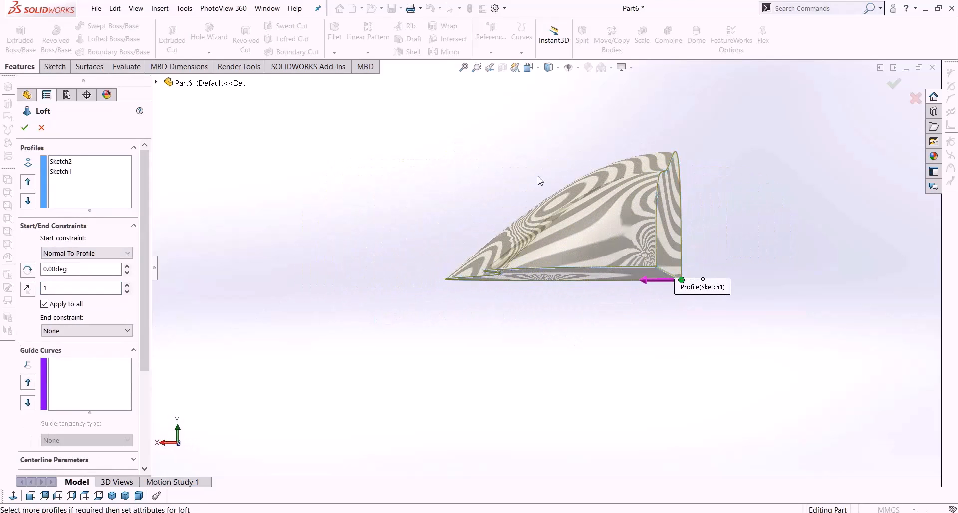
pyautogui.click(57, 495)
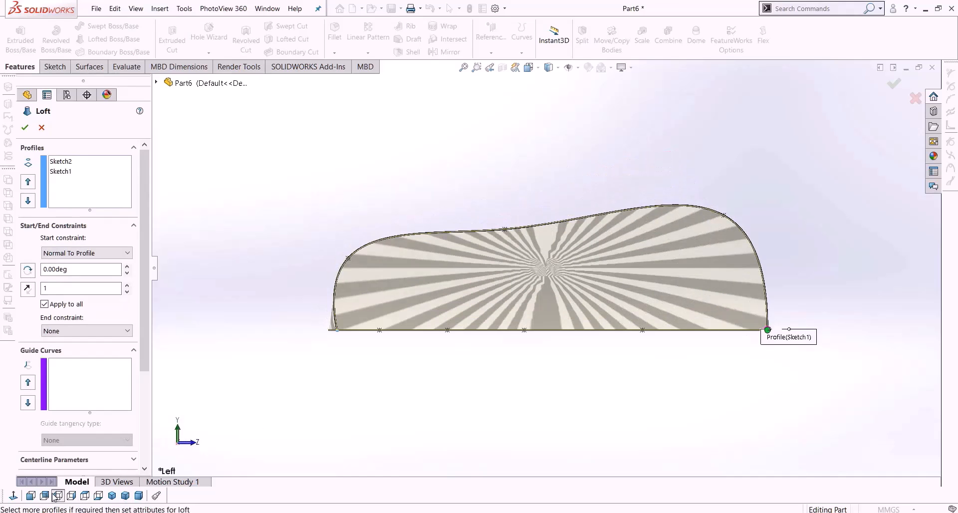
pyautogui.click(31, 496)
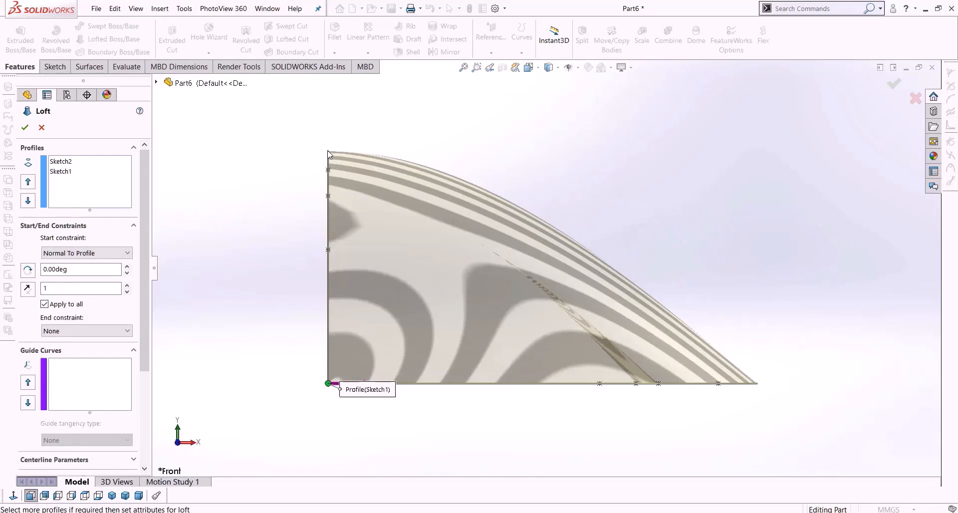
# Compare the loft's start constraint set to None with Normal To Profile, keep Normal To Profile and accept the loft.
pyautogui.click(85, 253)
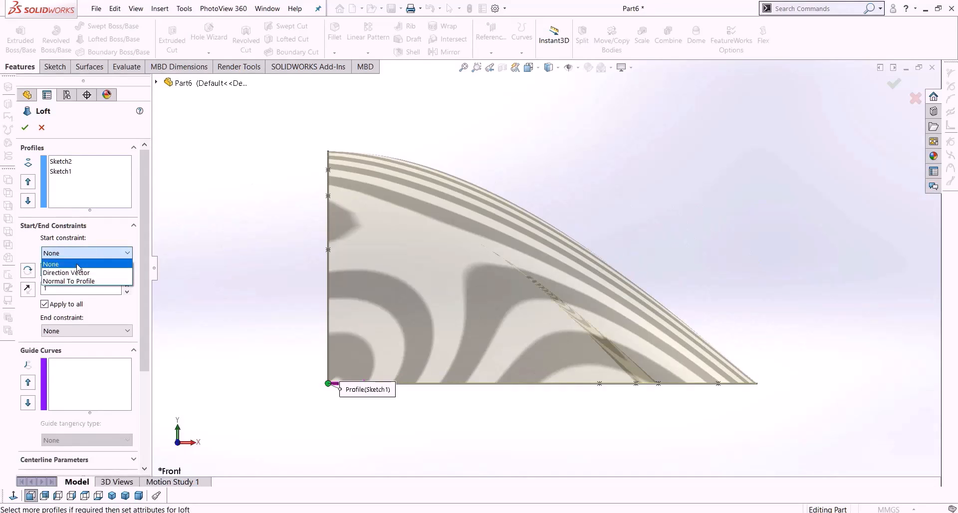
pyautogui.click(60, 262)
pyautogui.click(75, 253)
pyautogui.click(75, 283)
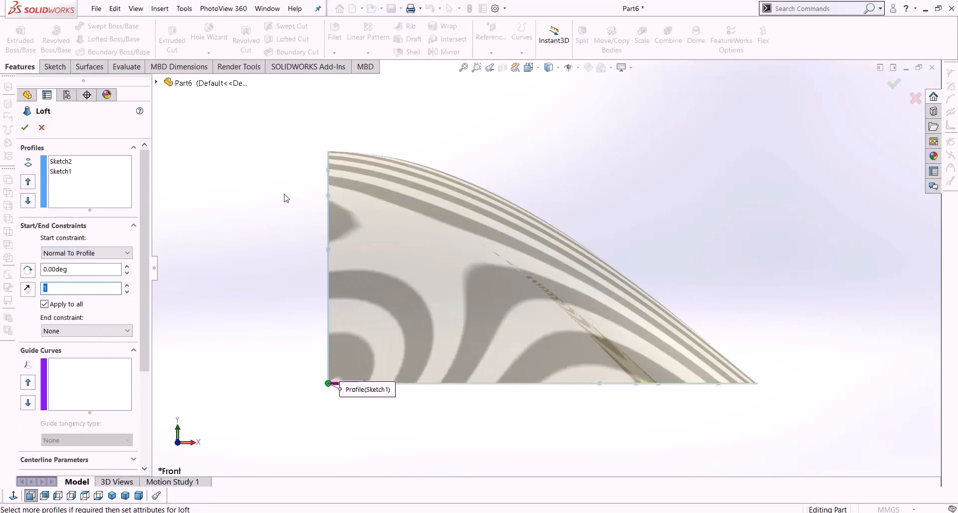
pyautogui.click(27, 128)
pyautogui.moveTo(263, 252); pyautogui.dragTo(287, 364, button='middle')
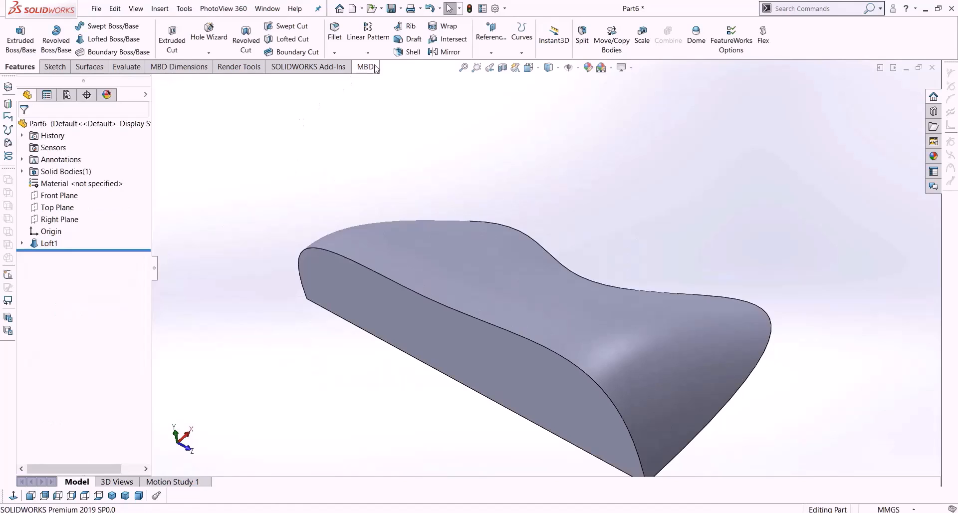
# Mirror the lofted body about its flat Right Plane face with Merge solids enabled.
pyautogui.click(446, 53)
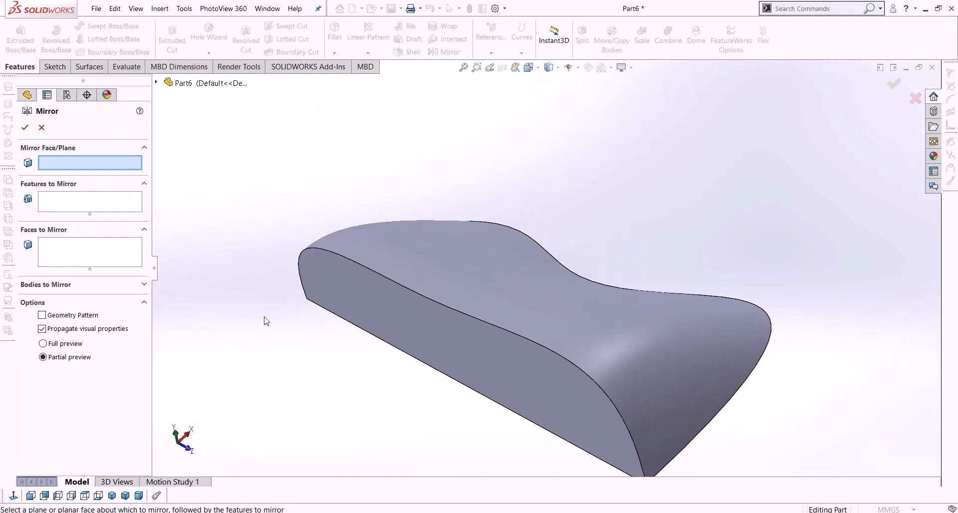
pyautogui.click(382, 306)
pyautogui.click(27, 289)
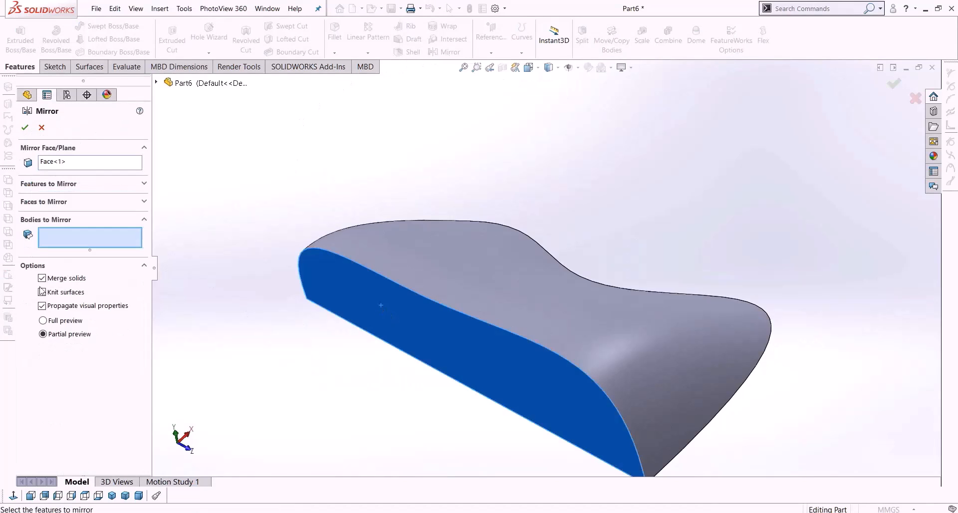
pyautogui.click(519, 297)
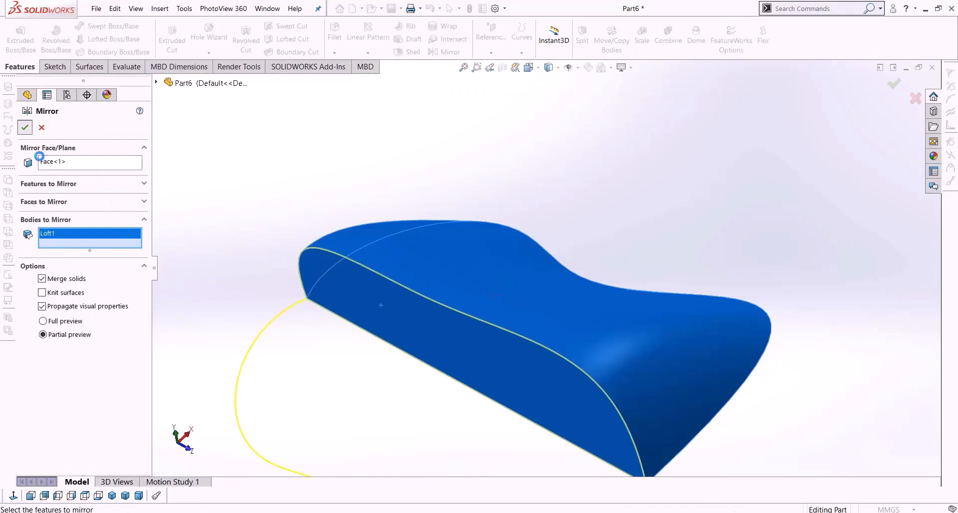
pyautogui.press('Return')
pyautogui.moveTo(190, 350); pyautogui.dragTo(339, 351, button='middle')
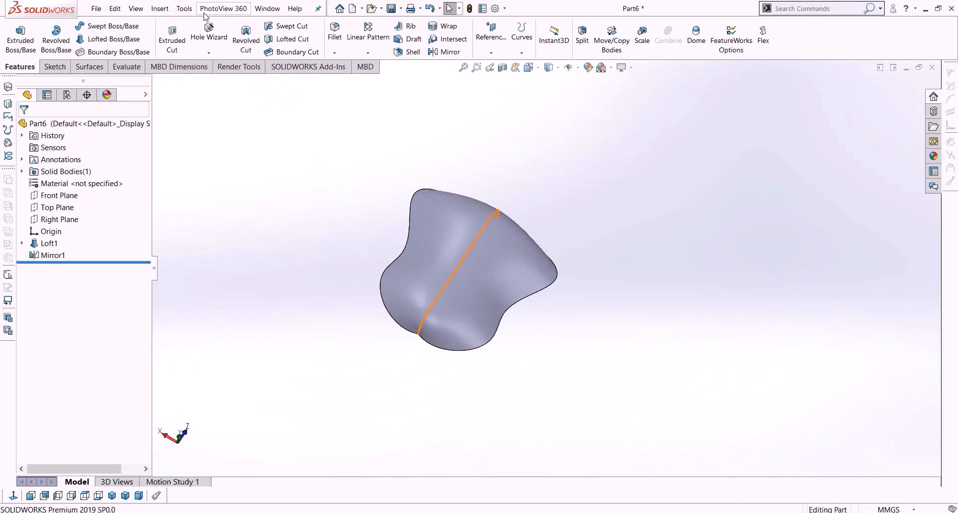
# Turn on Zebra Stripes with horizontal stripes for the mirrored body.
pyautogui.click(126, 69)
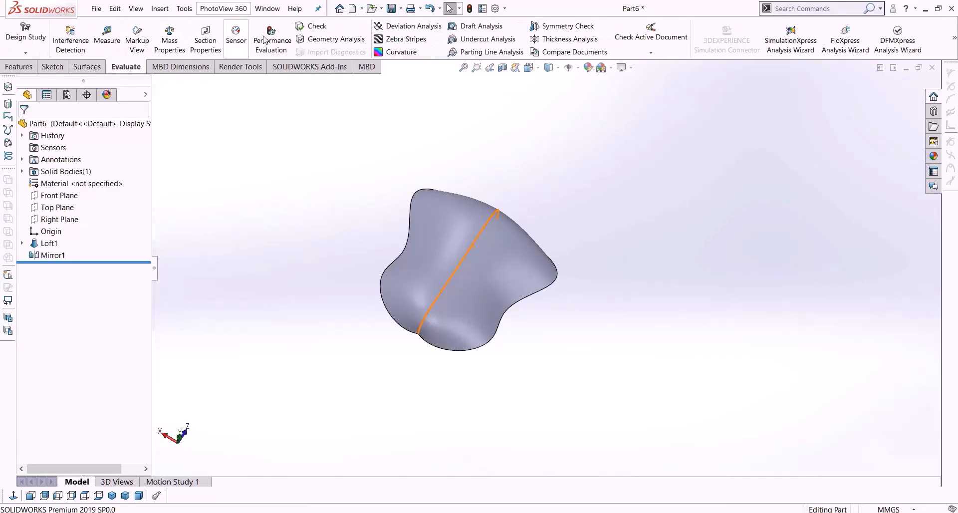
pyautogui.click(406, 39)
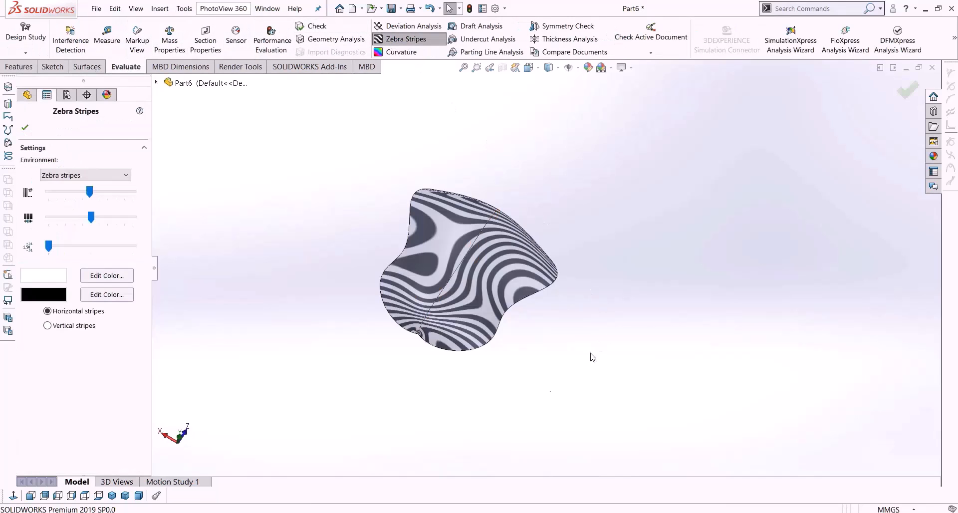
pyautogui.press('Return')
# Examine the zebra stripe continuity across the mirror seam, up close at both ends of the seam.
pyautogui.scroll(-5, 481, 323)
pyautogui.moveTo(481, 323); pyautogui.dragTo(481, 166, button='middle')
pyautogui.scroll(5, 479, 271)
pyautogui.scroll(-5, 433, 181)
pyautogui.scroll(-3, 433, 181)
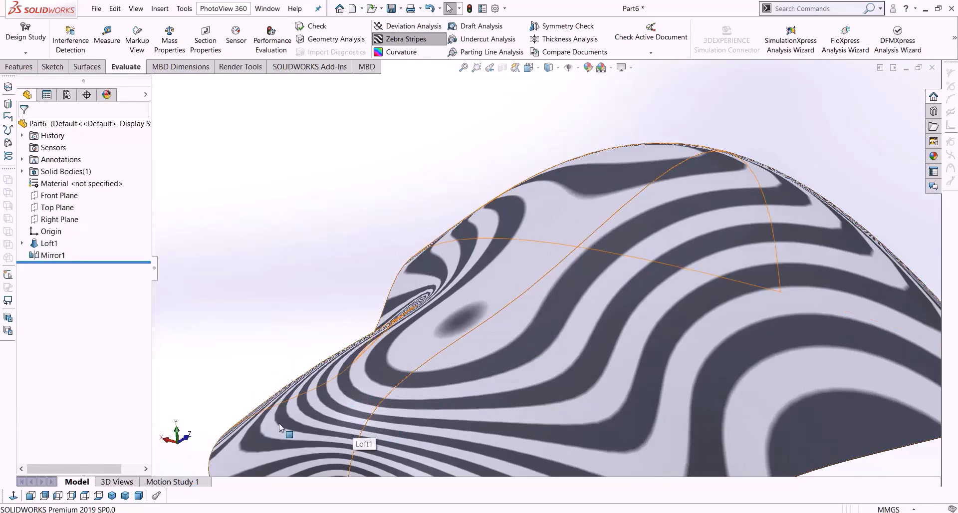
pyautogui.scroll(5, 421, 430)
pyautogui.scroll(-8, 492, 359)
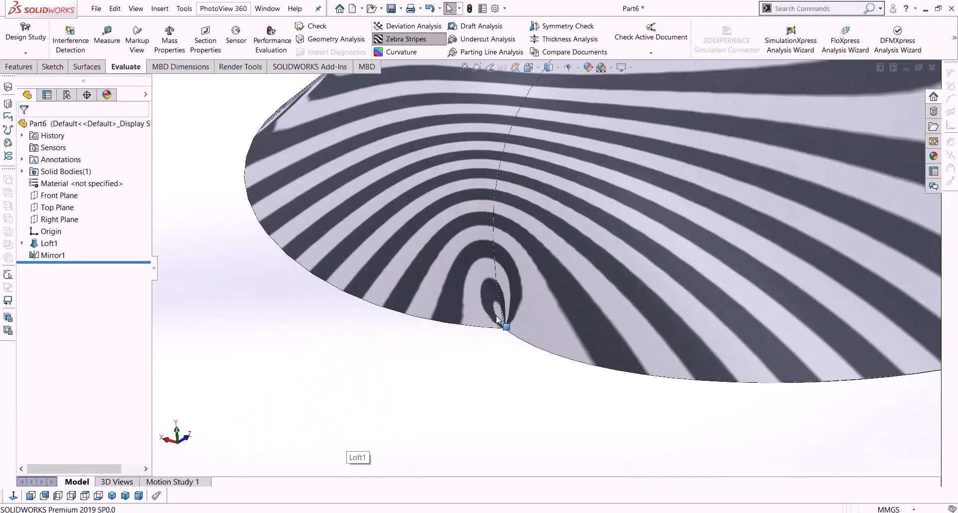
pyautogui.scroll(2, 500, 381)
pyautogui.moveTo(511, 348); pyautogui.dragTo(591, 355, button='middle')
pyautogui.scroll(2, 836, 363)
pyautogui.scroll(-6, 716, 295)
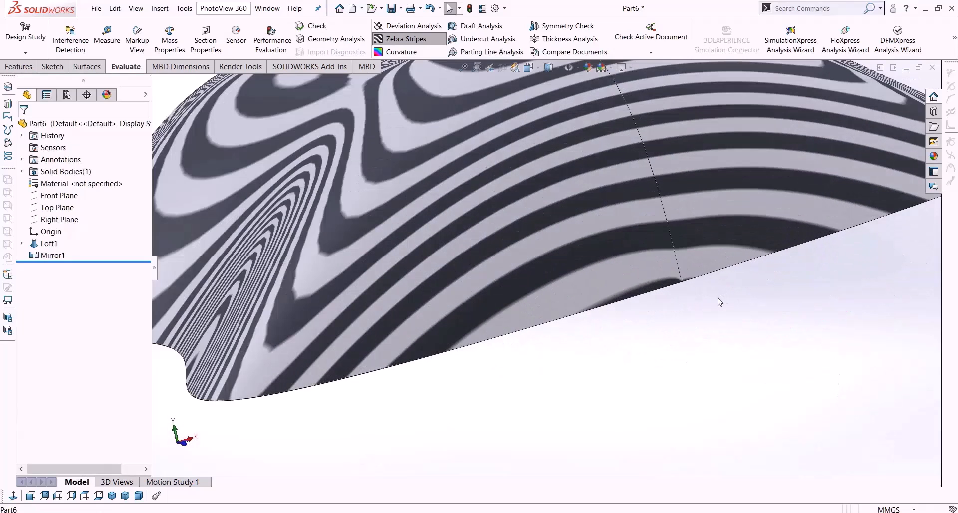
pyautogui.moveTo(685, 299)
pyautogui.mouseDown(button='middle')
pyautogui.moveTo(689, 317)
pyautogui.moveTo(687, 290)
pyautogui.mouseUp(button='middle')
pyautogui.scroll(-5, 684, 292)
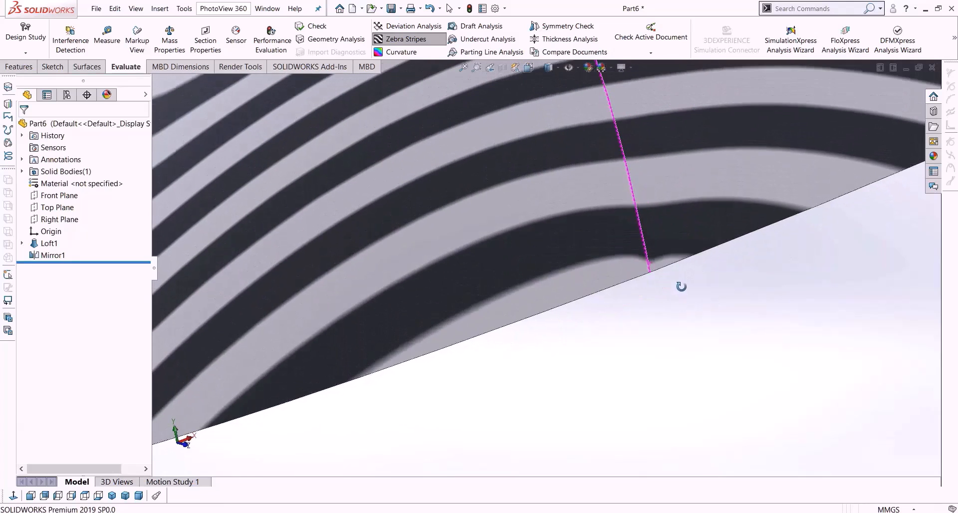
pyautogui.scroll(5, 652, 299)
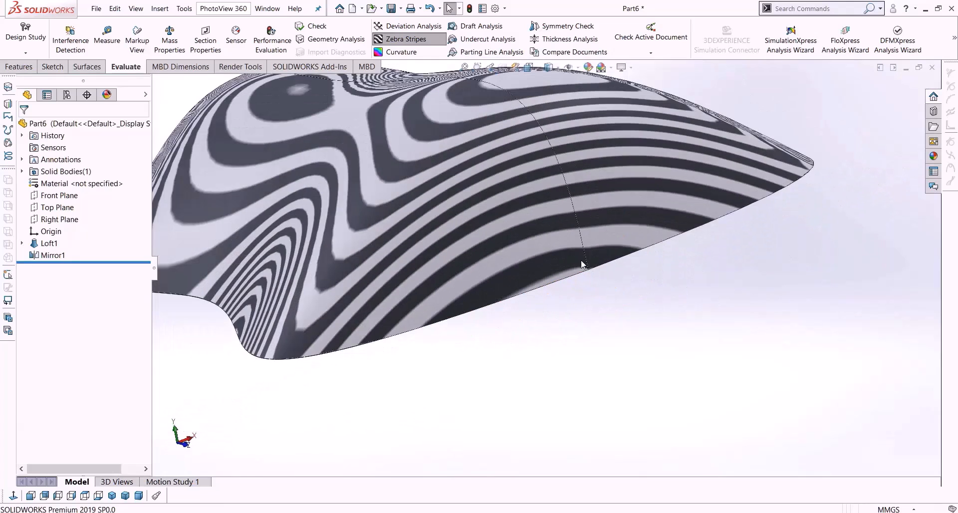
# Turn off the zebra stripe display on the mirrored body.
pyautogui.click(441, 40)
pyautogui.scroll(5, 499, 269)
pyautogui.moveTo(349, 266); pyautogui.dragTo(423, 298, button='middle')
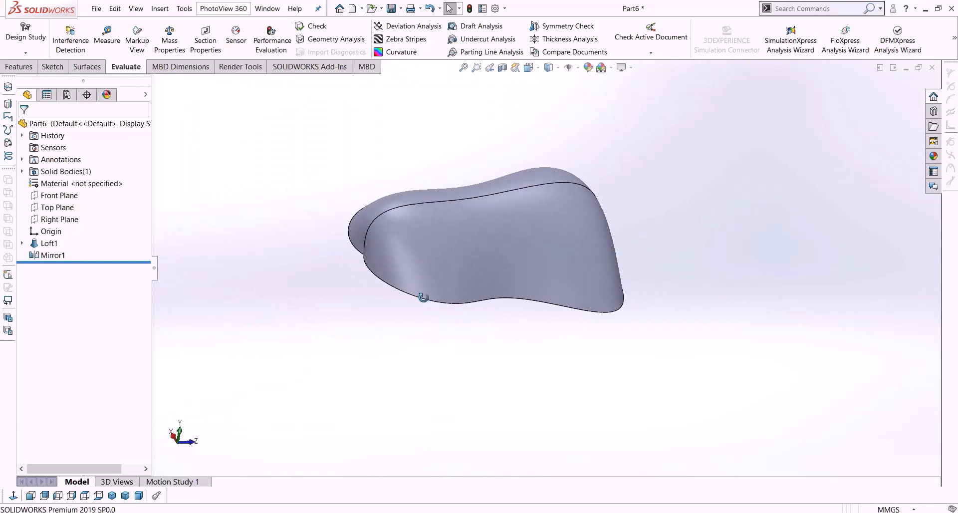
# Edit the loft's Right Plane sketch and make the spline perpendicular to the base line at the end away from the origin.
pyautogui.click(21, 244)
pyautogui.rightClick(52, 255)
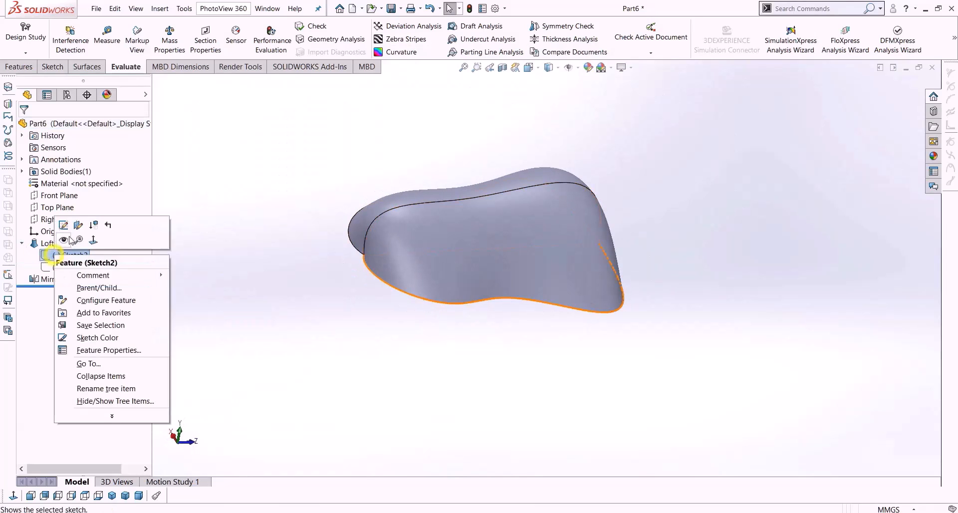
pyautogui.click(64, 226)
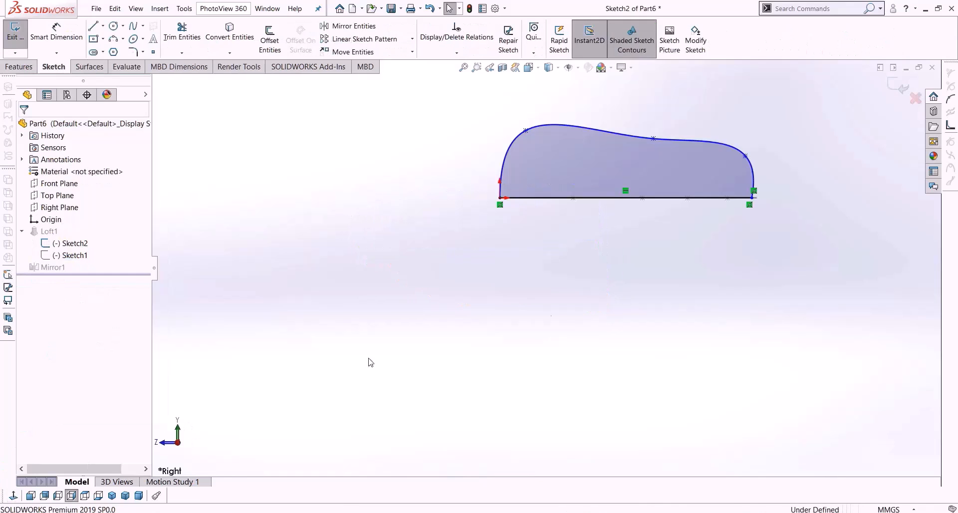
pyautogui.scroll(-3, 766, 200)
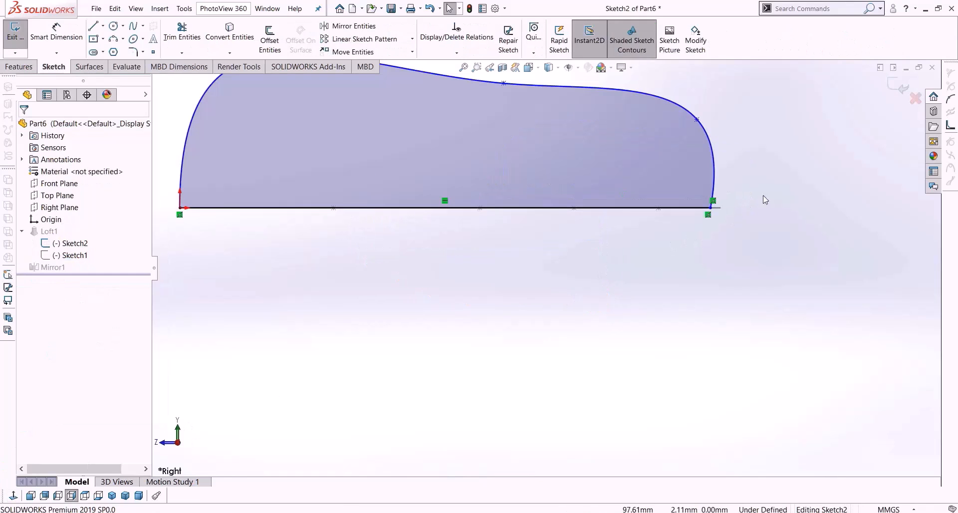
pyautogui.click(714, 152)
pyautogui.keyDown('ctrl'); pyautogui.click(684, 210); pyautogui.keyUp('ctrl')
pyautogui.click(28, 304)
pyautogui.click(721, 189)
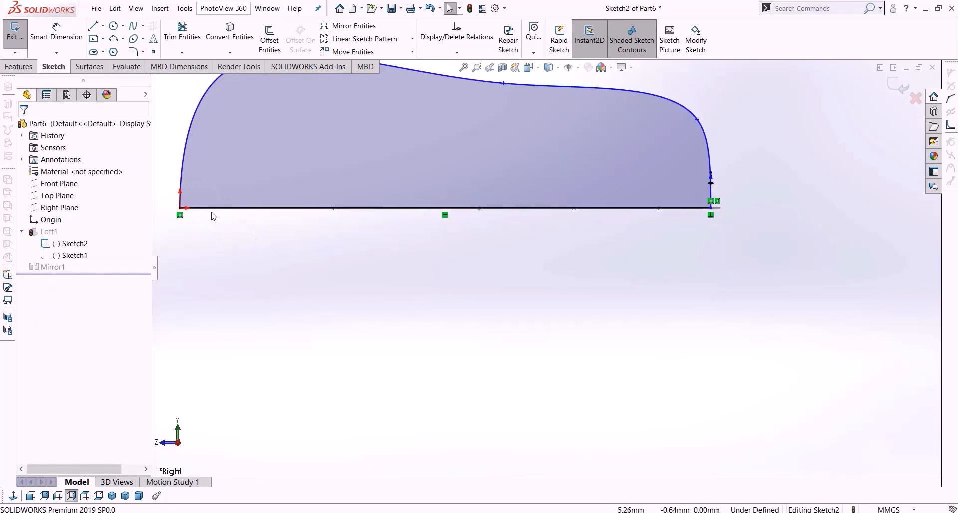
# Sketch a vertical construction centerline about 16.4 mm long downward from the origin.
pyautogui.click(103, 26)
pyautogui.click(113, 49)
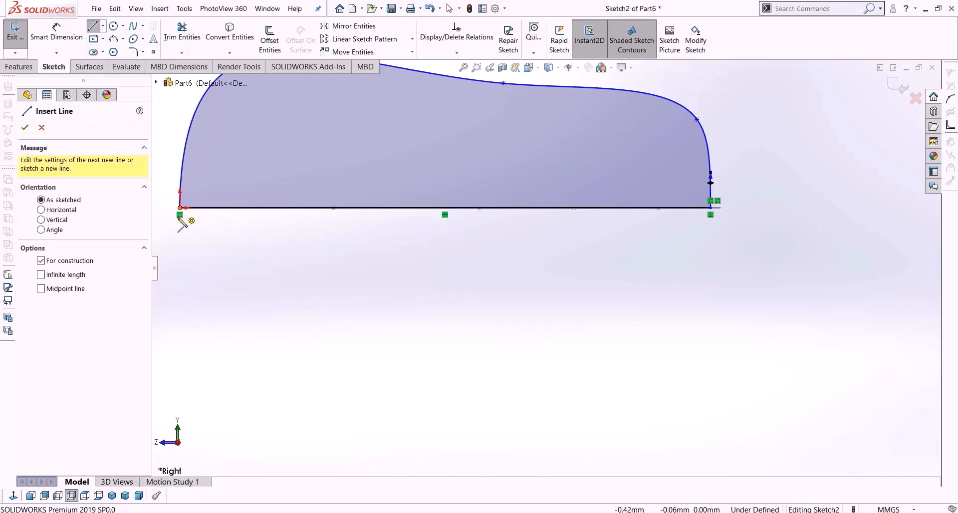
pyautogui.click(180, 208)
pyautogui.click(180, 306)
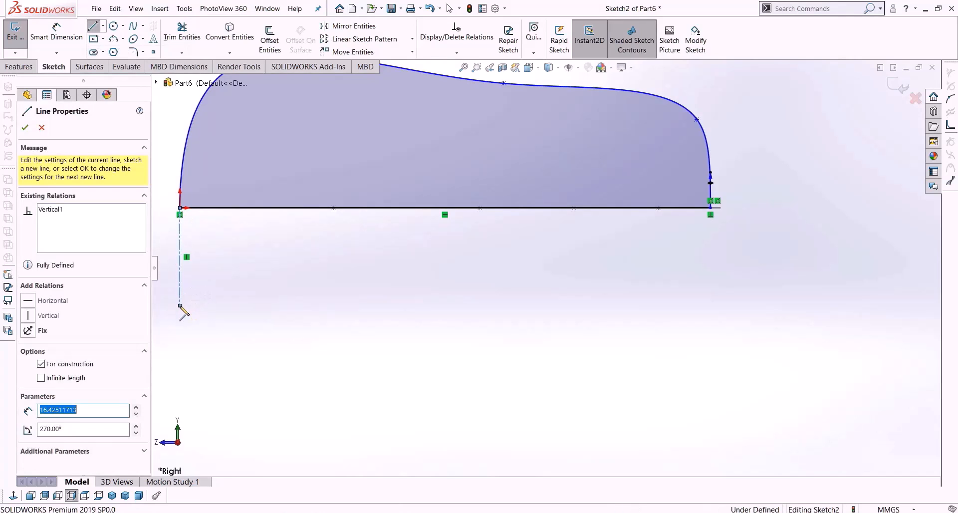
pyautogui.press('Escape')
pyautogui.click(181, 250)
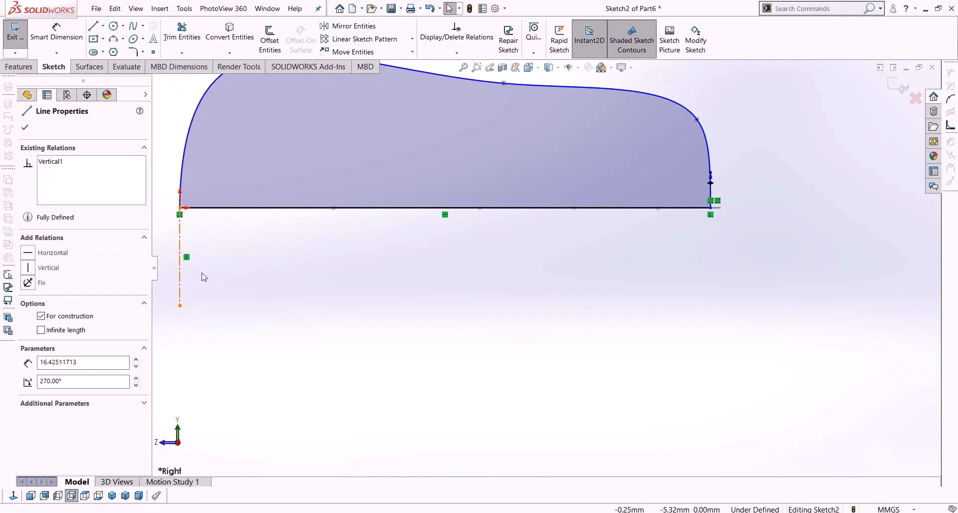
pyautogui.press('Escape')
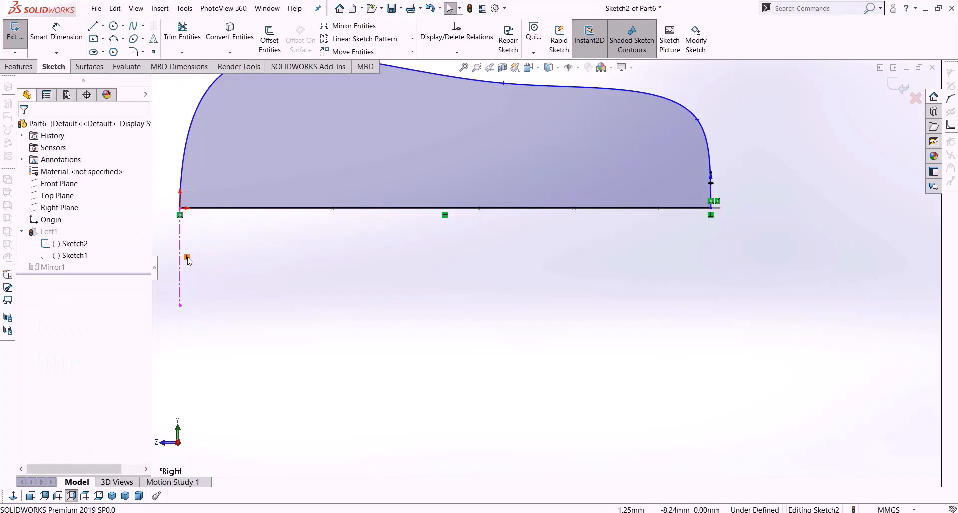
# Make the spline tangent to the vertical centerline at the origin and exit the Right Plane sketch.
pyautogui.click(180, 252)
pyautogui.keyDown('ctrl'); pyautogui.click(182, 157); pyautogui.keyUp('ctrl')
pyautogui.click(28, 319)
pyautogui.click(387, 283)
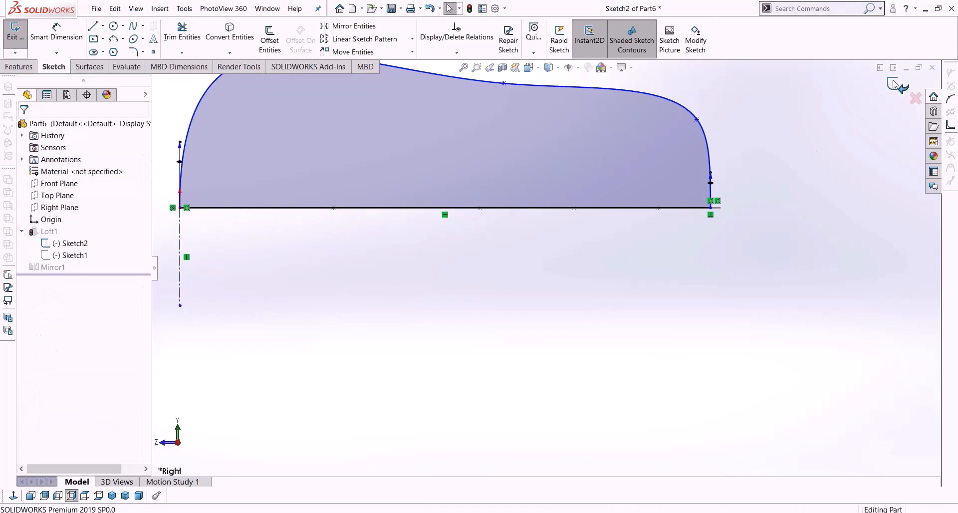
pyautogui.click(894, 85)
# Reopen the Right Plane sketch, examine the spline ends square to the sketch plane, and exit the sketch.
pyautogui.click(70, 256)
pyautogui.rightClick(70, 255)
pyautogui.click(90, 223)
pyautogui.click(13, 496)
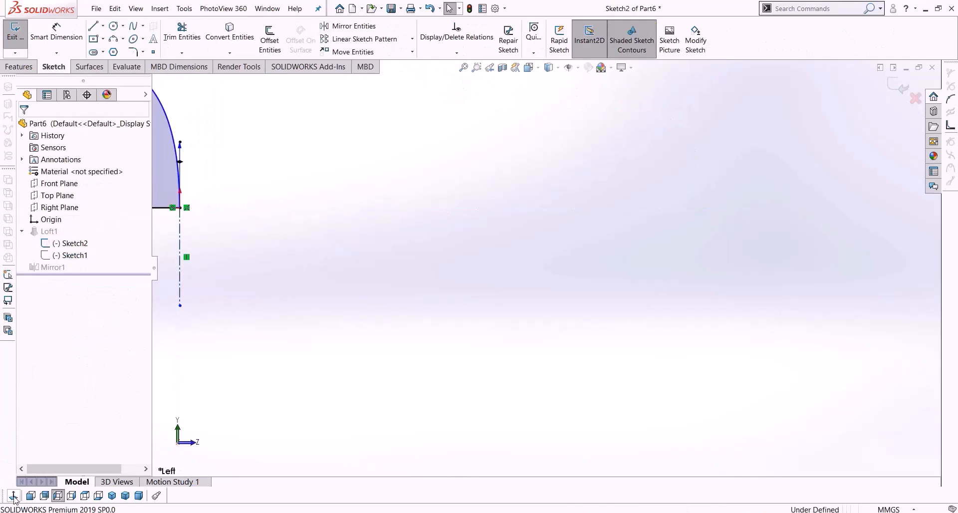
pyautogui.scroll(8, 321, 336)
pyautogui.scroll(-11, 441, 249)
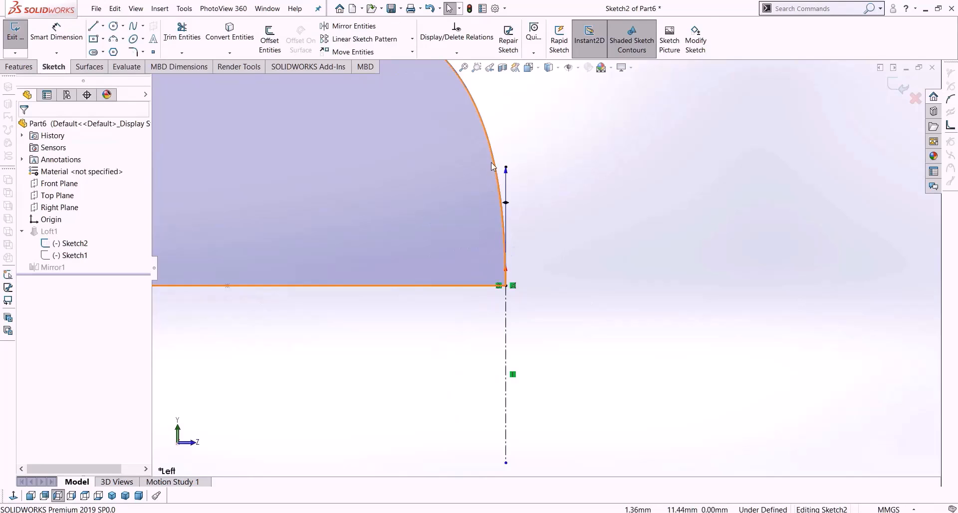
pyautogui.scroll(3, 506, 237)
pyautogui.scroll(5, 506, 233)
pyautogui.scroll(-1, 306, 297)
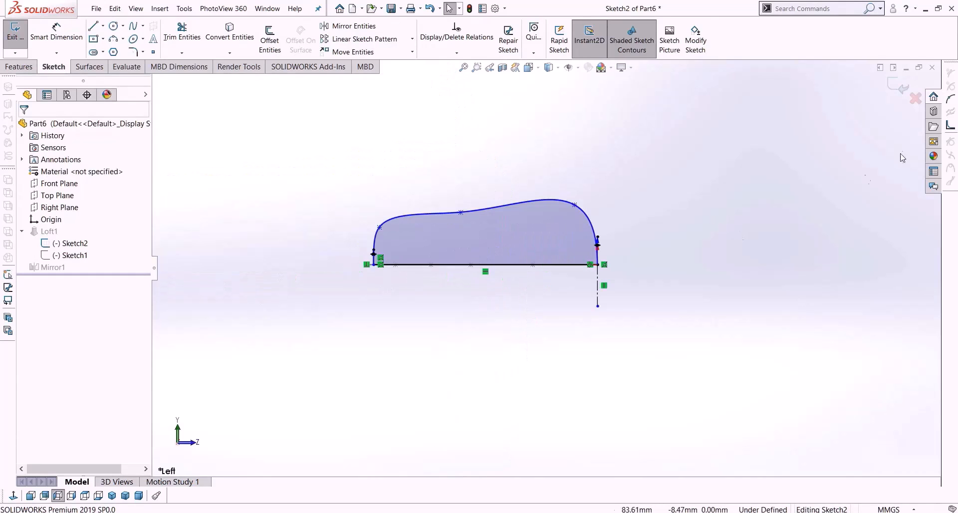
pyautogui.click(901, 85)
# Edit the loft's Top Plane sketch and make the spline perpendicular to the vertical line at the origin.
pyautogui.rightClick(70, 267)
pyautogui.click(83, 238)
pyautogui.click(13, 495)
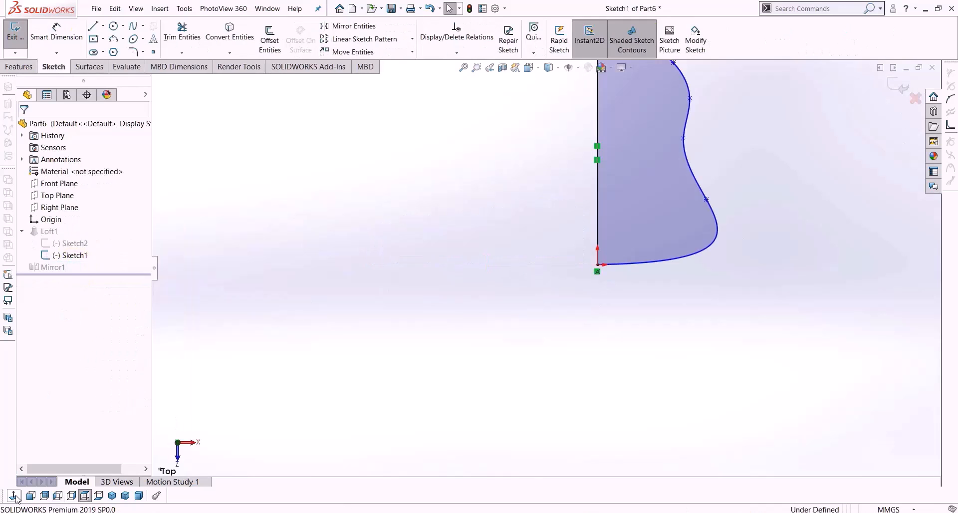
pyautogui.scroll(-3, 650, 293)
pyautogui.click(562, 230)
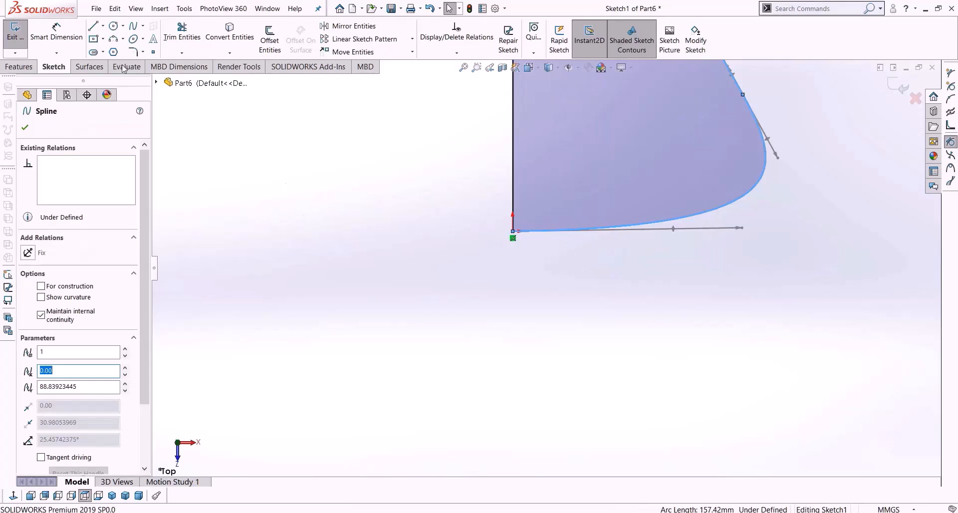
pyautogui.keyDown('ctrl'); pyautogui.click(514, 176); pyautogui.keyUp('ctrl')
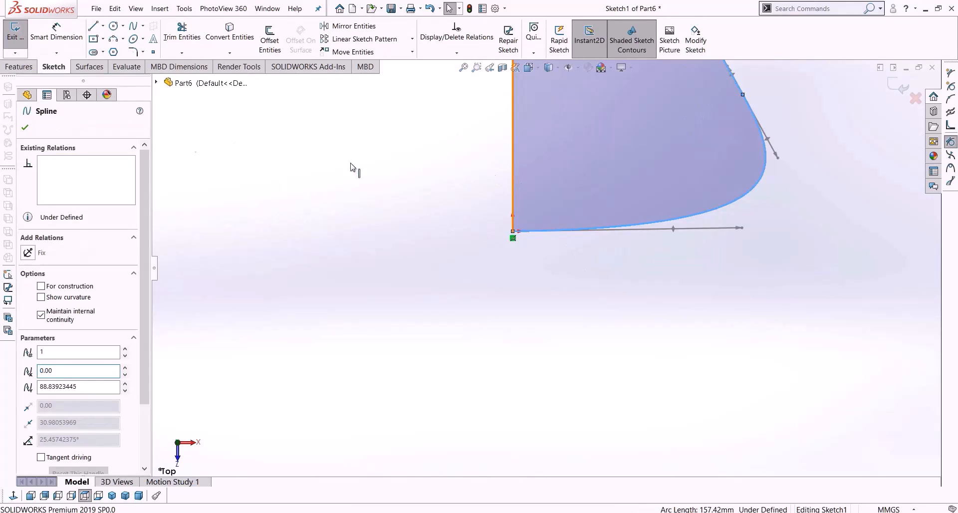
pyautogui.click(38, 317)
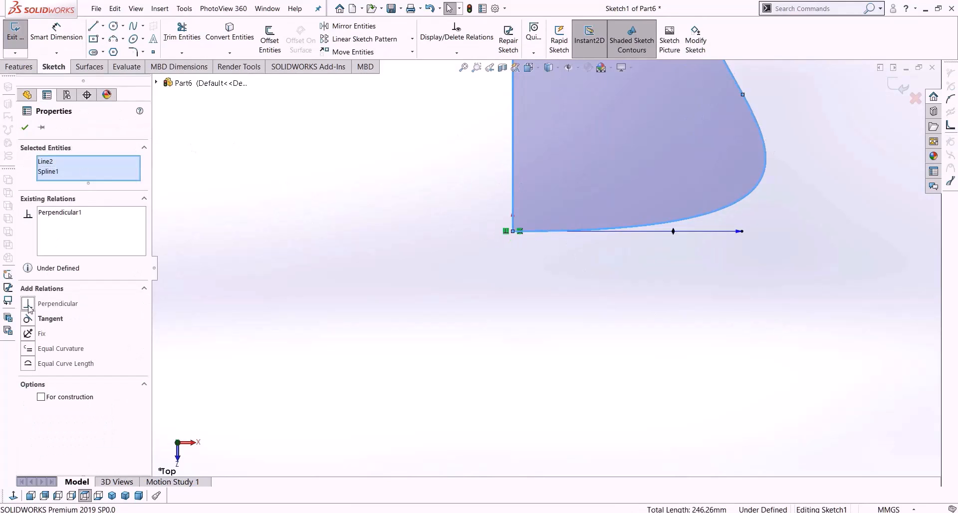
pyautogui.click(413, 210)
# Sketch a horizontal construction centerline outward from the Top Plane spline's end opposite the origin.
pyautogui.press('f')
pyautogui.scroll(-5, 545, 294)
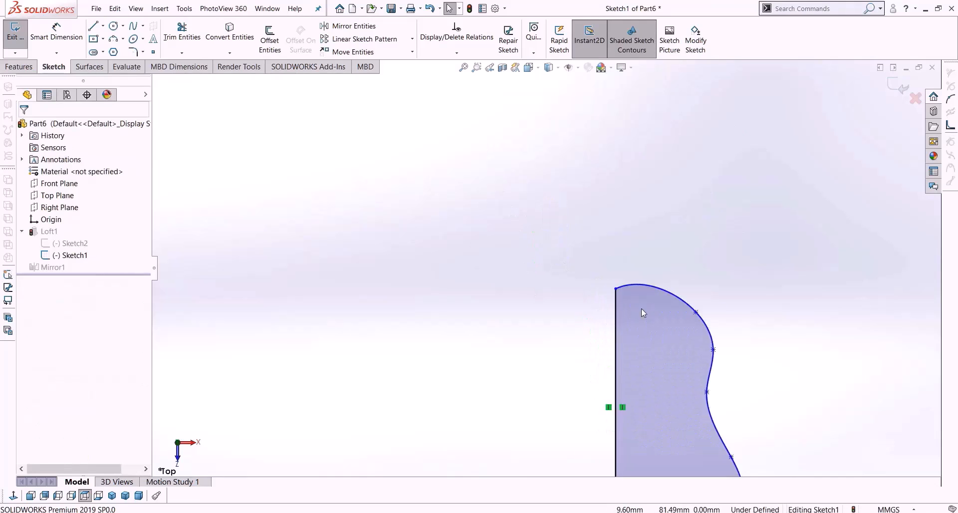
pyautogui.click(103, 26)
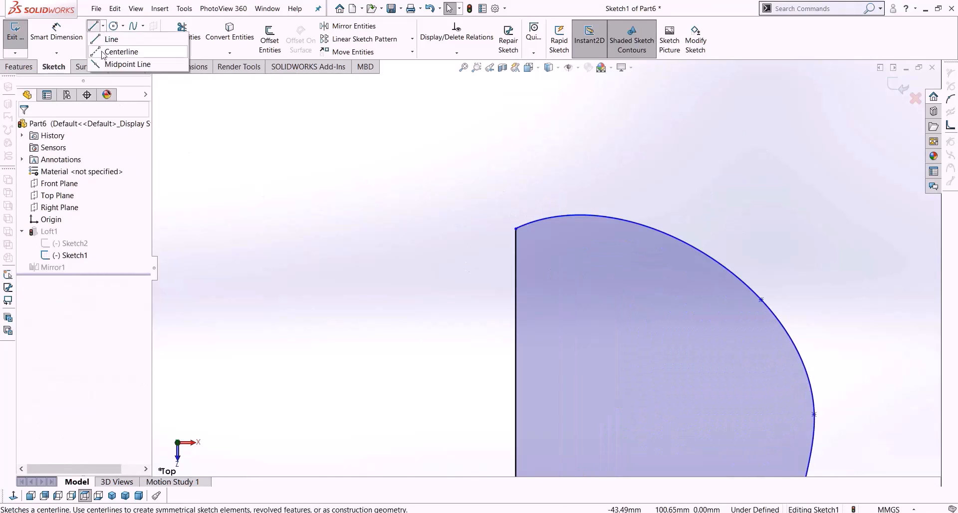
pyautogui.click(120, 47)
pyautogui.click(516, 229)
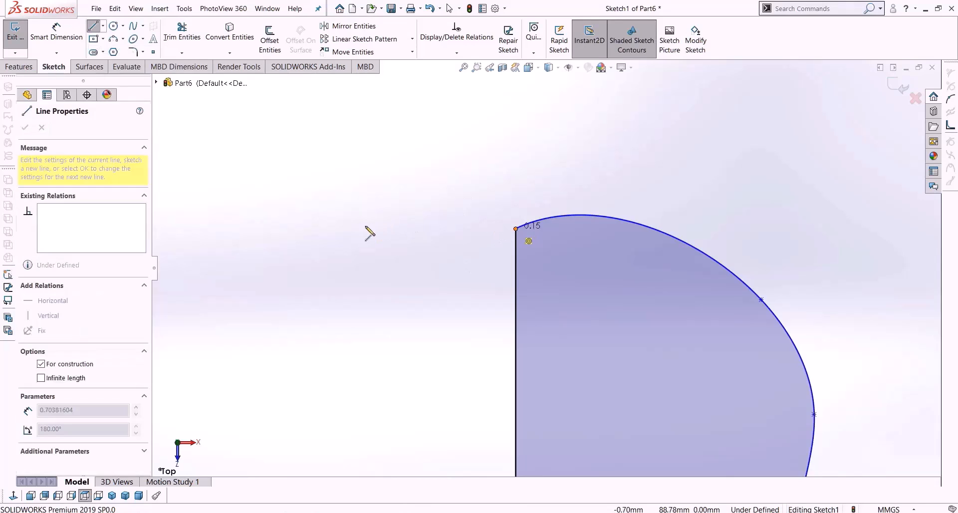
pyautogui.click(366, 228)
pyautogui.press('Escape')
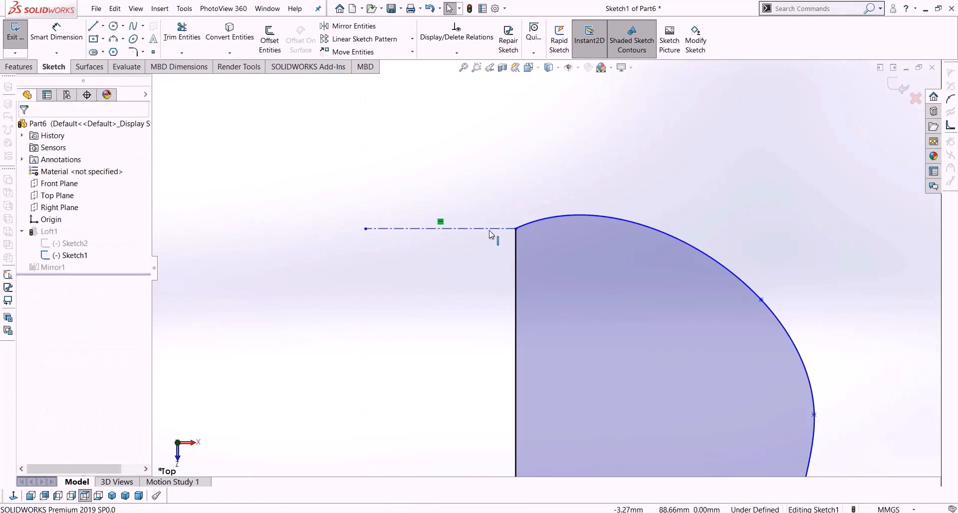
# Make the Top Plane spline tangent to the horizontal centerline at the end opposite the origin, and exit the sketch.
pyautogui.click(497, 229)
pyautogui.click(553, 220)
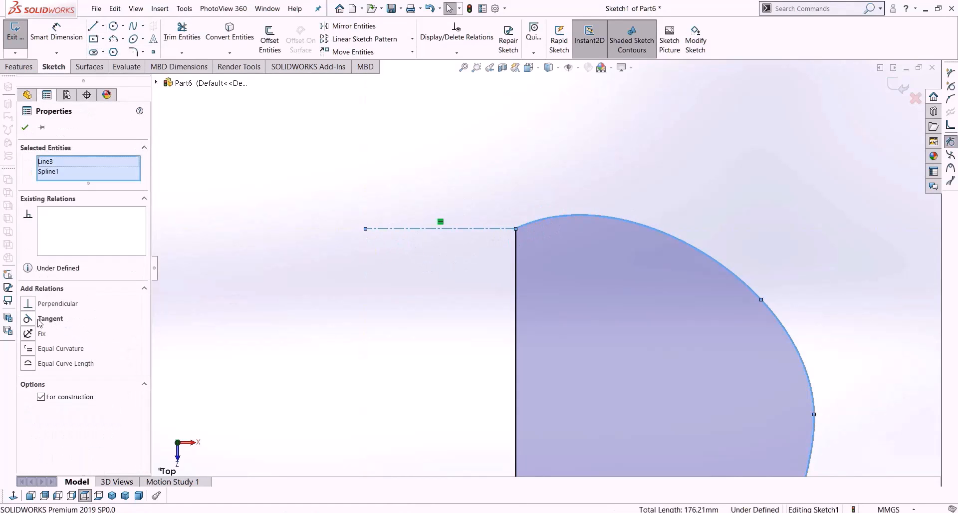
pyautogui.click(28, 318)
pyautogui.click(356, 326)
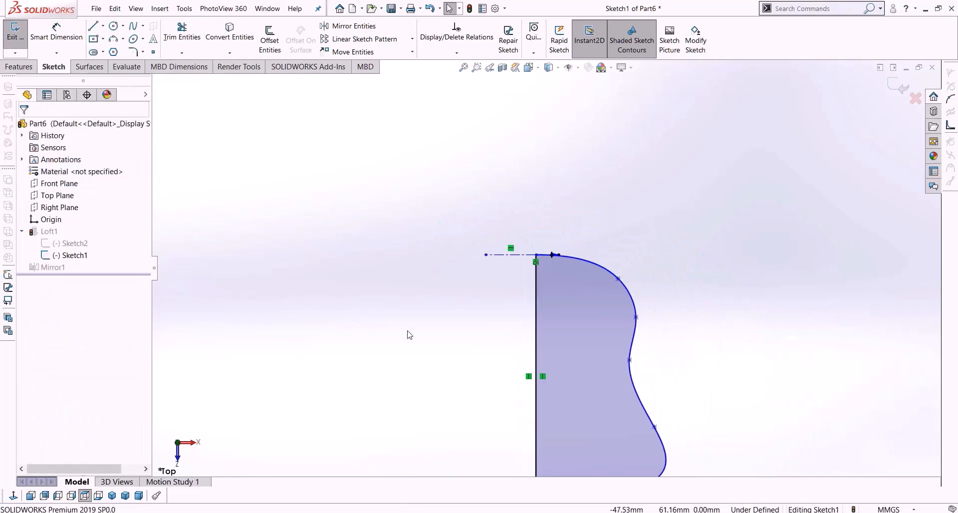
pyautogui.click(899, 87)
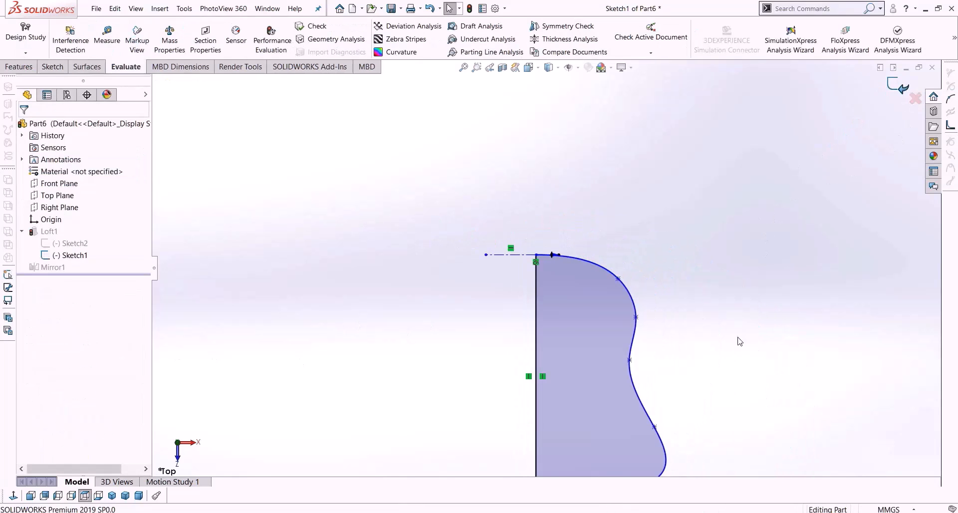
# Edit the loft and set its end constraint to Normal To Profile.
pyautogui.moveTo(725, 298); pyautogui.dragTo(630, 330, button='middle')
pyautogui.rightClick(49, 243)
pyautogui.click(59, 216)
pyautogui.moveTo(400, 337); pyautogui.dragTo(360, 335, button='middle')
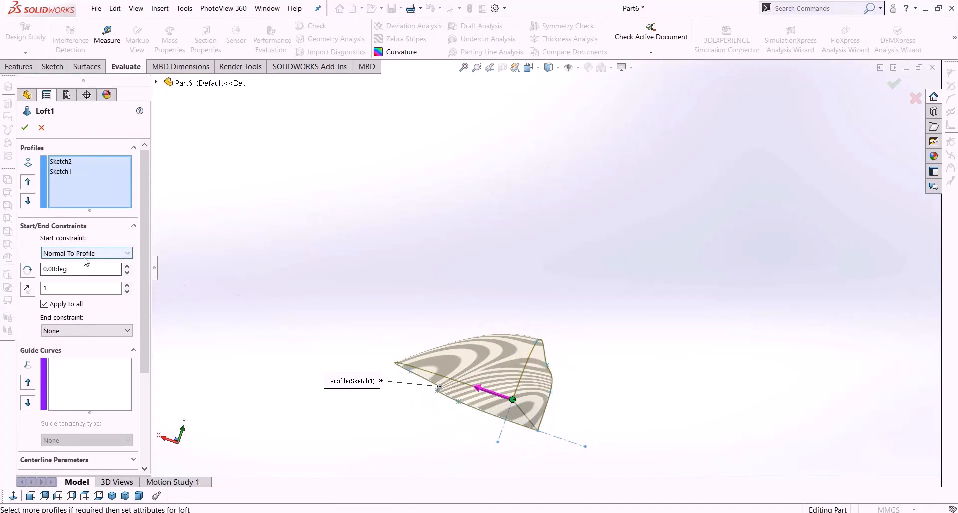
pyautogui.click(71, 332)
pyautogui.click(67, 359)
# Try different tangent lengths for the loft, up to 5.63 at the start and 1.37 at the end.
pyautogui.moveTo(458, 396); pyautogui.dragTo(432, 387, button='middle')
pyautogui.scroll(-2, 463, 367)
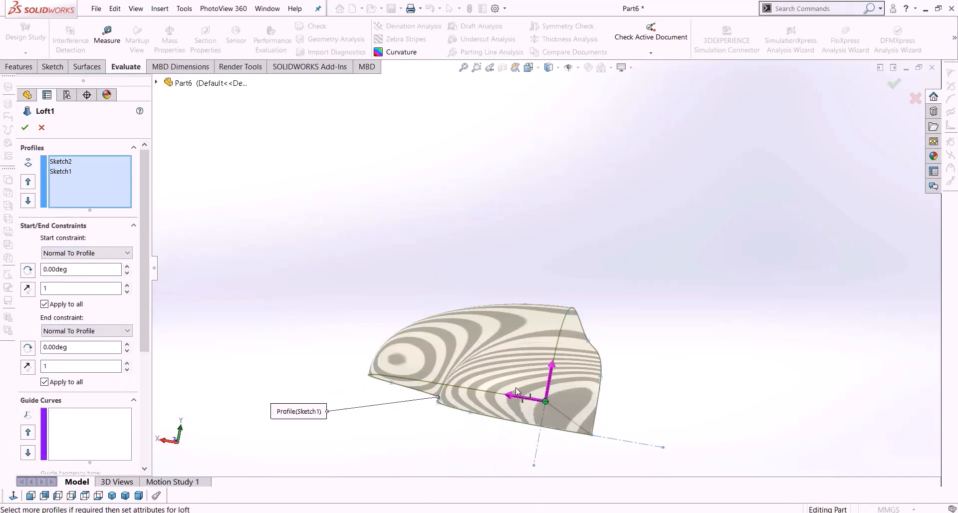
pyautogui.moveTo(501, 396); pyautogui.dragTo(494, 394)
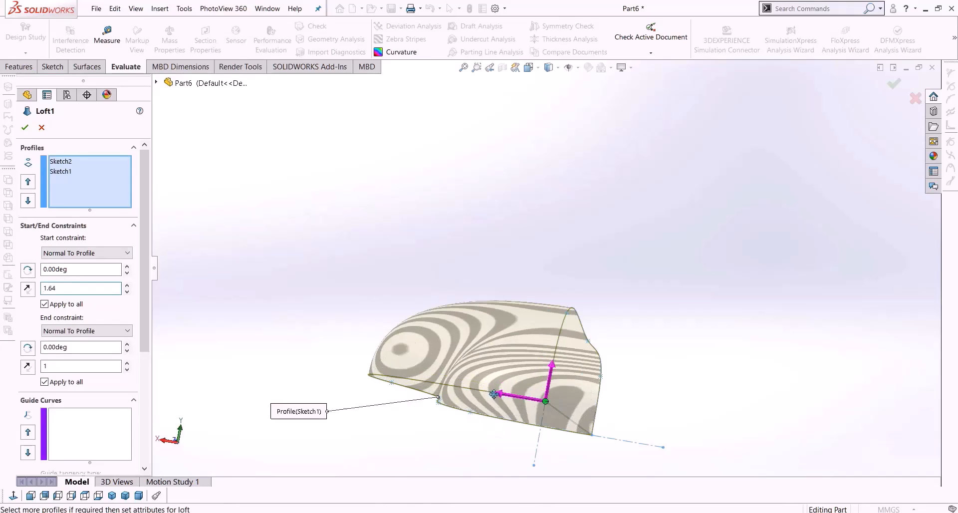
pyautogui.click(30, 496)
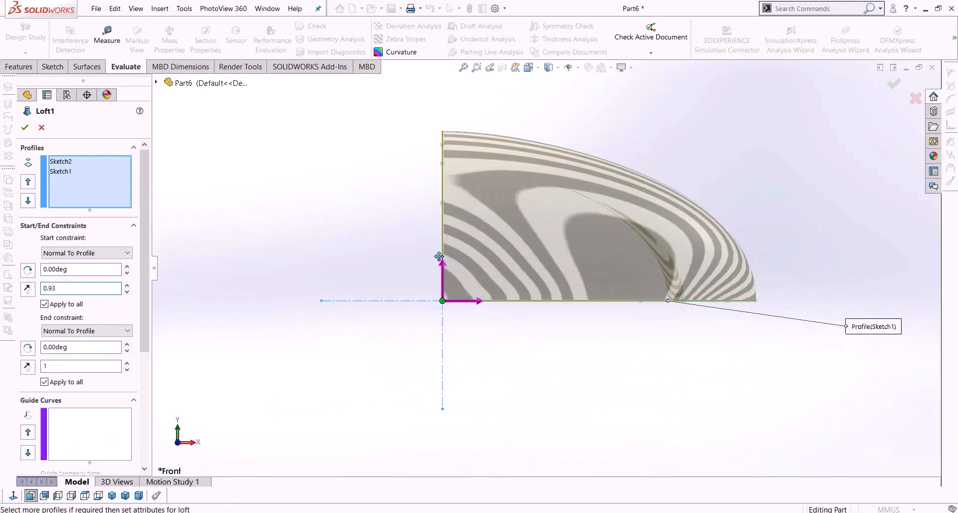
pyautogui.moveTo(443, 248); pyautogui.dragTo(443, 245)
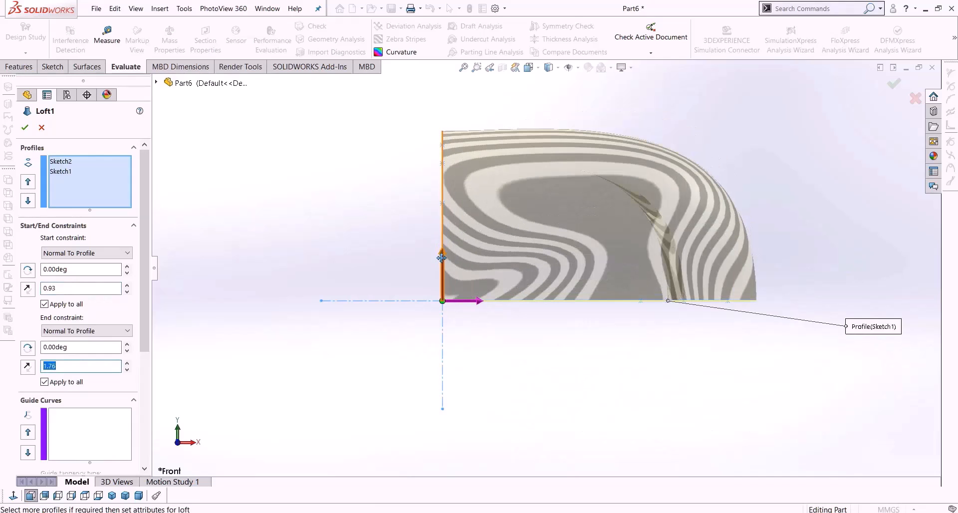
pyautogui.moveTo(441, 256); pyautogui.dragTo(442, 259)
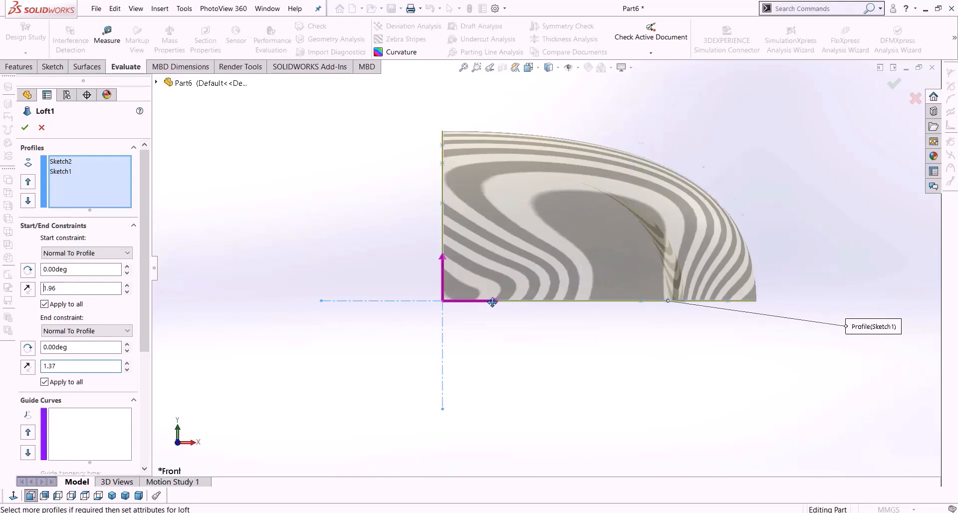
pyautogui.moveTo(497, 306); pyautogui.dragTo(528, 302)
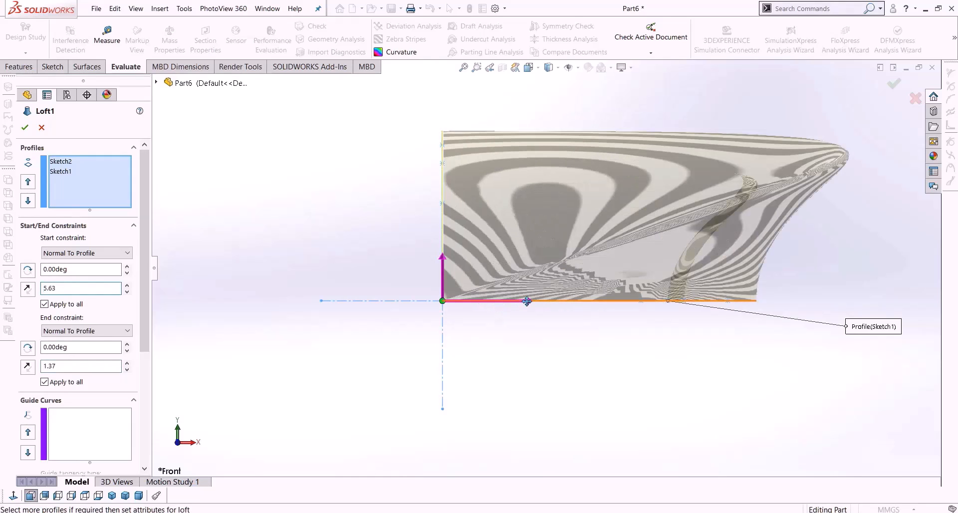
pyautogui.click(523, 303)
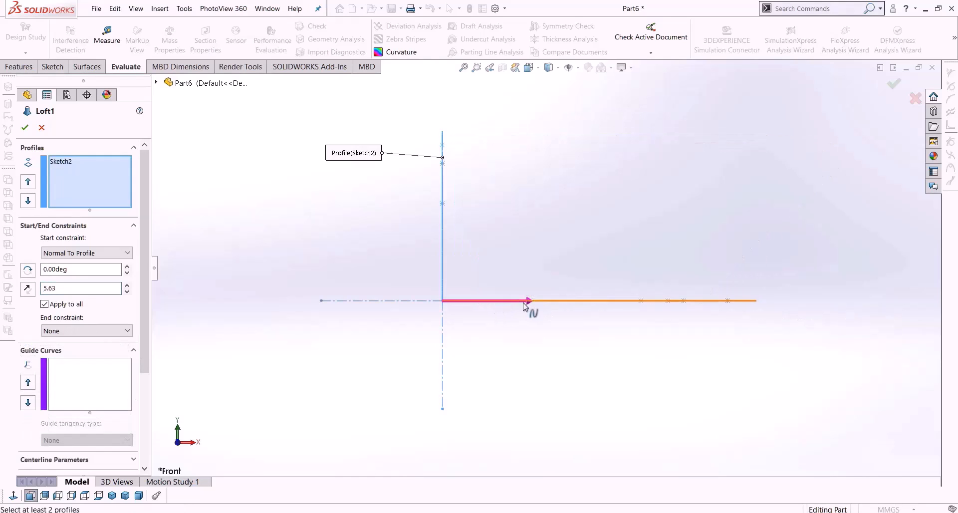
pyautogui.click(555, 302)
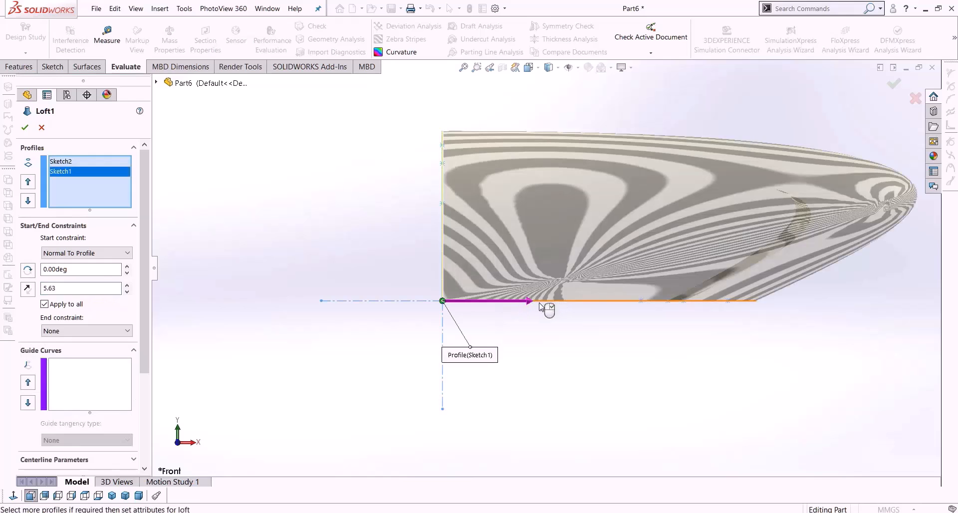
# Set the loft's start tangent length to 1, reapply Normal To Profile as the end constraint, and accept the loft.
pyautogui.click(127, 293)
pyautogui.moveTo(29, 291); pyautogui.dragTo(12, 292)
pyautogui.write('1')
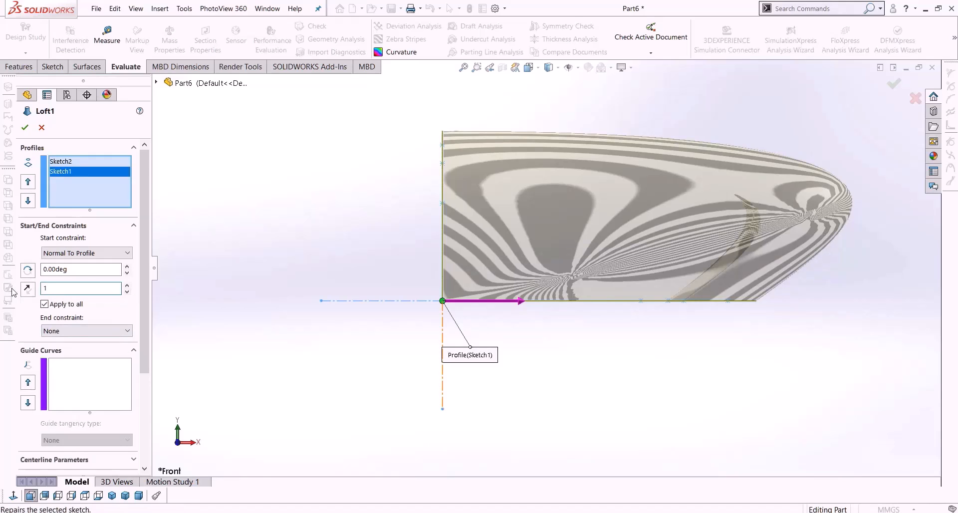
pyautogui.click(106, 332)
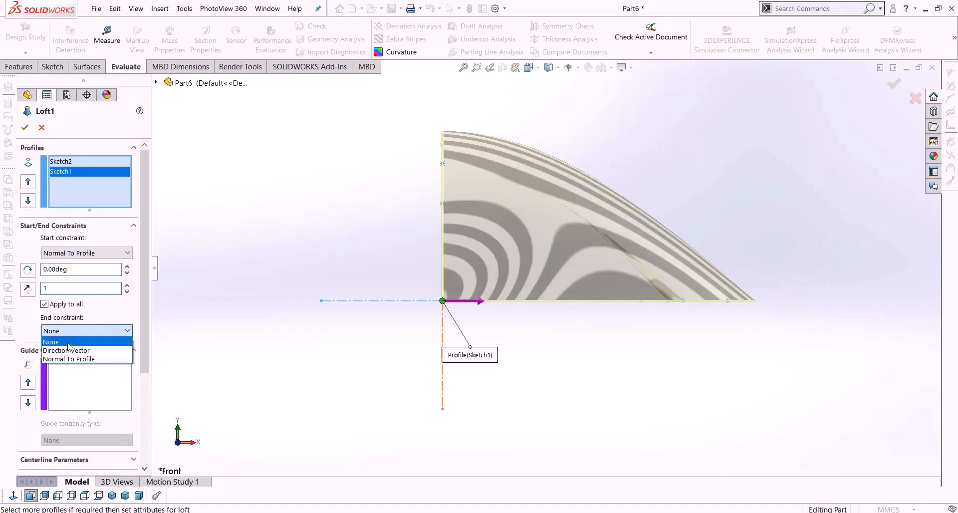
pyautogui.click(73, 359)
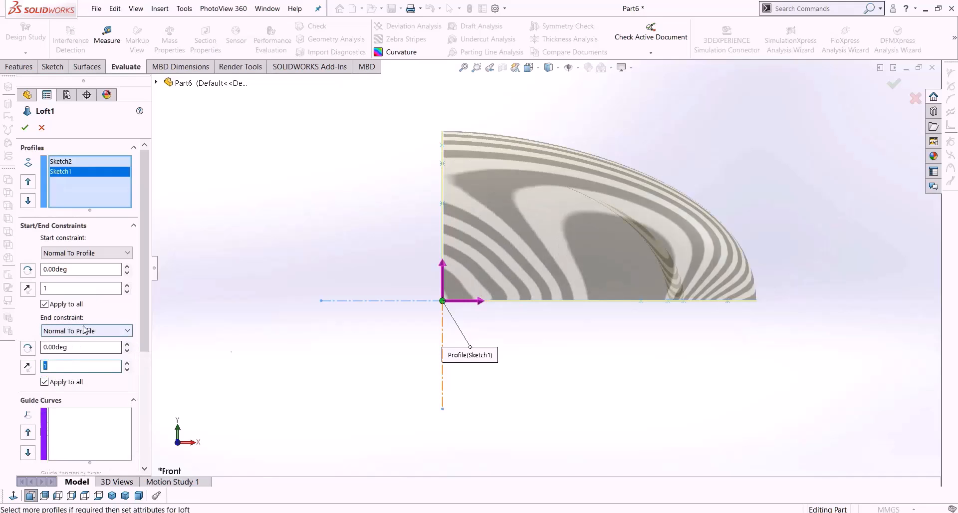
pyautogui.moveTo(542, 359); pyautogui.dragTo(555, 349, button='middle')
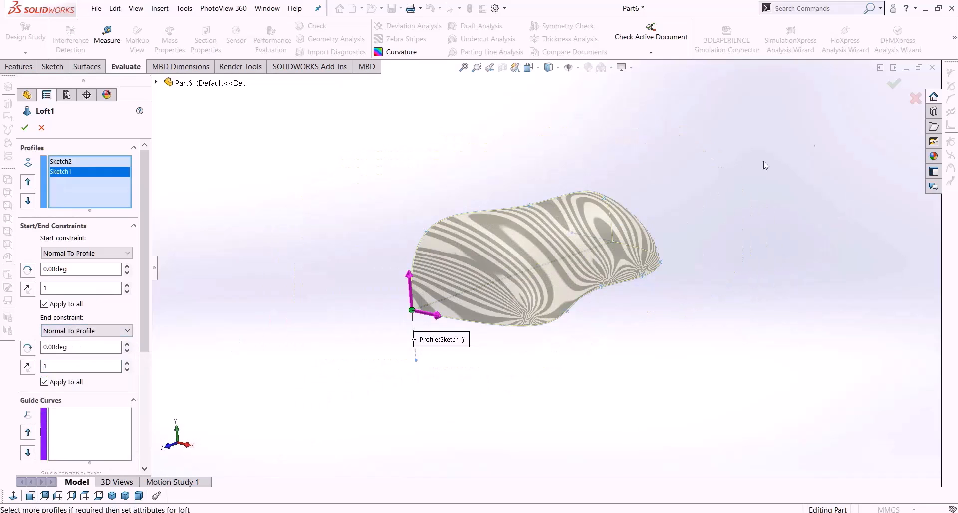
pyautogui.click(894, 85)
# Open the loft's Top Plane sketch for editing.
pyautogui.moveTo(490, 261); pyautogui.dragTo(375, 255, button='middle')
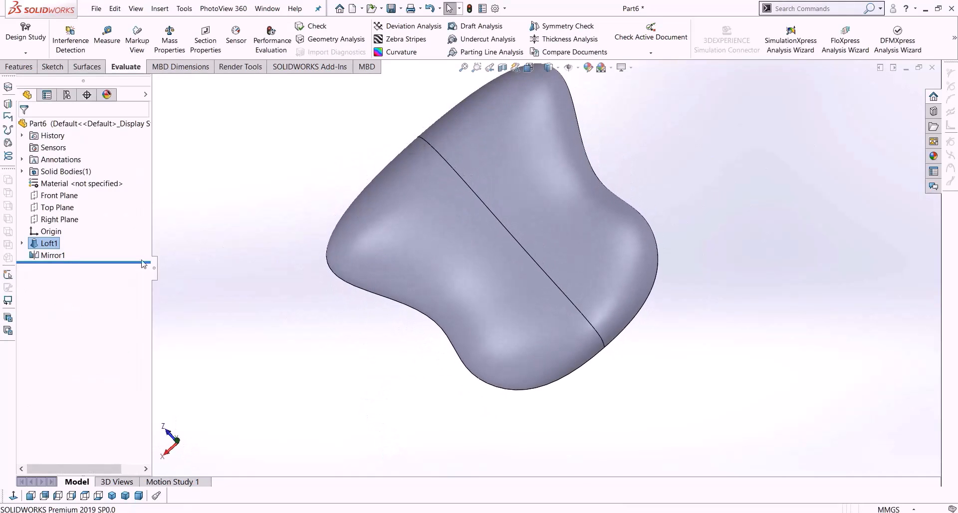
pyautogui.click(21, 243)
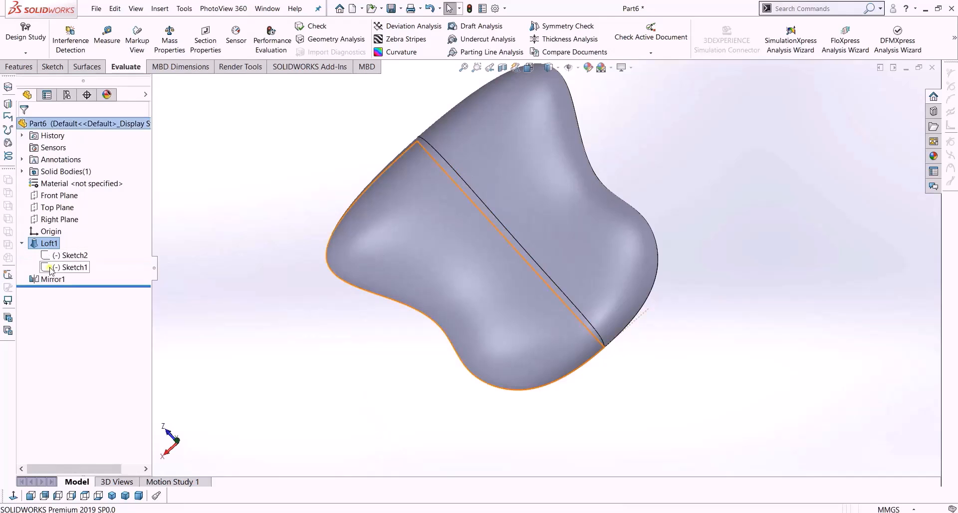
pyautogui.rightClick(51, 271)
pyautogui.click(61, 240)
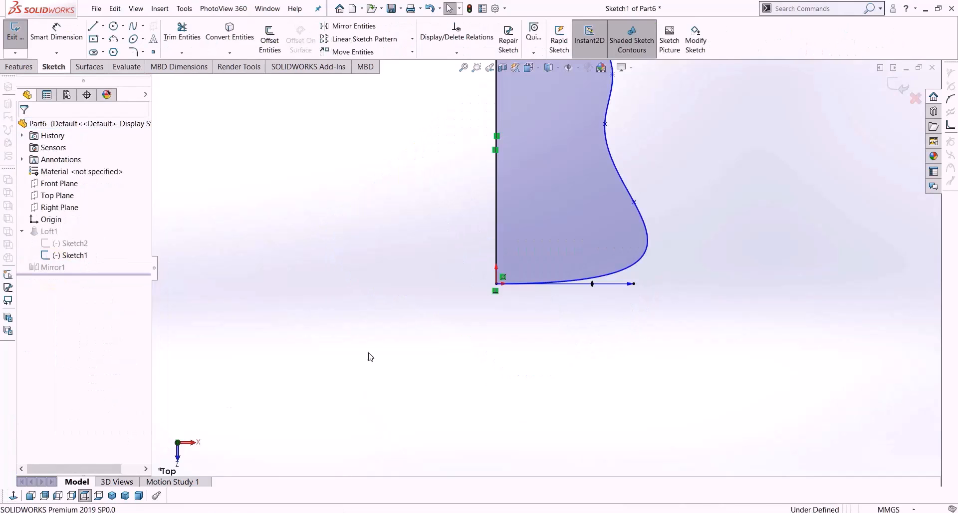
# Try moving two interior points of the Top Plane spline inward, and undo the moves.
pyautogui.scroll(3, 563, 188)
pyautogui.scroll(-3, 619, 274)
pyautogui.moveTo(619, 275); pyautogui.dragTo(567, 273)
pyautogui.scroll(1, 564, 269)
pyautogui.scroll(-2, 569, 165)
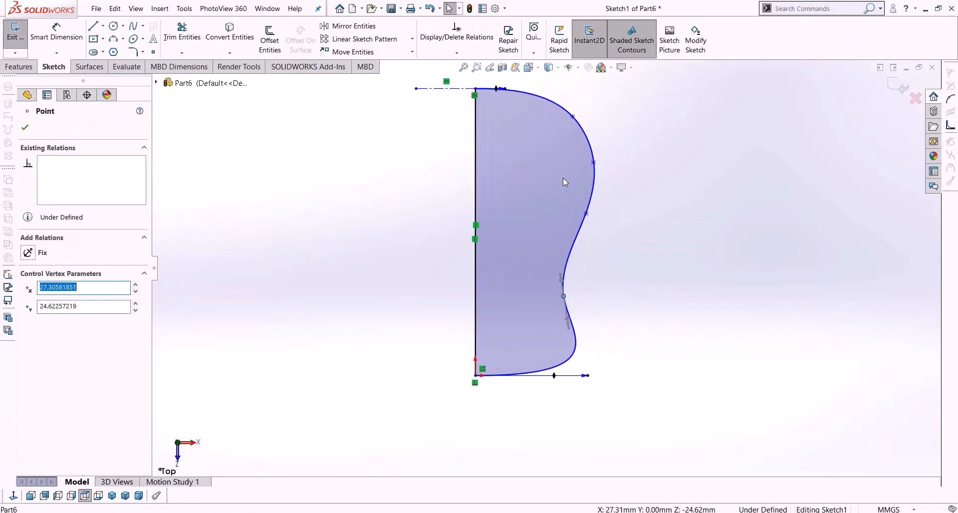
pyautogui.moveTo(592, 159); pyautogui.dragTo(555, 158)
pyautogui.hotkey('ctrl', 'z')
pyautogui.hotkey('ctrl', 'z')
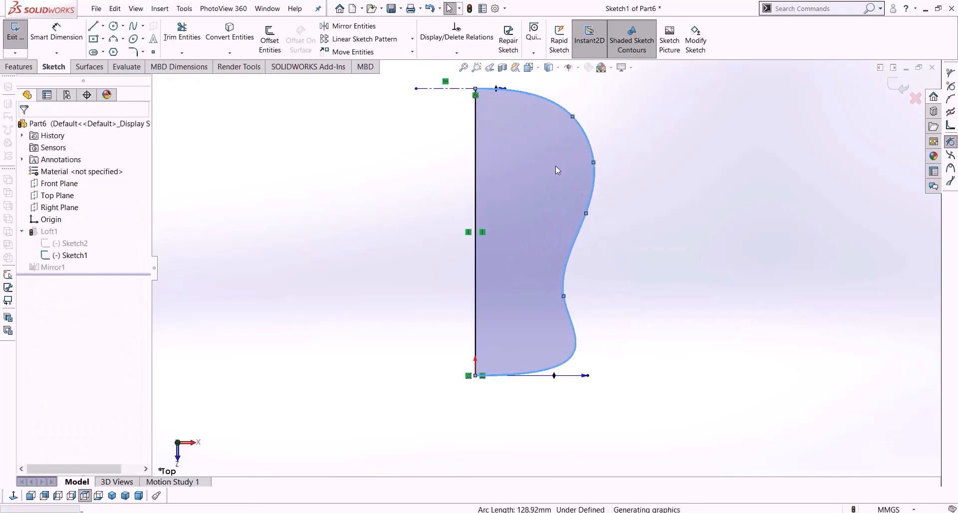
# Reapply the perpendicular relation between the vertical line and the spline, and pull the four interior spline points inward to narrow the profile.
pyautogui.click(556, 131)
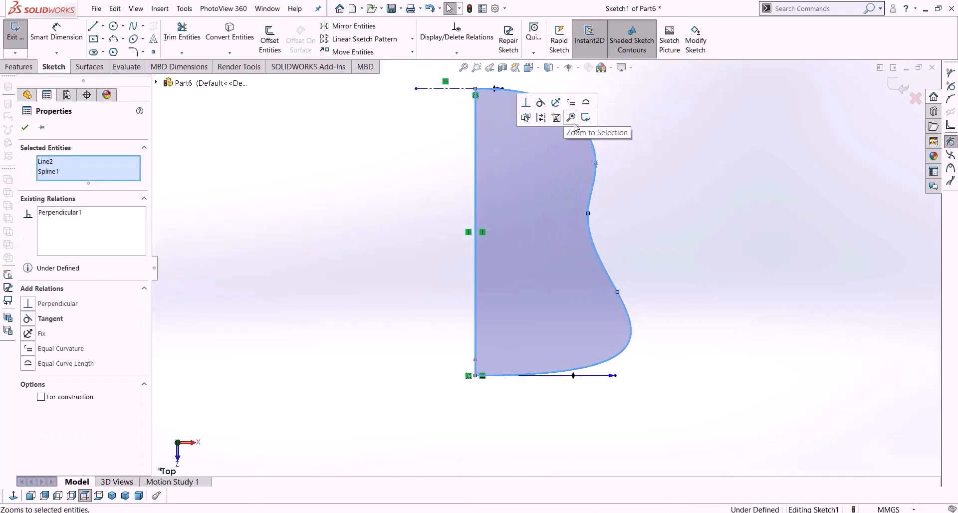
pyautogui.click(525, 105)
pyautogui.moveTo(574, 118); pyautogui.dragTo(529, 93)
pyautogui.moveTo(594, 163); pyautogui.dragTo(555, 162)
pyautogui.moveTo(588, 215); pyautogui.dragTo(541, 230)
pyautogui.moveTo(618, 292); pyautogui.dragTo(564, 291)
pyautogui.moveTo(542, 230); pyautogui.dragTo(556, 216)
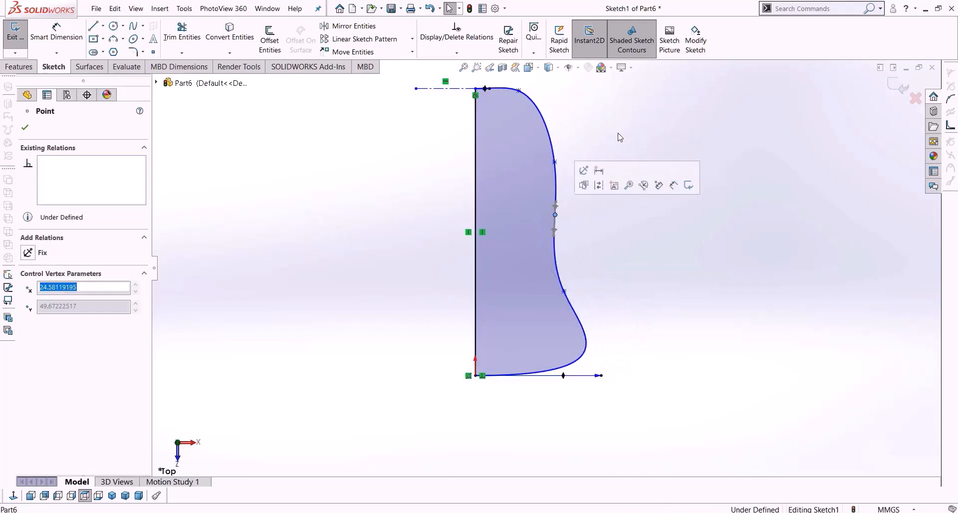
# Smooth the spline by adjusting its outermost interior points and shortening the tangent handle at the origin, and exit the sketch.
pyautogui.click(608, 150)
pyautogui.click(517, 92)
pyautogui.click(531, 109)
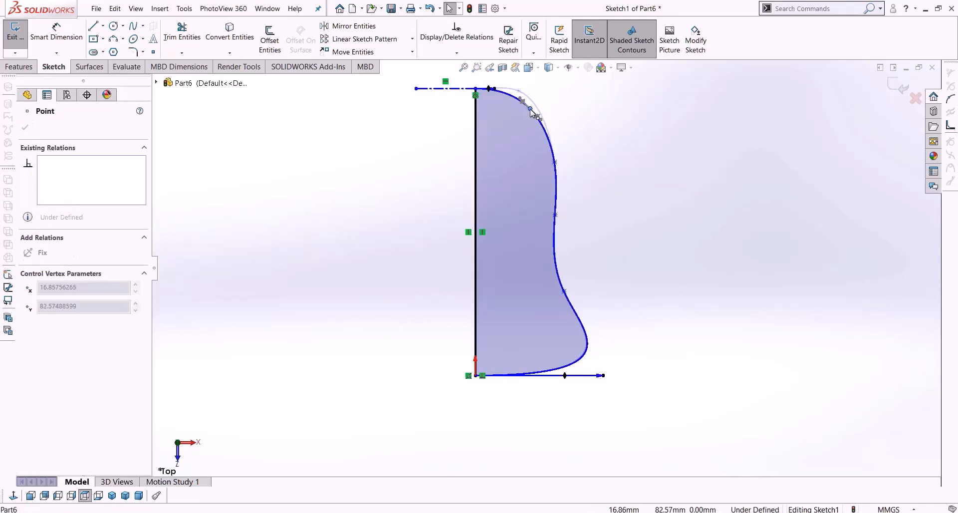
pyautogui.moveTo(564, 279); pyautogui.dragTo(563, 270)
pyautogui.moveTo(620, 375); pyautogui.dragTo(589, 383)
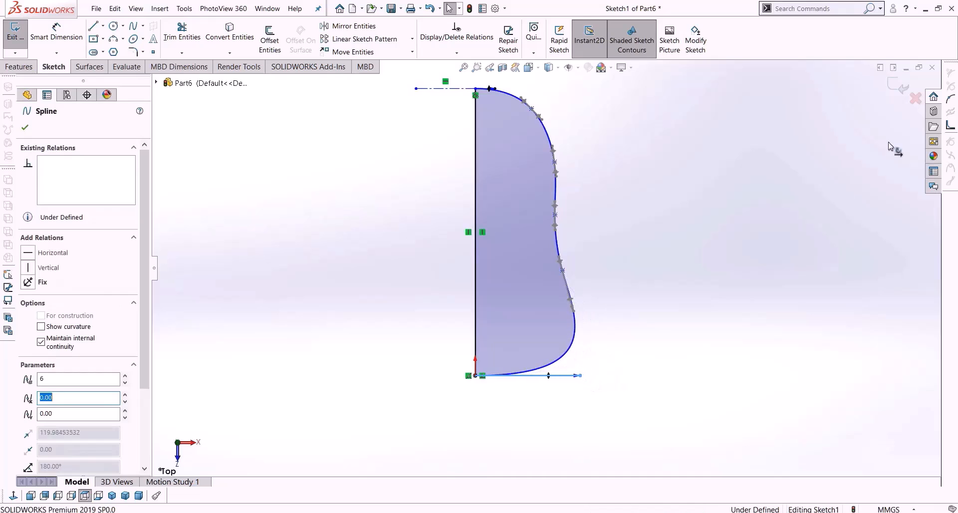
pyautogui.click(903, 91)
# Display zebra stripes on the mirrored body and examine their flow across the seam near the origin.
pyautogui.moveTo(627, 203); pyautogui.dragTo(739, 409, button='middle')
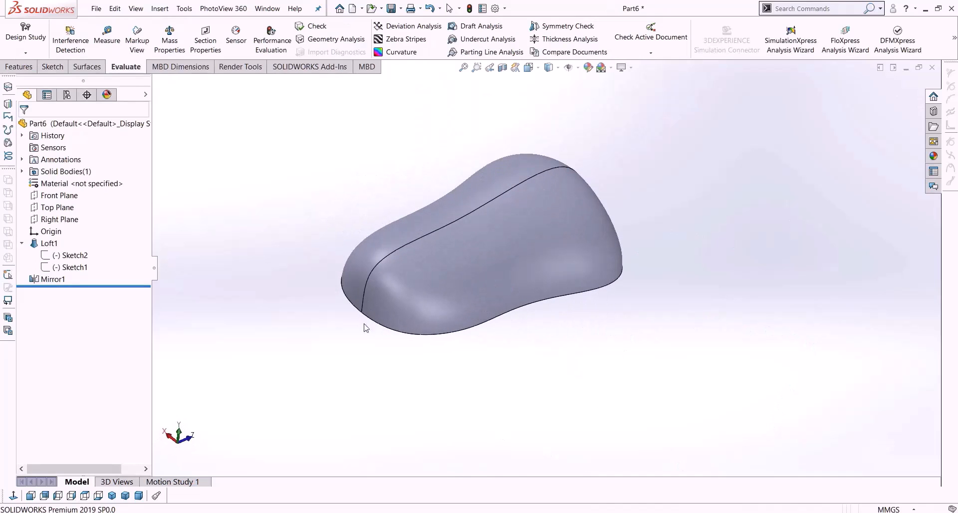
pyautogui.click(408, 40)
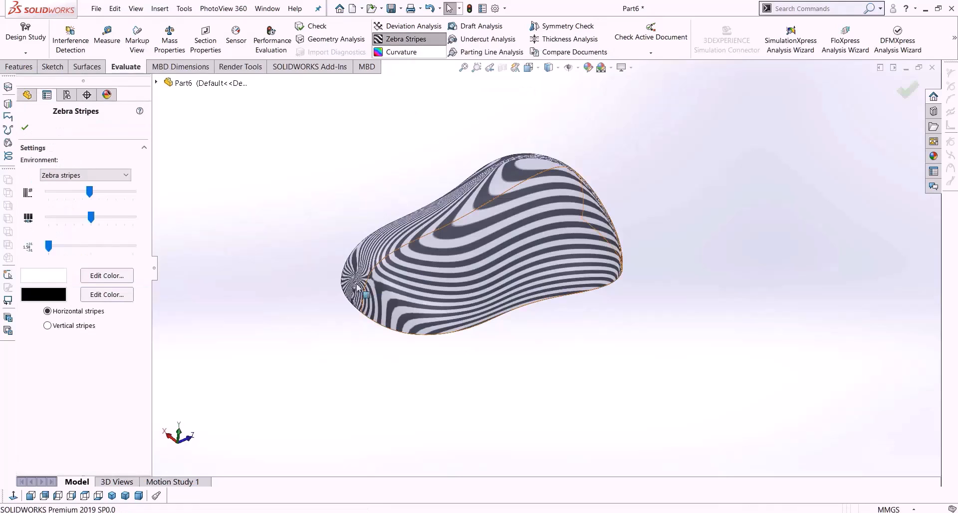
pyautogui.scroll(-5, 374, 300)
pyautogui.moveTo(381, 317); pyautogui.dragTo(415, 278, button='middle')
pyautogui.scroll(-6, 424, 338)
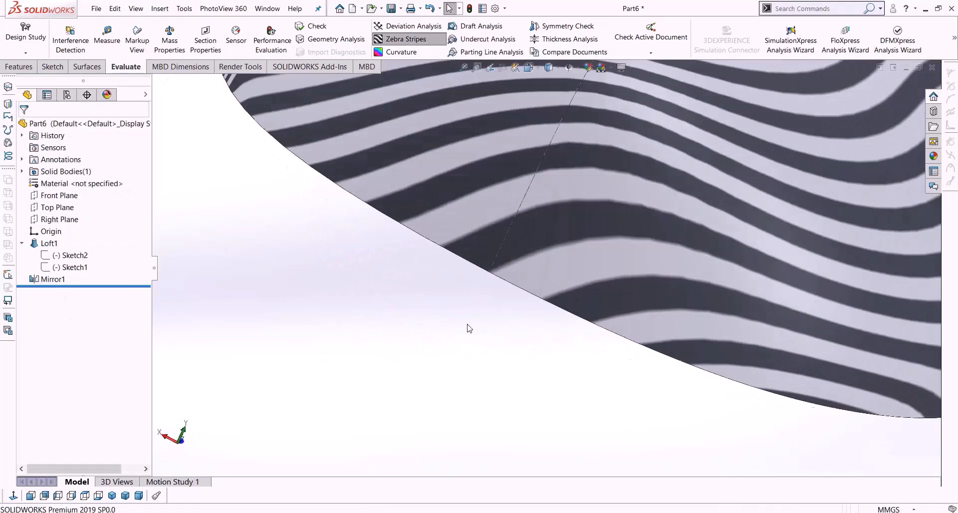
pyautogui.scroll(7, 616, 219)
pyautogui.moveTo(616, 218); pyautogui.dragTo(819, 272, button='middle')
pyautogui.scroll(-4, 818, 272)
pyautogui.moveTo(507, 255); pyautogui.dragTo(474, 215, button='middle')
# Open the loft's Right Plane sketch, examine the spline's tangency at the origin, and exit the sketch.
pyautogui.click(70, 255)
pyautogui.rightClick(70, 255)
pyautogui.click(75, 224)
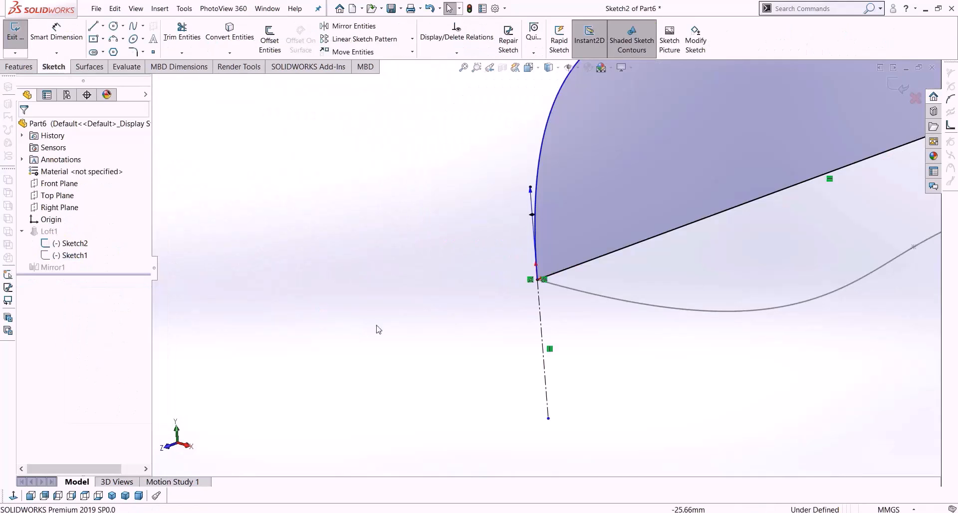
pyautogui.moveTo(509, 301)
pyautogui.mouseDown(button='middle')
pyautogui.moveTo(496, 284)
pyautogui.moveTo(504, 293)
pyautogui.mouseUp(button='middle')
pyautogui.click(894, 84)
# Edit the loft's Top Plane sketch, shorten the spline's tangent handle at the origin, and exit the sketch.
pyautogui.click(56, 256)
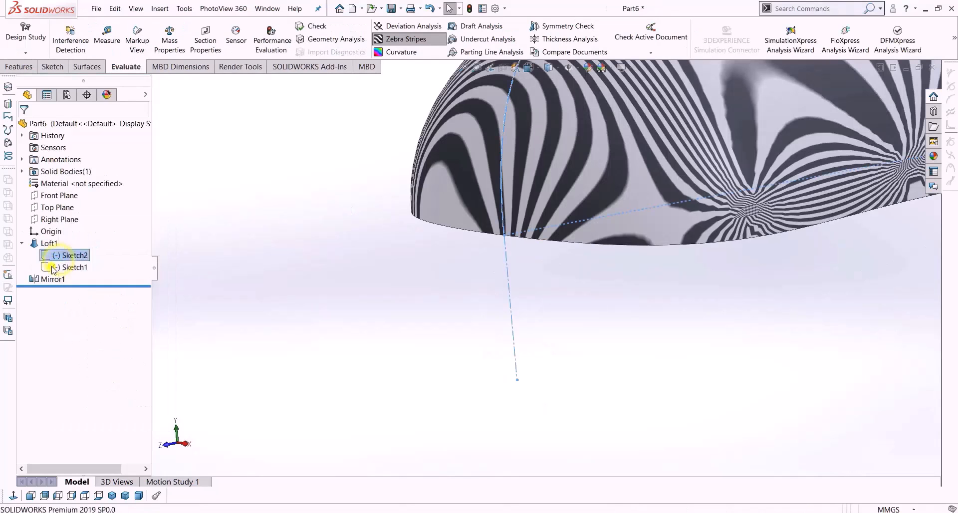
pyautogui.rightClick(53, 269)
pyautogui.click(76, 250)
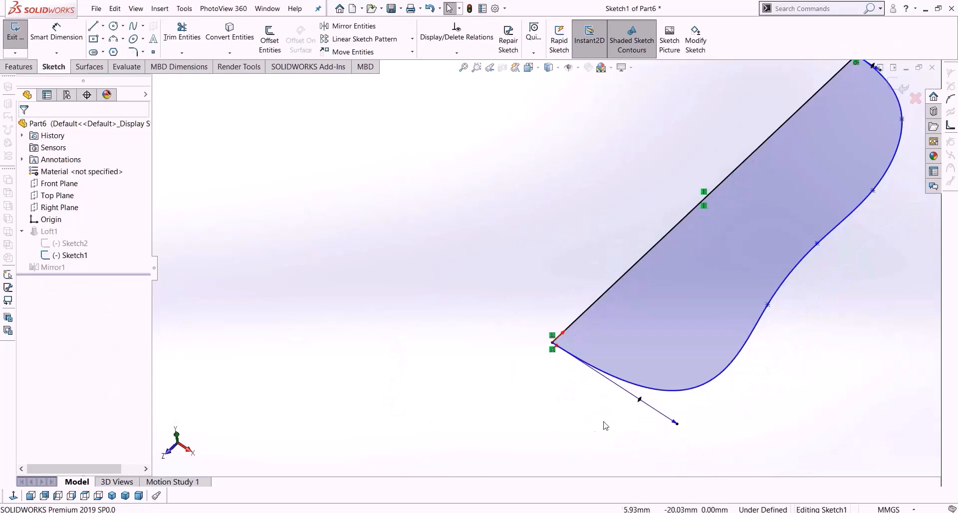
pyautogui.scroll(-3, 599, 425)
pyautogui.moveTo(720, 398); pyautogui.dragTo(662, 358)
pyautogui.scroll(3, 545, 267)
pyautogui.click(891, 92)
# Examine the zebra stripes across the seam of the rebuilt body from several angles.
pyautogui.click(126, 66)
pyautogui.click(406, 39)
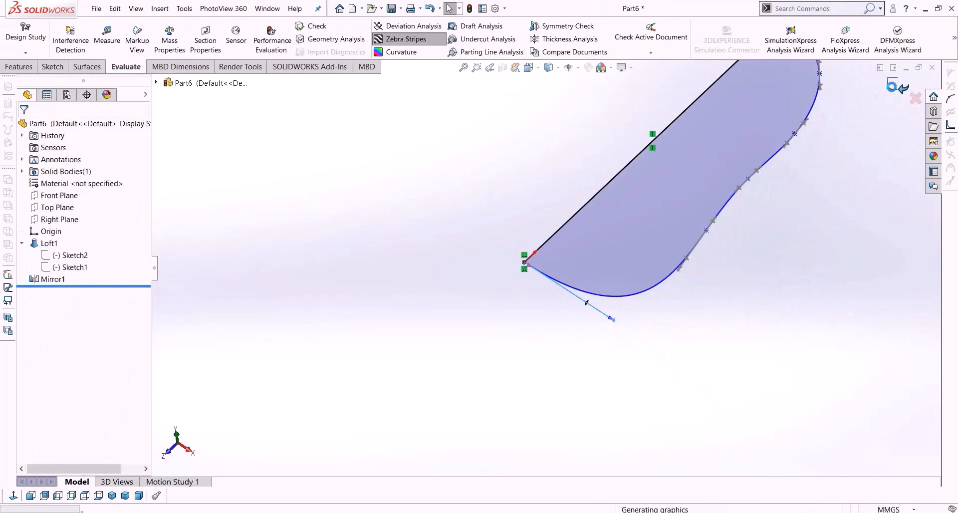
pyautogui.moveTo(495, 320); pyautogui.dragTo(489, 338, button='middle')
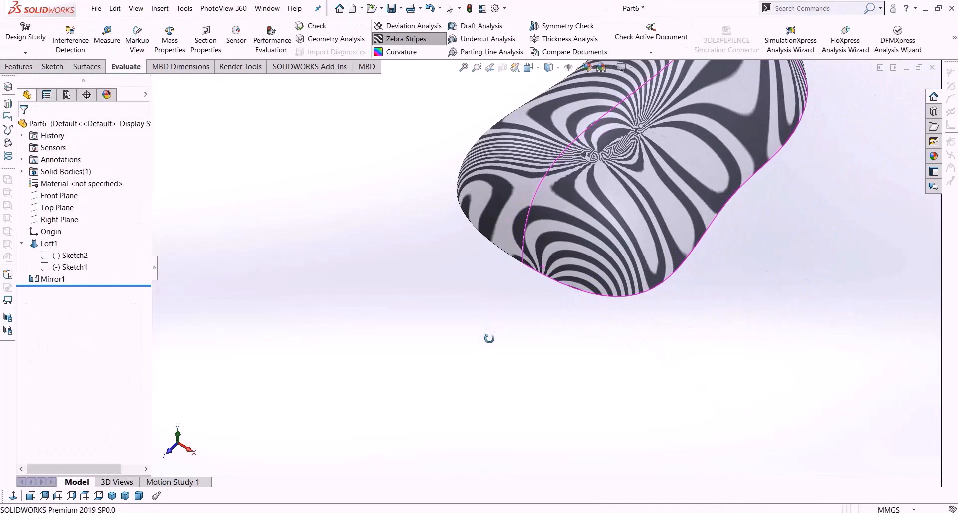
pyautogui.scroll(-5, 452, 263)
pyautogui.moveTo(449, 254); pyautogui.dragTo(497, 252, button='middle')
pyautogui.scroll(5, 498, 252)
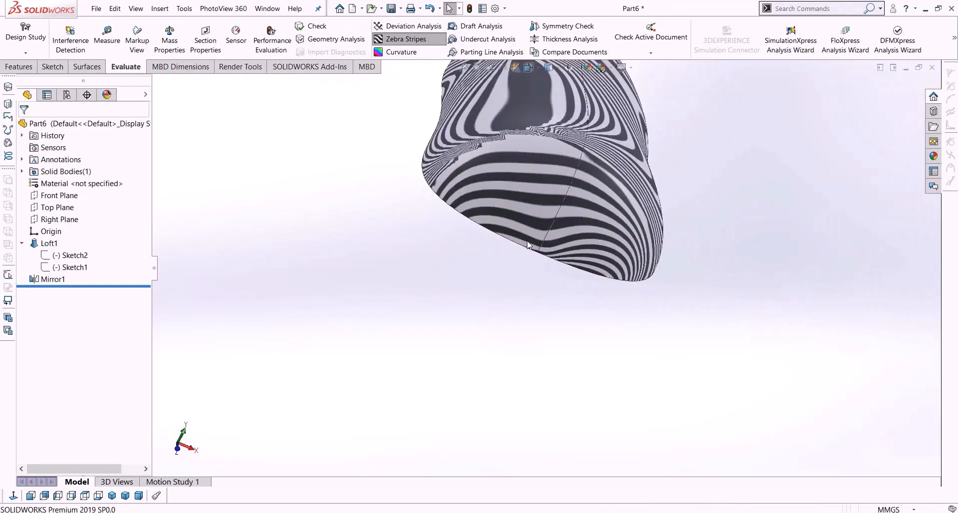
pyautogui.moveTo(412, 175); pyautogui.dragTo(559, 299, button='middle')
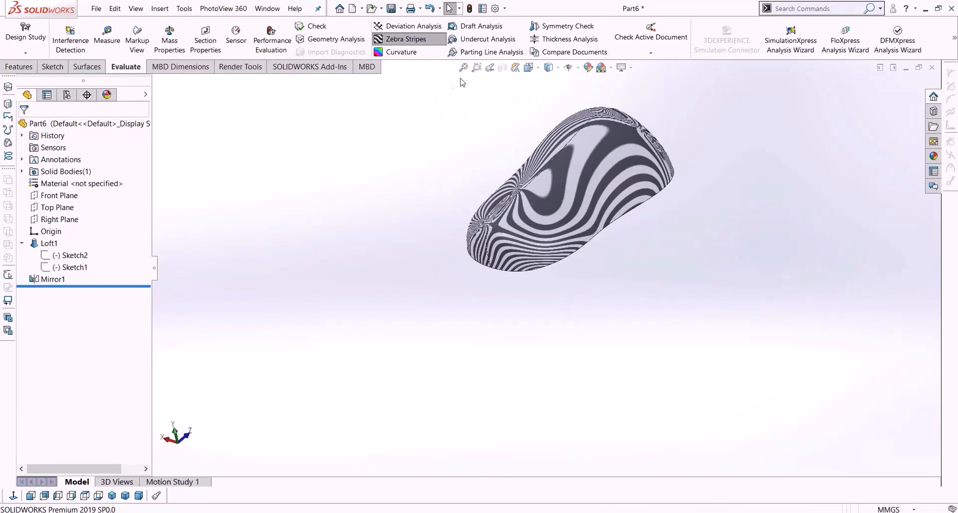
# Turn off the zebra stripes and mirror the body about its flat planar face with merged solids.
pyautogui.click(425, 44)
pyautogui.moveTo(449, 149); pyautogui.dragTo(480, 179, button='middle')
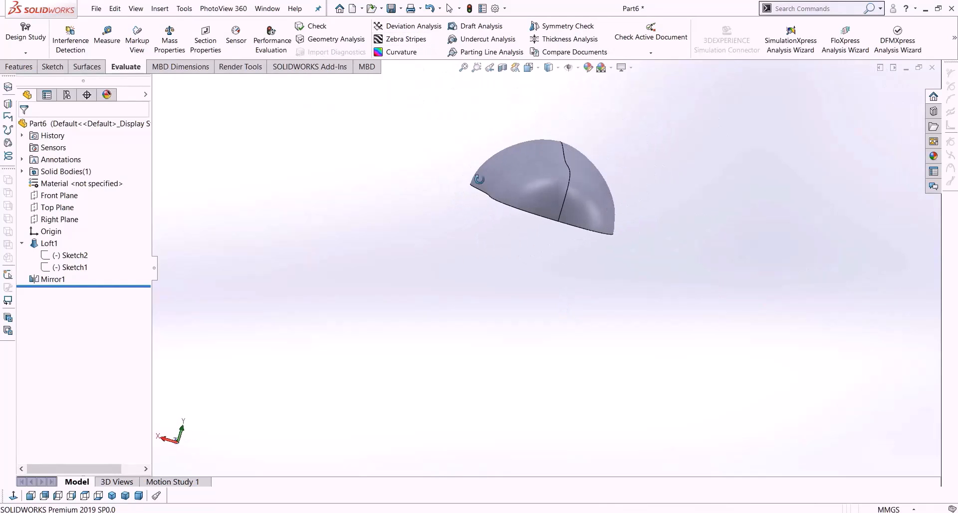
pyautogui.click(16, 68)
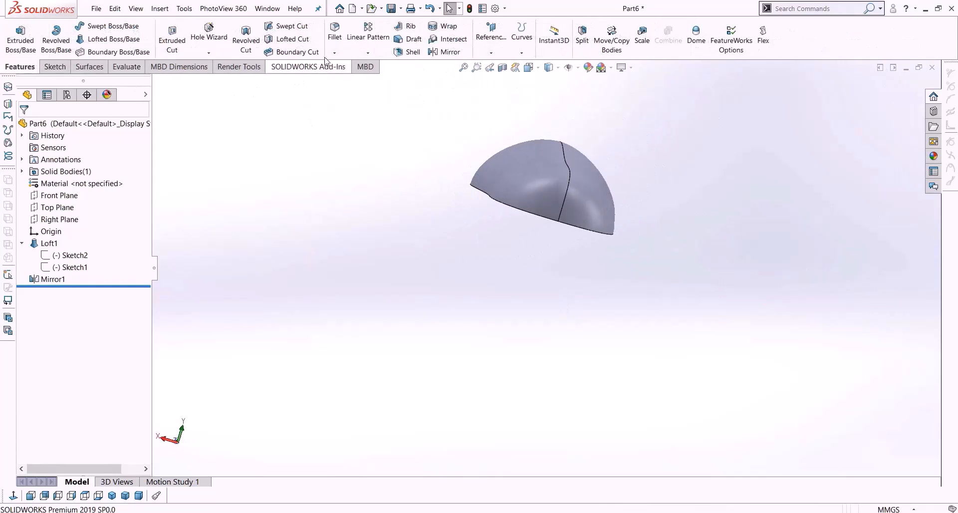
pyautogui.click(449, 51)
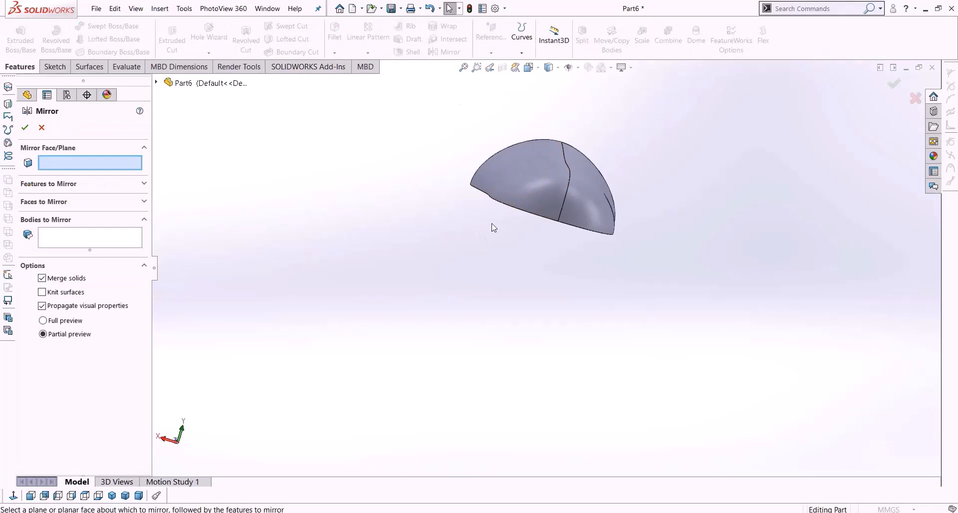
pyautogui.moveTo(490, 235); pyautogui.dragTo(504, 192, button='middle')
pyautogui.click(511, 193)
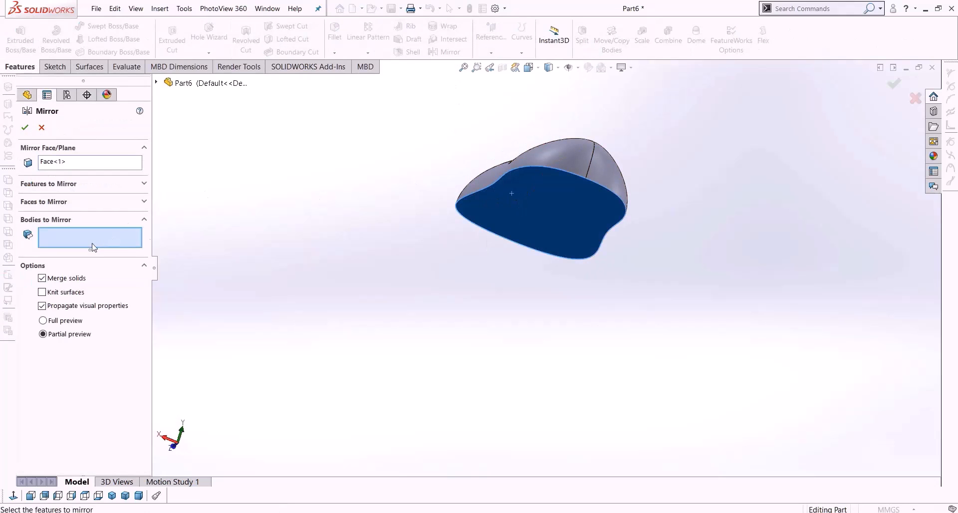
pyautogui.click(552, 158)
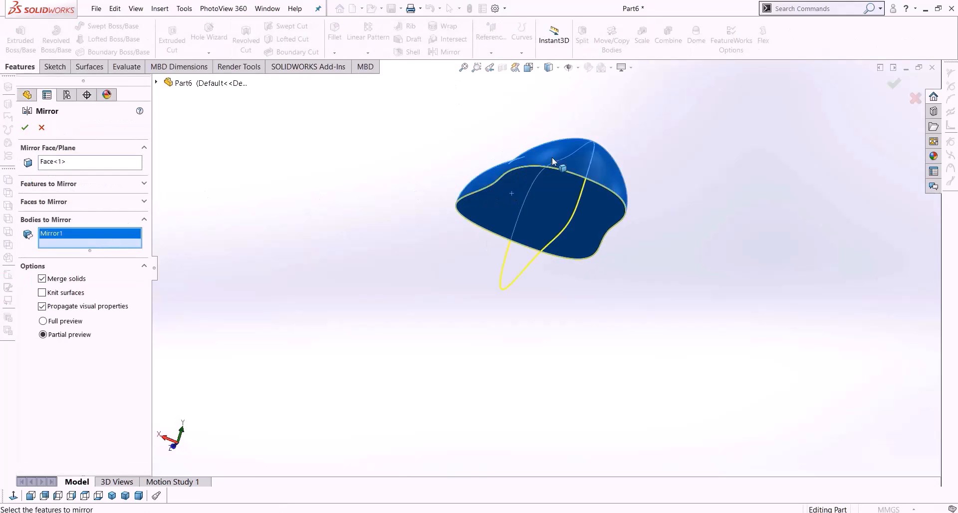
pyautogui.click(25, 128)
pyautogui.moveTo(367, 272); pyautogui.dragTo(404, 359, button='middle')
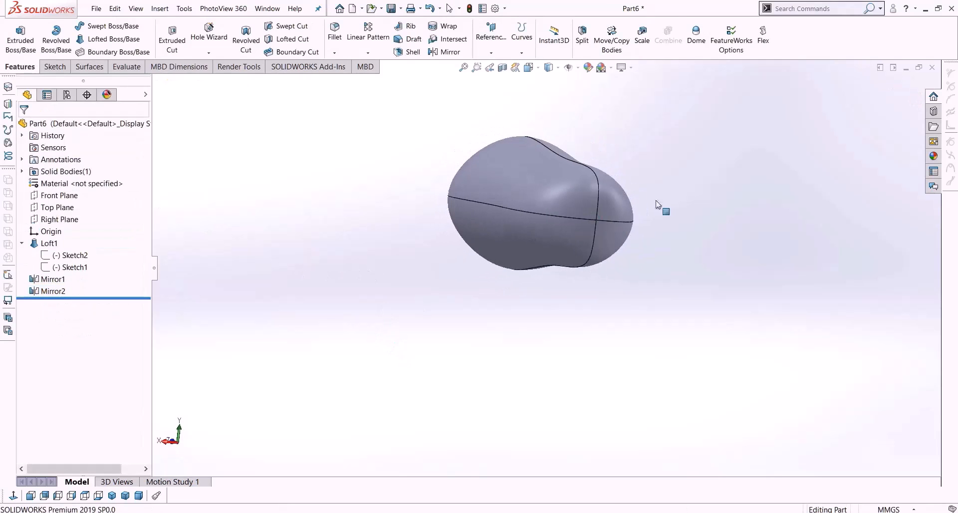
# Set the display style to shaded without edges.
pyautogui.moveTo(595, 229)
pyautogui.mouseDown(button='middle')
pyautogui.moveTo(561, 238)
pyautogui.moveTo(579, 232)
pyautogui.mouseUp(button='middle')
pyautogui.click(551, 67)
pyautogui.click(550, 96)
pyautogui.moveTo(711, 252); pyautogui.dragTo(624, 240, button='middle')
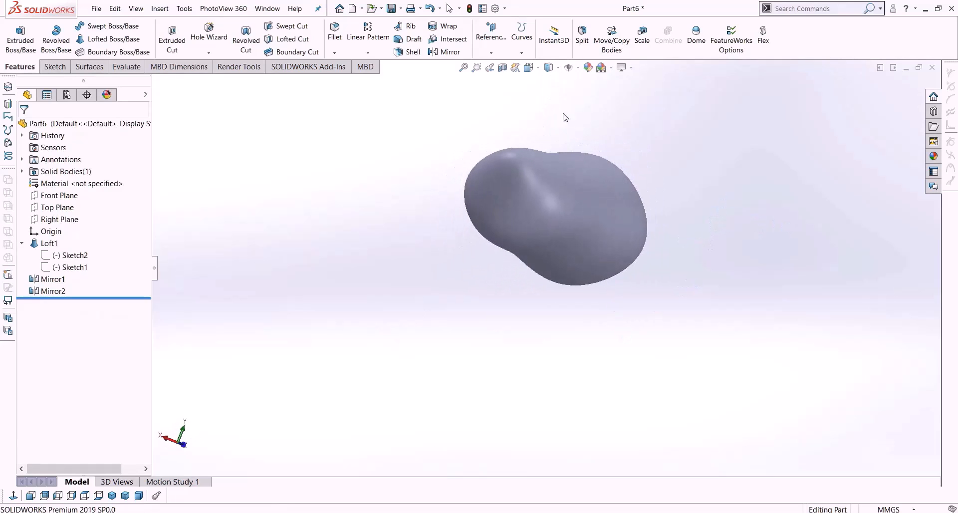
# Display zebra stripes on the complete body, examine their flow across the seams, and turn the stripes off.
pyautogui.click(89, 67)
pyautogui.click(127, 66)
pyautogui.click(402, 39)
pyautogui.moveTo(529, 264); pyautogui.dragTo(767, 284, button='middle')
pyautogui.scroll(-4, 610, 205)
pyautogui.middleClick(601, 214)
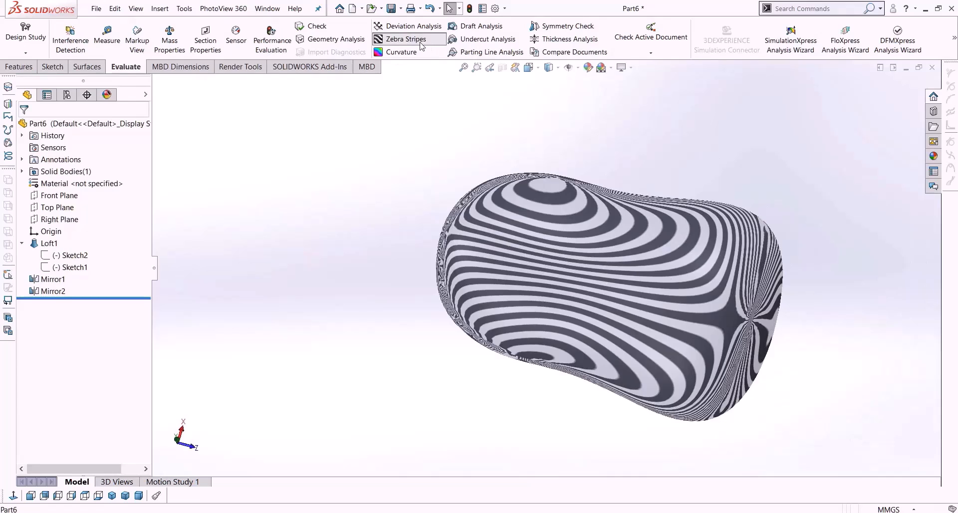
pyautogui.click(418, 40)
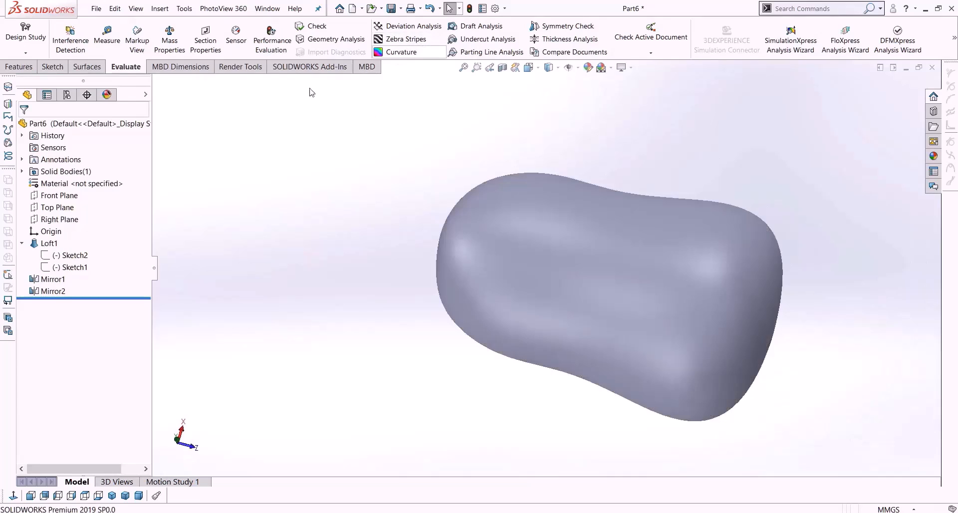
# Delete the second mirror feature, Mirror2, from the part.
pyautogui.click(53, 291)
pyautogui.press('Delete')
pyautogui.press('Return')
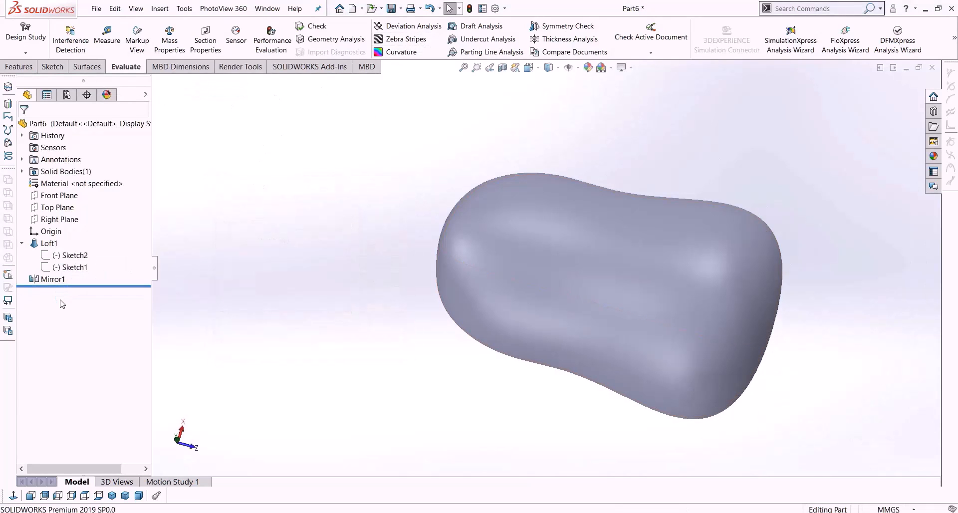
pyautogui.click(155, 273)
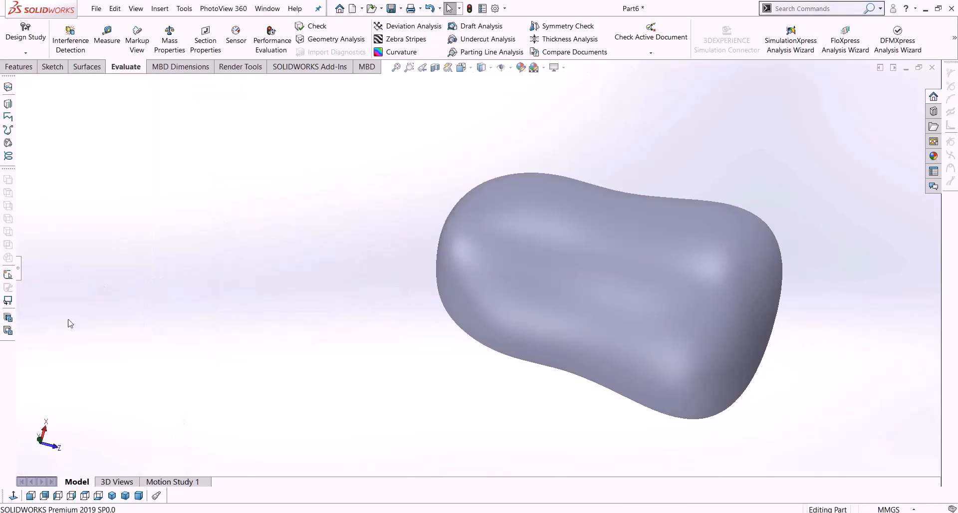
pyautogui.click(19, 273)
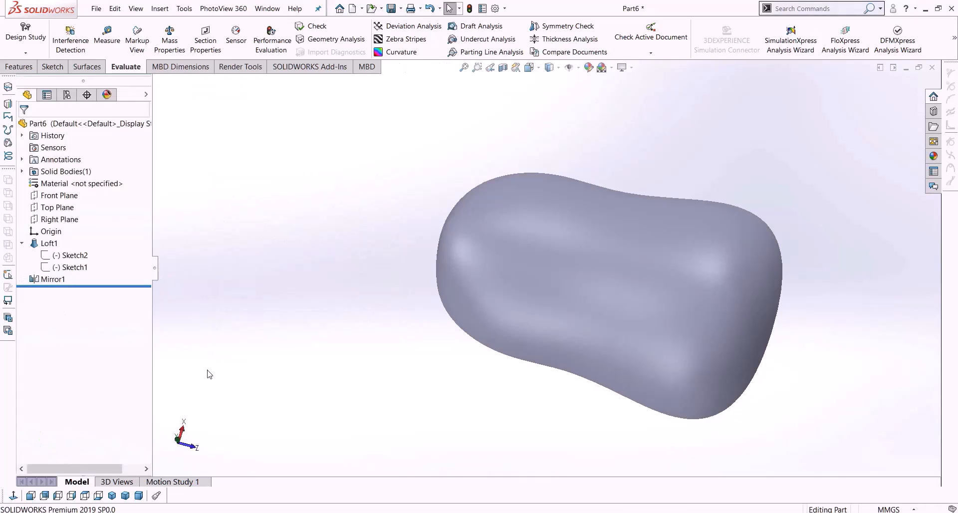
pyautogui.click(155, 273)
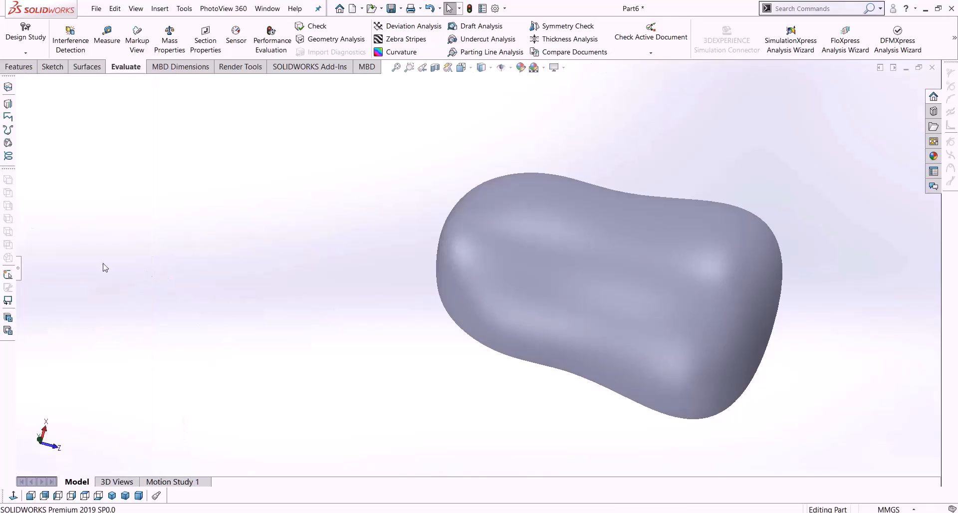
pyautogui.click(18, 273)
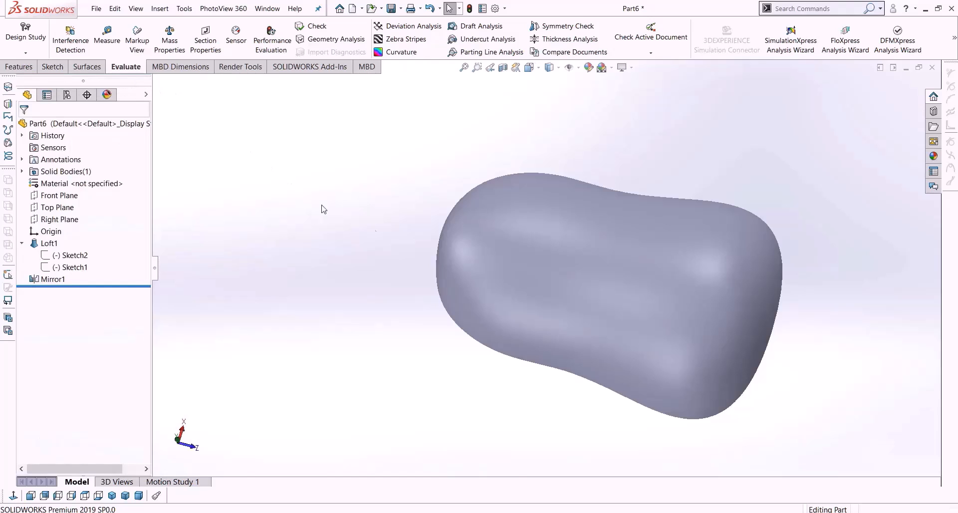
pyautogui.moveTo(530, 421); pyautogui.dragTo(581, 368, button='middle')
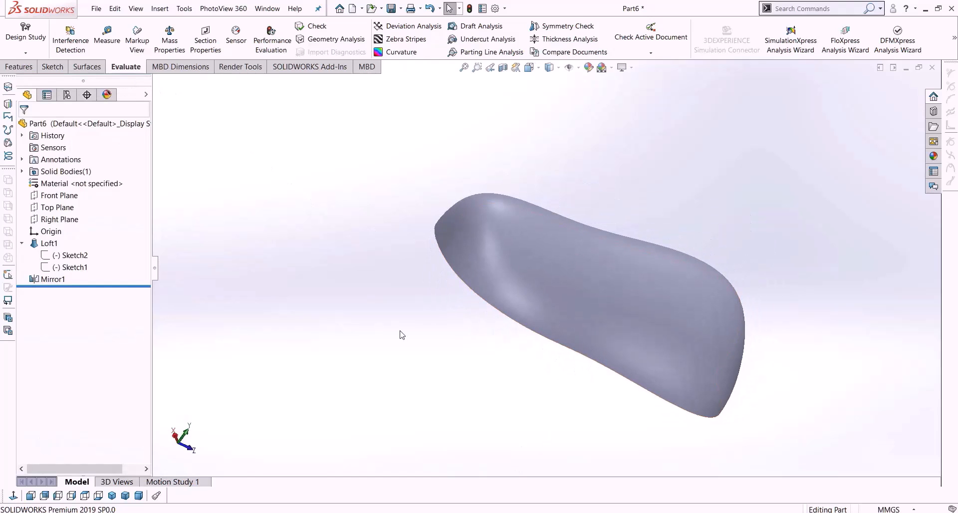
# Create a new part and sketch a center rectangle about 130 by 82 mm at the origin on the Top Plane.
pyautogui.hotkey('ctrl', 'n')
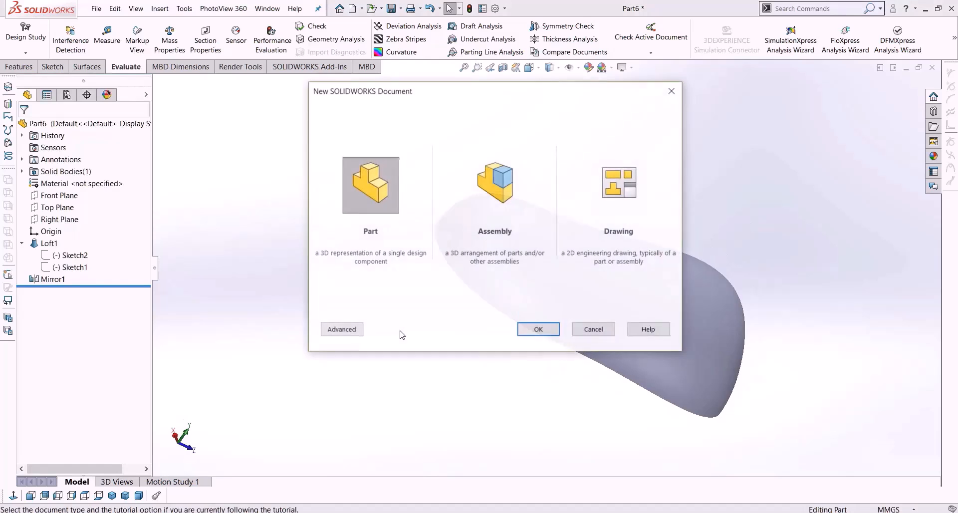
pyautogui.press('Return')
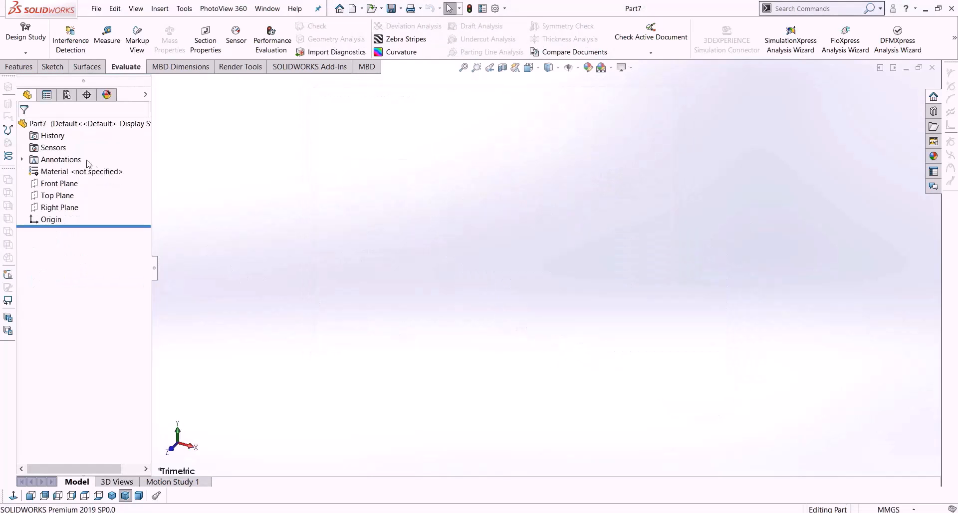
pyautogui.click(57, 195)
pyautogui.click(53, 67)
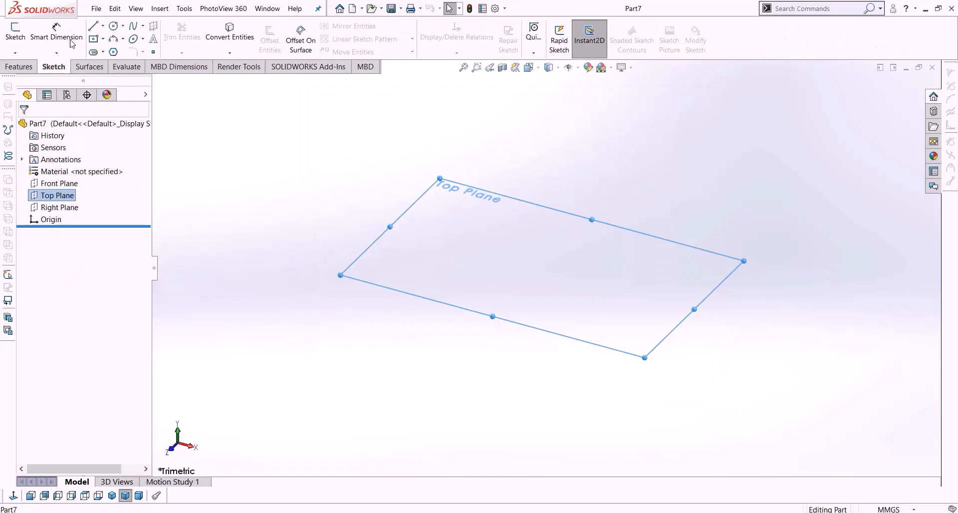
pyautogui.click(113, 27)
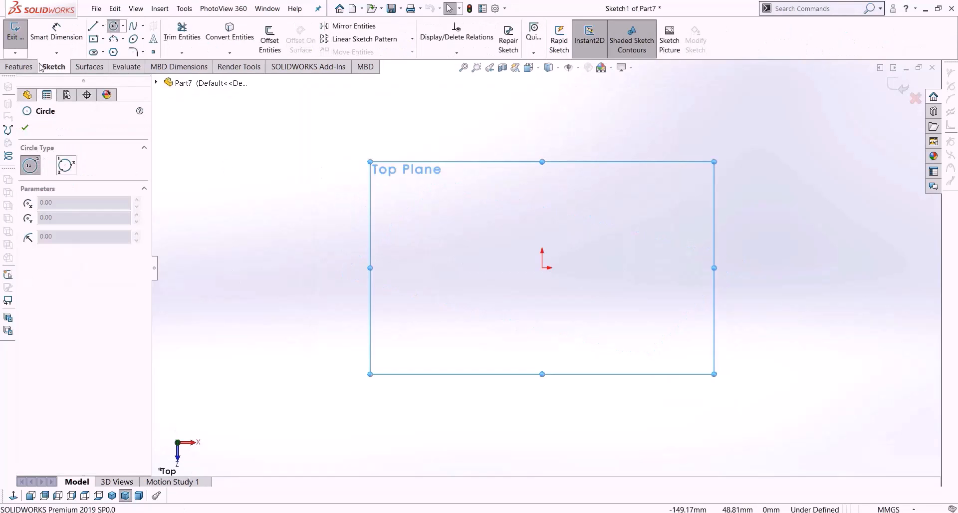
pyautogui.click(94, 44)
pyautogui.click(16, 68)
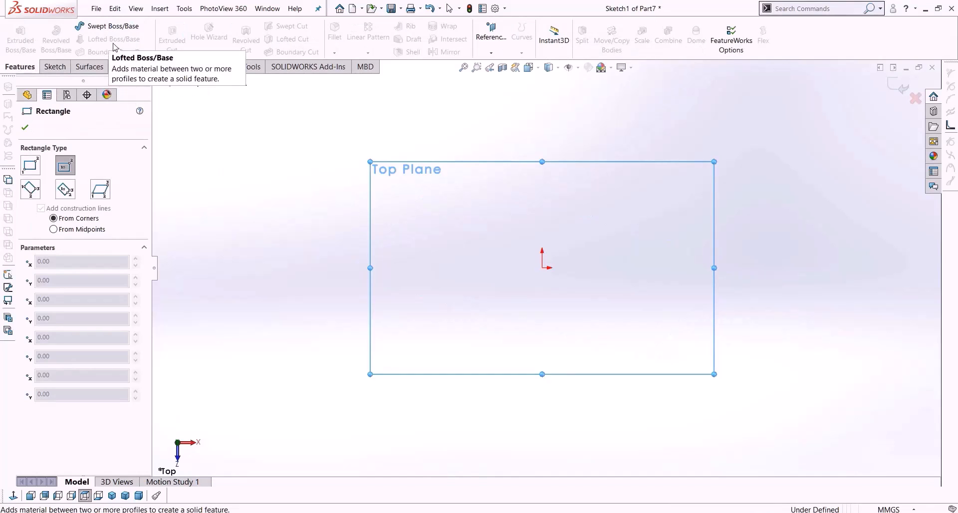
pyautogui.click(543, 268)
pyautogui.click(669, 347)
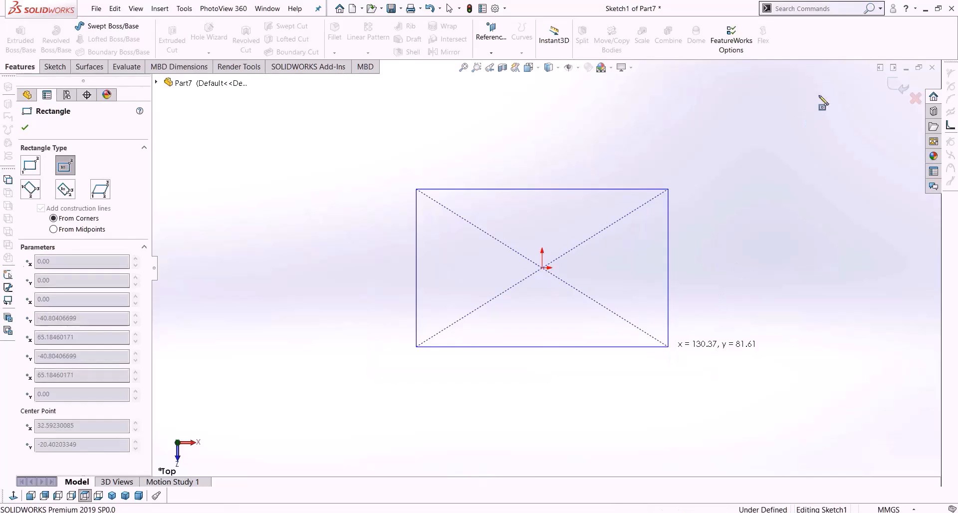
pyautogui.click(896, 86)
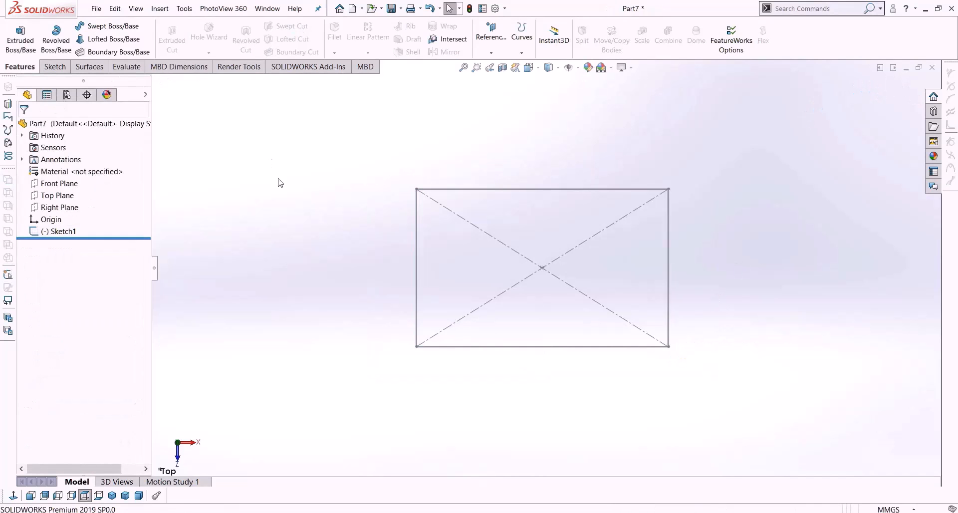
# Create a reference plane offset 70 mm above the Top Plane.
pyautogui.moveTo(277, 174); pyautogui.dragTo(279, 90, button='middle')
pyautogui.click(59, 195)
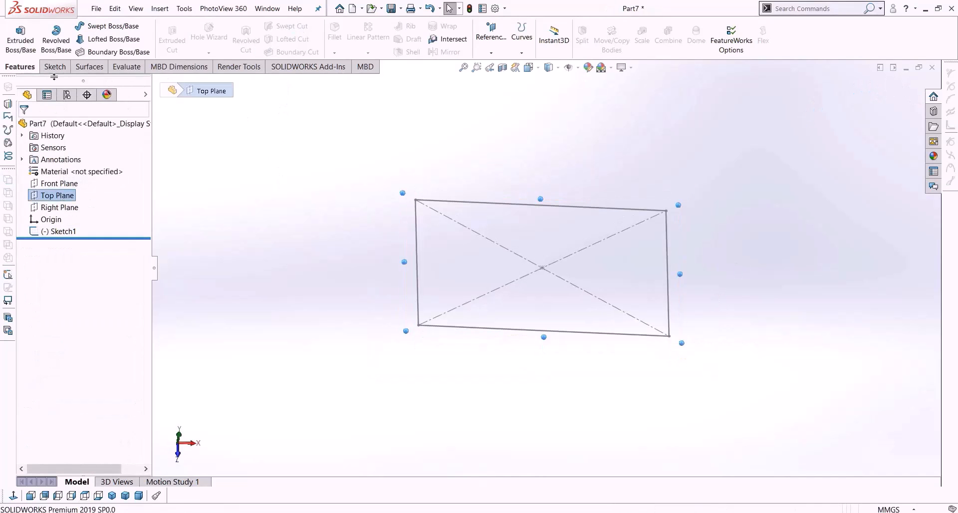
pyautogui.click(492, 53)
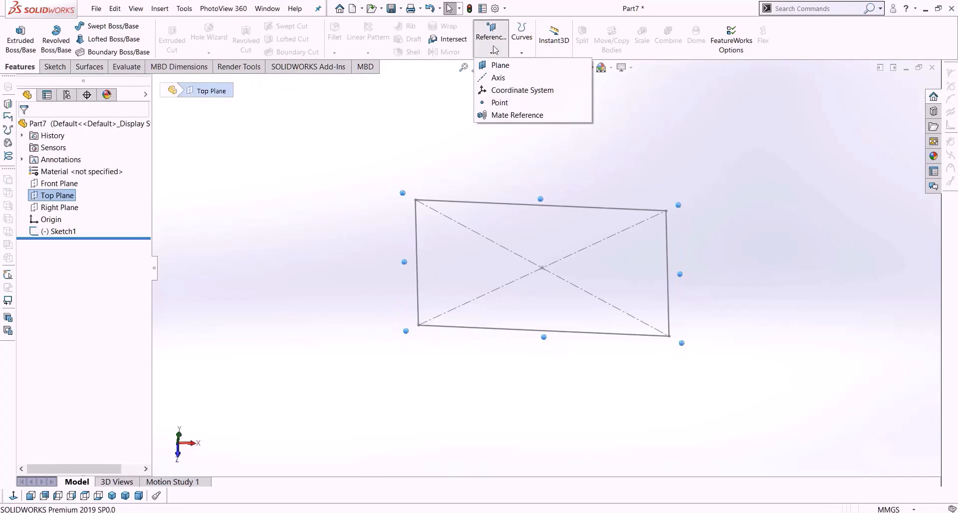
pyautogui.click(495, 64)
pyautogui.scroll(4, 346, 173)
pyautogui.moveTo(415, 149); pyautogui.dragTo(435, 80, button='middle')
pyautogui.click(141, 288)
pyautogui.click(141, 288)
pyautogui.click(141, 288)
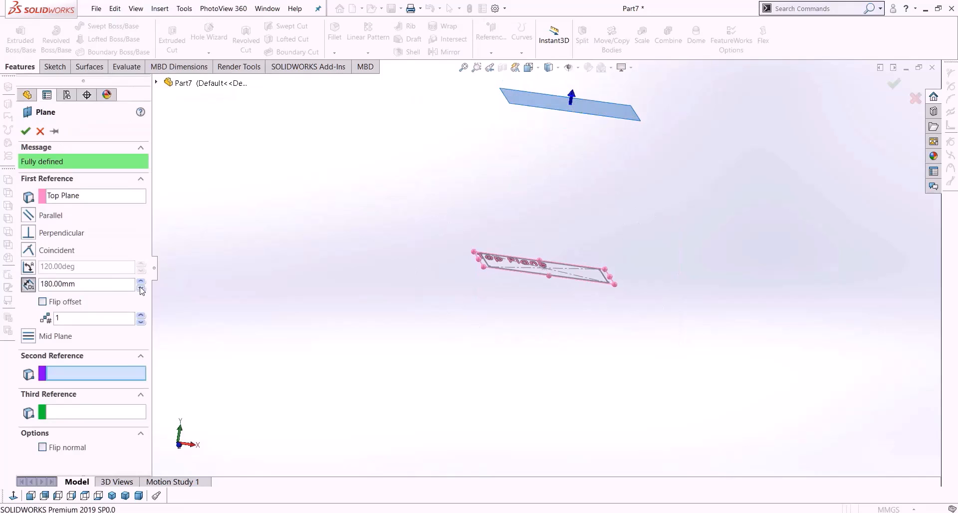
pyautogui.click(141, 288)
pyautogui.click(141, 288)
pyautogui.click(141, 288)
pyautogui.click(141, 288)
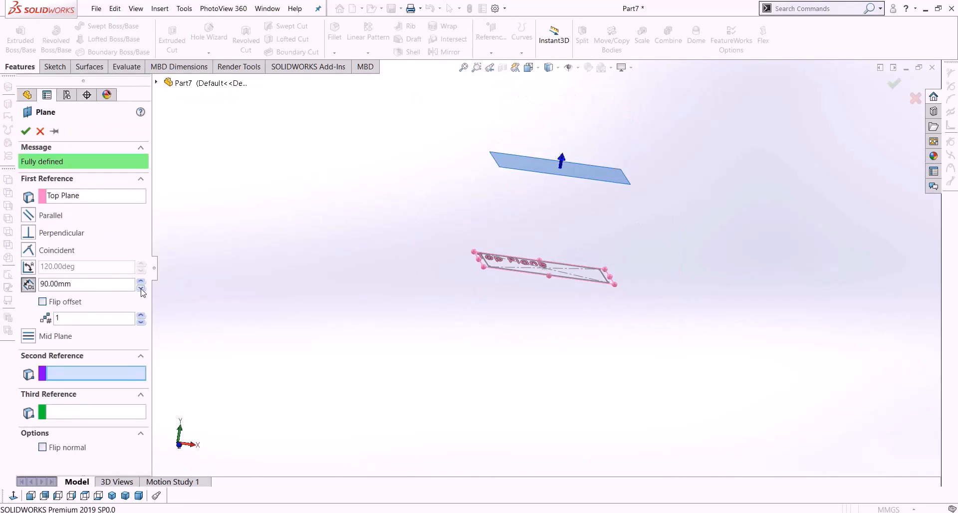
pyautogui.click(141, 288)
pyautogui.click(26, 132)
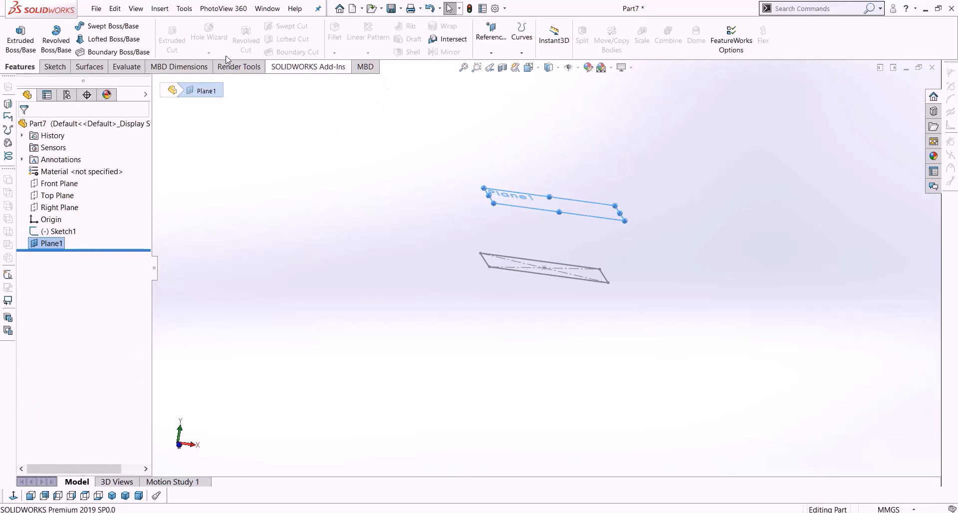
# Create a second reference plane offset 50 mm above Plane1.
pyautogui.click(489, 52)
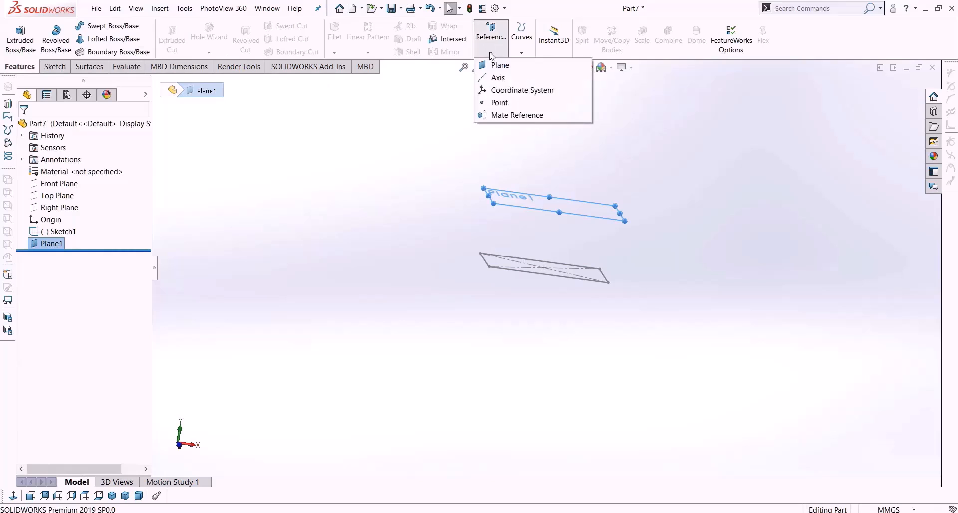
pyautogui.click(499, 65)
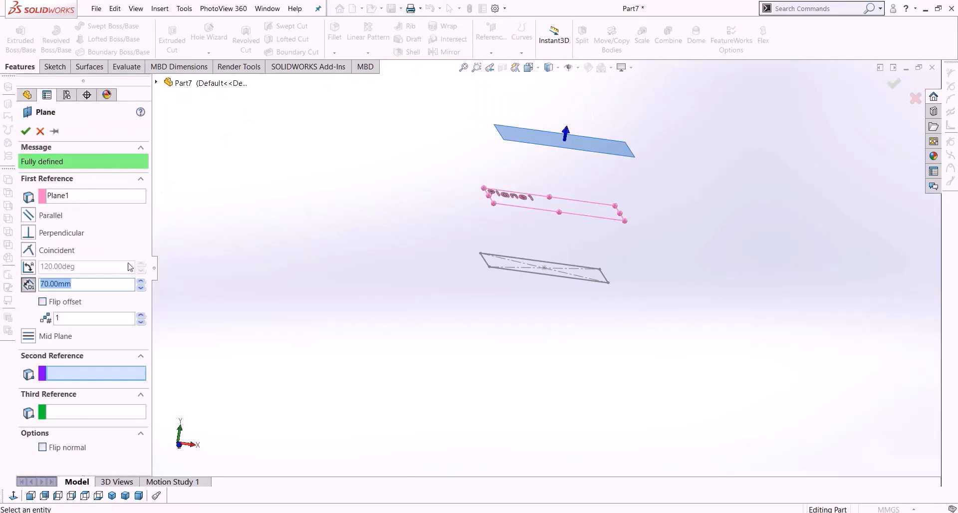
pyautogui.click(141, 288)
pyautogui.click(141, 287)
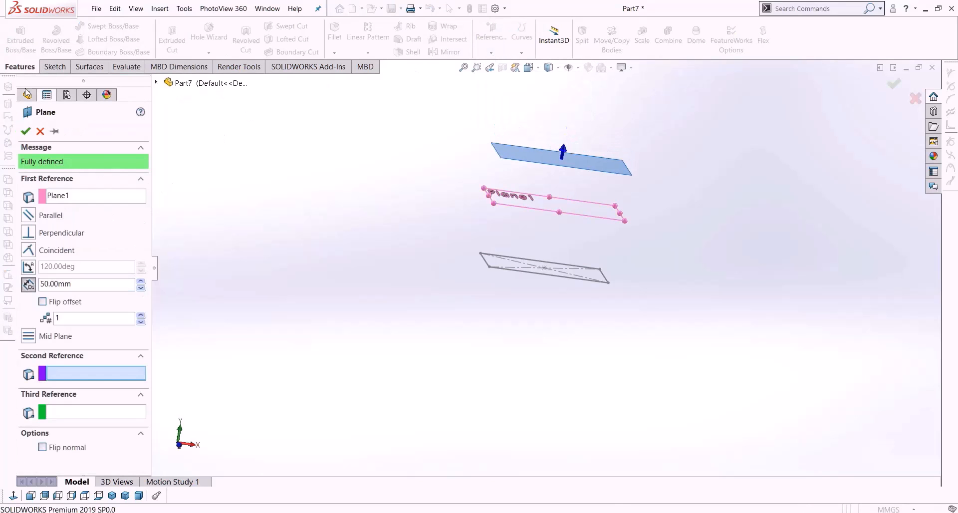
pyautogui.click(26, 131)
# Open a new sketch on Plane1, viewed face-on, with the Ellipse tool active.
pyautogui.moveTo(443, 248); pyautogui.dragTo(456, 289, button='middle')
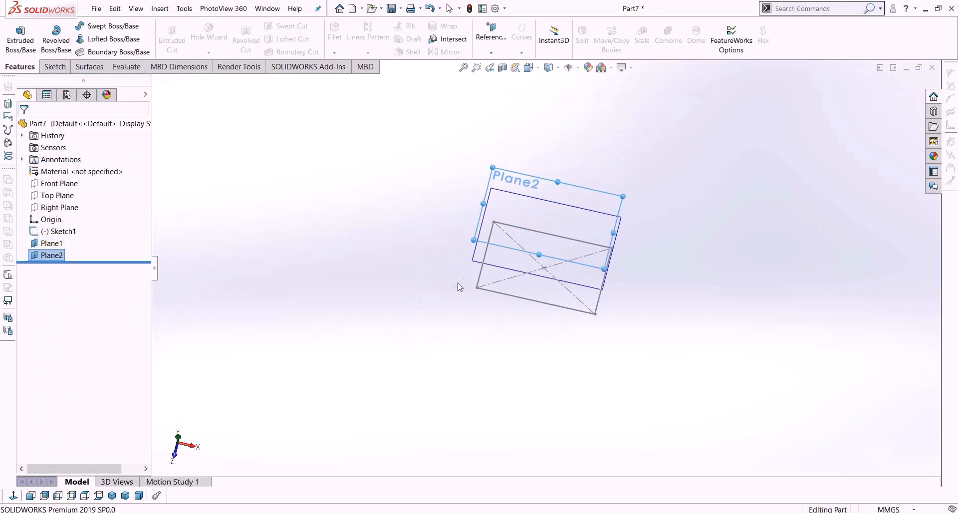
pyautogui.click(52, 244)
pyautogui.click(55, 67)
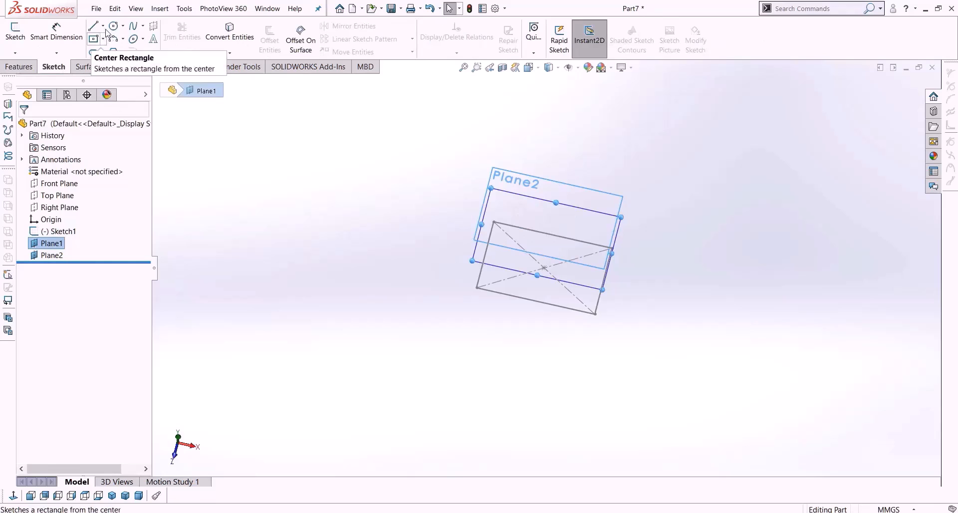
pyautogui.click(134, 39)
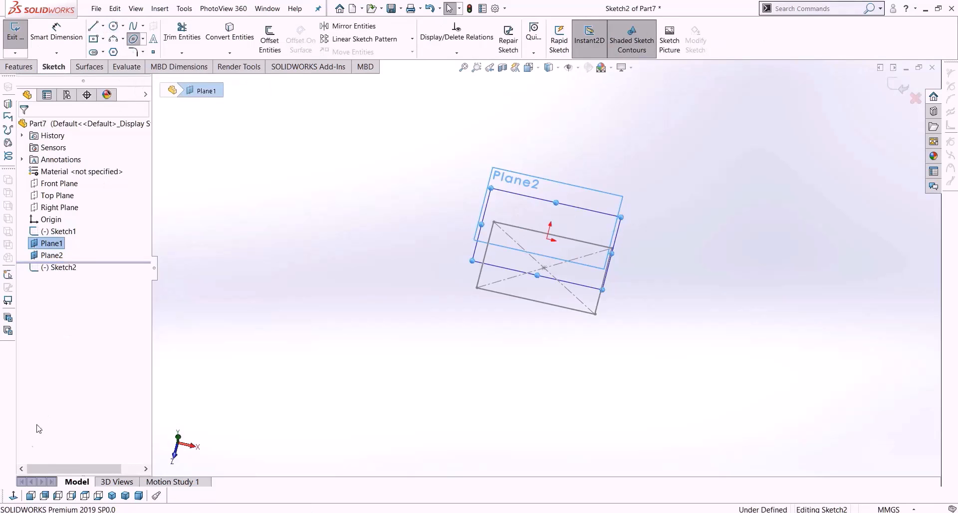
pyautogui.click(14, 496)
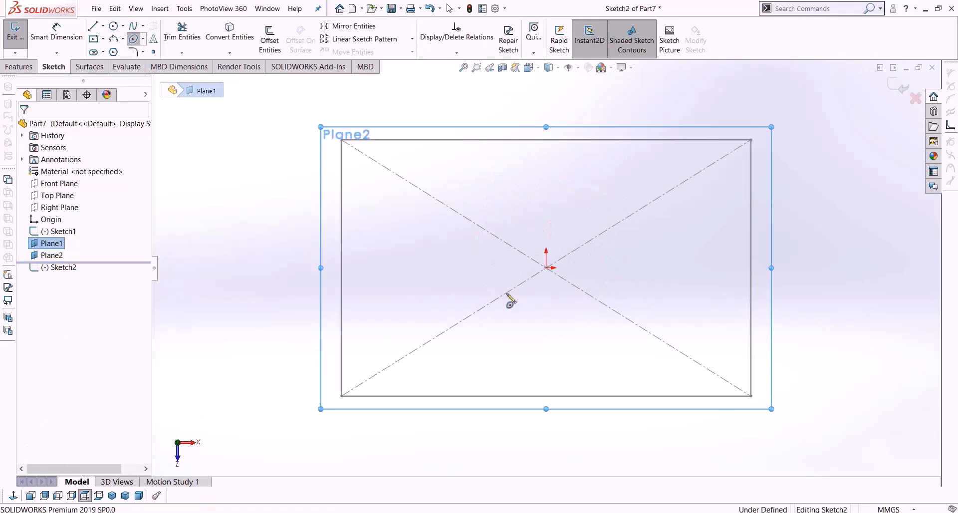
# Sketch an ellipse centered on the origin with radii of about 118 and 54 mm.
pyautogui.click(547, 268)
pyautogui.click(917, 264)
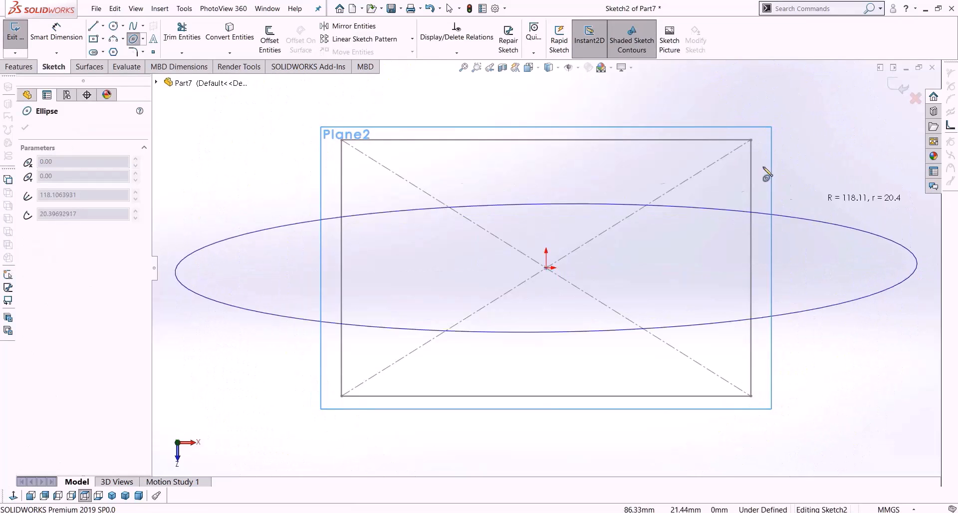
pyautogui.click(731, 96)
pyautogui.scroll(3, 658, 164)
pyautogui.moveTo(630, 179); pyautogui.dragTo(630, 8, button='middle')
pyautogui.moveTo(640, 40); pyautogui.dragTo(663, 167, button='middle')
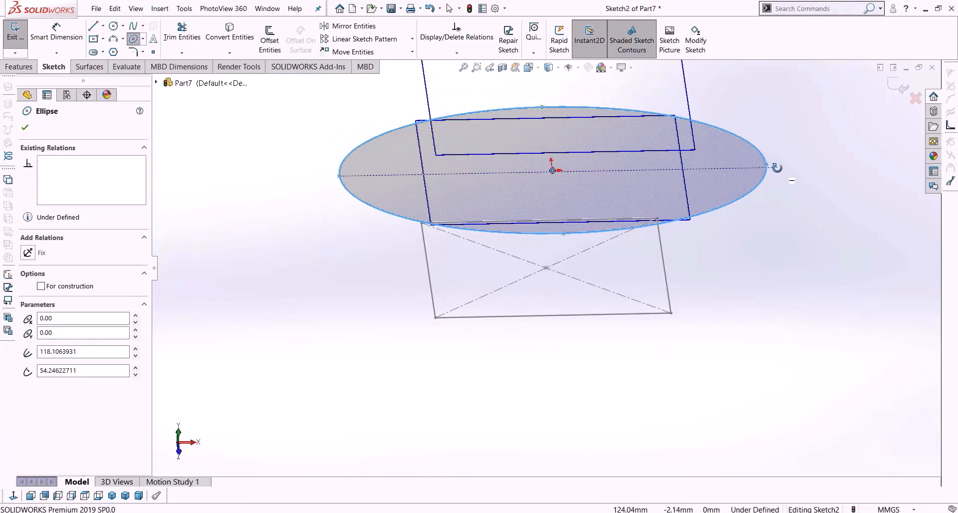
# Delete the ellipse from the sketch on Plane1.
pyautogui.press('Escape')
pyautogui.click(732, 204)
pyautogui.press('Delete')
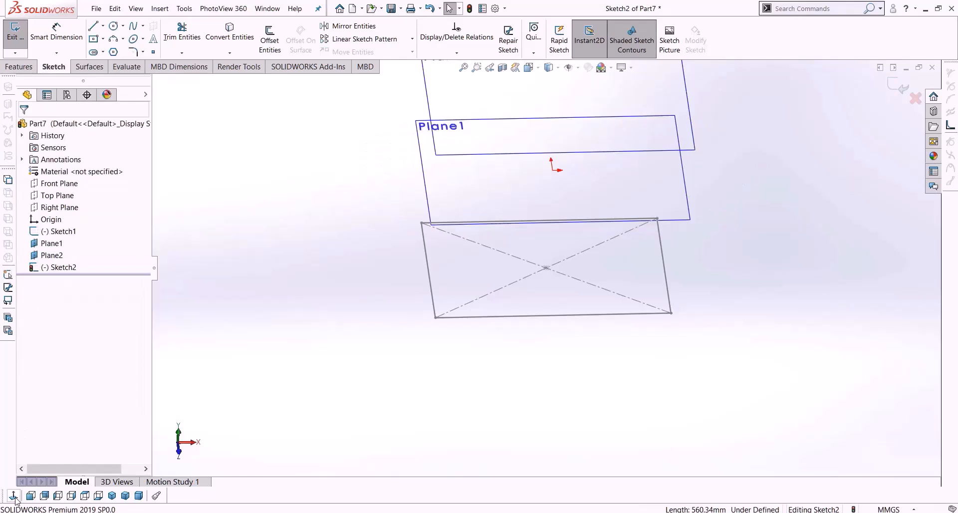
pyautogui.click(14, 498)
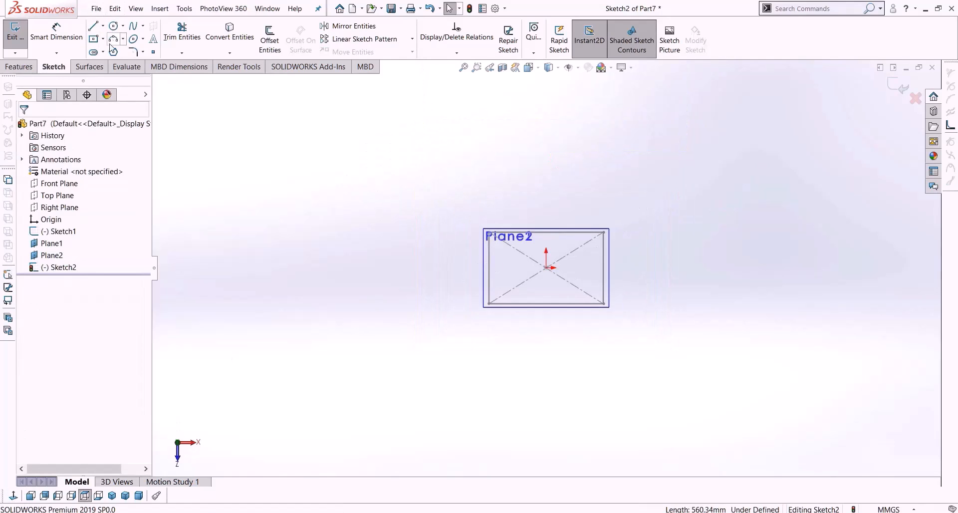
pyautogui.click(93, 40)
pyautogui.scroll(-3, 542, 274)
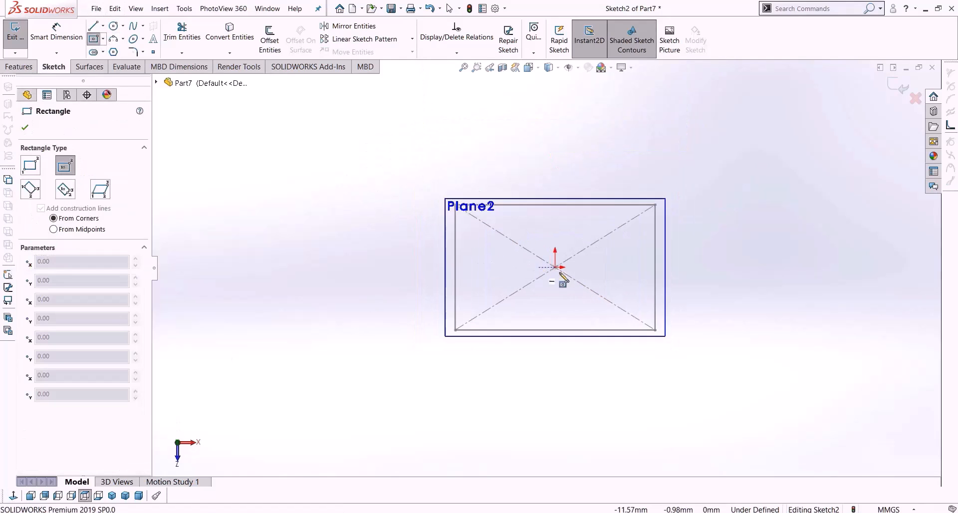
pyautogui.click(555, 267)
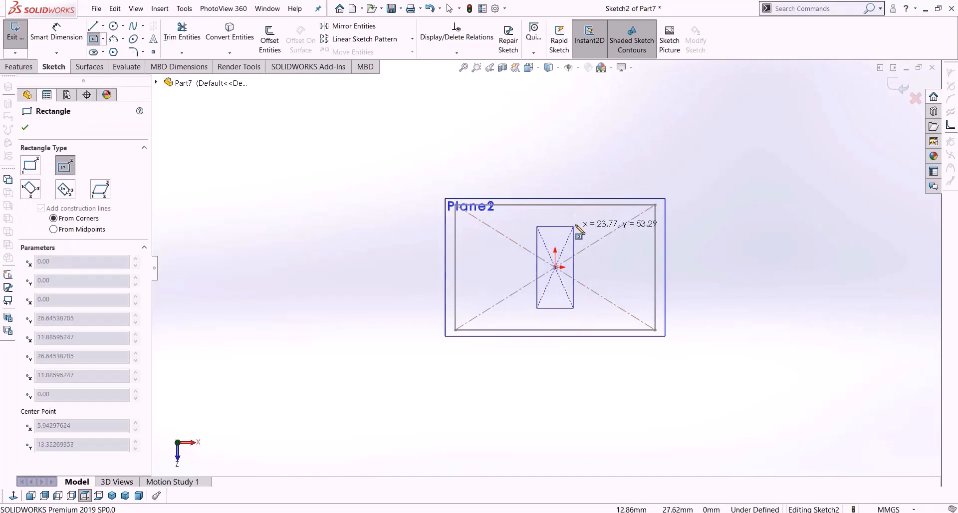
pyautogui.click(95, 39)
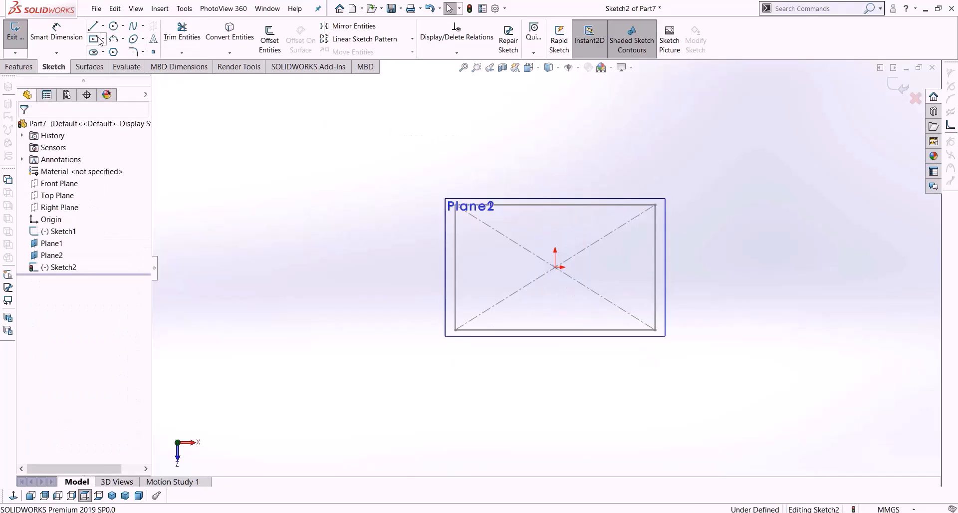
# Sketch an upright three-sided polygon centered on the origin on Plane1, enlarge it until its apex is about 49 mm out, and close the sketch.
pyautogui.click(114, 52)
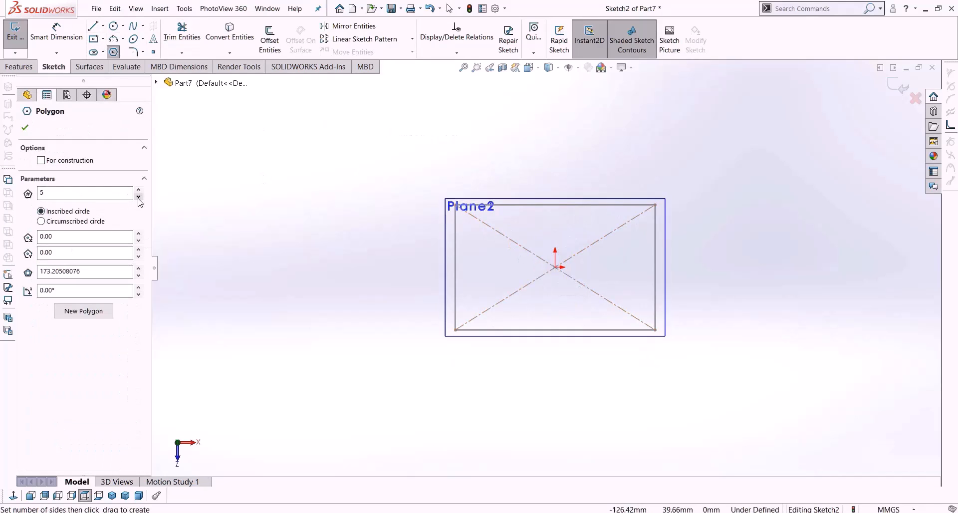
pyautogui.click(556, 267)
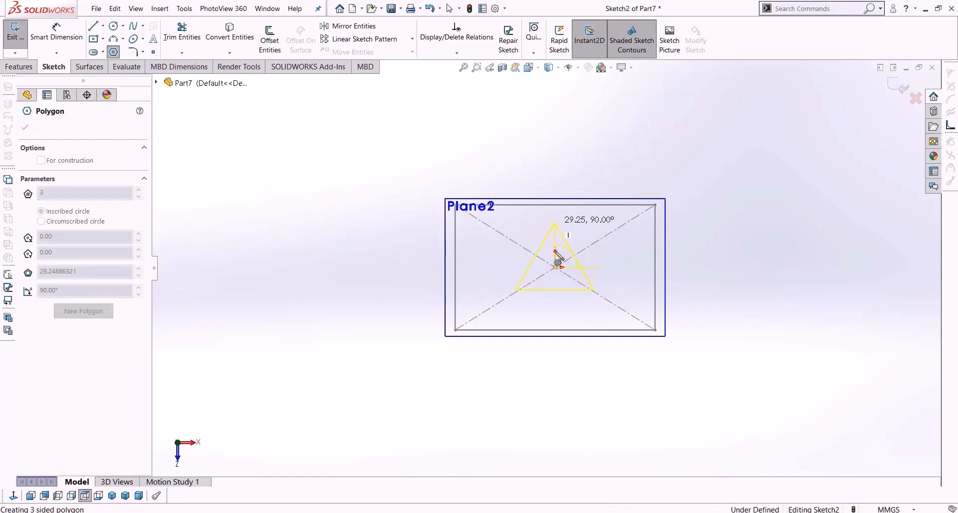
pyautogui.click(555, 244)
pyautogui.press('Escape')
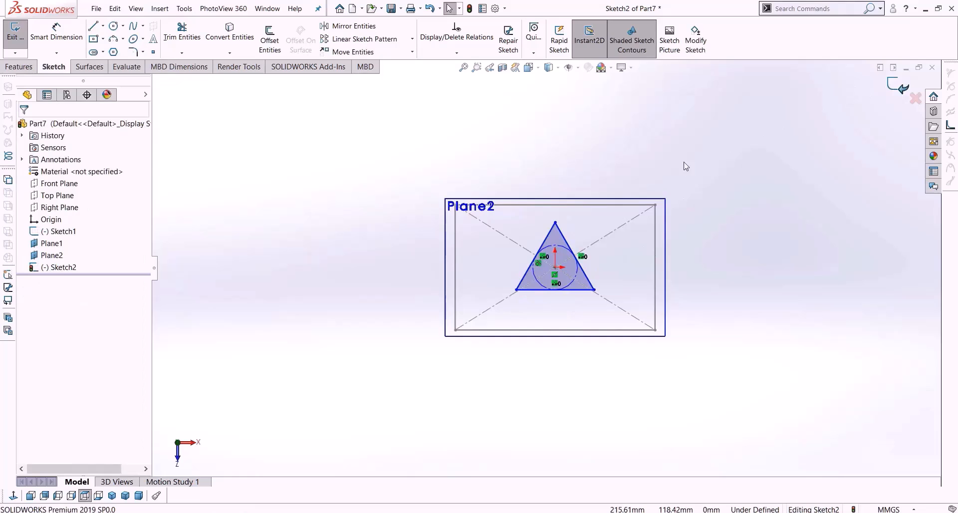
pyautogui.moveTo(555, 223); pyautogui.dragTo(556, 191)
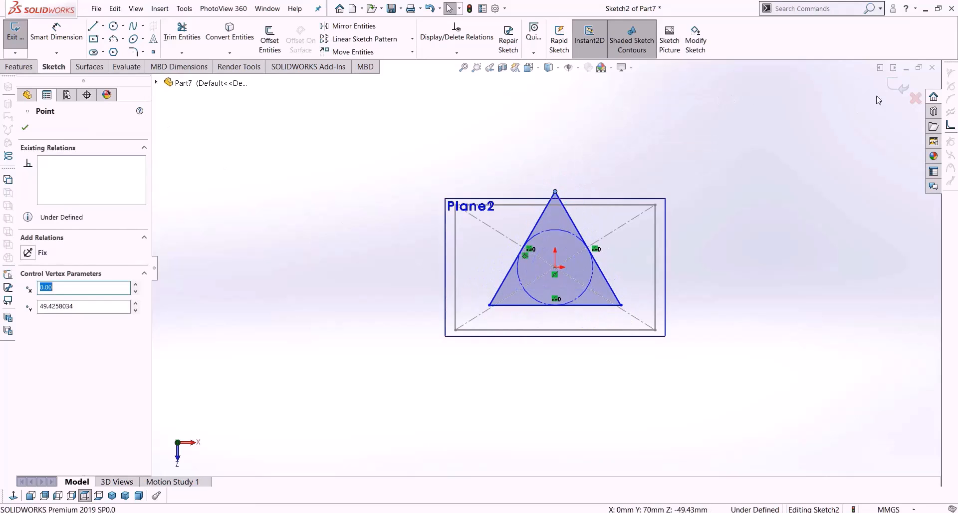
pyautogui.click(15, 32)
pyautogui.moveTo(471, 240); pyautogui.dragTo(457, 158, button='middle')
pyautogui.click(451, 149)
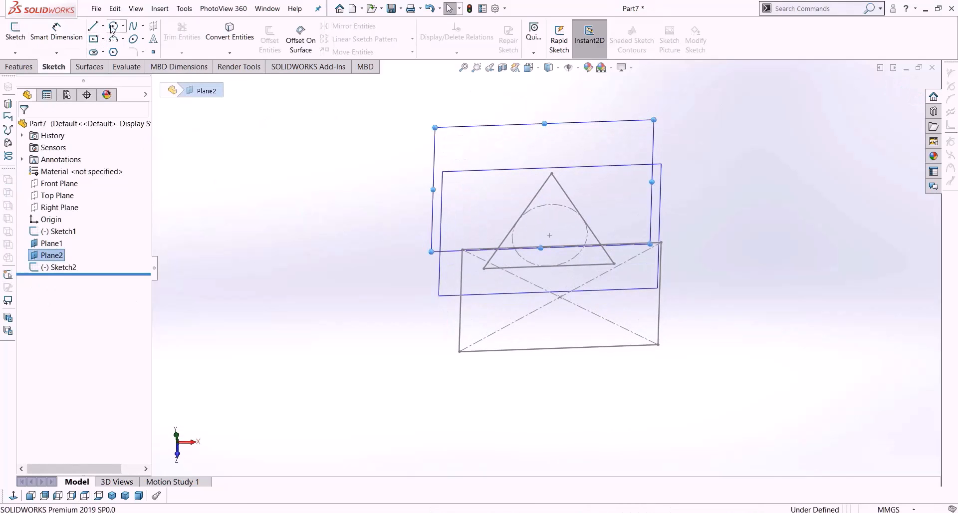
pyautogui.click(113, 52)
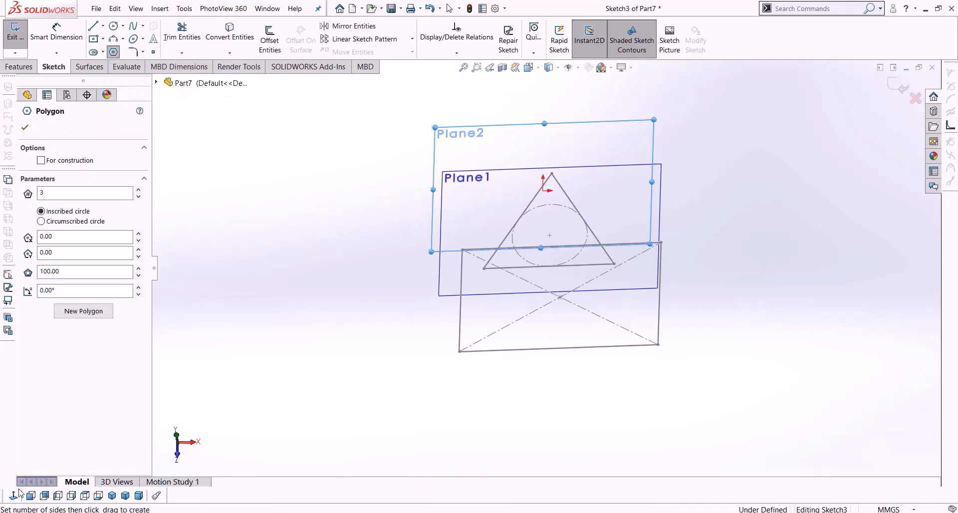
pyautogui.click(905, 90)
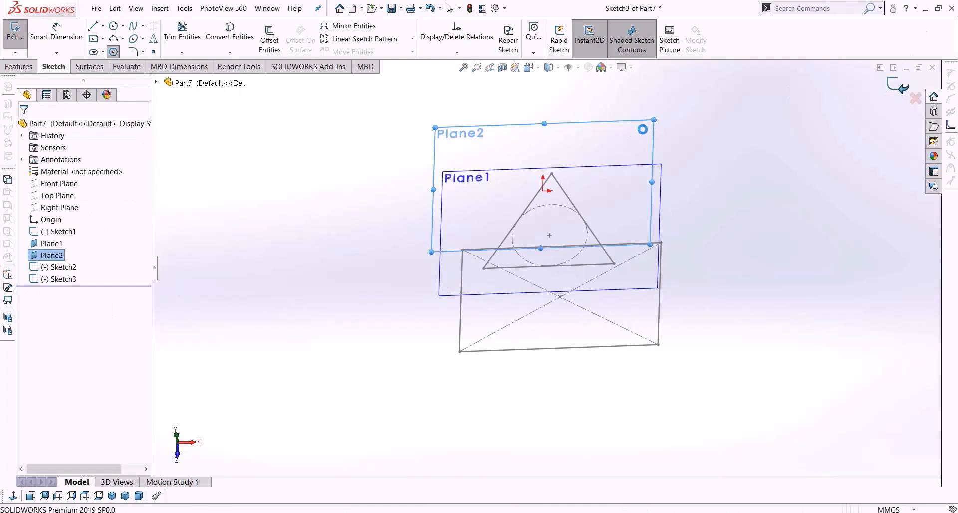
# Sketch a three-sided polygon on Plane2 centered on the origin, rotated about 66° with vertices about 55 mm out, and close the sketch.
pyautogui.click(554, 126)
pyautogui.click(15, 31)
pyautogui.click(113, 52)
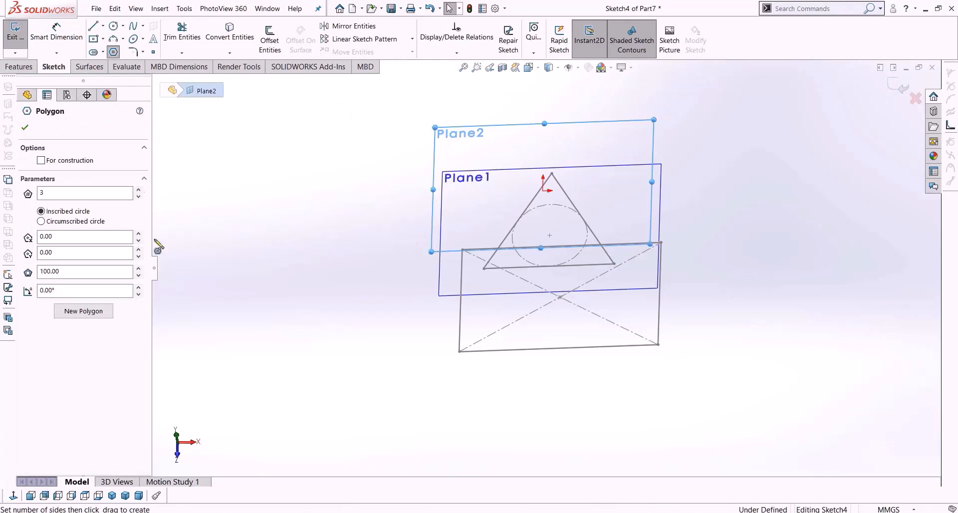
pyautogui.click(13, 496)
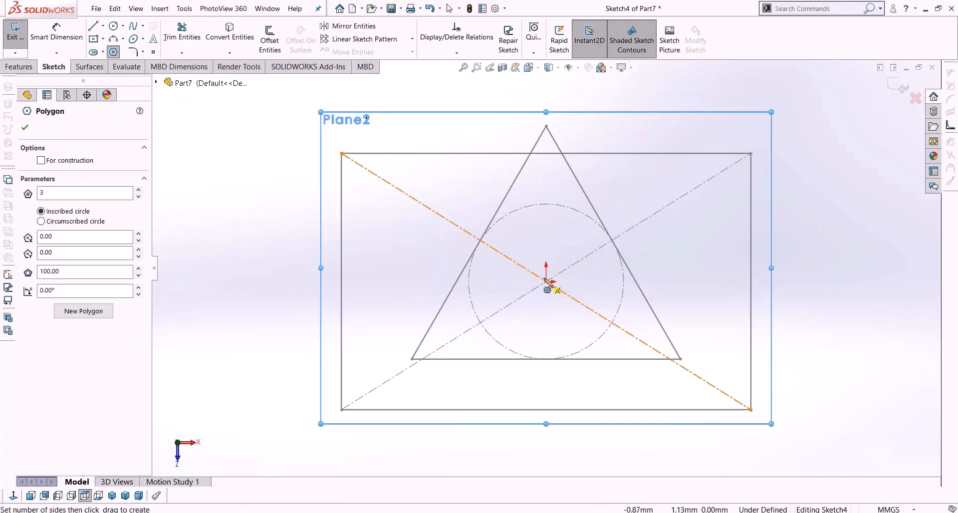
pyautogui.click(547, 282)
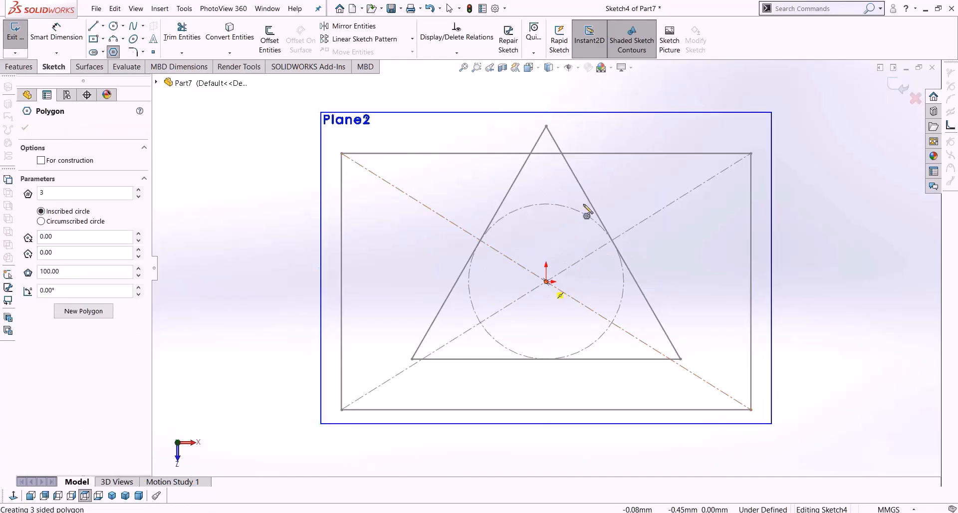
pyautogui.click(617, 124)
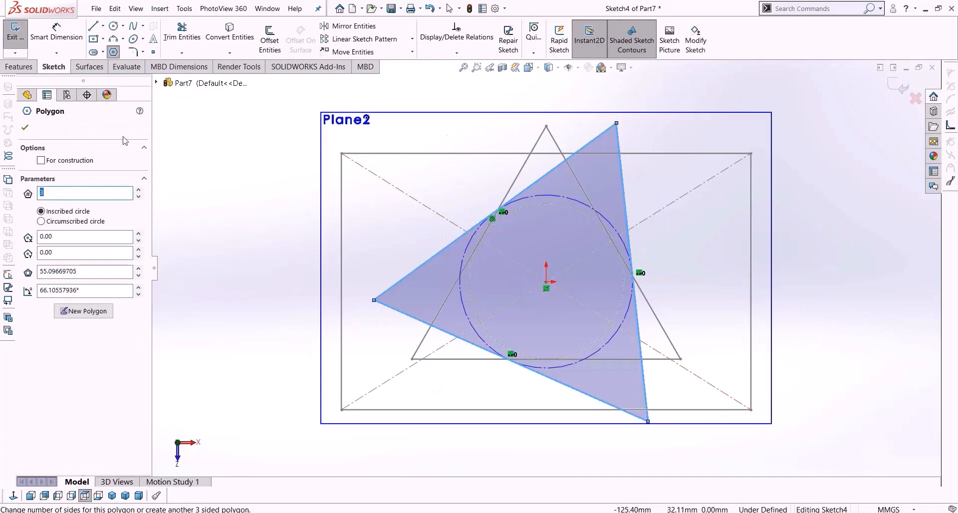
pyautogui.click(889, 88)
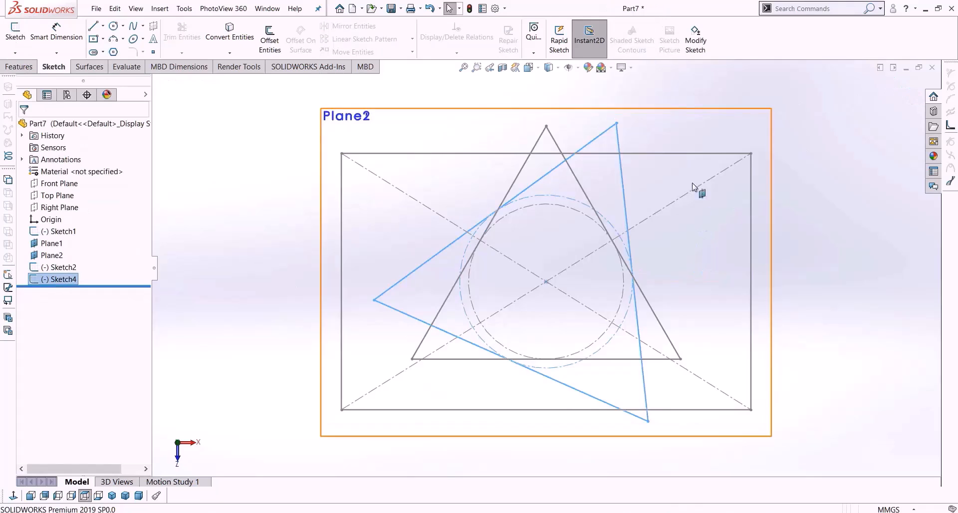
# Hide the reference planes Plane2 and Plane1.
pyautogui.moveTo(696, 207); pyautogui.dragTo(694, 111, button='middle')
pyautogui.scroll(2, 692, 109)
pyautogui.rightClick(654, 160)
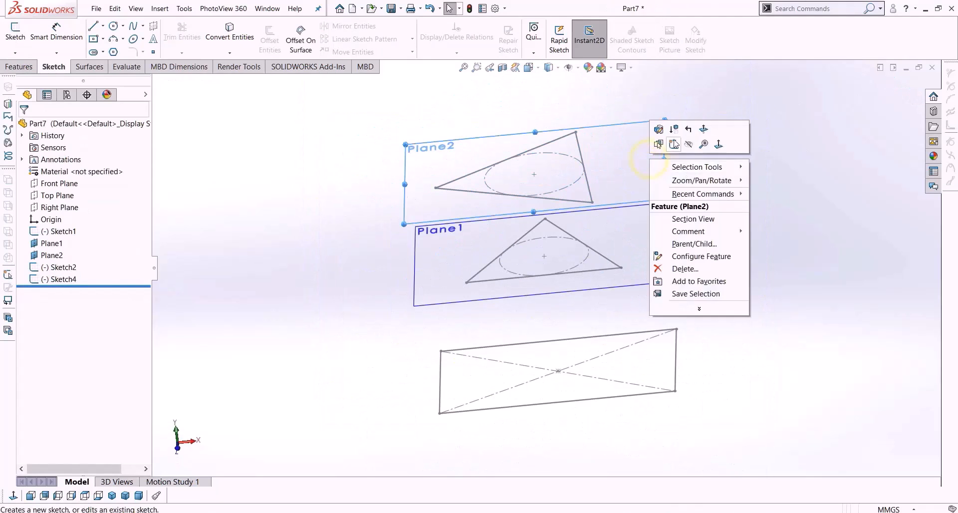
pyautogui.click(690, 144)
pyautogui.rightClick(659, 219)
pyautogui.click(694, 214)
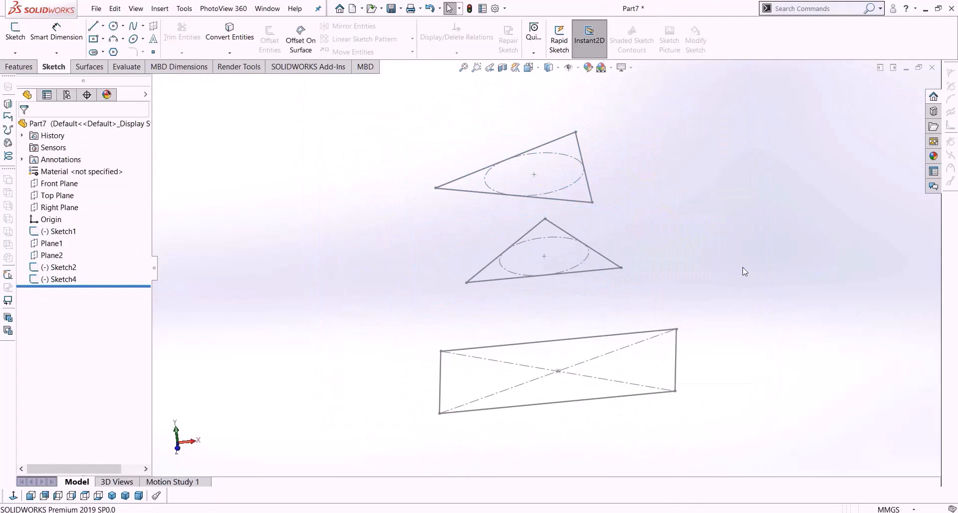
# Edit Sketch1 and add an upright three-sided polygon centered on the origin, its apex about 53 mm out.
pyautogui.moveTo(392, 242); pyautogui.dragTo(413, 259, button='middle')
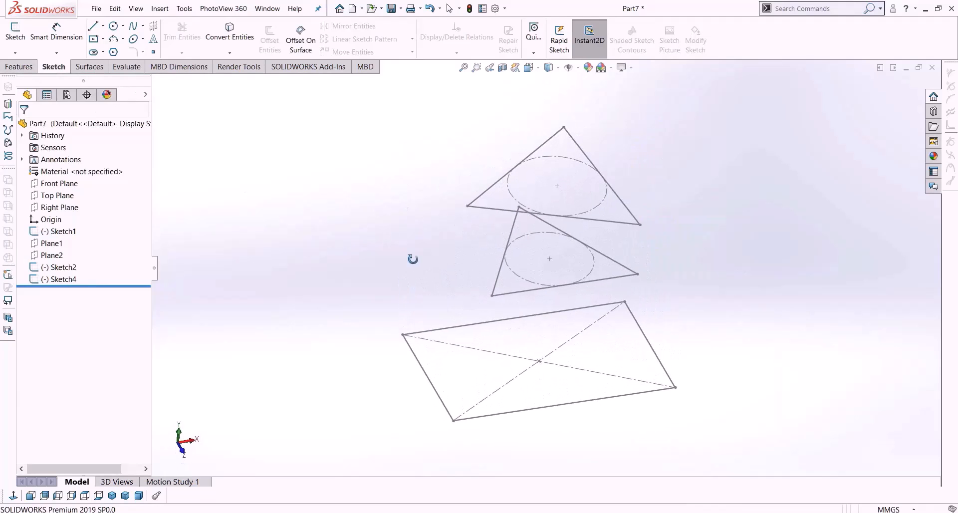
pyautogui.rightClick(54, 231)
pyautogui.click(61, 200)
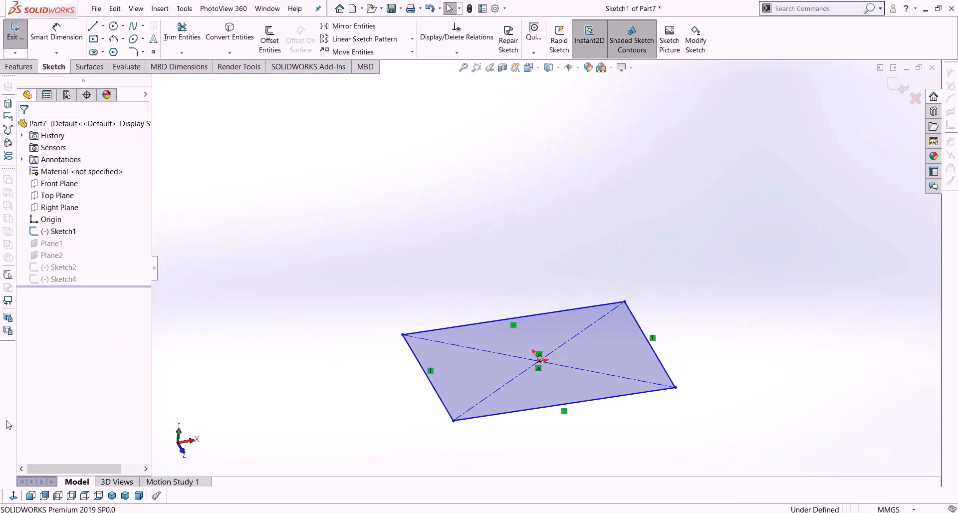
pyautogui.click(12, 496)
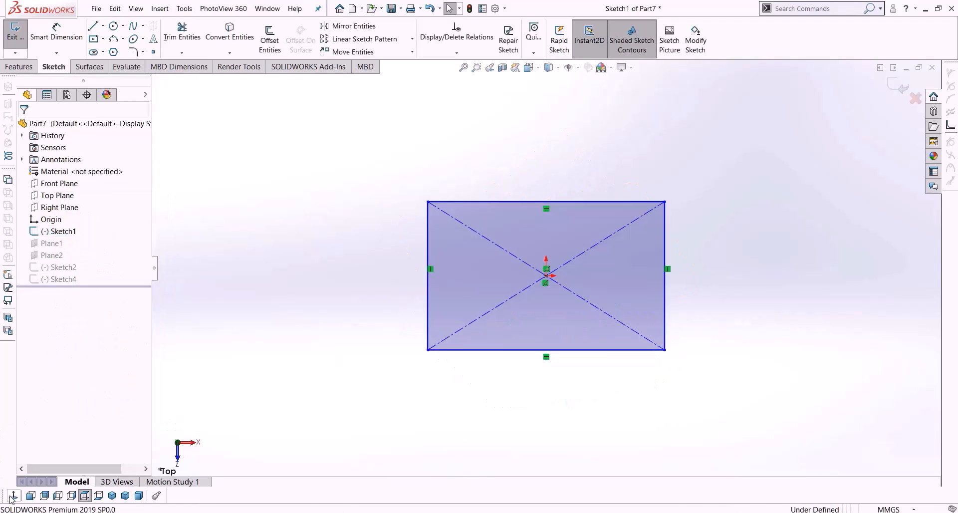
pyautogui.click(113, 52)
pyautogui.click(546, 275)
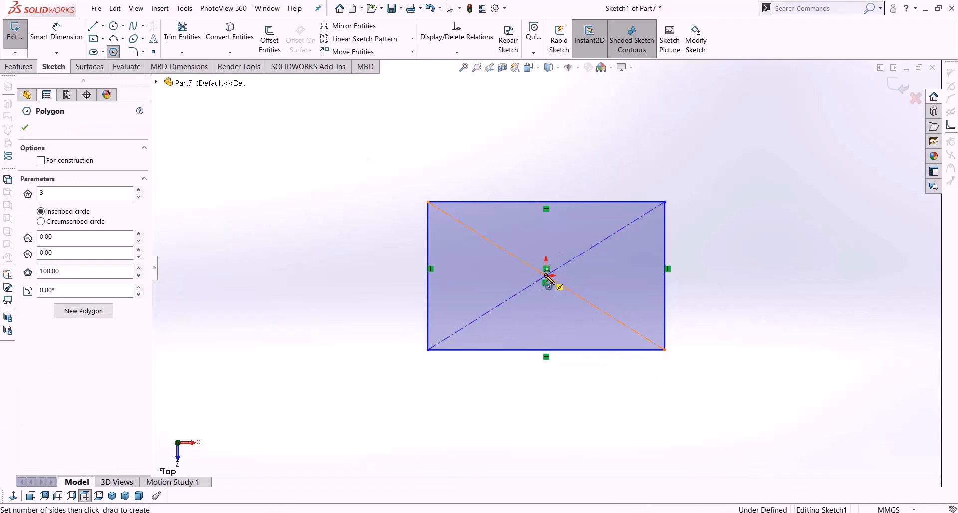
pyautogui.click(485, 190)
pyautogui.press('Escape')
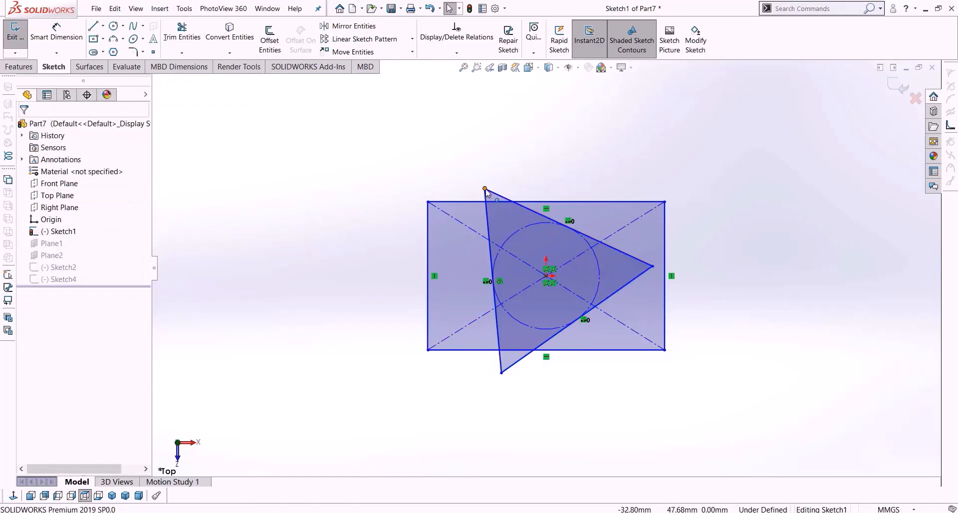
pyautogui.moveTo(545, 180)
pyautogui.mouseDown()
pyautogui.moveTo(561, 186)
pyautogui.moveTo(548, 179)
pyautogui.mouseUp()
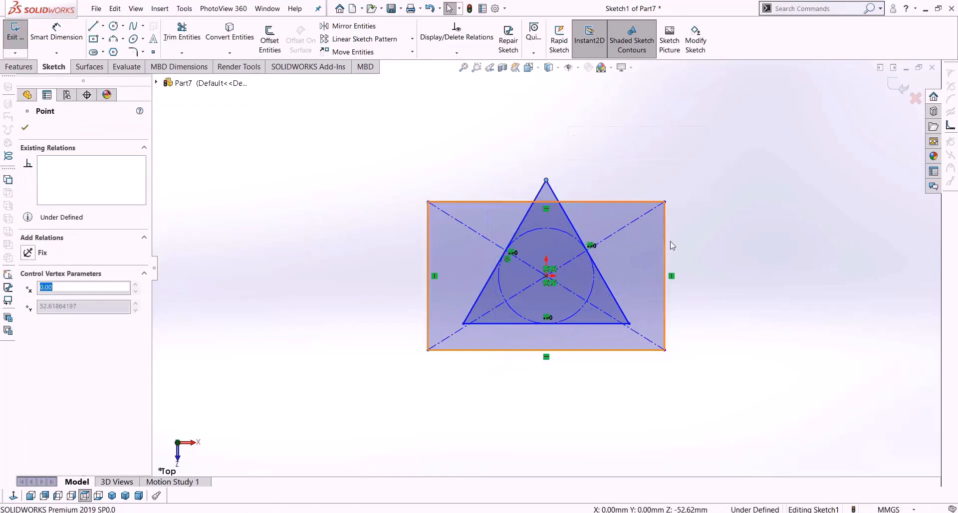
pyautogui.press('Escape')
# Delete the rectangle and its diagonal construction lines from Sketch1, leaving the triangle, and close the sketch.
pyautogui.click(628, 247)
pyautogui.press('Delete')
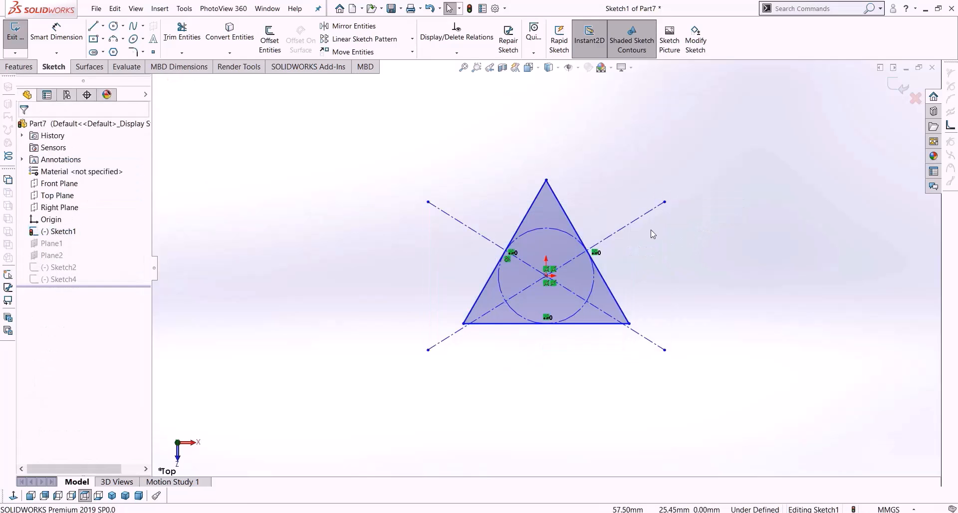
pyautogui.moveTo(652, 188); pyautogui.dragTo(648, 384)
pyautogui.press('Delete')
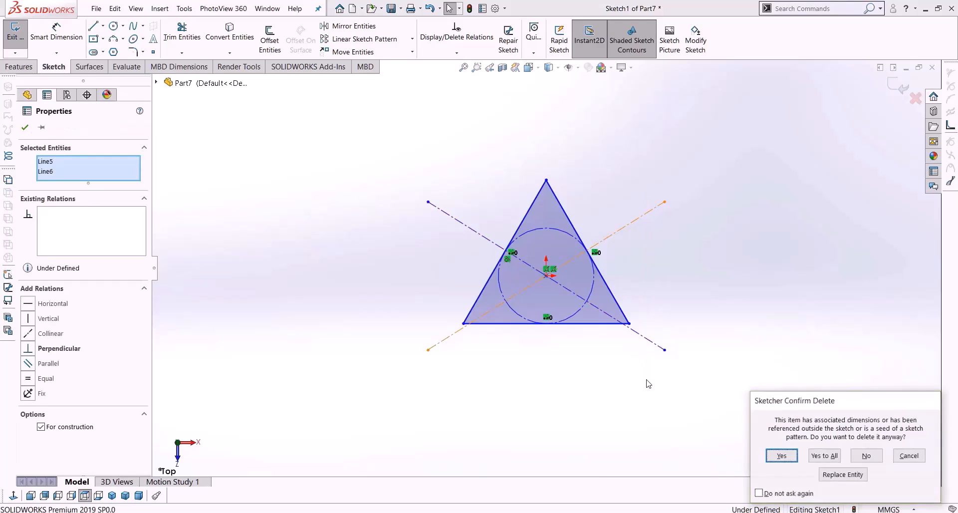
pyautogui.press('Return')
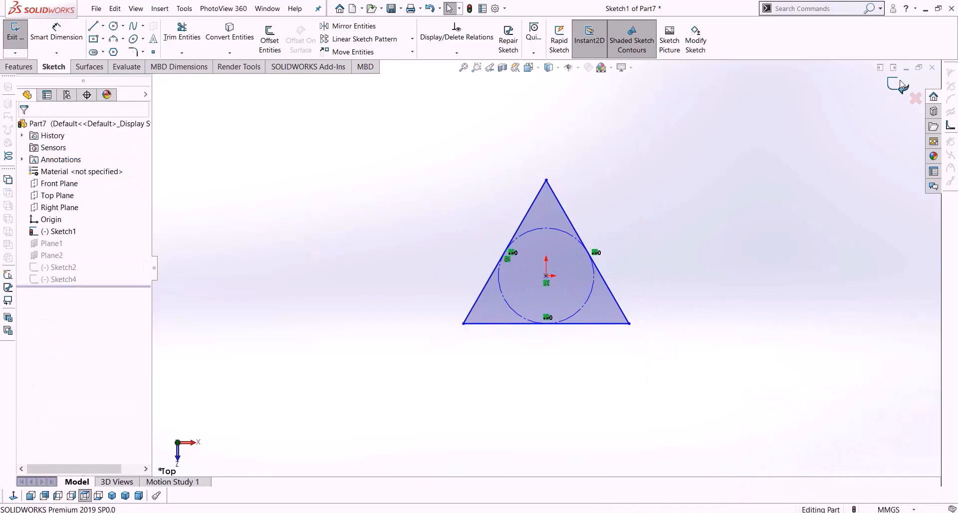
pyautogui.click(901, 85)
pyautogui.click(504, 274)
pyautogui.click(421, 124)
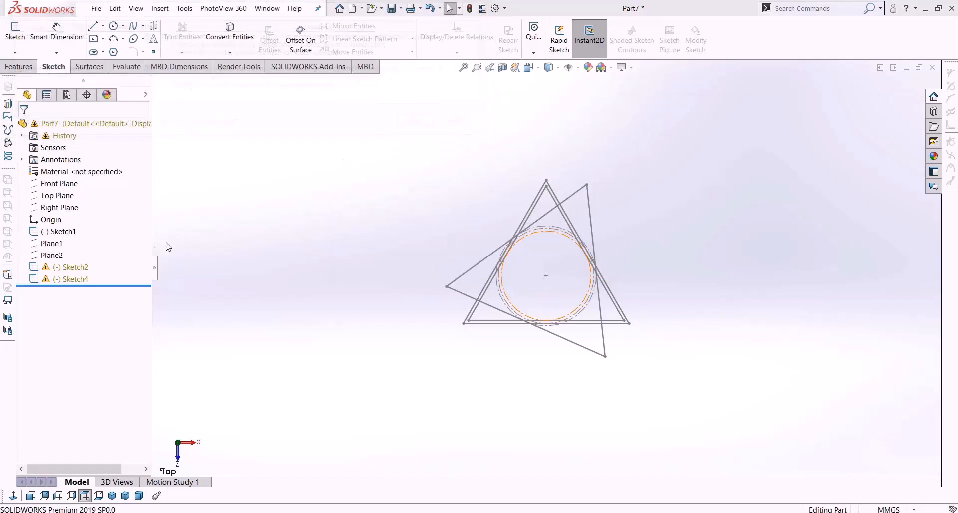
# Open Sketch2 and Sketch4 for editing one after the other and exit each without changes to rebuild it.
pyautogui.rightClick(74, 267)
pyautogui.click(87, 145)
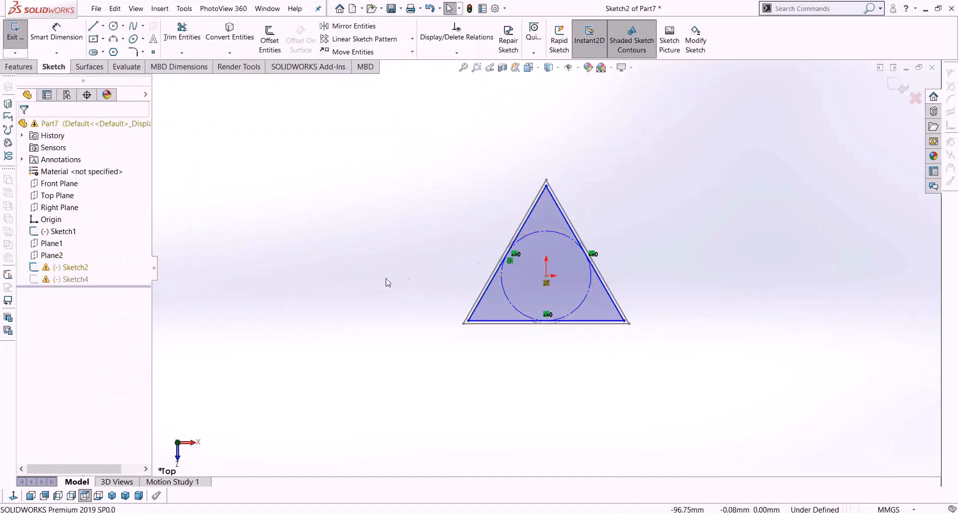
pyautogui.scroll(-2, 549, 288)
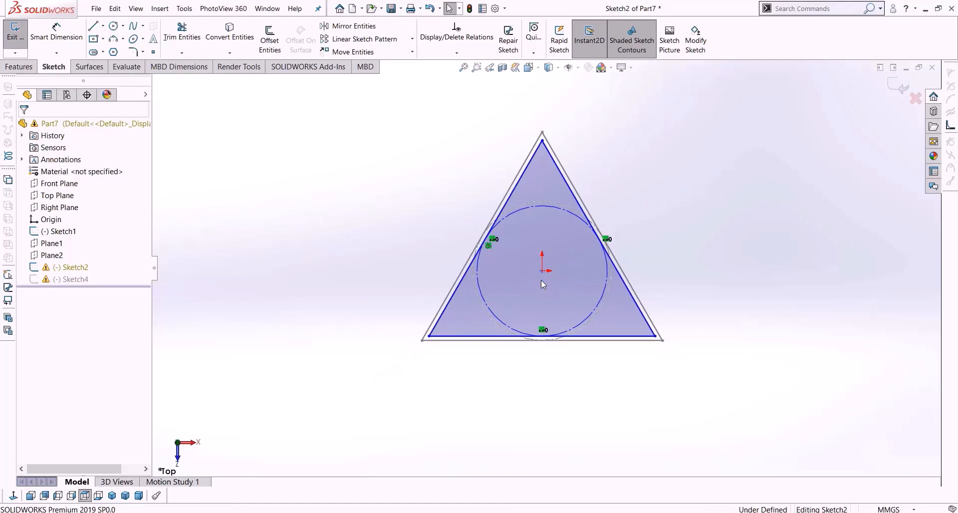
pyautogui.click(897, 92)
pyautogui.click(74, 280)
pyautogui.rightClick(75, 280)
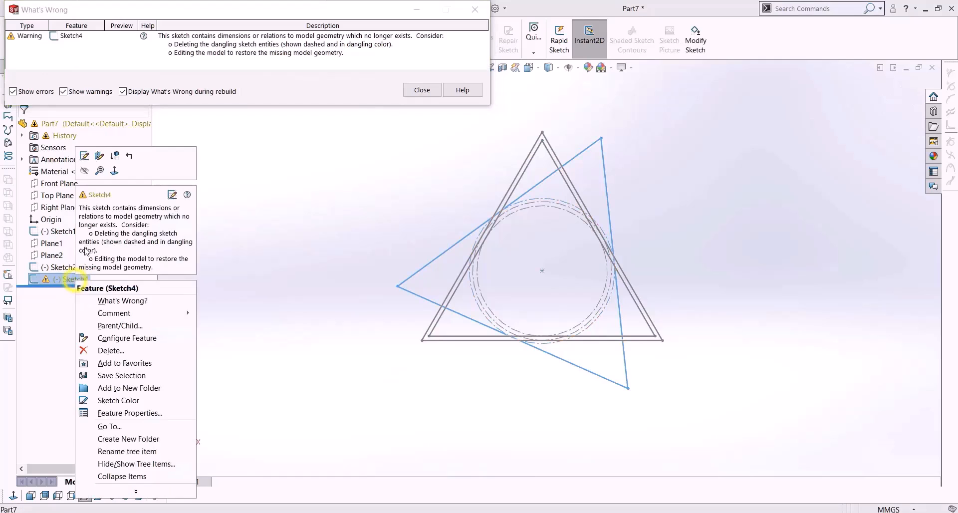
pyautogui.click(85, 155)
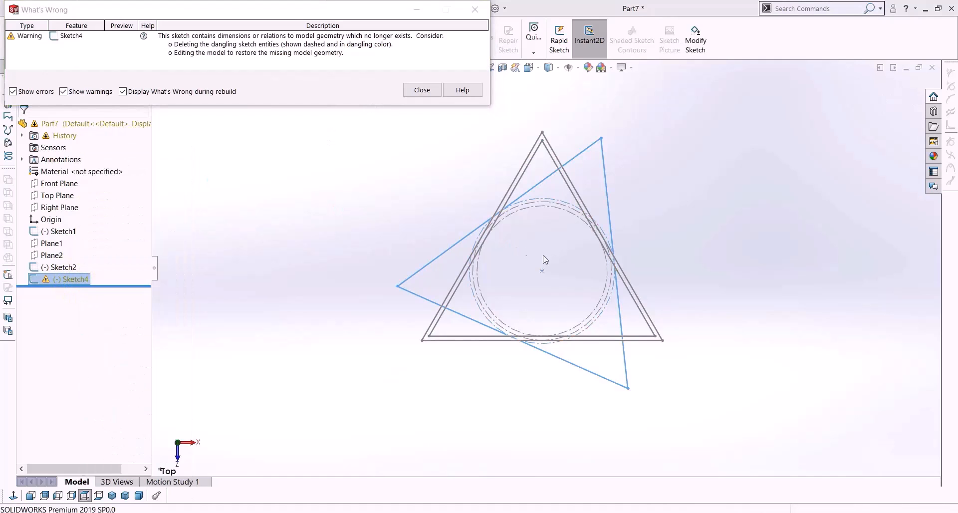
pyautogui.click(900, 87)
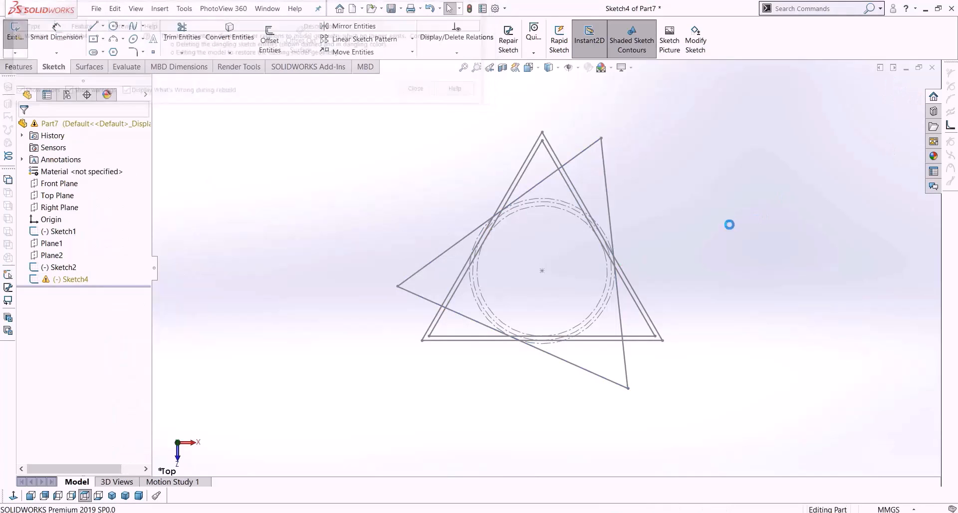
# Loft a solid through the three triangular profiles Sketch1, Sketch2 and Sketch4 without guide curves.
pyautogui.moveTo(394, 418)
pyautogui.mouseDown(button='middle')
pyautogui.moveTo(388, 323)
pyautogui.moveTo(396, 225)
pyautogui.moveTo(391, 272)
pyautogui.moveTo(413, 286)
pyautogui.moveTo(407, 430)
pyautogui.moveTo(454, 330)
pyautogui.moveTo(480, 314)
pyautogui.mouseUp(button='middle')
pyautogui.scroll(6, 359, 316)
pyautogui.moveTo(410, 254); pyautogui.dragTo(432, 416, button='middle')
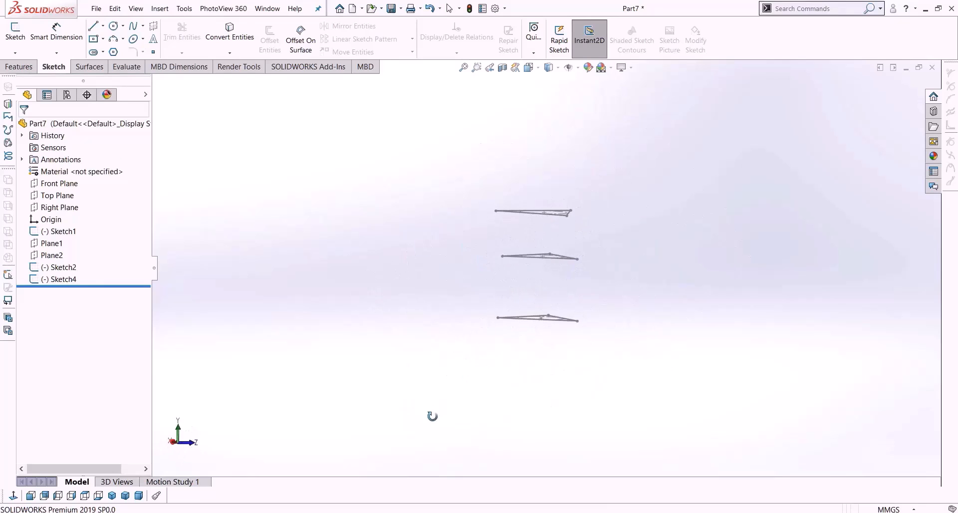
pyautogui.click(27, 67)
pyautogui.moveTo(525, 348); pyautogui.dragTo(521, 363, button='middle')
pyautogui.click(518, 322)
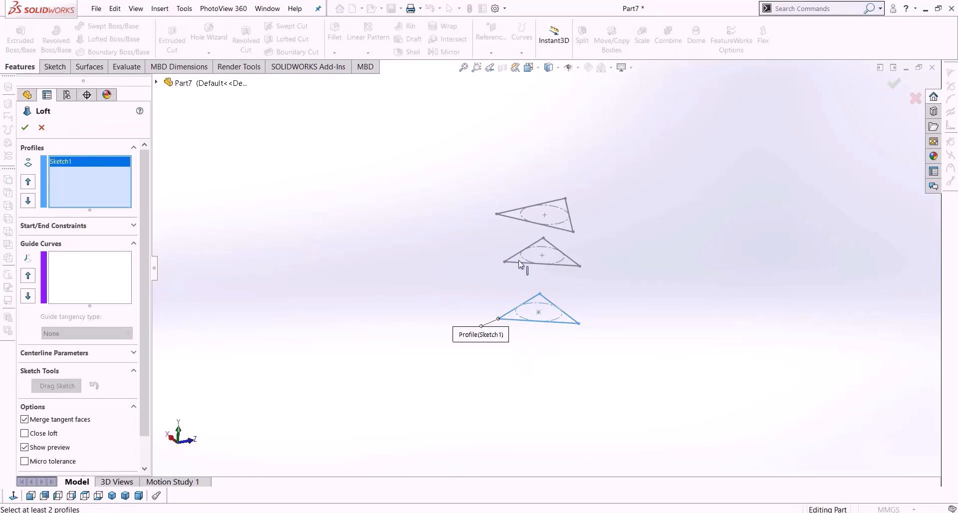
pyautogui.click(519, 262)
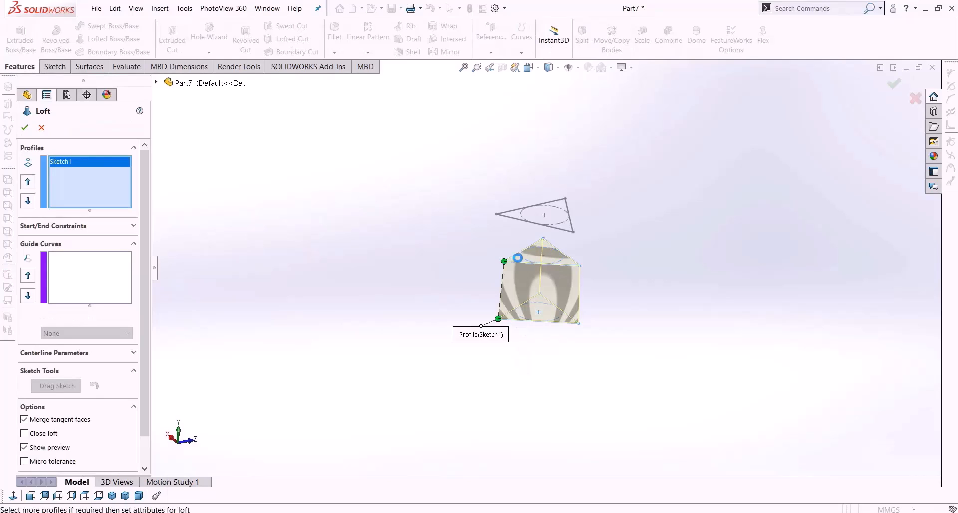
pyautogui.click(511, 216)
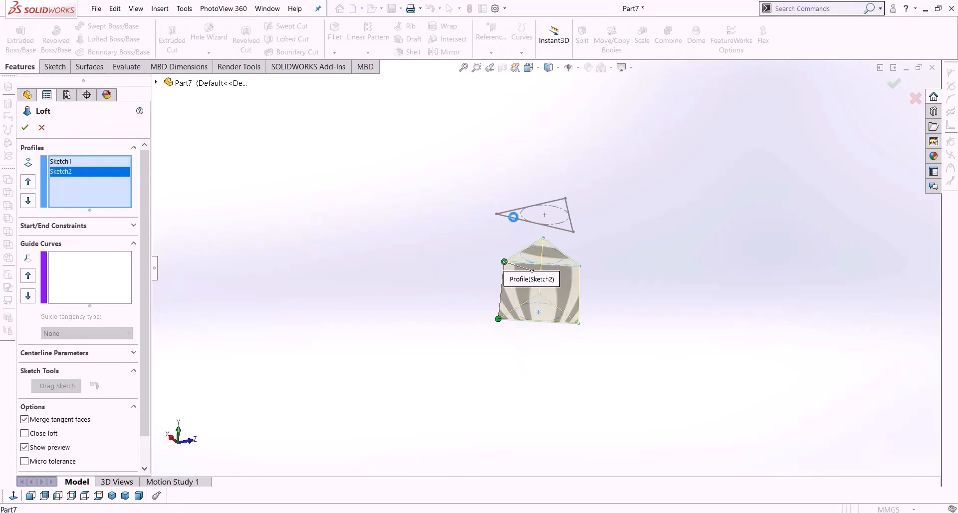
pyautogui.click(24, 128)
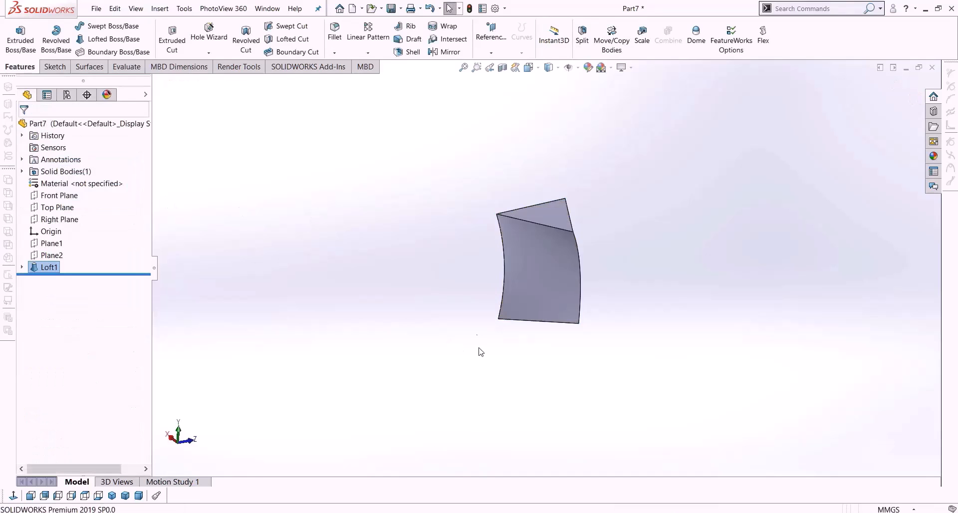
# Delete the loft feature while keeping its three profile sketches.
pyautogui.moveTo(362, 308); pyautogui.dragTo(259, 360, button='middle')
pyautogui.moveTo(65, 504); pyautogui.dragTo(175, 491, button='middle')
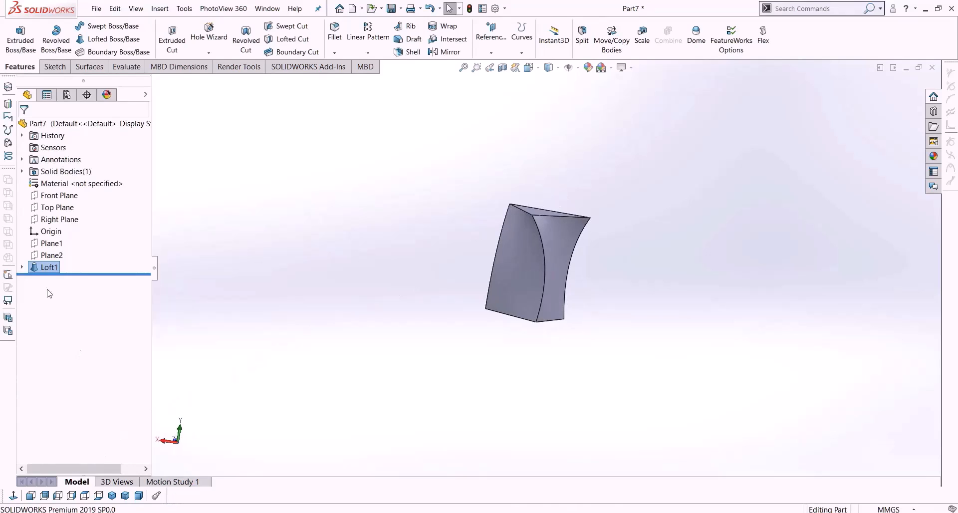
pyautogui.press('Delete')
pyautogui.press('Return')
# In a new 3D sketch, draw a three-point spline through one corner of each triangle, from Sketch4 through Sketch2 to Sketch1.
pyautogui.moveTo(517, 238)
pyautogui.mouseDown(button='middle')
pyautogui.moveTo(489, 278)
pyautogui.moveTo(505, 244)
pyautogui.moveTo(511, 280)
pyautogui.mouseUp(button='middle')
pyautogui.scroll(-3, 511, 280)
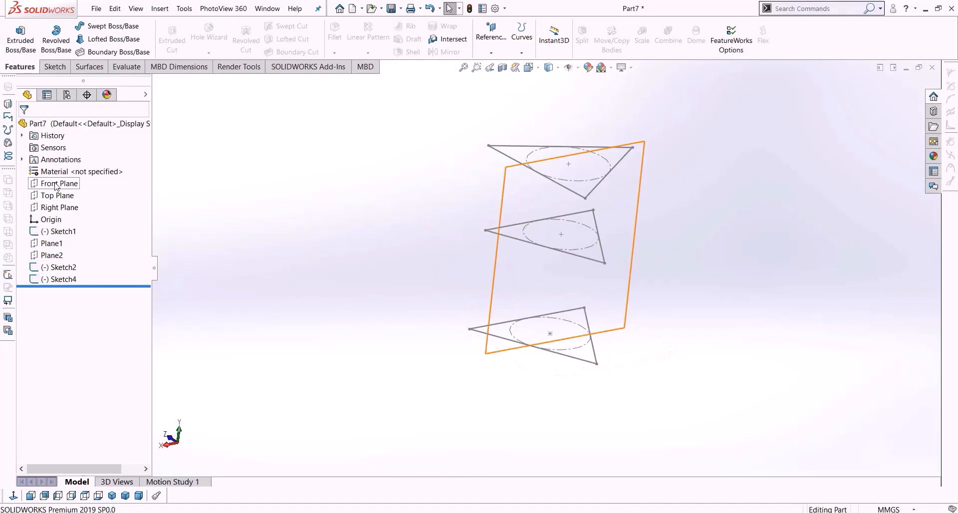
pyautogui.click(53, 67)
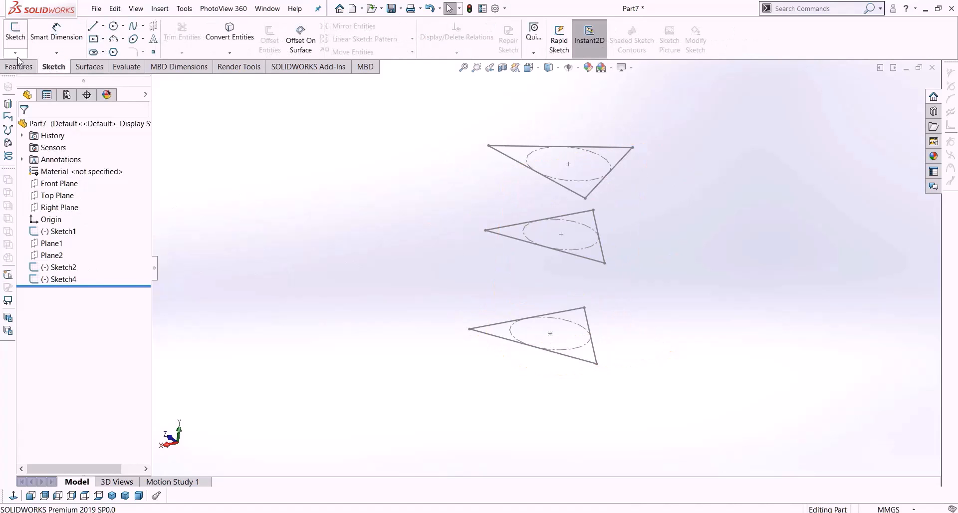
pyautogui.click(15, 53)
pyautogui.click(23, 78)
pyautogui.click(132, 26)
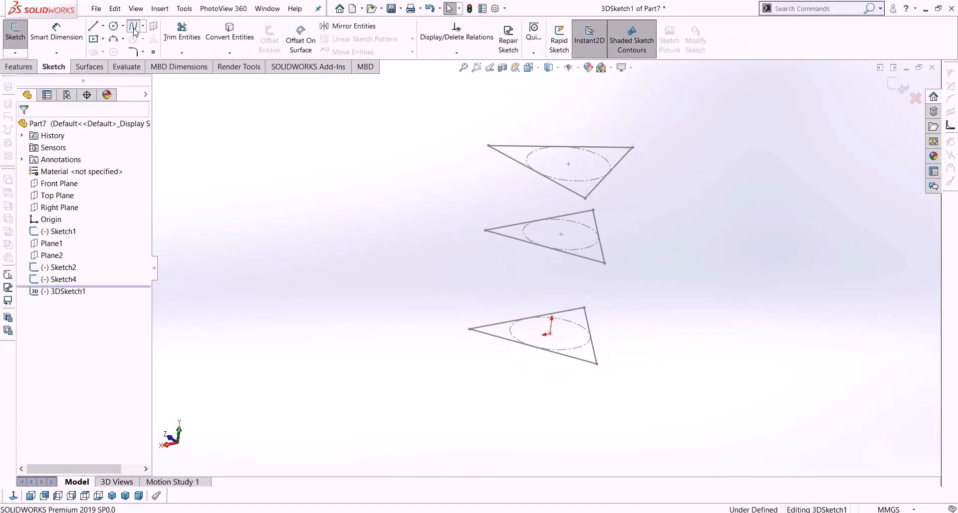
pyautogui.click(489, 146)
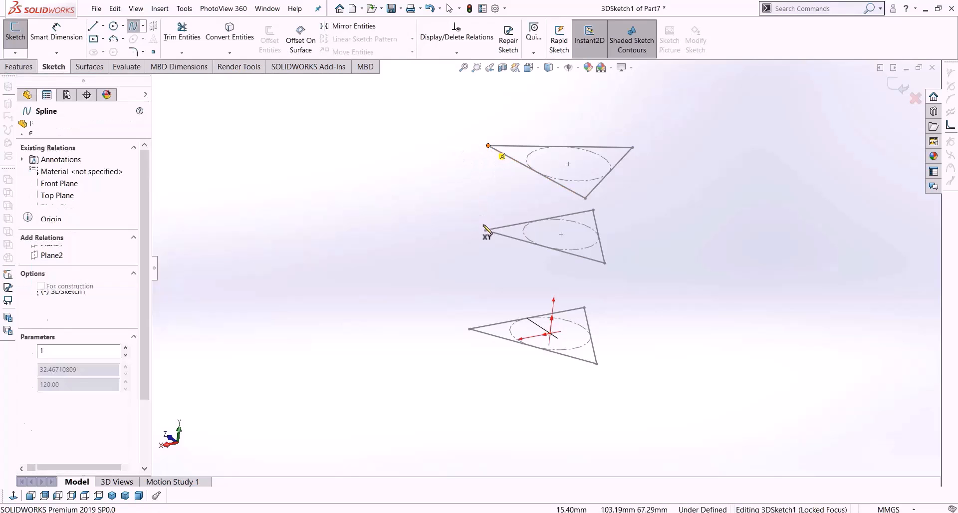
pyautogui.click(485, 230)
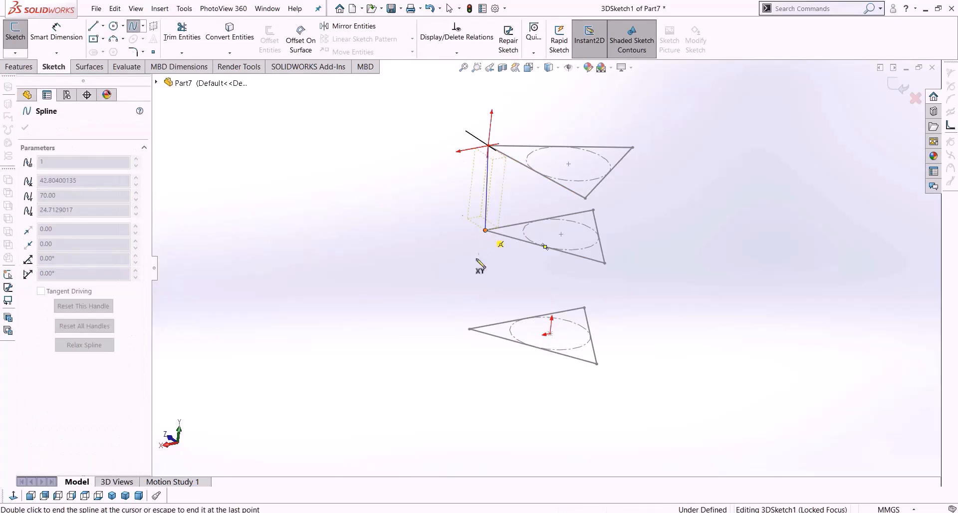
pyautogui.click(469, 329)
pyautogui.press('Escape')
pyautogui.moveTo(570, 293); pyautogui.dragTo(541, 239, button='middle')
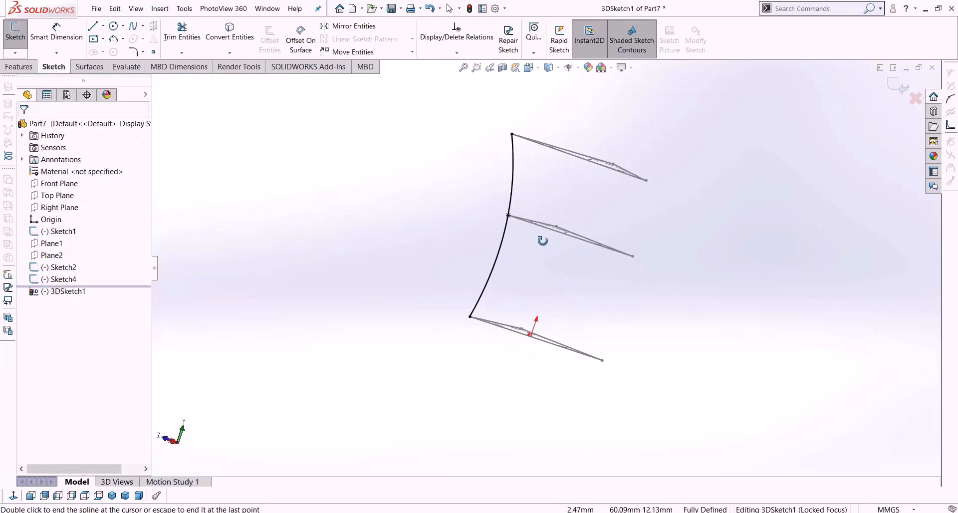
# Reshape the spline into an S-curve by adjusting the tangent handle at its Sketch4 end, and close the 3D sketch.
pyautogui.click(512, 135)
pyautogui.moveTo(512, 139); pyautogui.dragTo(500, 172)
pyautogui.scroll(1, 598, 275)
pyautogui.moveTo(598, 274)
pyautogui.mouseDown(button='middle')
pyautogui.moveTo(492, 275)
pyautogui.moveTo(588, 263)
pyautogui.moveTo(624, 239)
pyautogui.mouseUp(button='middle')
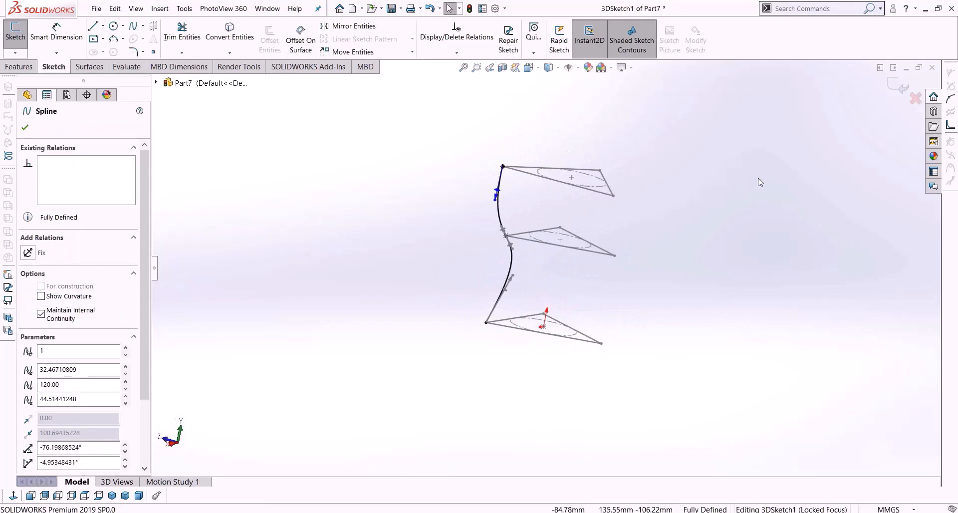
pyautogui.click(898, 87)
pyautogui.click(468, 165)
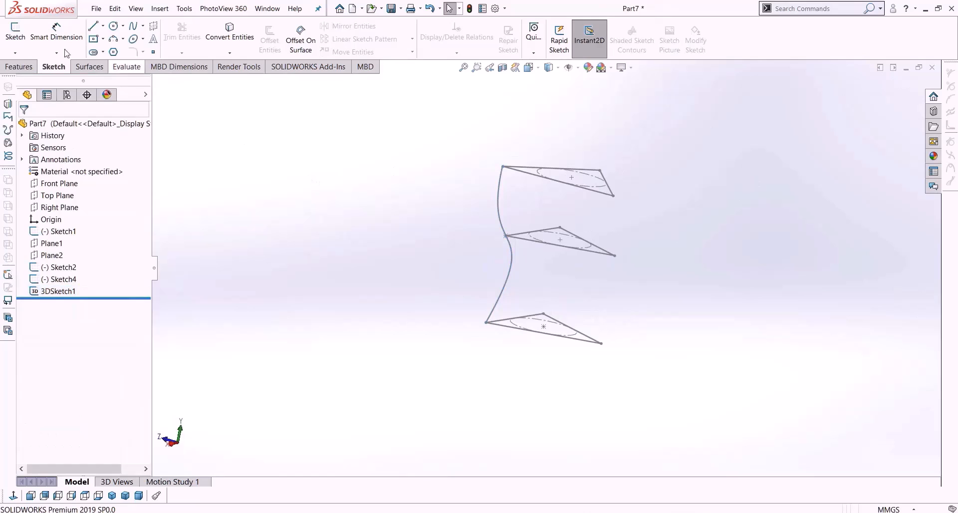
# Loft a solid through Sketch1, Sketch2 and Sketch4 with the 3DSketch1 spline as guide curve.
pyautogui.click(19, 67)
pyautogui.click(102, 42)
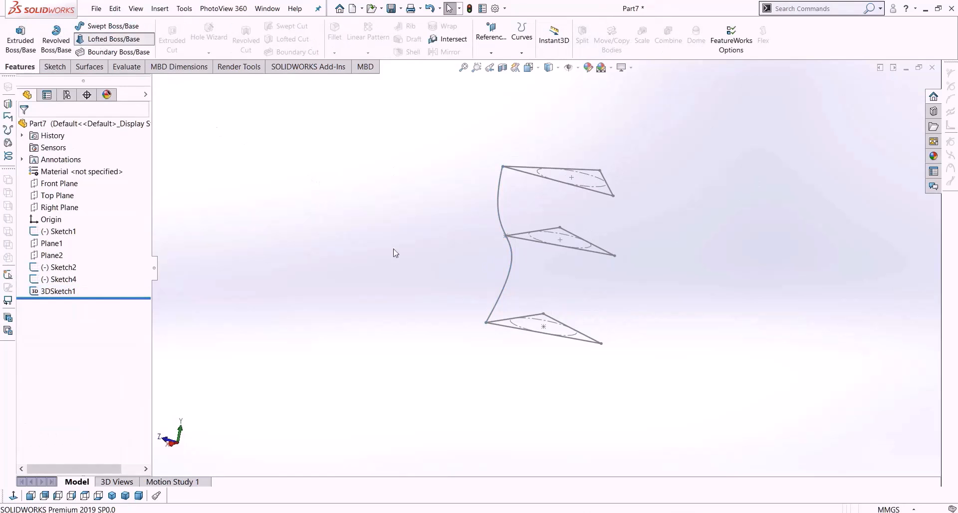
pyautogui.click(510, 327)
pyautogui.click(528, 240)
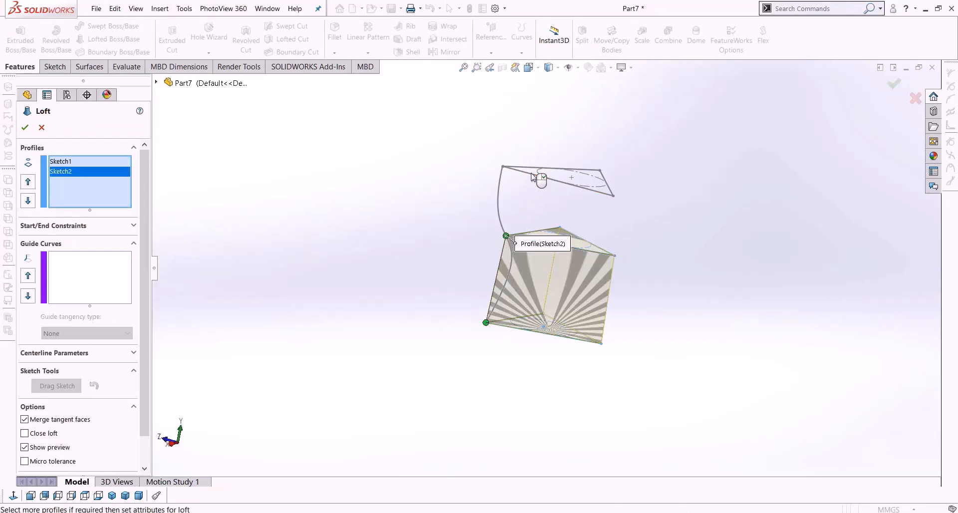
pyautogui.click(538, 172)
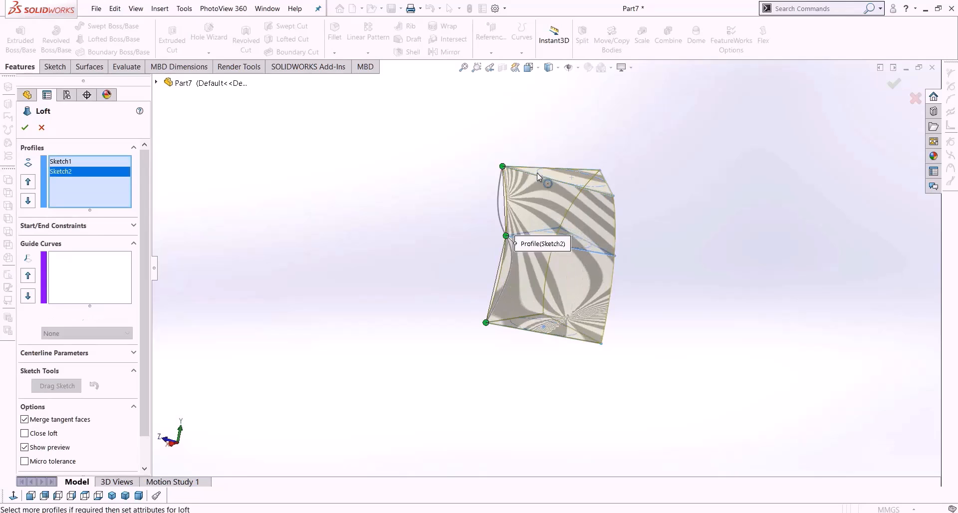
pyautogui.click(93, 271)
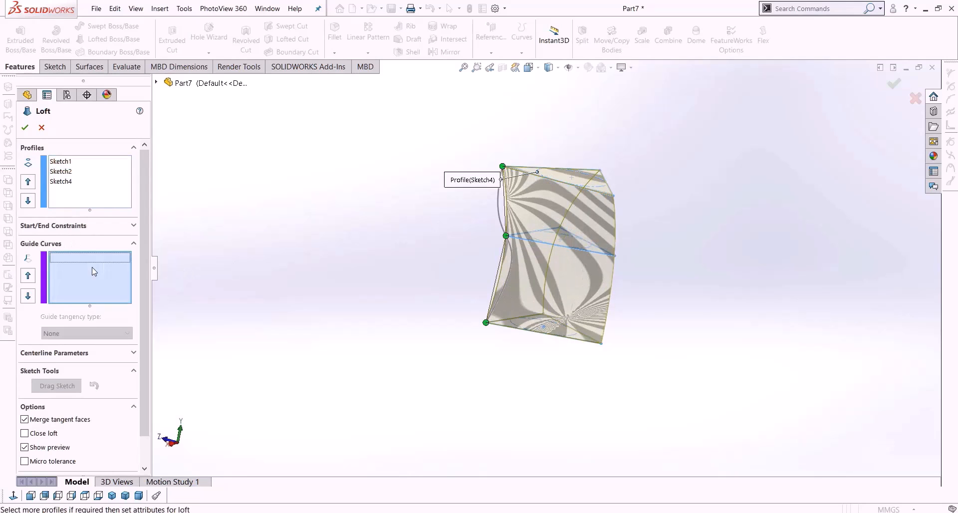
pyautogui.click(496, 213)
pyautogui.moveTo(401, 368)
pyautogui.mouseDown(button='middle')
pyautogui.moveTo(436, 325)
pyautogui.moveTo(515, 353)
pyautogui.moveTo(548, 348)
pyautogui.moveTo(396, 370)
pyautogui.moveTo(411, 370)
pyautogui.mouseUp(button='middle')
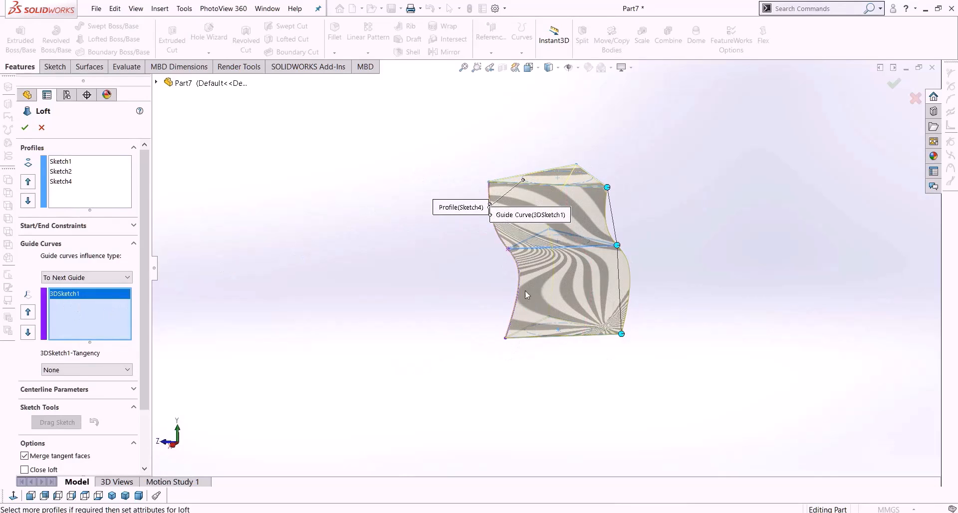
pyautogui.click(25, 127)
# Delete the guided loft, keeping the three profiles and the spline sketch.
pyautogui.moveTo(537, 386); pyautogui.dragTo(644, 420, button='middle')
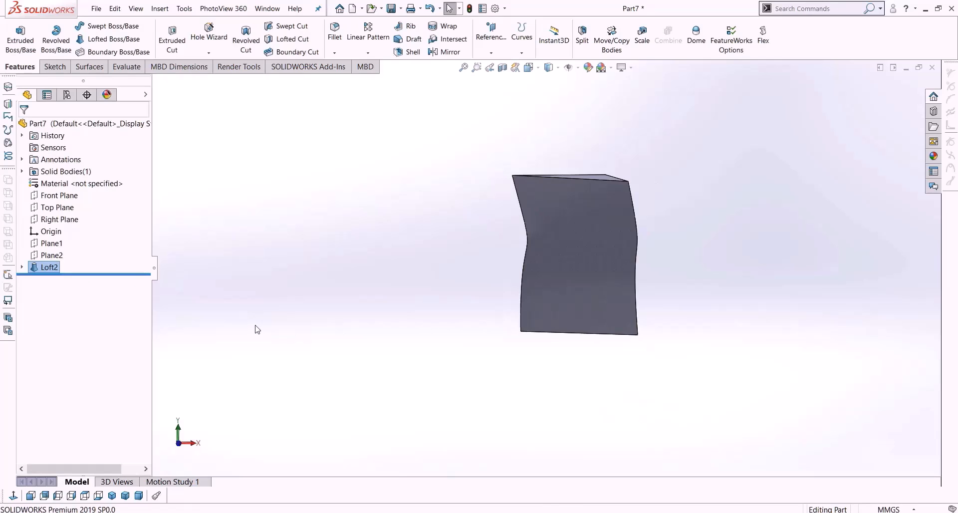
pyautogui.press('Delete')
pyautogui.press('Return')
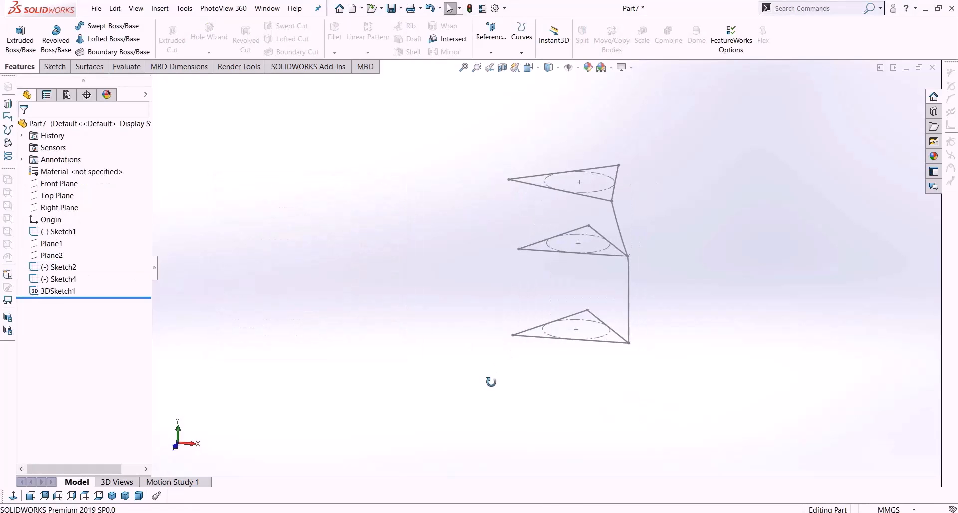
pyautogui.moveTo(256, 161)
pyautogui.mouseDown(button='middle')
pyautogui.moveTo(264, 175)
pyautogui.moveTo(300, 178)
pyautogui.mouseUp(button='middle')
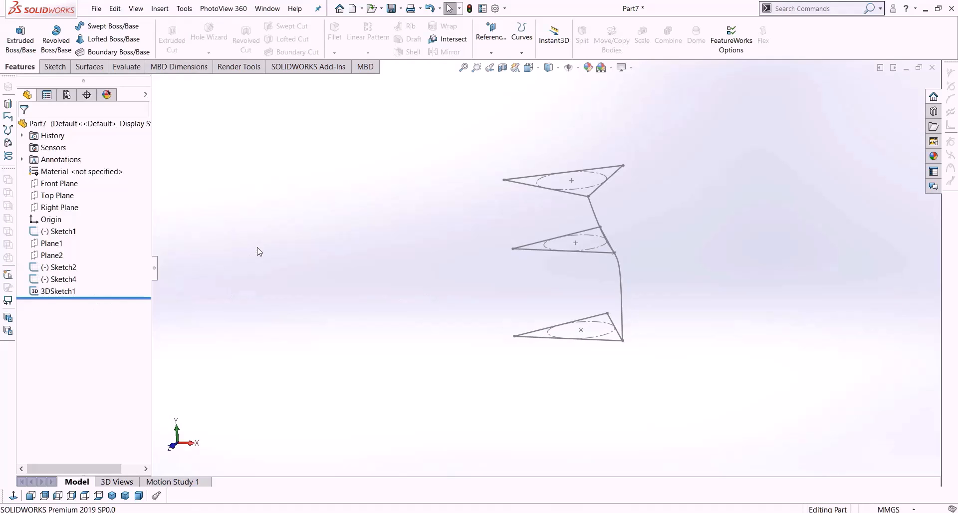
# In a second 3D sketch, connect a free corner of Sketch1 to corners of Sketch2 and Sketch4 with two straight lines, and close it.
pyautogui.click(55, 66)
pyautogui.click(15, 53)
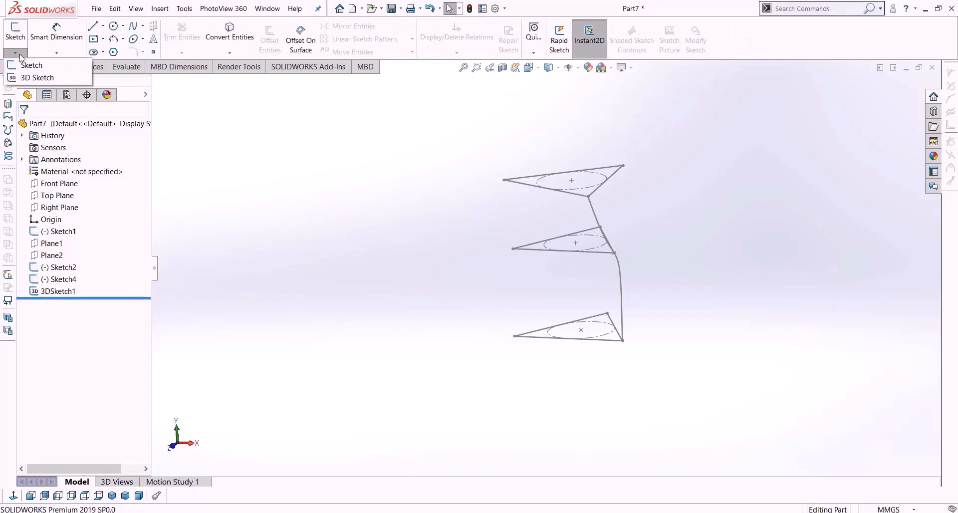
pyautogui.click(37, 77)
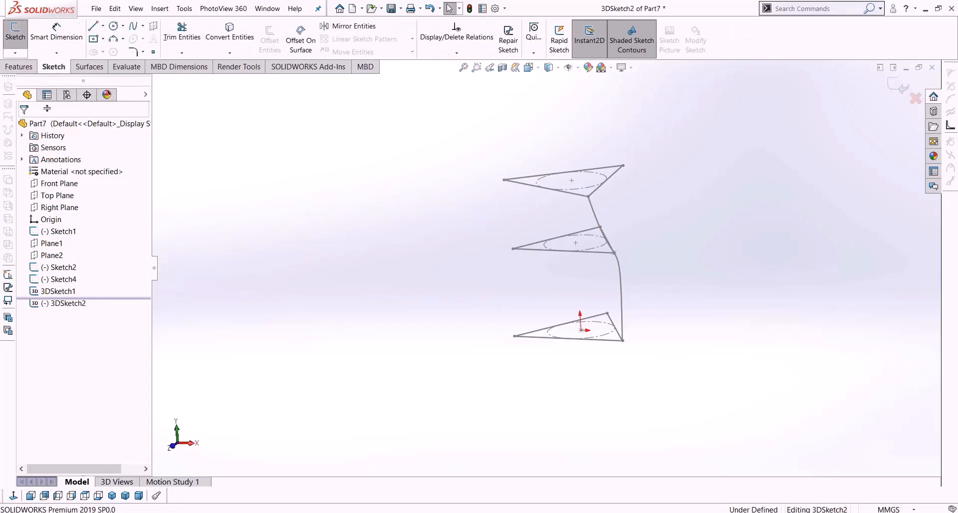
pyautogui.click(92, 25)
pyautogui.click(514, 336)
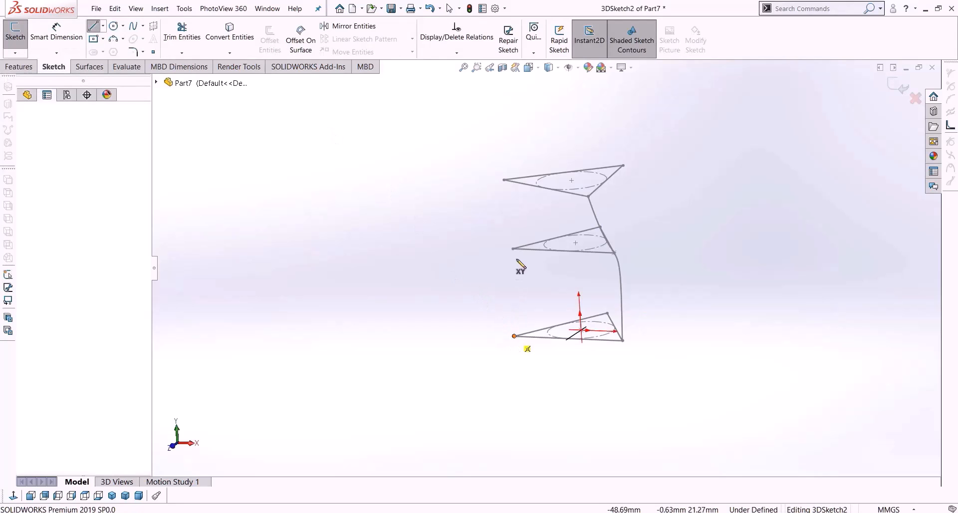
pyautogui.click(513, 249)
pyautogui.click(504, 180)
pyautogui.press('Escape')
pyautogui.moveTo(457, 349); pyautogui.dragTo(577, 286, button='middle')
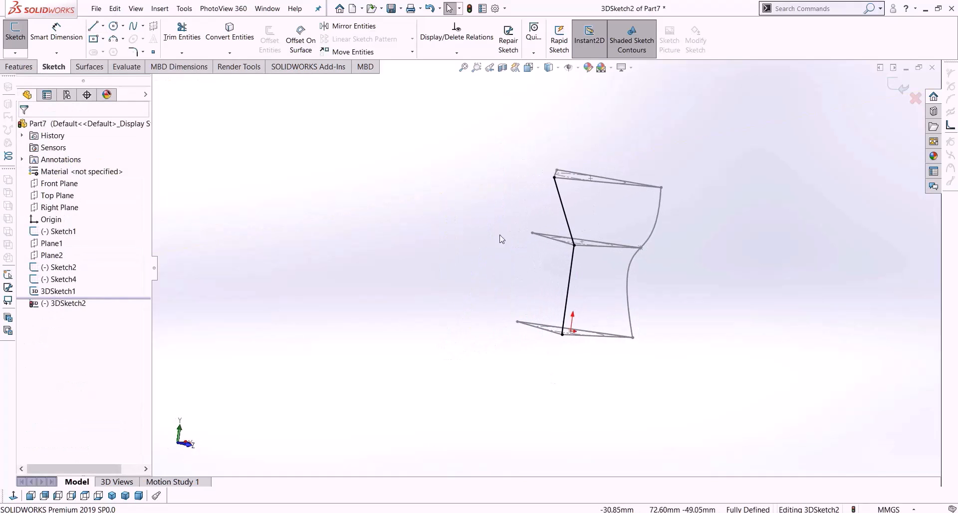
pyautogui.moveTo(504, 235); pyautogui.dragTo(462, 248, button='middle')
pyautogui.click(897, 86)
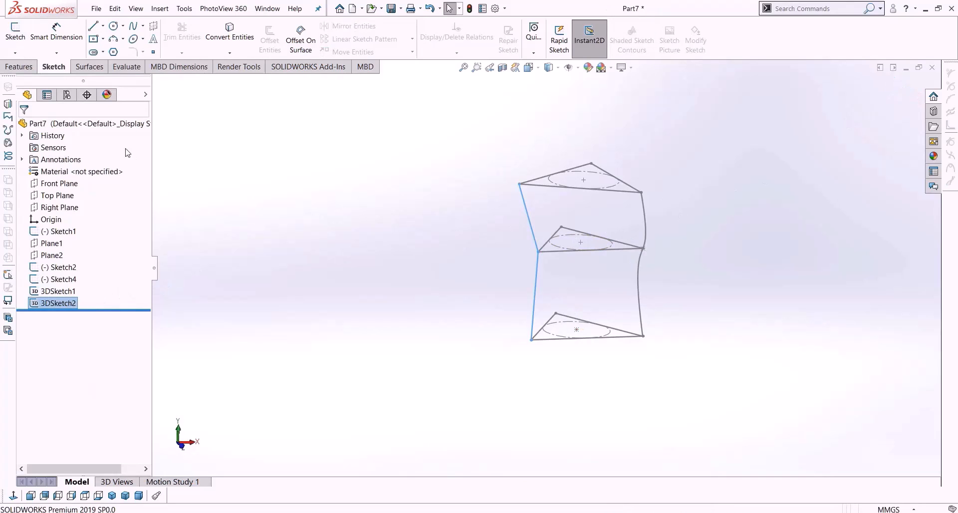
# Start a loft with Sketch1 as profile and clear the preselected 3DSketch2 from the guide curves.
pyautogui.click(20, 66)
pyautogui.click(107, 39)
pyautogui.click(620, 337)
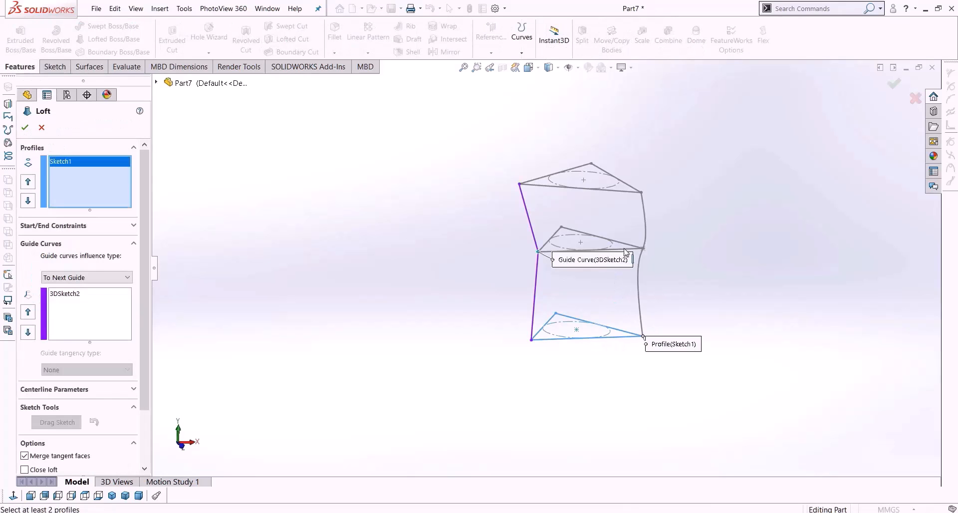
pyautogui.rightClick(103, 306)
pyautogui.click(150, 325)
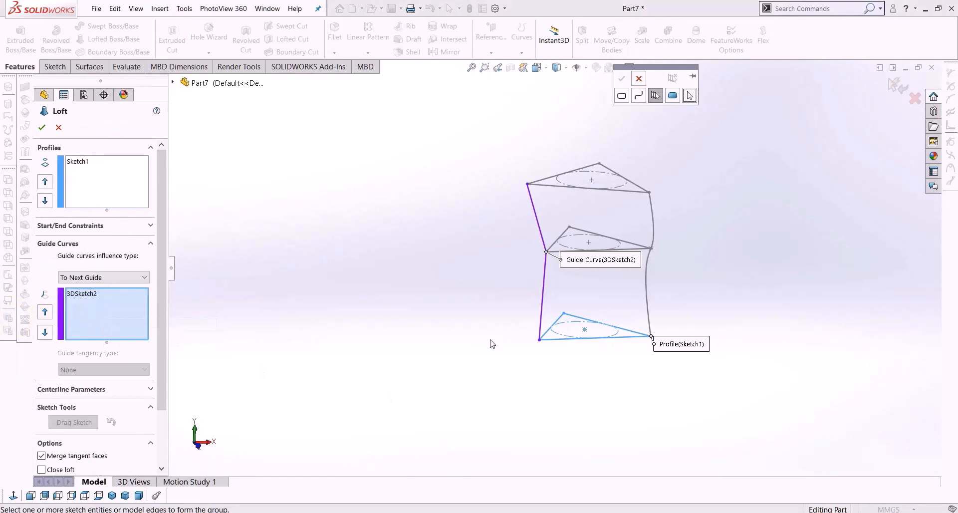
pyautogui.click(639, 78)
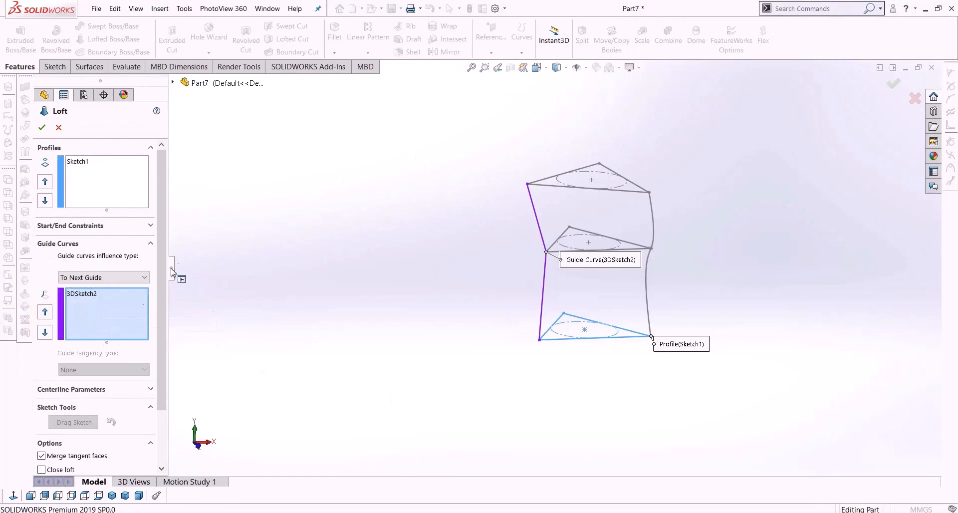
pyautogui.rightClick(144, 299)
pyautogui.click(164, 304)
# Add Sketch2 and Sketch4 as profiles, set 3DSketch1 and 3DSketch2 as guide curves, and create the loft.
pyautogui.click(103, 180)
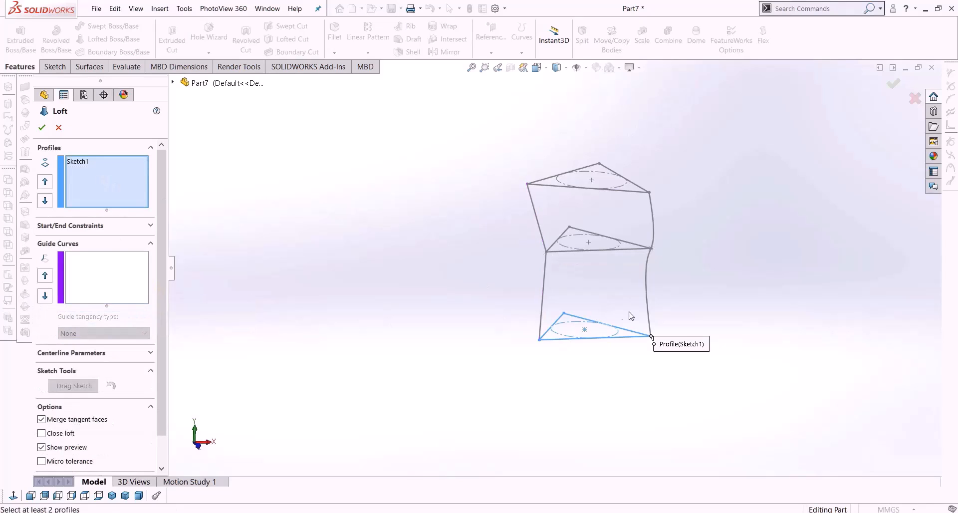
pyautogui.click(627, 249)
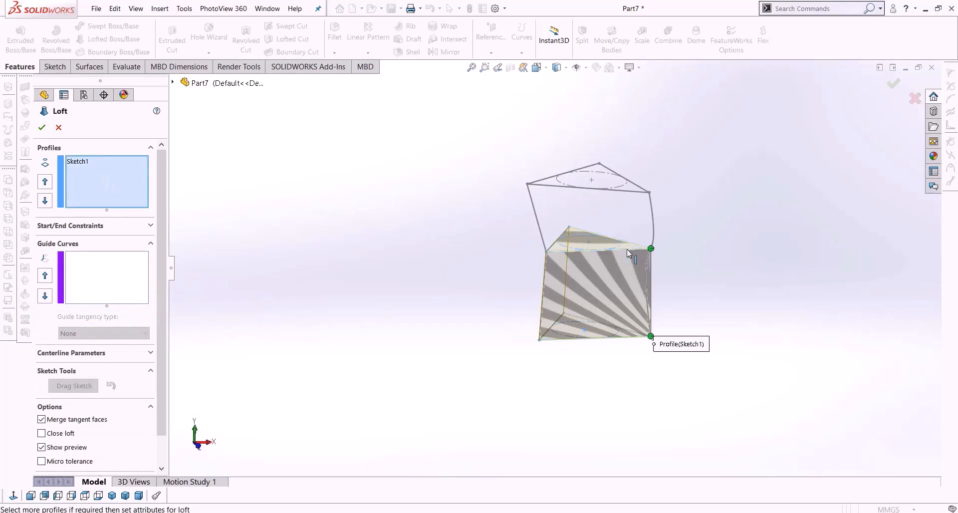
pyautogui.click(625, 190)
pyautogui.click(113, 280)
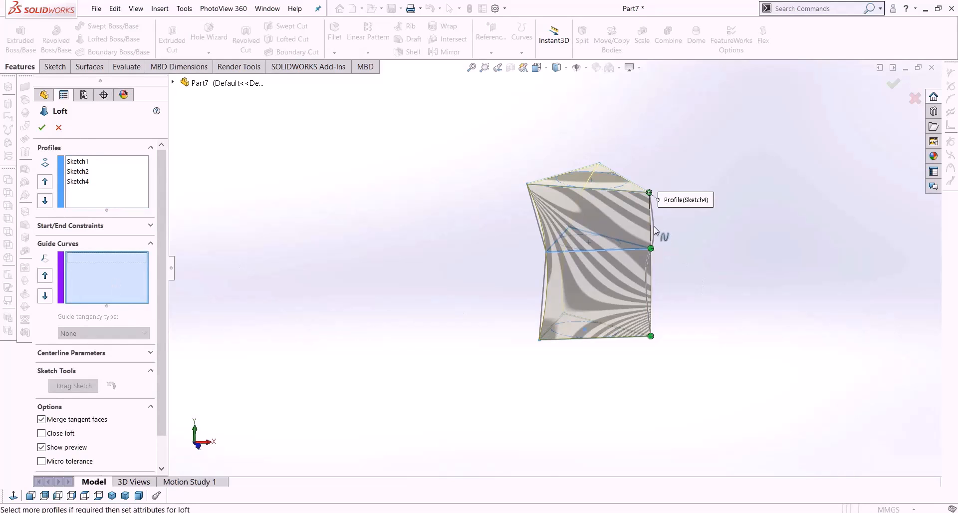
pyautogui.click(649, 272)
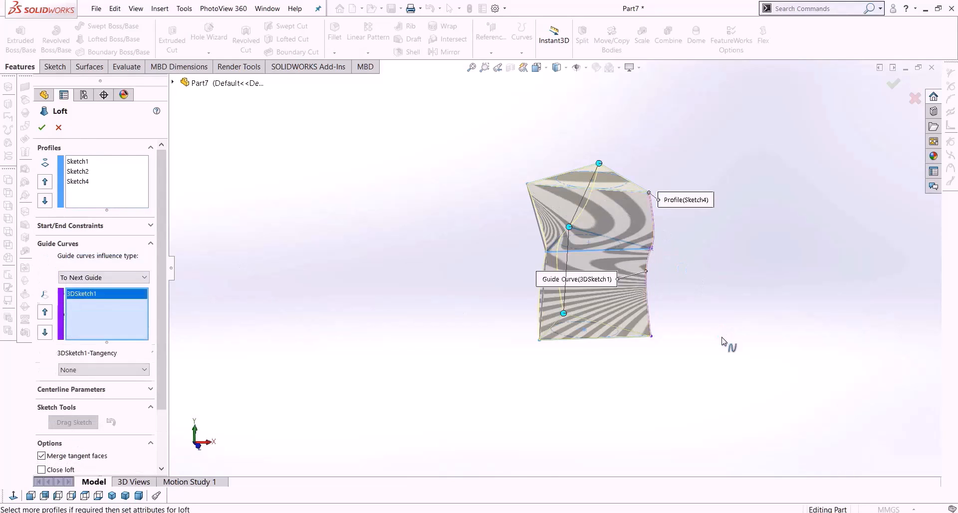
pyautogui.click(536, 228)
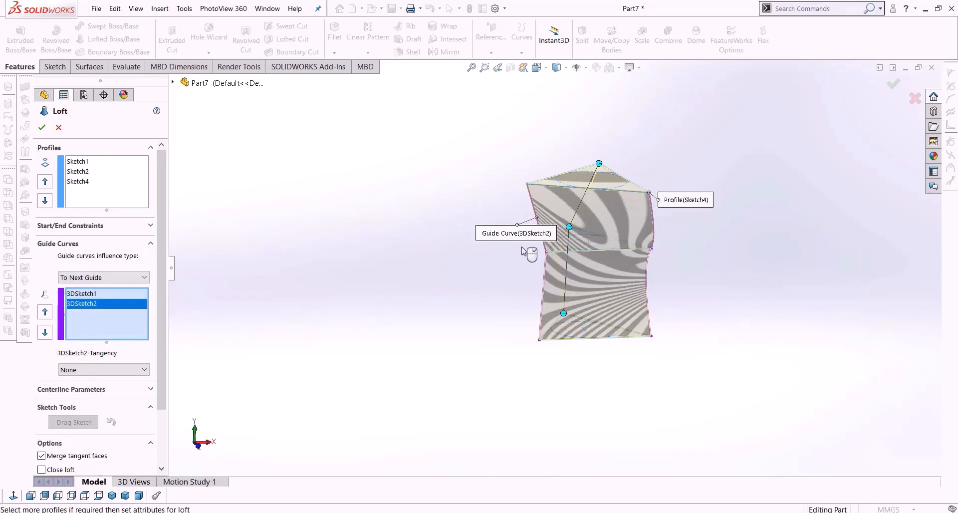
pyautogui.moveTo(452, 314); pyautogui.dragTo(151, 186, button='middle')
pyautogui.click(42, 128)
pyautogui.moveTo(300, 319); pyautogui.dragTo(332, 339, button='middle')
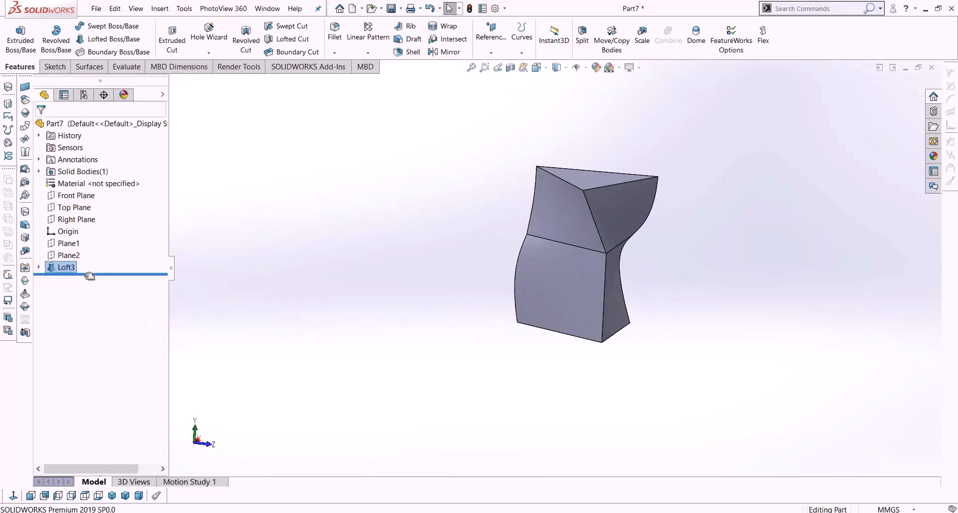
# Undo the loft guided by the two 3D sketches.
pyautogui.click(39, 267)
pyautogui.click(39, 268)
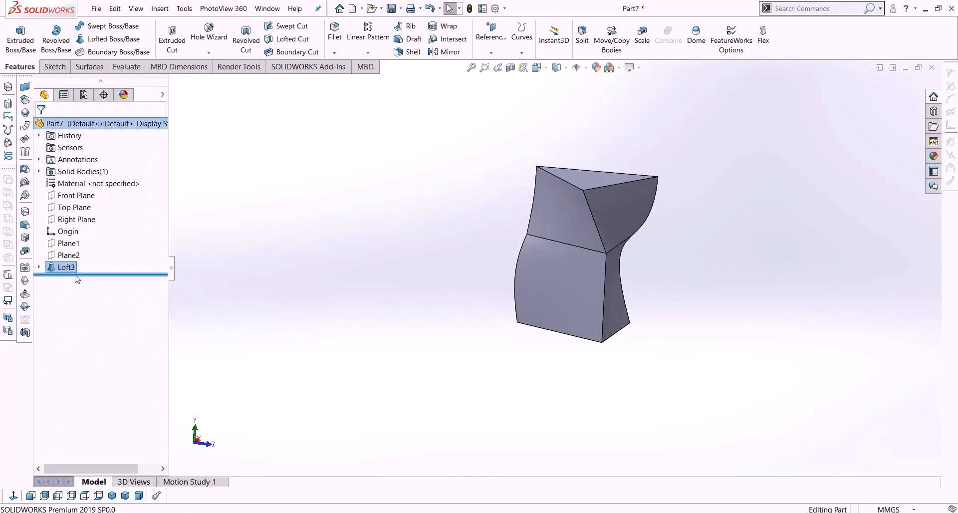
pyautogui.hotkey('ctrl', 'z')
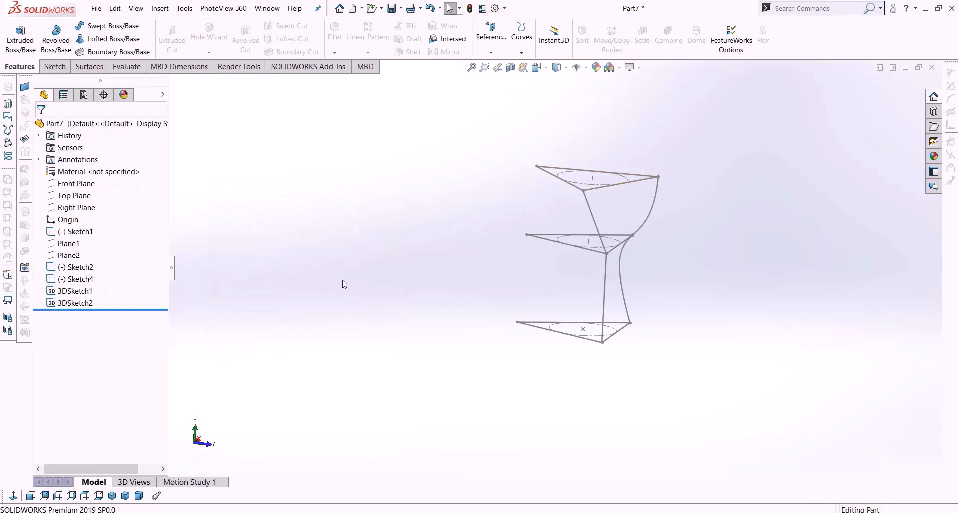
# Delete 3DSketch2 with its two straight guide lines.
pyautogui.click(83, 305)
pyautogui.press('Delete')
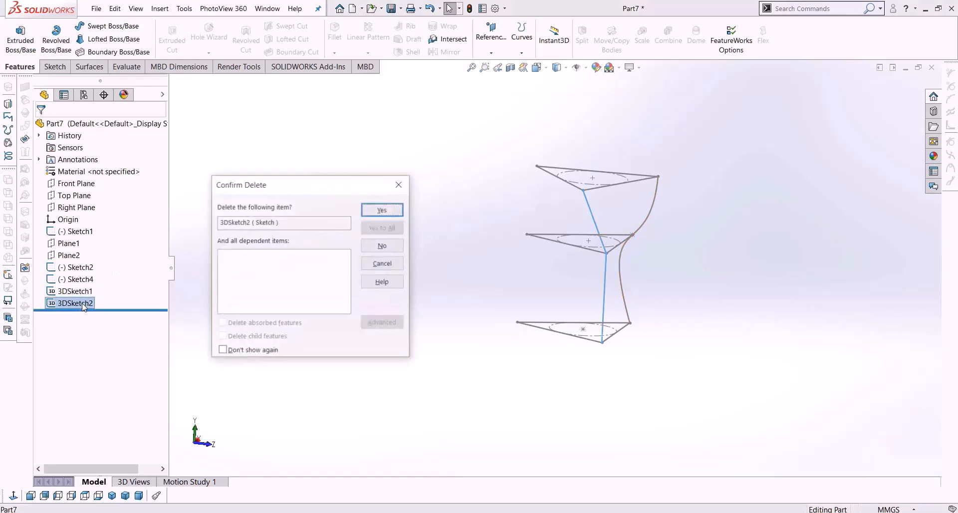
pyautogui.press('Return')
pyautogui.rightClick(80, 294)
pyautogui.click(90, 262)
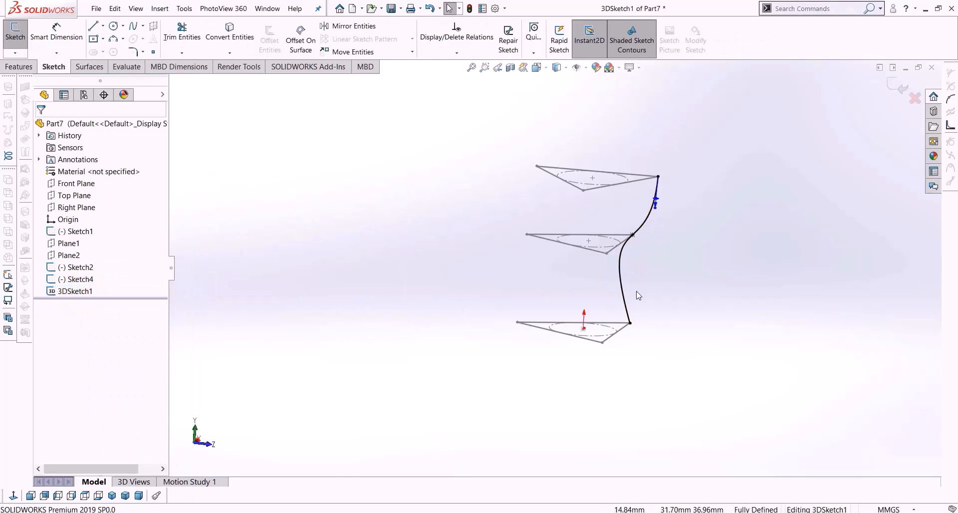
pyautogui.click(95, 280)
pyautogui.scroll(2, 483, 272)
pyautogui.scroll(-1, 484, 273)
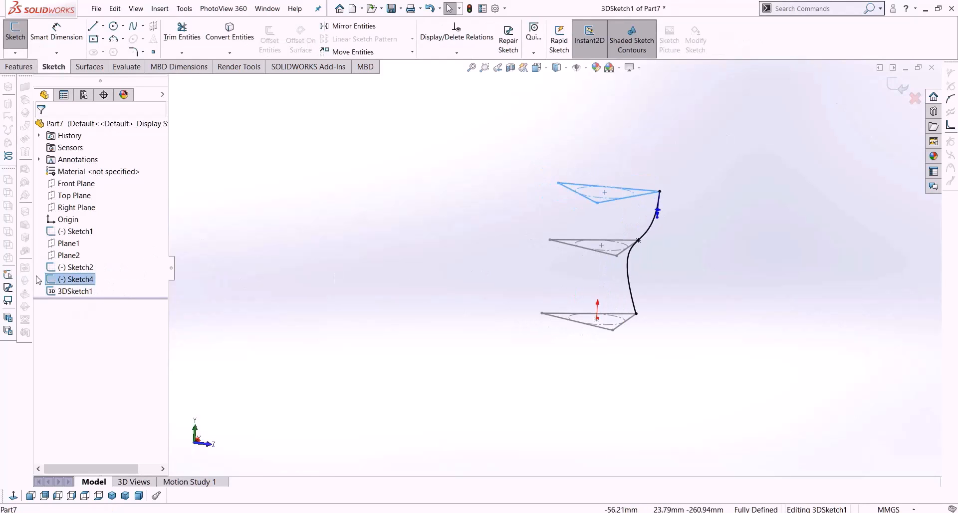
pyautogui.click(75, 291)
pyautogui.click(904, 91)
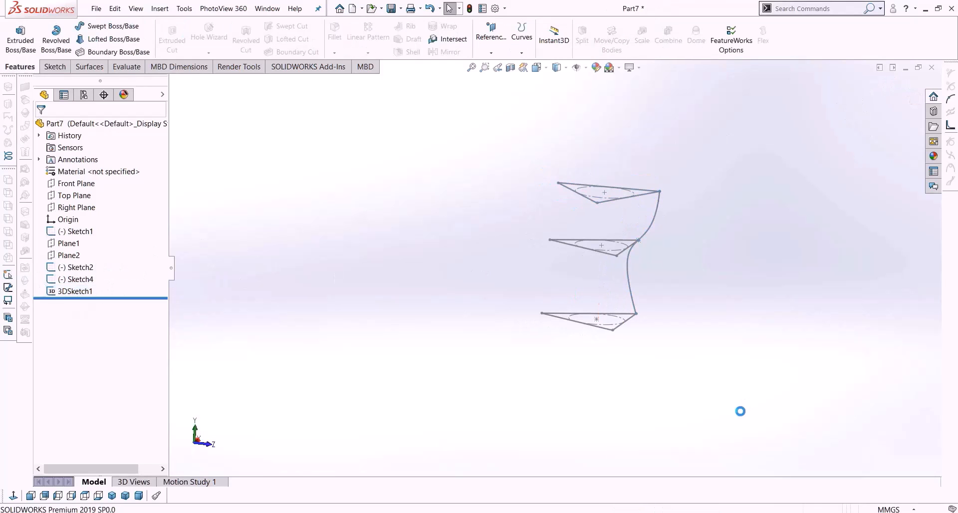
pyautogui.click(78, 292)
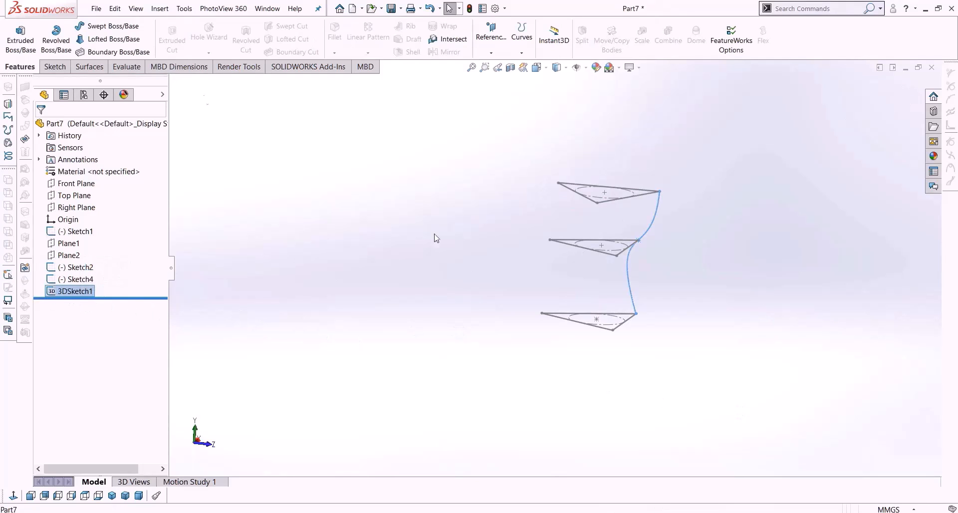
pyautogui.click(55, 66)
pyautogui.click(15, 53)
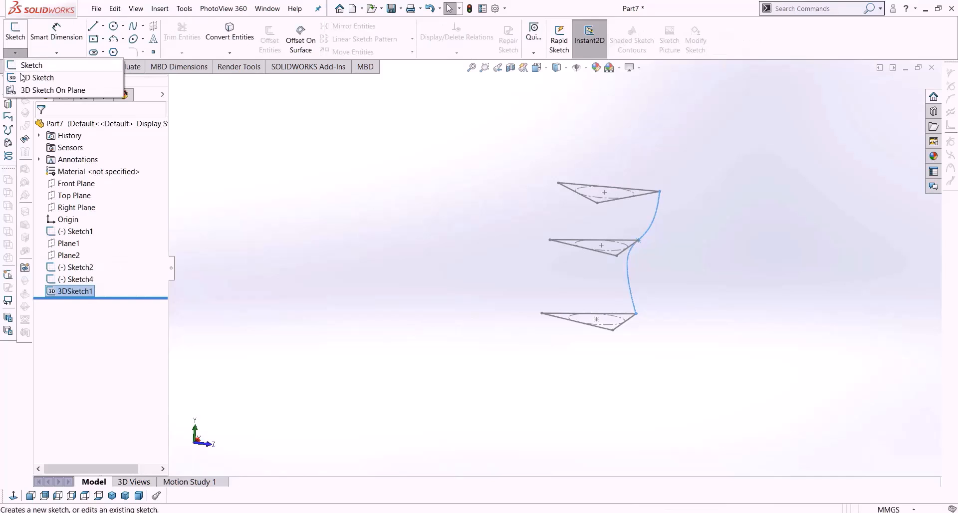
pyautogui.click(33, 78)
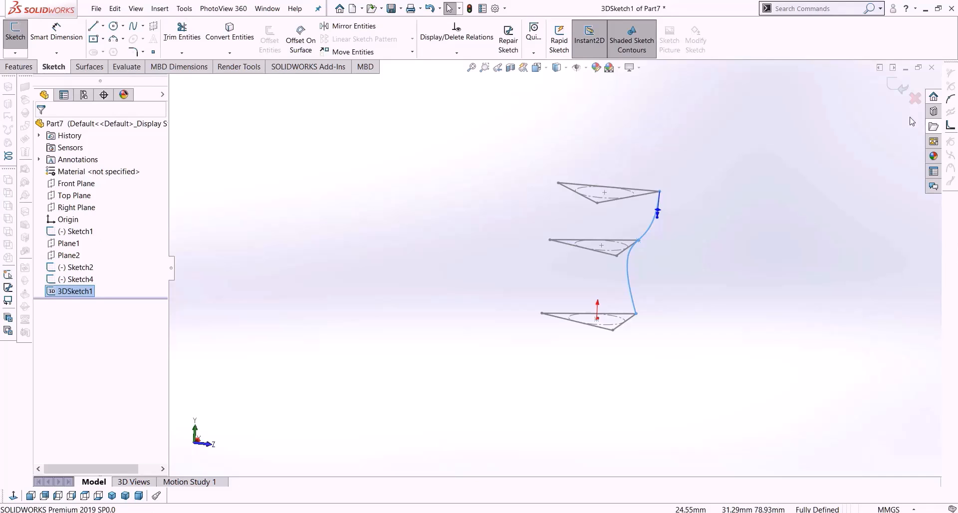
pyautogui.click(893, 89)
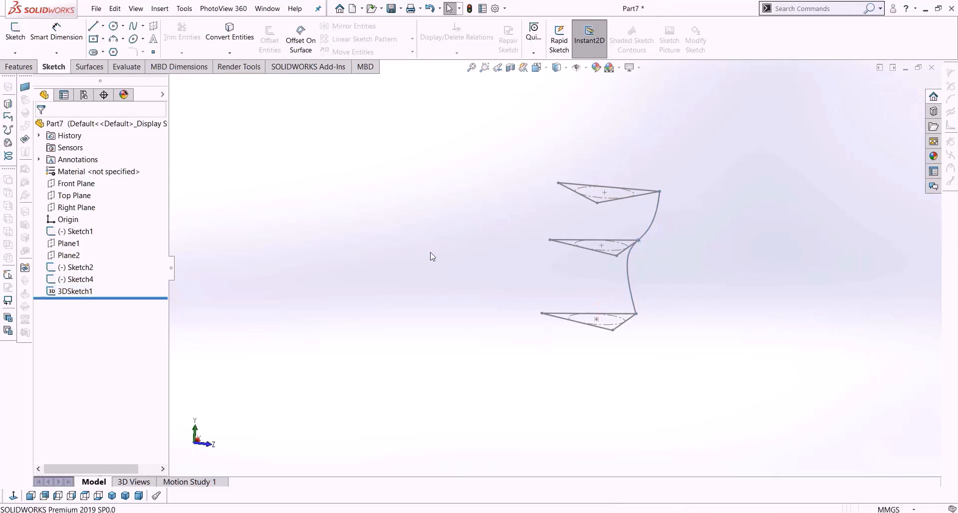
pyautogui.scroll(2, 480, 257)
pyautogui.scroll(-2, 613, 264)
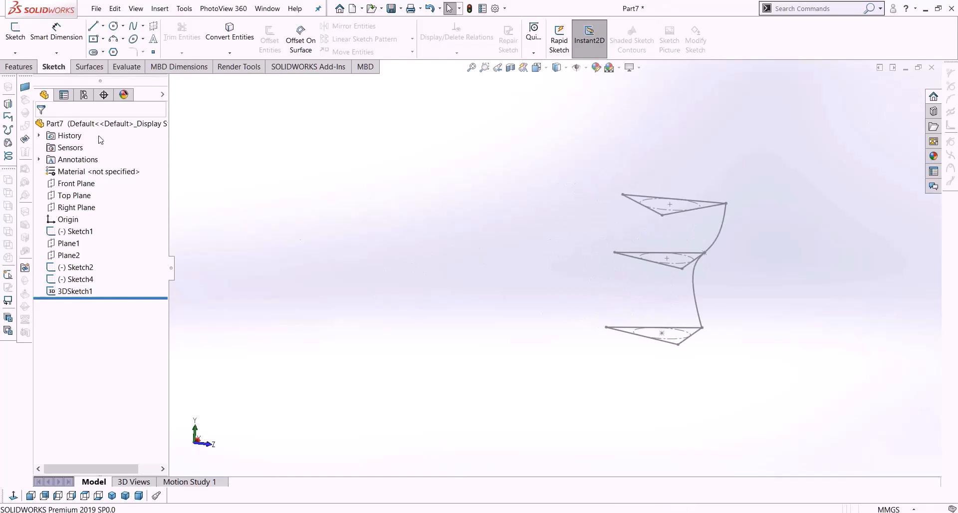
pyautogui.click(15, 52)
pyautogui.click(25, 79)
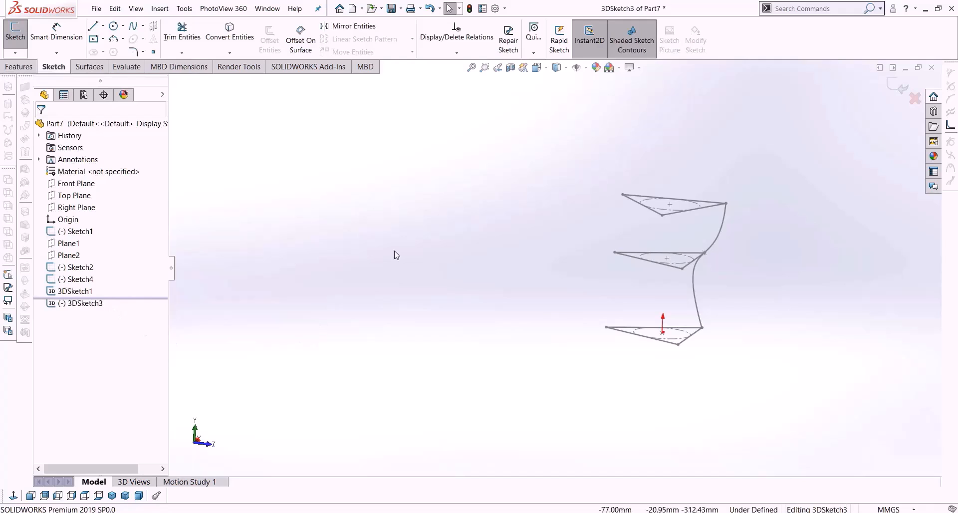
pyautogui.moveTo(709, 392); pyautogui.dragTo(673, 399, button='middle')
pyautogui.scroll(2, 672, 409)
pyautogui.scroll(-2, 671, 413)
pyautogui.scroll(3, 670, 412)
pyautogui.scroll(-3, 563, 128)
pyautogui.scroll(-1, 567, 143)
pyautogui.scroll(-1, 567, 144)
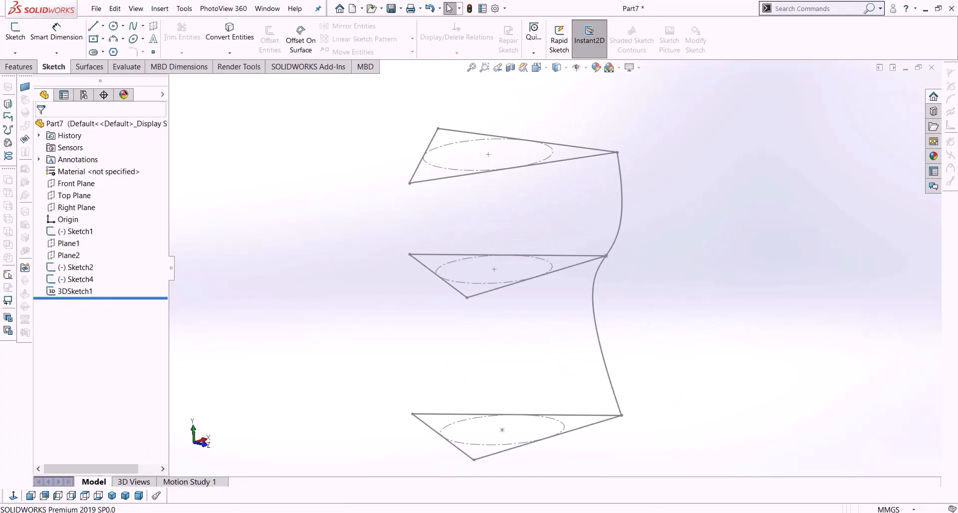
# Loft a solid through the triangular profiles Sketch1, Sketch2 and Sketch4 without any guide curves.
pyautogui.click(112, 496)
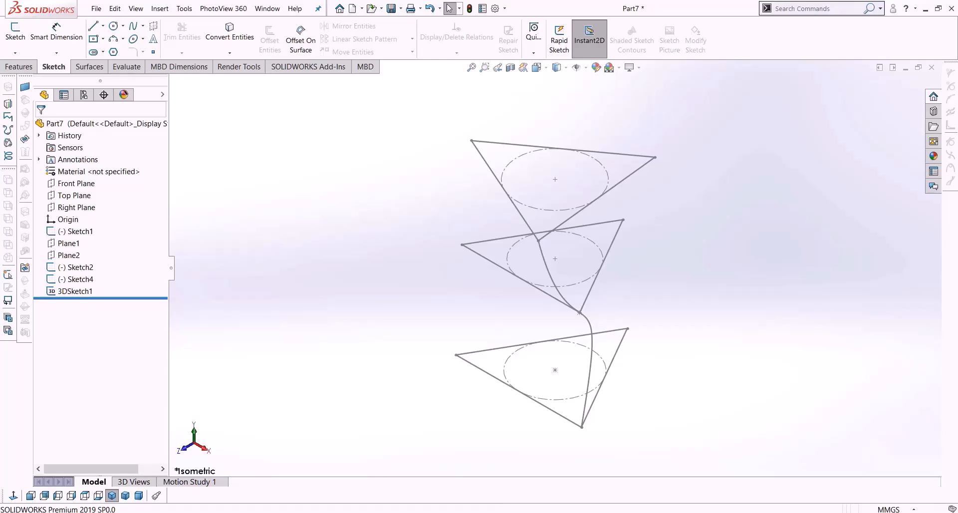
pyautogui.click(20, 69)
pyautogui.click(107, 39)
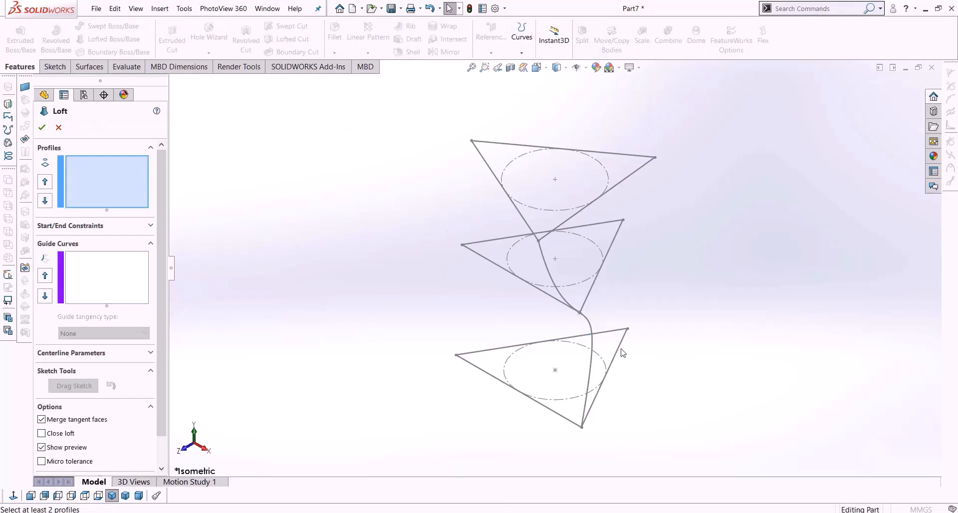
pyautogui.click(619, 350)
pyautogui.click(606, 256)
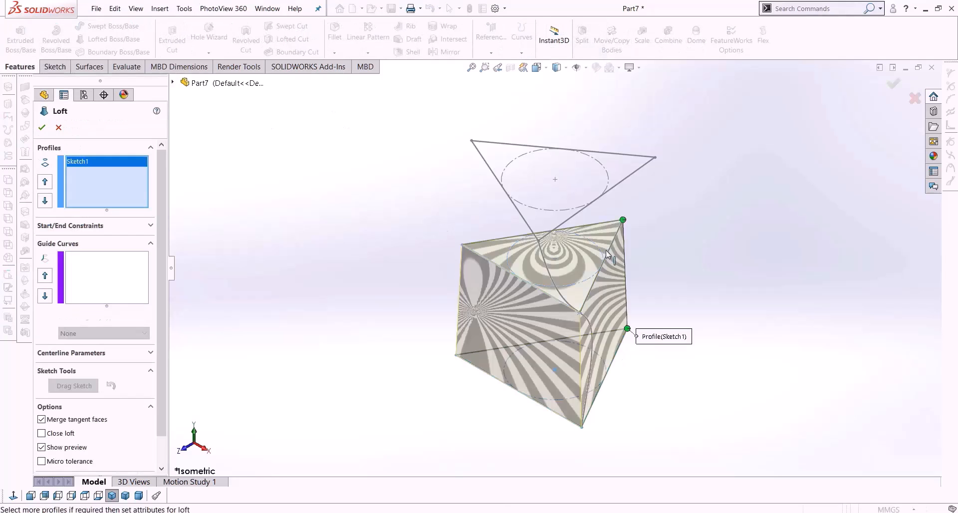
pyautogui.click(624, 179)
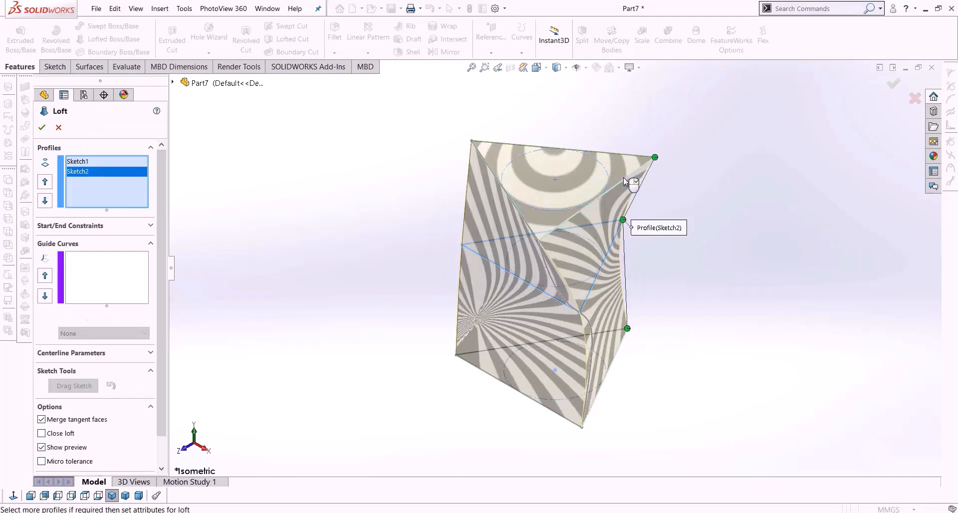
pyautogui.click(42, 127)
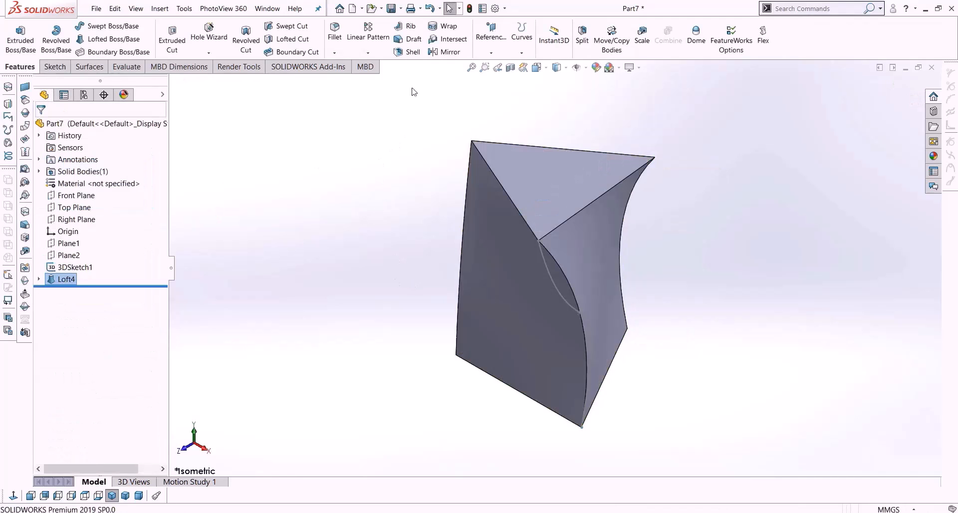
# Shell the lofted body inward with a 2 mm wall thickness, previewing the result and removing no faces.
pyautogui.click(412, 52)
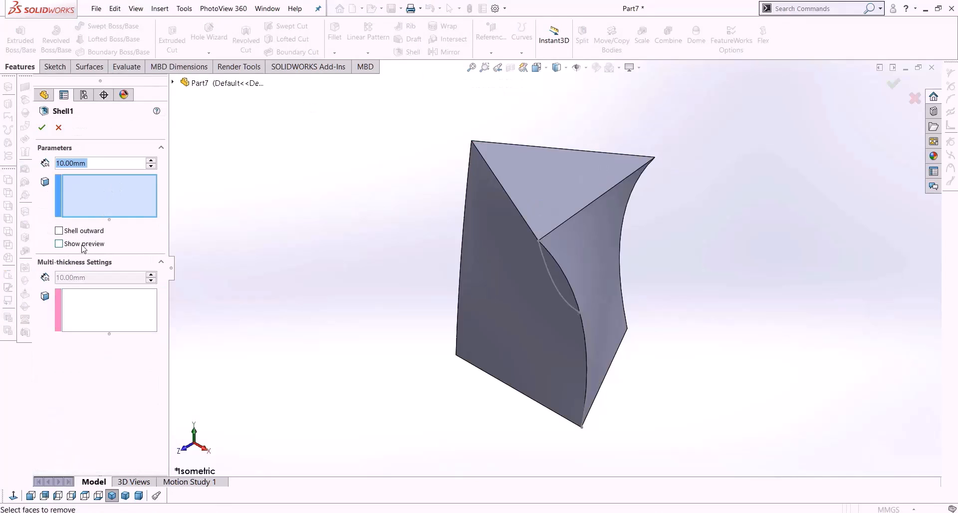
pyautogui.click(108, 167)
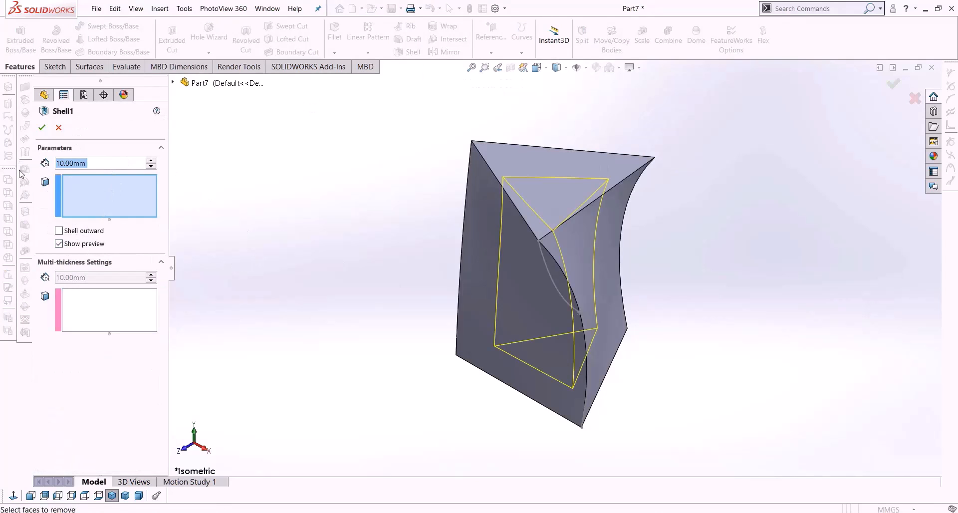
pyautogui.click(42, 128)
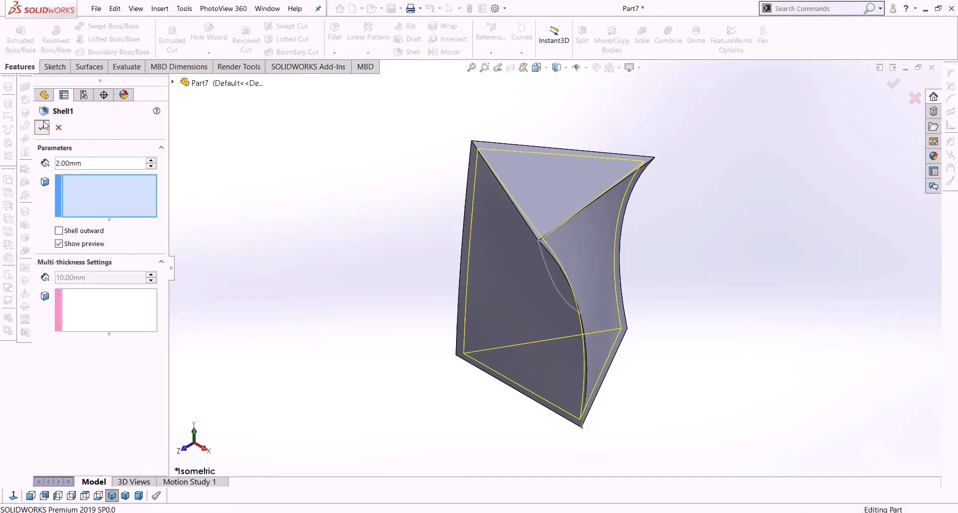
# Make the shelled solid body transparent and deselect it.
pyautogui.rightClick(90, 171)
pyautogui.doubleClick(78, 171)
pyautogui.click(78, 184)
pyautogui.rightClick(79, 185)
pyautogui.click(130, 292)
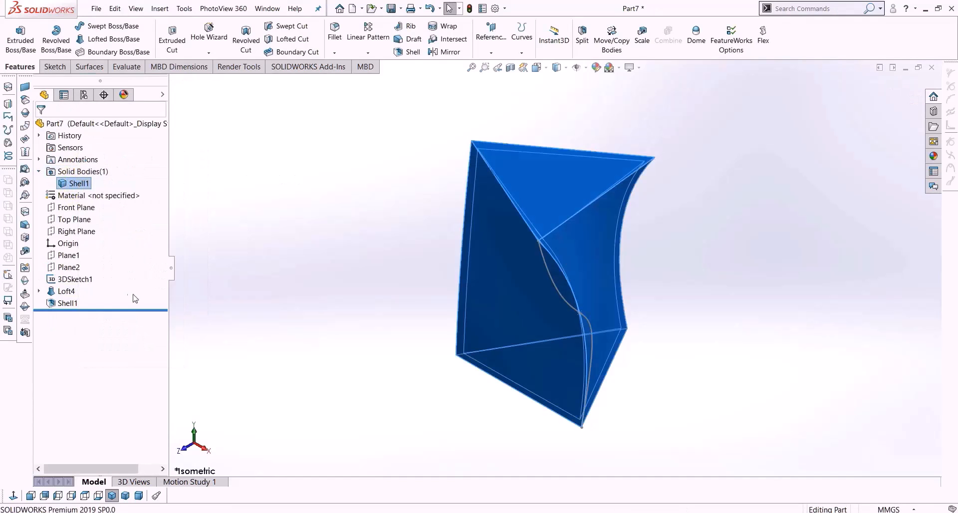
pyautogui.click(313, 256)
# Examine the wall thickness and closed hollow interior of the transparent body from several sides and close up at its upper end.
pyautogui.moveTo(355, 265); pyautogui.dragTo(564, 243, button='middle')
pyautogui.moveTo(595, 280); pyautogui.dragTo(618, 223, button='middle')
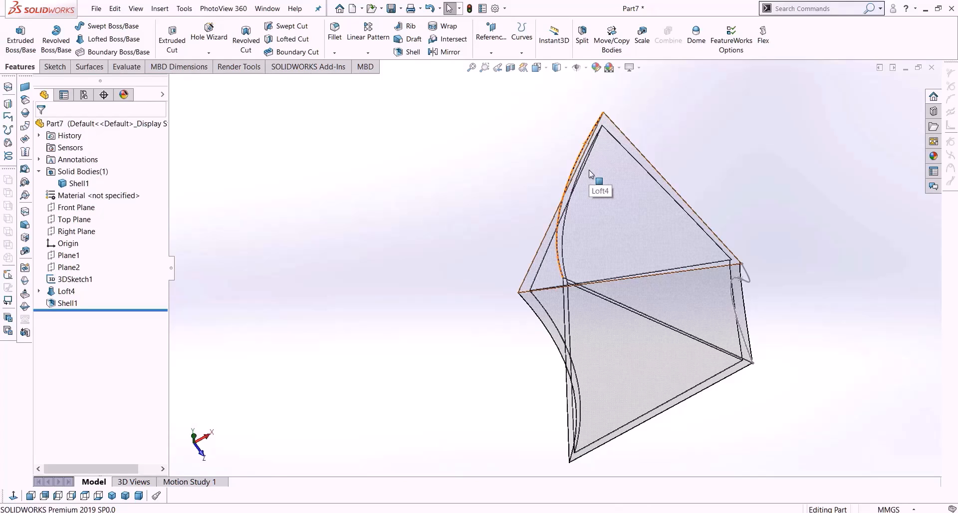
pyautogui.moveTo(566, 315); pyautogui.dragTo(582, 196, button='middle')
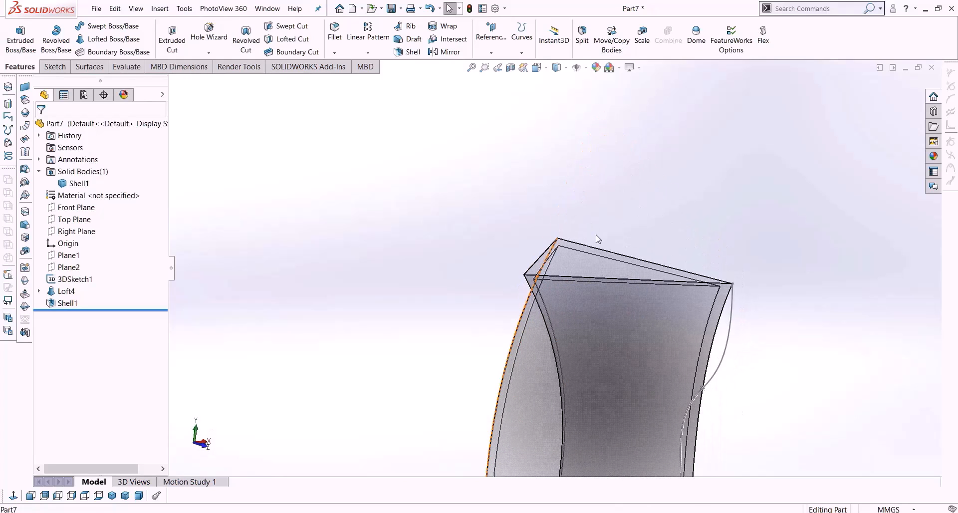
pyautogui.scroll(-5, 574, 272)
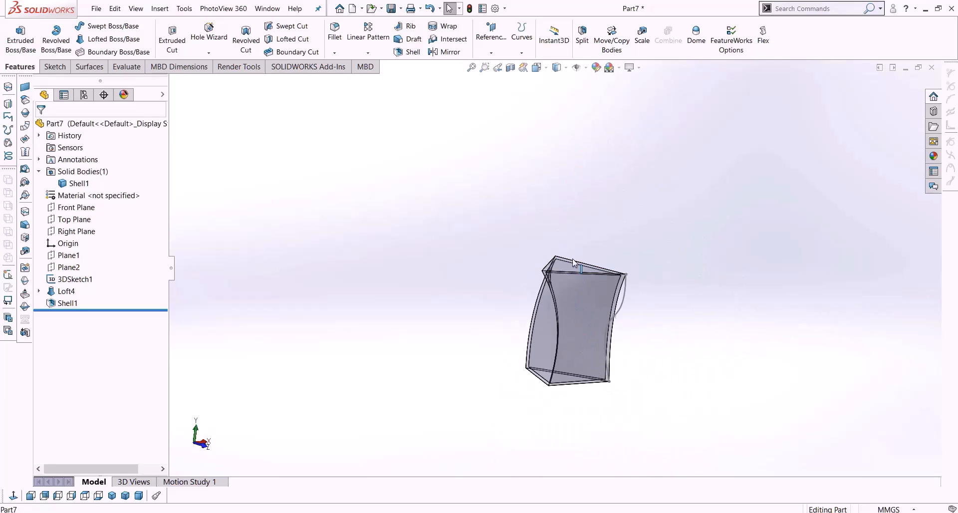
pyautogui.moveTo(573, 259)
pyautogui.mouseDown(button='middle')
pyautogui.moveTo(591, 267)
pyautogui.moveTo(585, 261)
pyautogui.mouseUp(button='middle')
pyautogui.scroll(-5, 583, 260)
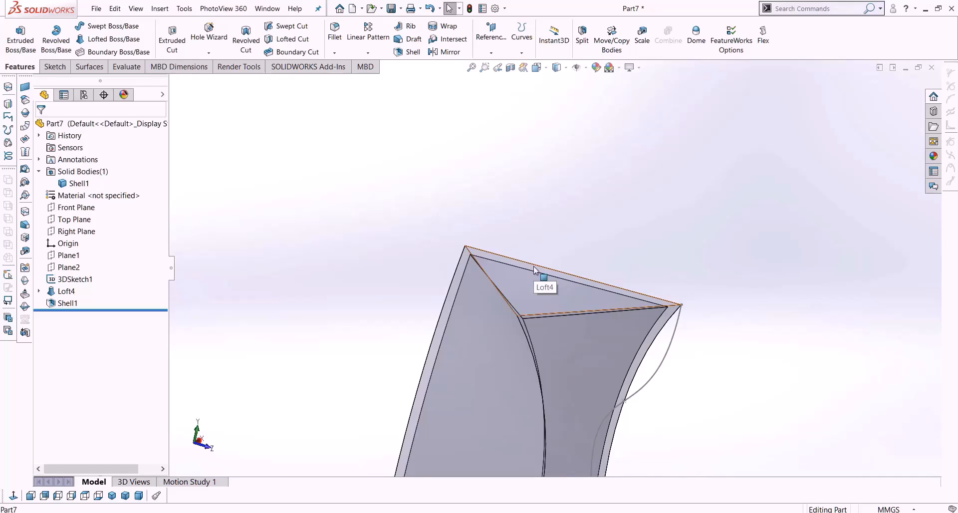
pyautogui.scroll(4, 565, 260)
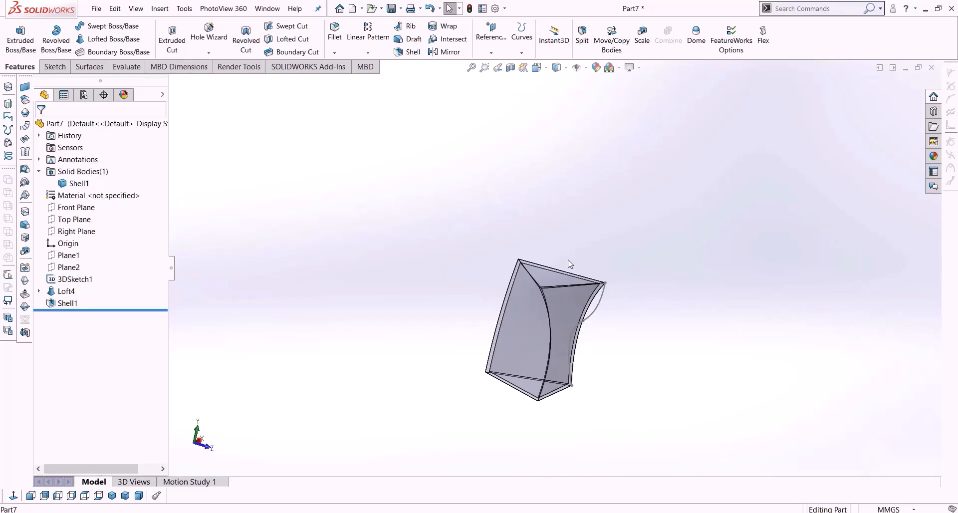
pyautogui.click(112, 496)
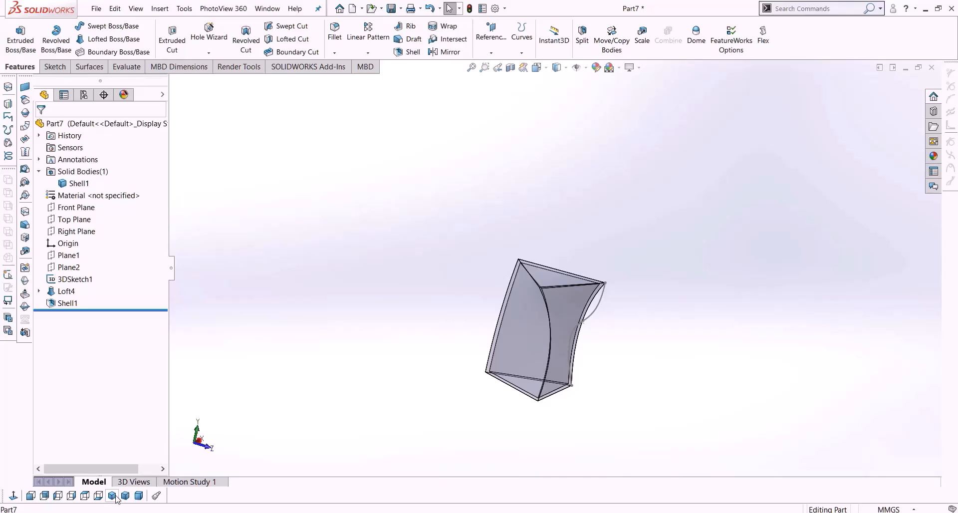